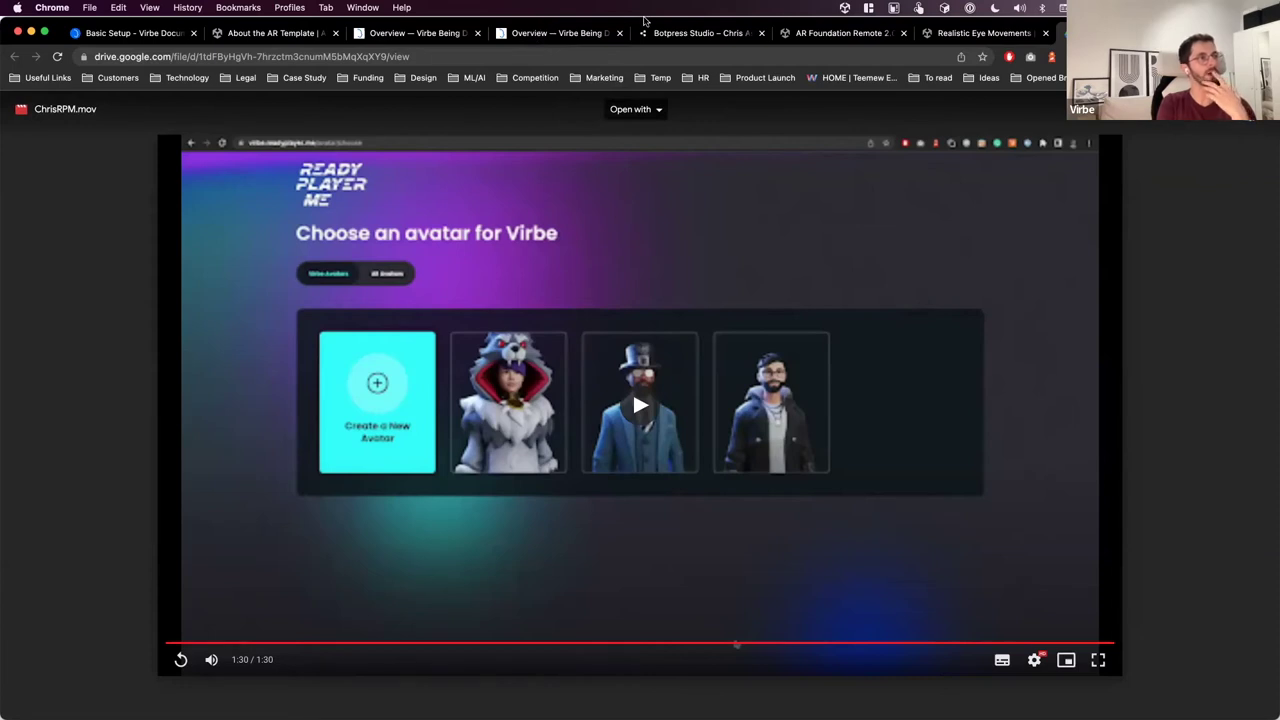
Replay the avatar demo video, then advance to the 'Virbe Unity Docs' slide
click(877, 225)
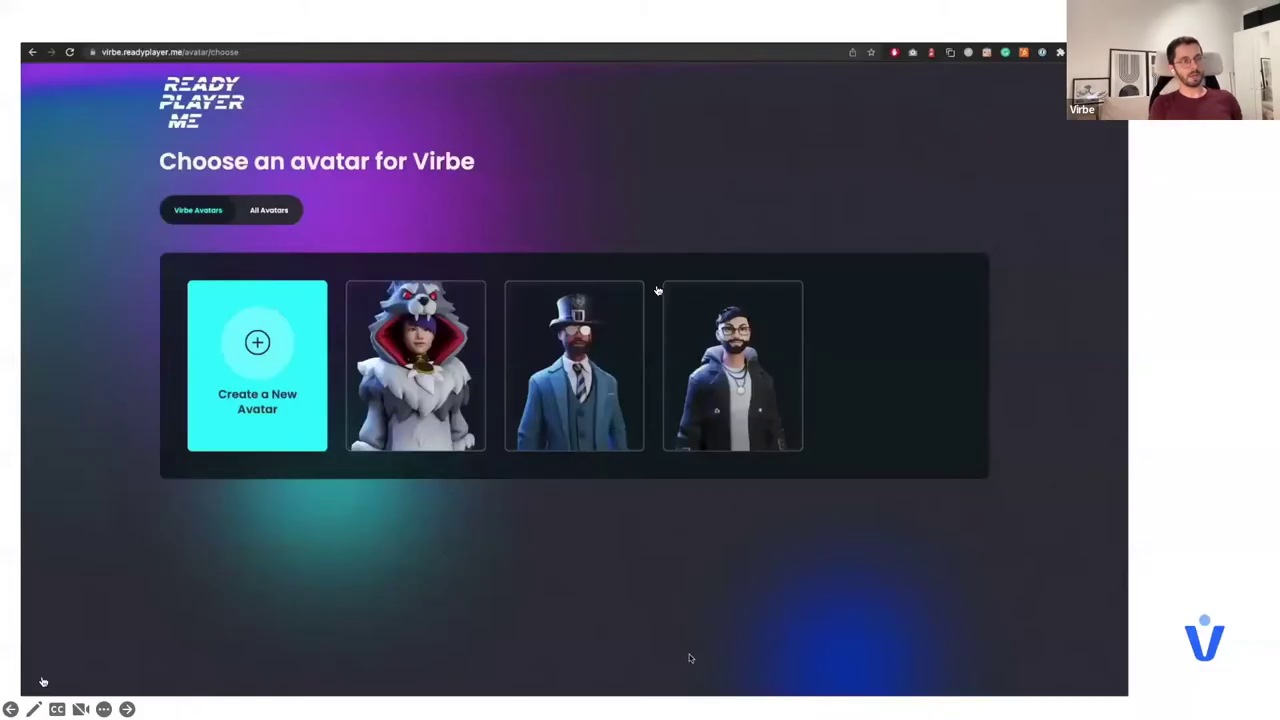
key(Right)
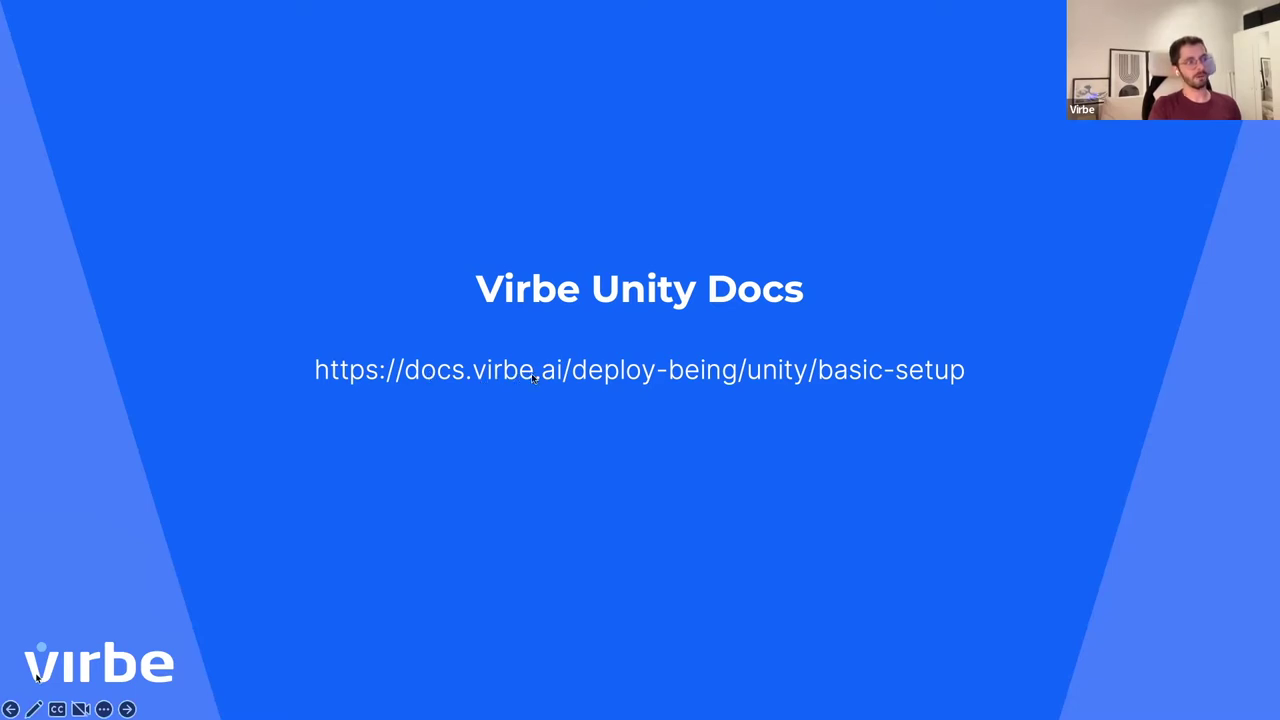
Leave the slideshow and switch to the 'Basic Setup - Virbe Documentation' tab
key(super+Tab)
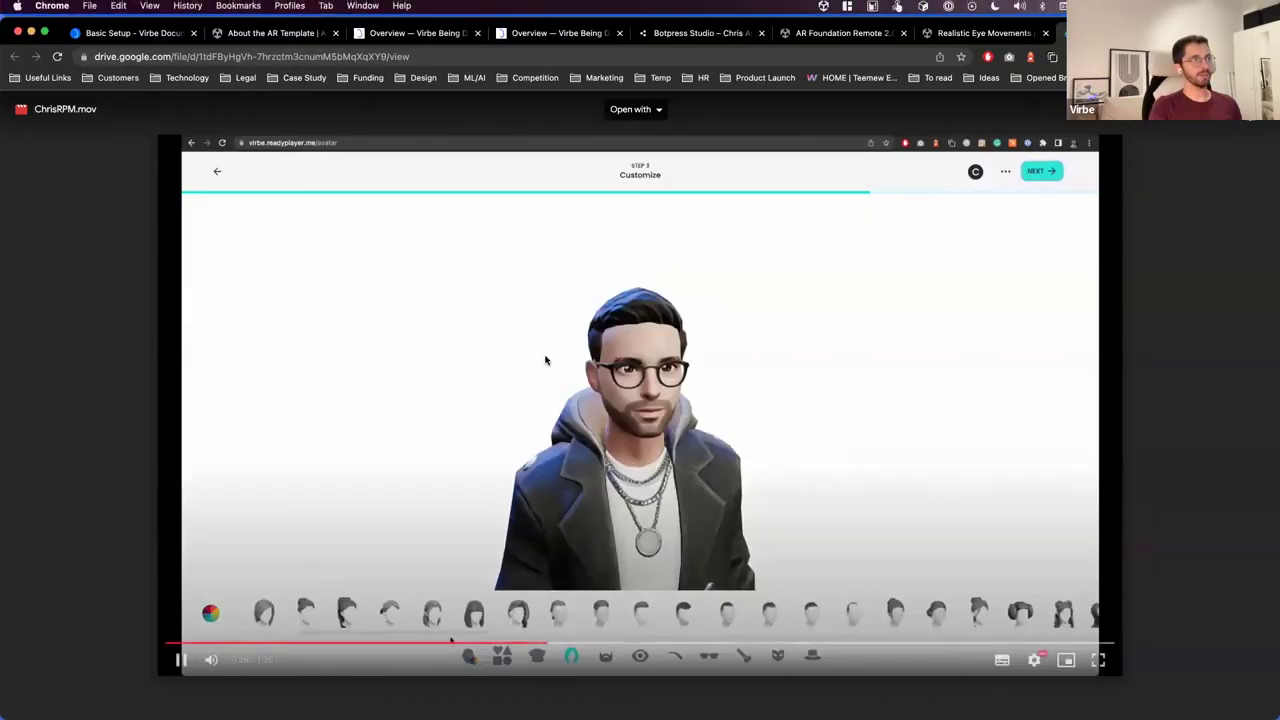
click(160, 38)
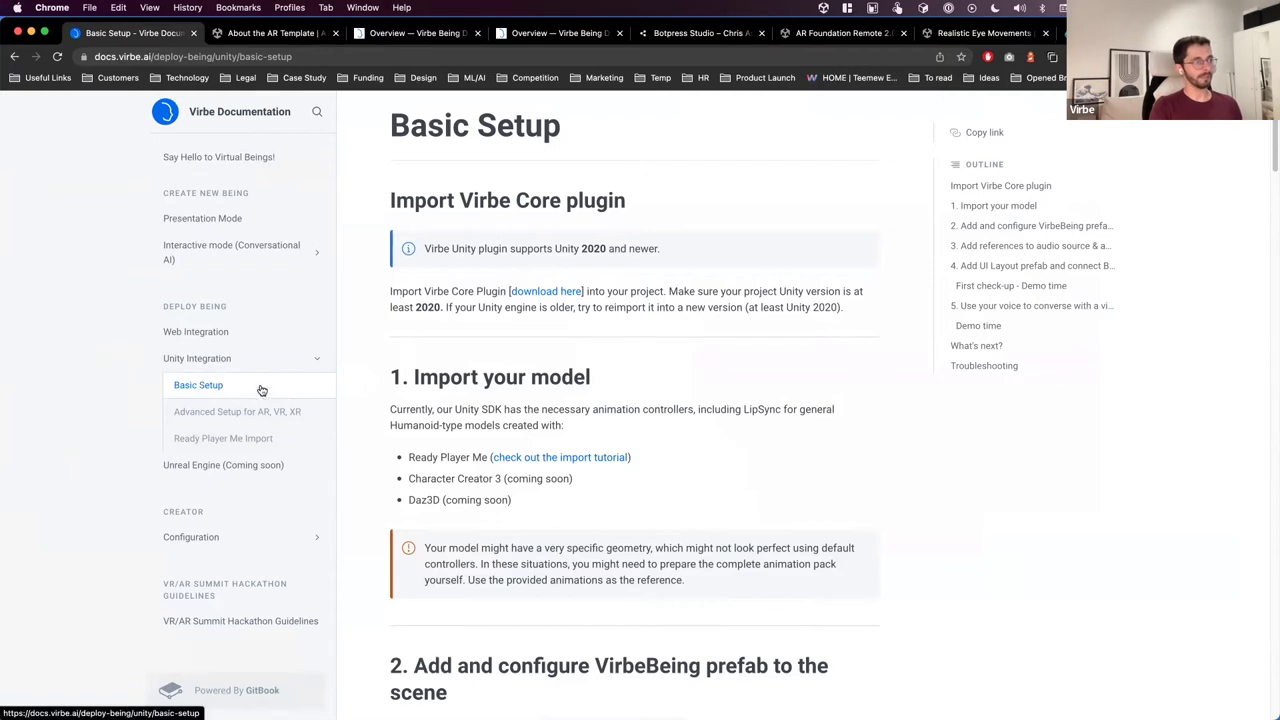
scroll(471, 167, down, 15)
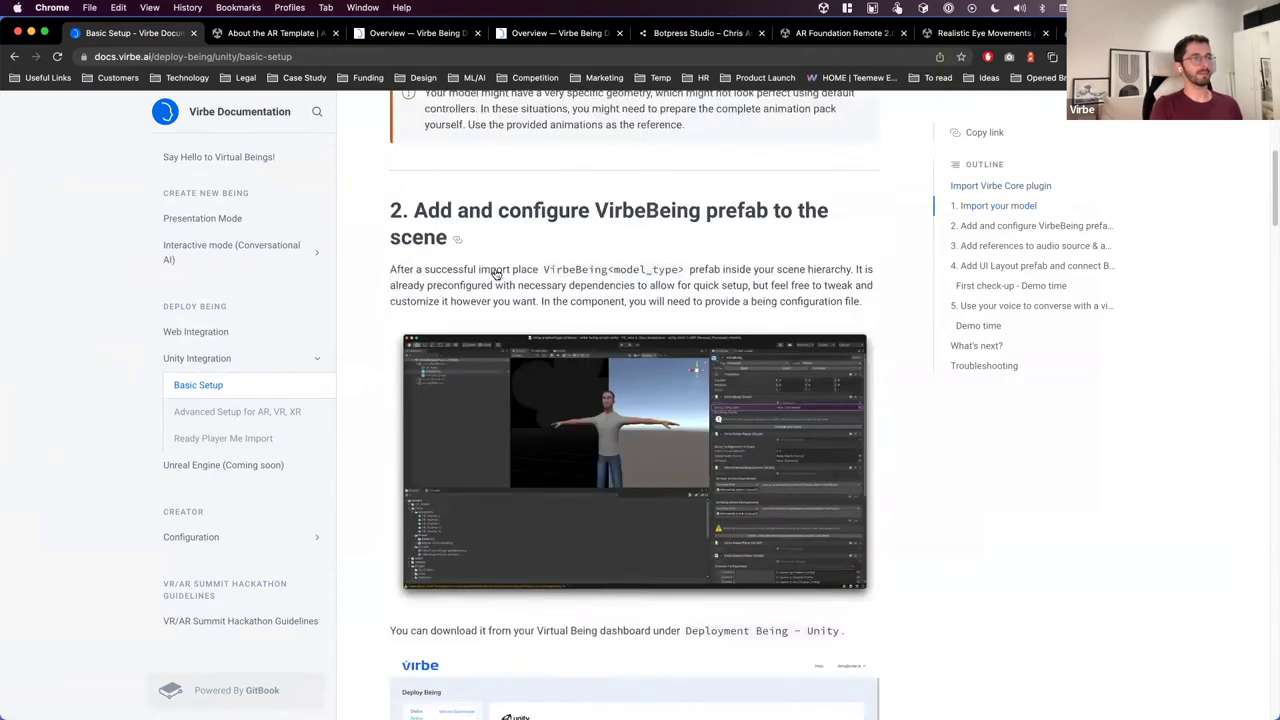
scroll(500, 260, down, 20)
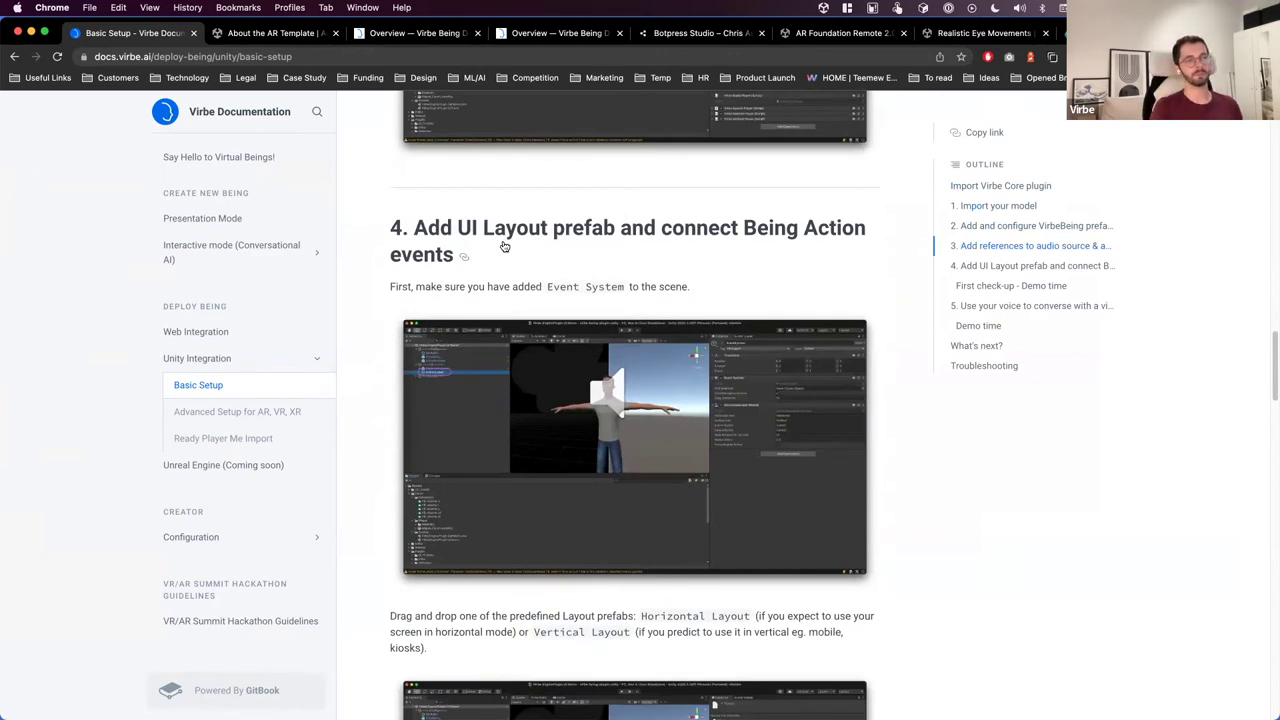
scroll(502, 260, down, 10)
scroll(499, 274, down, 2)
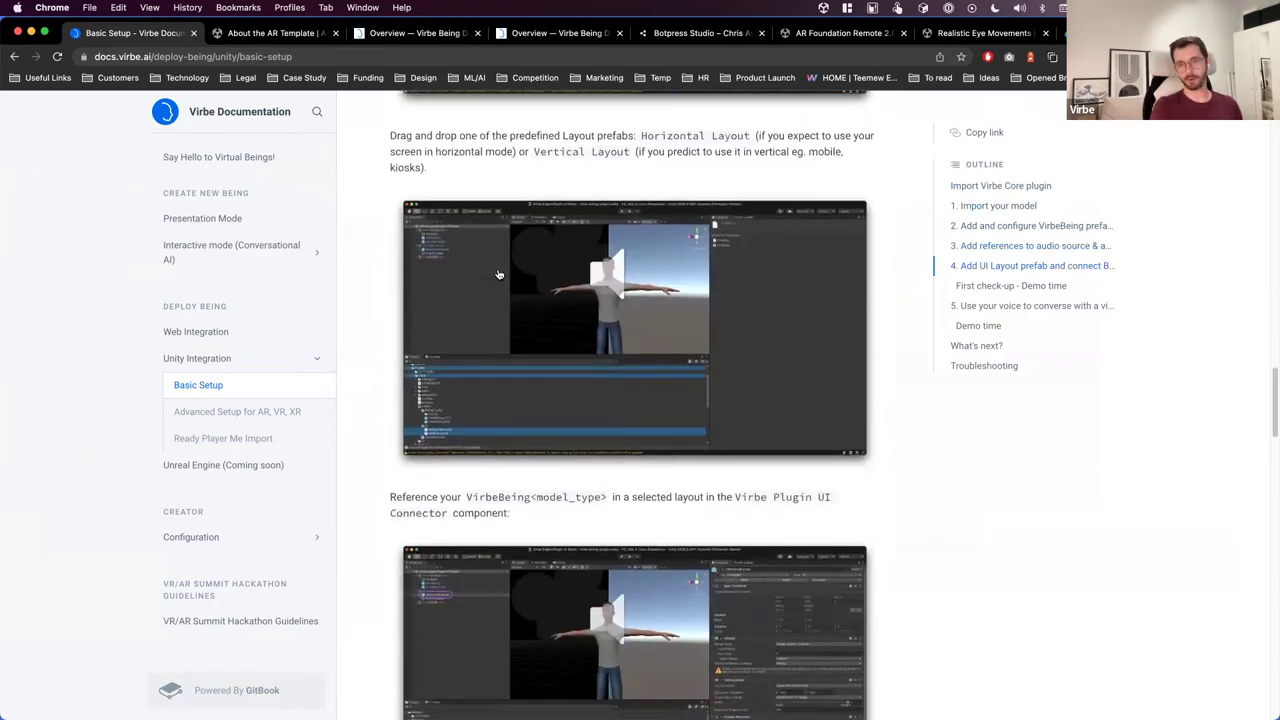
scroll(499, 274, down, 1)
scroll(497, 275, down, 2)
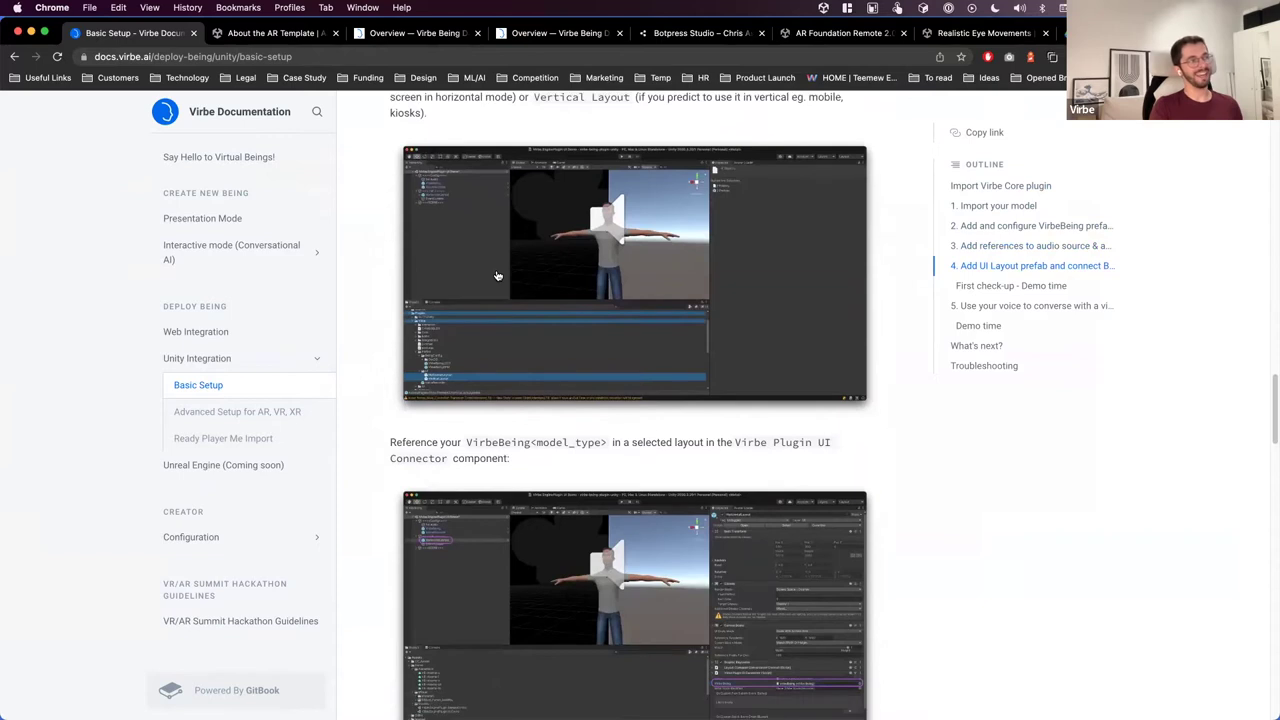
scroll(497, 275, down, 4)
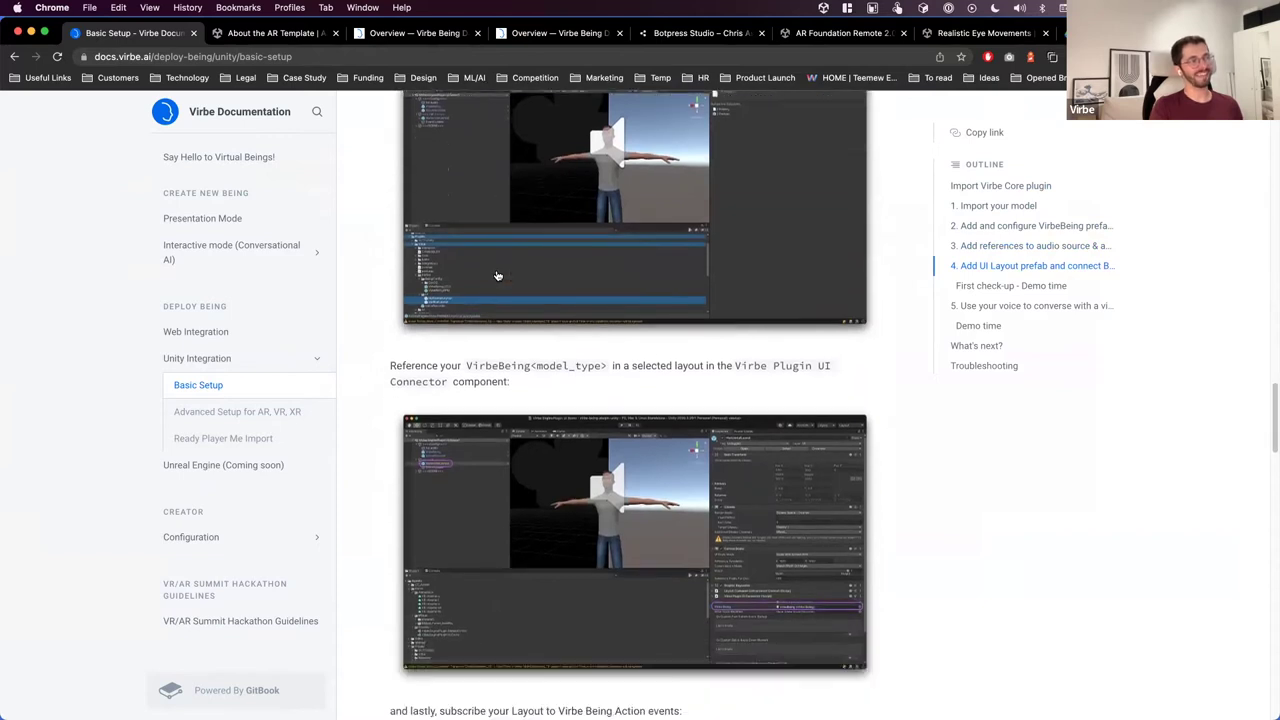
scroll(500, 280, down, 1)
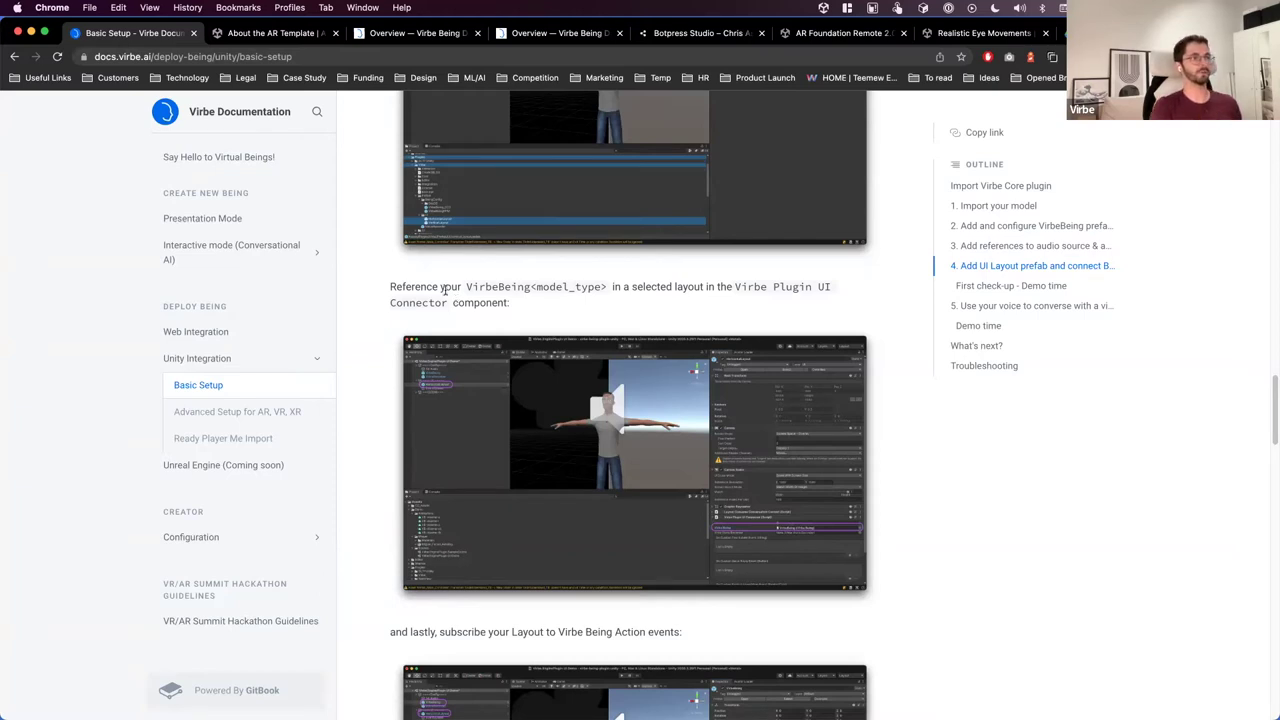
click(216, 412)
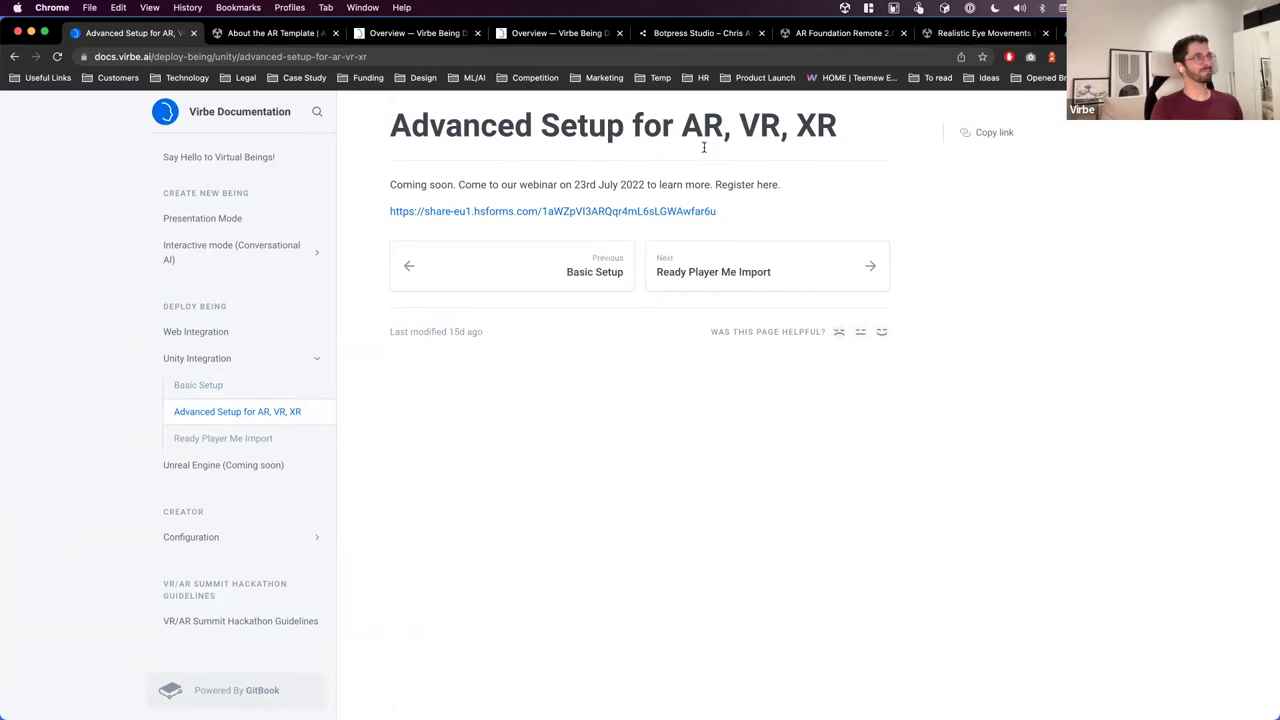
click(393, 248)
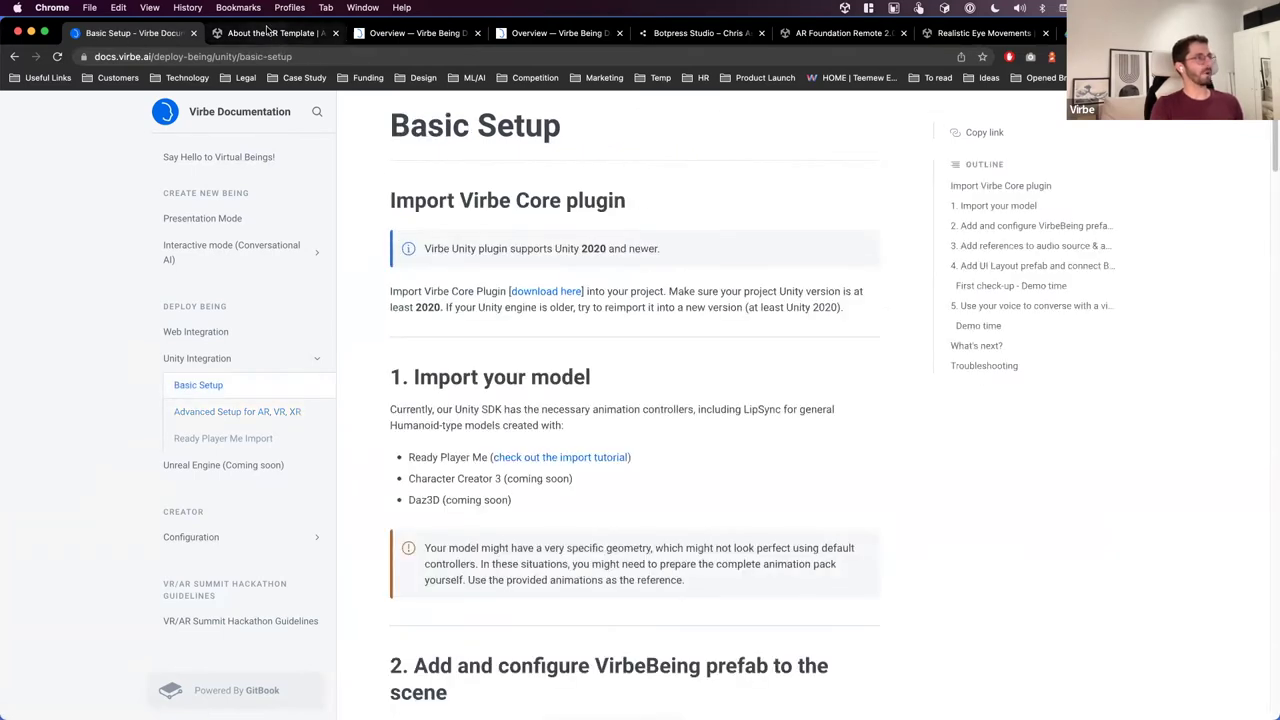
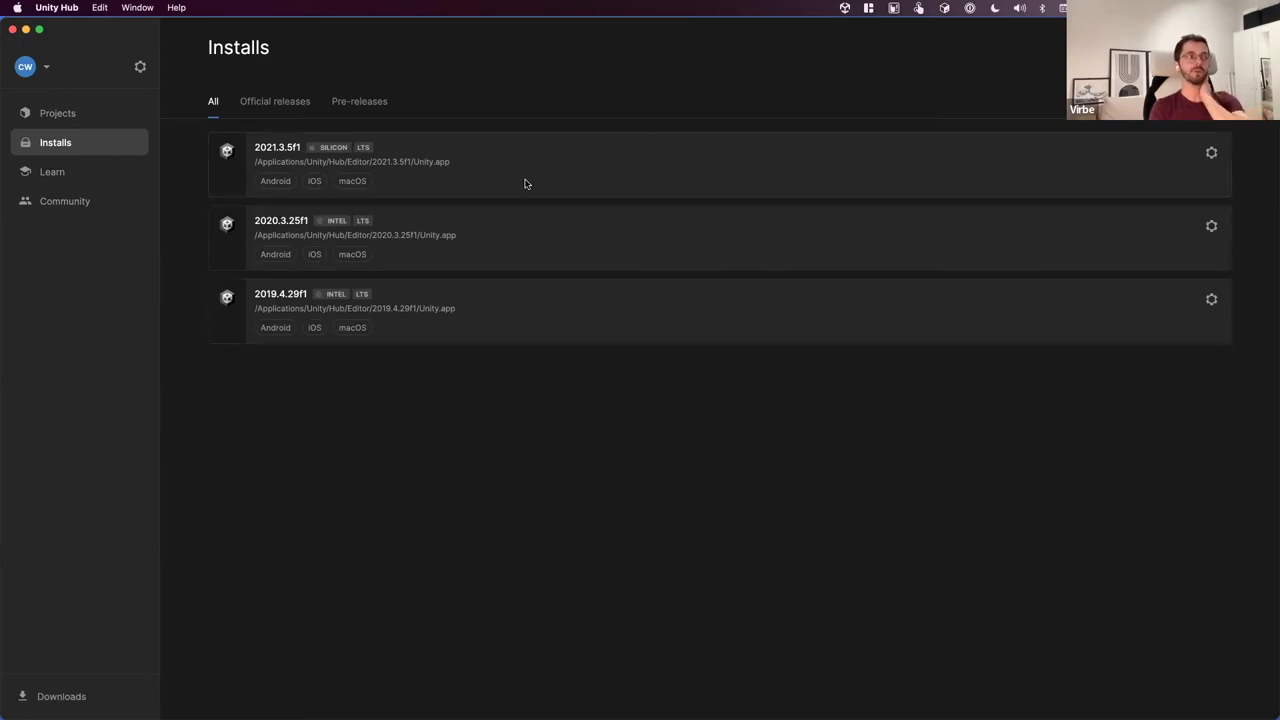
Switch Unity Hub to the Projects list and start a new project from the template picker
click(114, 118)
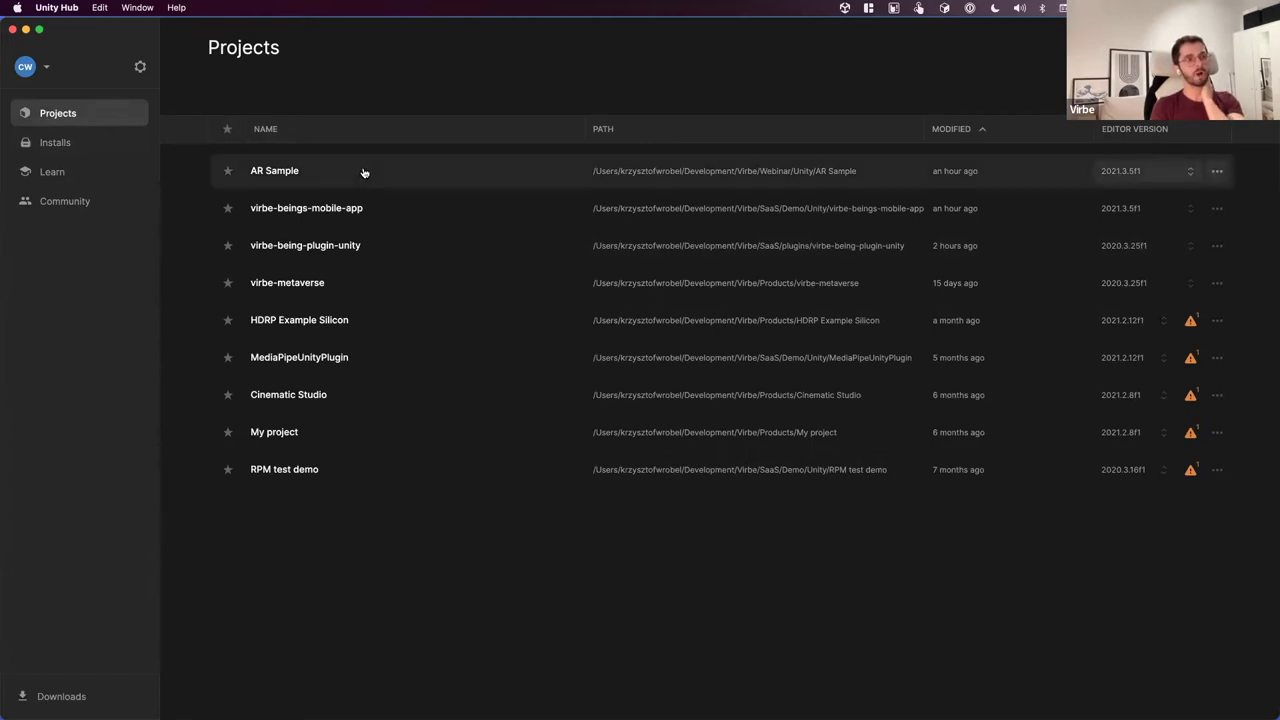
click(408, 225)
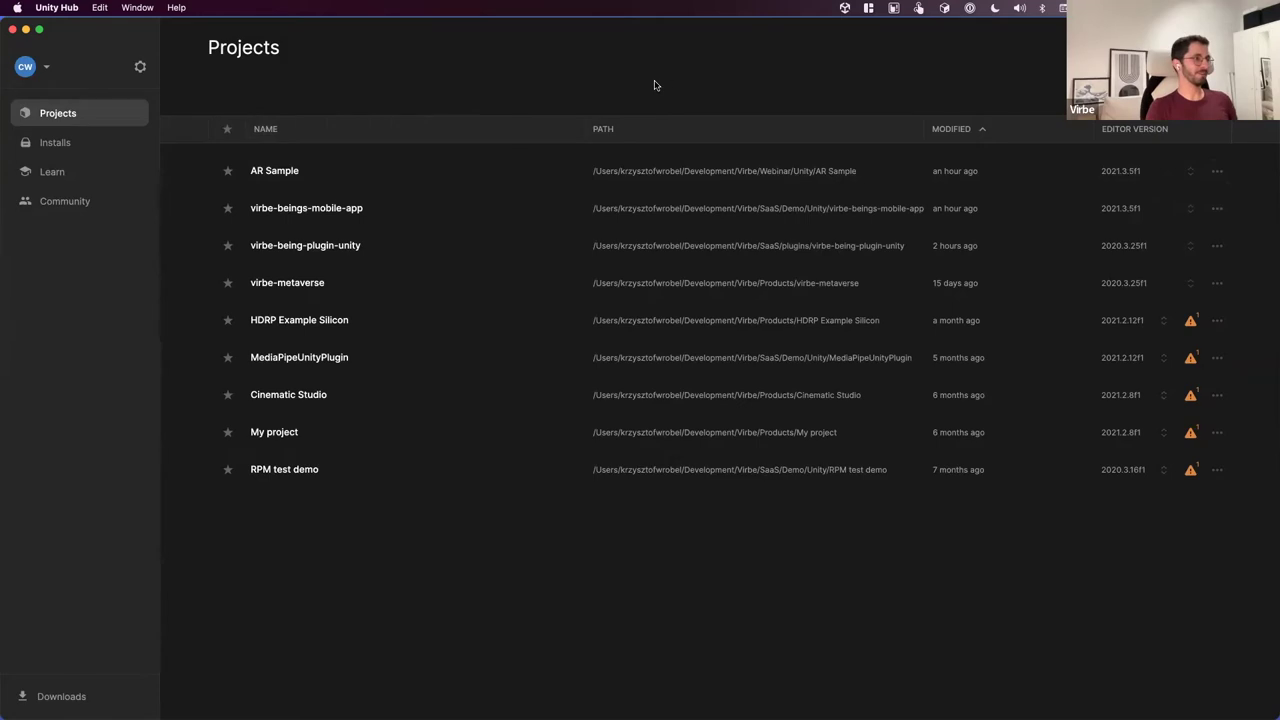
click(1205, 47)
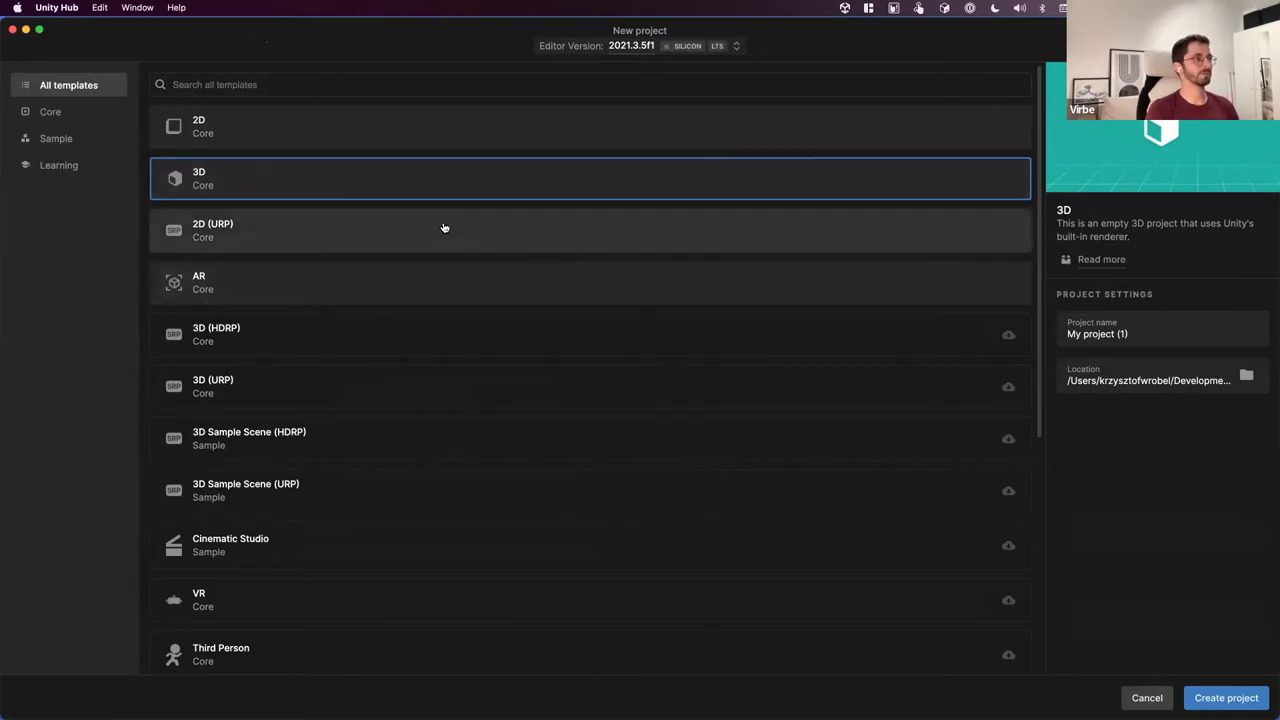
Choose the AR template and name the project 'Virbe Working With Unity SDK'
scroll(424, 268, down, 1)
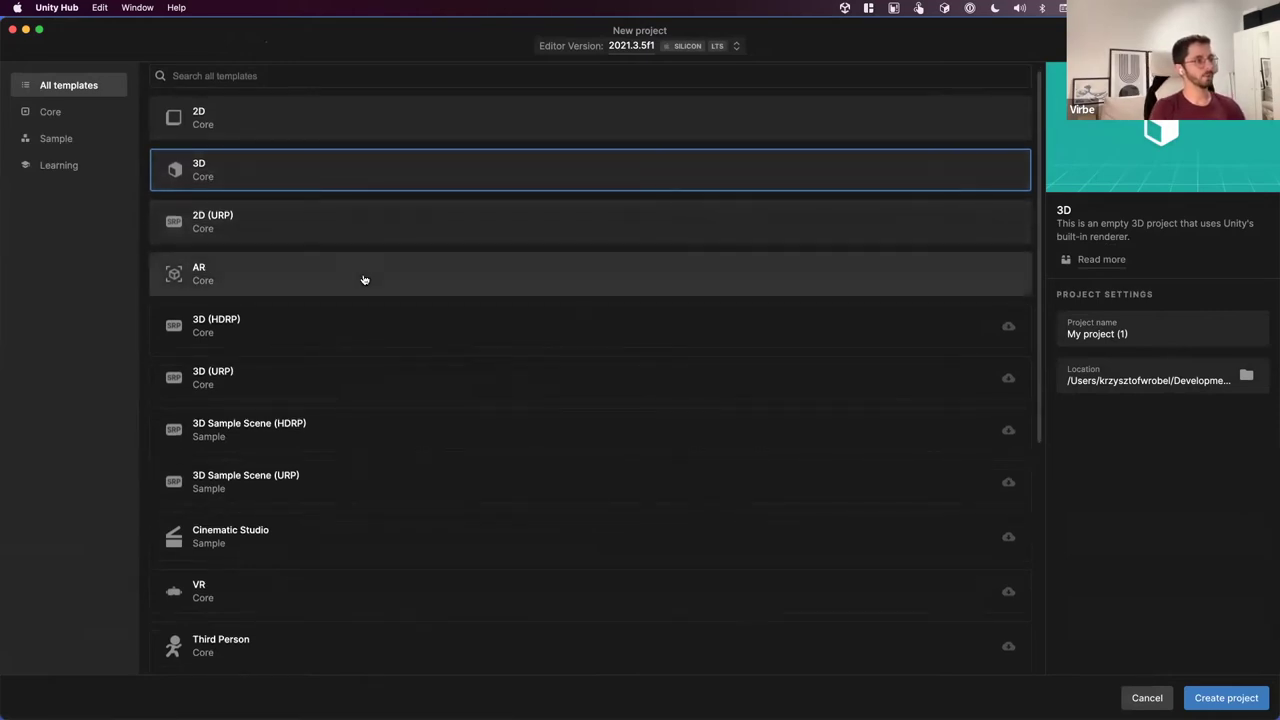
click(492, 267)
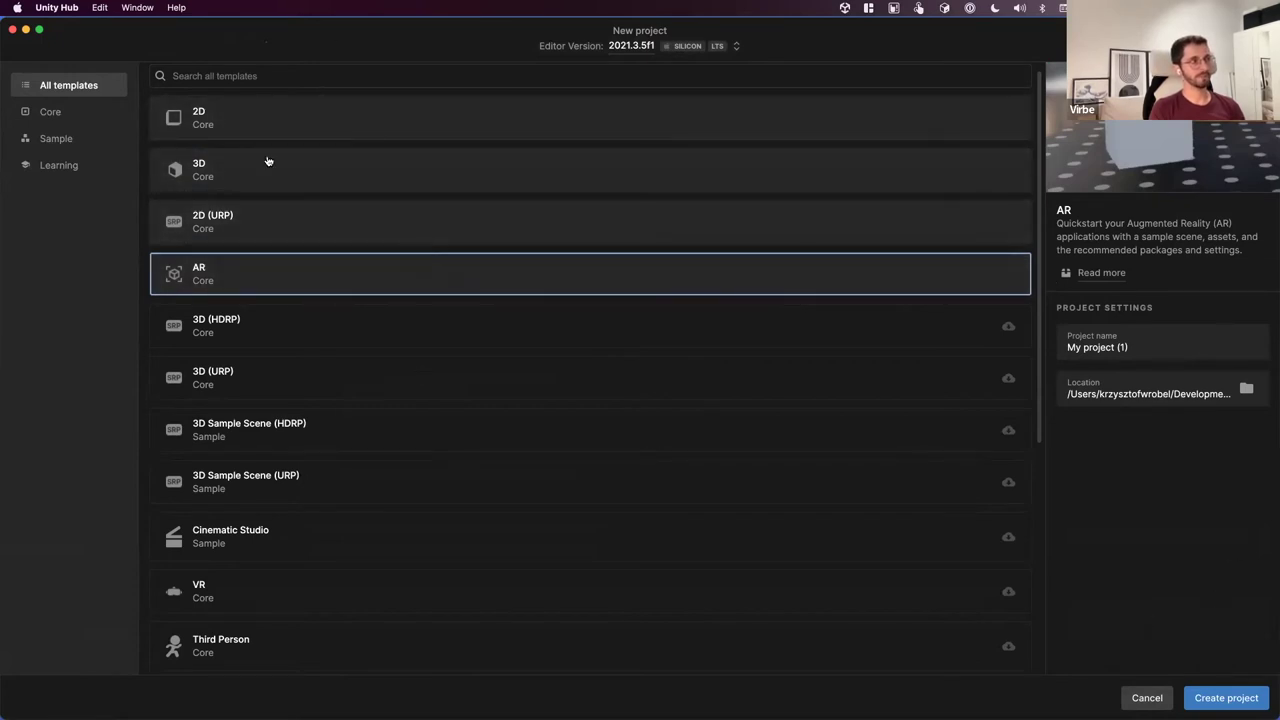
scroll(366, 343, down, 2)
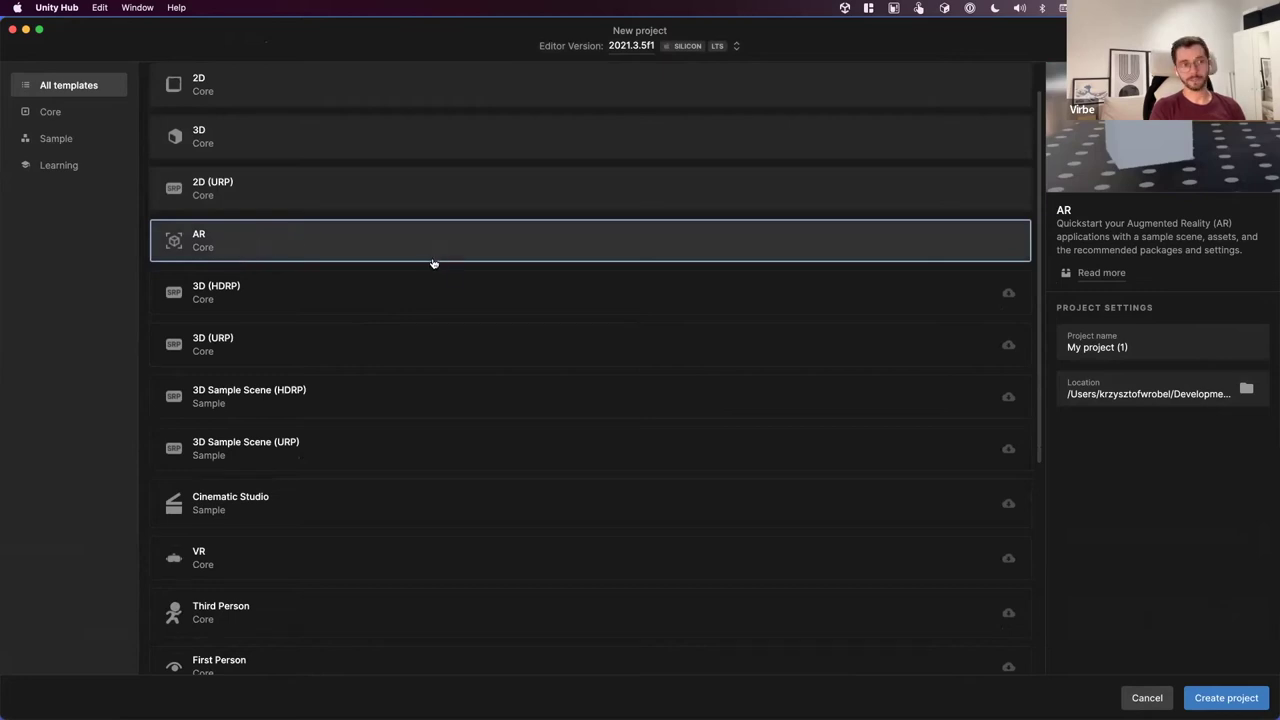
click(1095, 345)
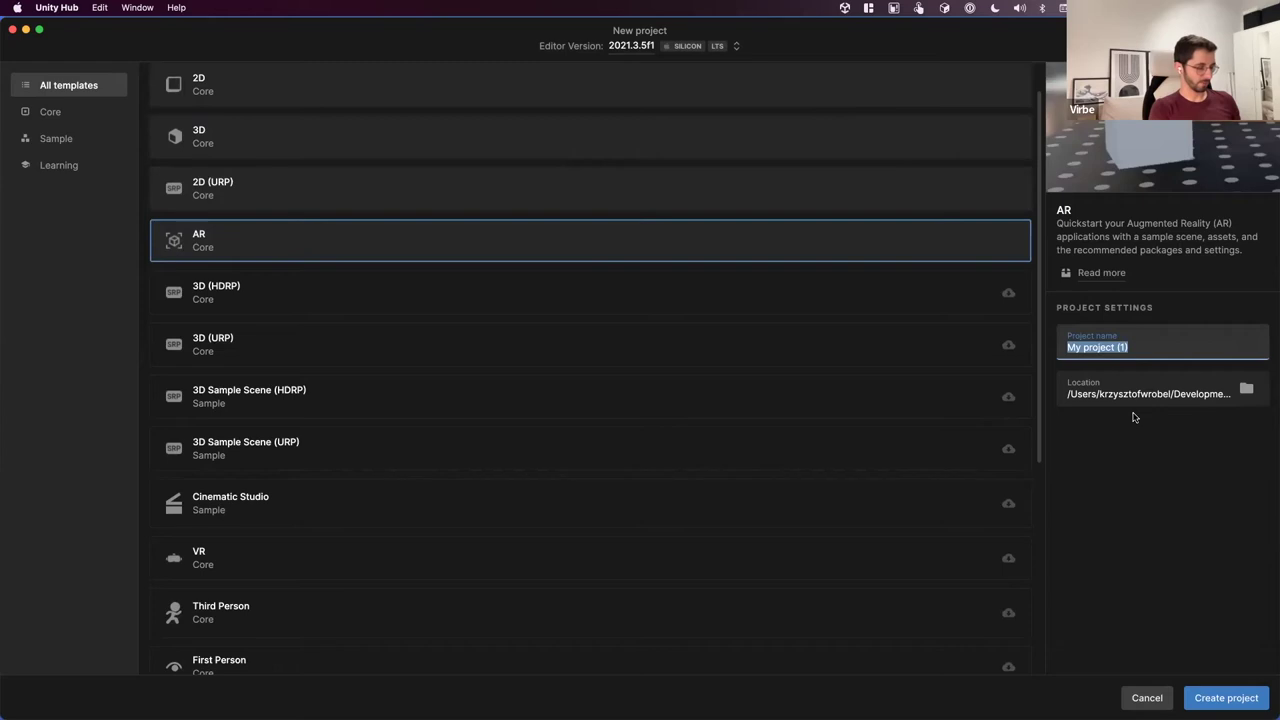
text(Virbe - Web)
key(BackSpace)
key(BackSpace)
key(BackSpace)
text(Wo)
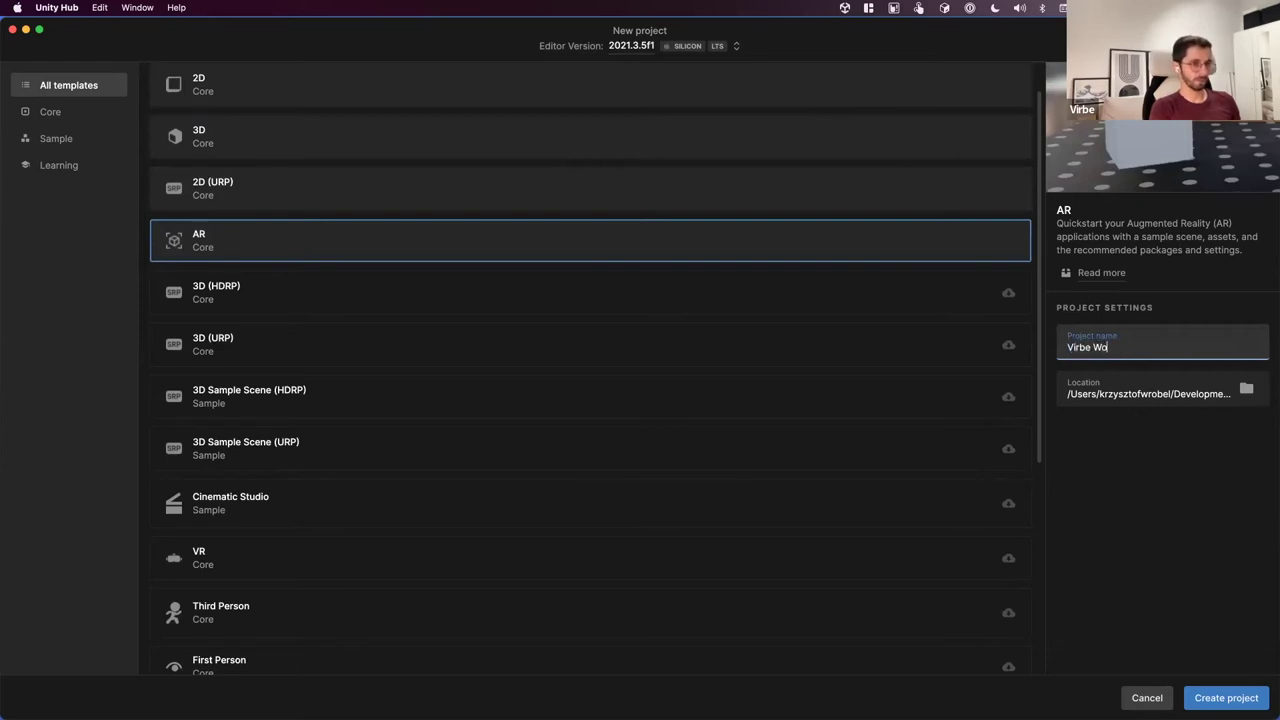
text(rking WUnity)
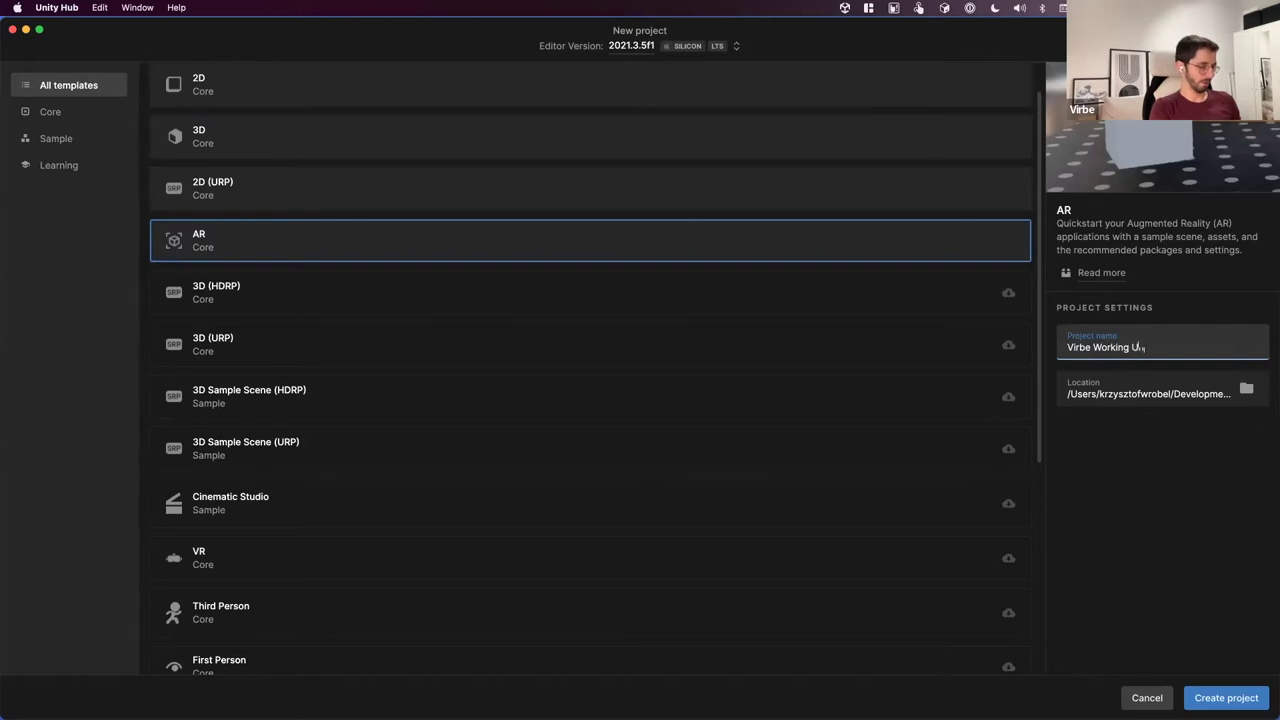
key(Left)
key(Left)
key(Left)
key(Left)
key(Left)
text(With)
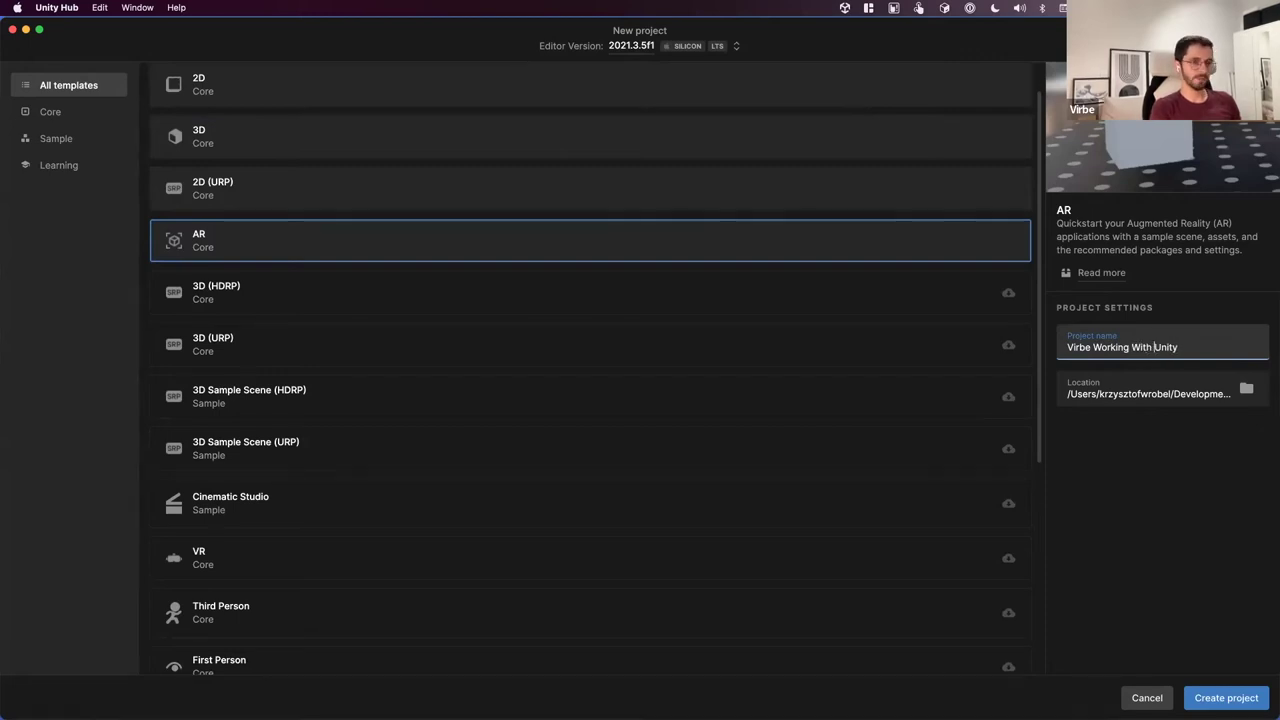
key(Right)
key(Right)
key(Right)
key(Right)
key(Right)
text(SDK)
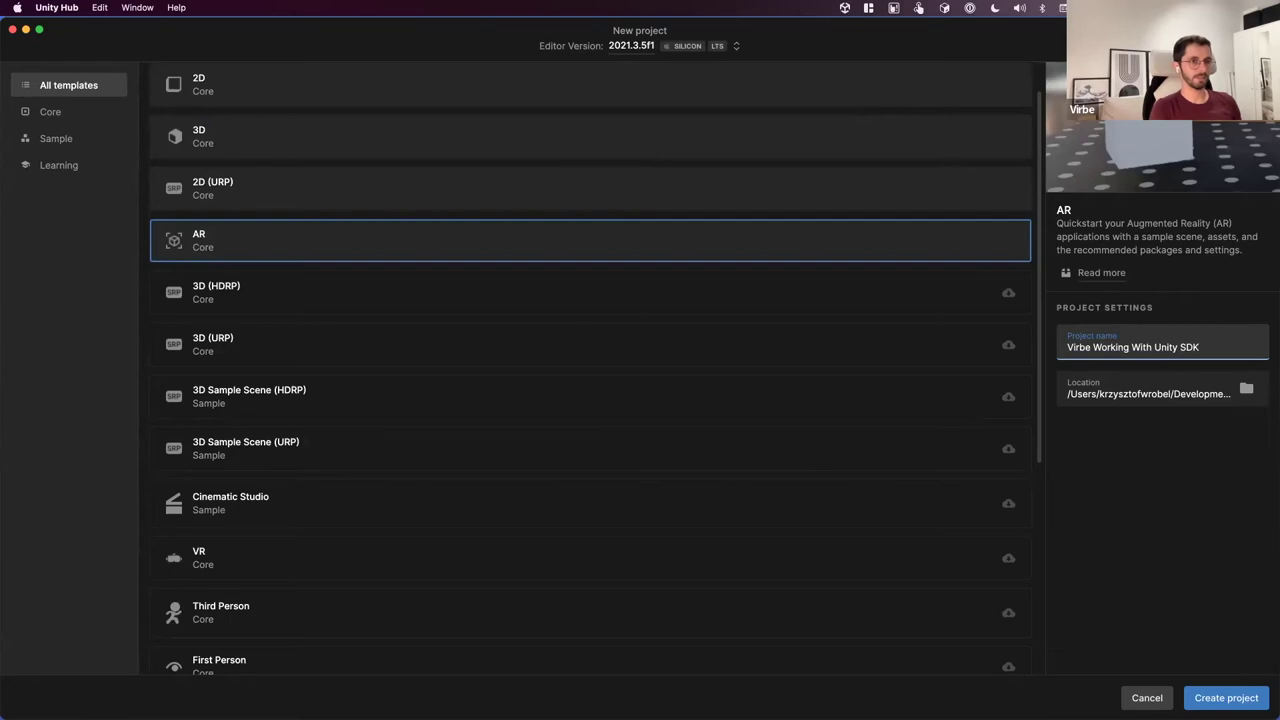
Set the location to Development > Virbe > Webinar > Unity and create the project
click(1247, 389)
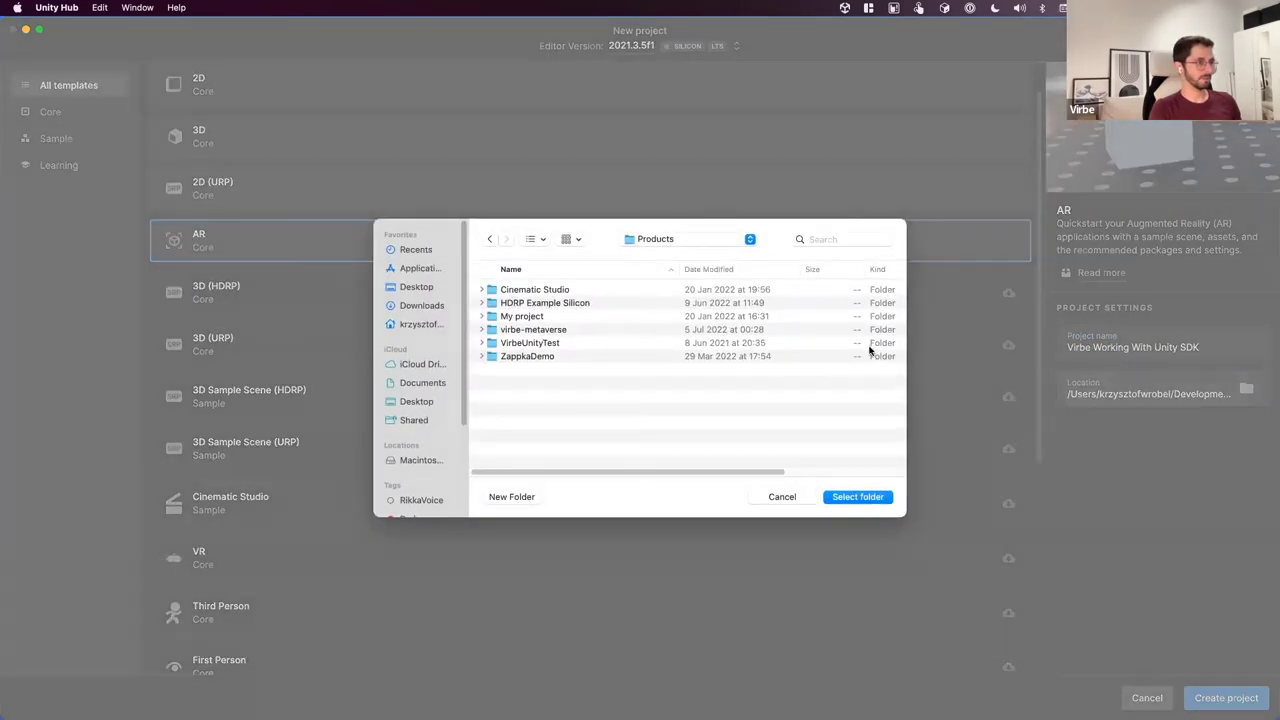
click(665, 240)
click(667, 271)
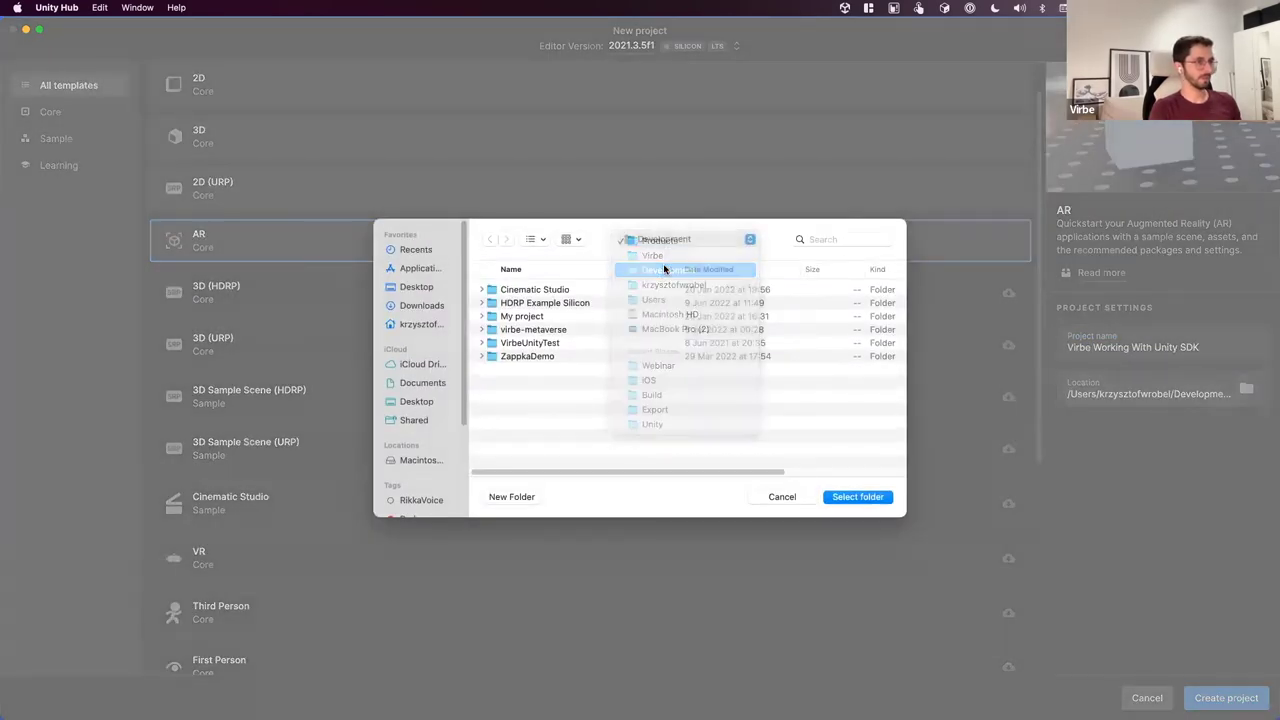
double_click(513, 372)
scroll(535, 390, down, 2)
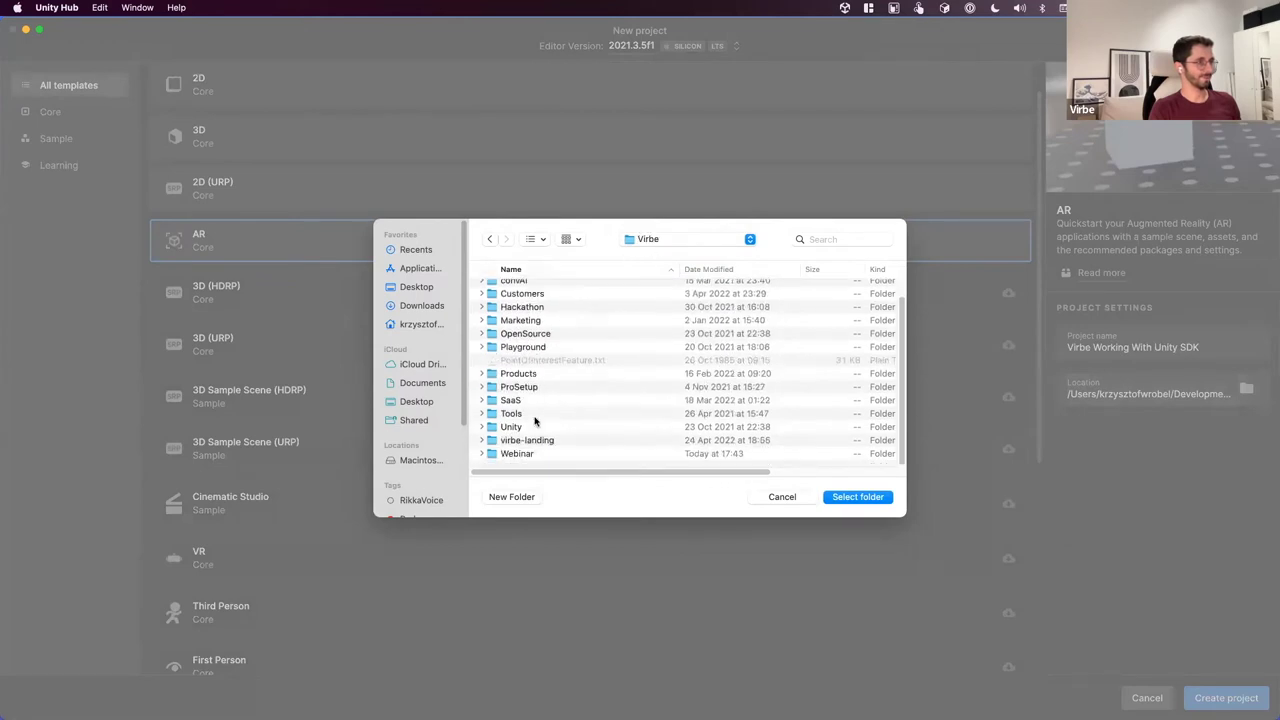
double_click(531, 455)
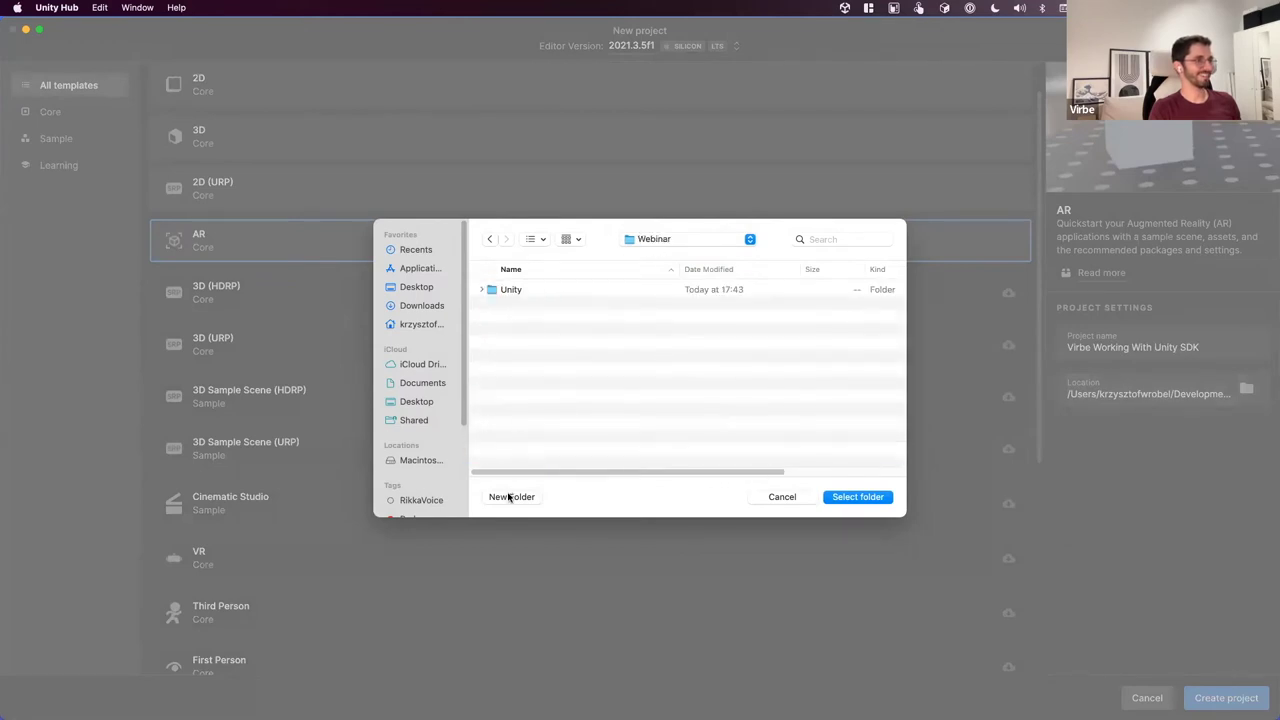
click(510, 496)
click(678, 400)
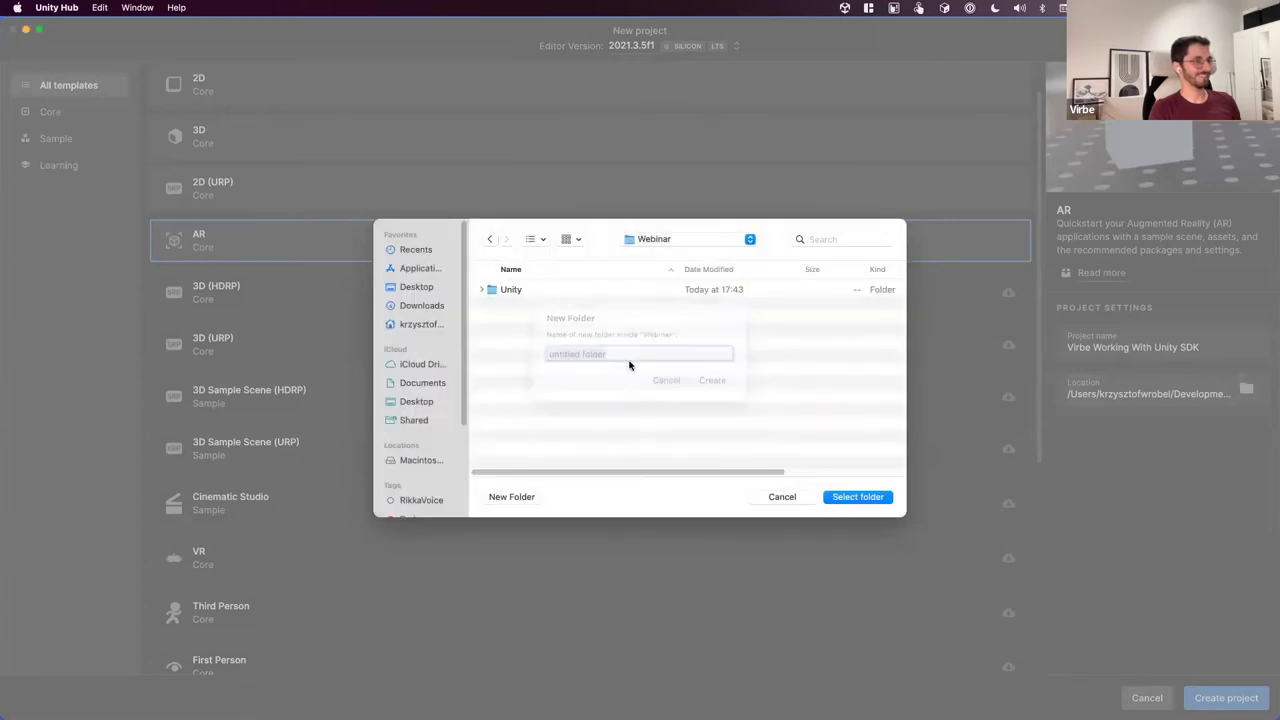
double_click(508, 291)
click(858, 497)
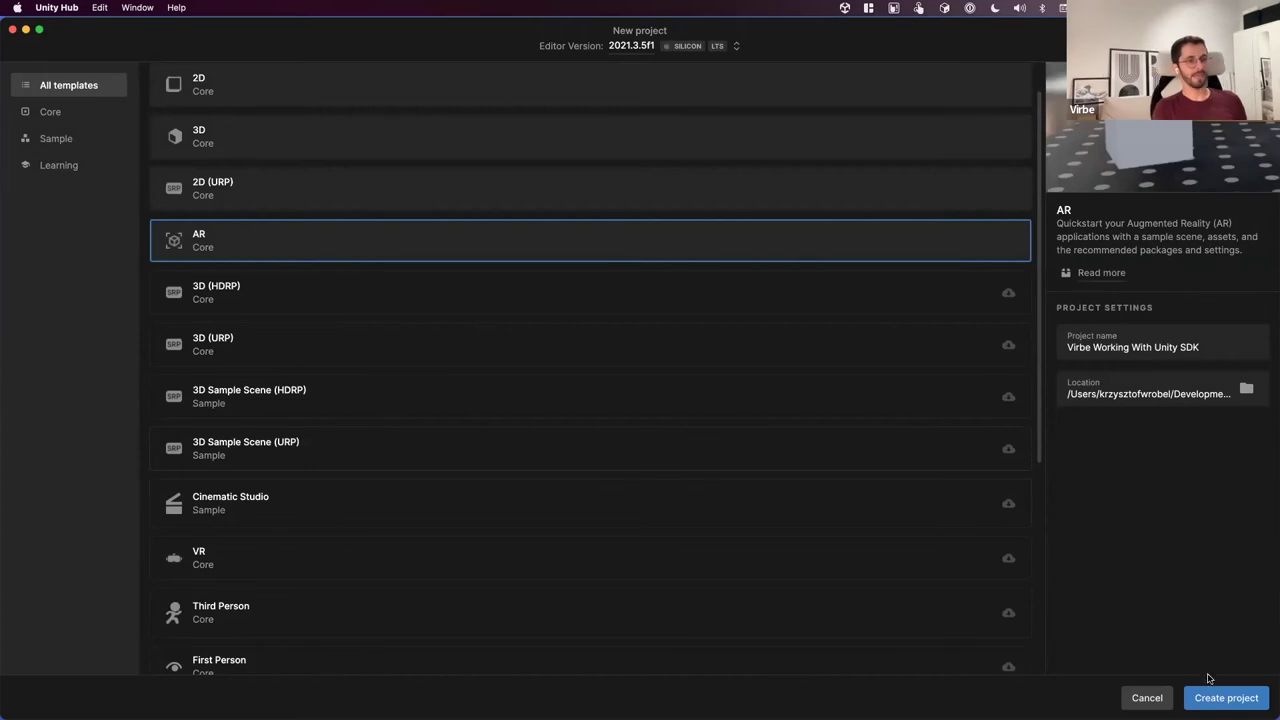
click(1220, 694)
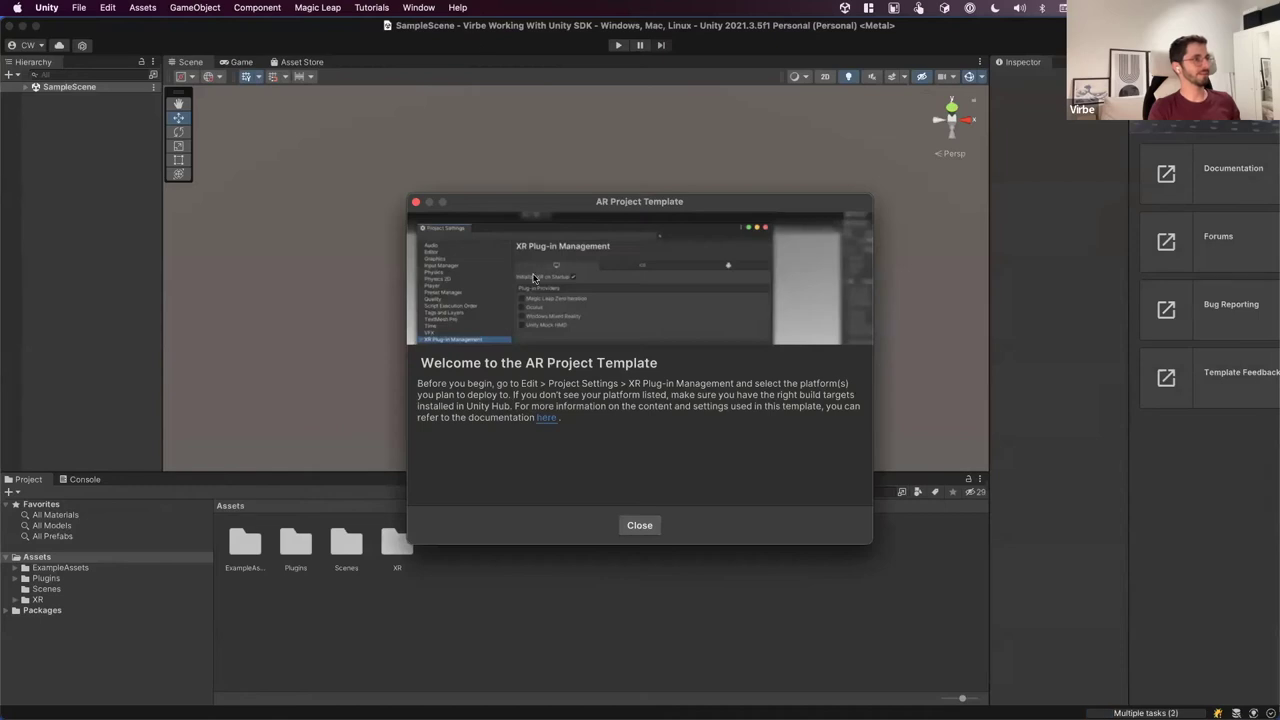
Close the AR Project Template welcome dialog in the newly opened editor
click(640, 526)
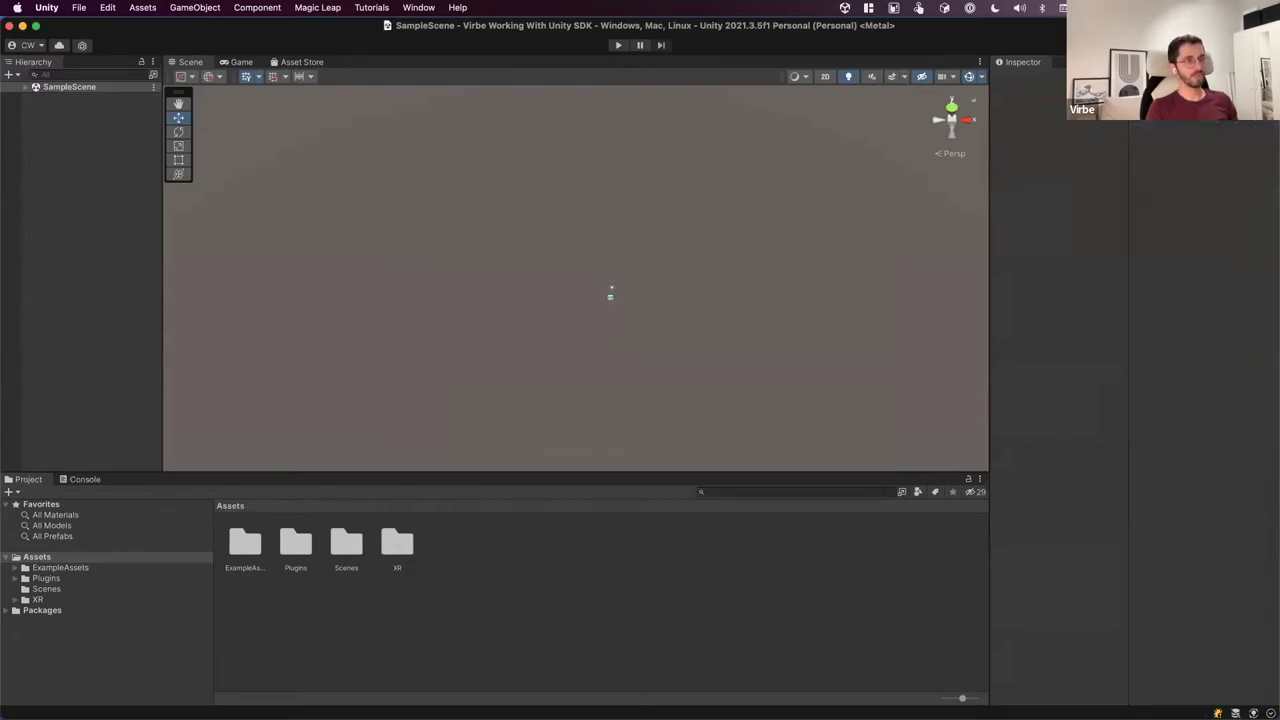
Dismiss the tutorials prompt and widen the Hierarchy and Inspector panels
click(681, 289)
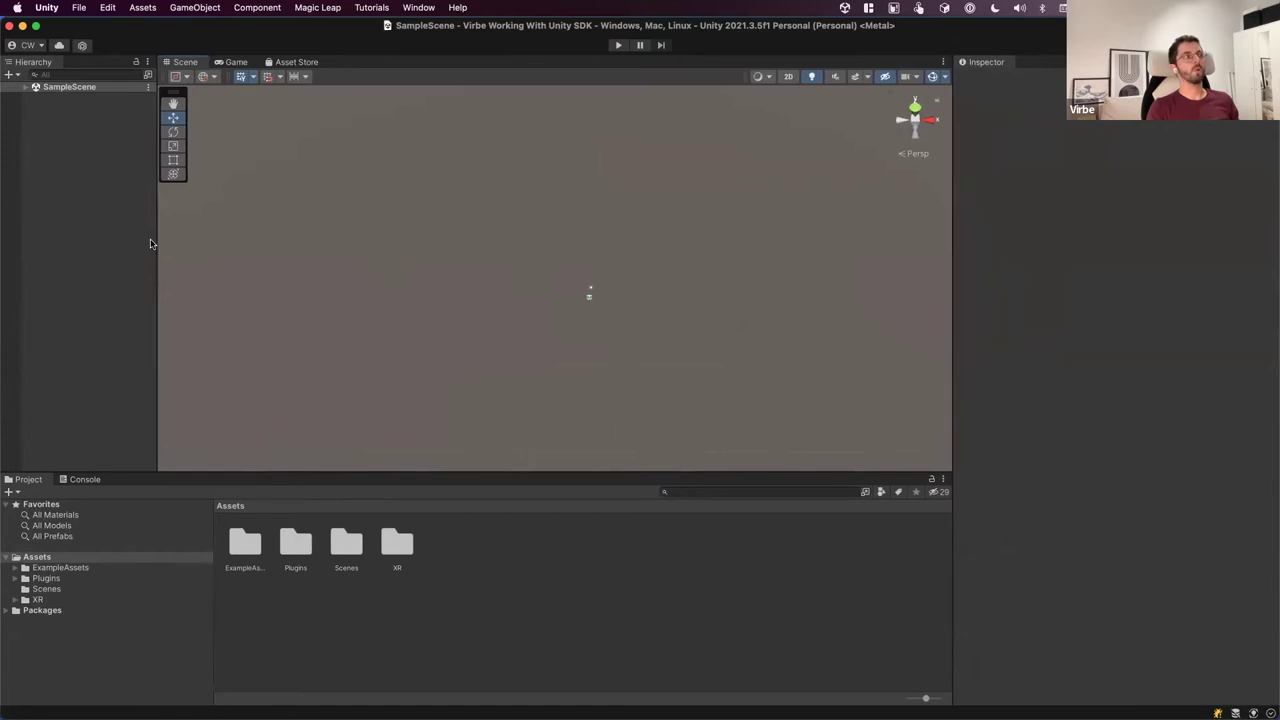
drag(157, 240, 255, 239)
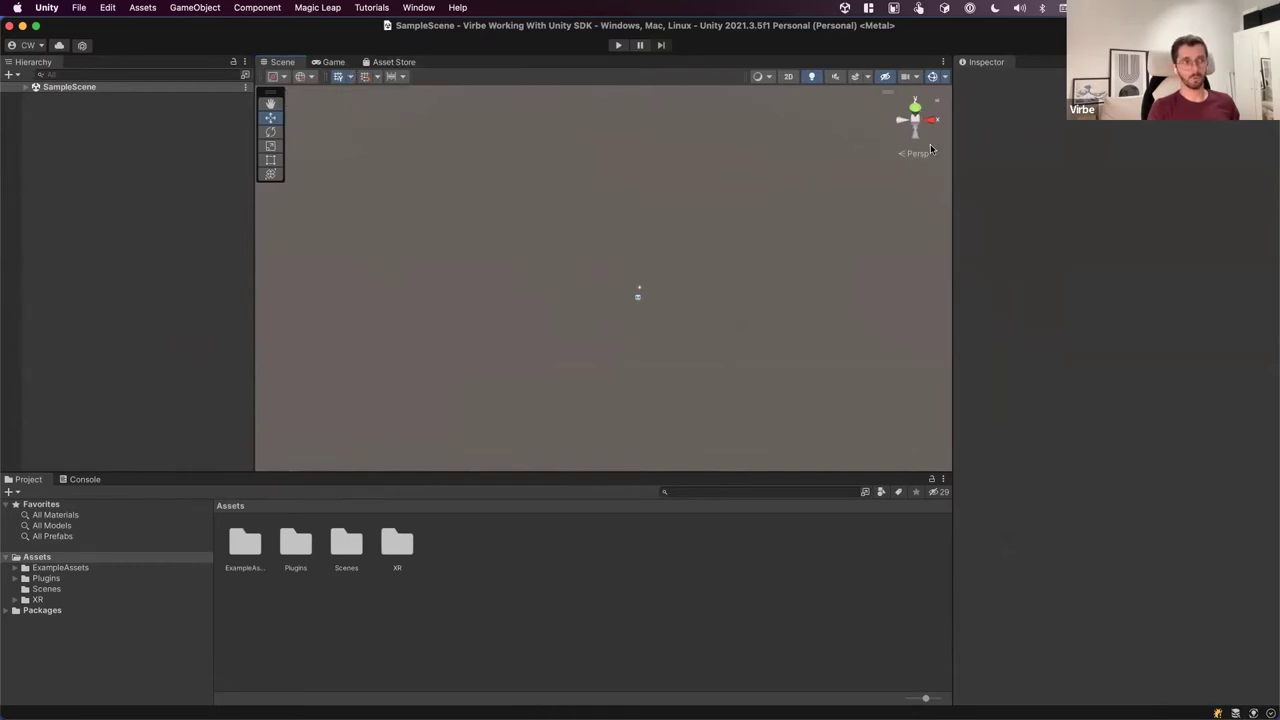
drag(952, 191, 877, 200)
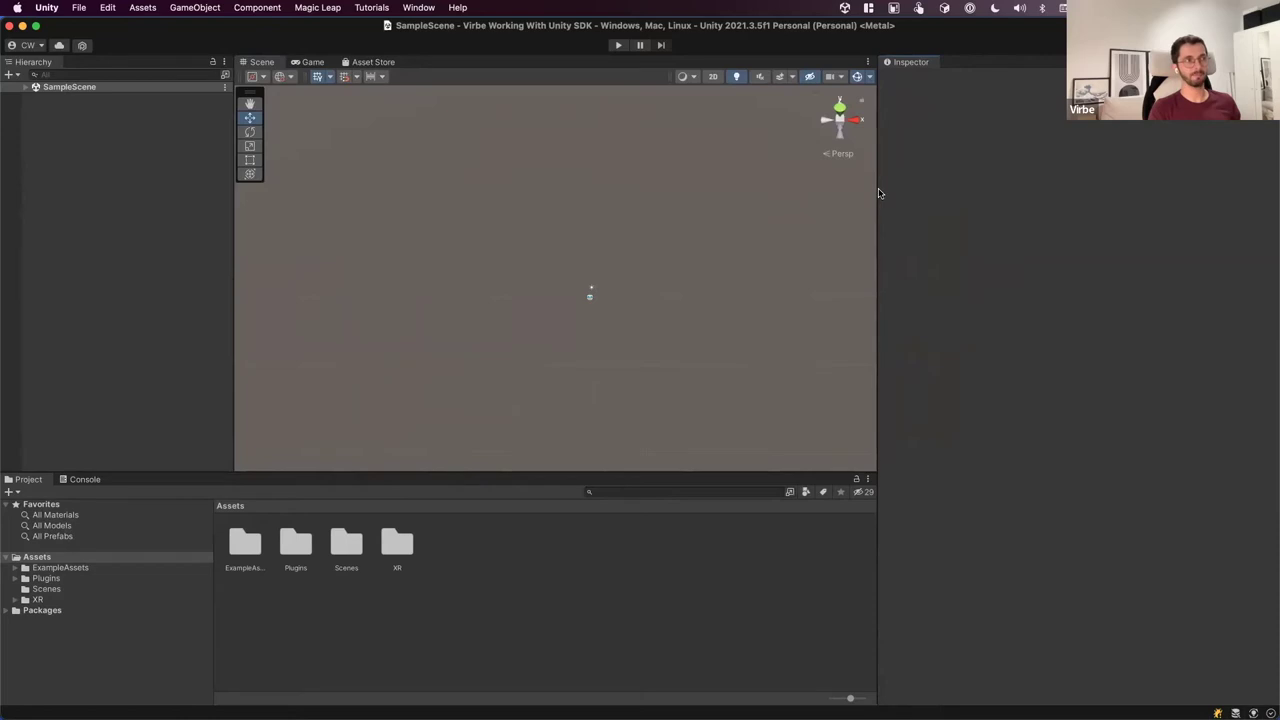
Open the BlankAR scene from the Assets/Scenes folder
click(26, 87)
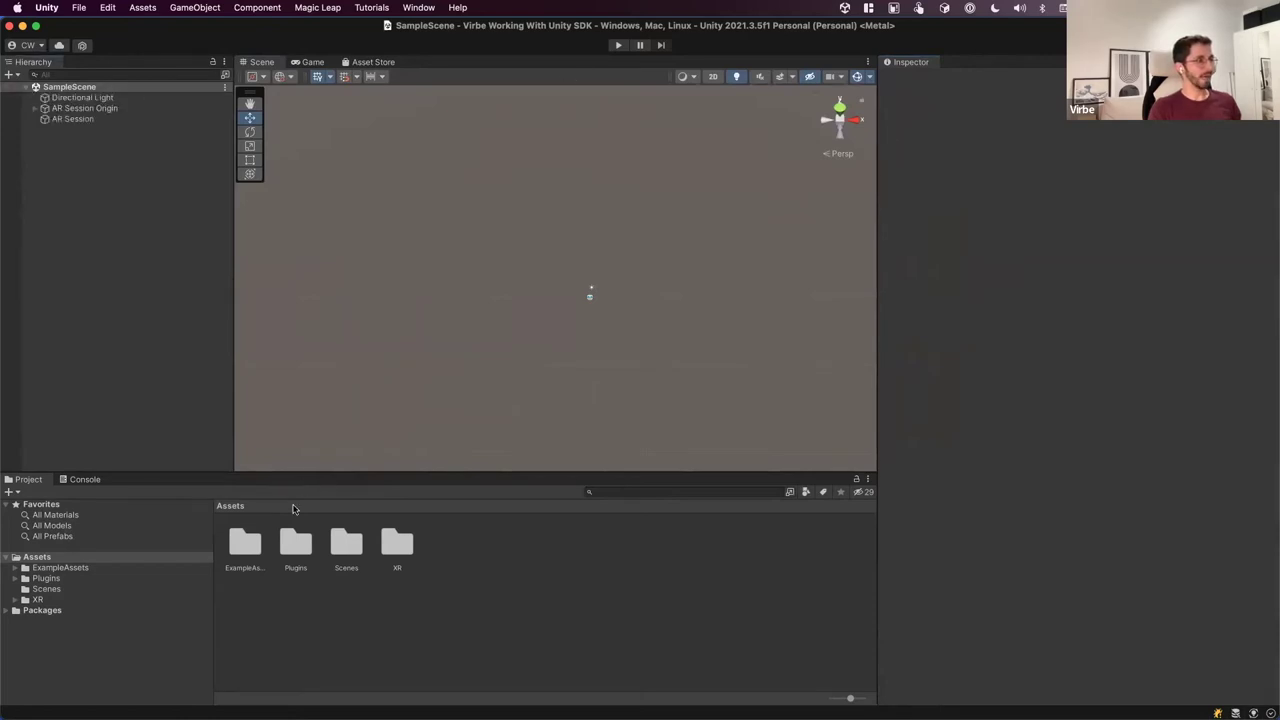
click(57, 590)
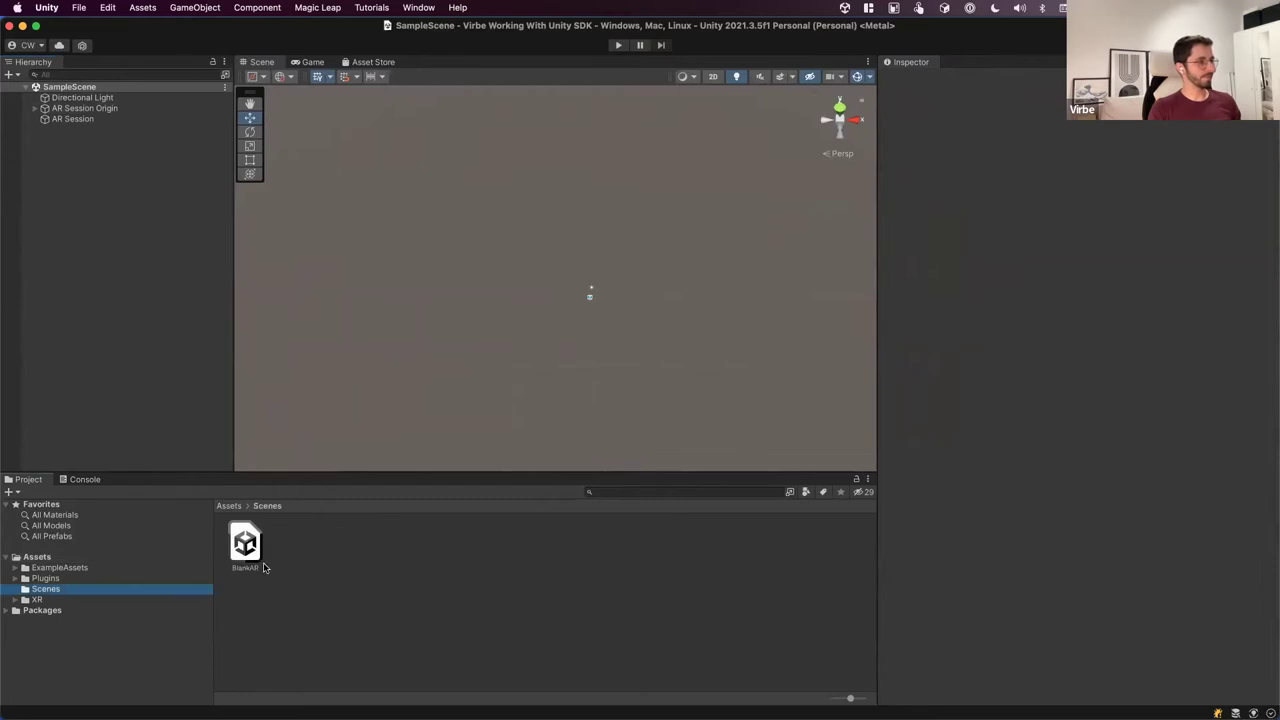
double_click(246, 548)
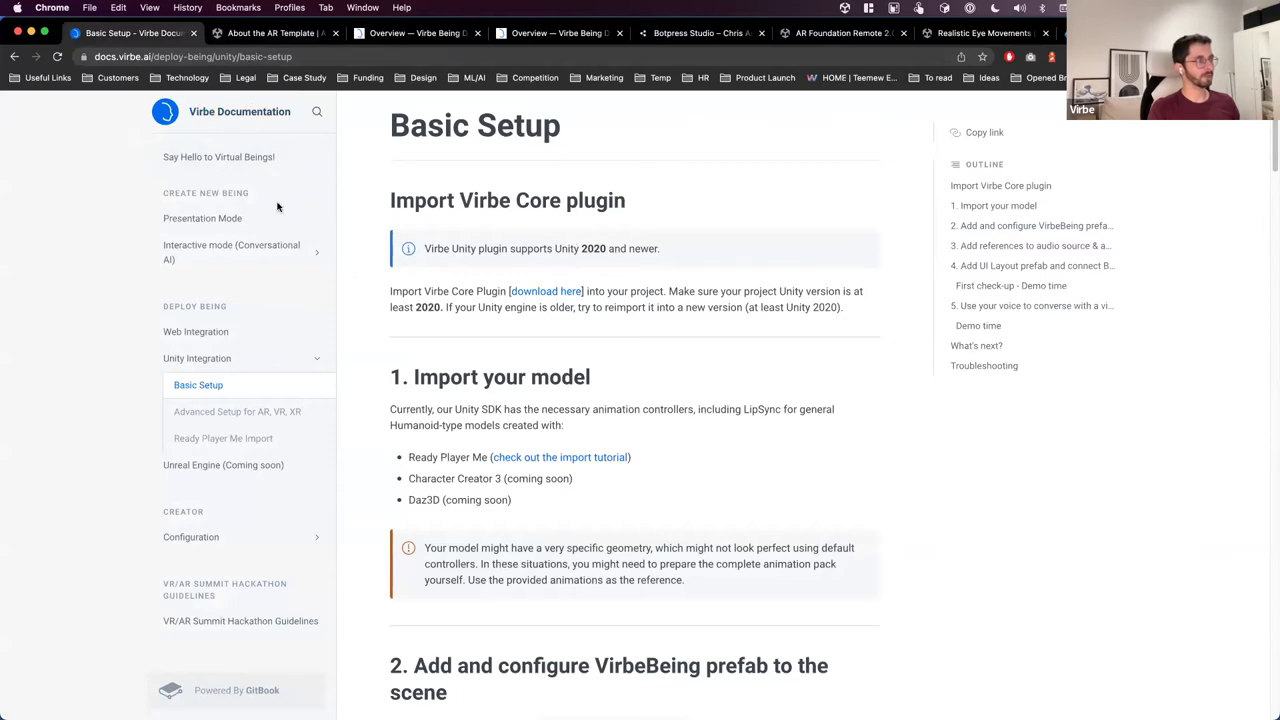
Download virbe-being-plugin-unity-3.0.1-latest.unitypackage from the Virbe Core plugin Google Drive link
click(541, 293)
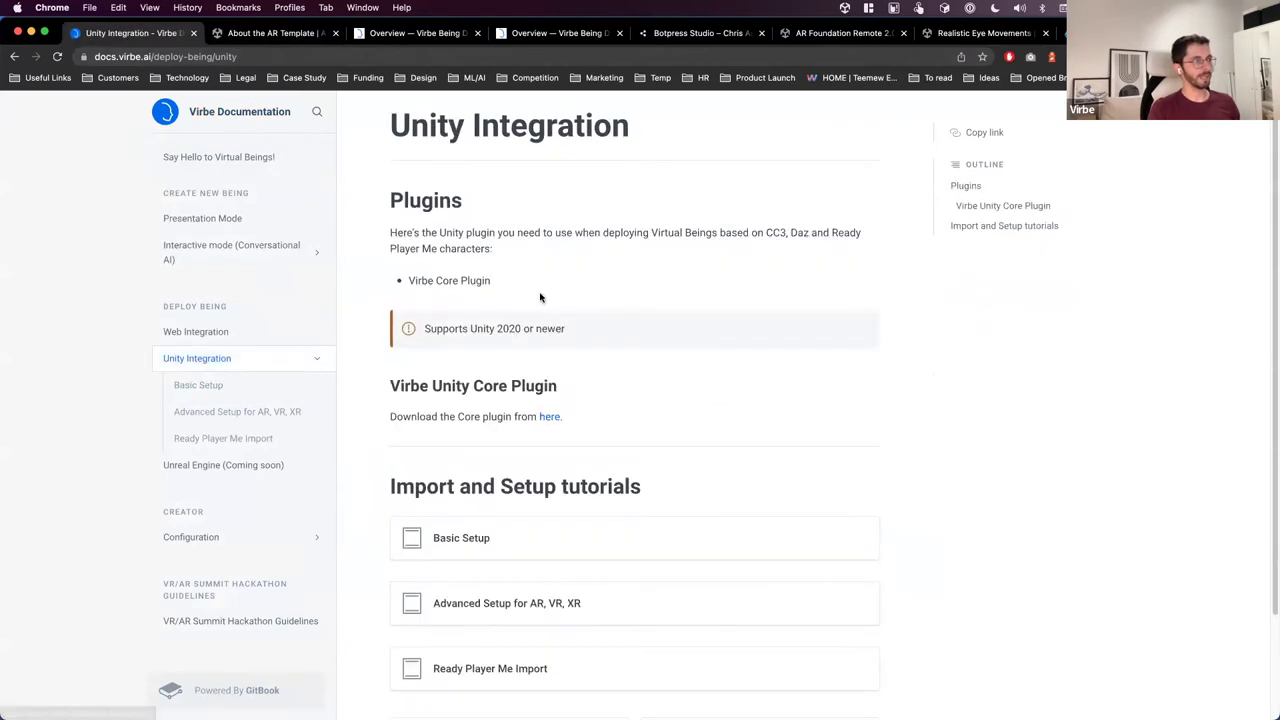
click(550, 417)
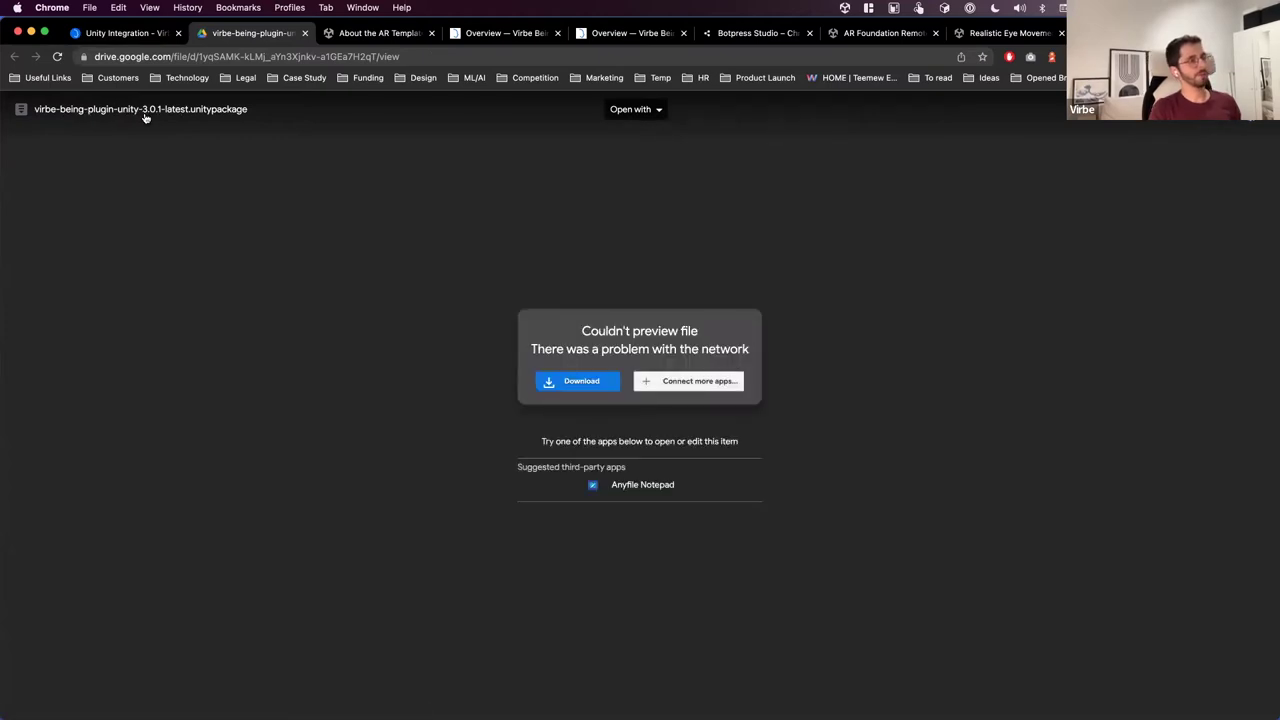
click(580, 382)
click(510, 205)
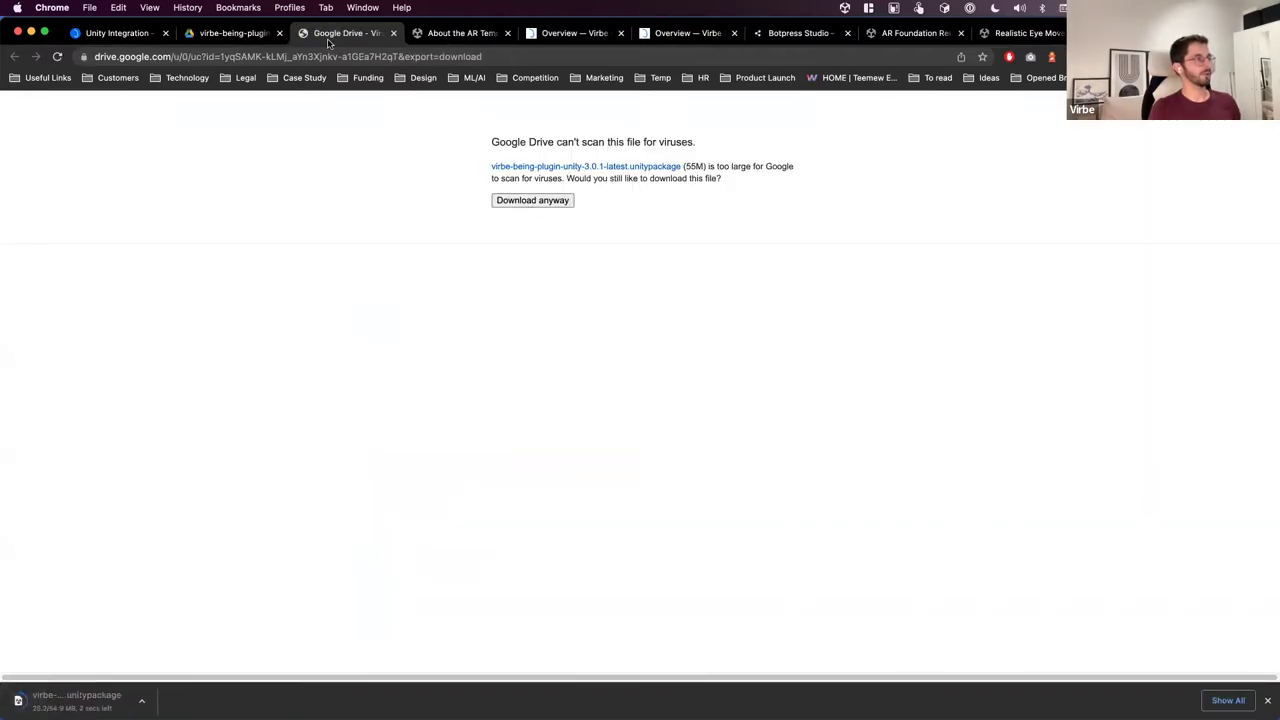
key(super+w)
Go back to the Unity Integration docs and open the Ready Player Me Import tutorial from Basic Setup
click(145, 35)
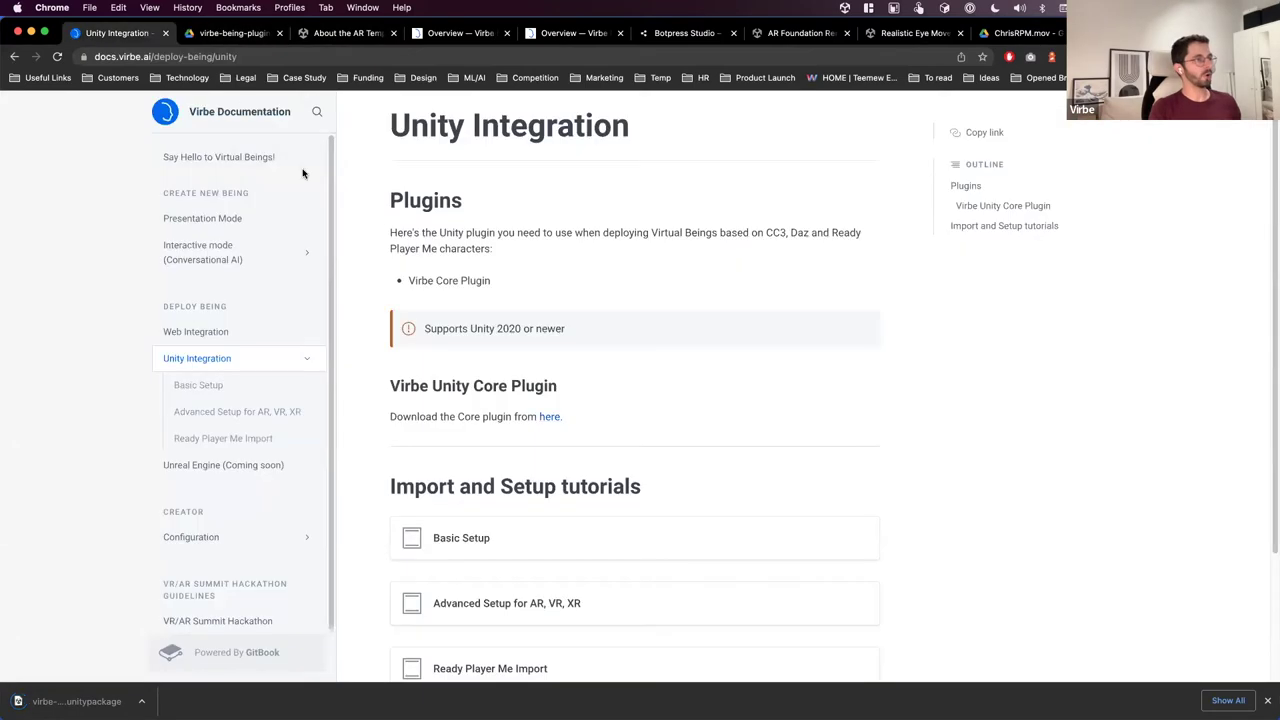
click(461, 538)
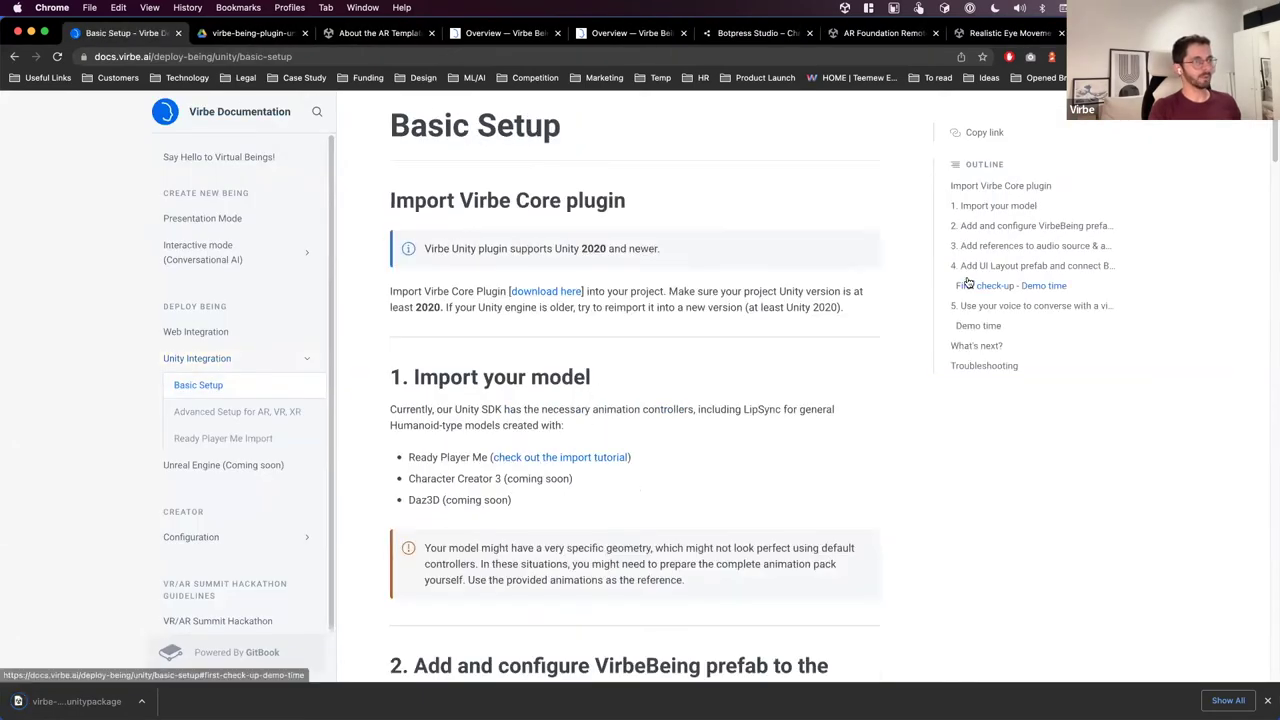
scroll(560, 450, down, 1)
click(565, 446)
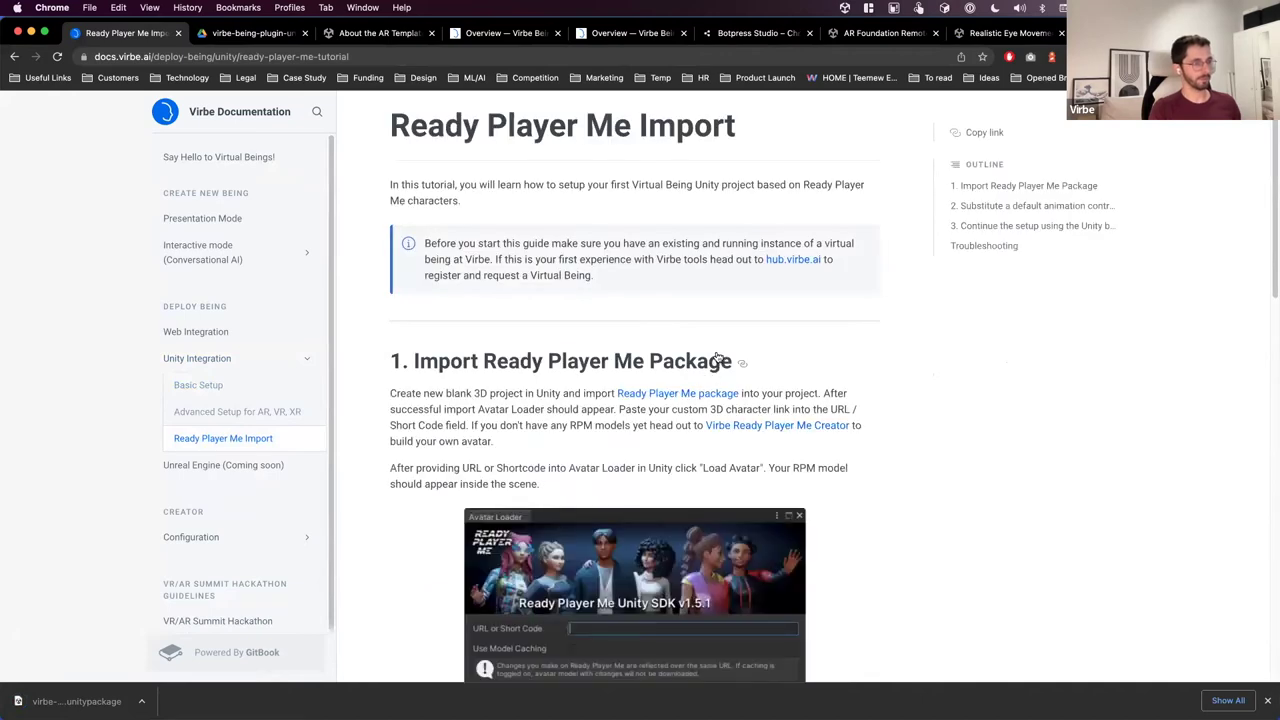
Download Ready Player Me_v1.10.0.unitypackage from the SDK's Google Drive folder, then return to Unity
click(738, 432)
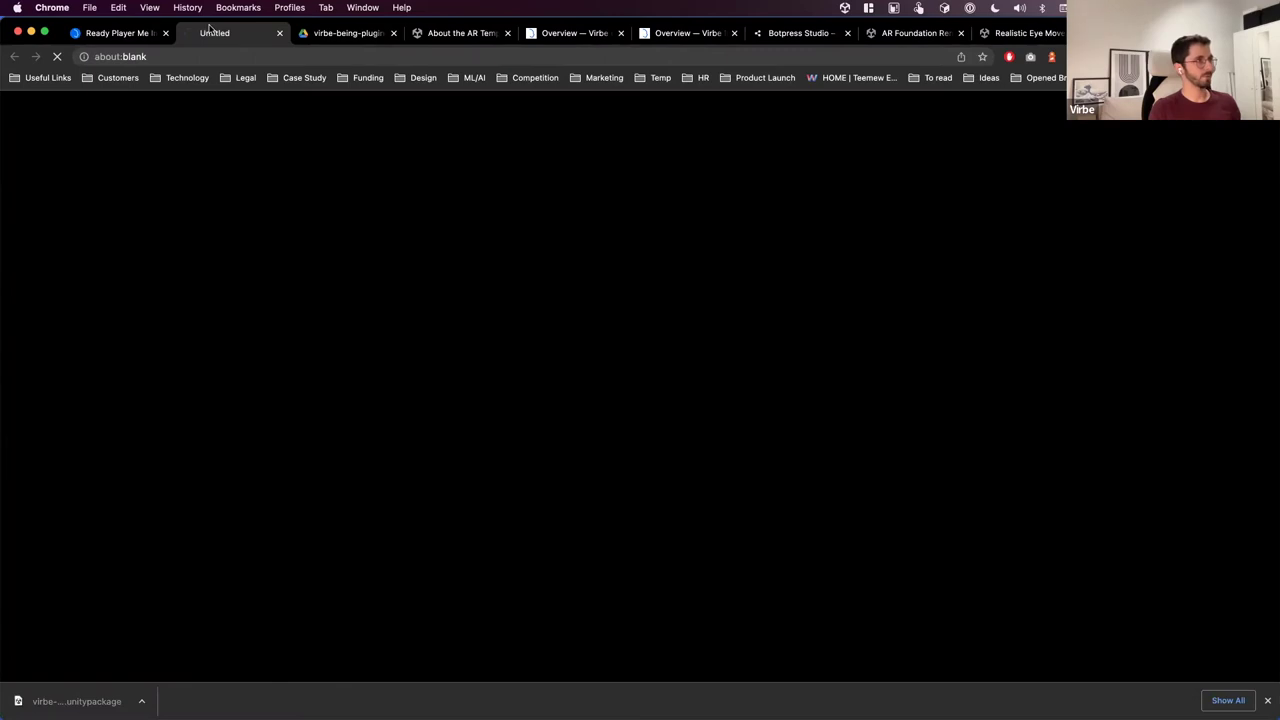
click(665, 396)
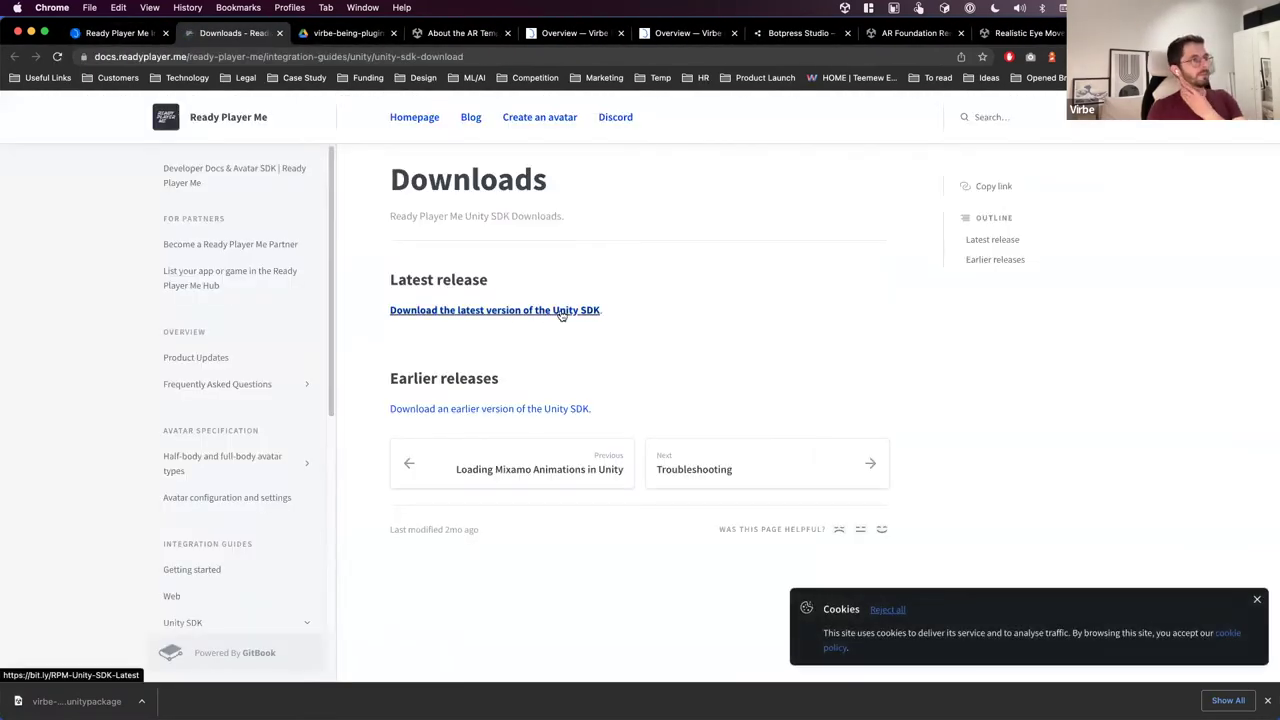
click(561, 312)
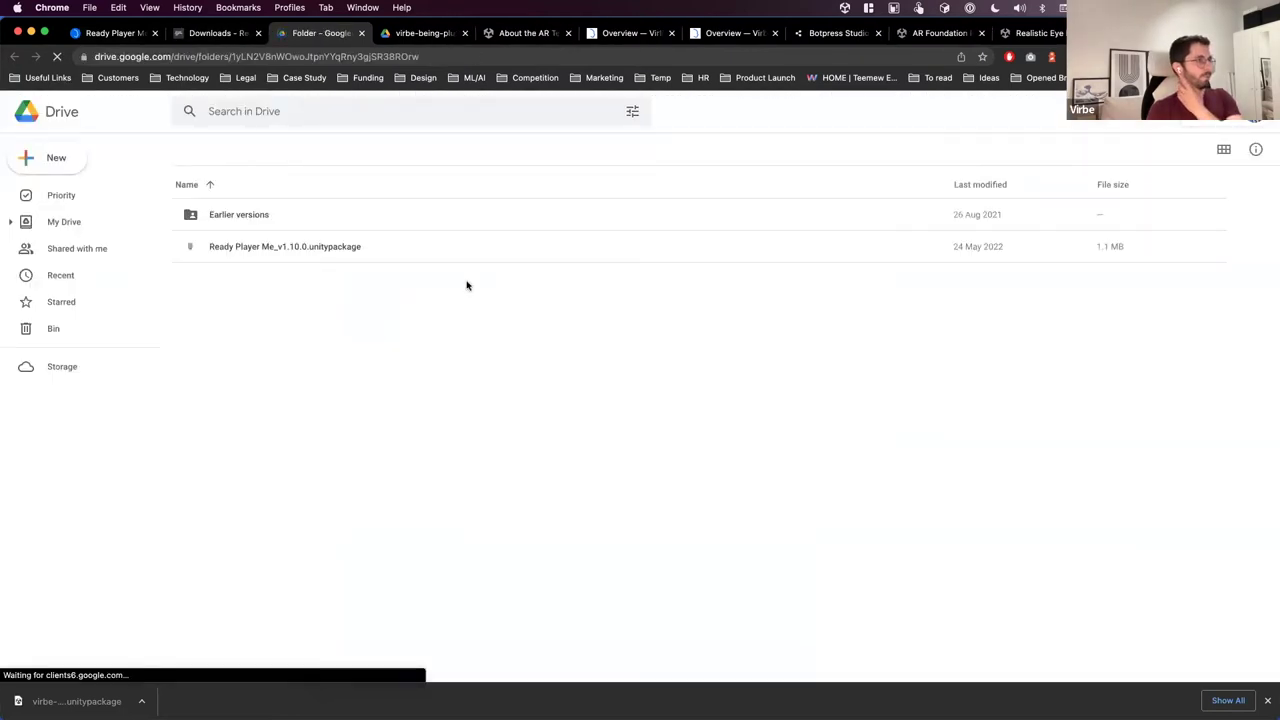
click(325, 257)
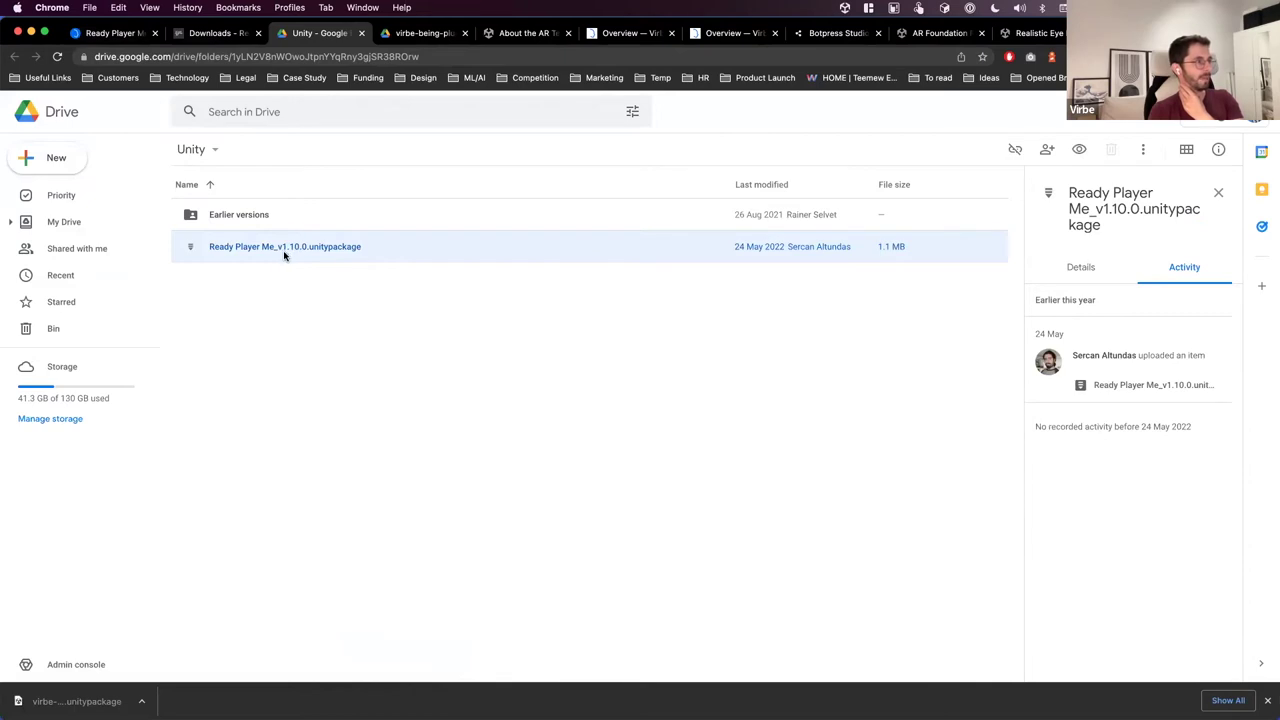
right_click(287, 254)
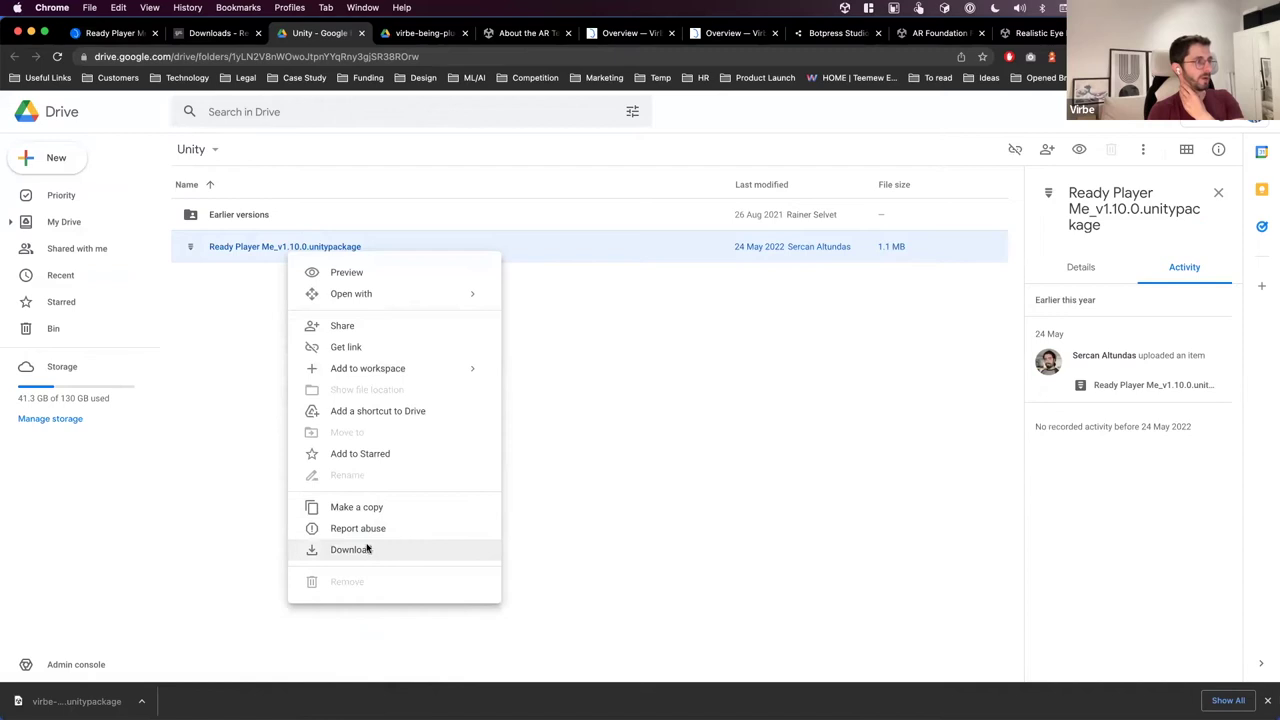
click(350, 549)
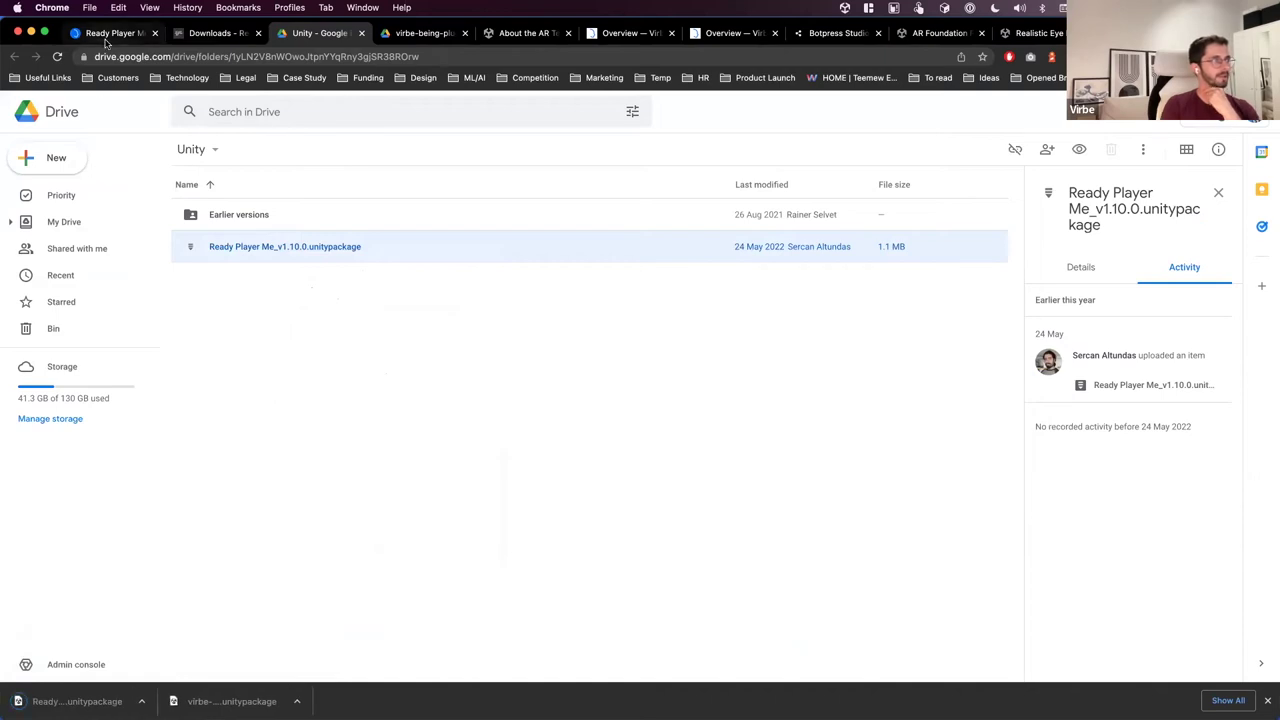
key(super+Tab)
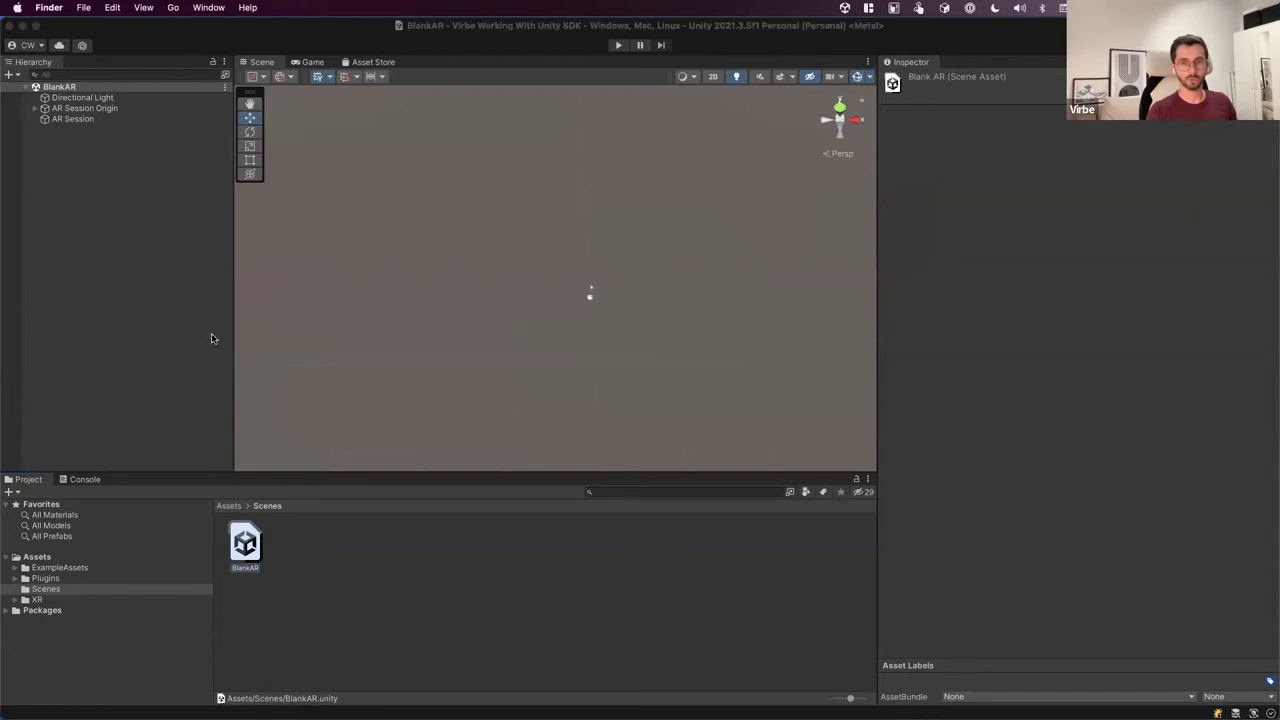
Drag virbe-being-plugin-unity-3.0.1-latest (1).unitypackage from Finder's Downloads onto the Assets folder
key(super+n)
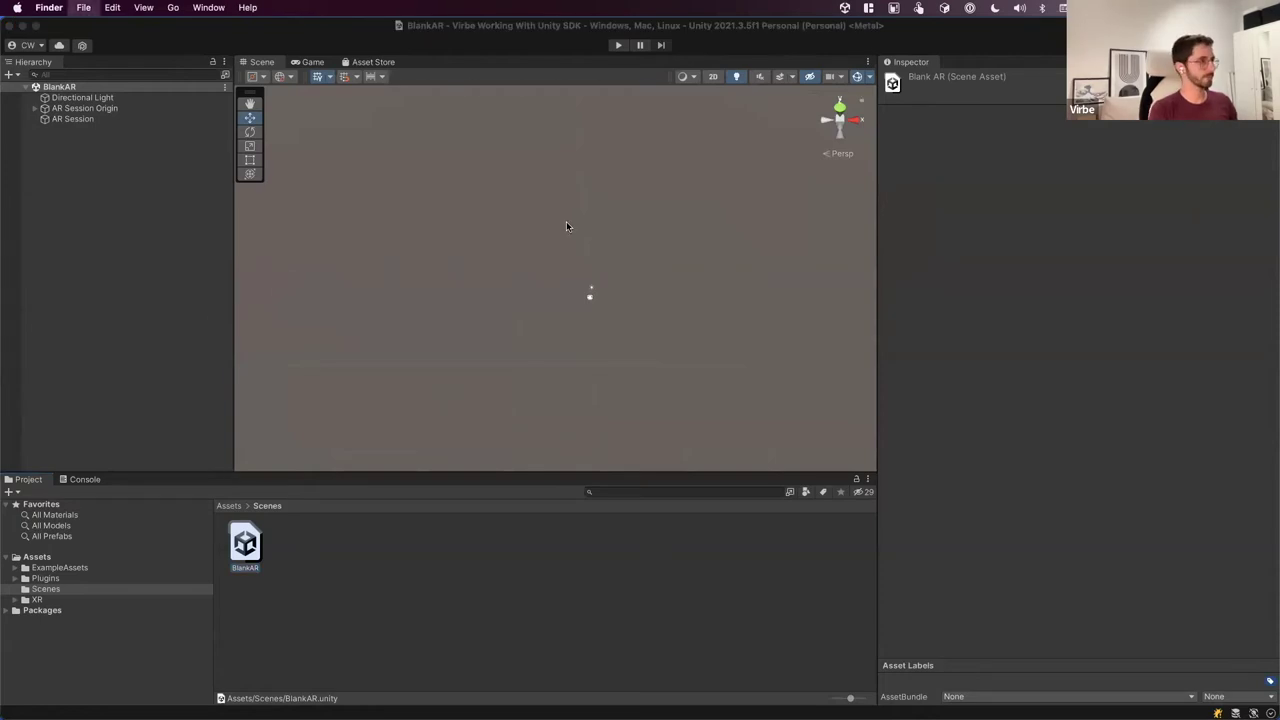
click(692, 149)
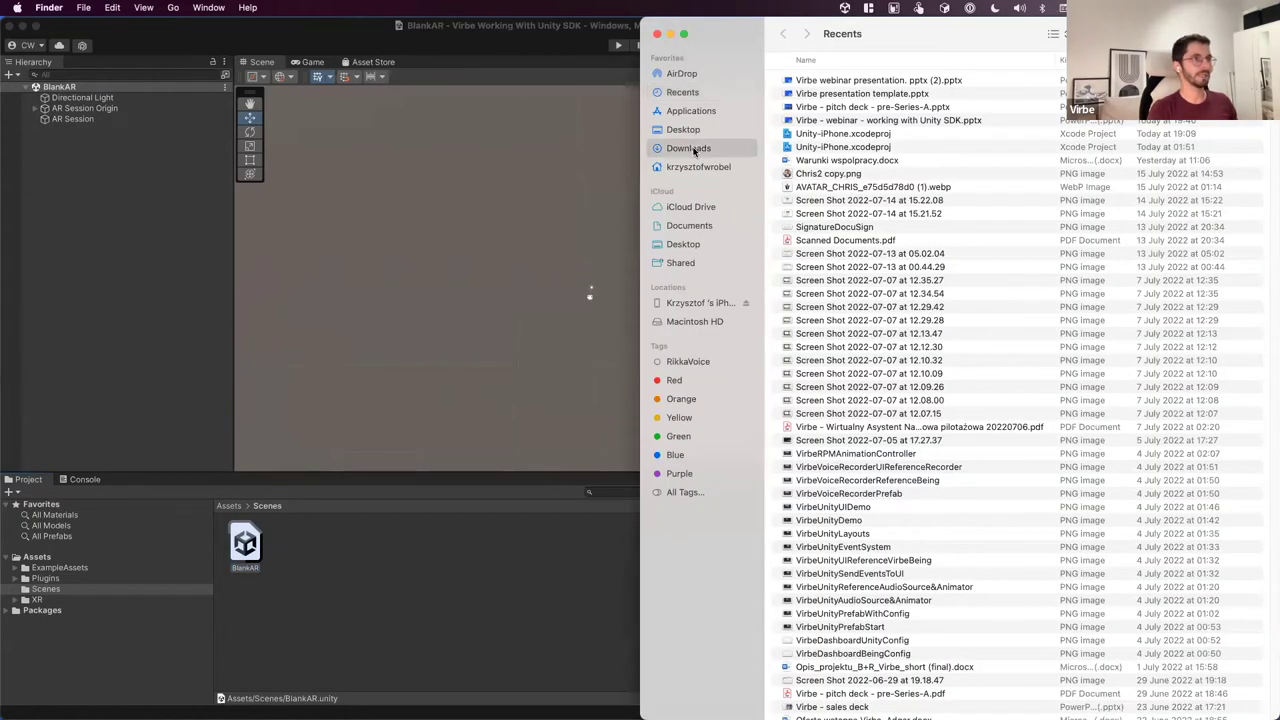
click(832, 95)
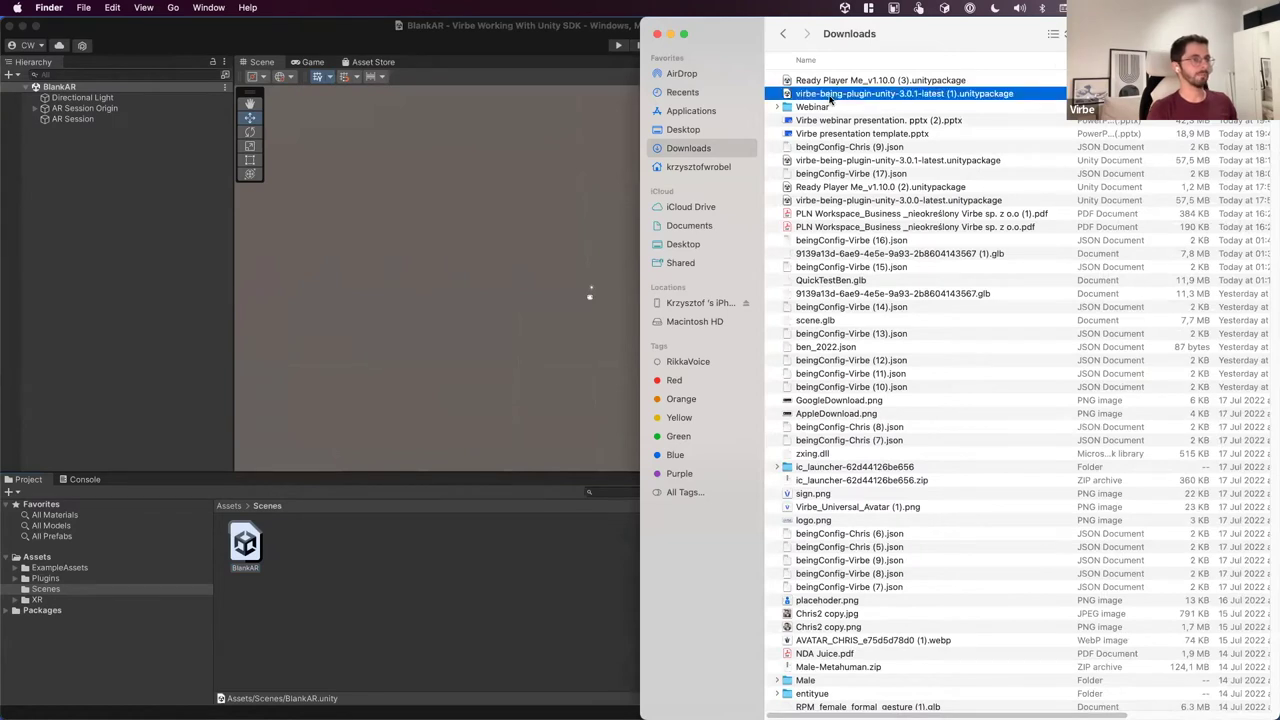
drag(824, 96, 420, 510)
drag(449, 459, 46, 558)
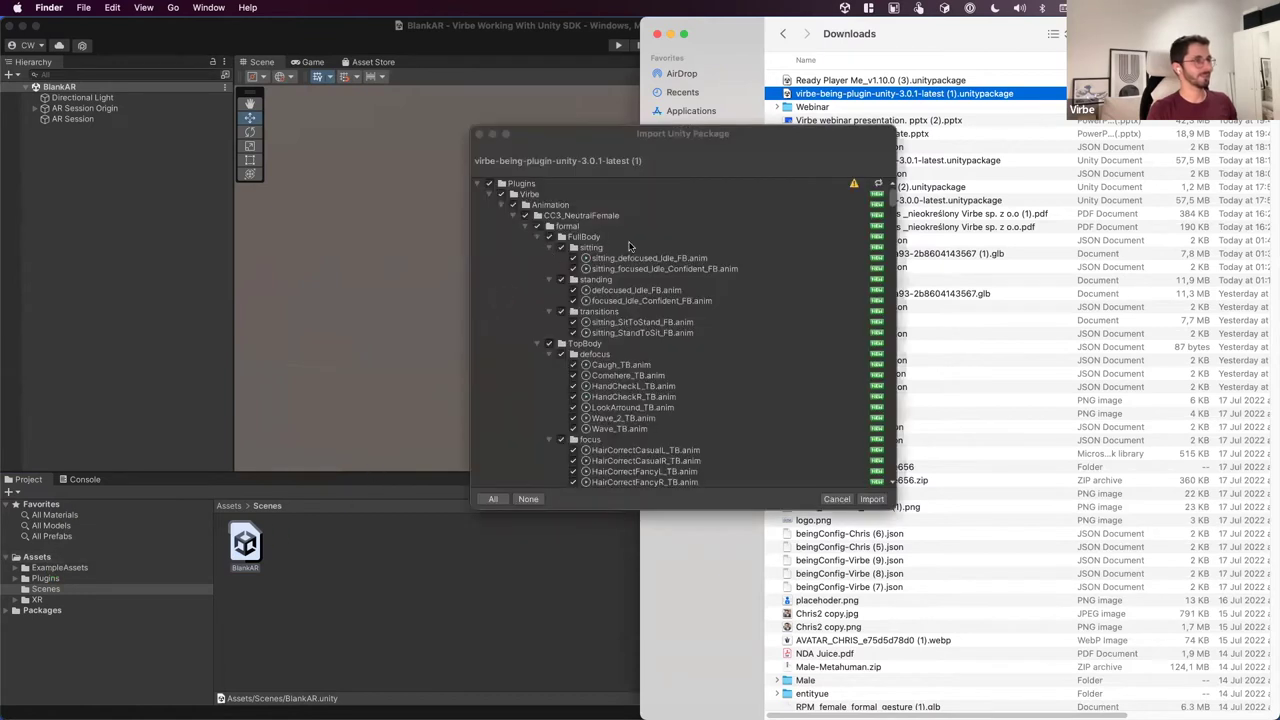
Review the Plugins > Virbe folders in the import preview and import everything as checked
click(479, 185)
click(479, 185)
click(479, 185)
click(490, 195)
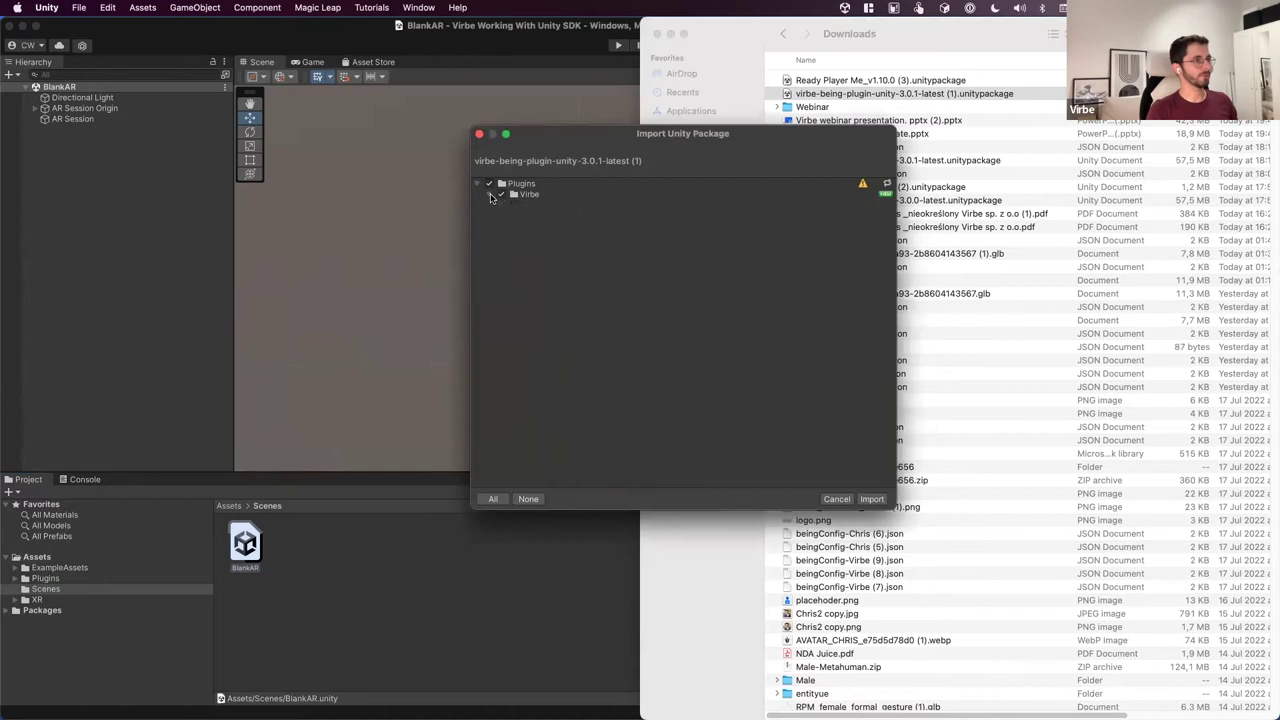
click(490, 195)
click(501, 205)
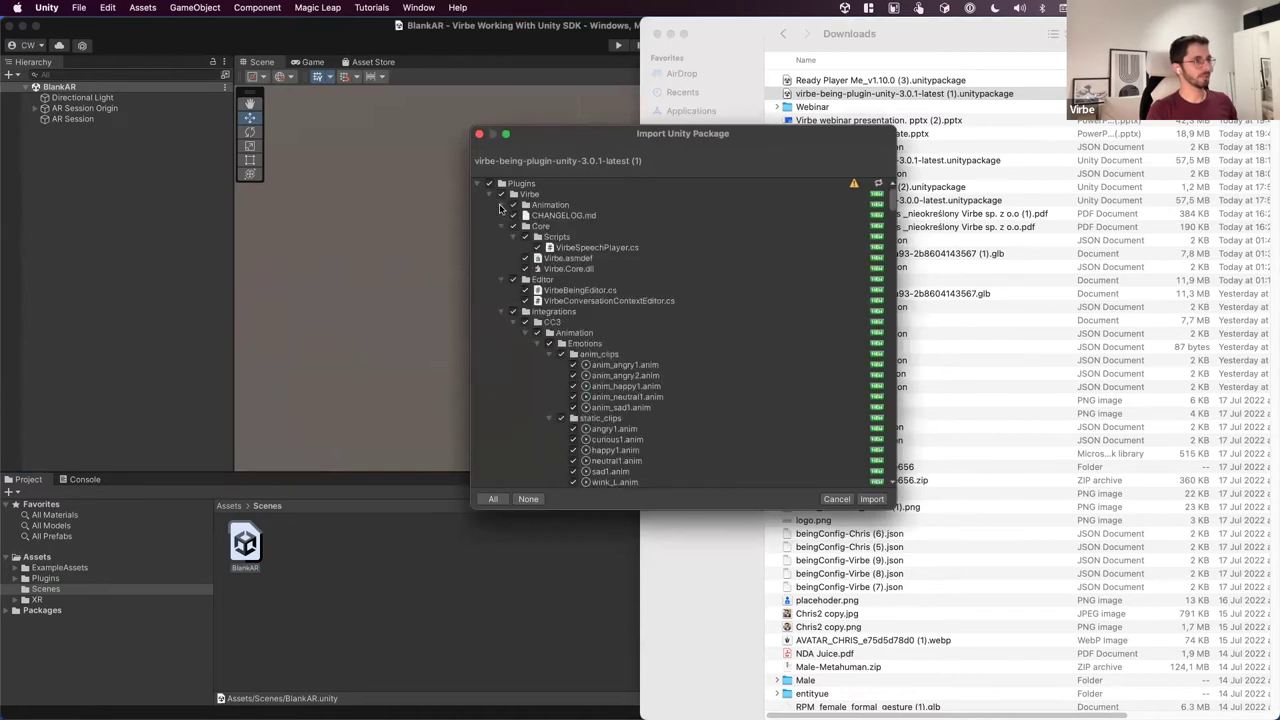
click(501, 237)
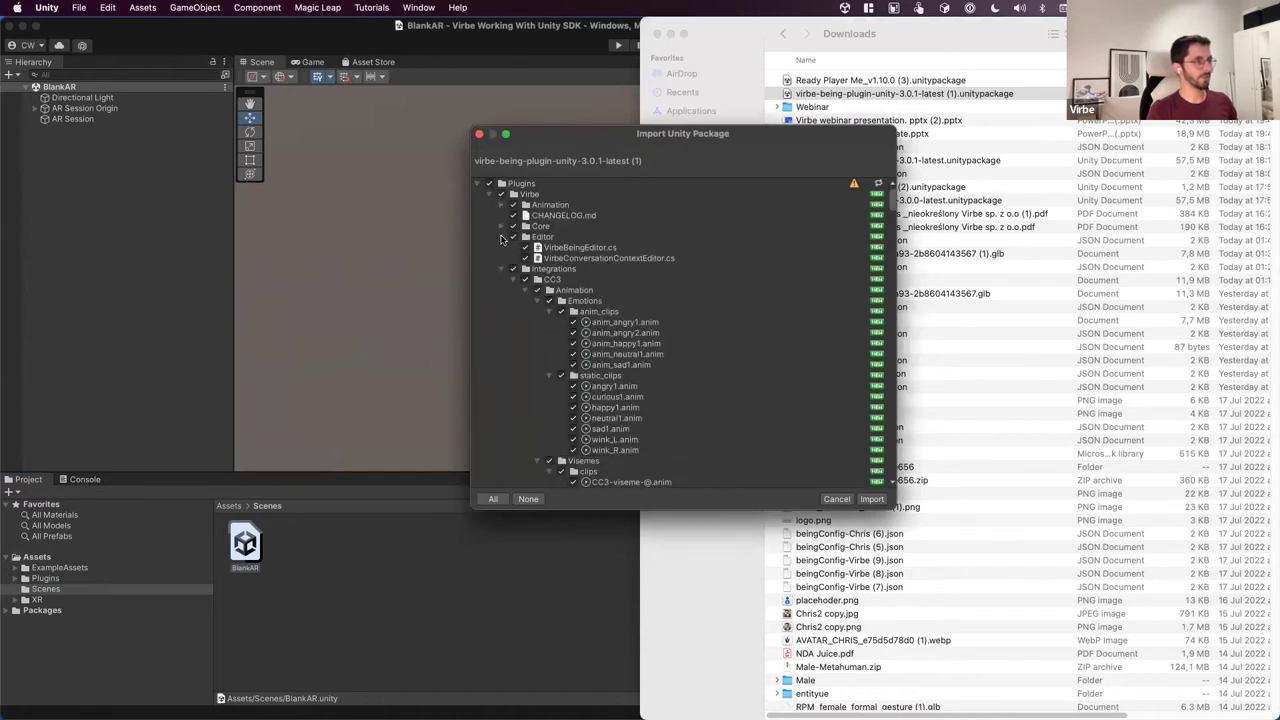
click(501, 237)
click(500, 248)
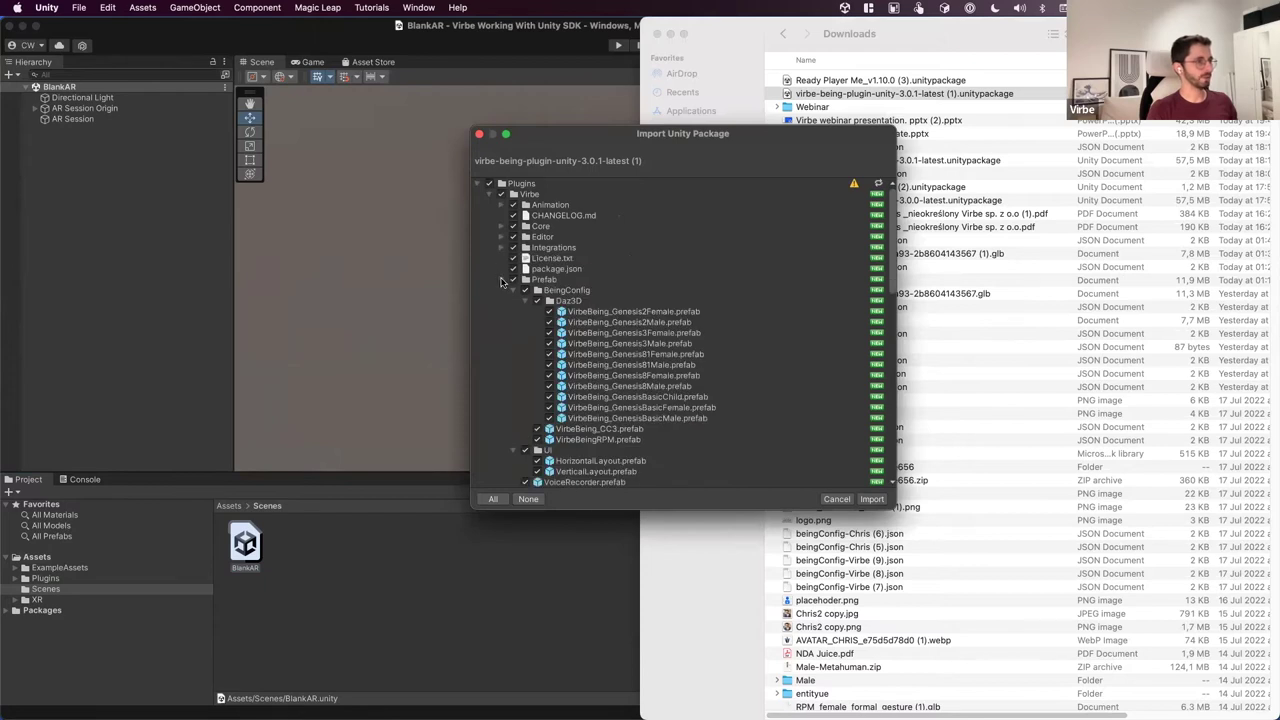
click(501, 280)
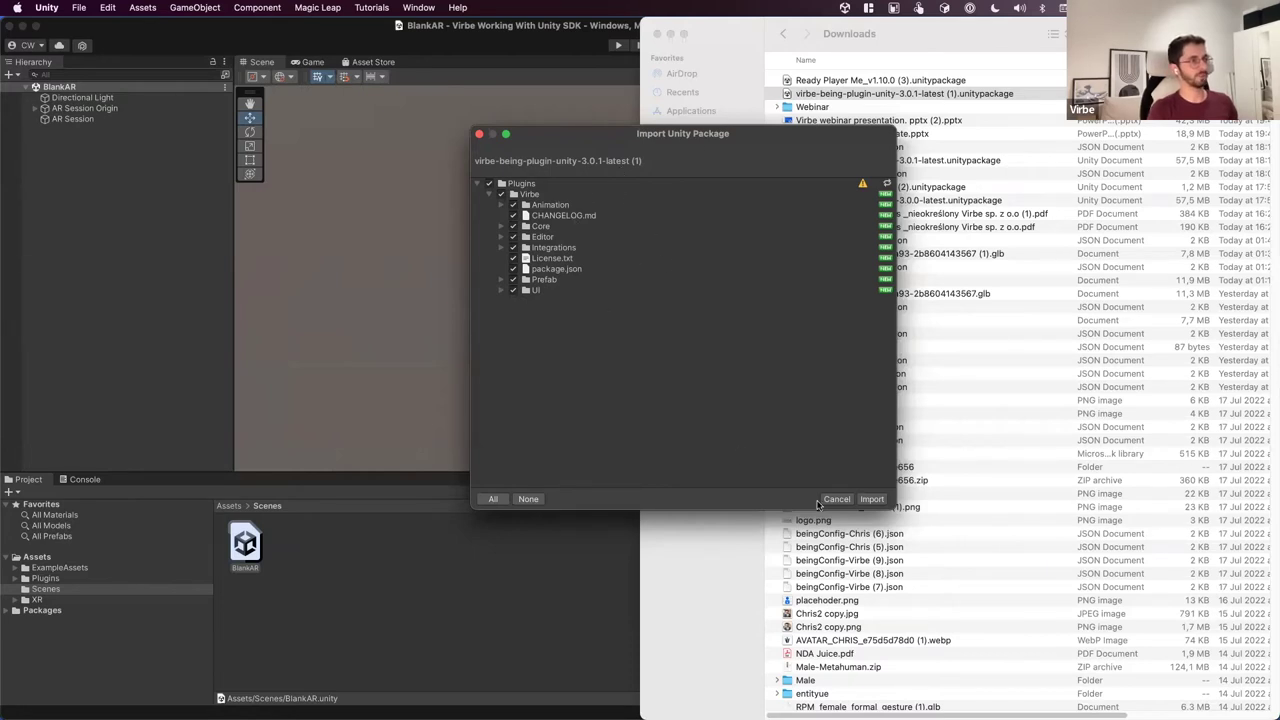
click(864, 500)
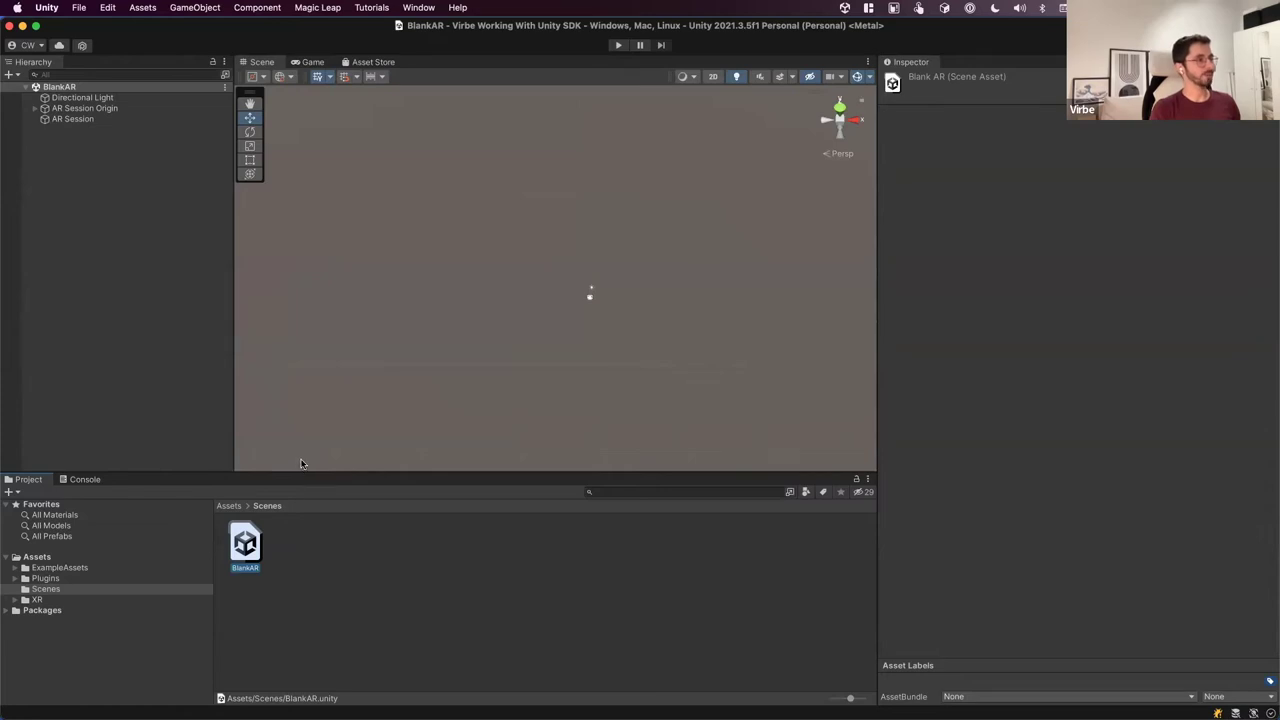
Confirm Virbe sits under Plugins, then drag Ready Player Me_v1.10.0 (3).unitypackage from Finder into Assets
click(15, 580)
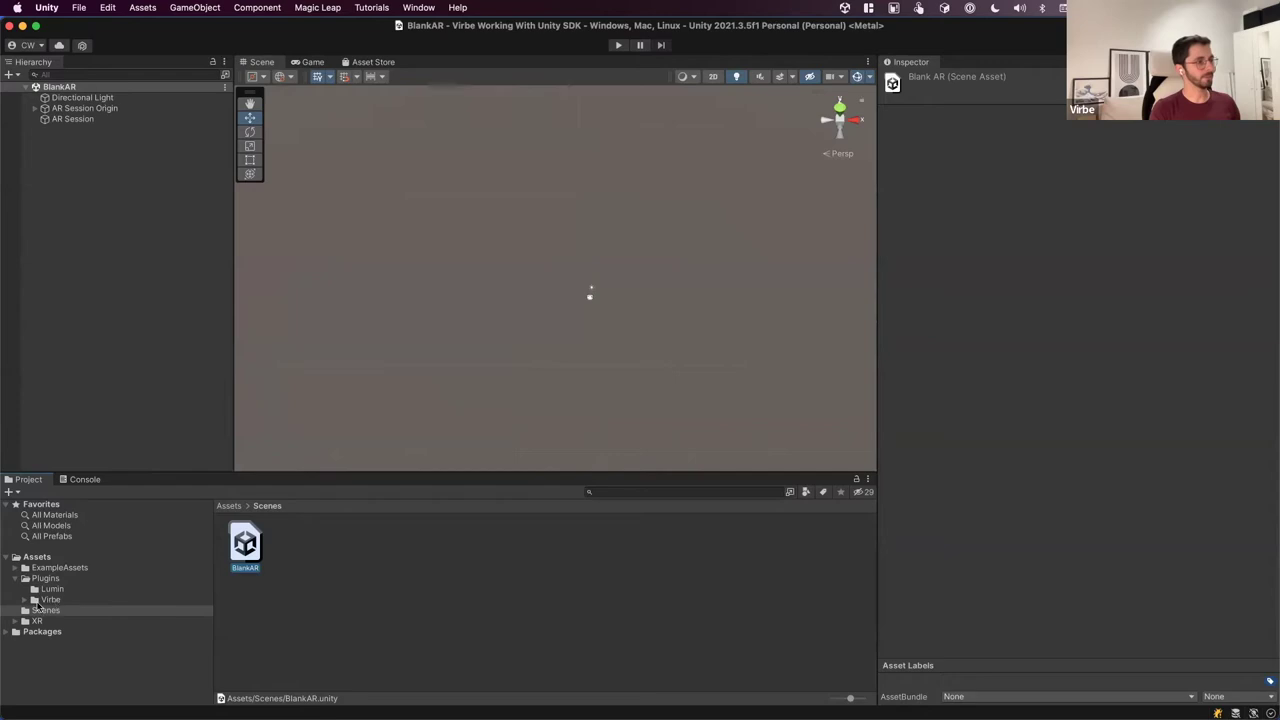
click(22, 601)
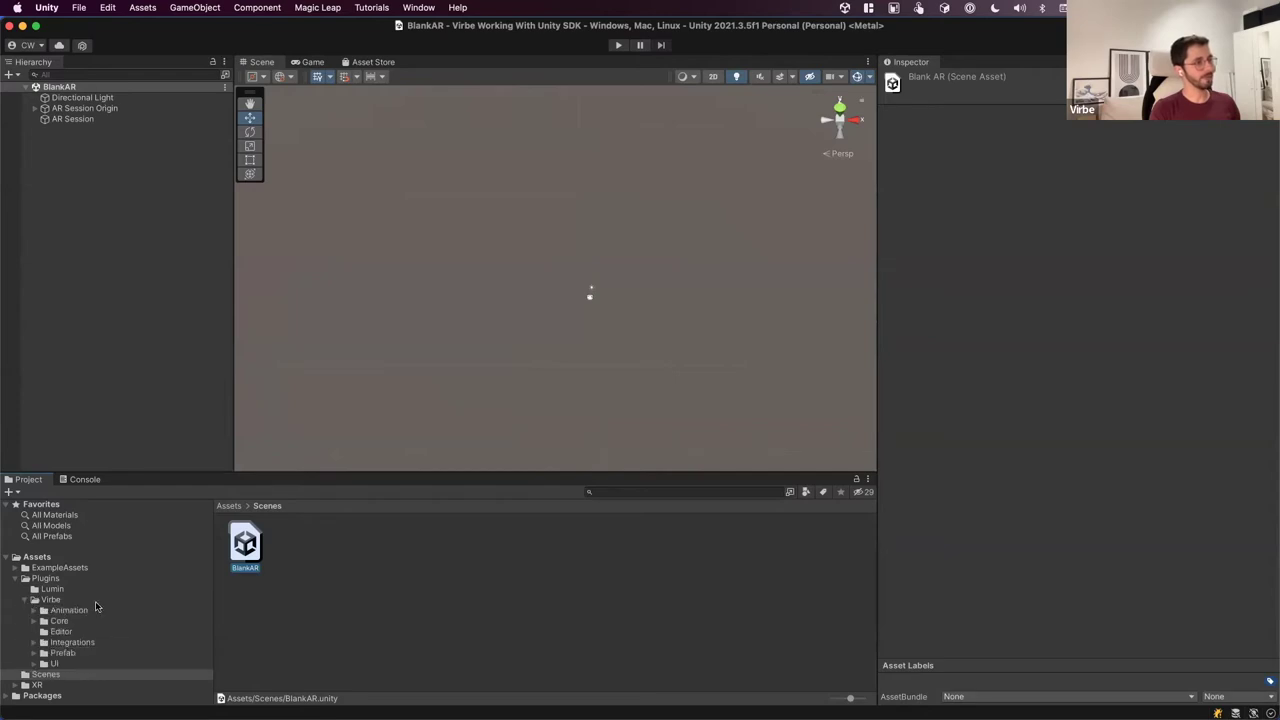
click(23, 600)
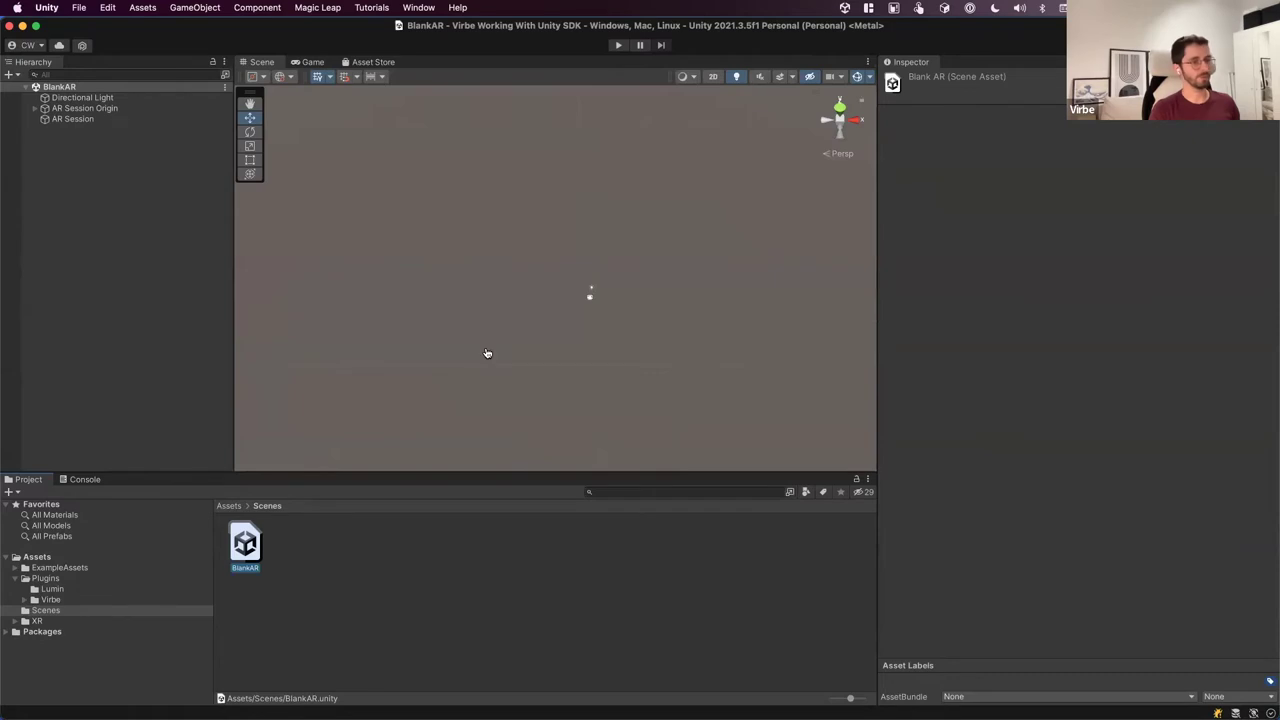
key(super+Tab)
drag(860, 80, 44, 559)
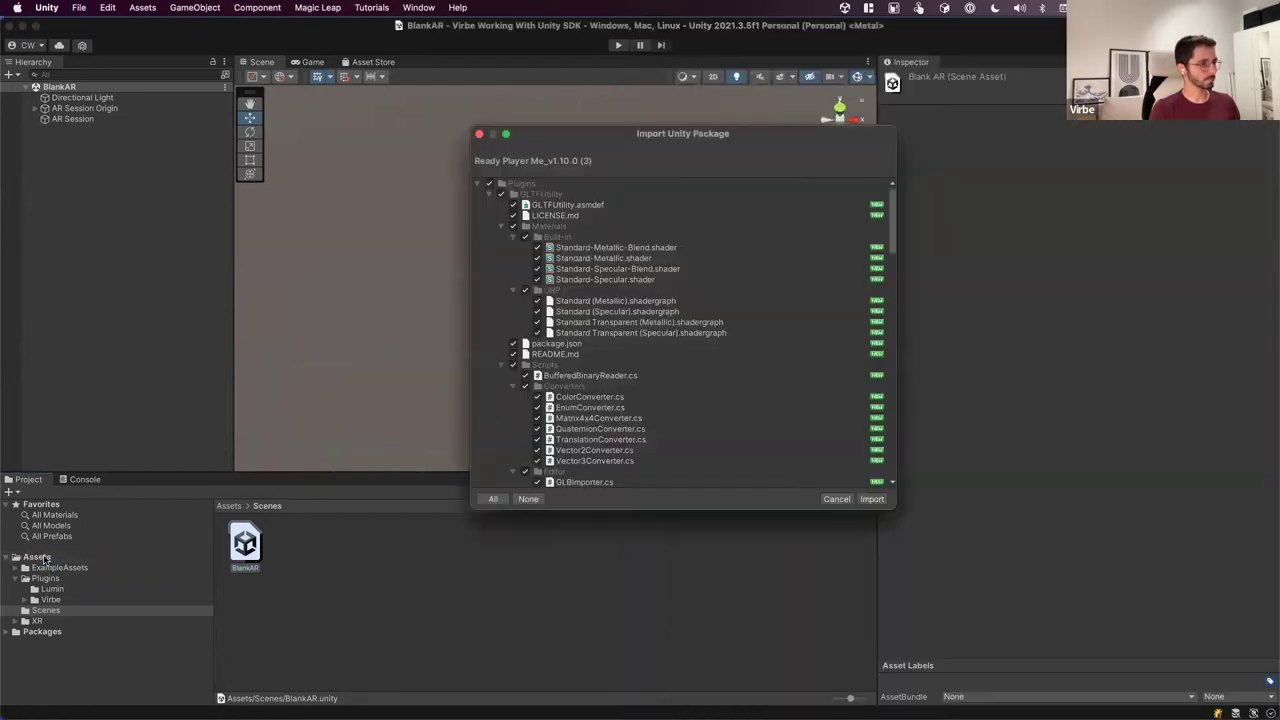
Import the Ready Player Me package with the Newtonsoft Json folder unchecked
click(501, 226)
click(490, 194)
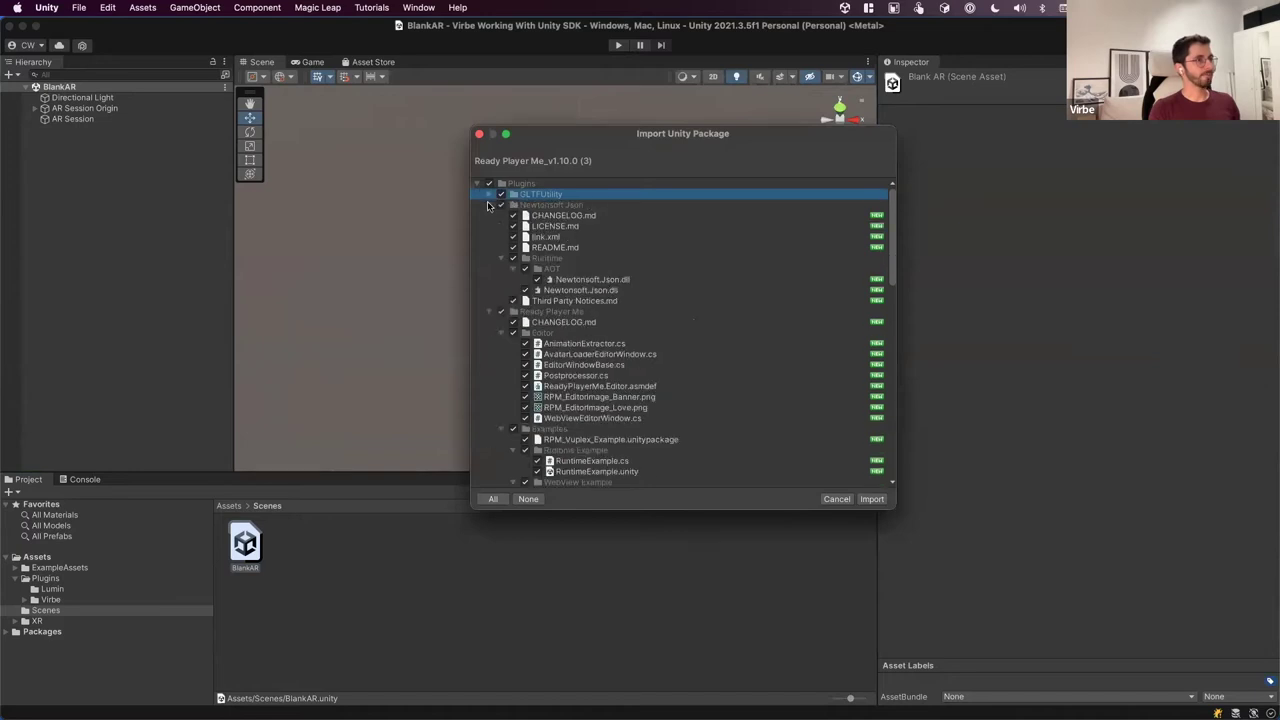
click(489, 205)
click(488, 216)
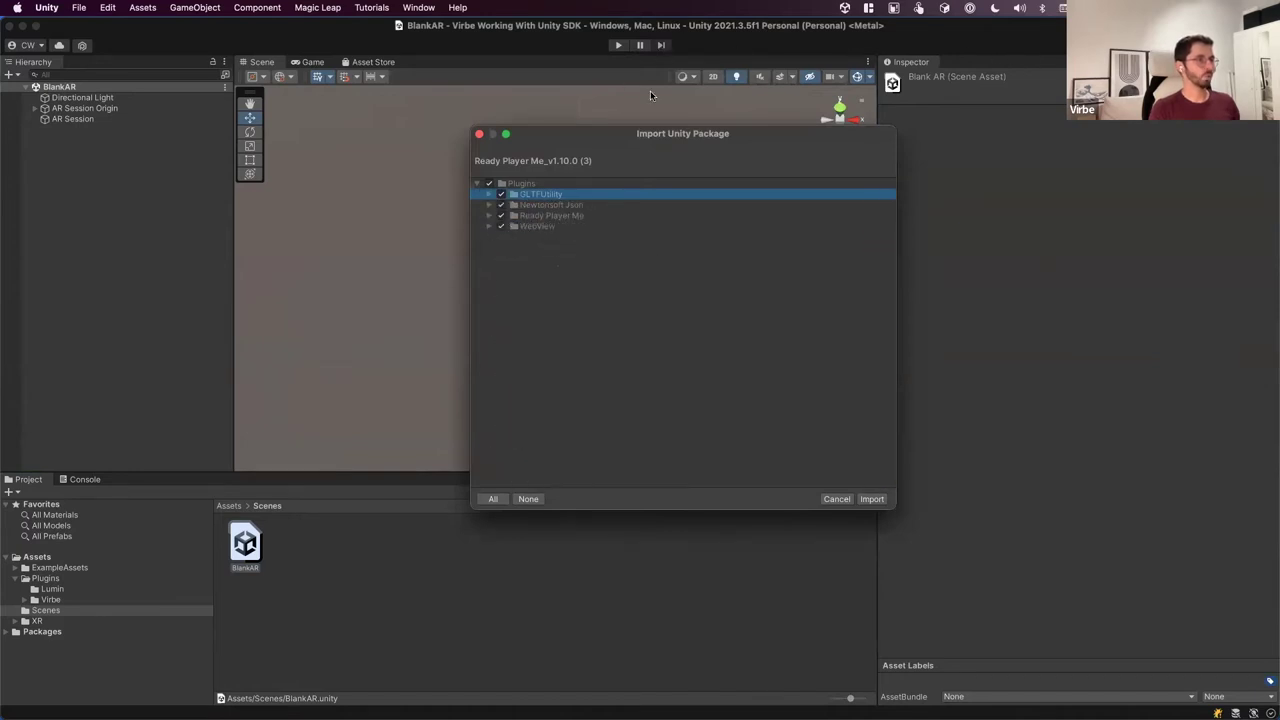
click(501, 205)
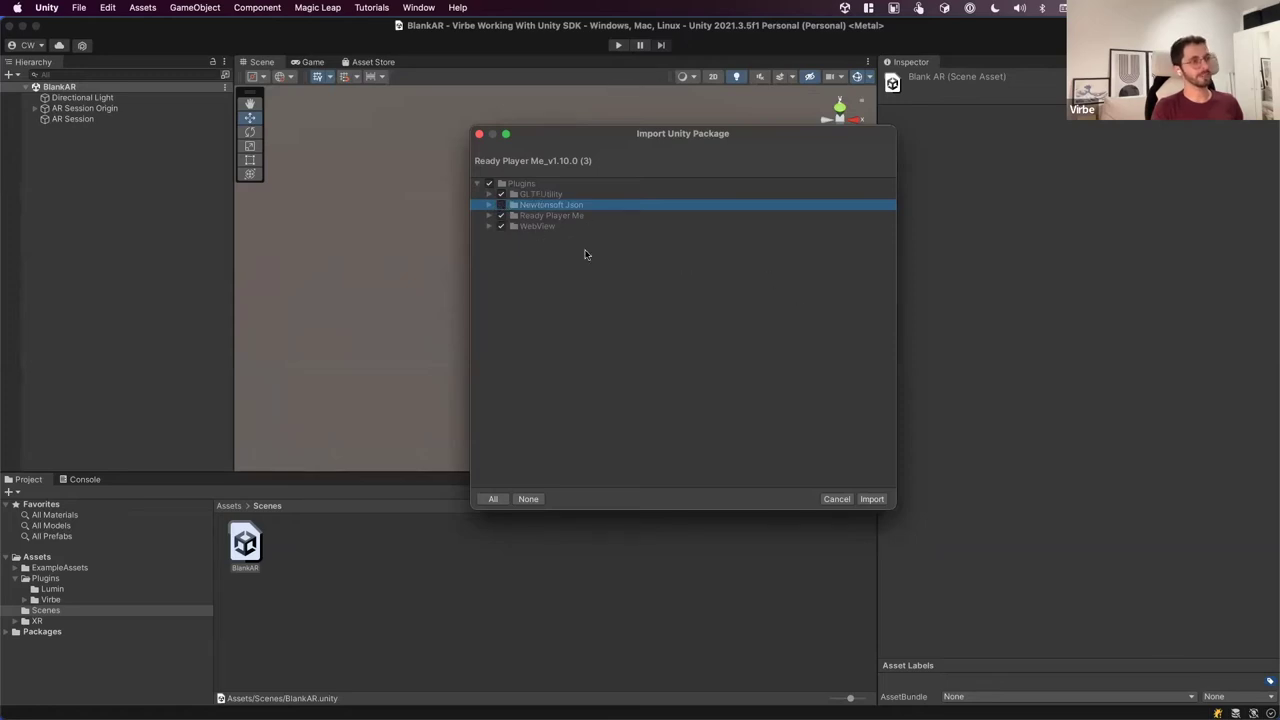
click(865, 502)
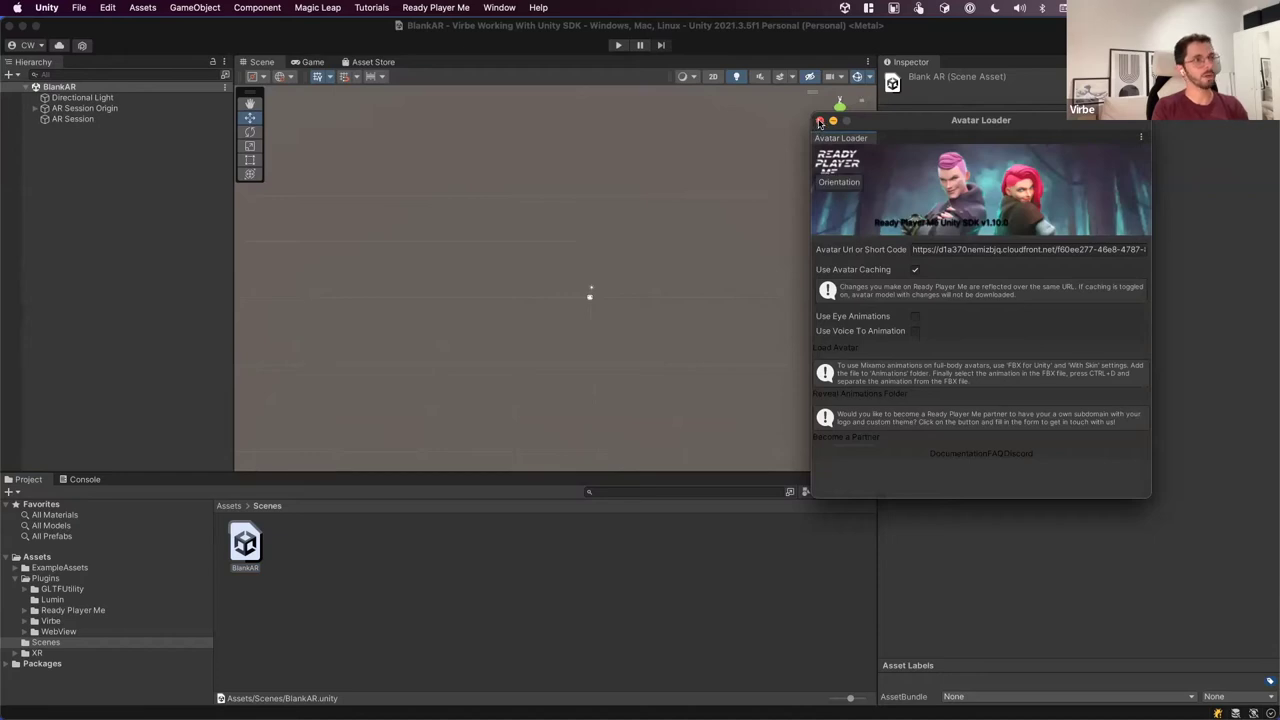
Close the Ready Player Me Avatar Loader window to return to the BlankAR scene
click(820, 121)
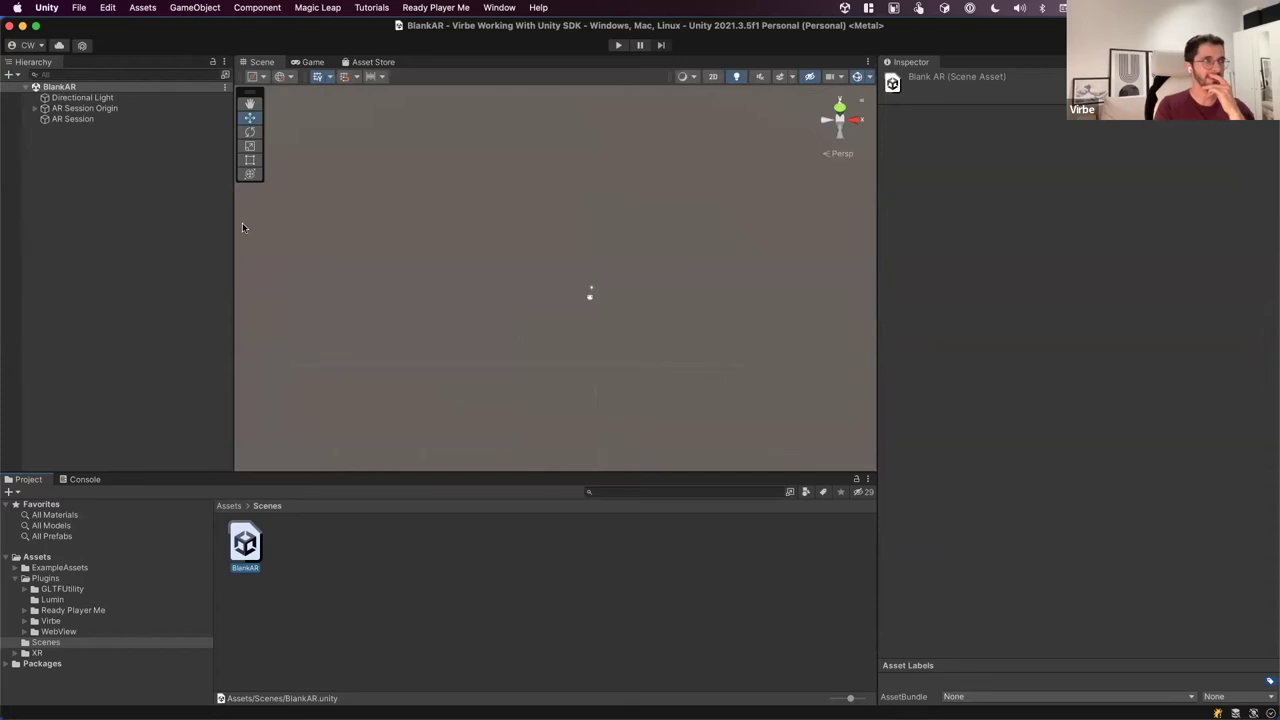
Dock Project Settings beside the Inspector and show its XR Plug-in Management page
click(155, 196)
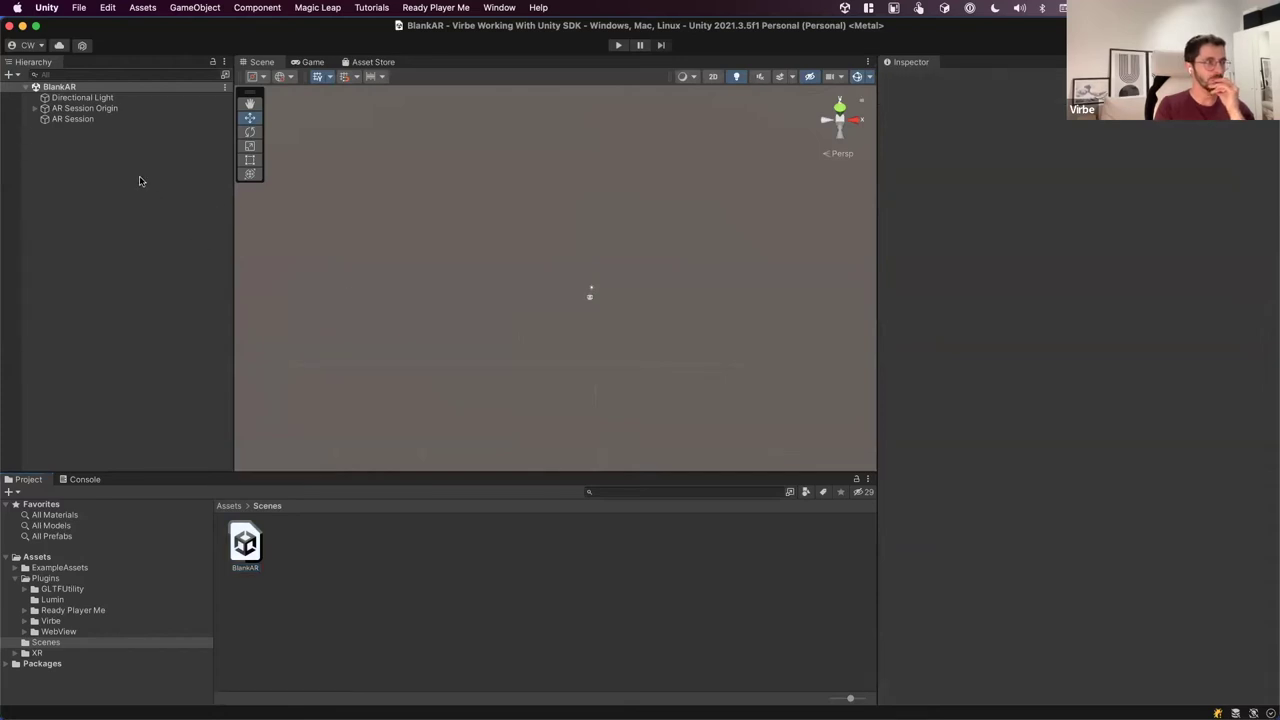
click(107, 7)
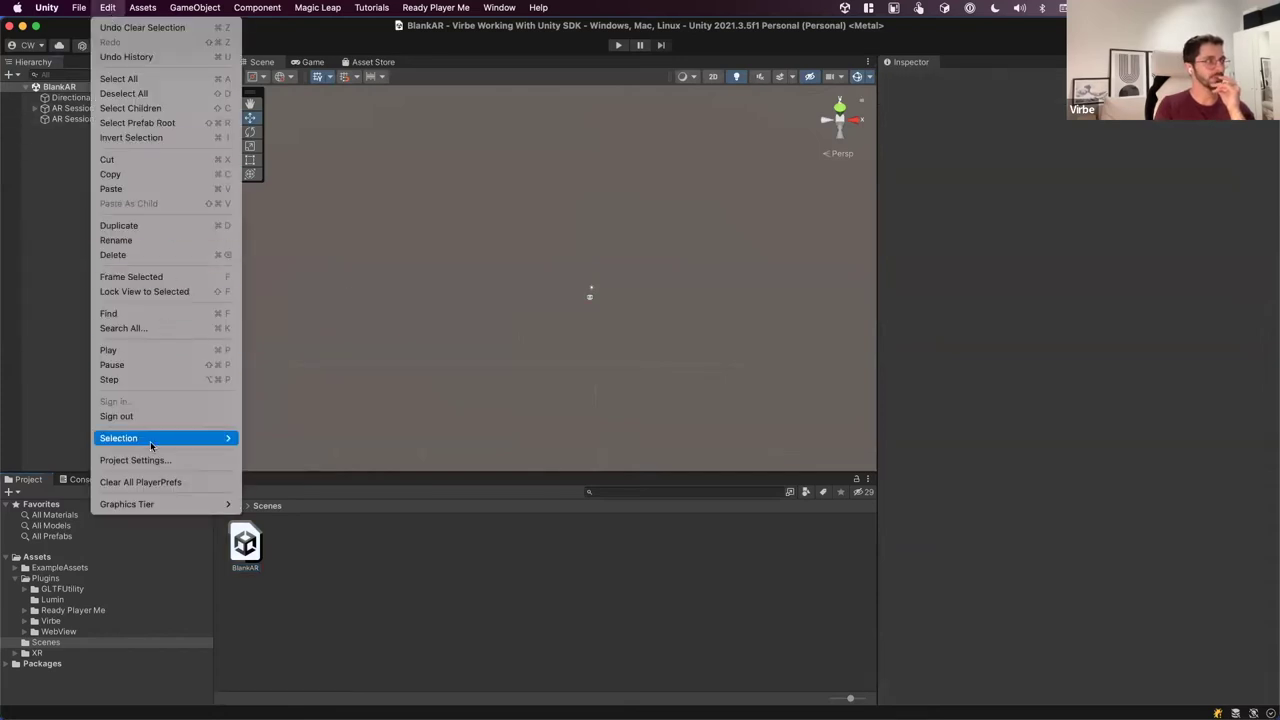
click(149, 460)
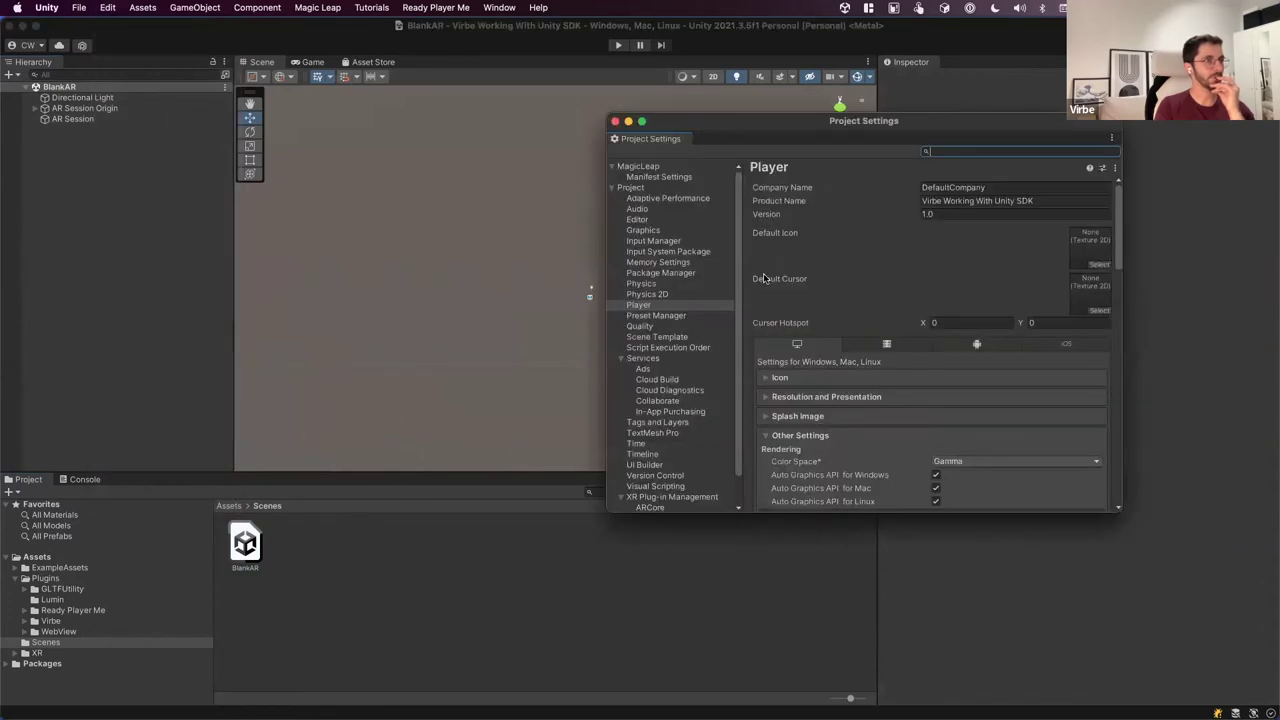
drag(1019, 76, 978, 70)
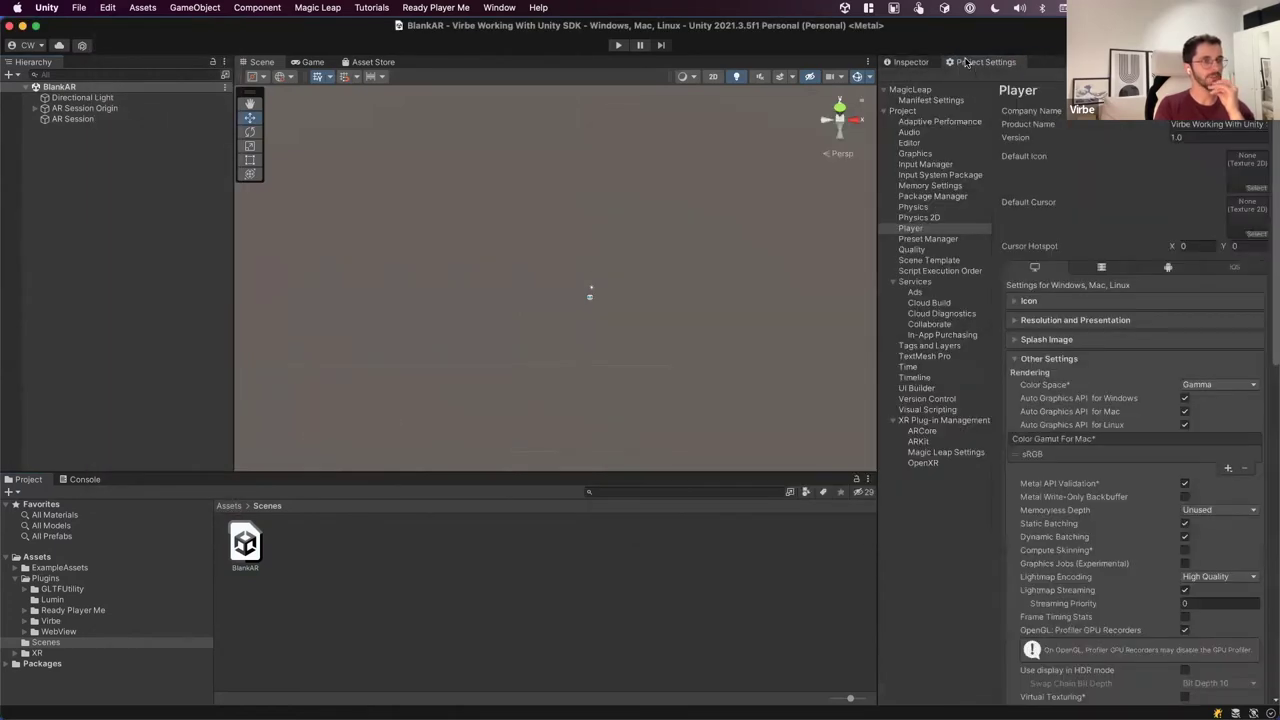
click(950, 422)
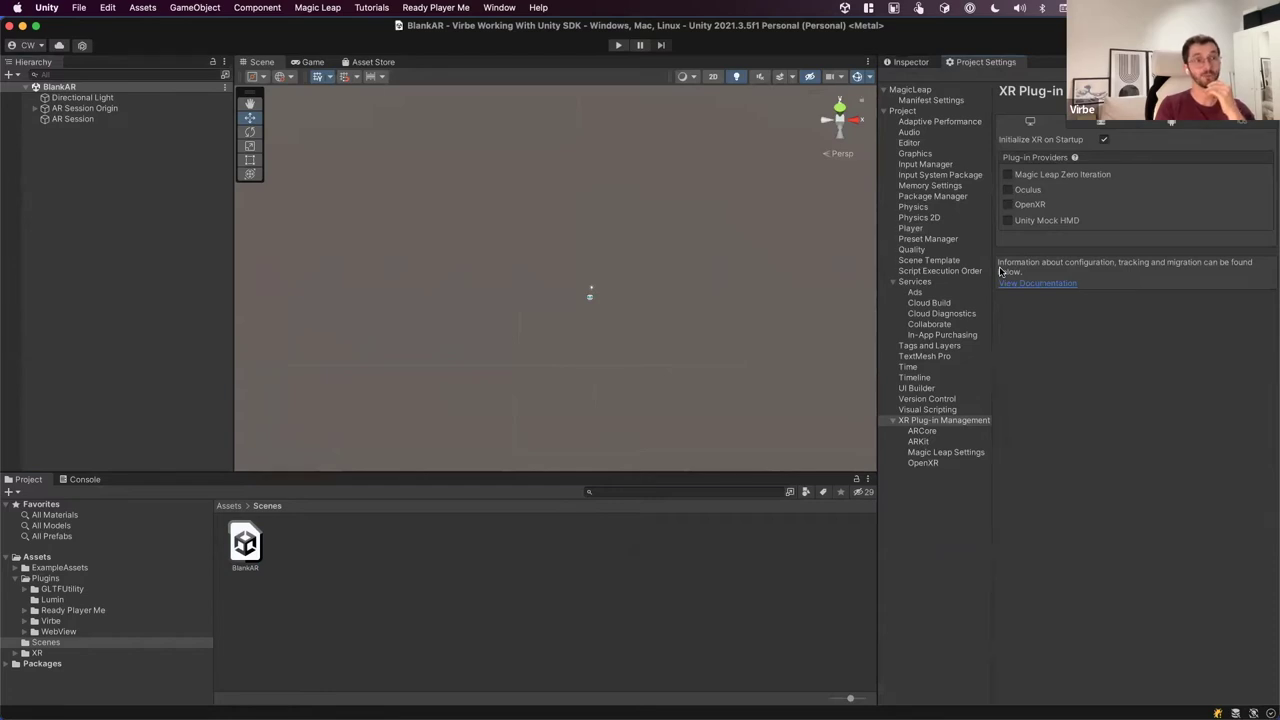
click(79, 7)
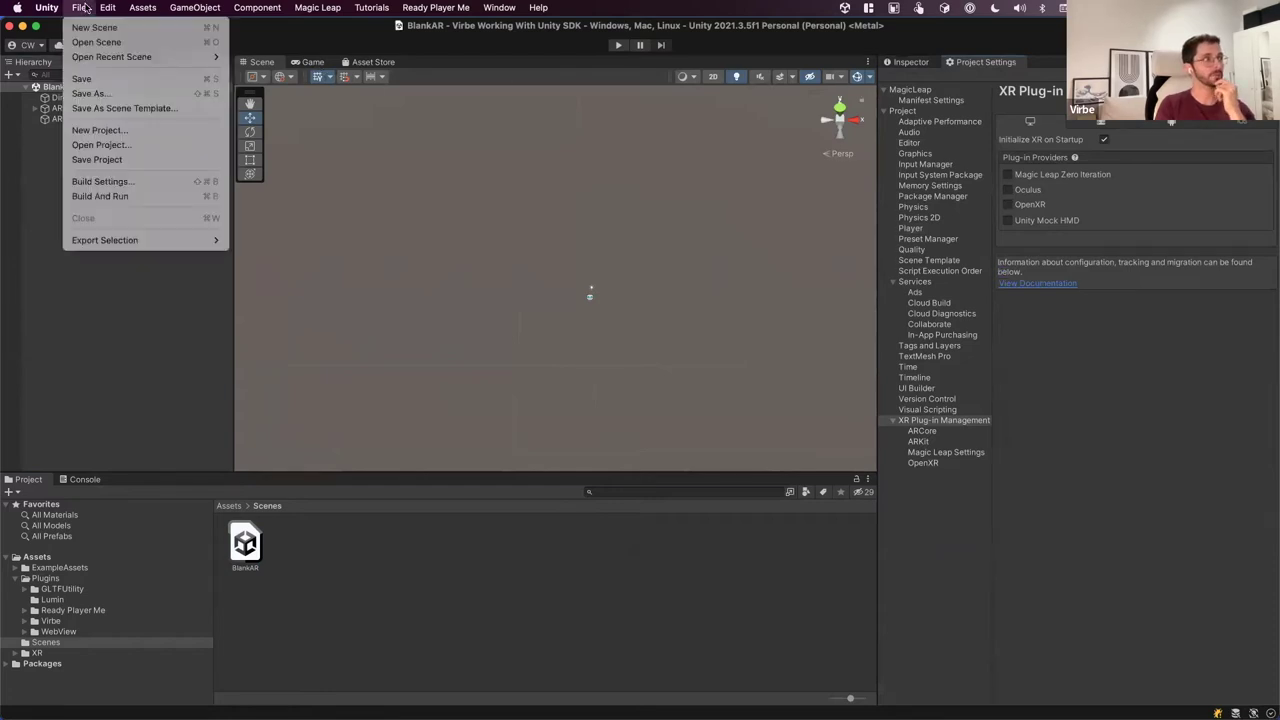
Switch the build platform to iOS and add the open BlankAR scene to Scenes In Build
click(157, 184)
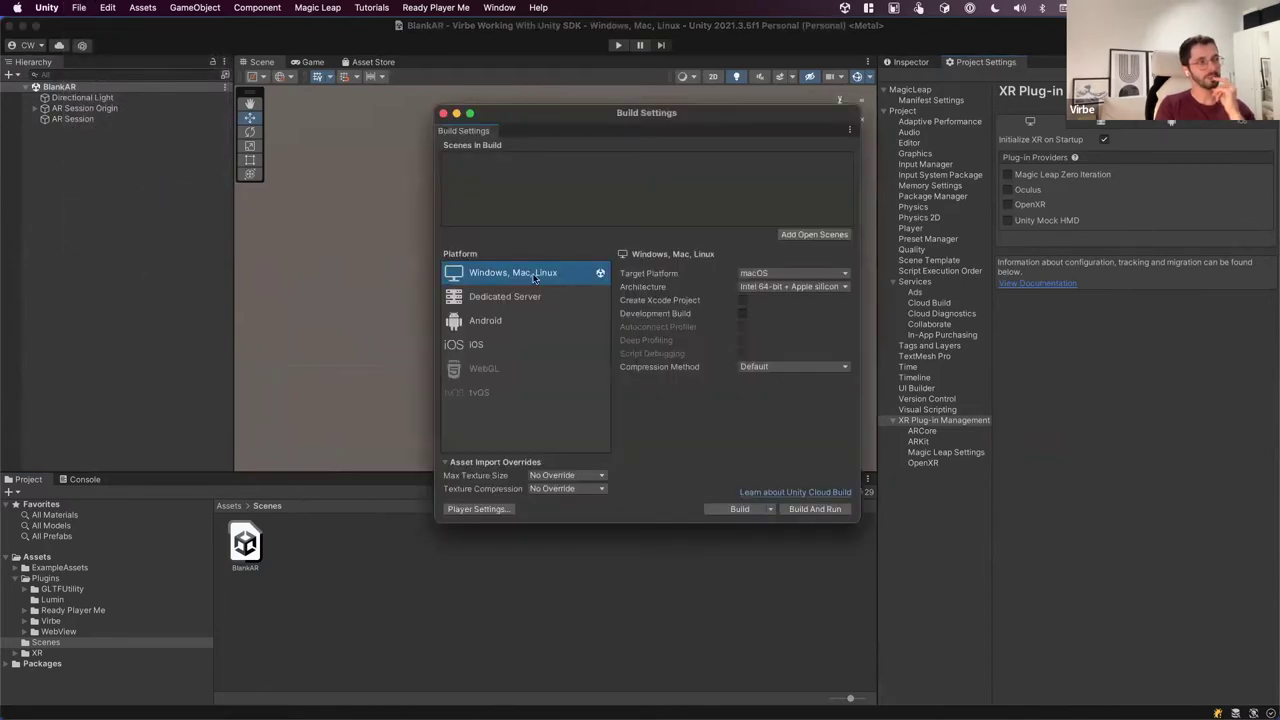
click(497, 350)
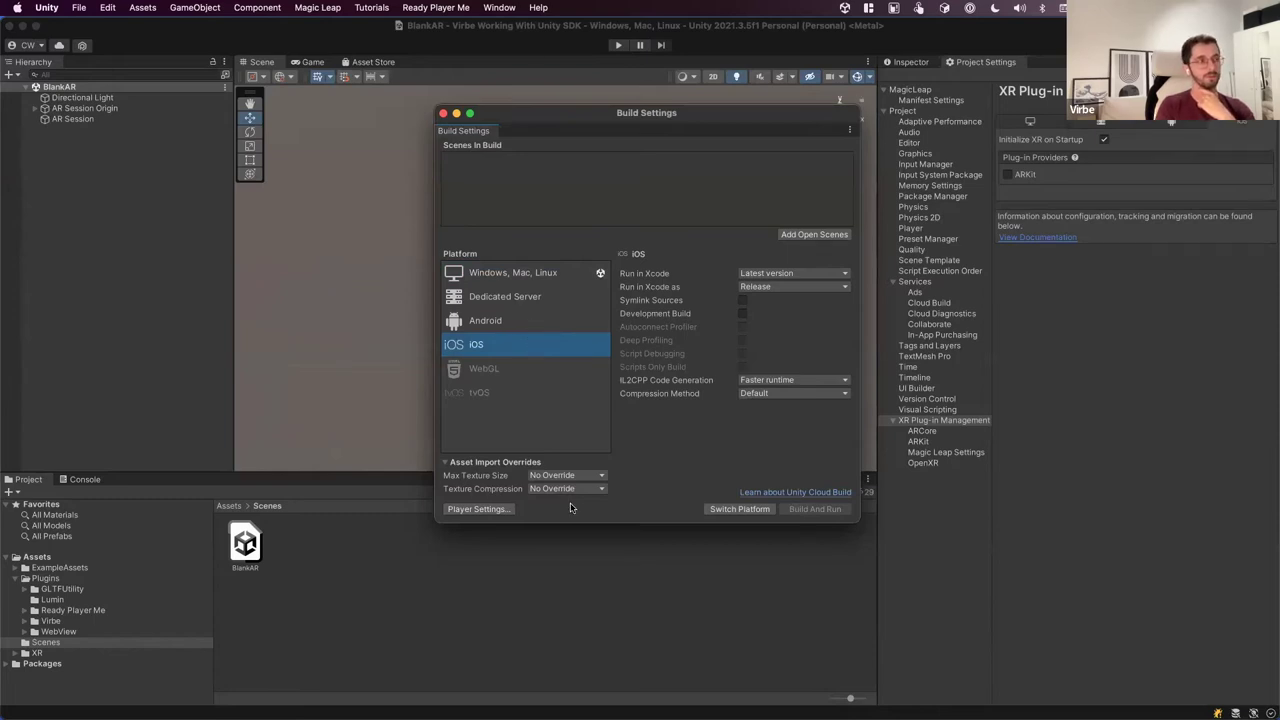
click(732, 510)
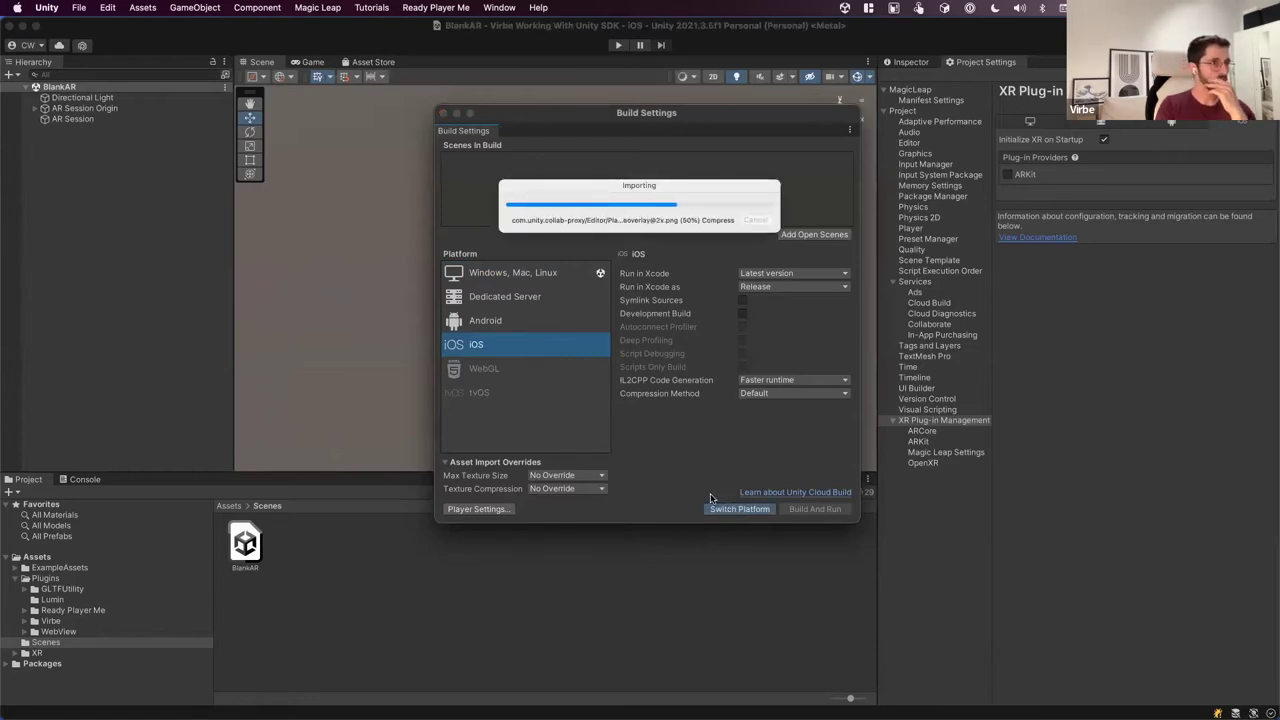
click(780, 237)
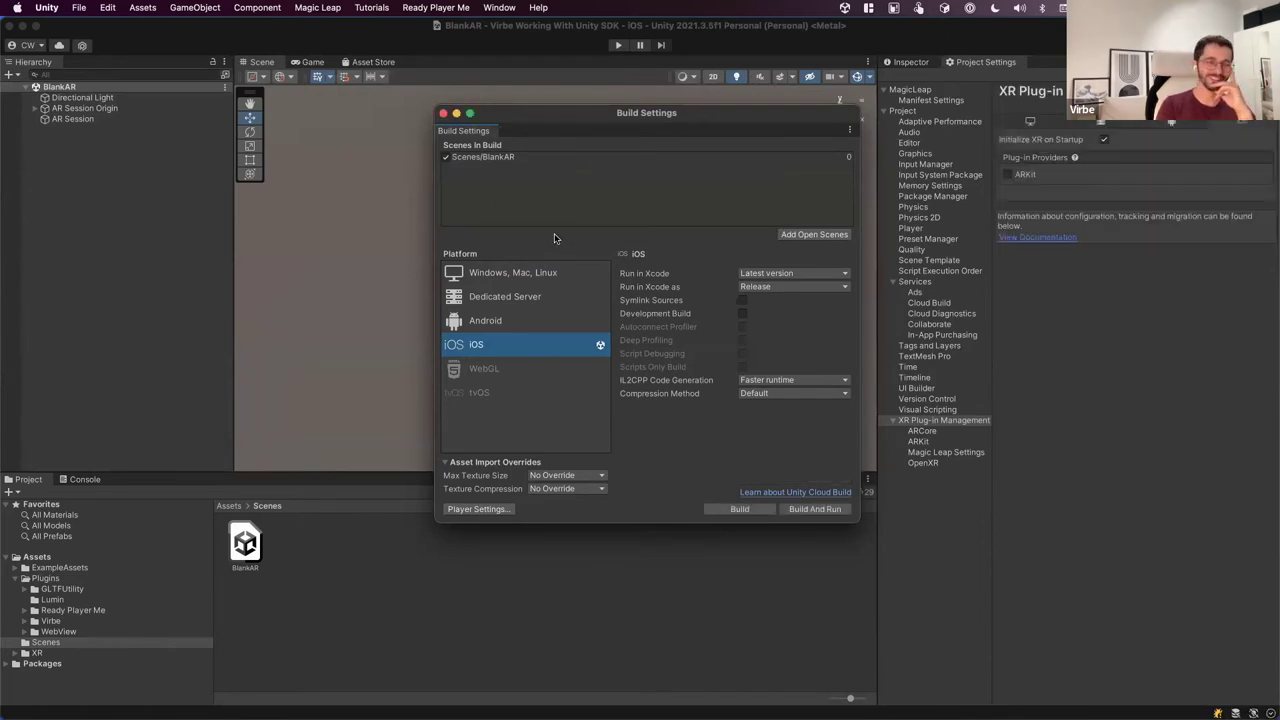
click(443, 114)
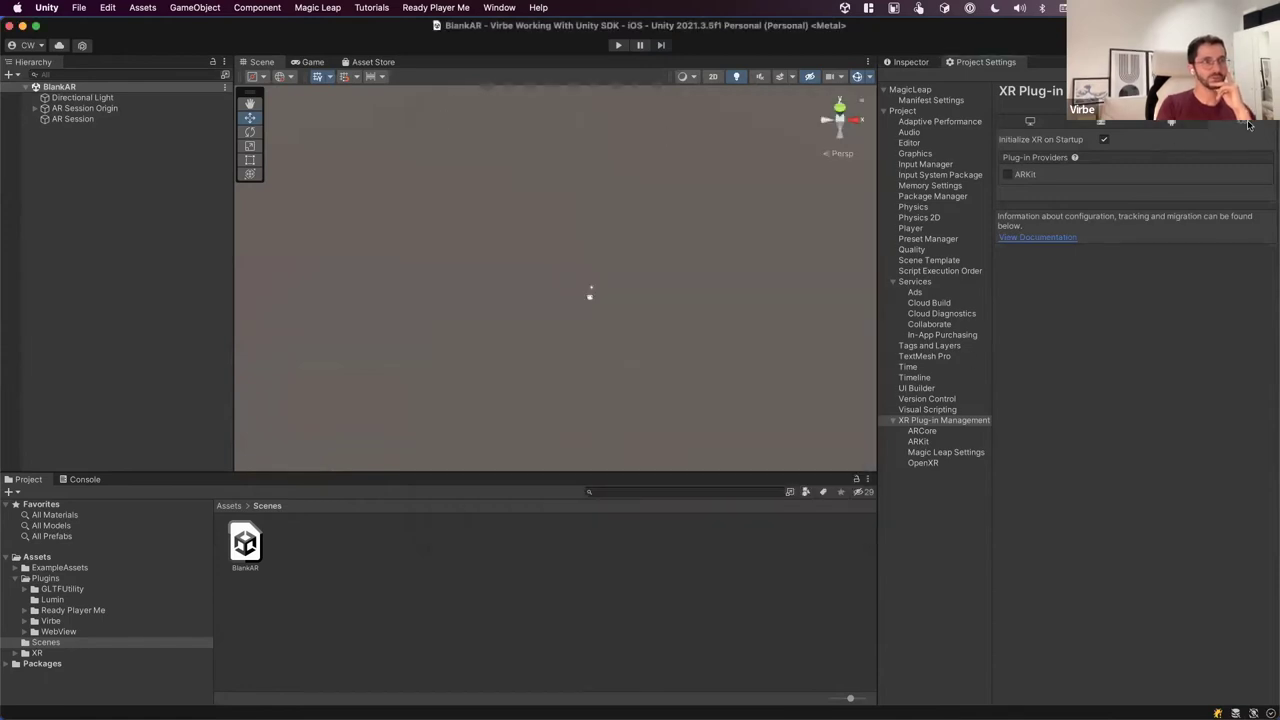
Tick ARKit as the iOS XR provider after reviewing the Android and Standalone provider lists
click(1009, 177)
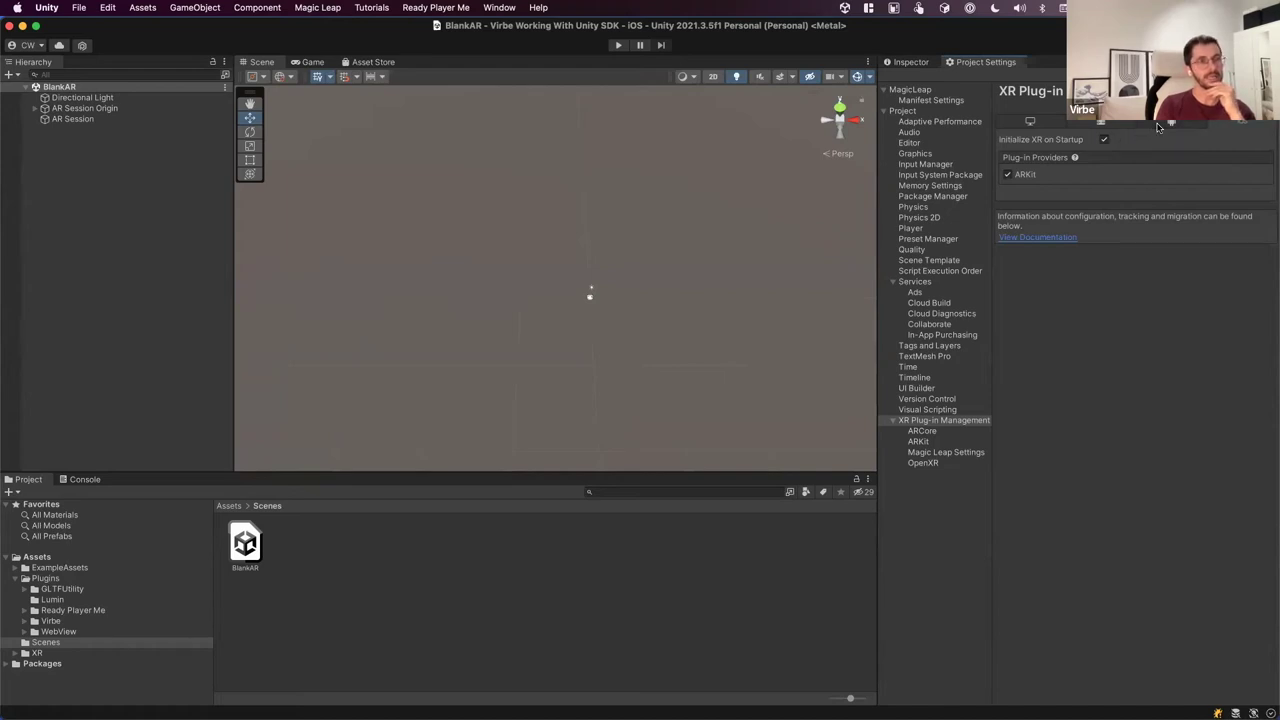
click(1170, 123)
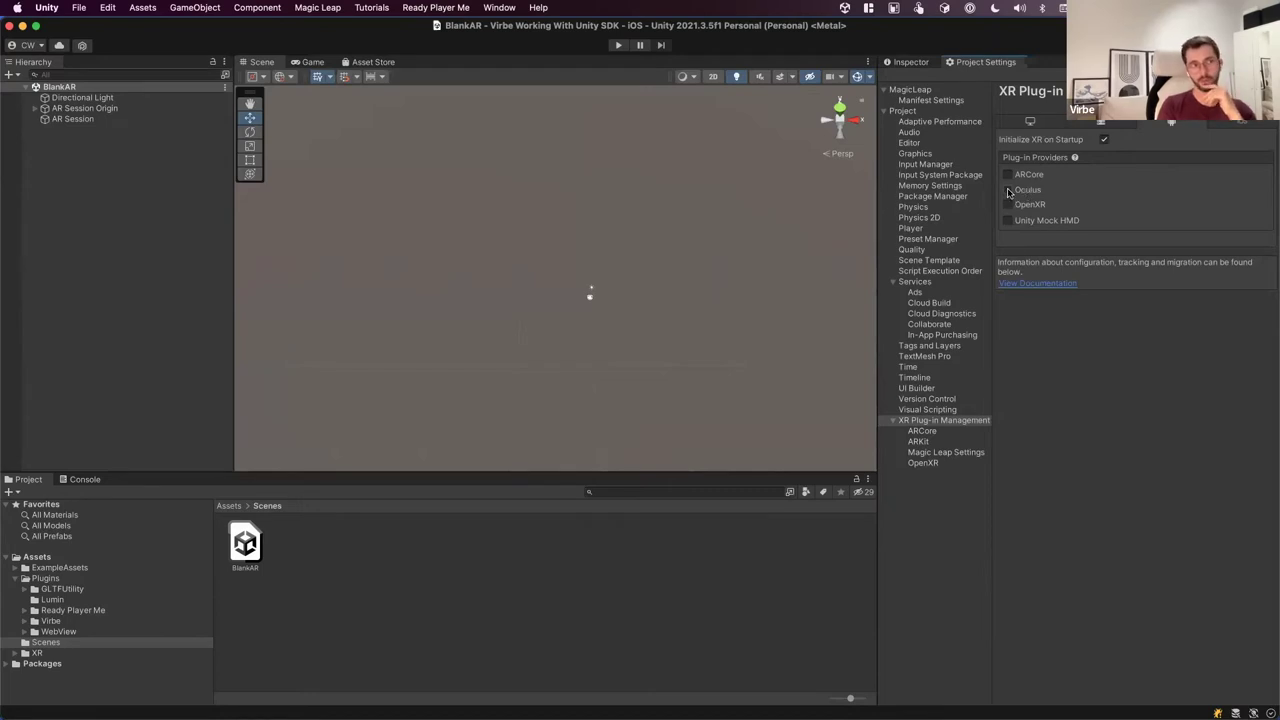
click(1058, 122)
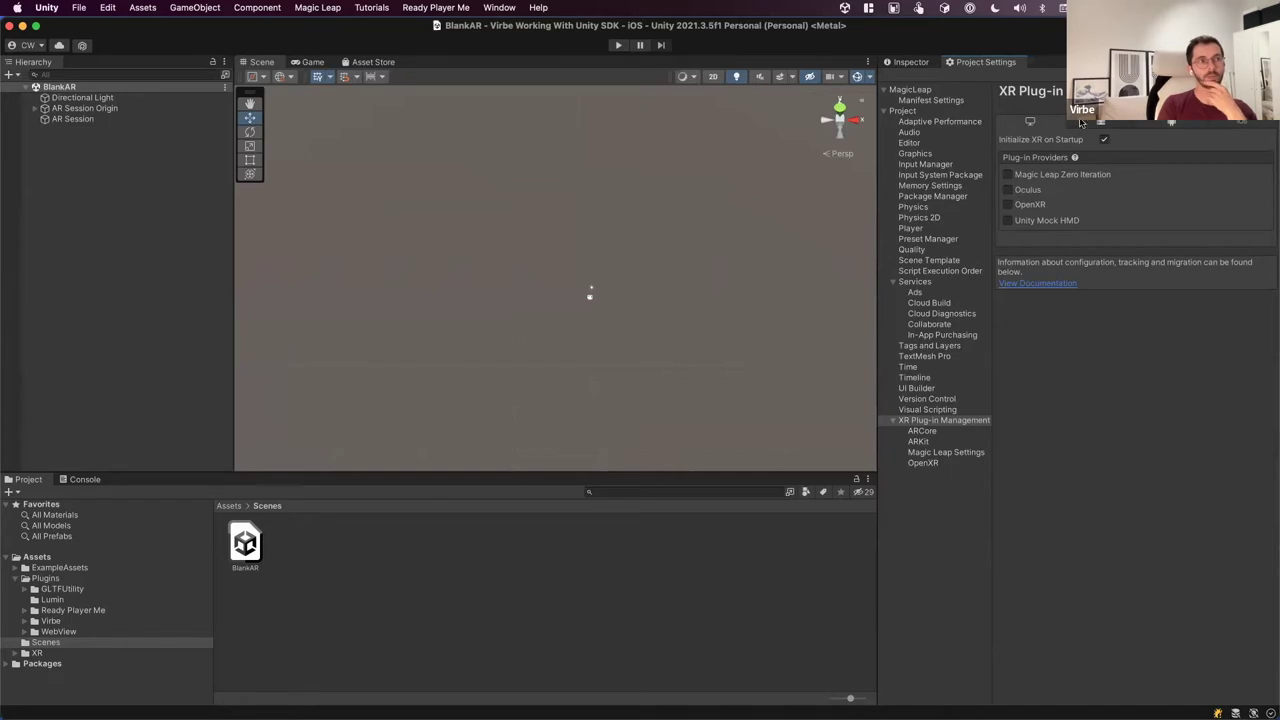
click(1236, 124)
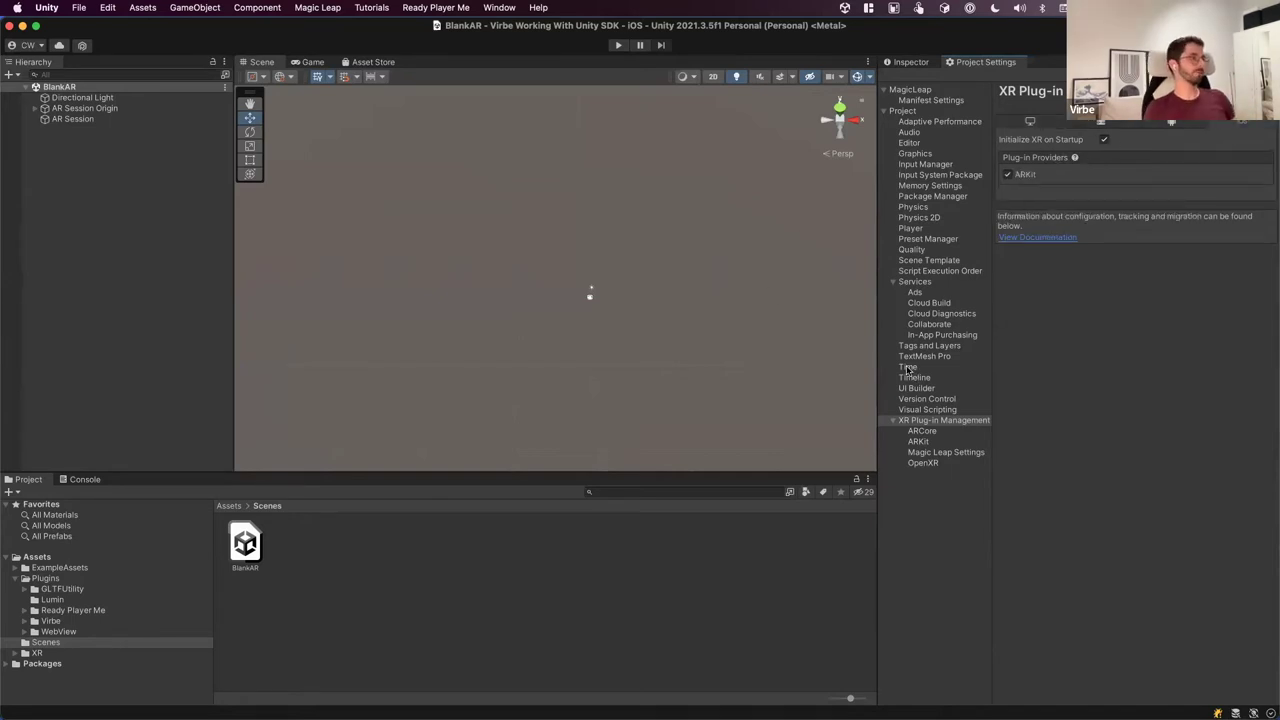
click(916, 64)
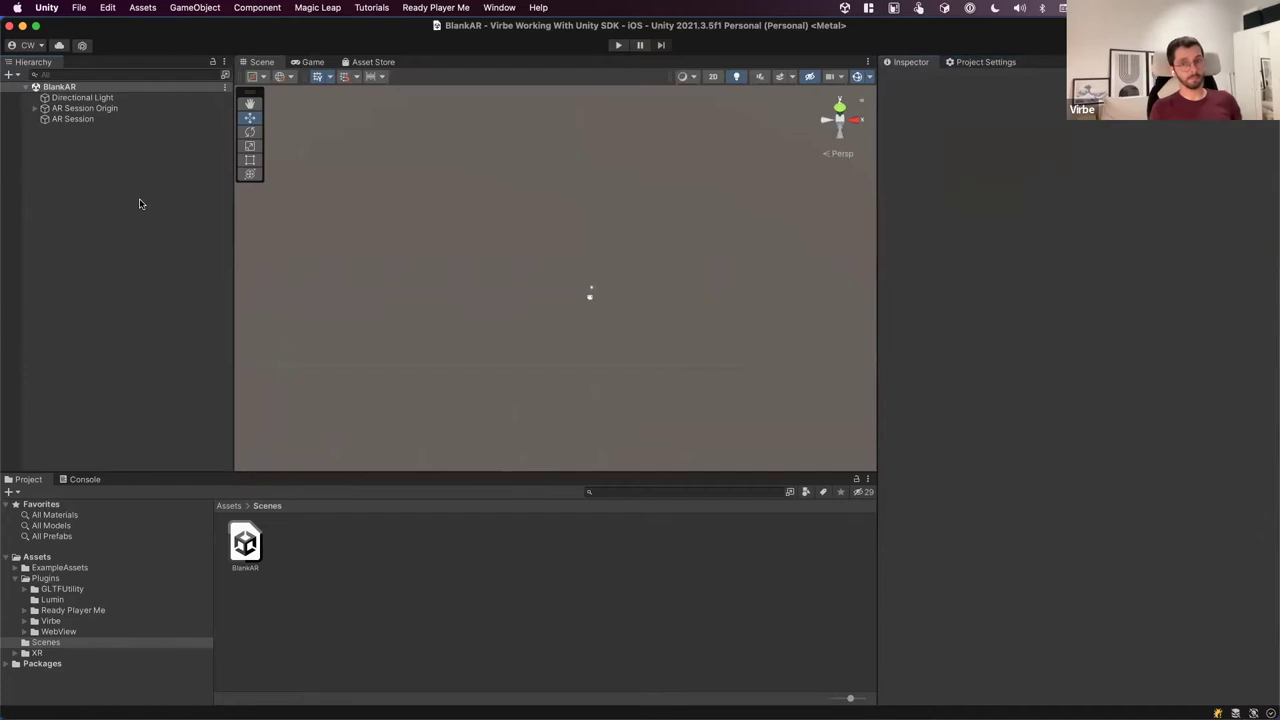
Expand AR Session Origin and inspect it, its AR Camera child, and AR Session
click(35, 109)
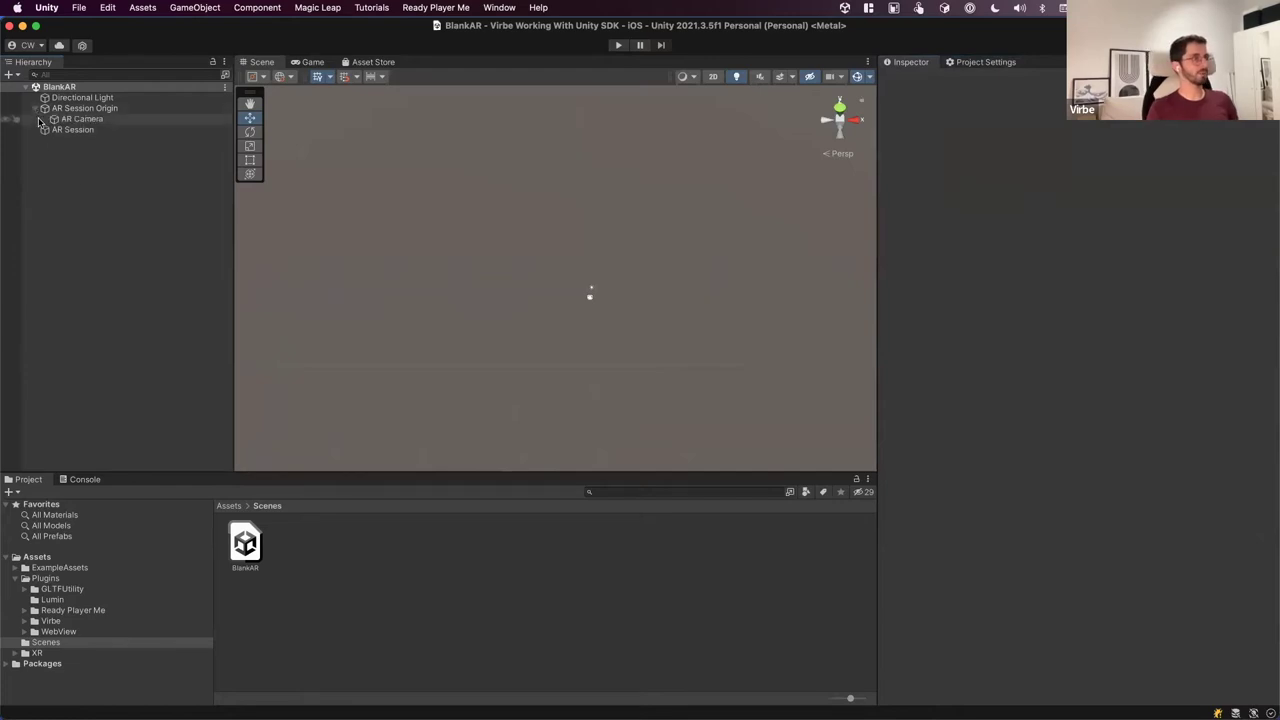
click(69, 110)
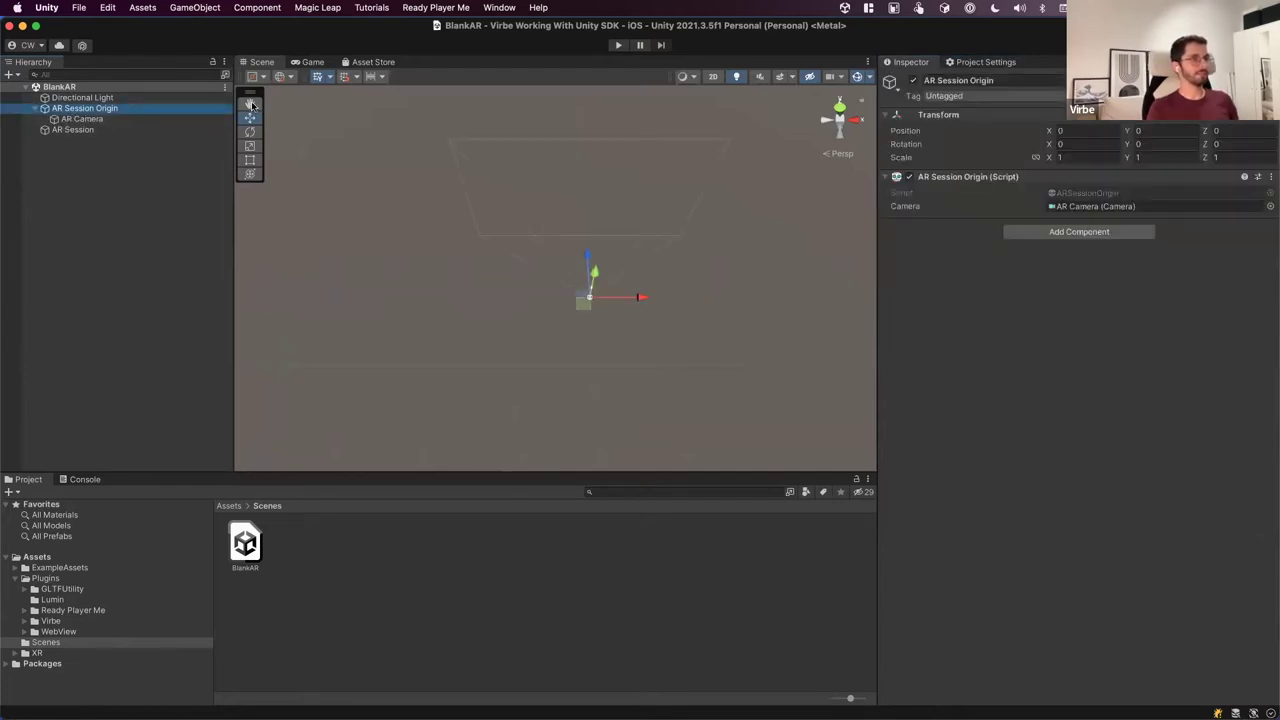
click(110, 120)
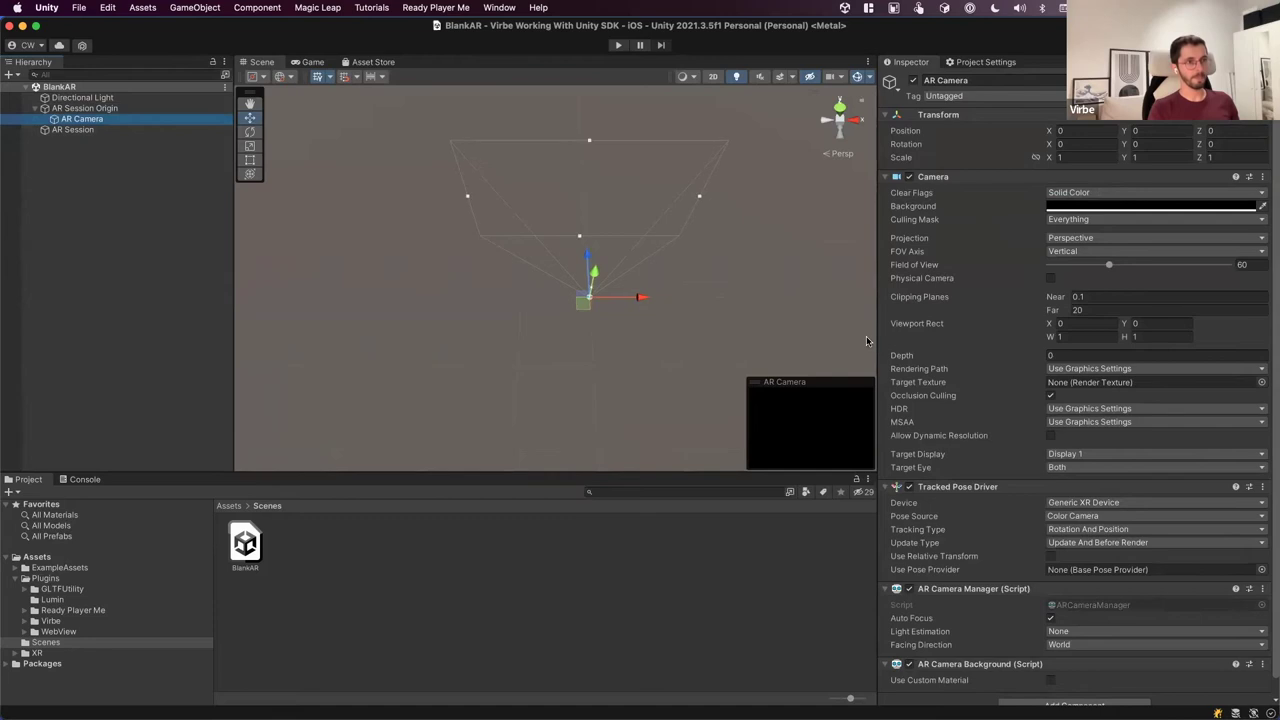
scroll(924, 312, down, 1)
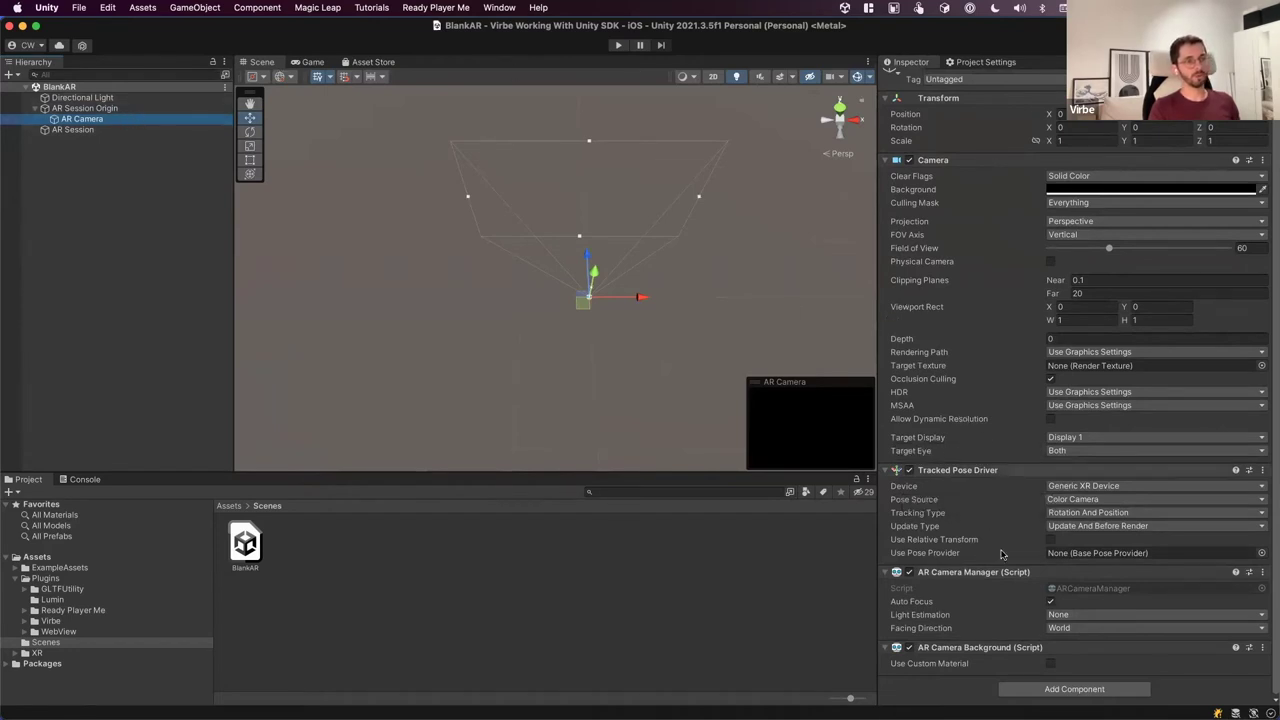
click(66, 108)
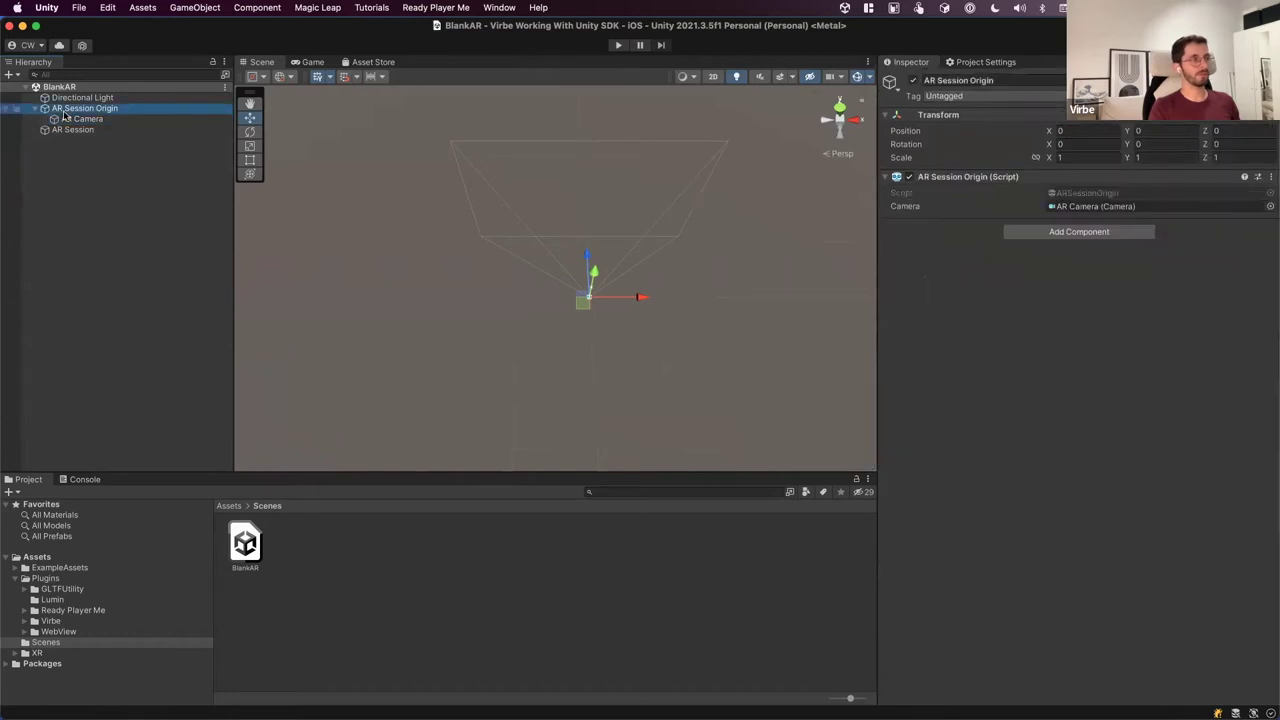
click(68, 130)
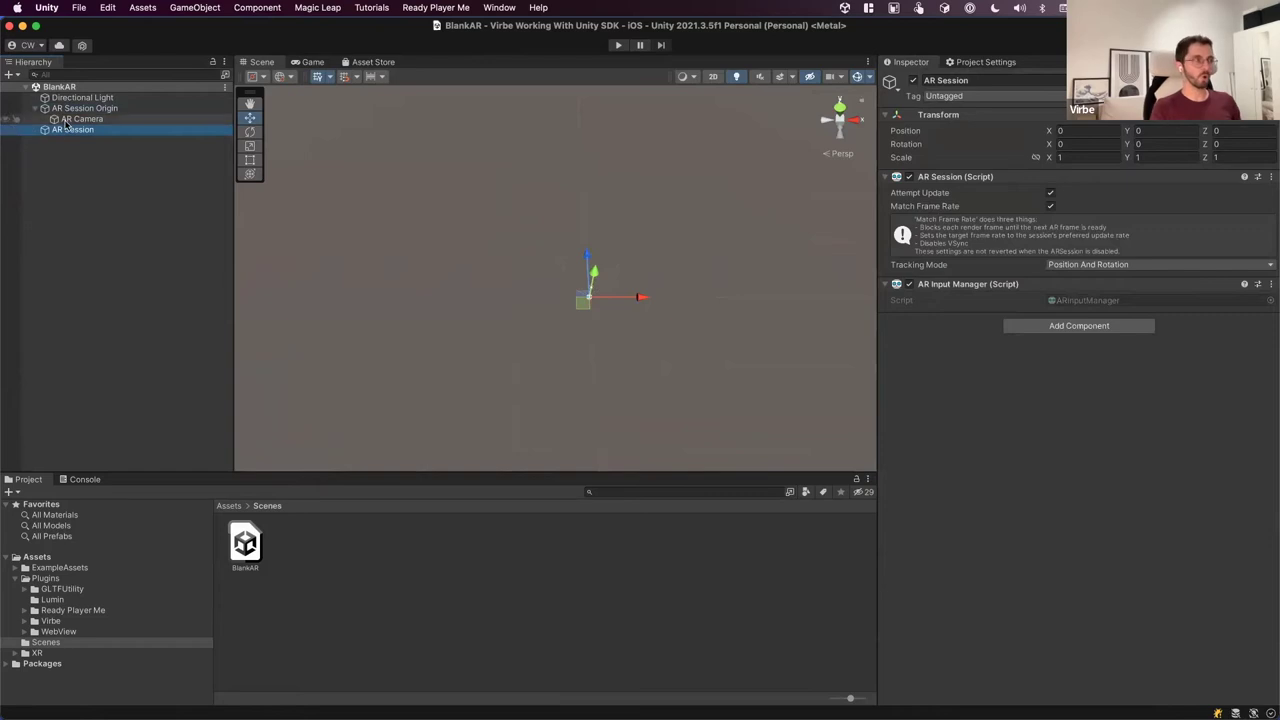
click(80, 108)
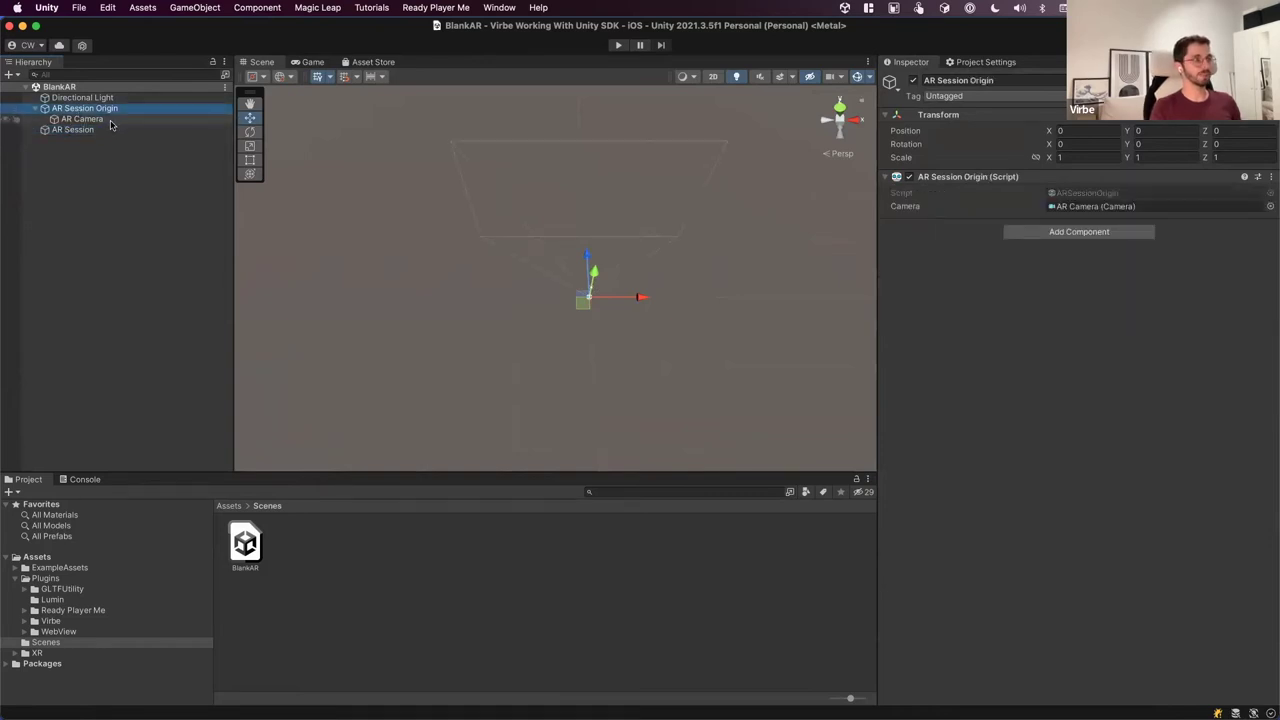
super+click(34, 110)
Create an empty GameObject named 'Scene' in the hierarchy and save the BlankAR scene
right_click(80, 193)
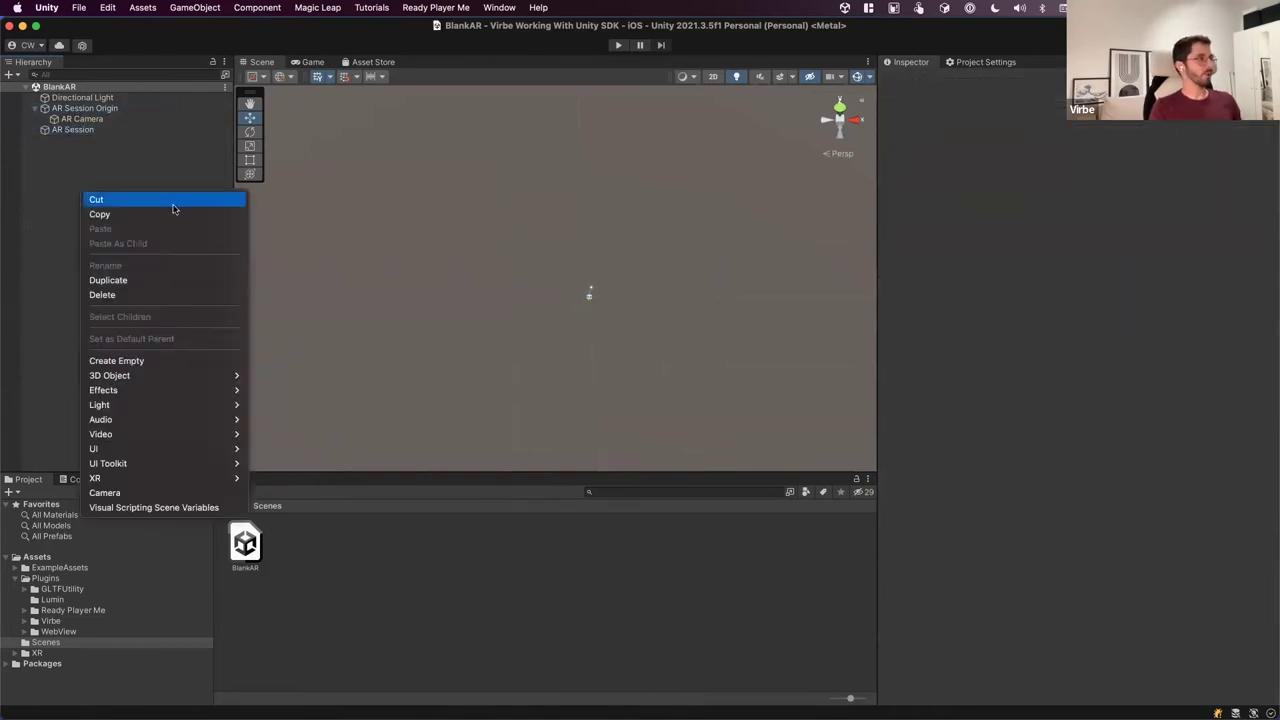
click(185, 361)
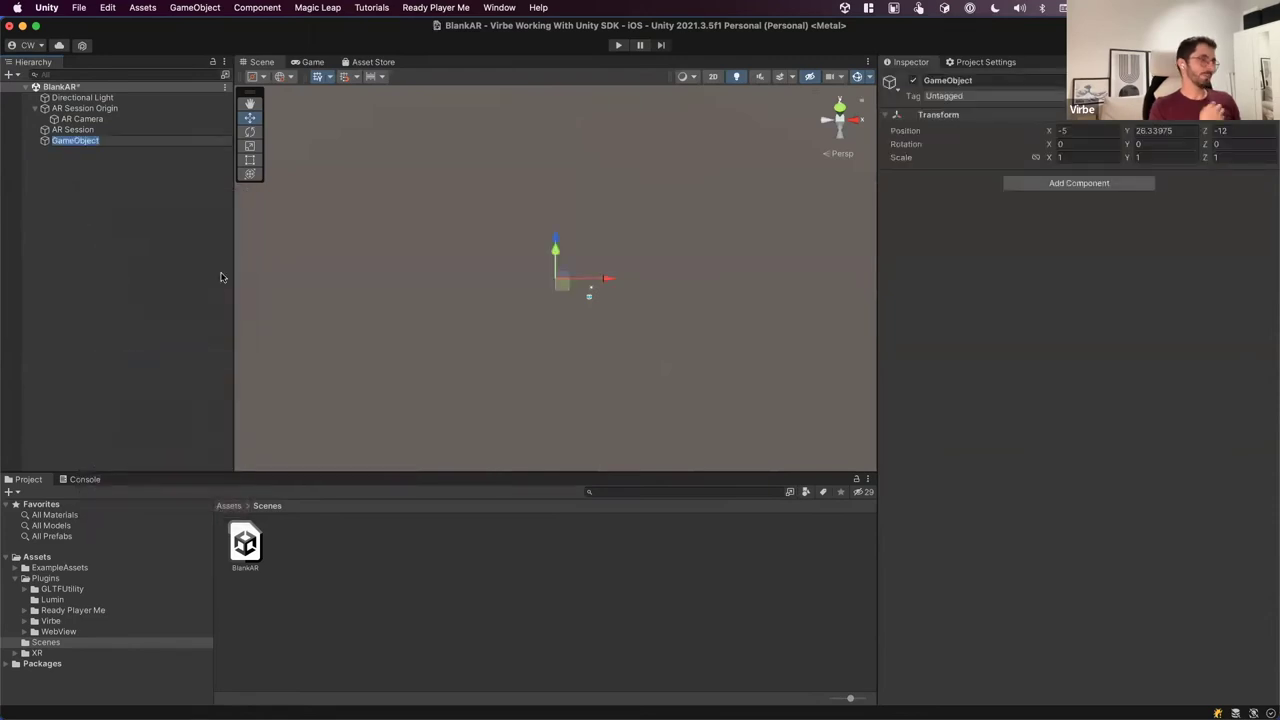
text(Scene)
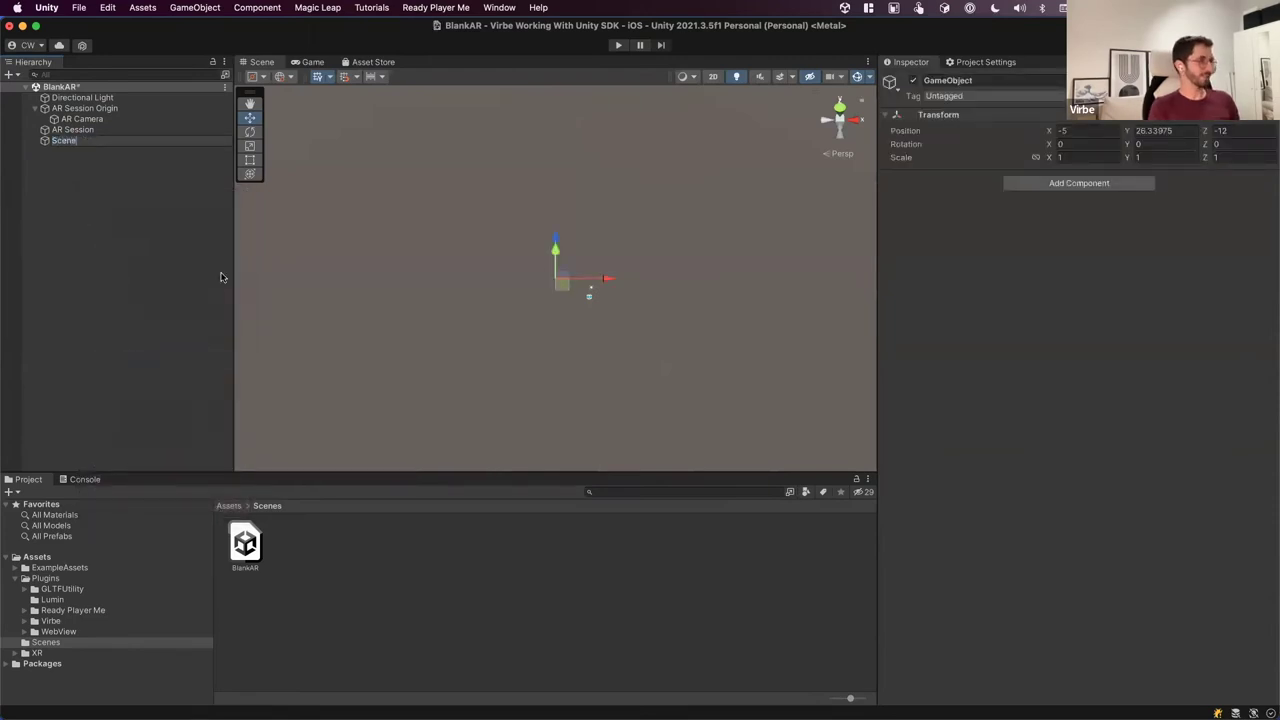
key(Return)
key(super+s)
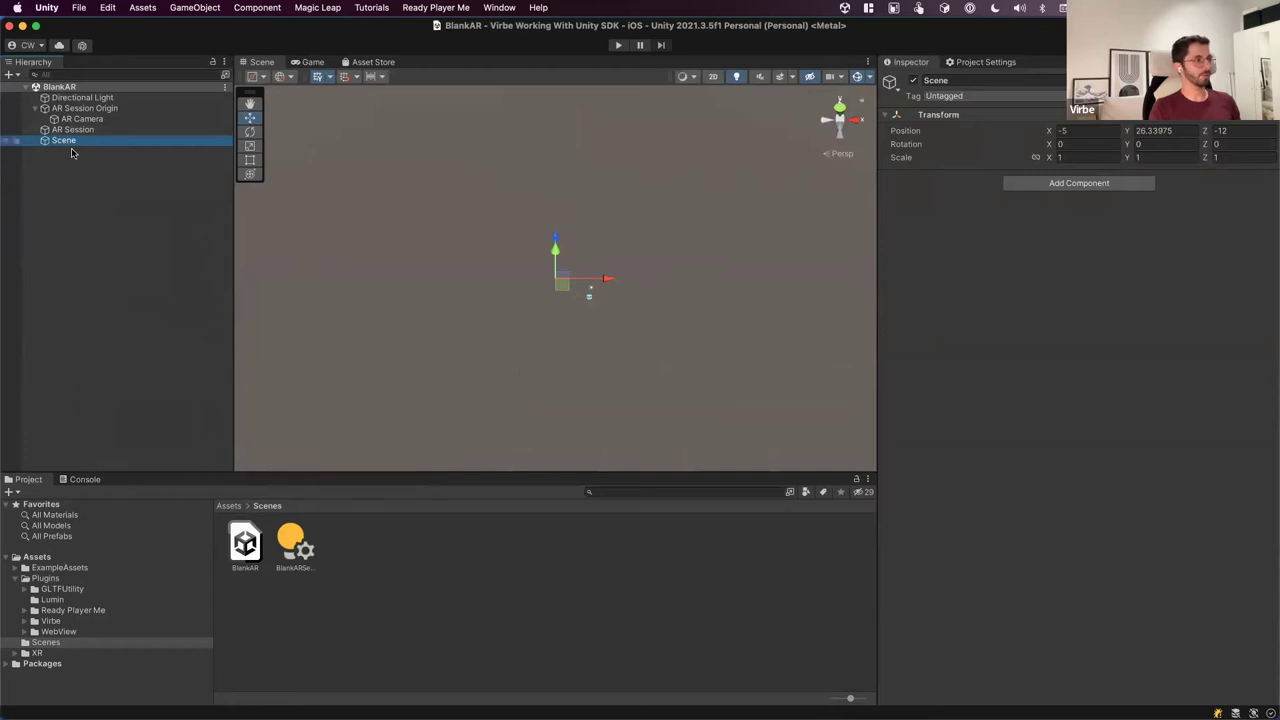
click(412, 9)
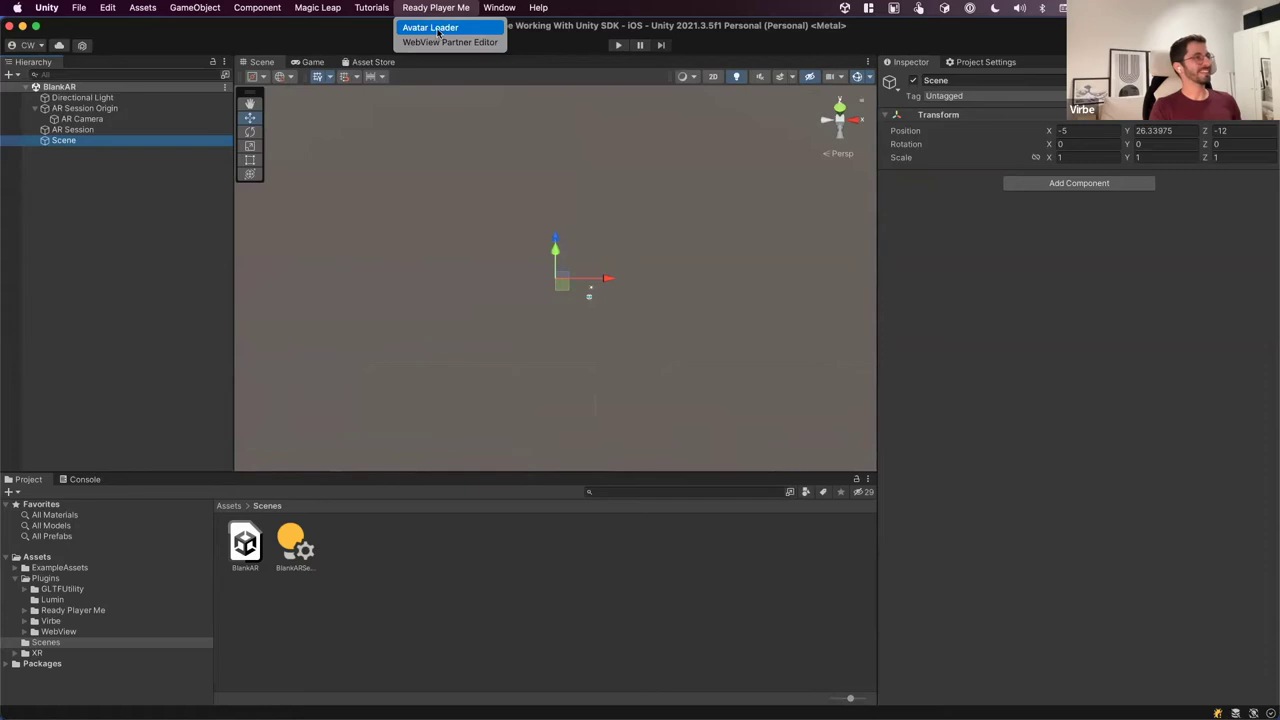
Open the Ready Player Me Avatar Loader and dock it beside Project Settings
click(432, 29)
drag(968, 120, 576, 117)
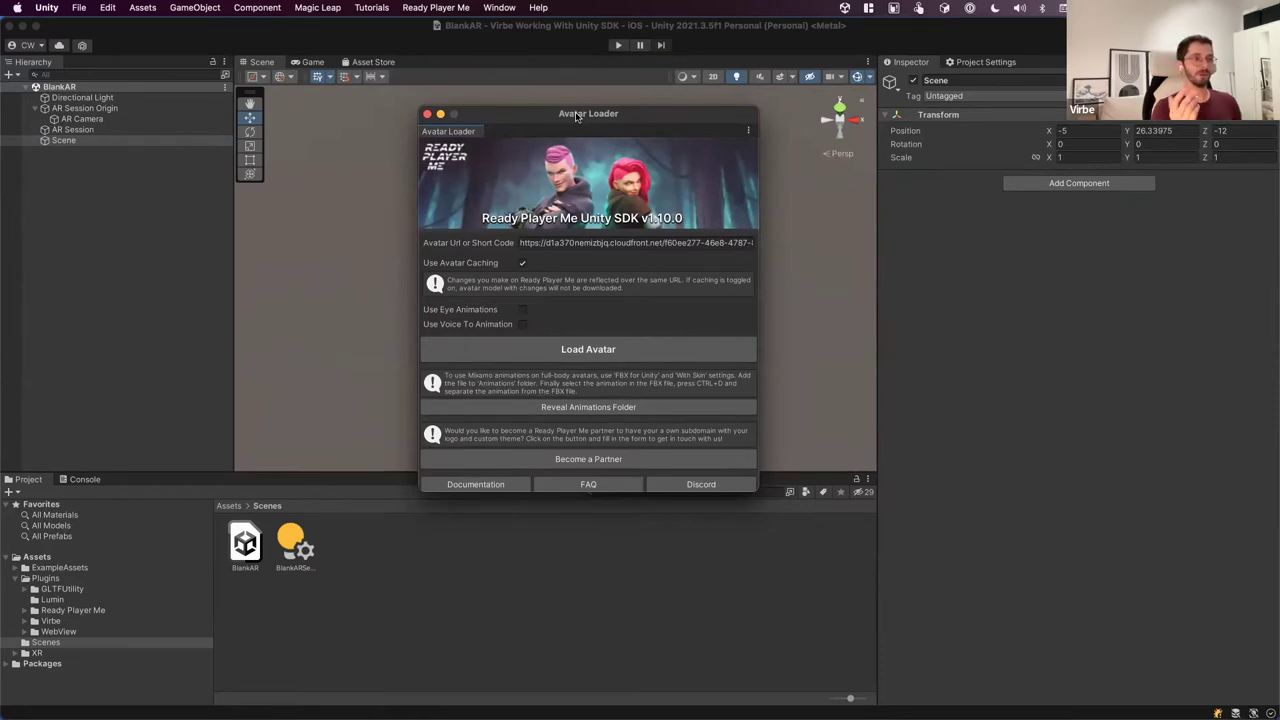
drag(487, 118, 567, 114)
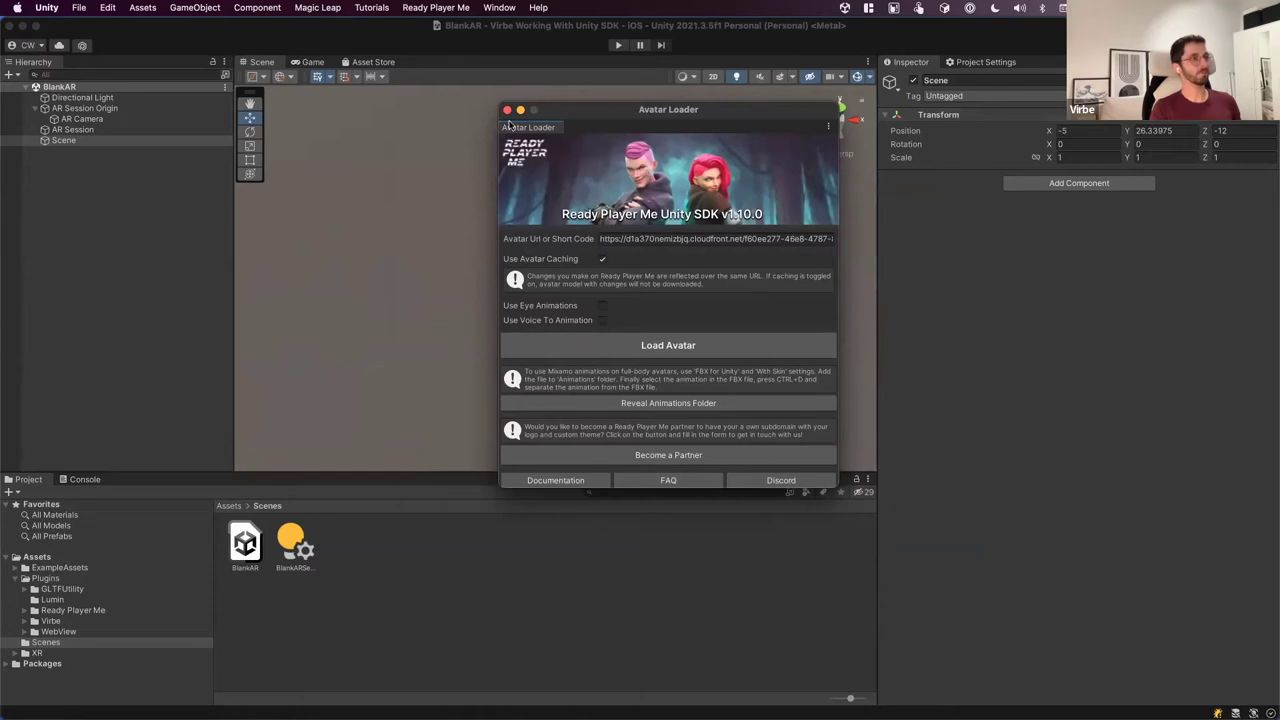
click(458, 8)
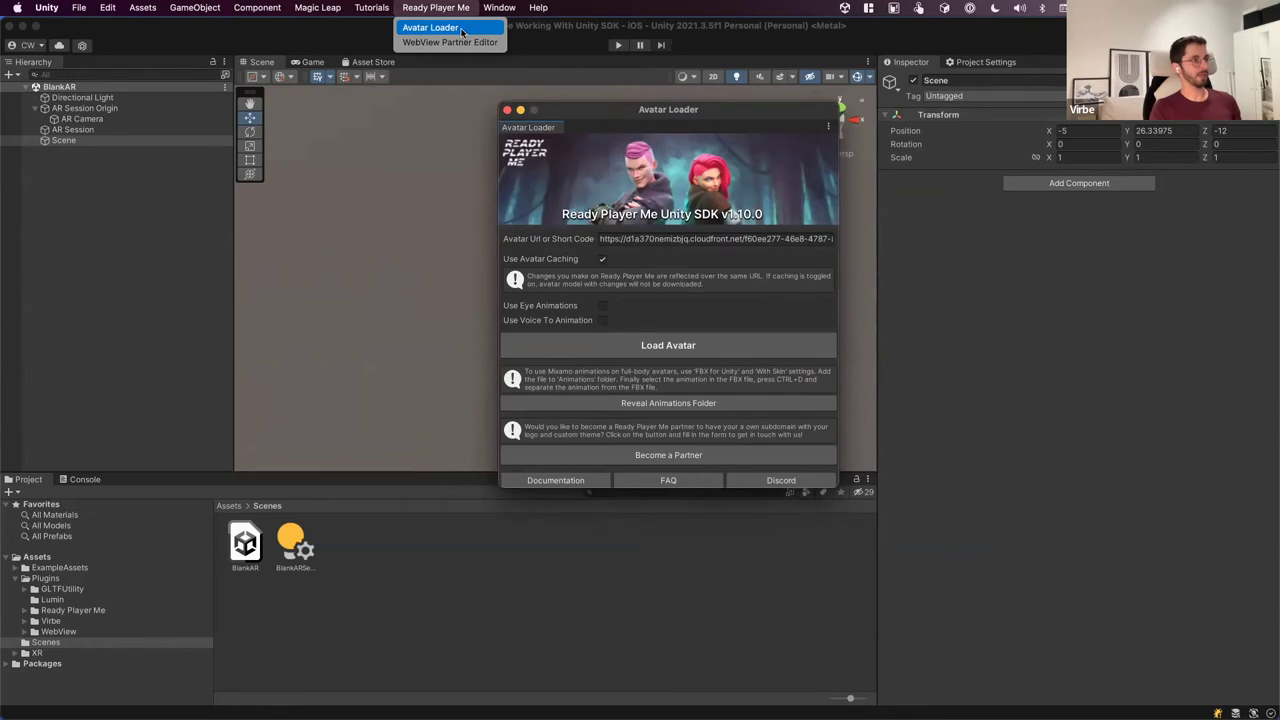
click(461, 32)
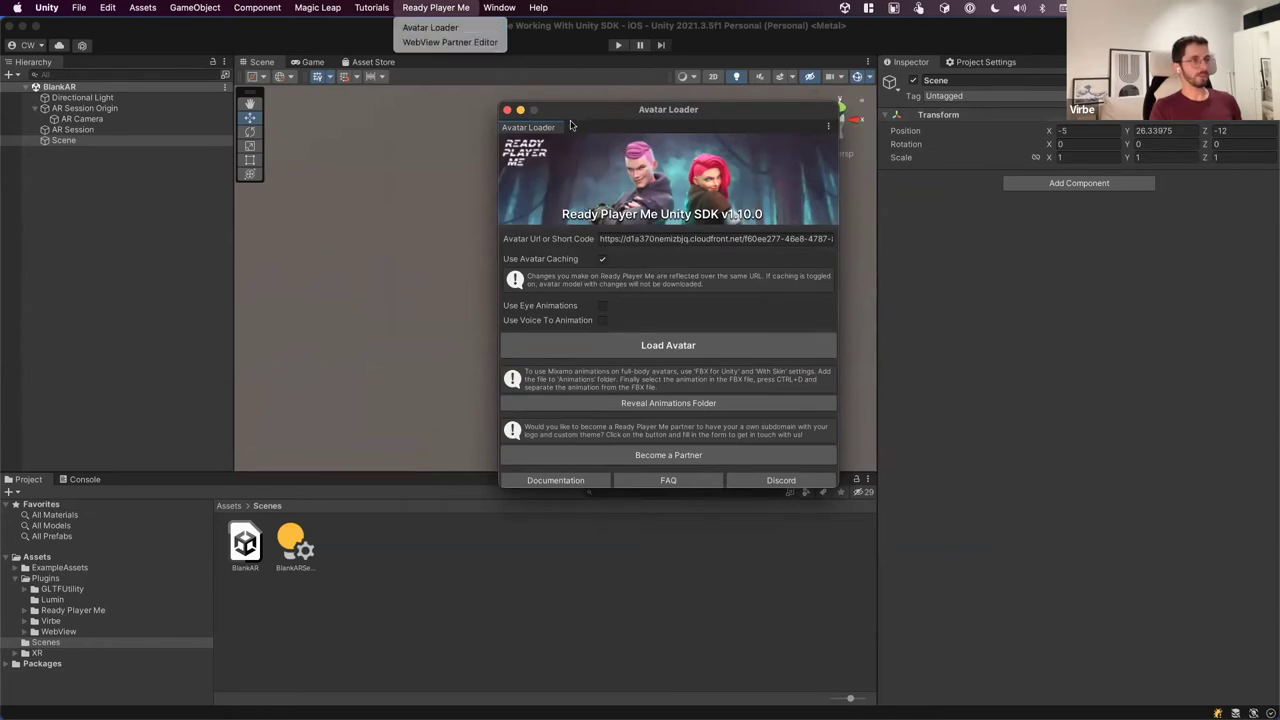
drag(588, 131, 1010, 82)
Clear the Avatar Url field and switch over to Chrome
click(1047, 174)
key(BackSpace)
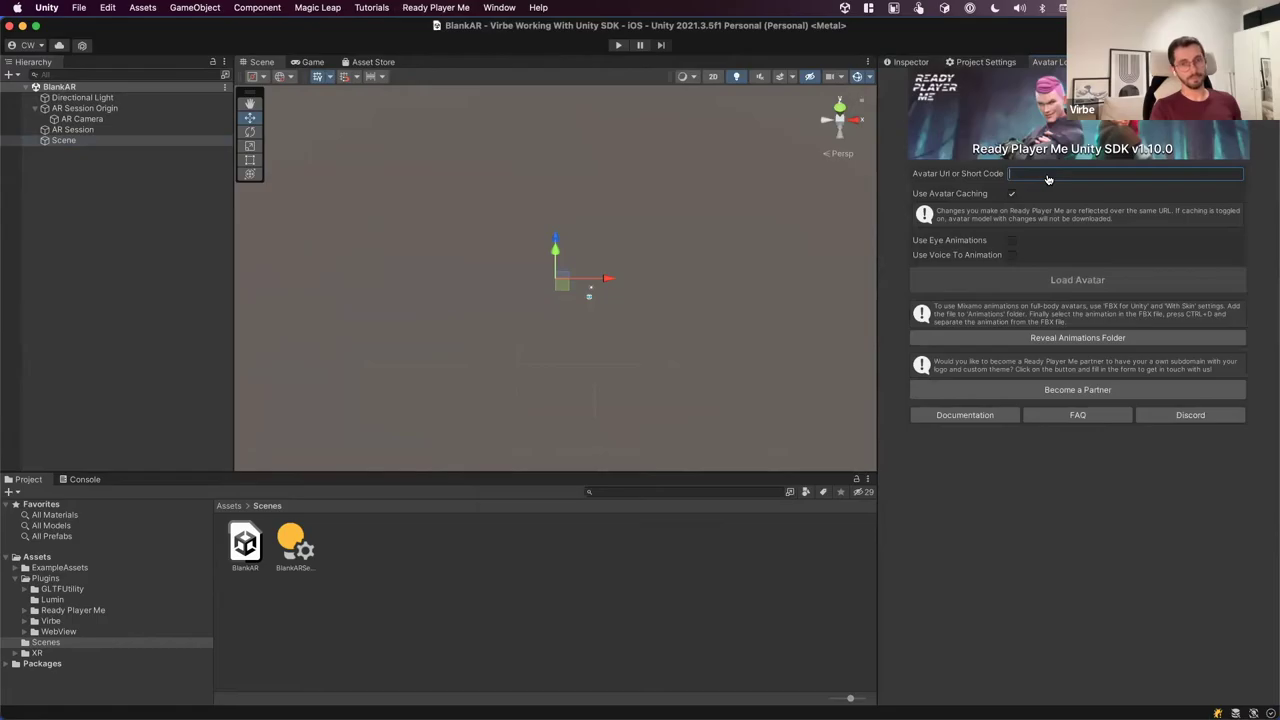
key(super+Tab)
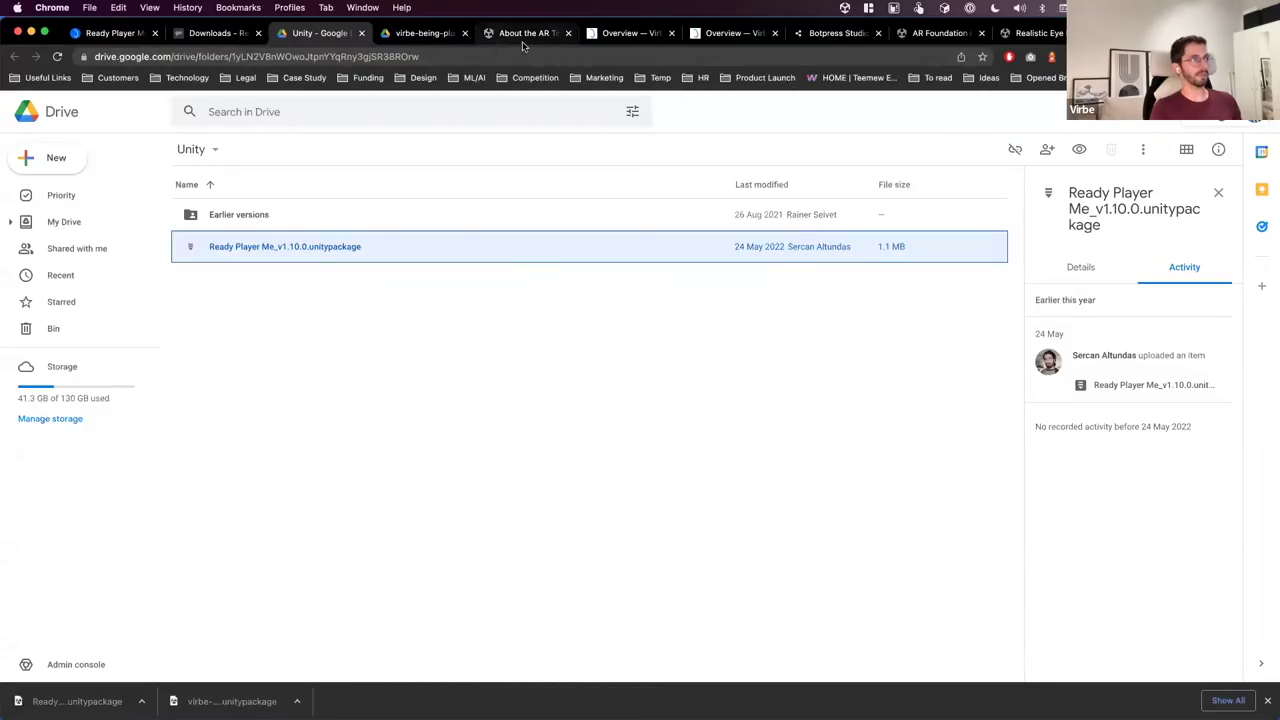
Copy the avatar's GLB link from Virbe's Edit Web Appearance page and return to Unity
click(640, 36)
click(1136, 247)
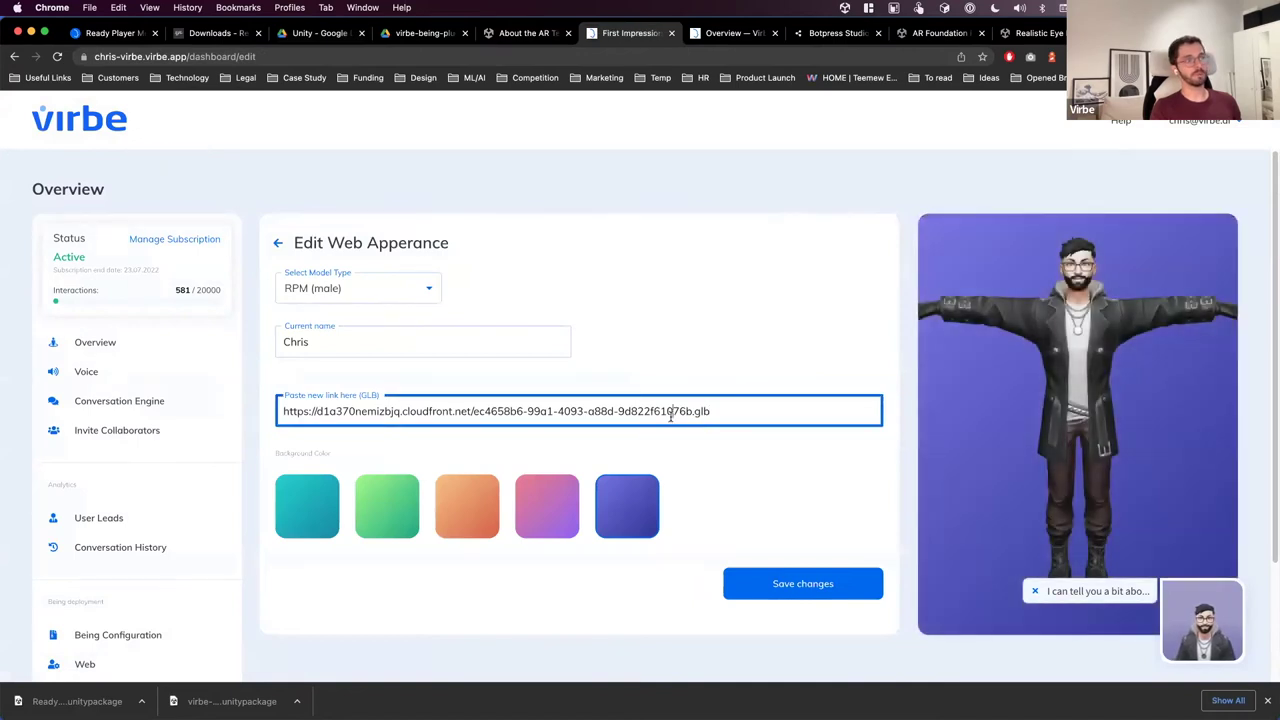
triple_click(670, 418)
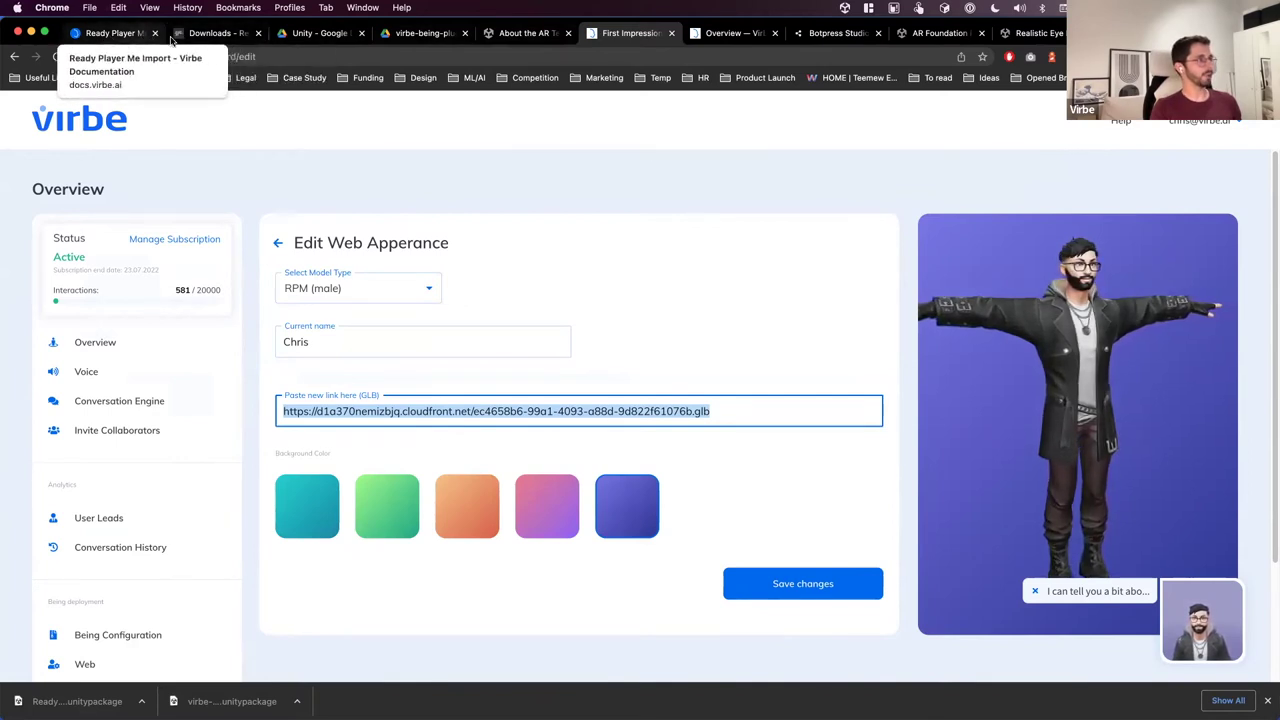
key(super+Tab)
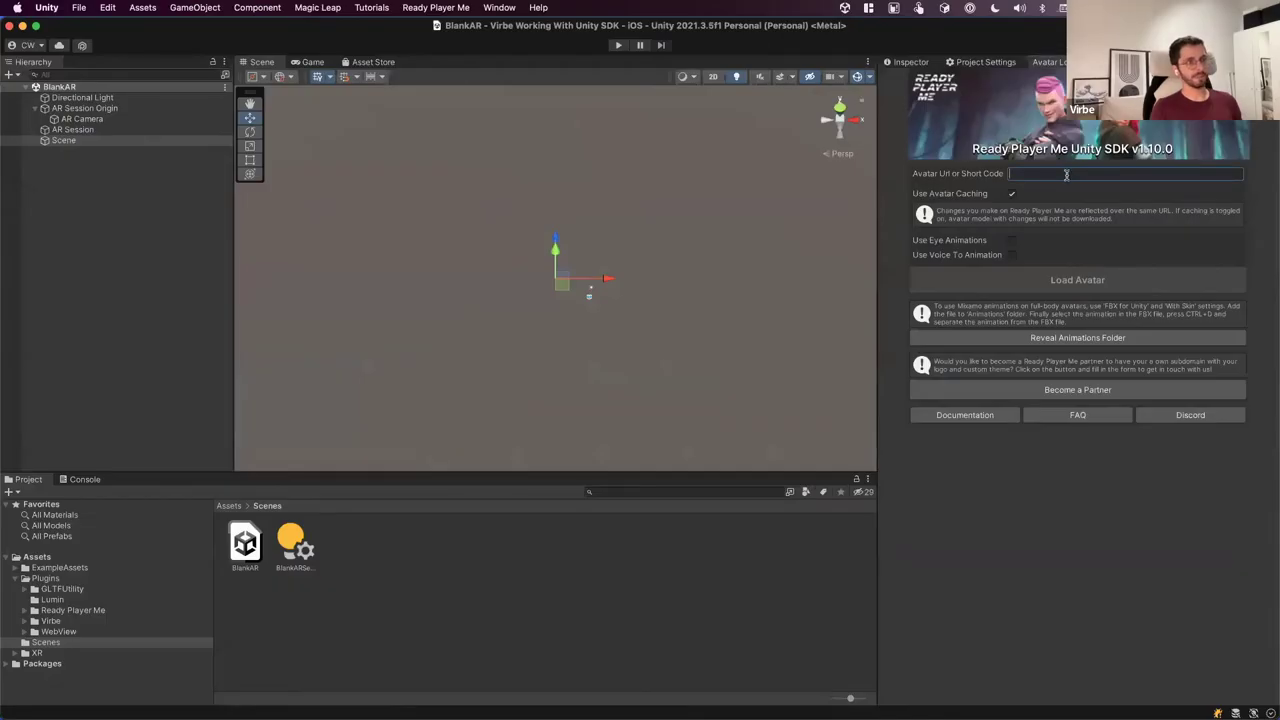
Paste the GLB link into Avatar Url with Use Avatar Caching and Use Eye Animations ticked
text(cloudfront.net/ec4658b6-99a1-4093-a88d-9d822f61076b.glb)
click(1011, 196)
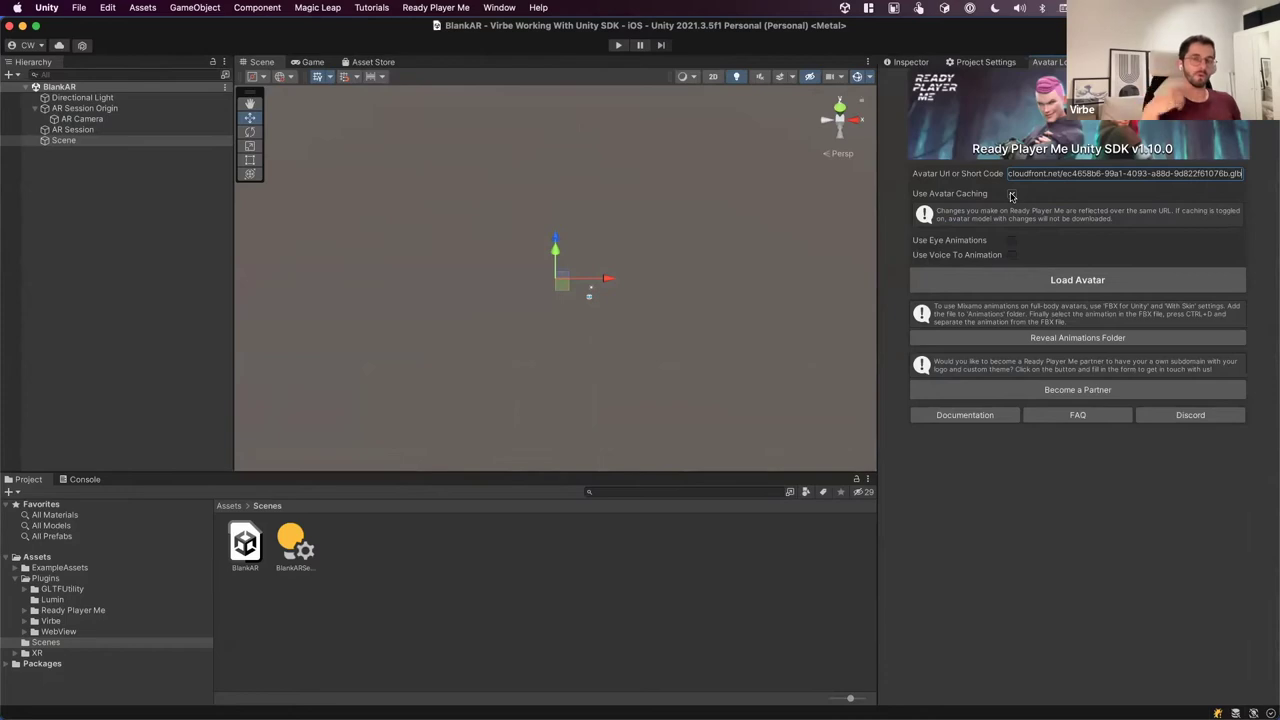
click(1011, 195)
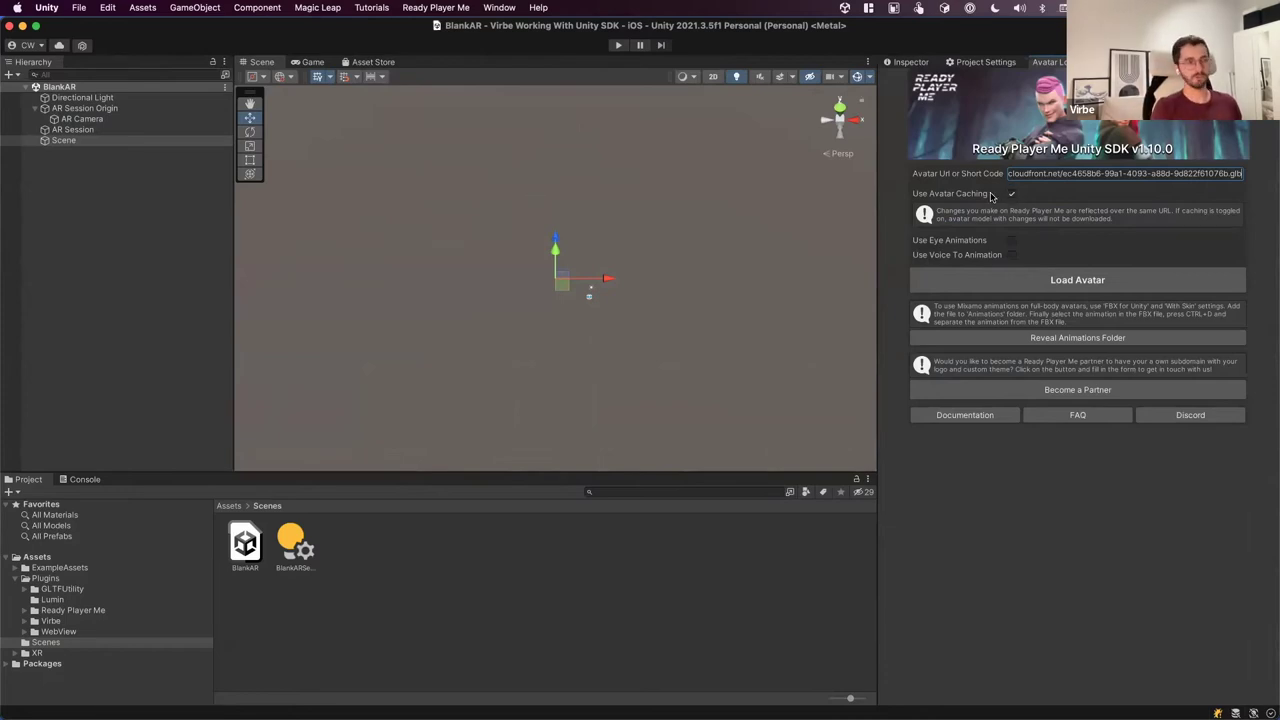
click(1011, 242)
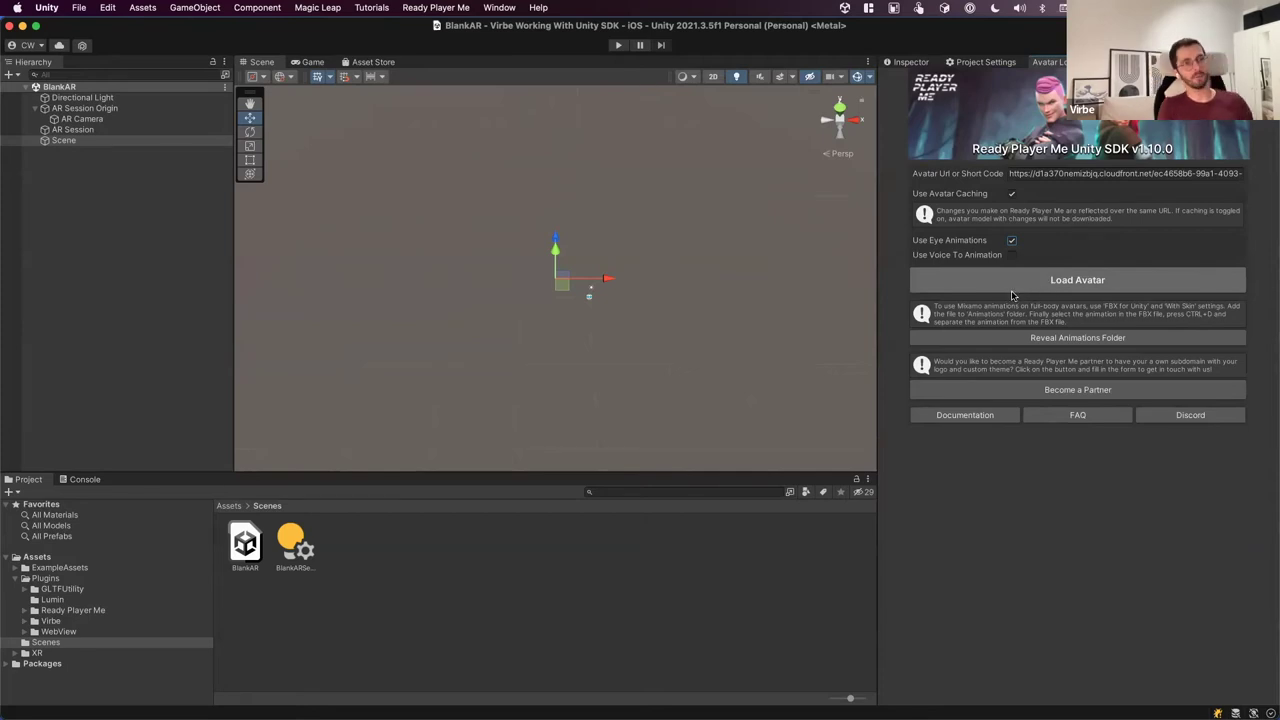
Load the avatar into the scene and frame it in the Scene view
click(1012, 290)
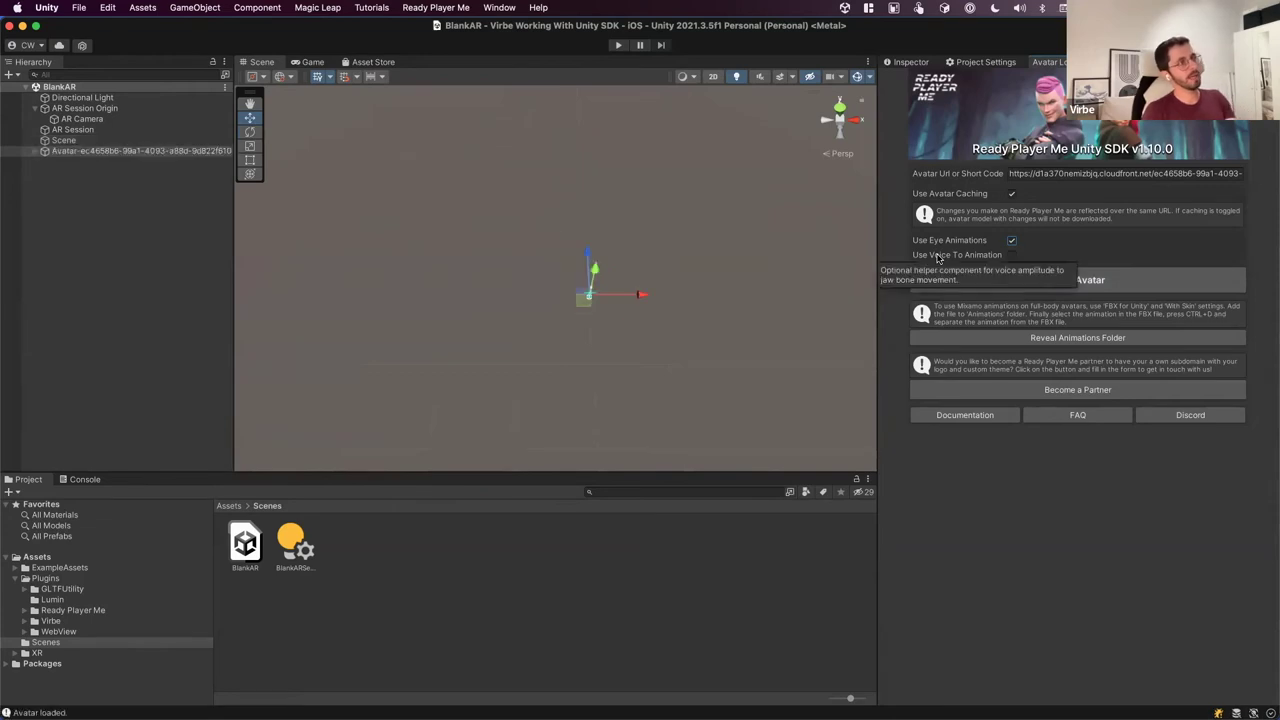
right_drag(582, 384, 578, 355)
key(f)
alt+drag(463, 345, 869, 248)
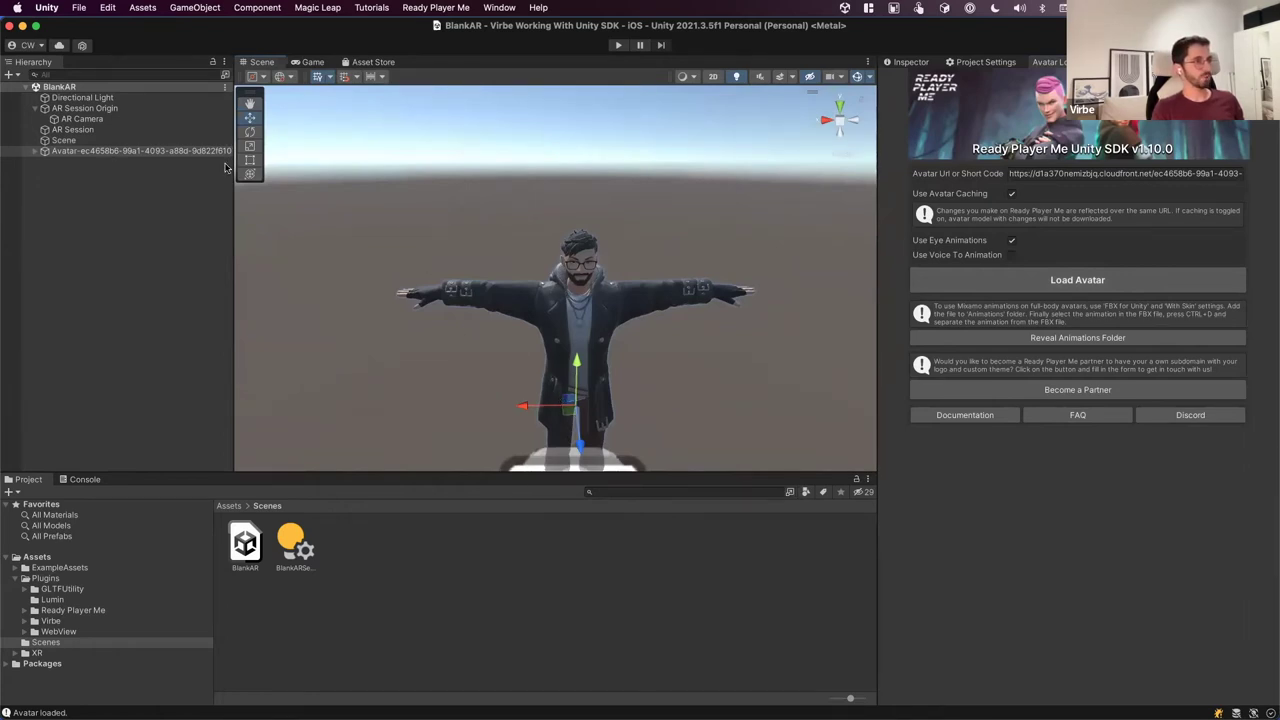
Make the Avatar object a child of Scene in the Hierarchy
click(916, 64)
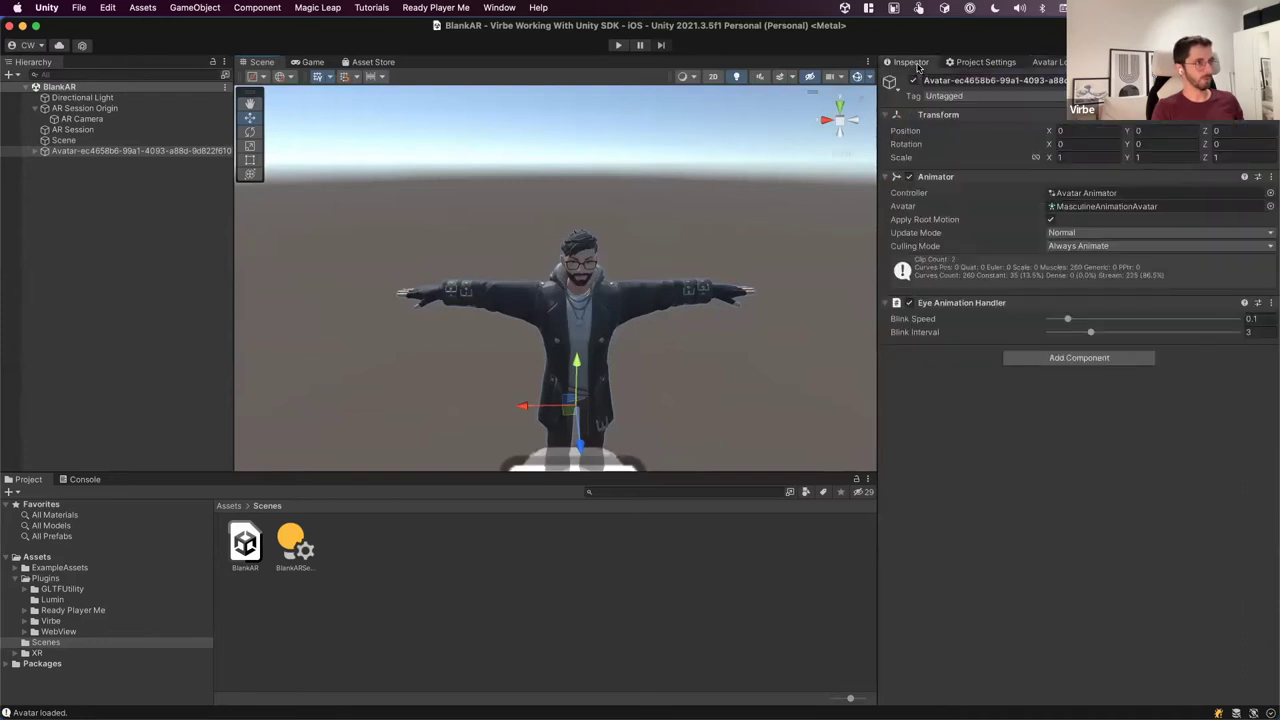
click(88, 151)
drag(88, 151, 64, 141)
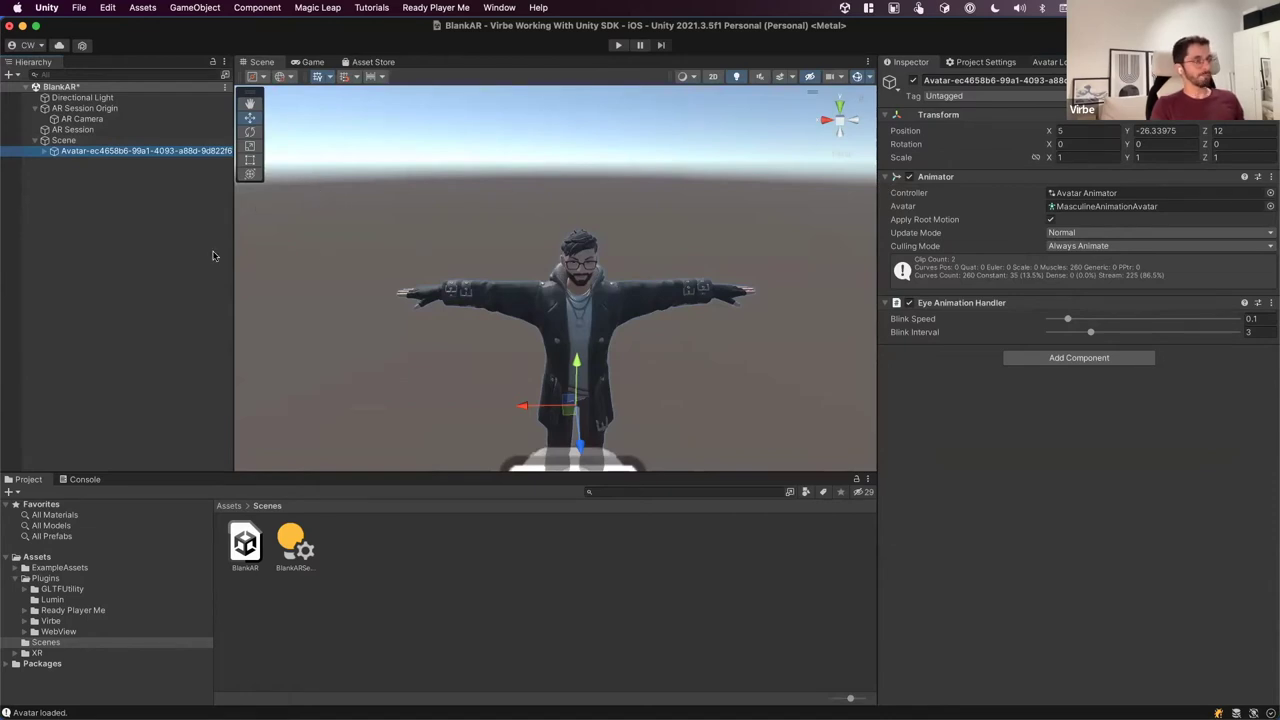
Expand Plugins > Virbe and open its Prefab folder in the Project window
click(25, 621)
scroll(30, 625, down, 1)
click(48, 657)
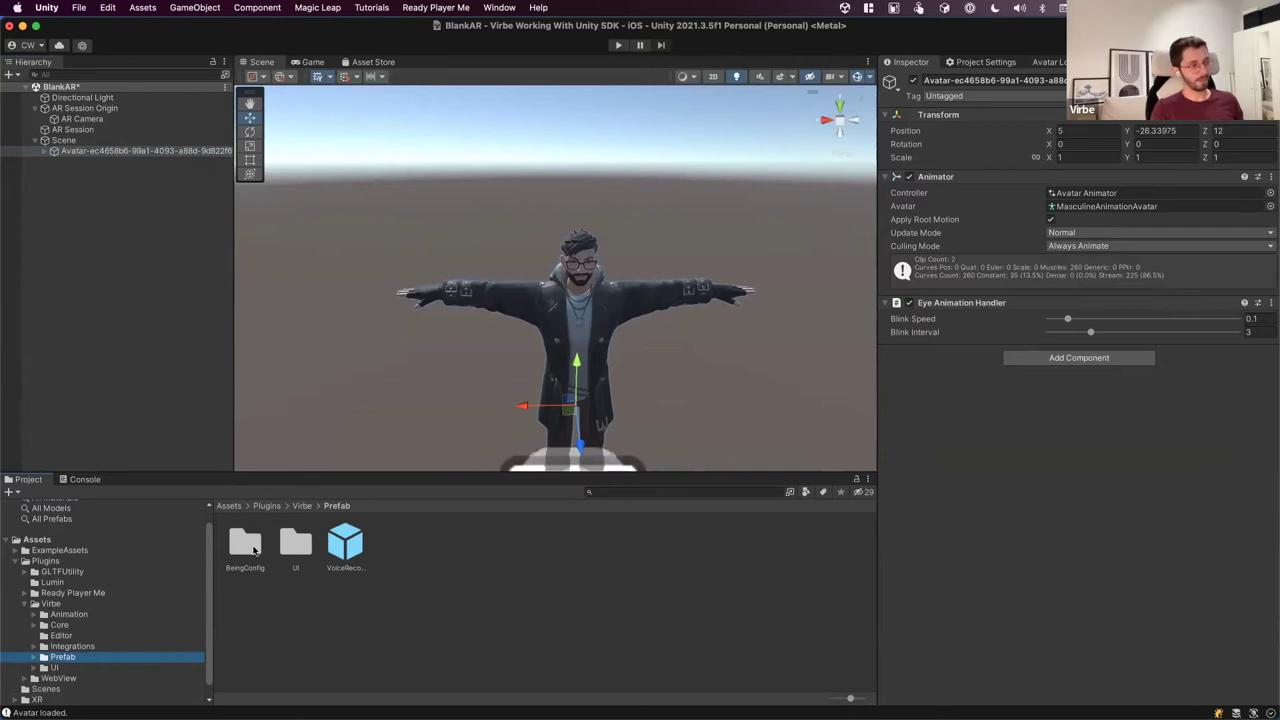
Open the BeingConfig folder and compare the VirbeBeing_CC3 and VirbeBeingRPM prefabs
click(254, 549)
double_click(254, 549)
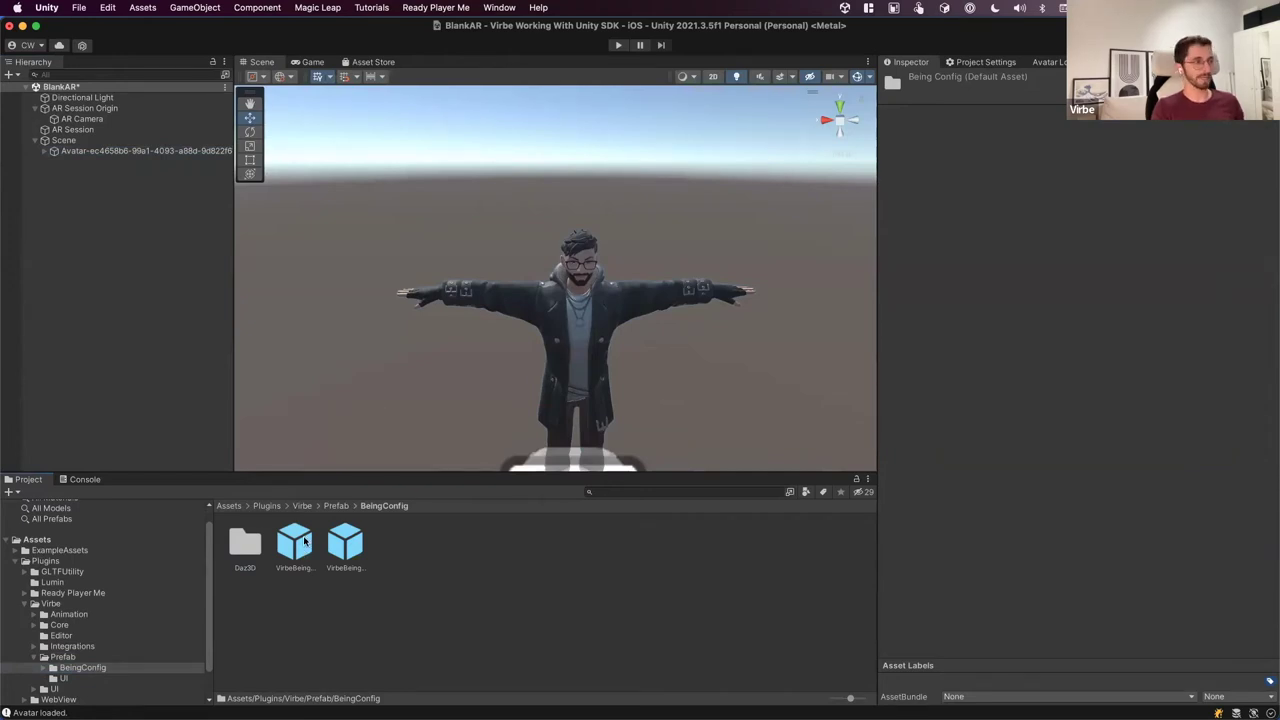
click(302, 548)
click(340, 551)
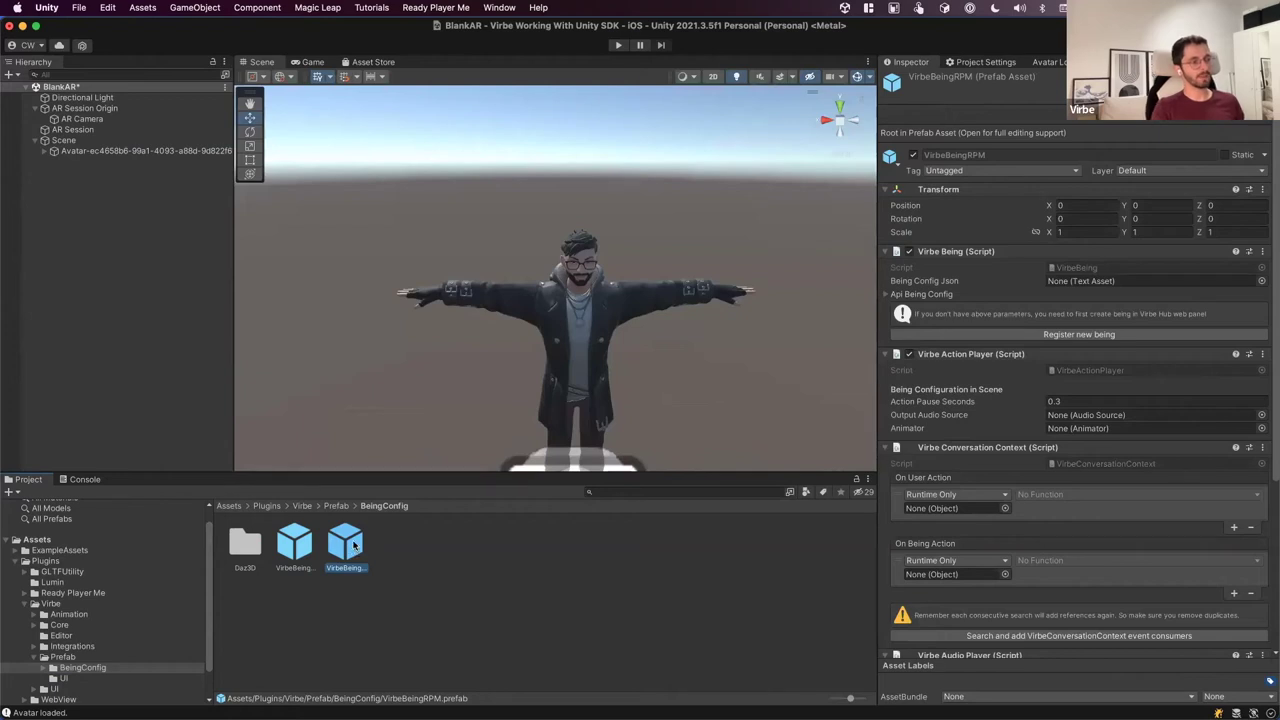
click(293, 548)
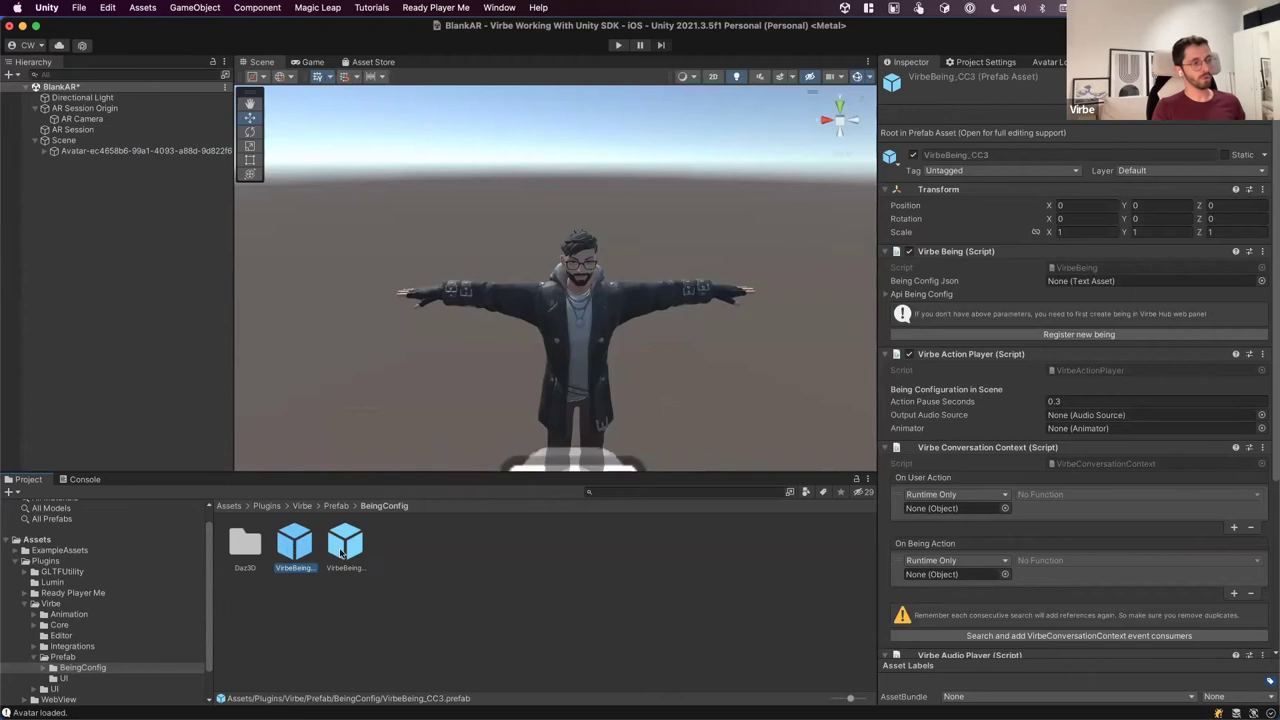
click(352, 554)
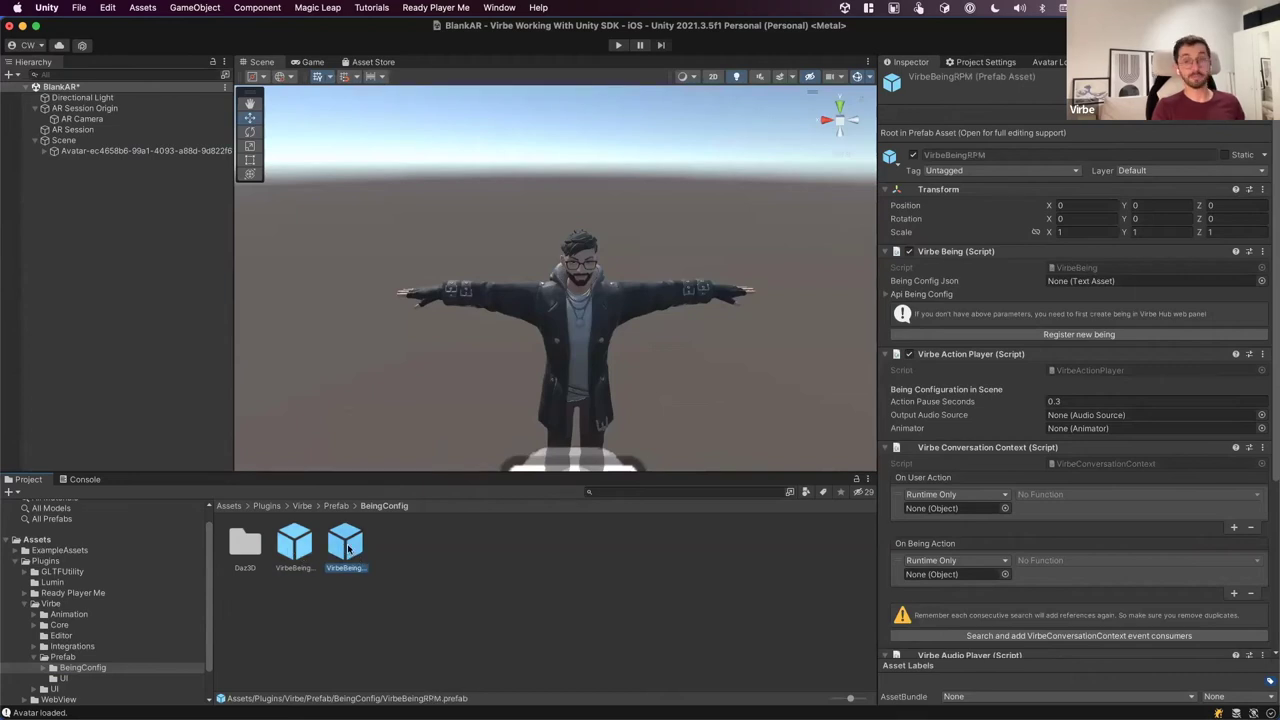
click(306, 558)
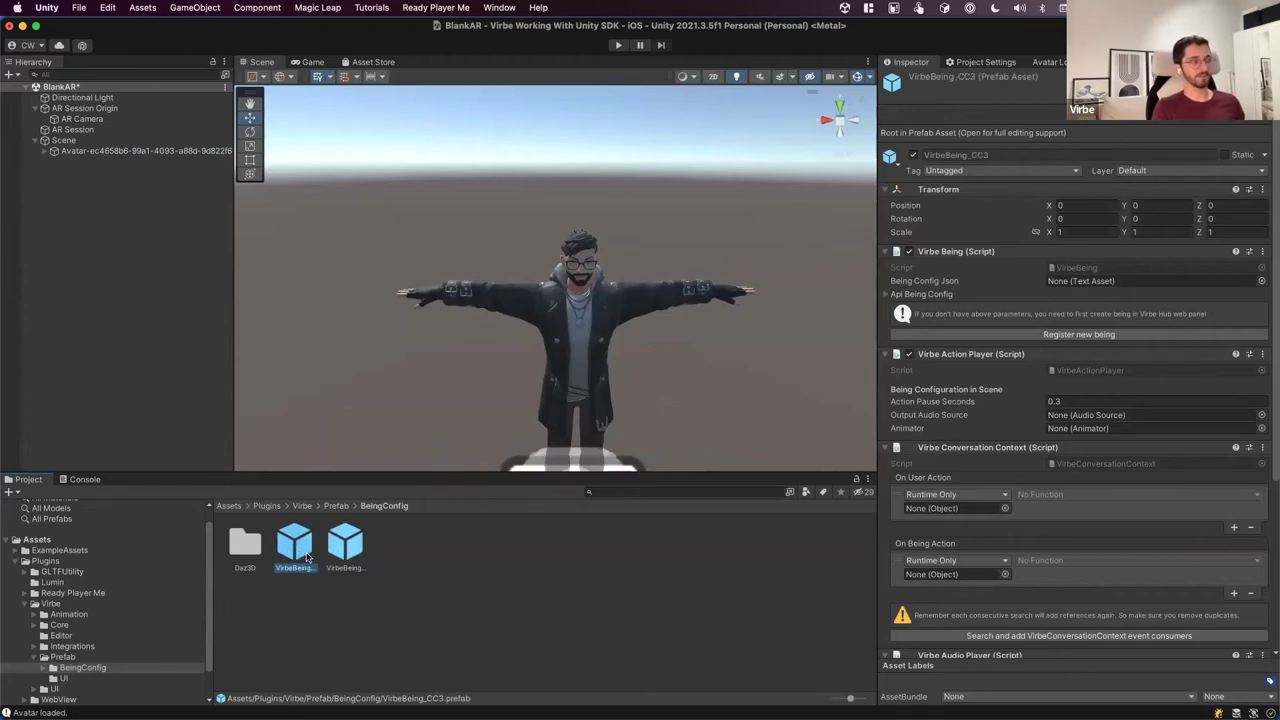
Drag the VirbeBeingRPM prefab from BeingConfig into the scene Hierarchy
double_click(250, 548)
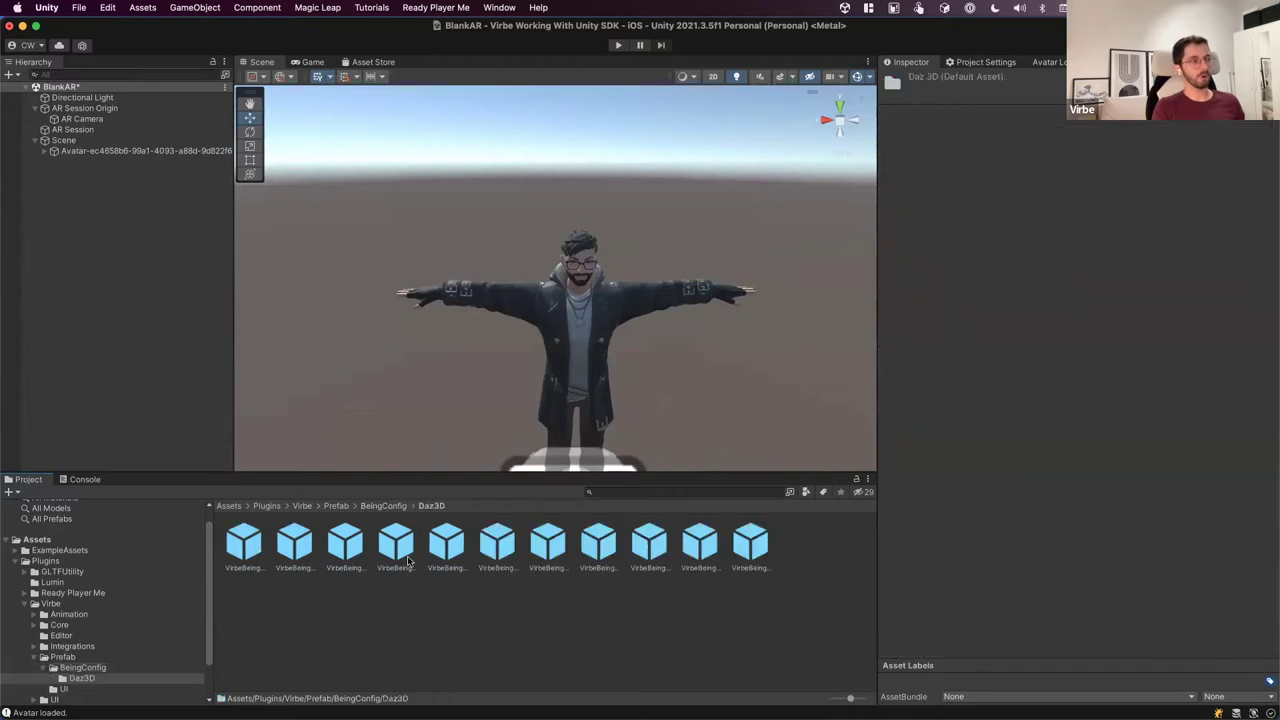
click(378, 506)
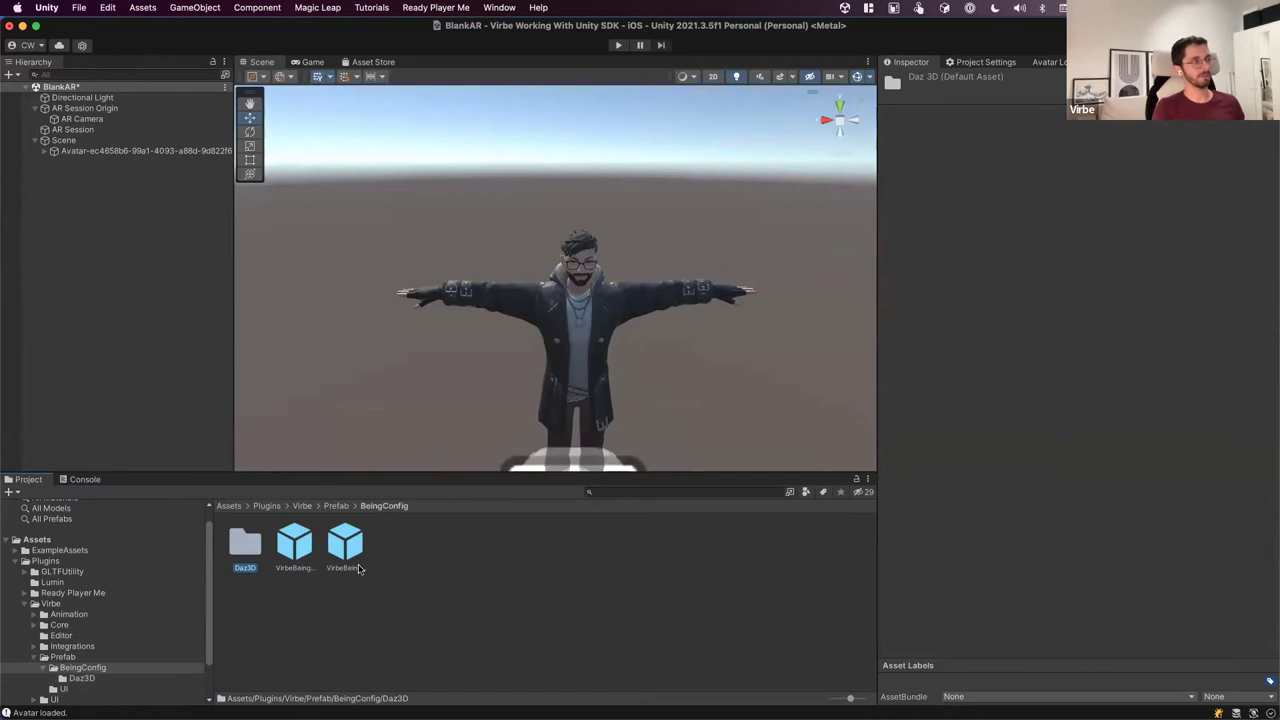
click(345, 545)
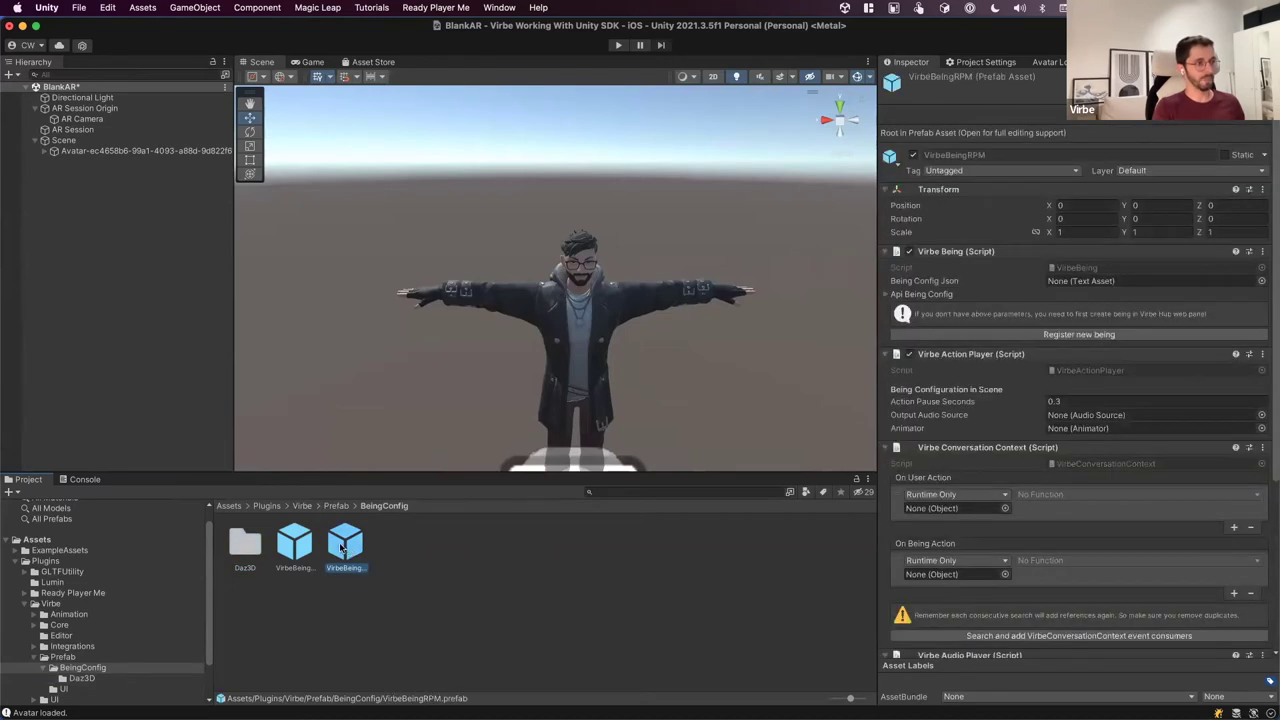
drag(343, 551, 112, 170)
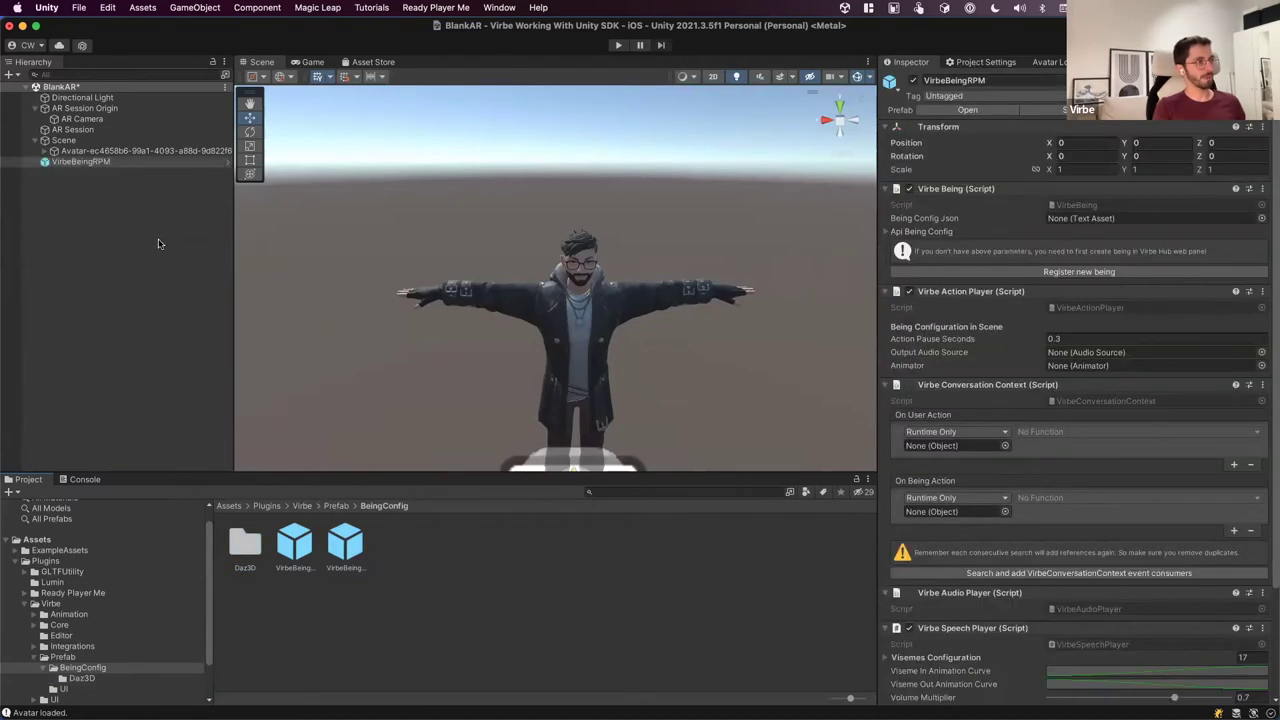
Nest VirbeBeingRPM under the Scene object and save the scene
click(52, 161)
drag(45, 148, 62, 141)
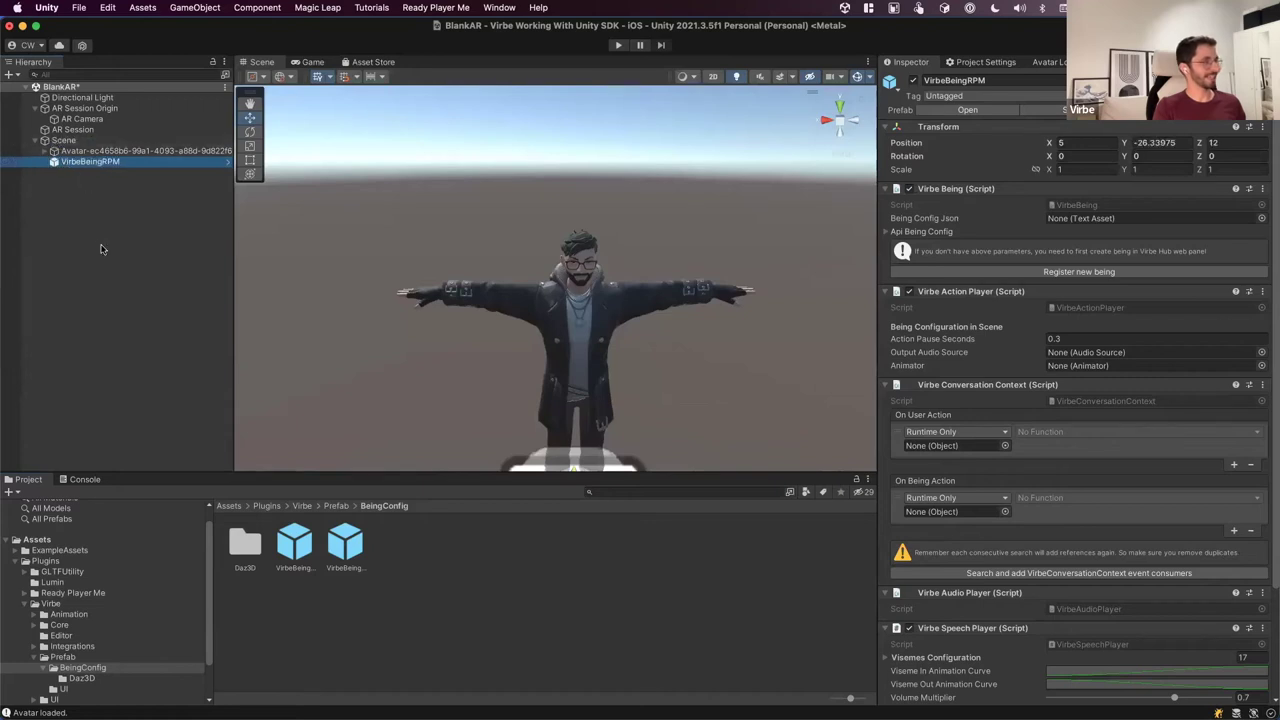
key(super+s)
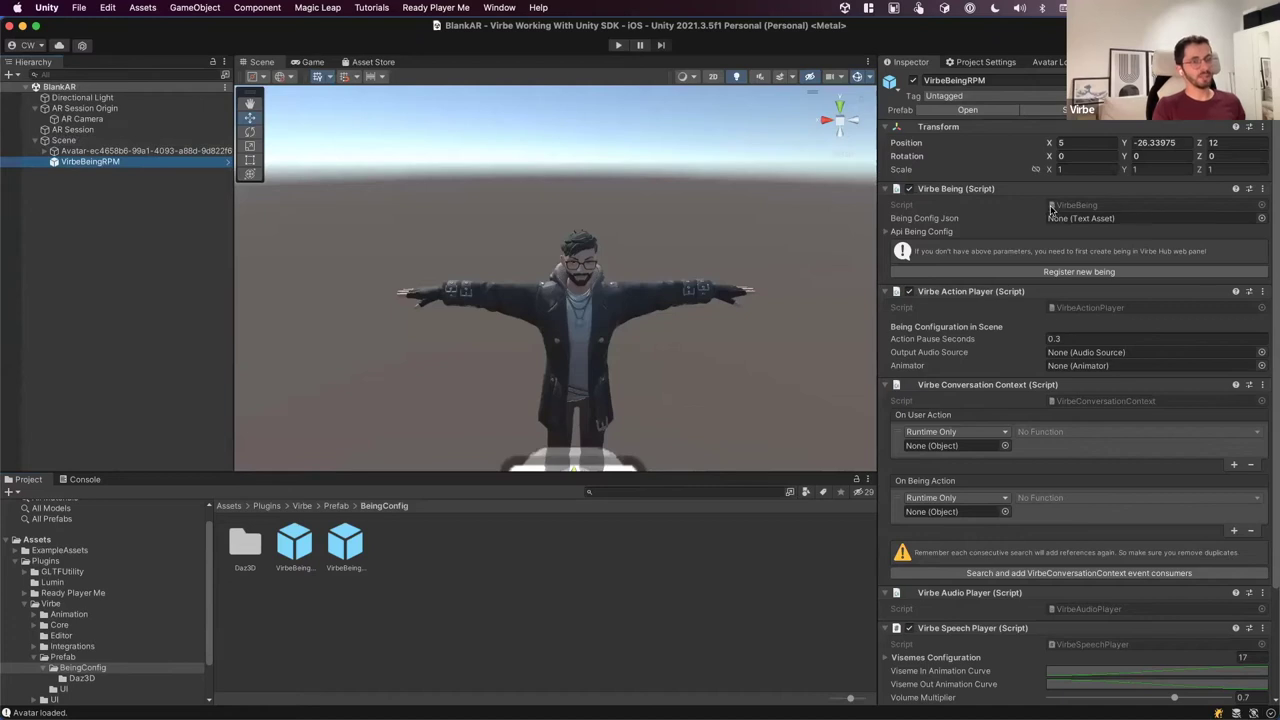
Review VirbeBeingRPM's Virbe components in the Inspector, then switch to Chrome
scroll(1058, 274, down, 4)
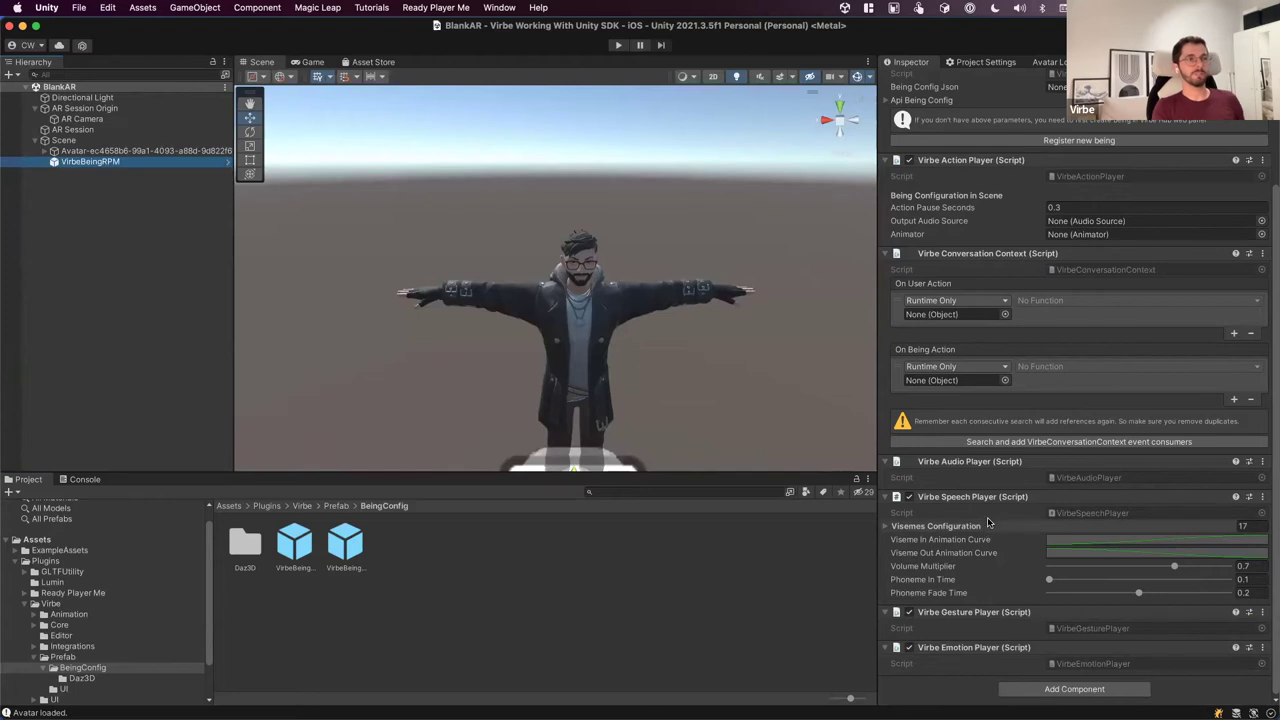
scroll(807, 382, up, 1)
scroll(960, 345, up, 2)
scroll(1005, 300, up, 4)
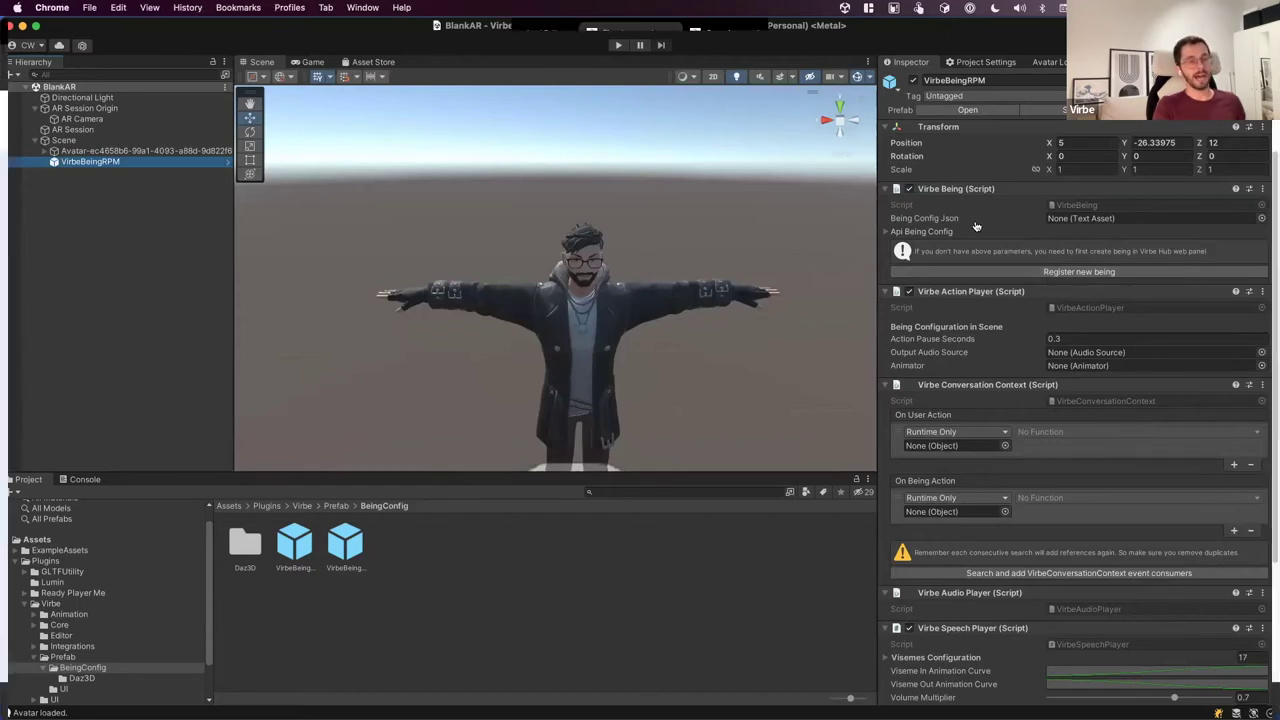
key(super+Tab)
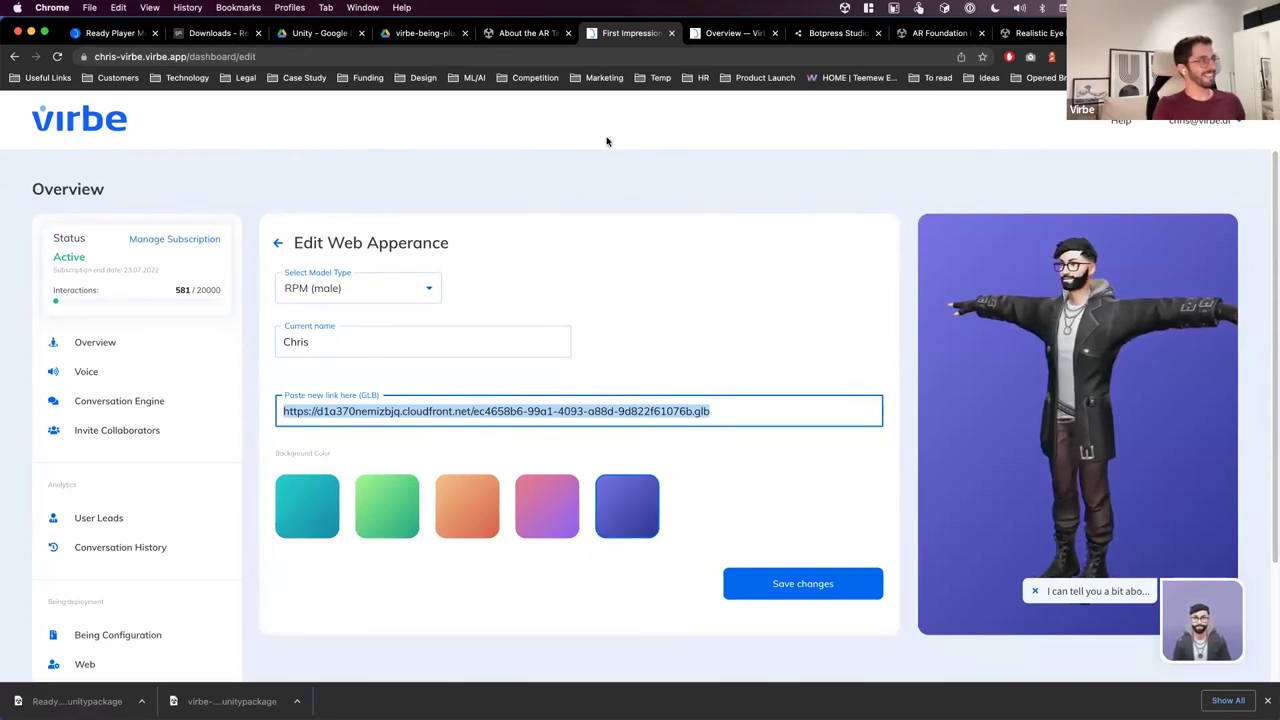
Return to Overview and settle on the chris-presenter-virbe dashboard running Virbe Multilanguage
click(86, 134)
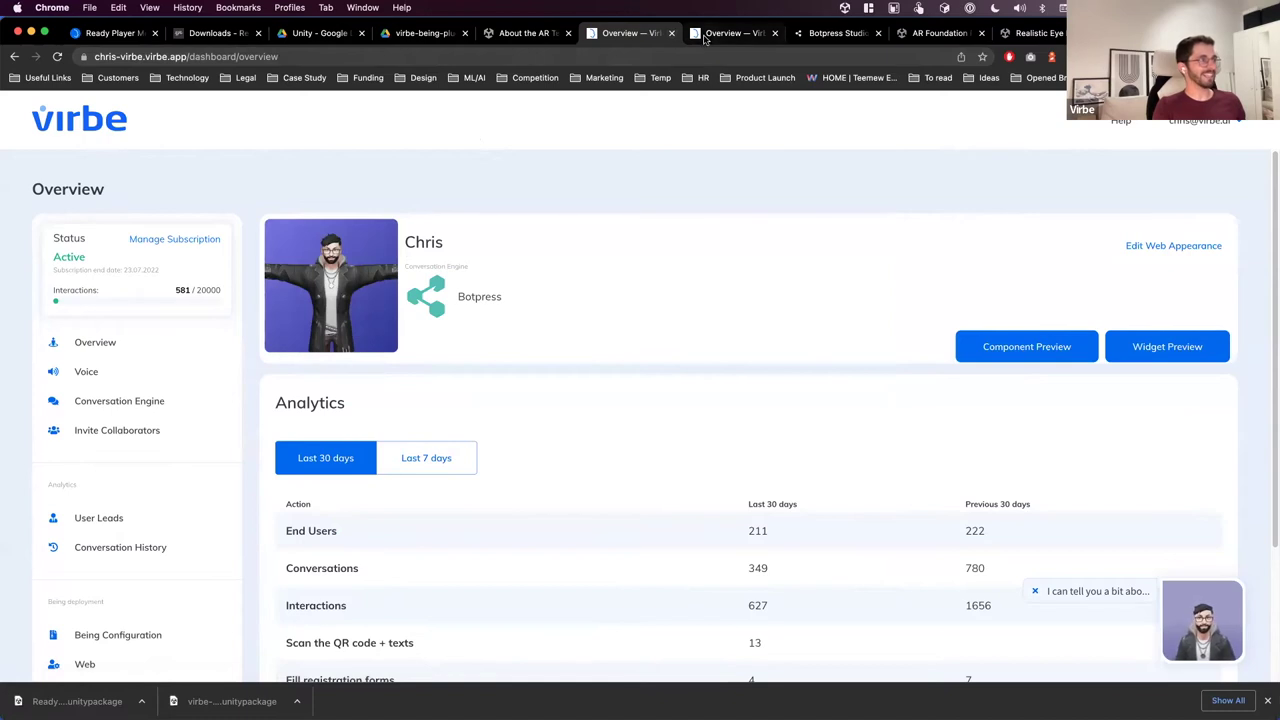
click(733, 33)
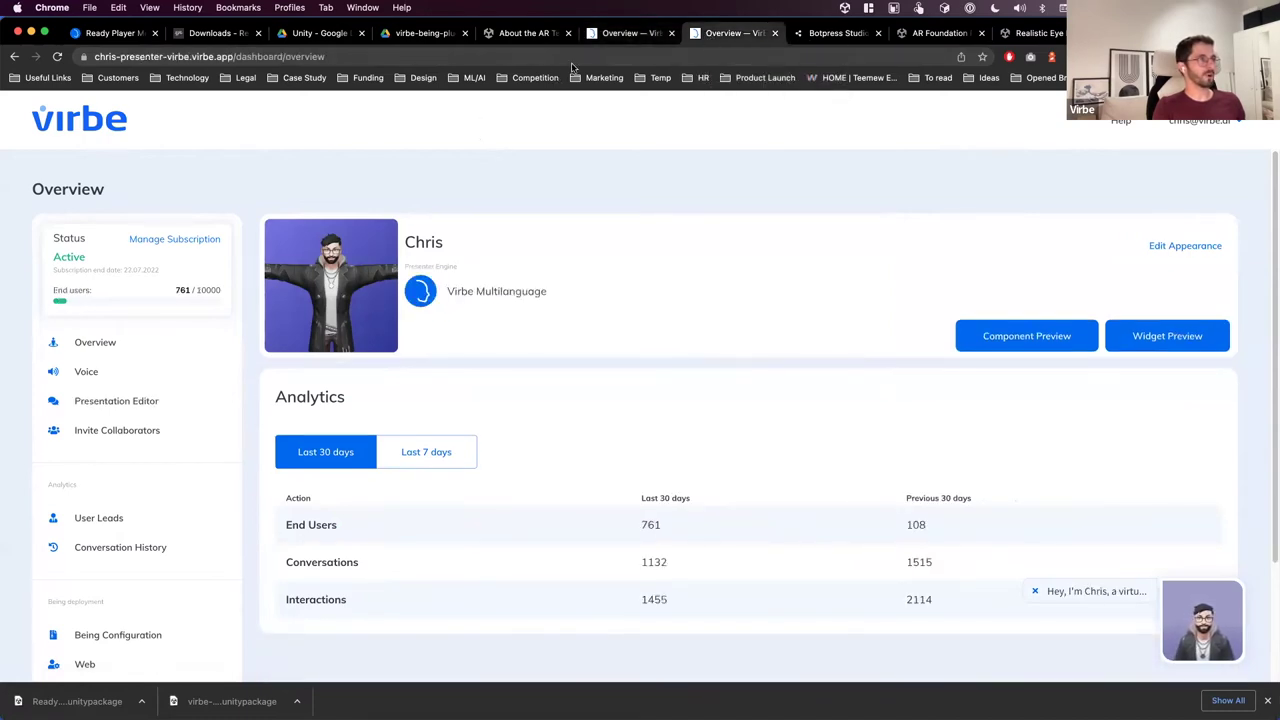
click(598, 40)
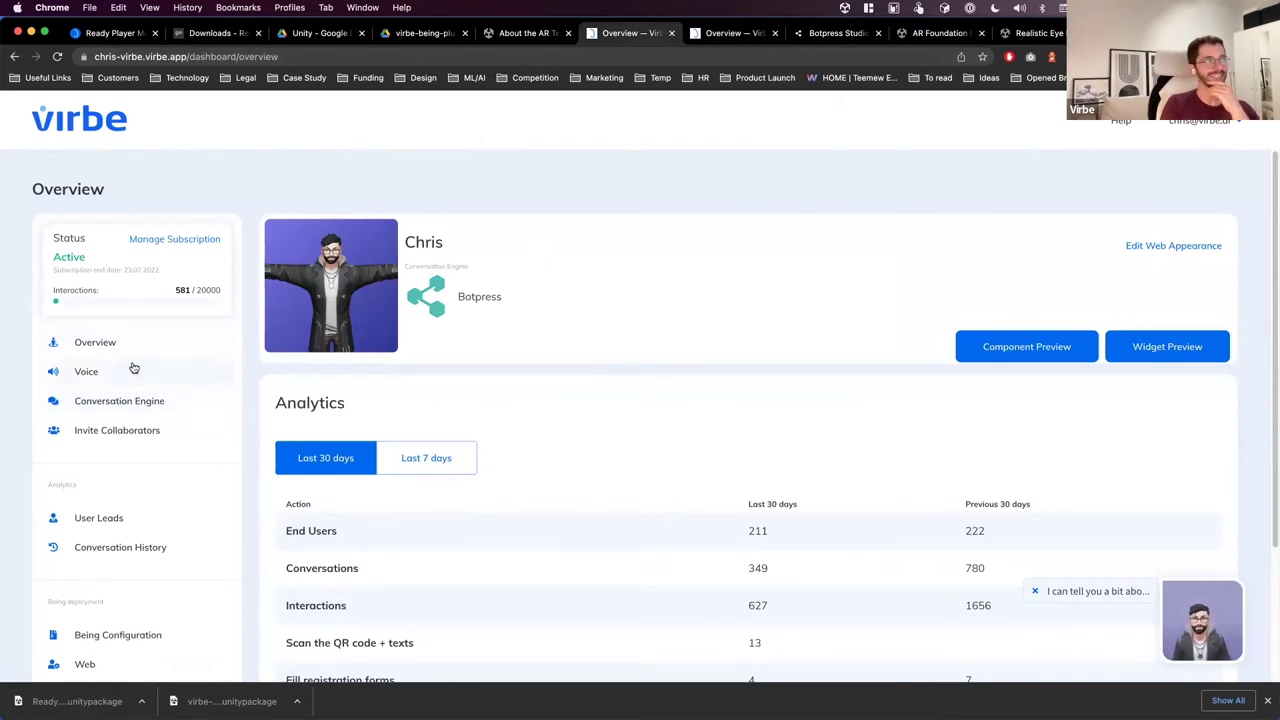
click(709, 38)
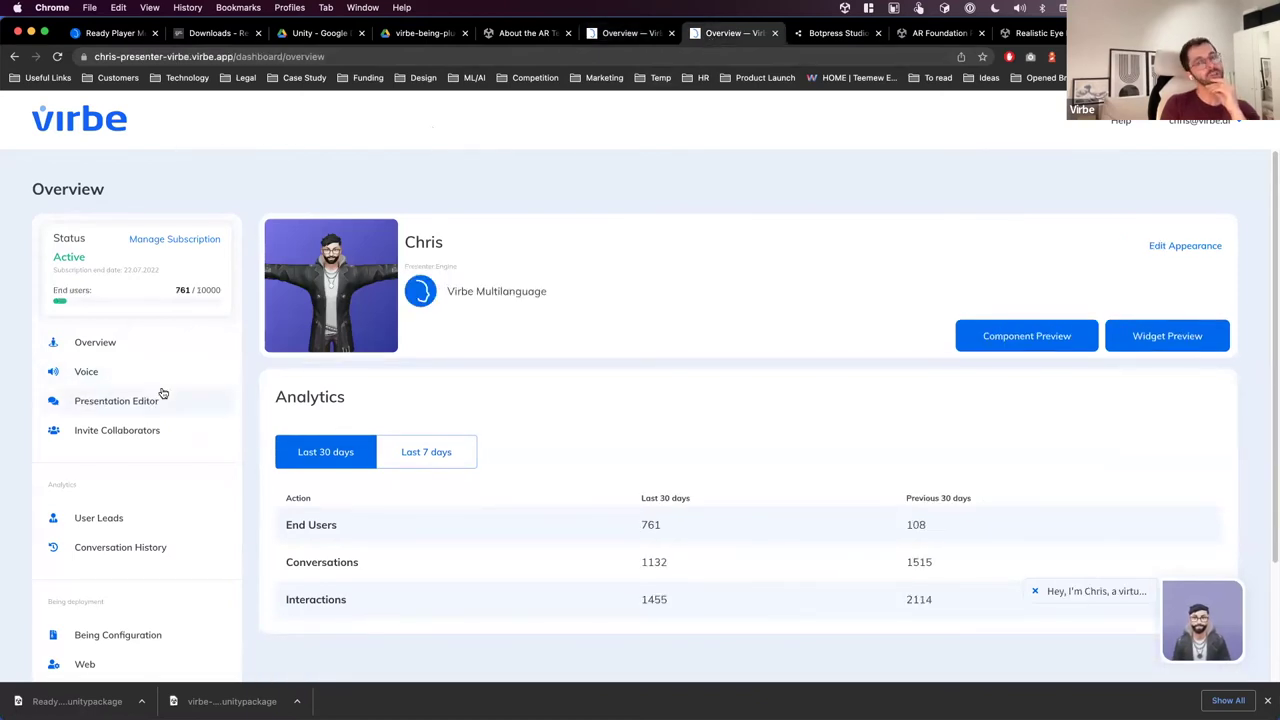
scroll(155, 396, down, 1)
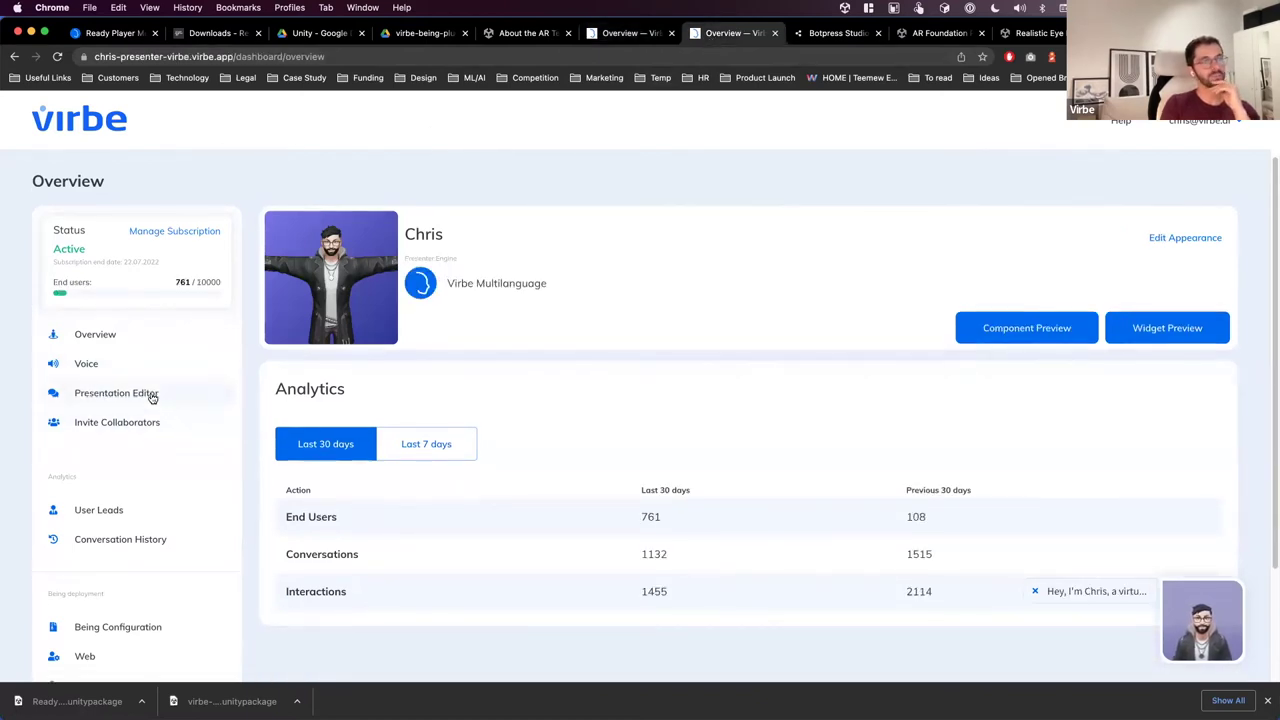
click(152, 394)
Show the Pitch Deck script and review its ChristopherNeural voice and Paragraph 1 text
scroll(397, 430, down, 3)
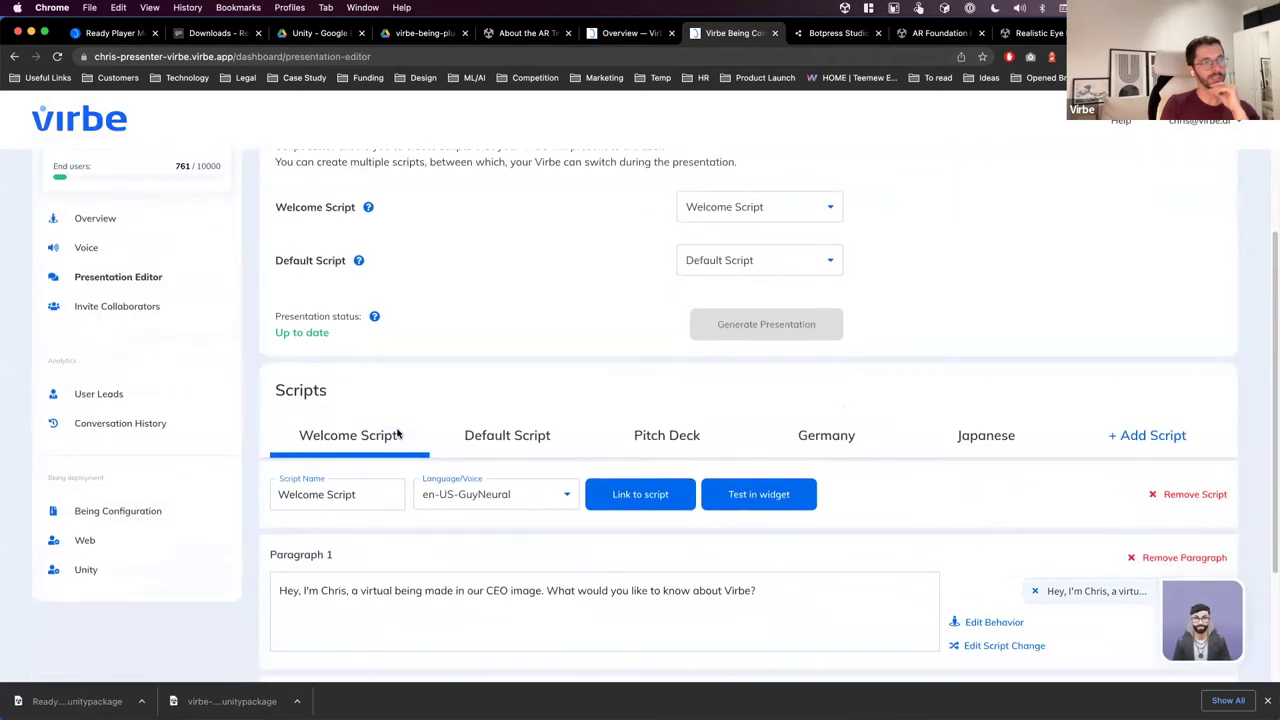
scroll(397, 432, down, 2)
click(626, 352)
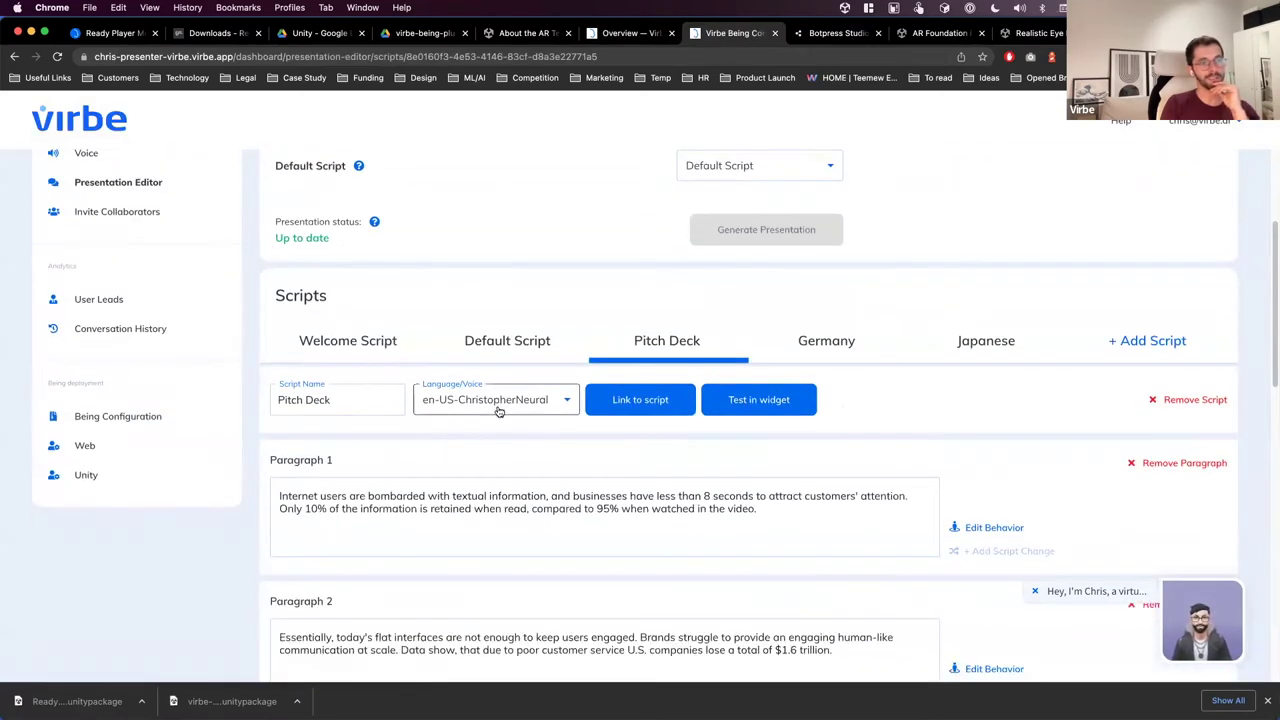
scroll(498, 410, down, 3)
click(498, 408)
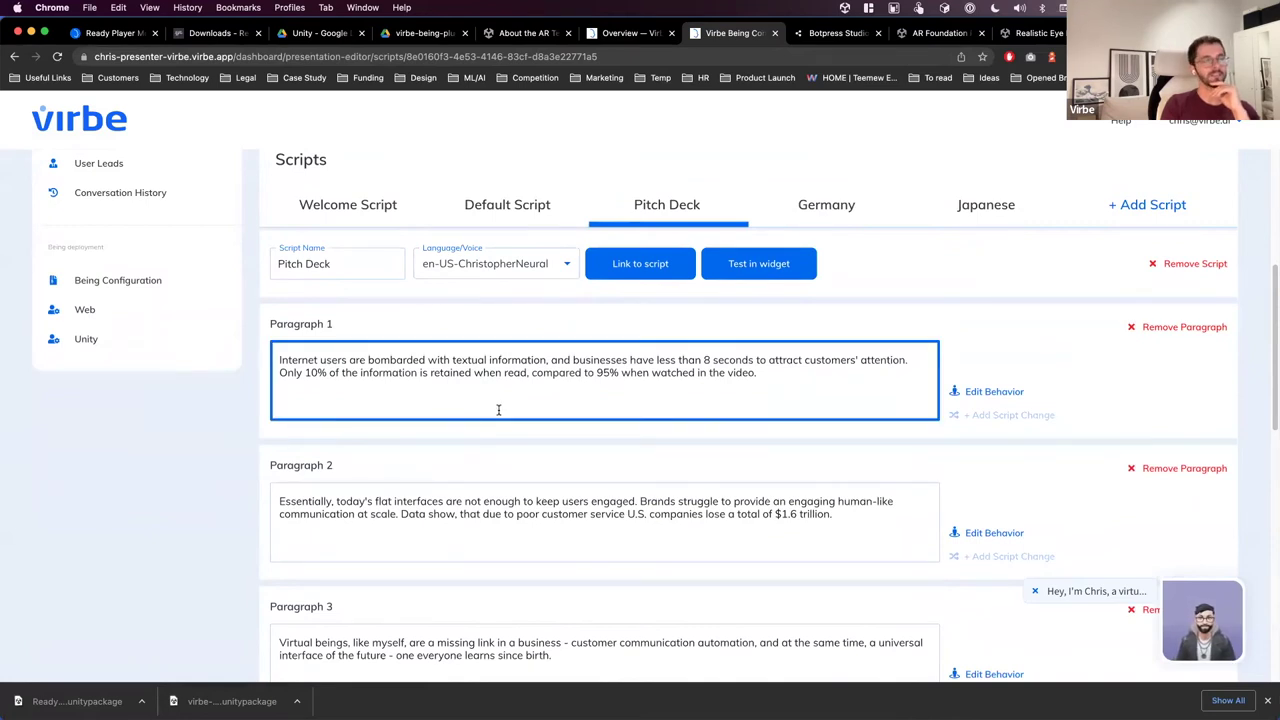
click(505, 433)
scroll(505, 434, up, 3)
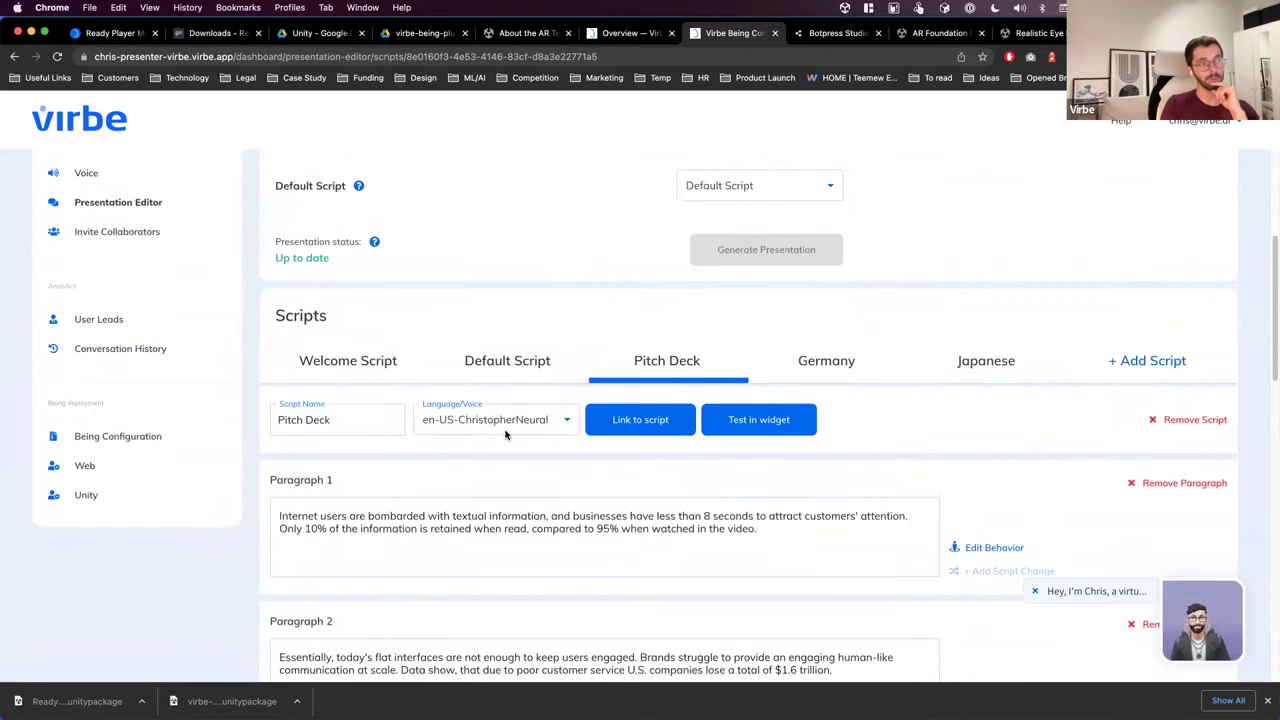
scroll(505, 434, up, 4)
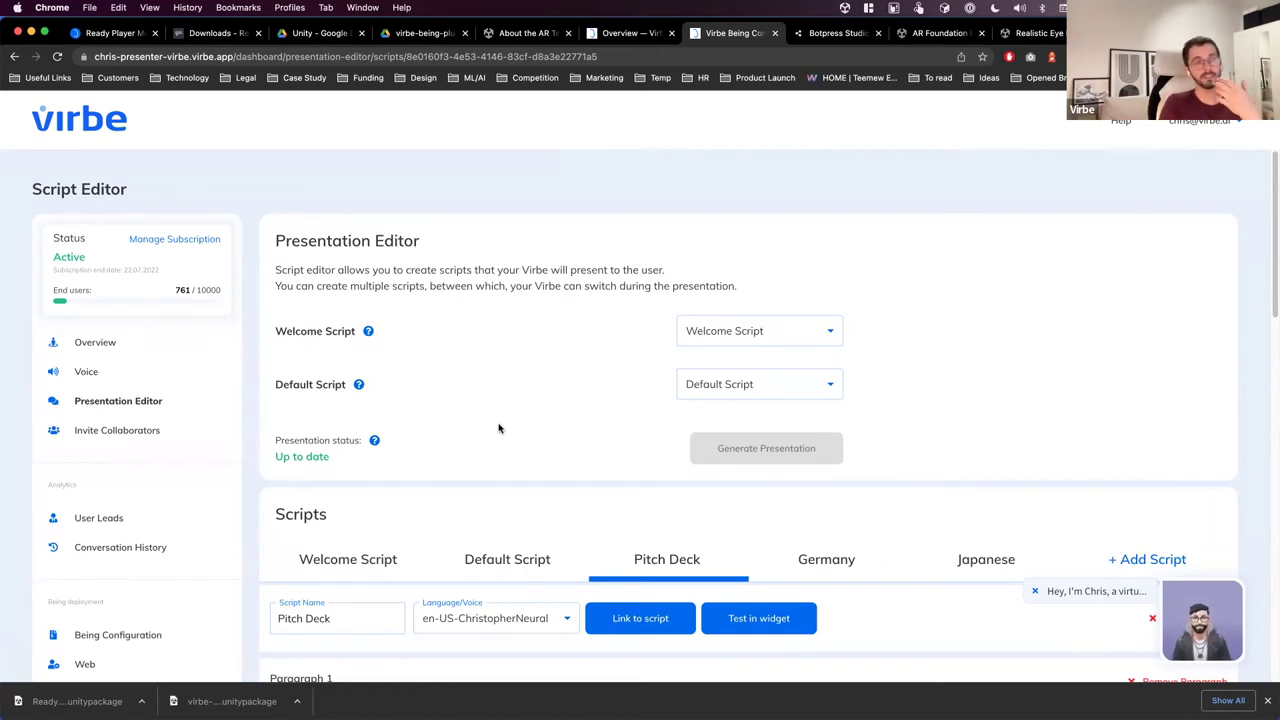
click(647, 42)
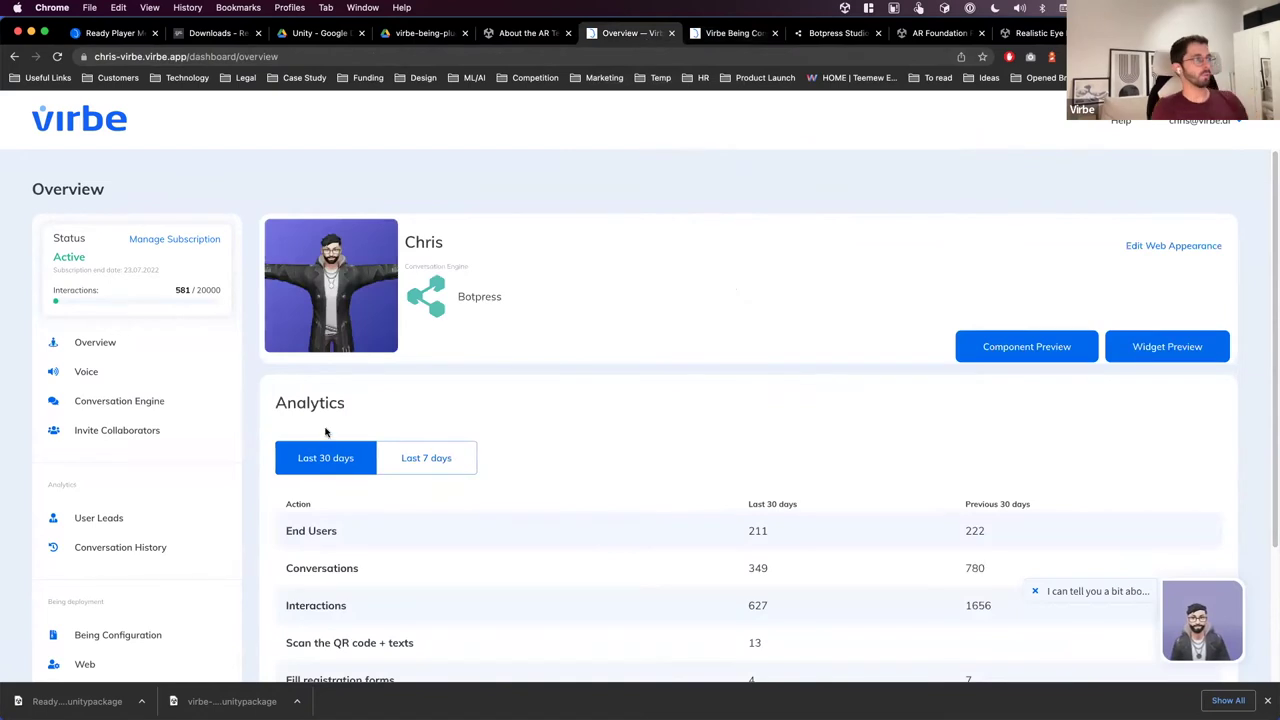
Download the Chris being's config from Being Configuration as a beingConfig JSON file
scroll(207, 451, down, 1)
click(166, 579)
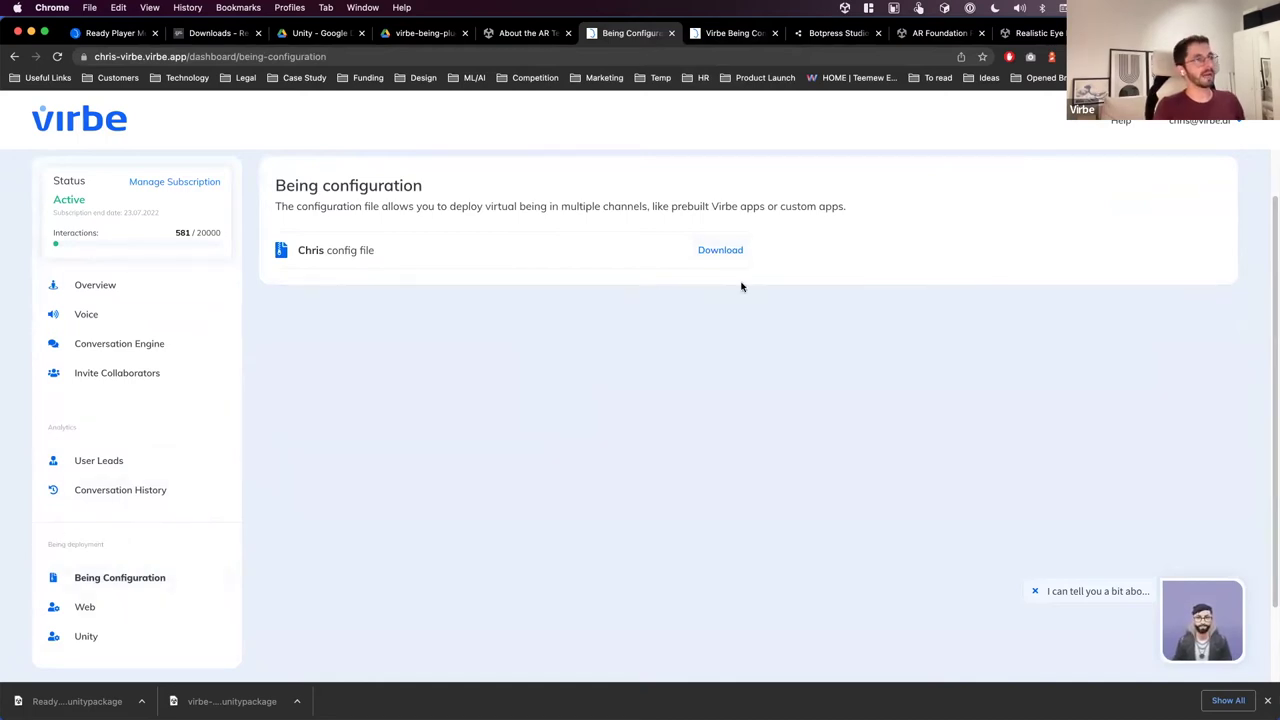
click(716, 250)
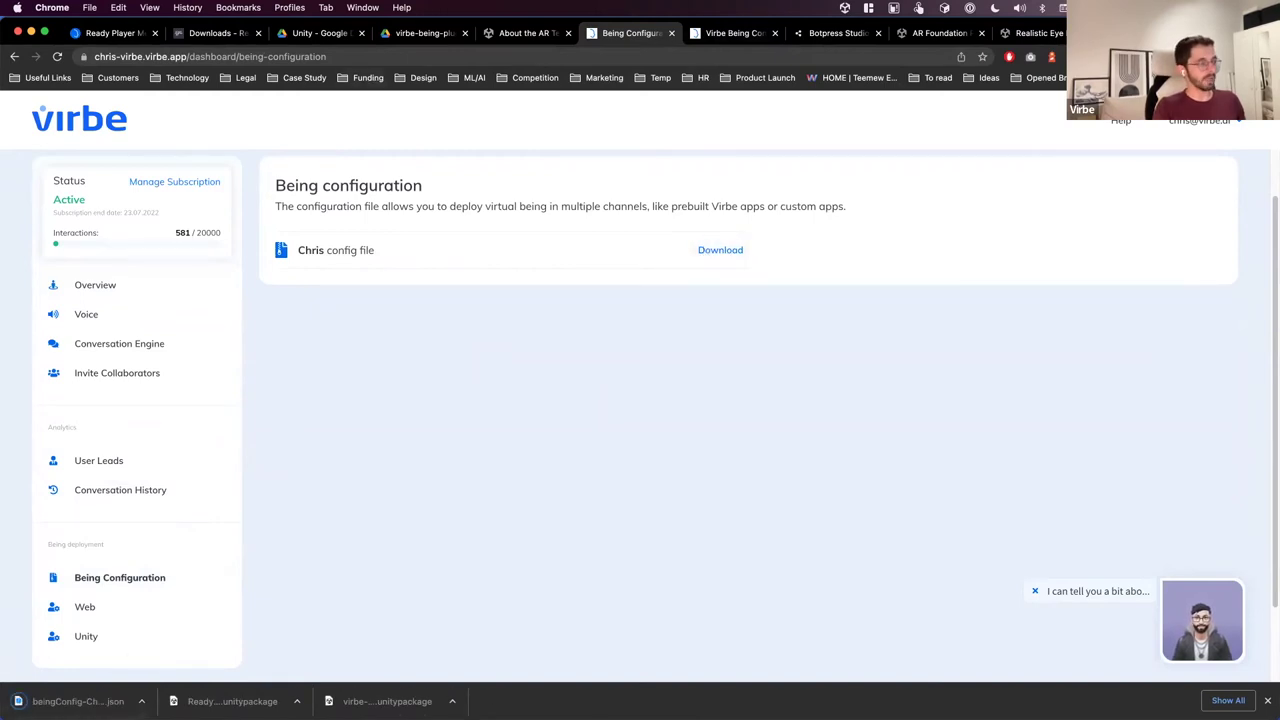
right_click(38, 697)
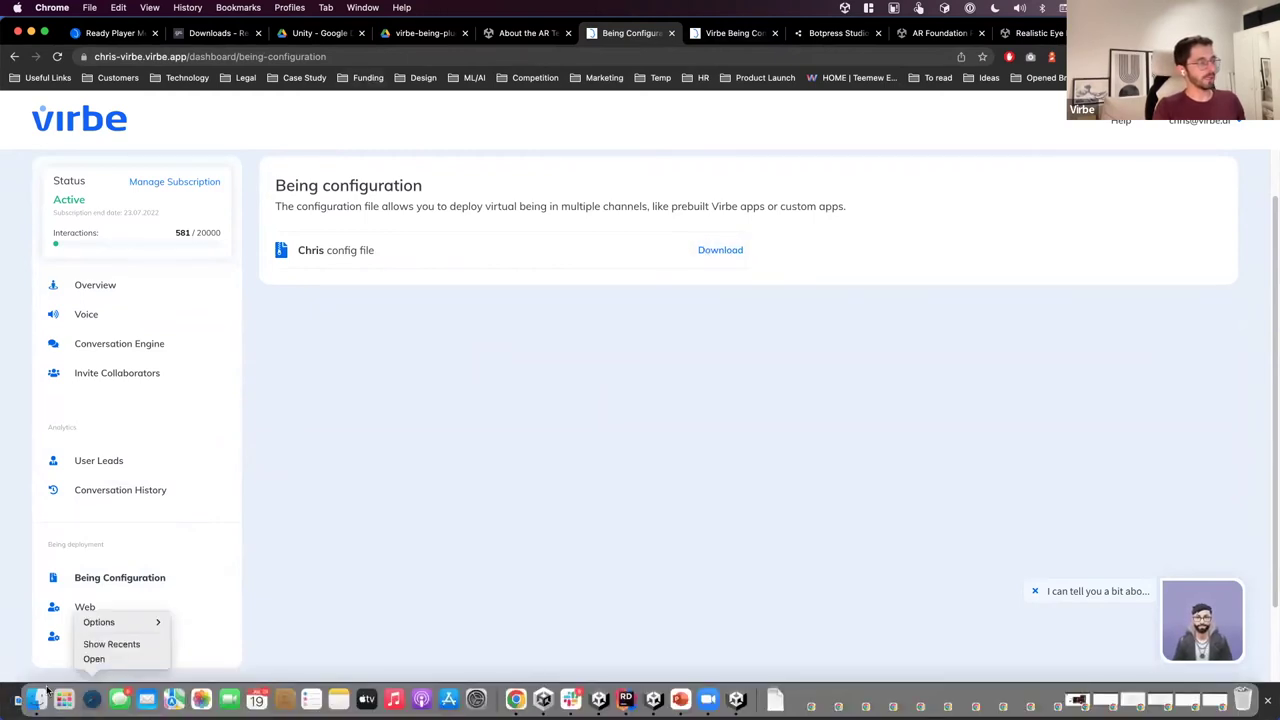
click(551, 505)
key(super+Tab)
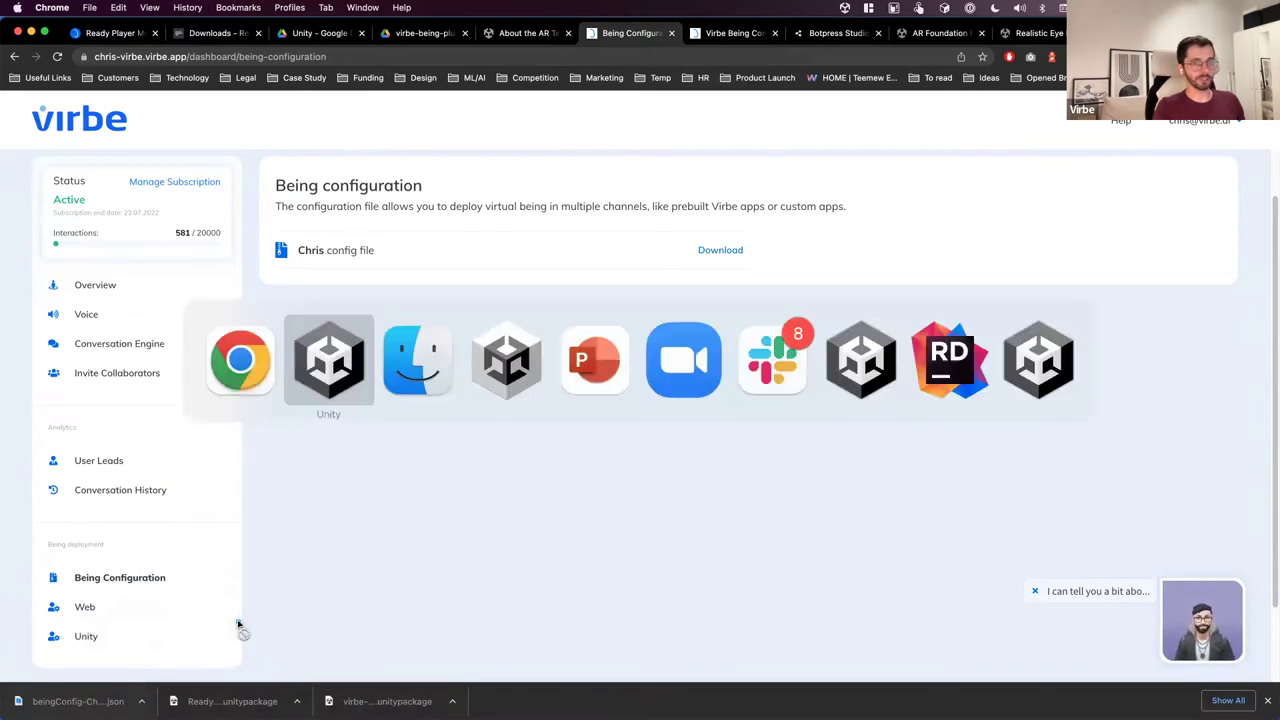
Import the beingConfig JSON into Assets/Resources and assign it as VirbeBeingRPM's Being Config Json
drag(233, 525, 55, 665)
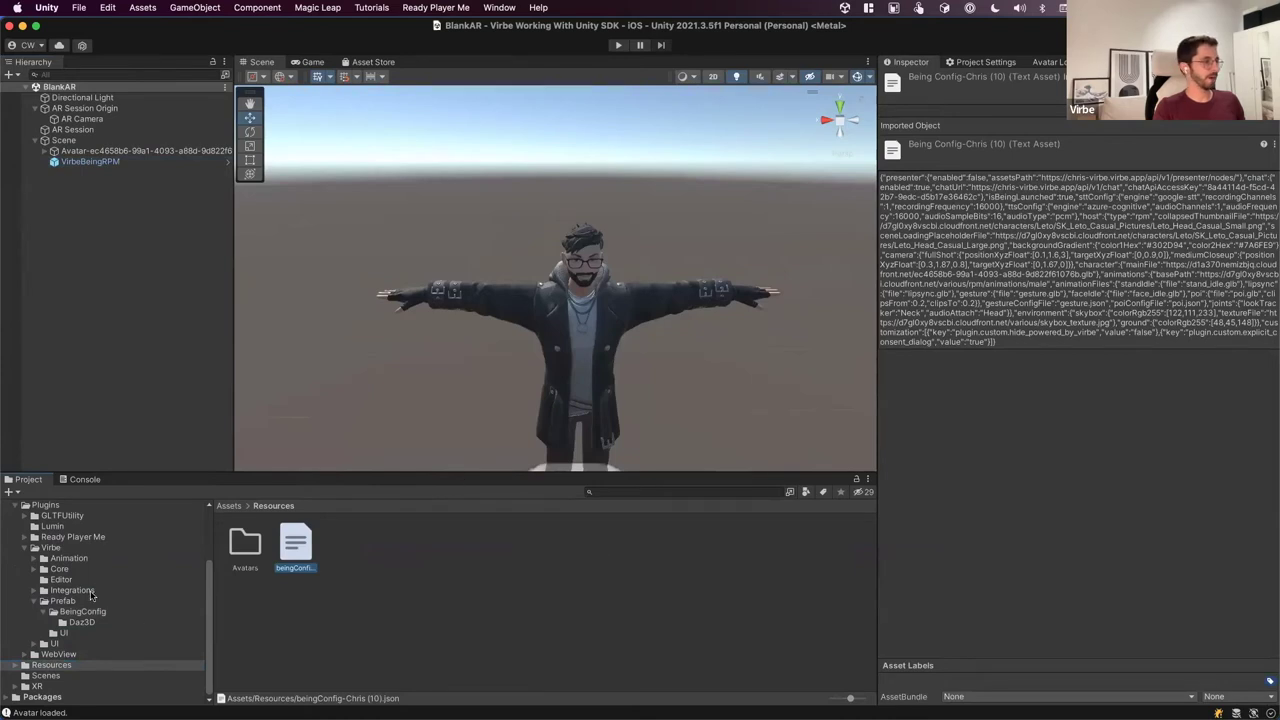
click(91, 164)
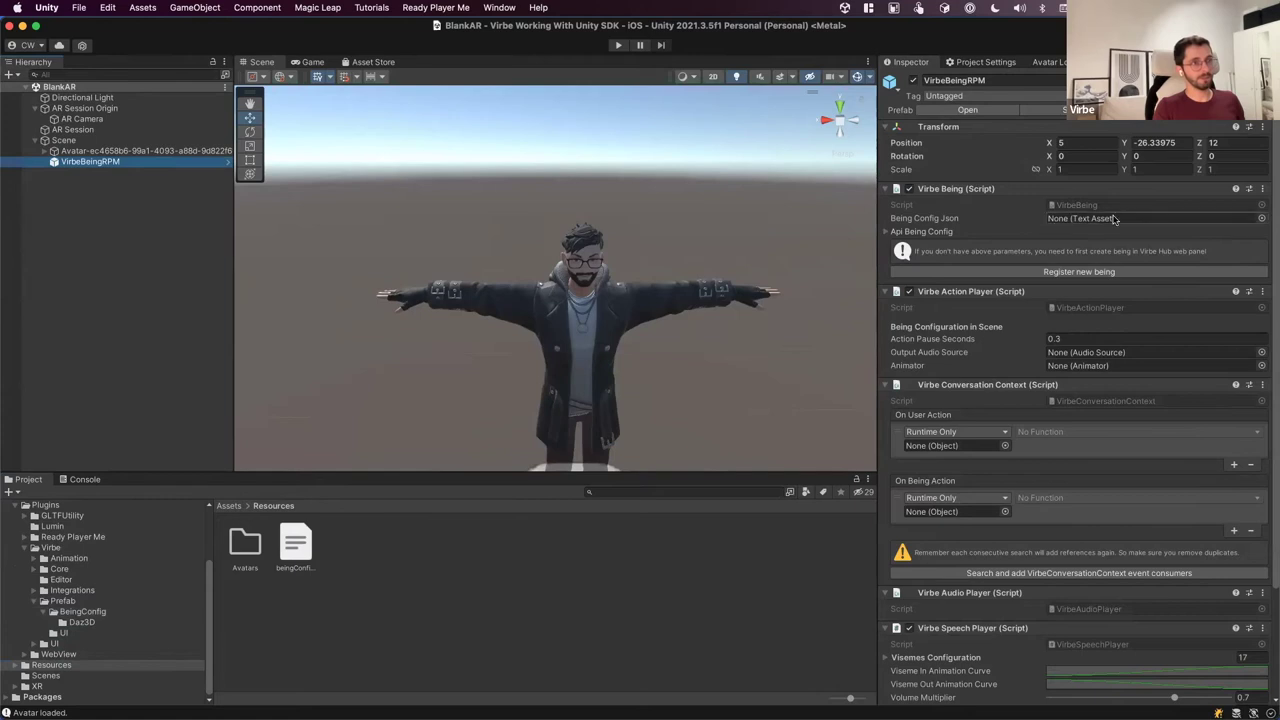
drag(295, 545, 1066, 224)
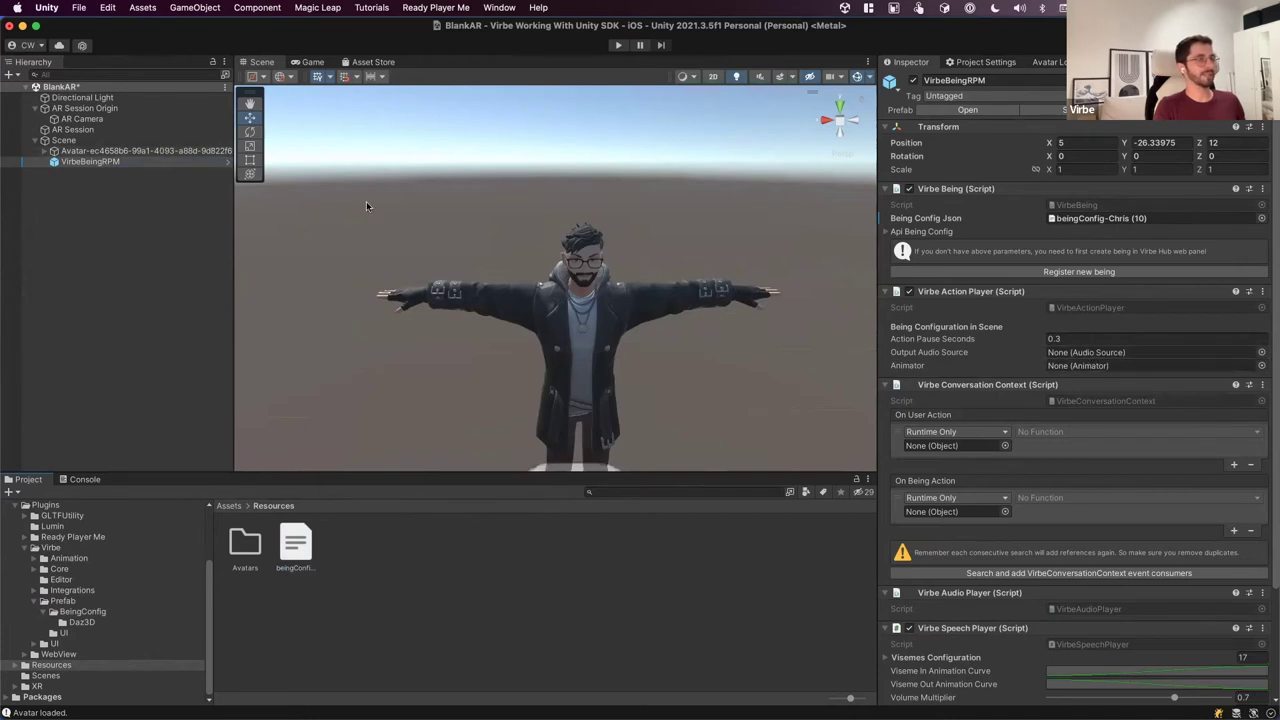
Add an Audio Source component to the RPM avatar object via an 'Aud' search
click(178, 151)
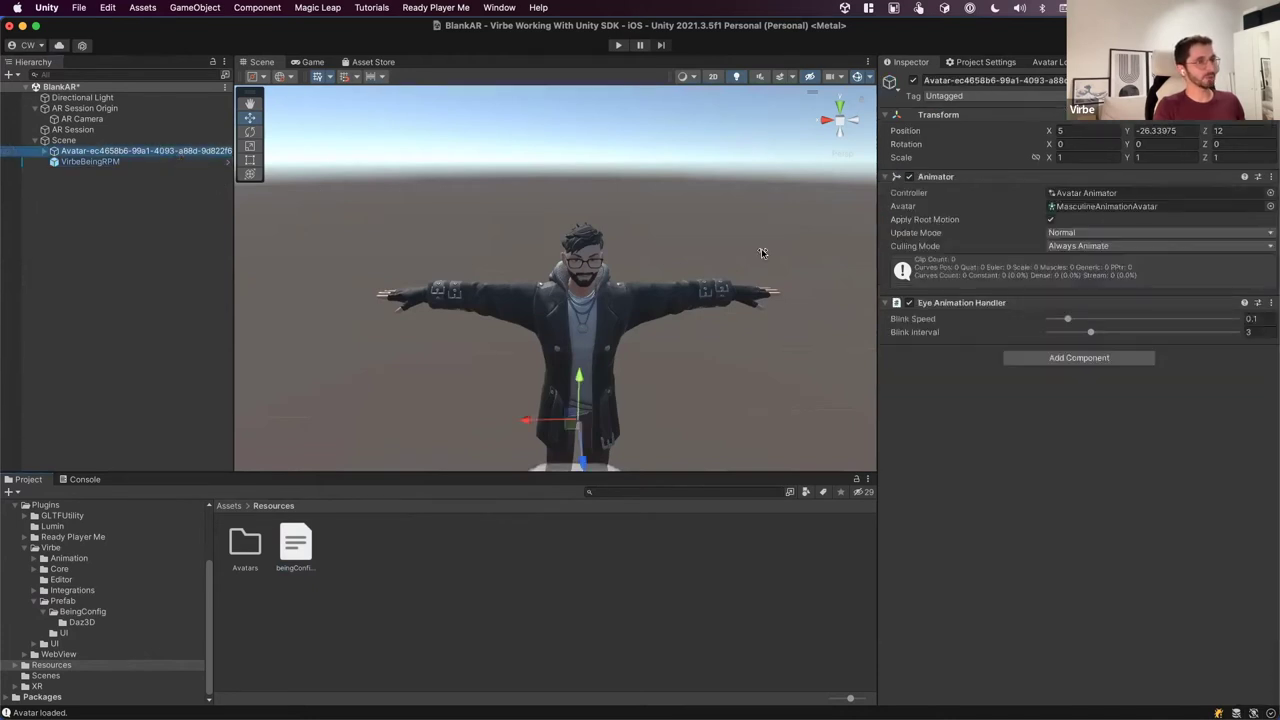
click(1055, 359)
text(Audio)
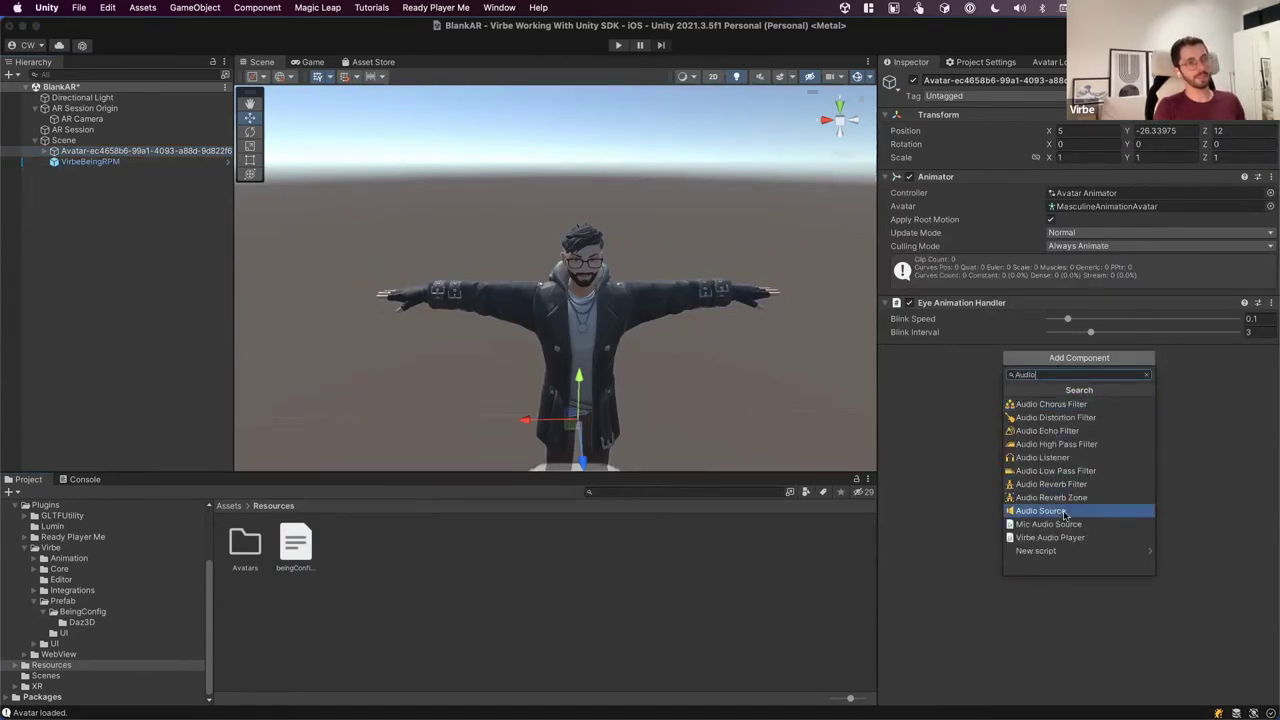
click(1062, 511)
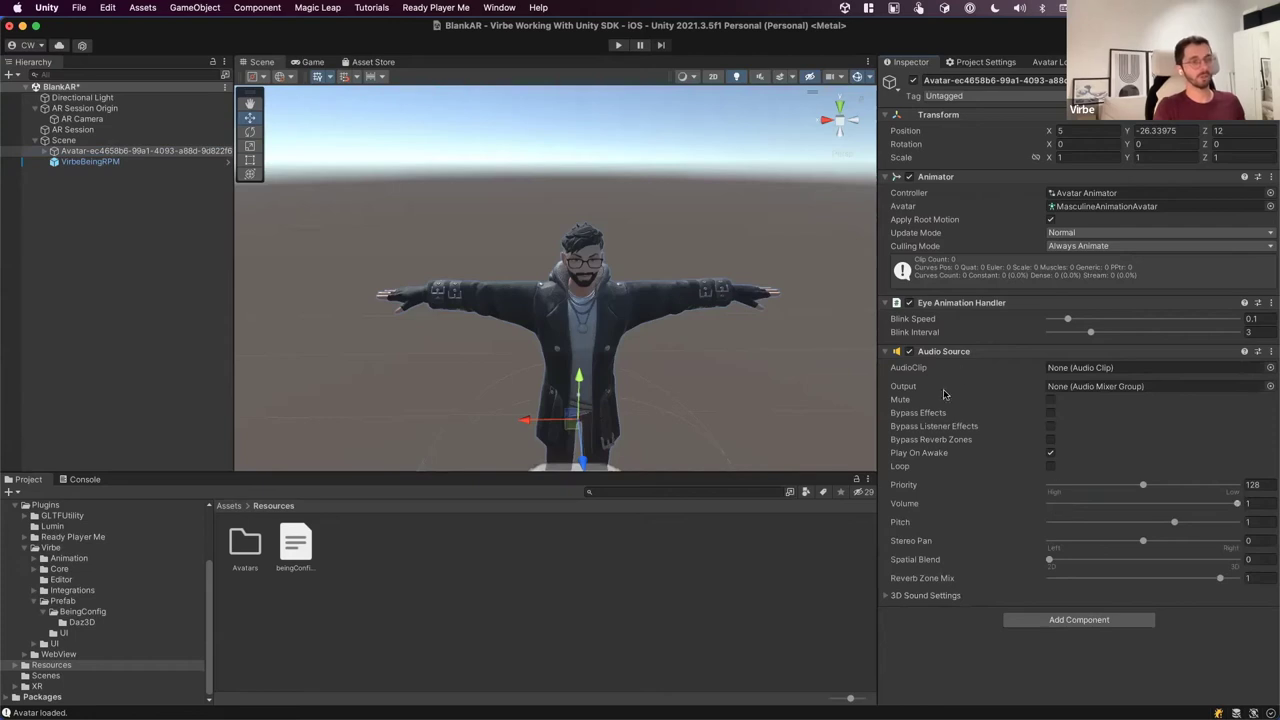
drag(985, 351, 984, 300)
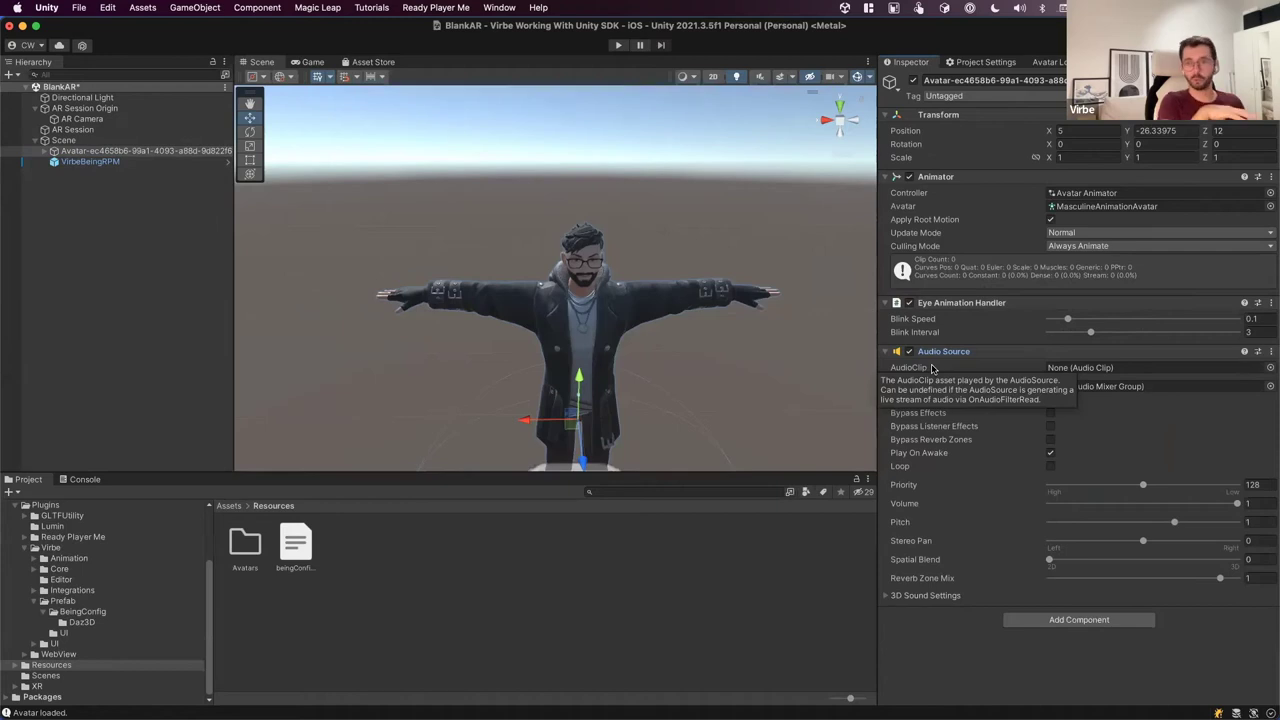
Assign the avatar as the Virbe Action Player's Output Audio Source and Animator
click(132, 161)
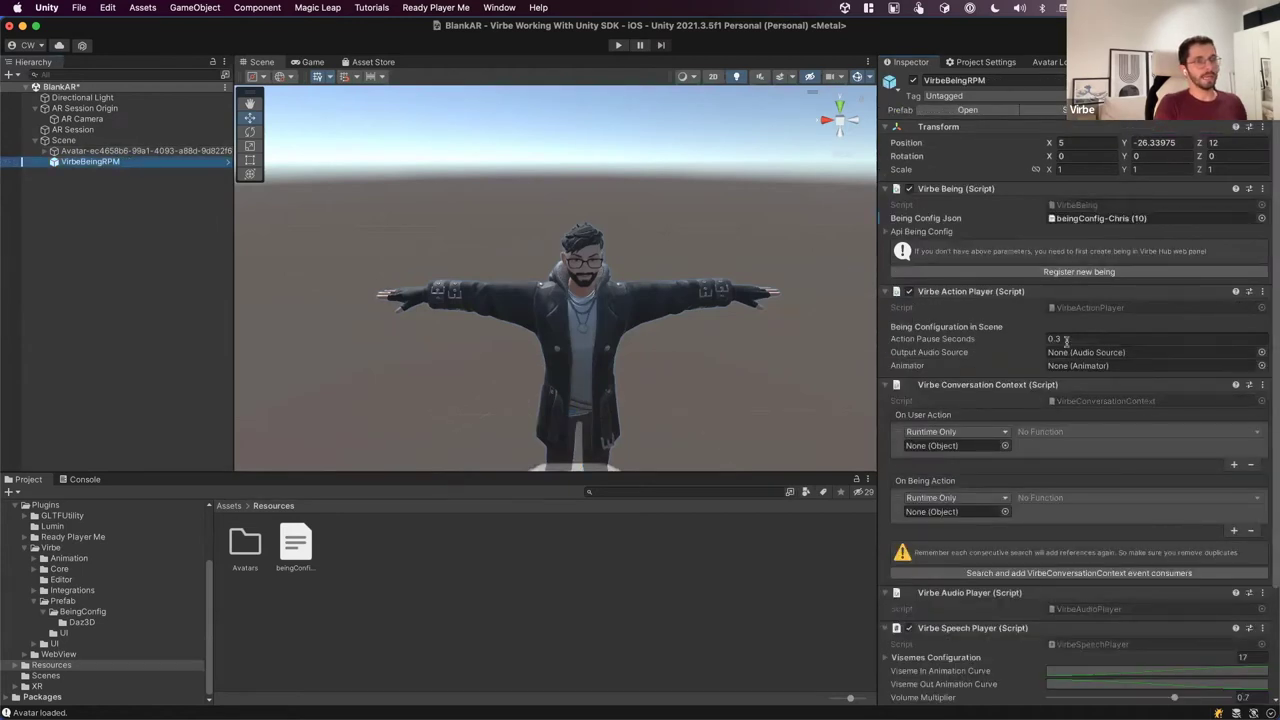
drag(130, 151, 1074, 359)
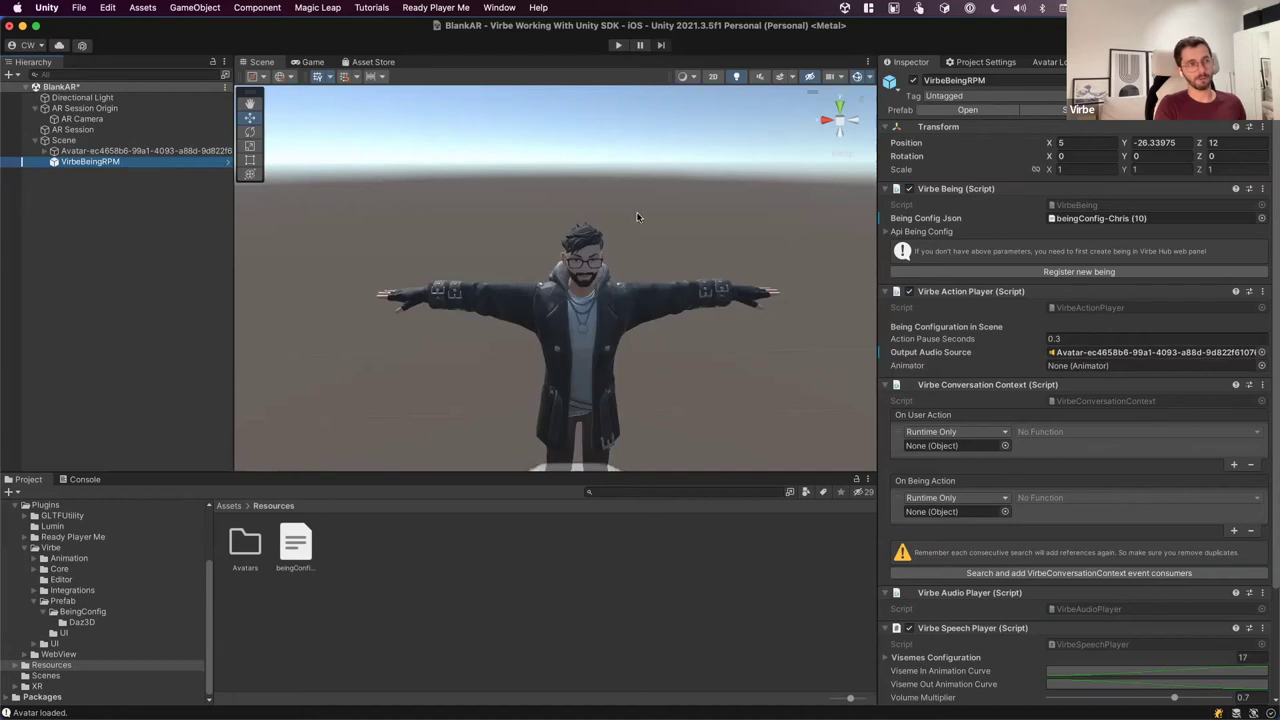
drag(104, 155, 1078, 371)
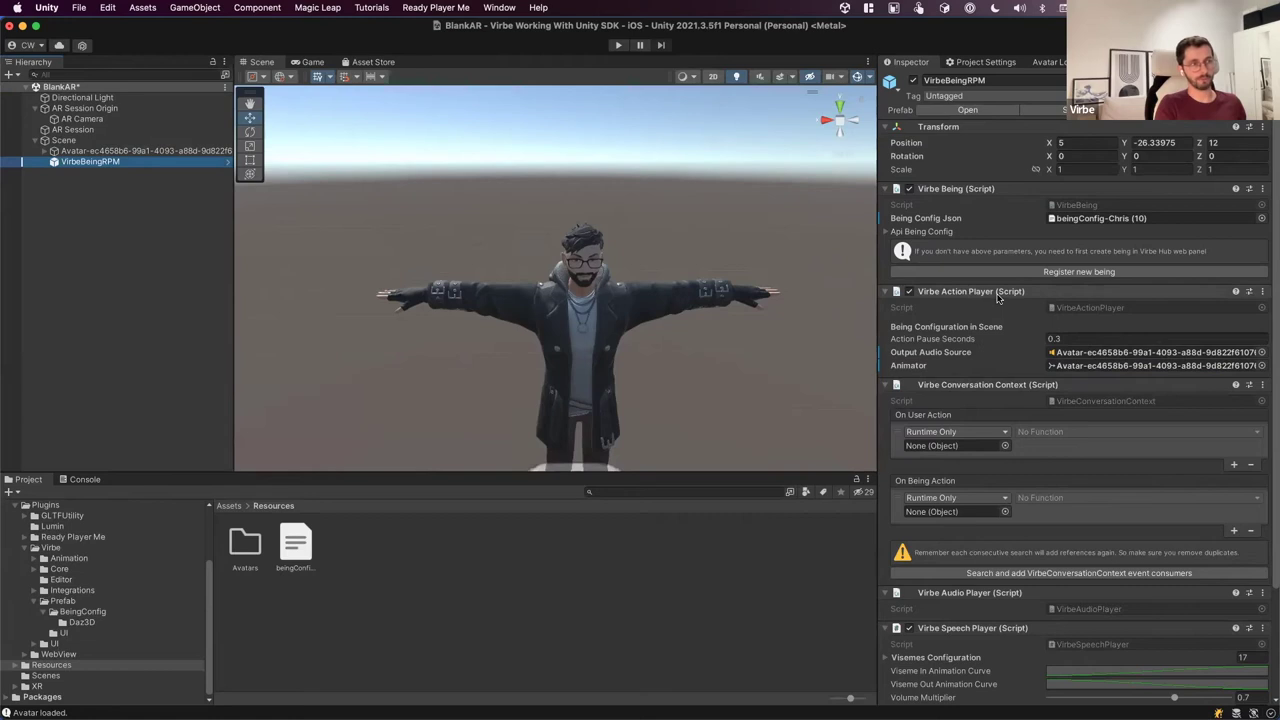
click(135, 153)
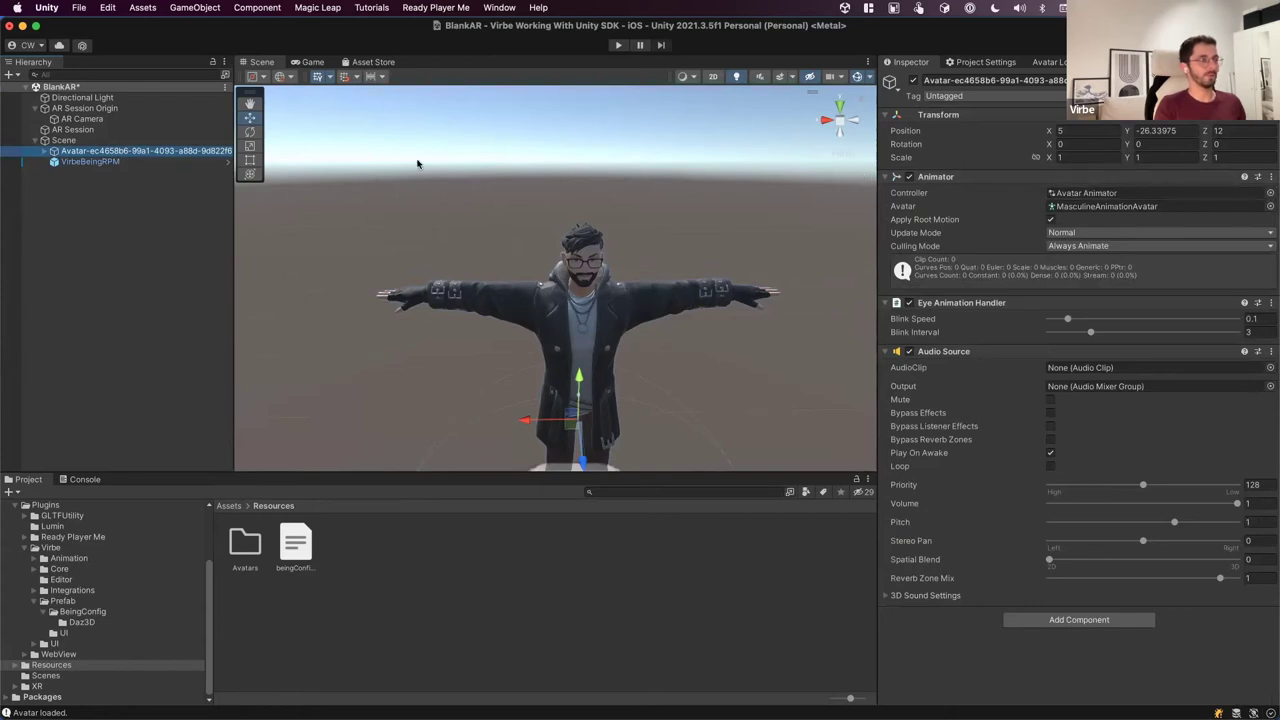
Set the avatar's Animator Controller to informal_RPM_Male_Controller from the RPM_Male folder
click(170, 165)
click(181, 154)
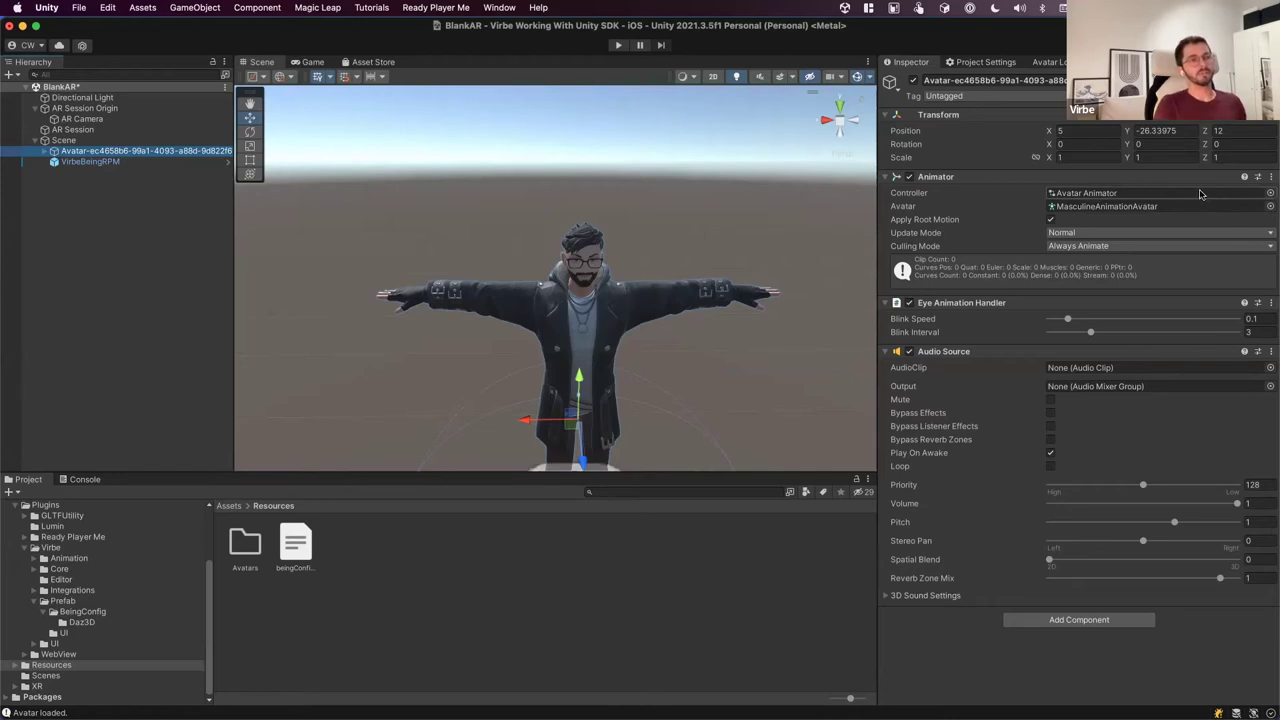
click(1269, 194)
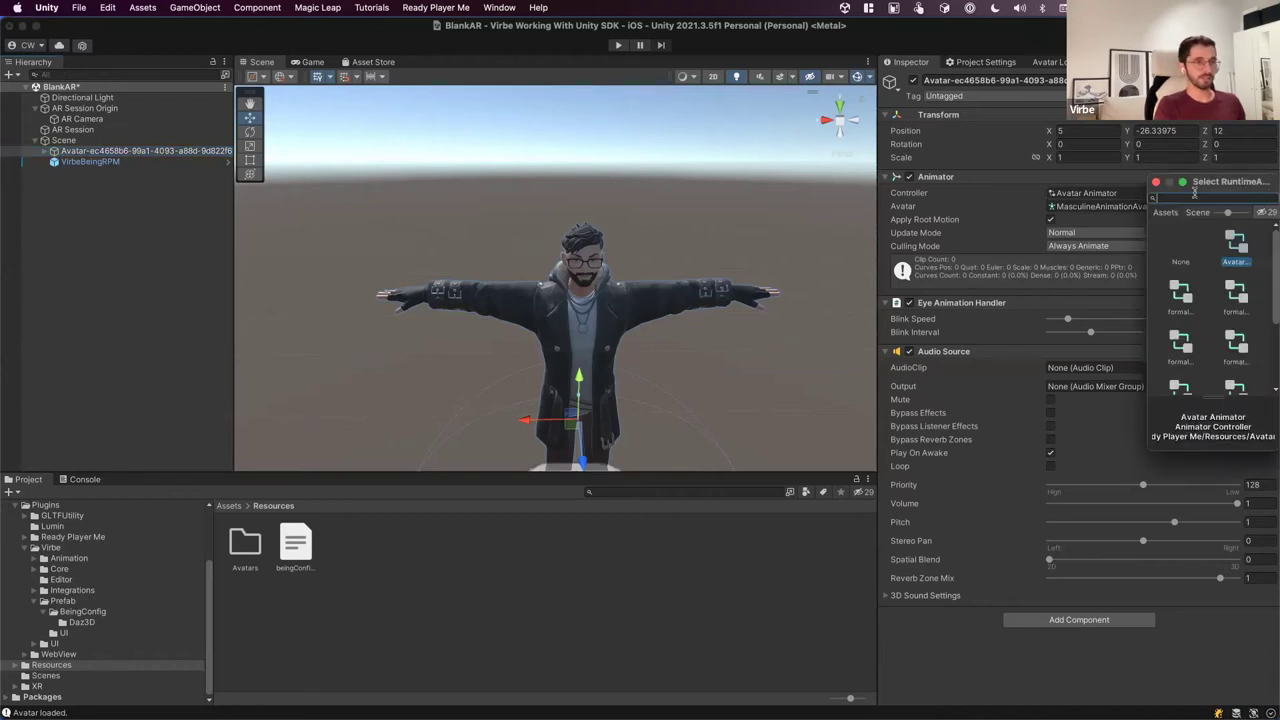
click(1156, 182)
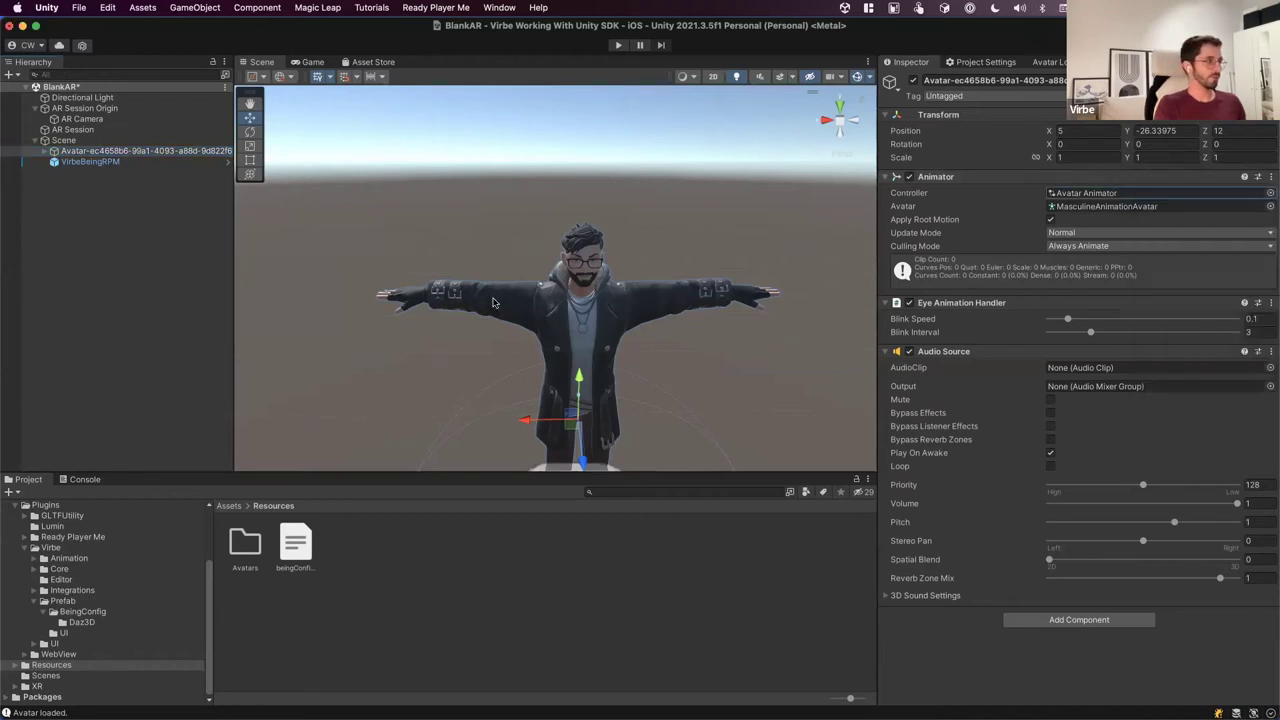
click(34, 560)
click(43, 601)
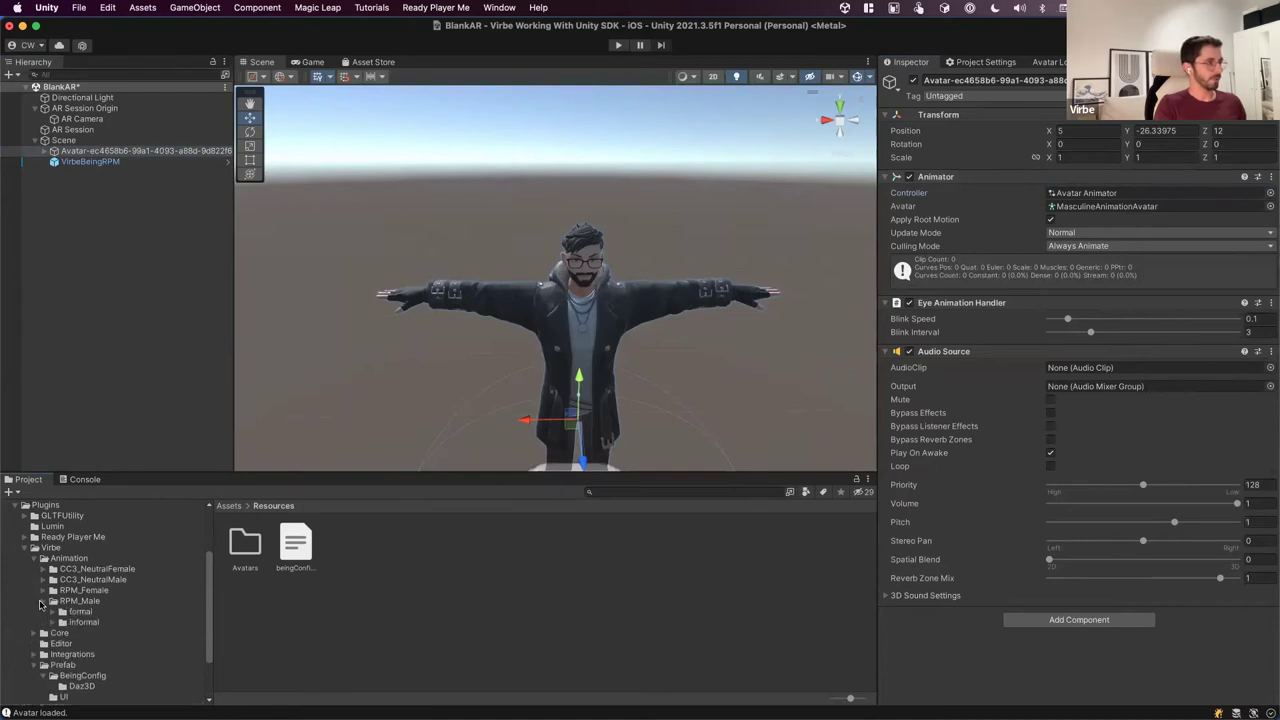
click(55, 612)
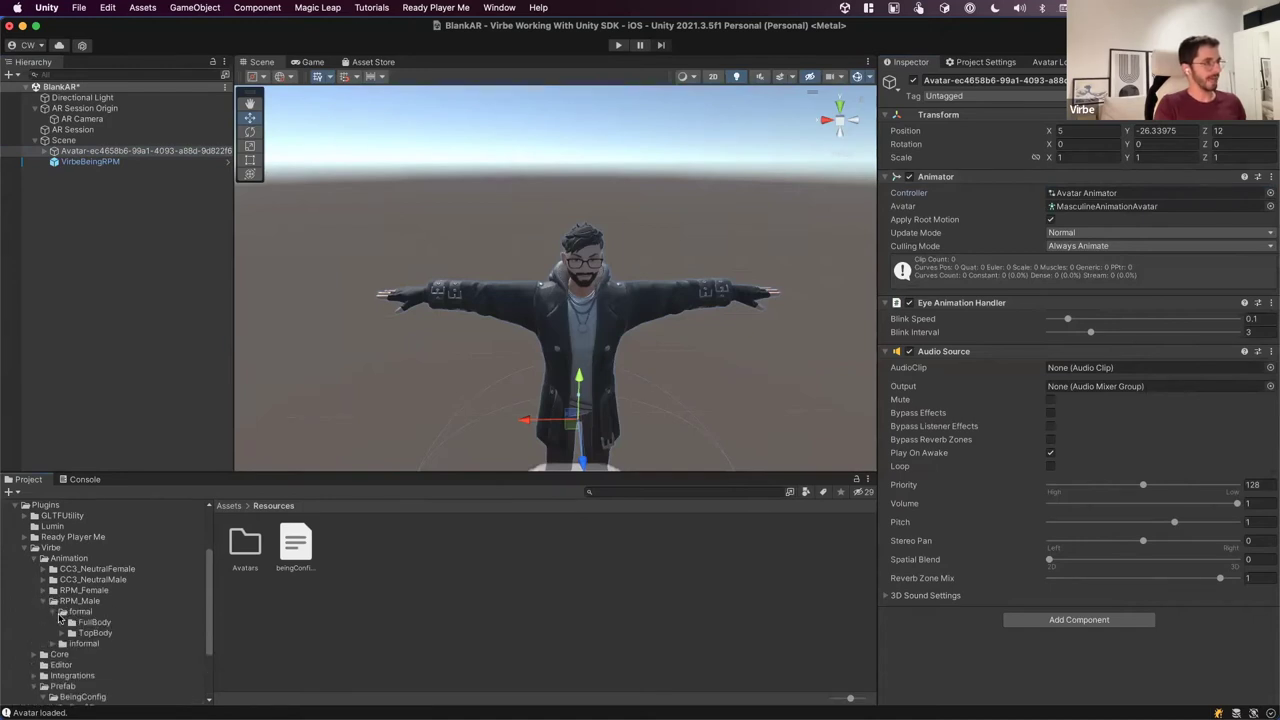
click(63, 622)
click(73, 601)
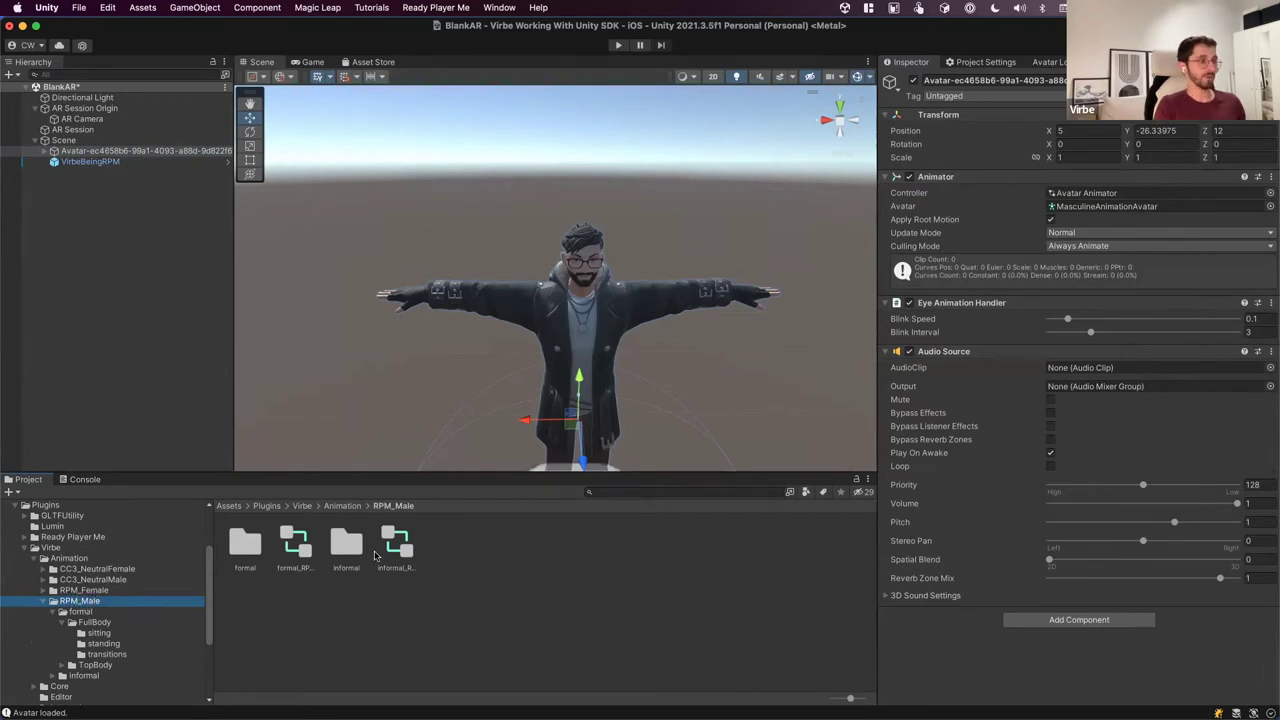
drag(400, 556, 1075, 195)
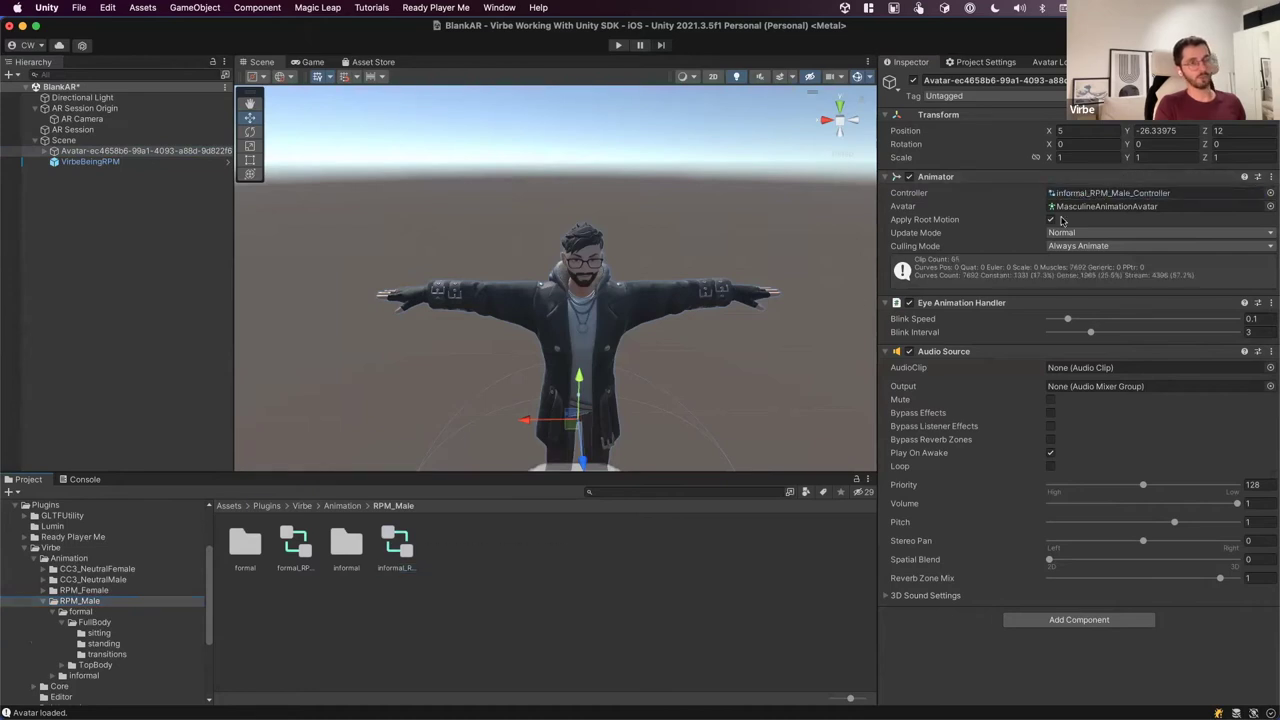
Save the scene, enter Play mode and check the Console messages
key(super+s)
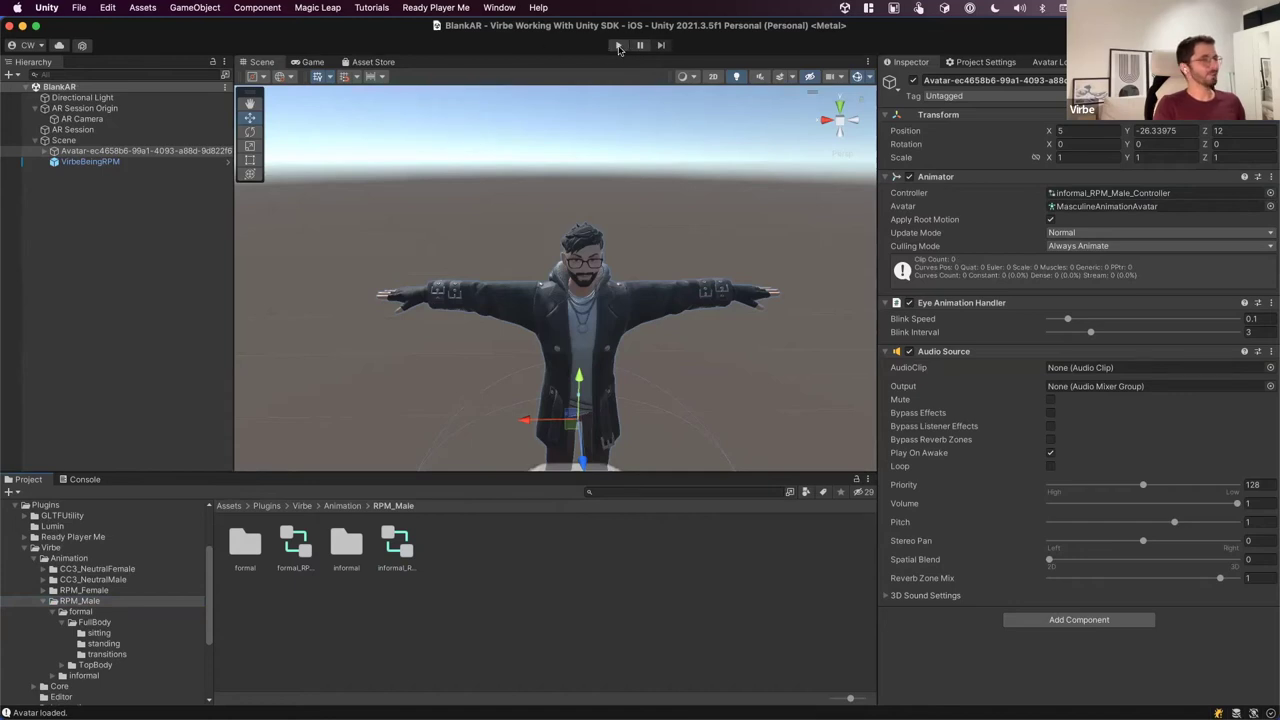
click(617, 44)
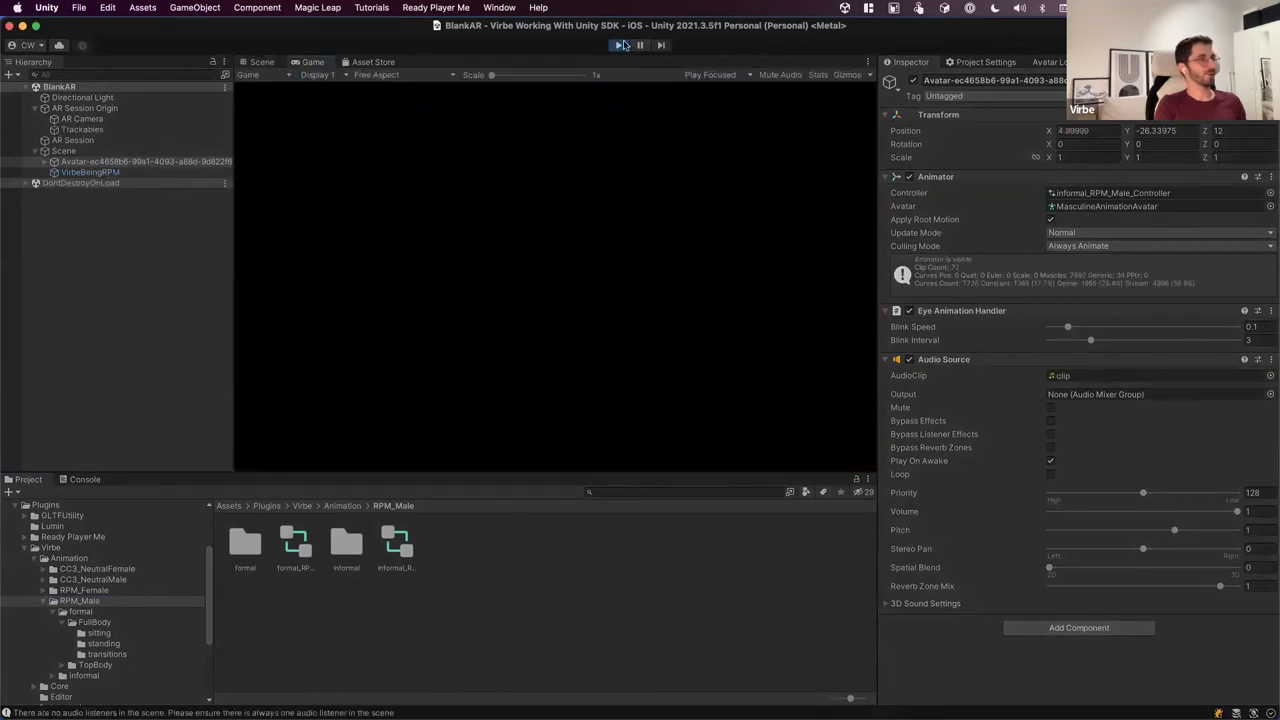
click(128, 710)
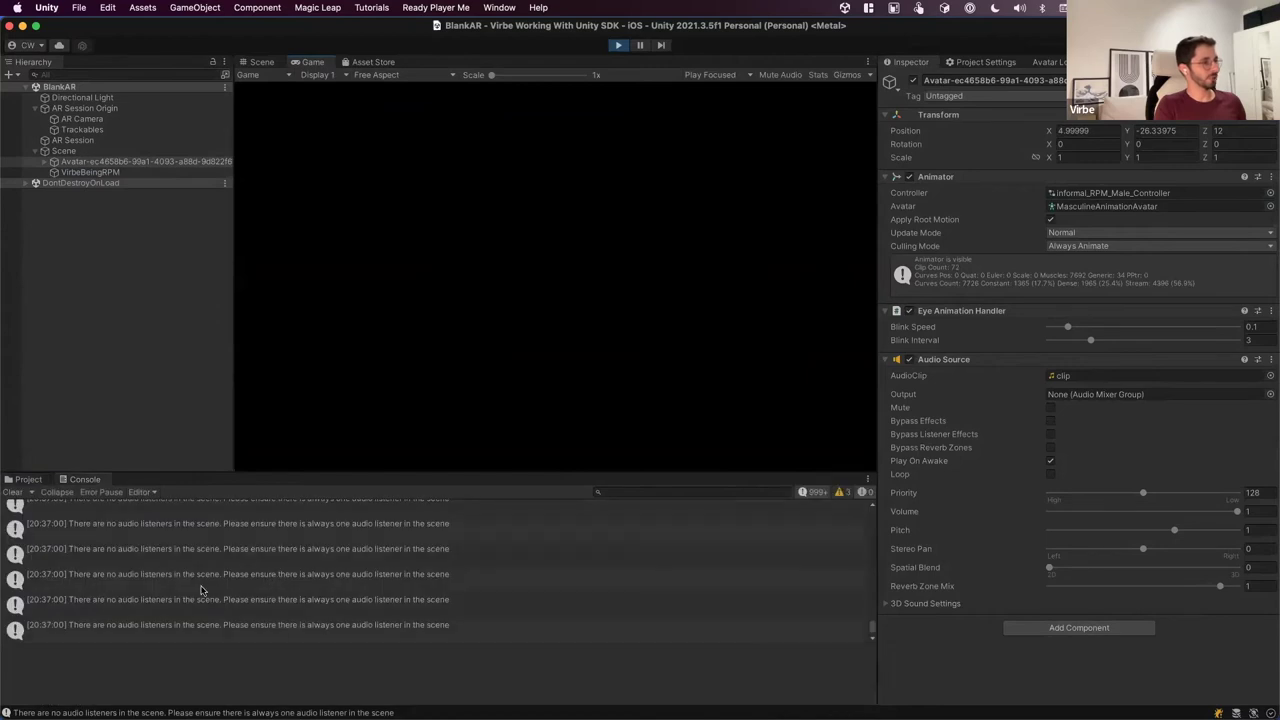
Stop Play mode and add an Audio Listener component to the AR Camera
click(617, 44)
click(531, 111)
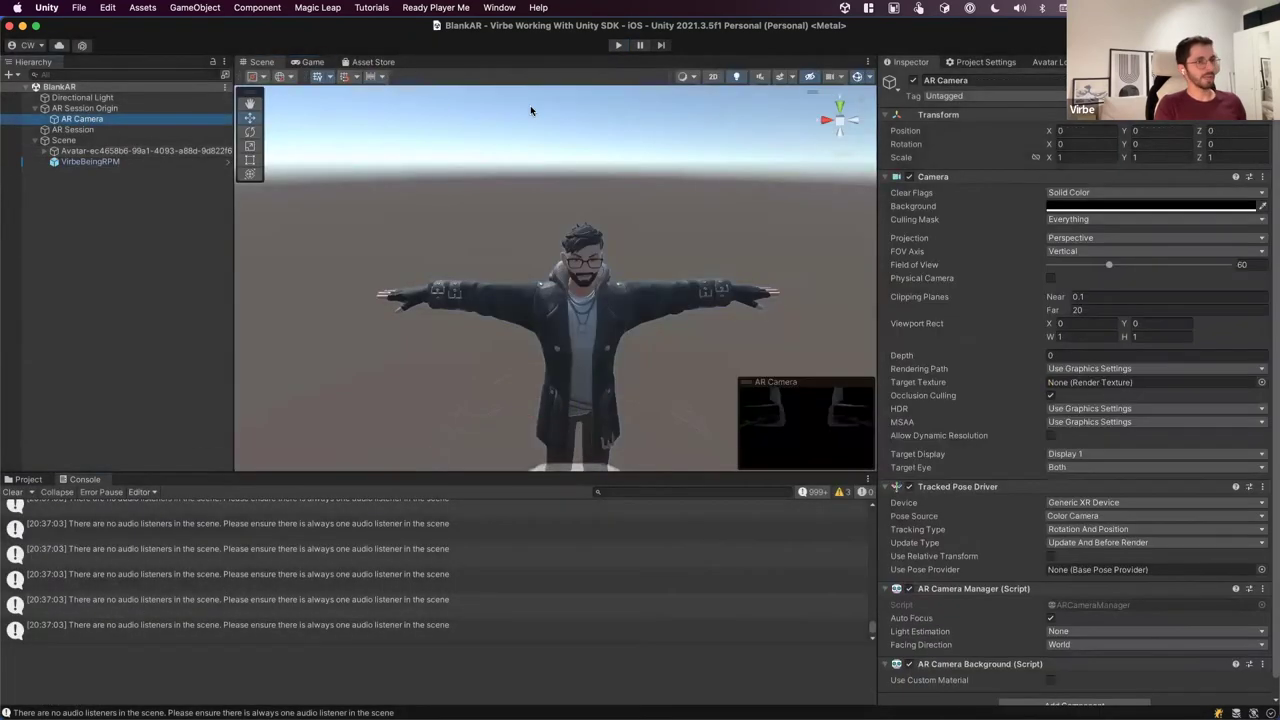
scroll(963, 460, down, 1)
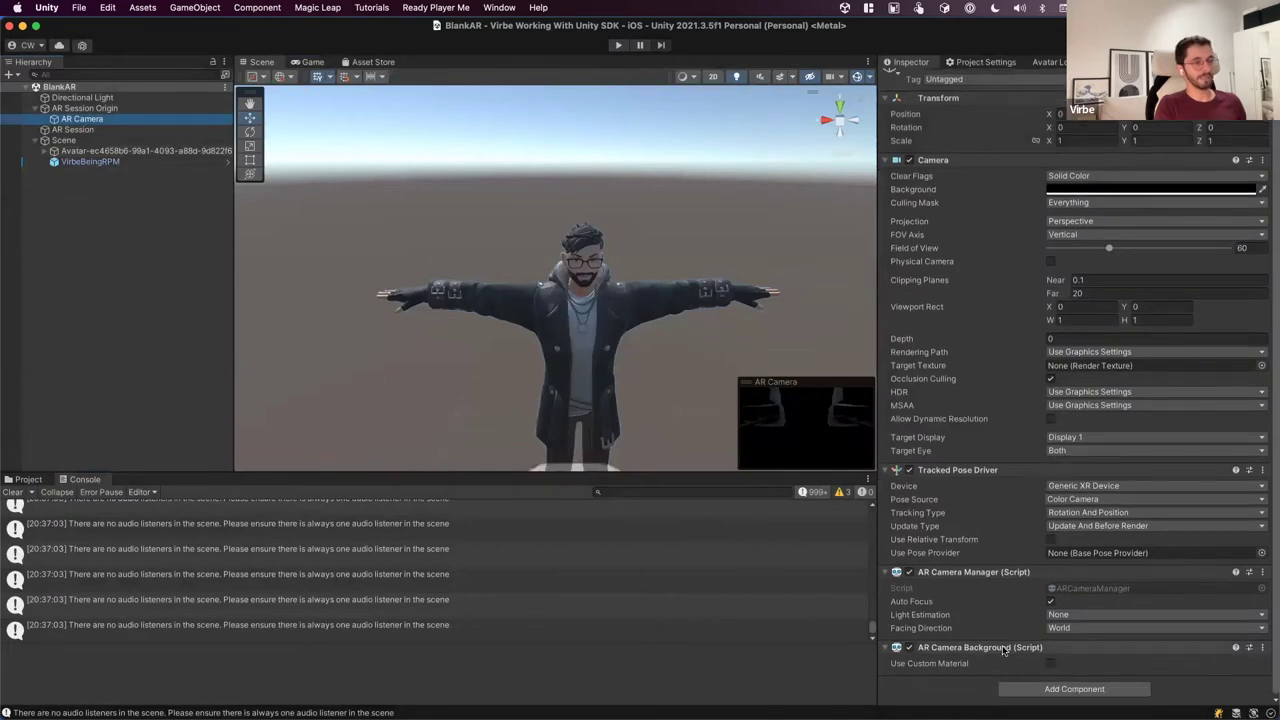
click(1060, 689)
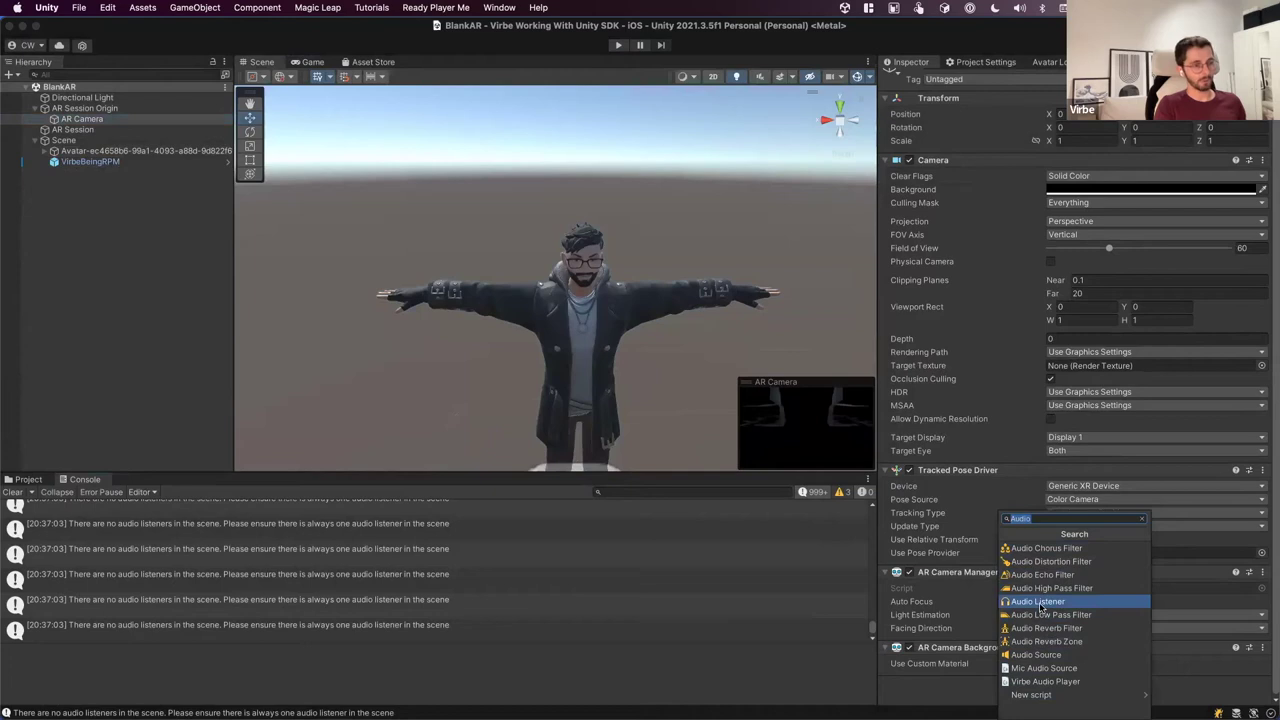
click(1040, 602)
scroll(925, 651, down, 1)
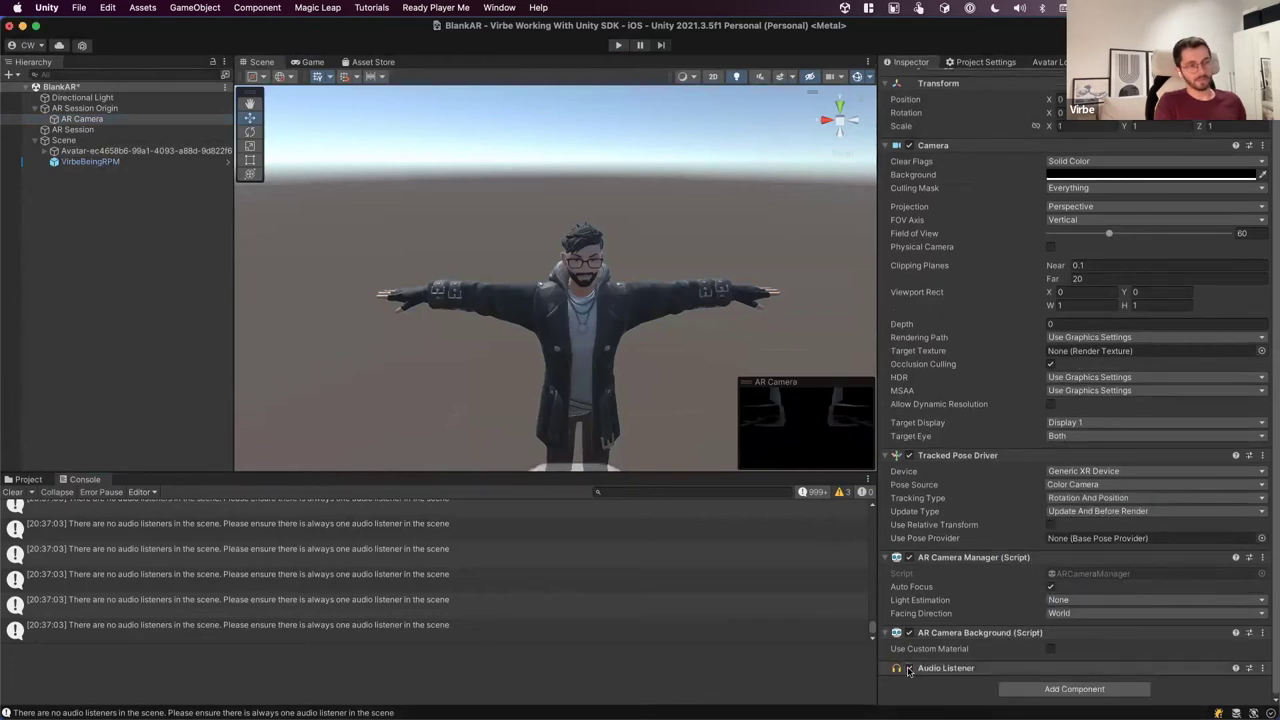
mouse_move(925, 651)
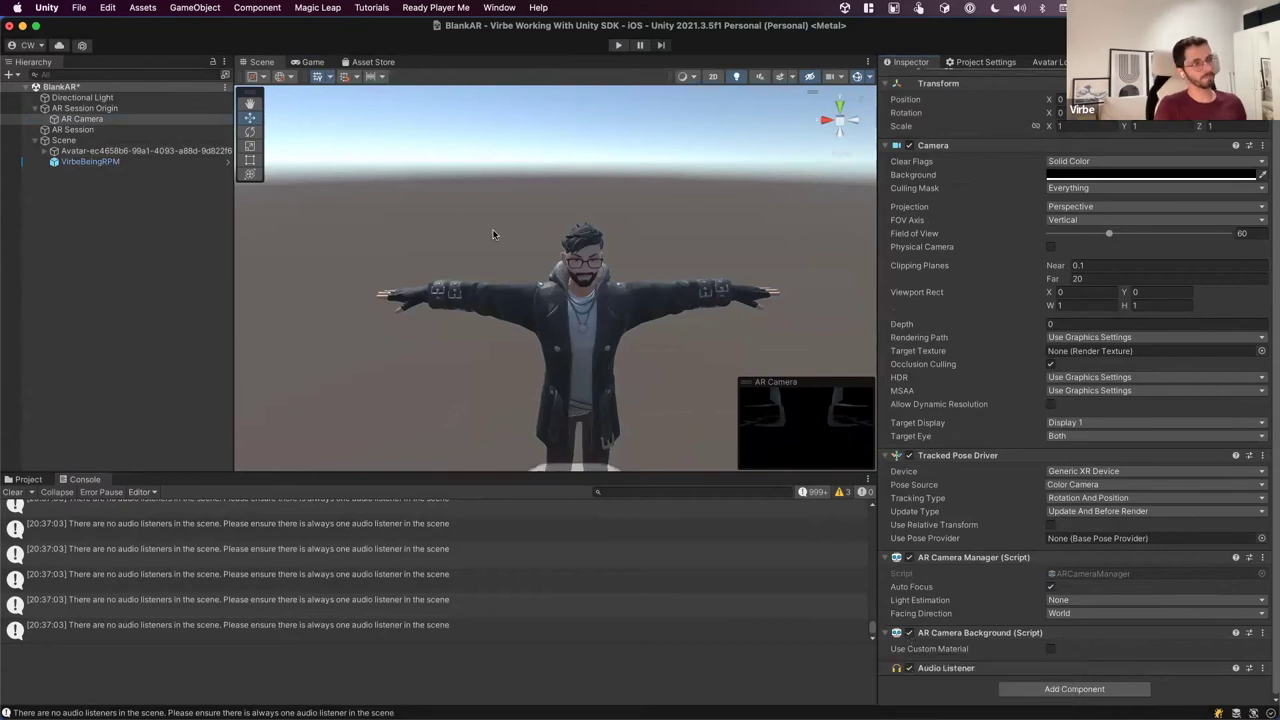
click(619, 45)
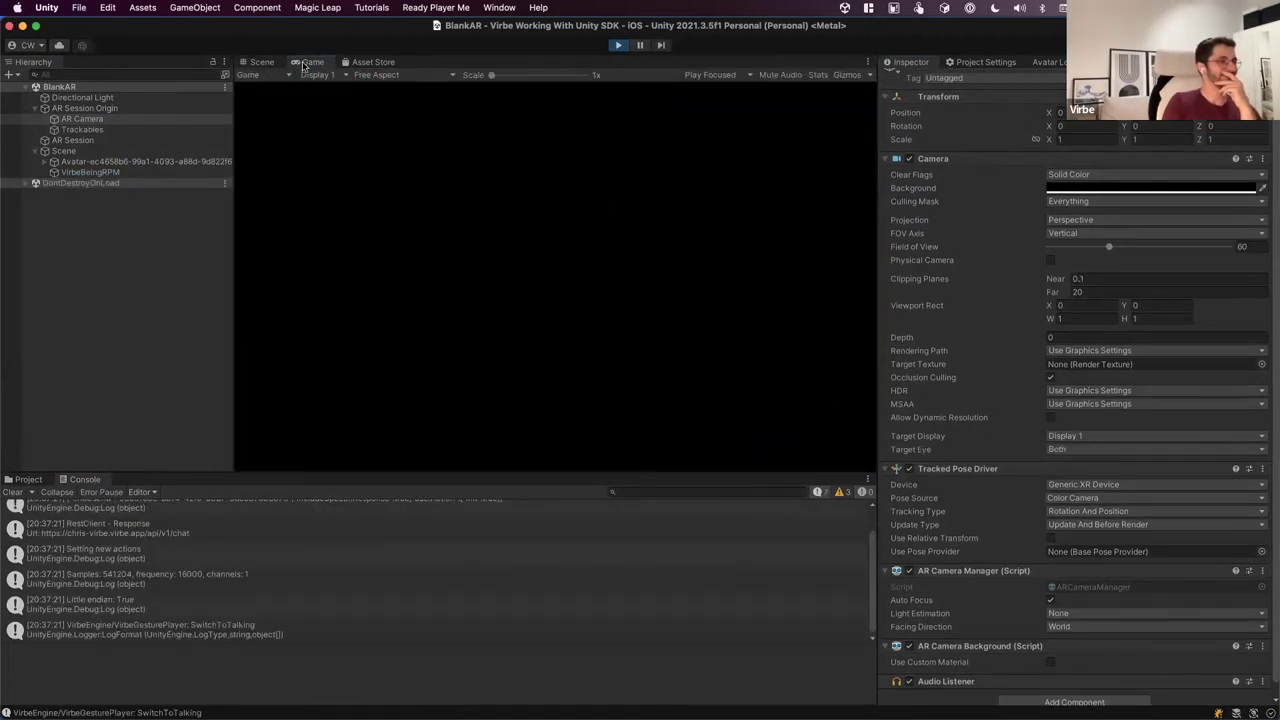
click(266, 62)
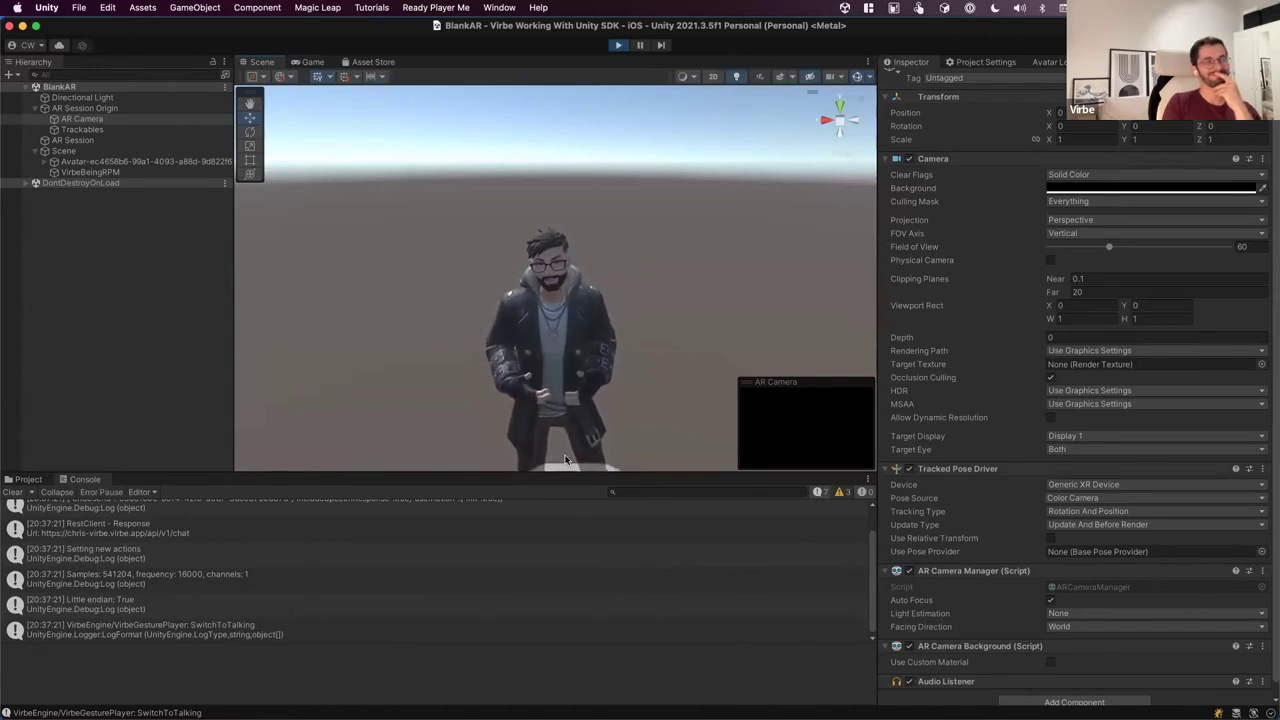
key(alt)
alt+drag(581, 342, 578, 337)
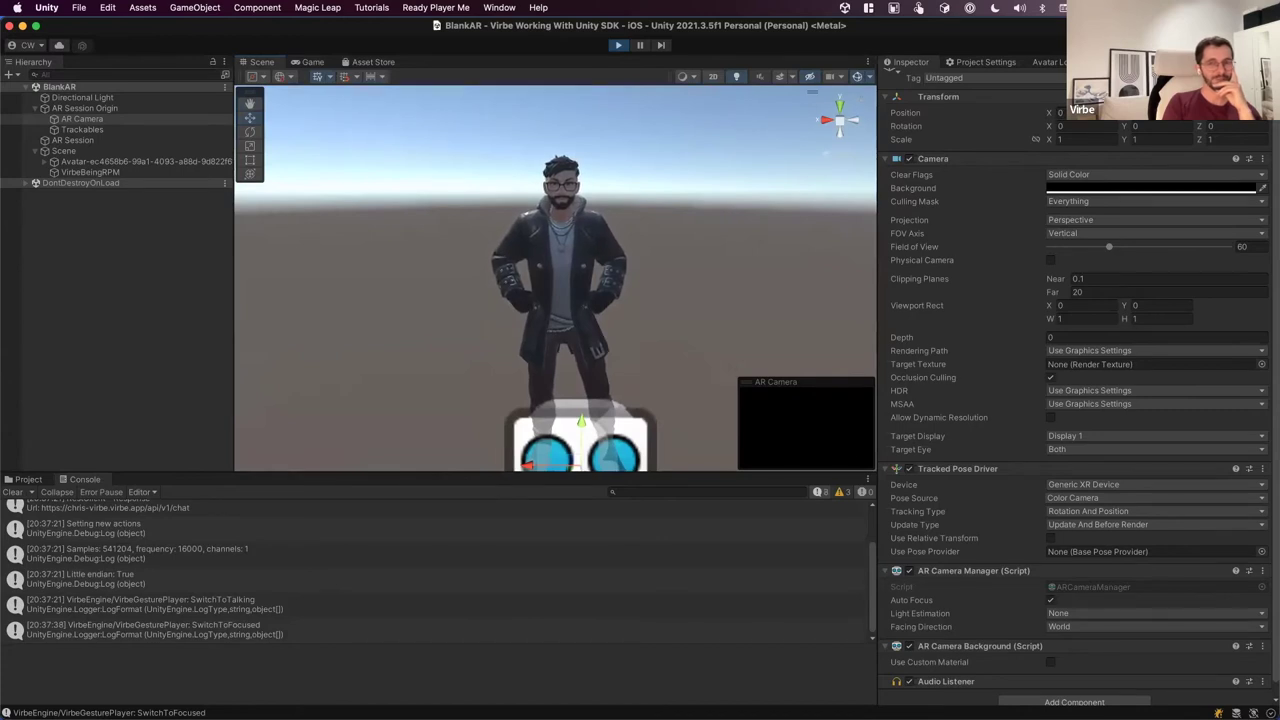
click(618, 46)
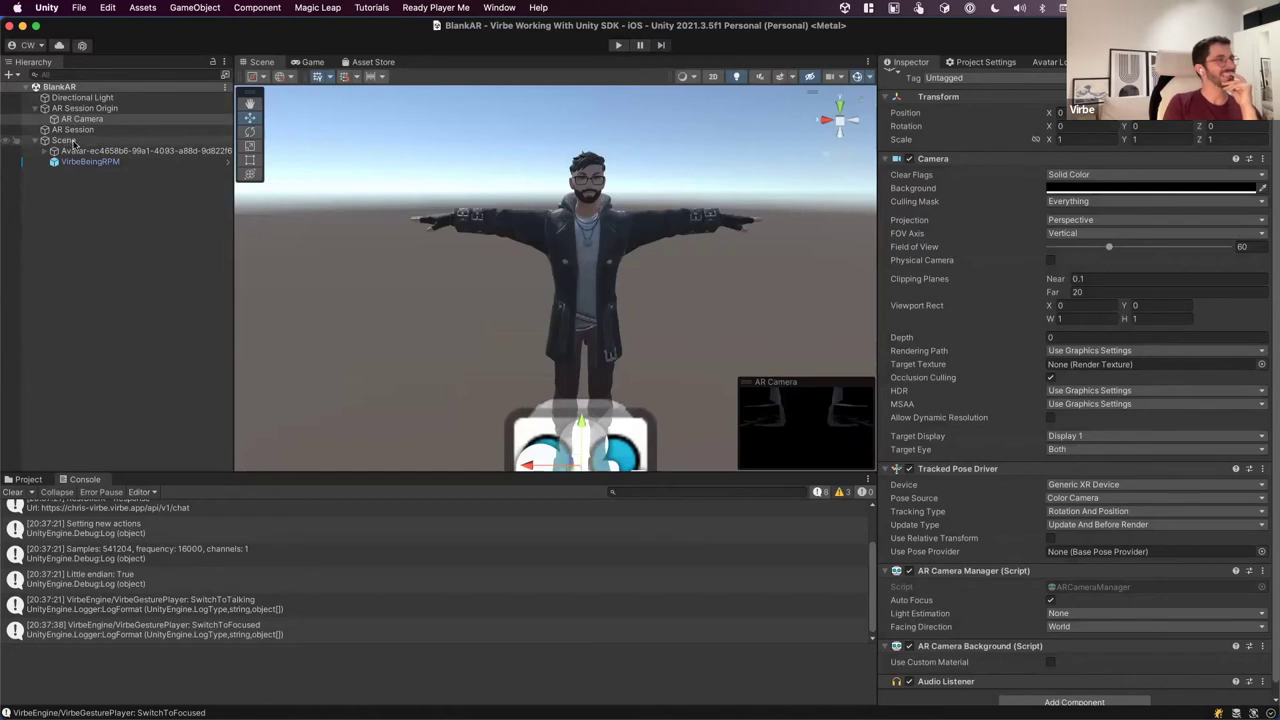
click(68, 141)
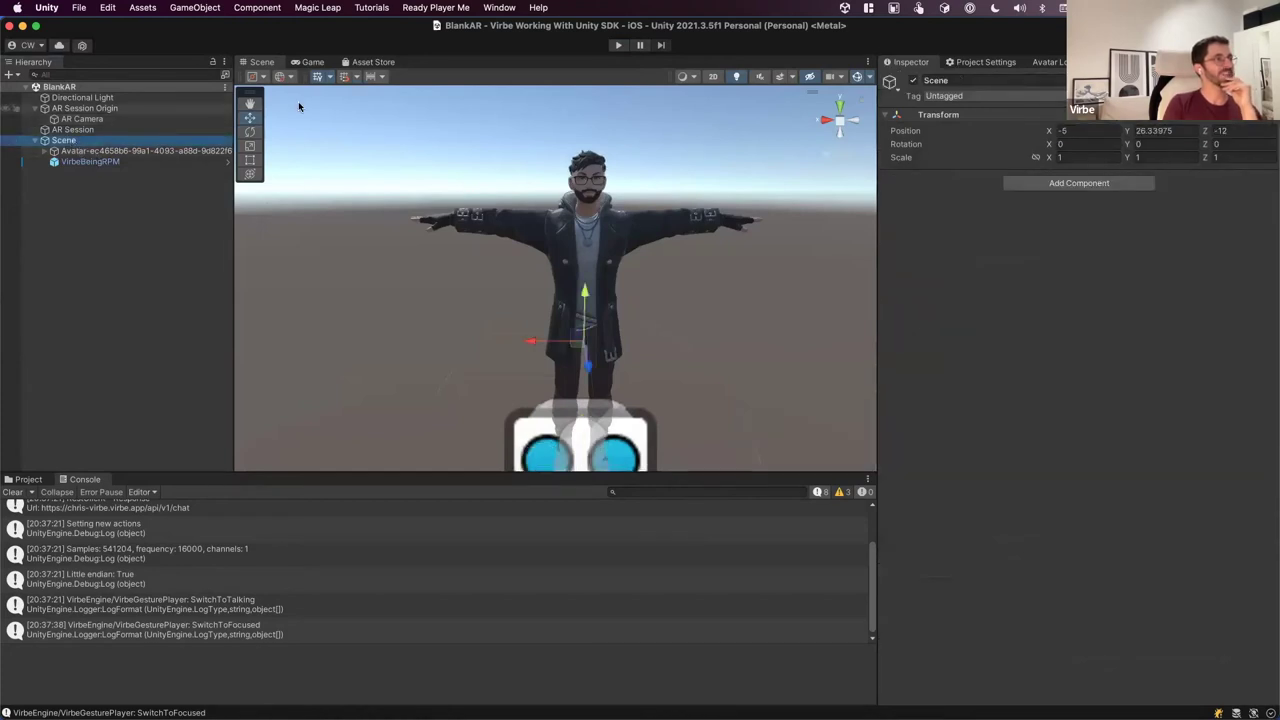
Run the scene in Play mode from the Game view and select the avatar
click(313, 62)
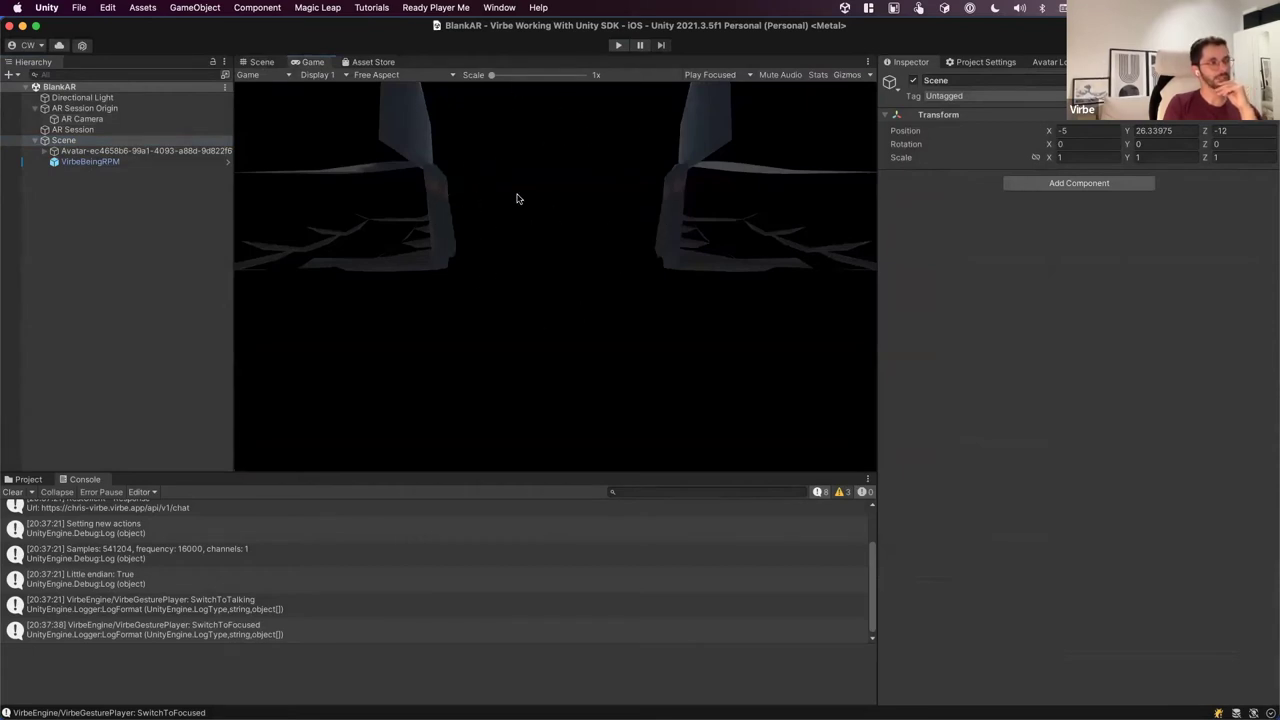
click(620, 46)
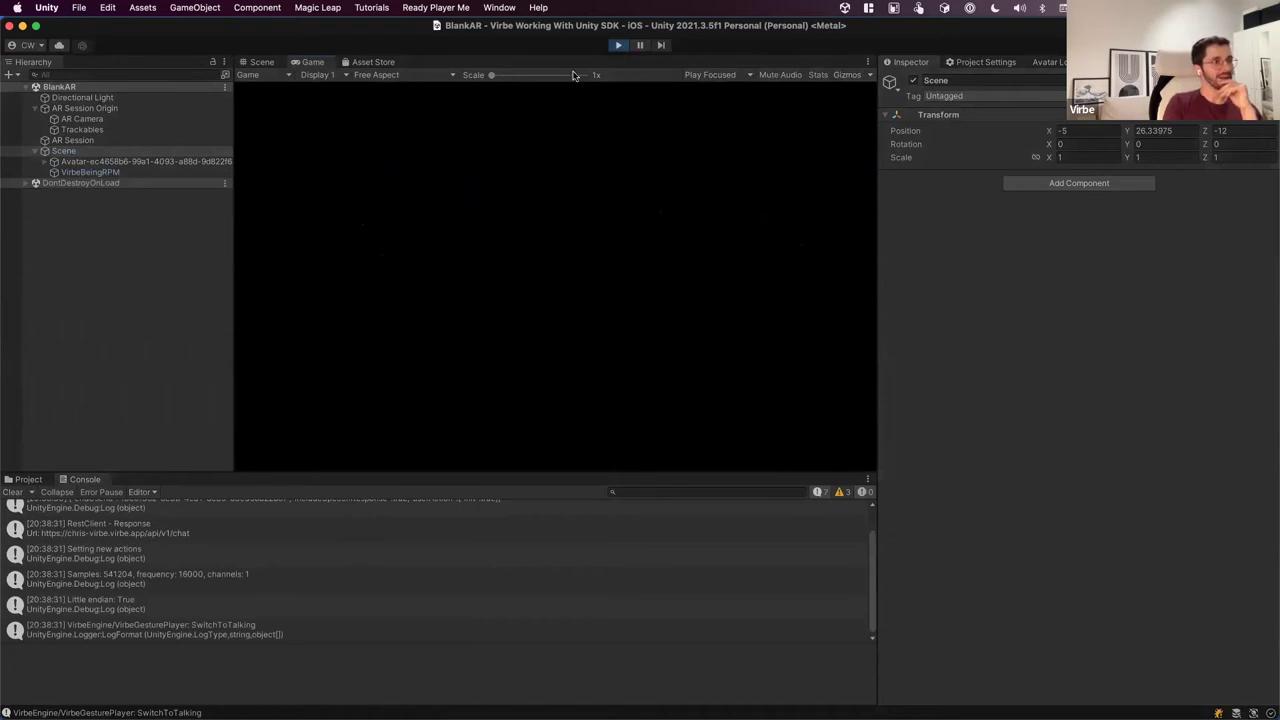
click(99, 162)
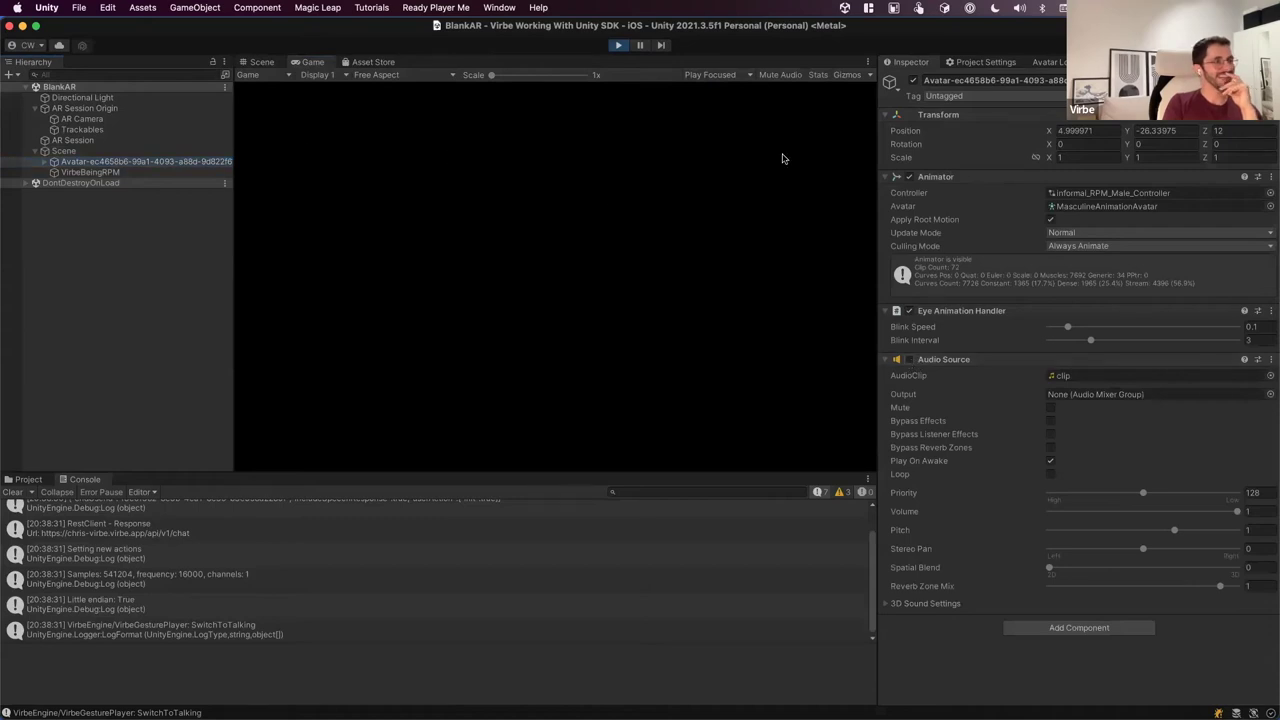
In the Scene view, select AR Camera and fly the view up to its gizmo
click(260, 63)
key(Up)
key(Up)
key(Up)
key(Up)
right_drag(469, 368, 539, 203)
click(136, 108)
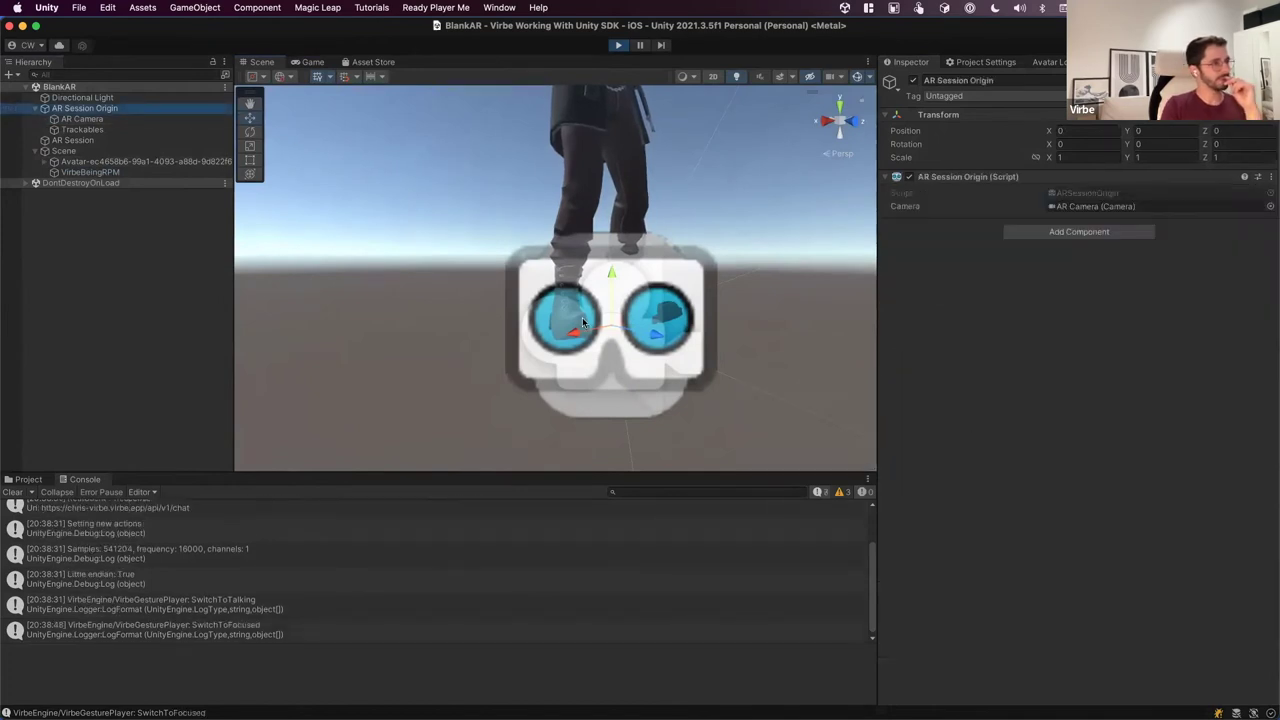
Test-frame the avatar by scrubbing AR Camera's position, reset Y and Z to 0, then stop Play
click(60, 119)
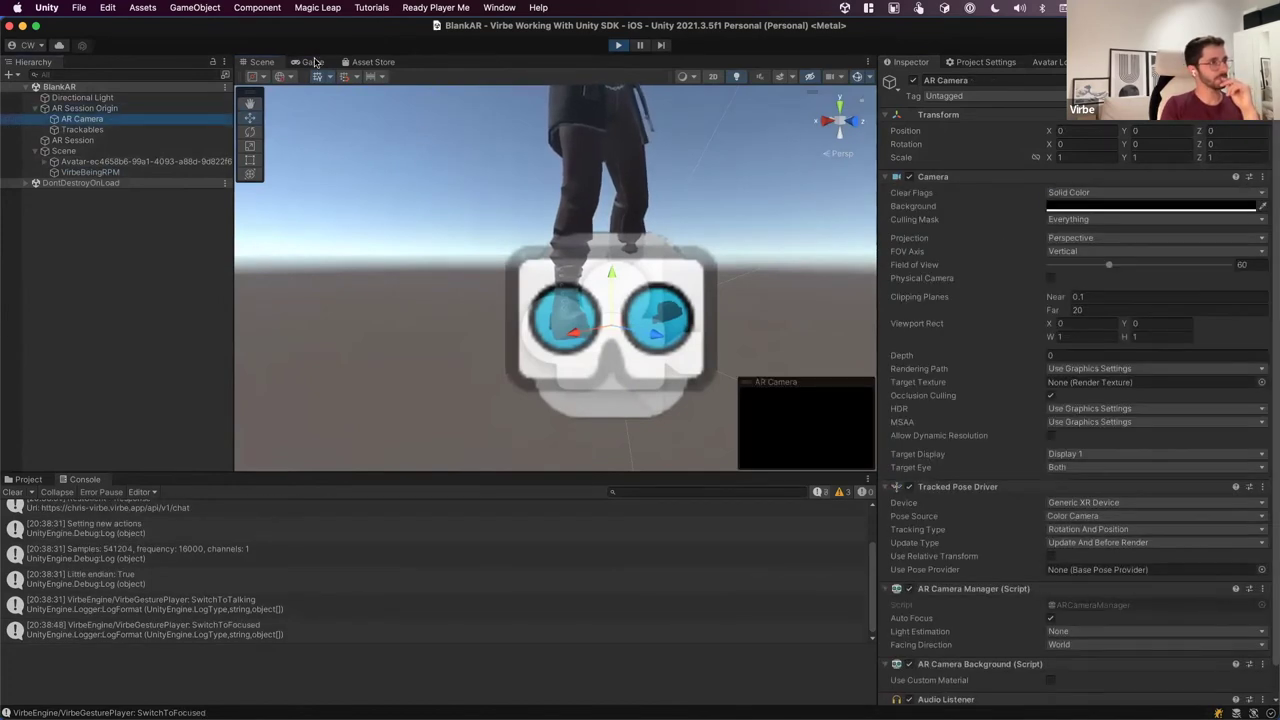
key(super+2)
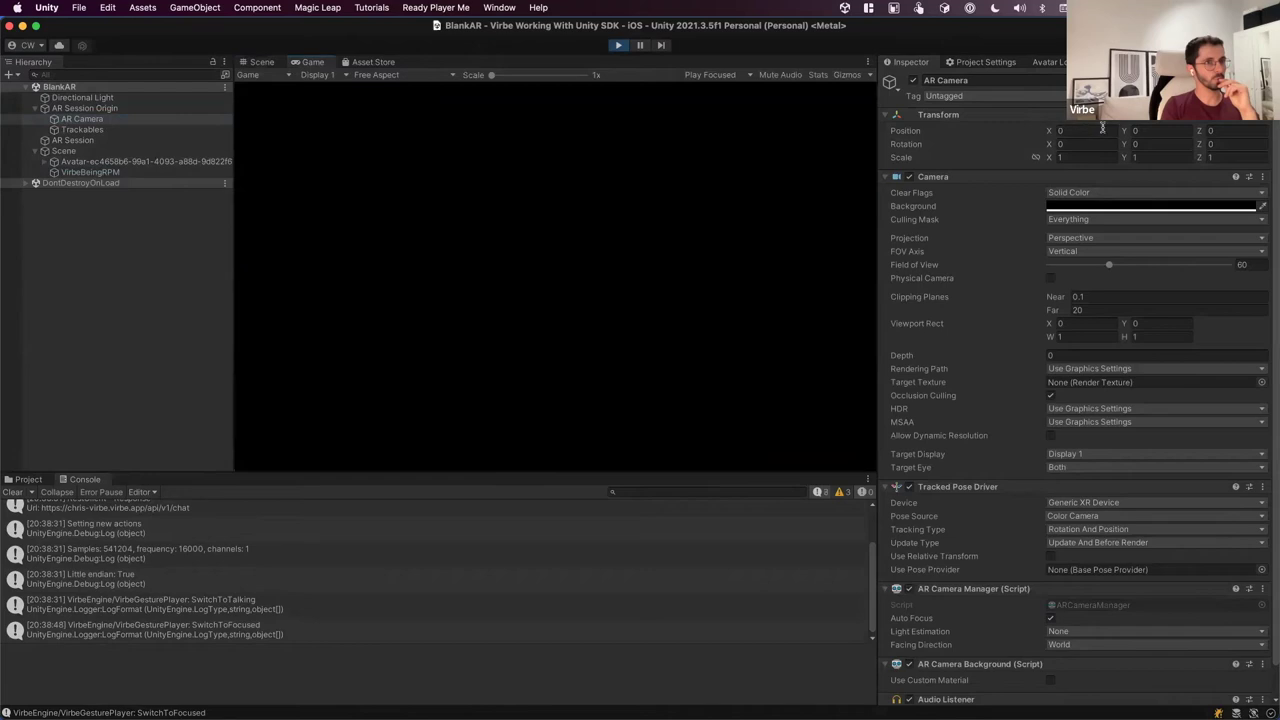
drag(1199, 134, 1157, 135)
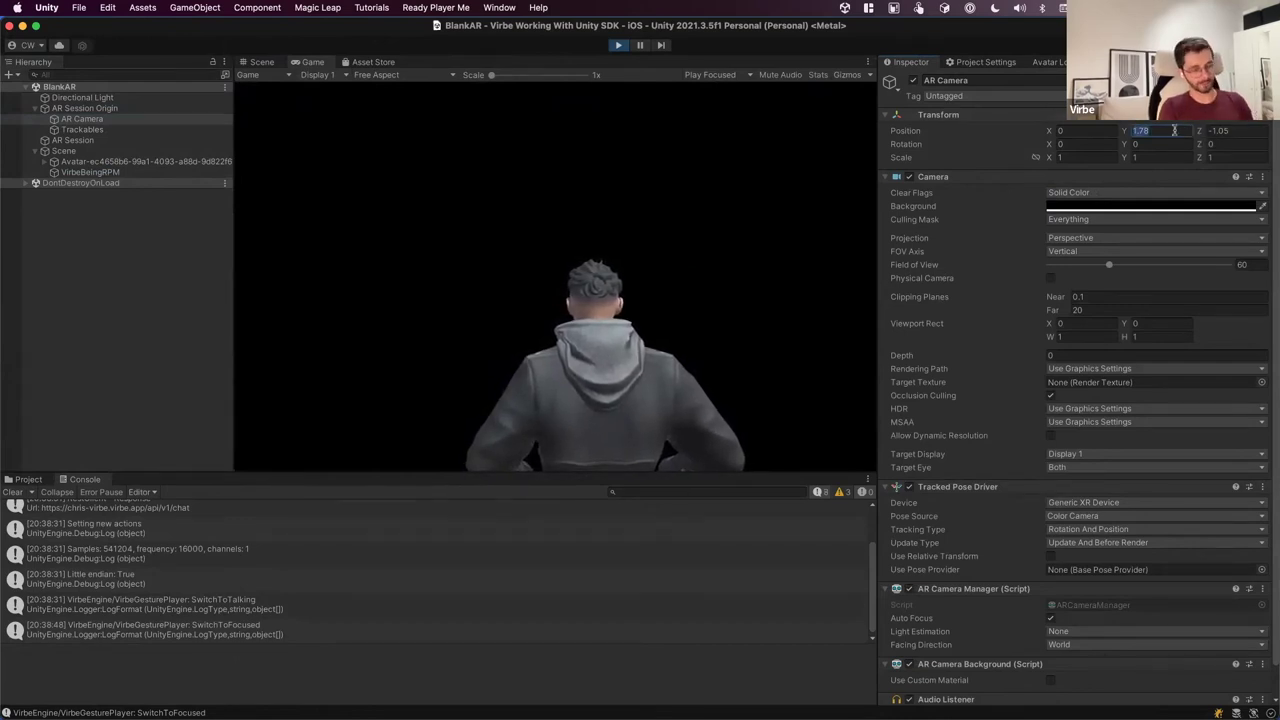
text(0)
key(Tab)
text(0)
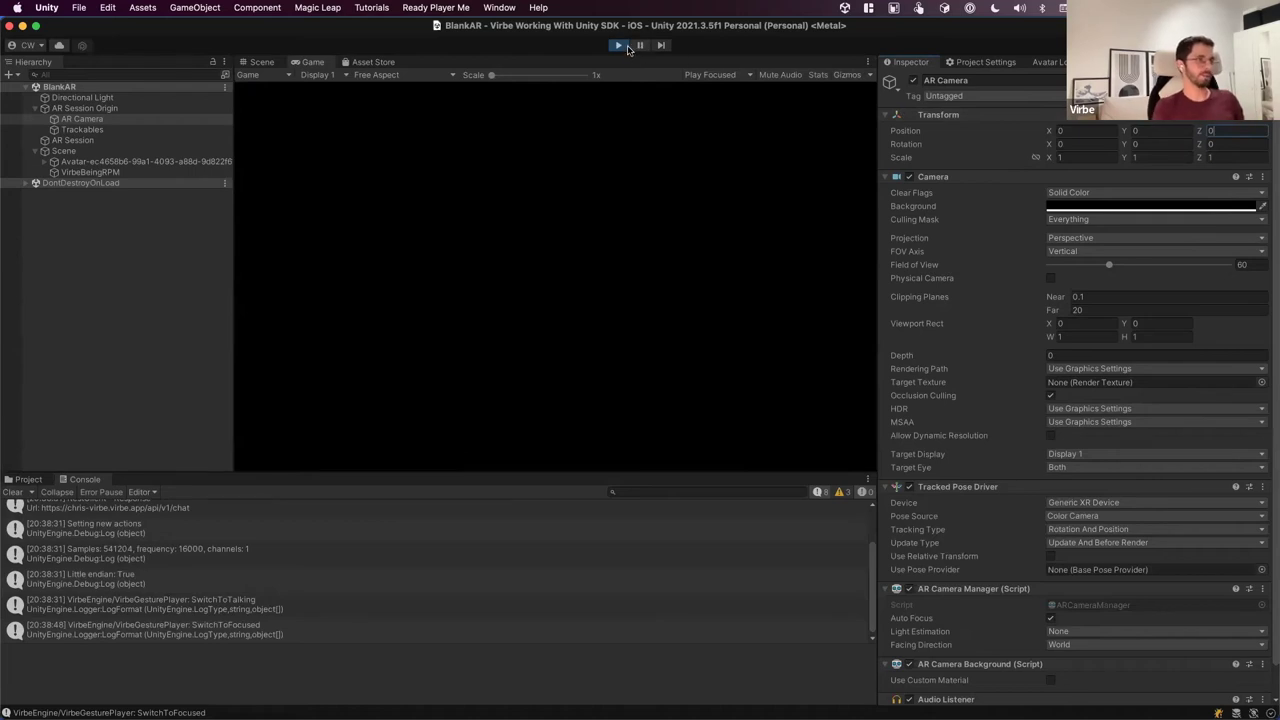
click(618, 45)
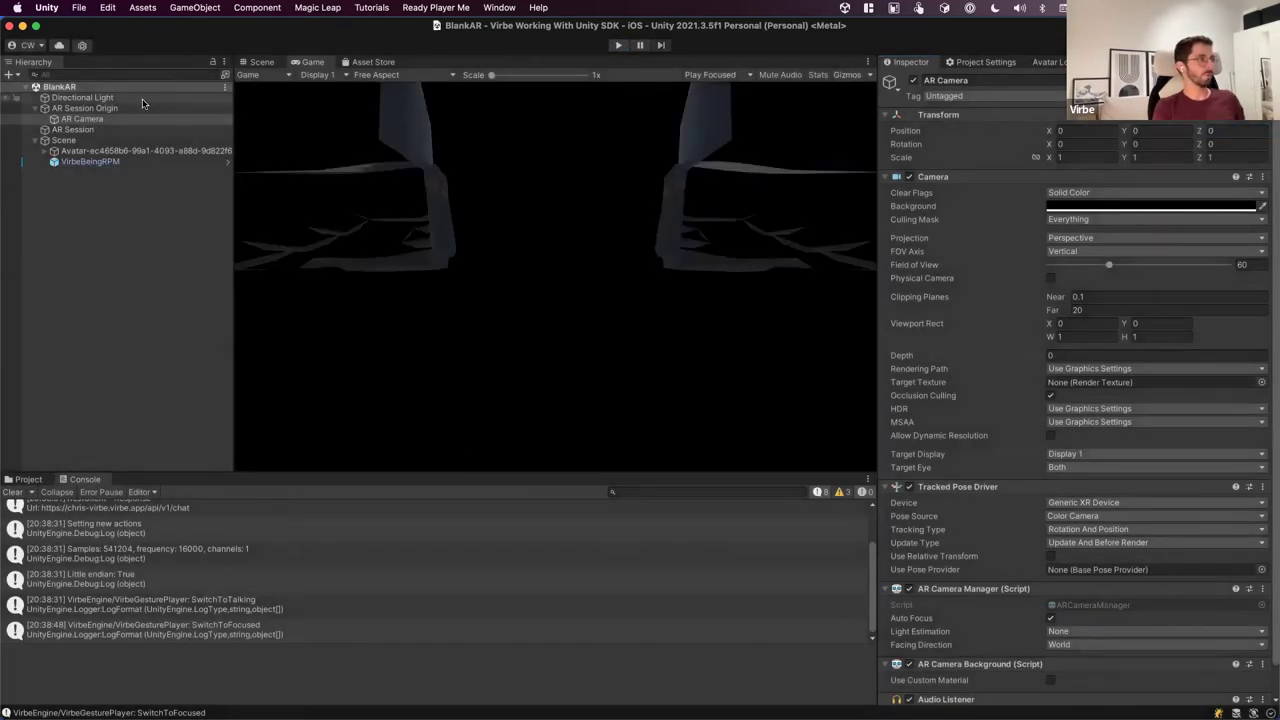
Add a new Camera to the scene from the Hierarchy context menu
click(36, 108)
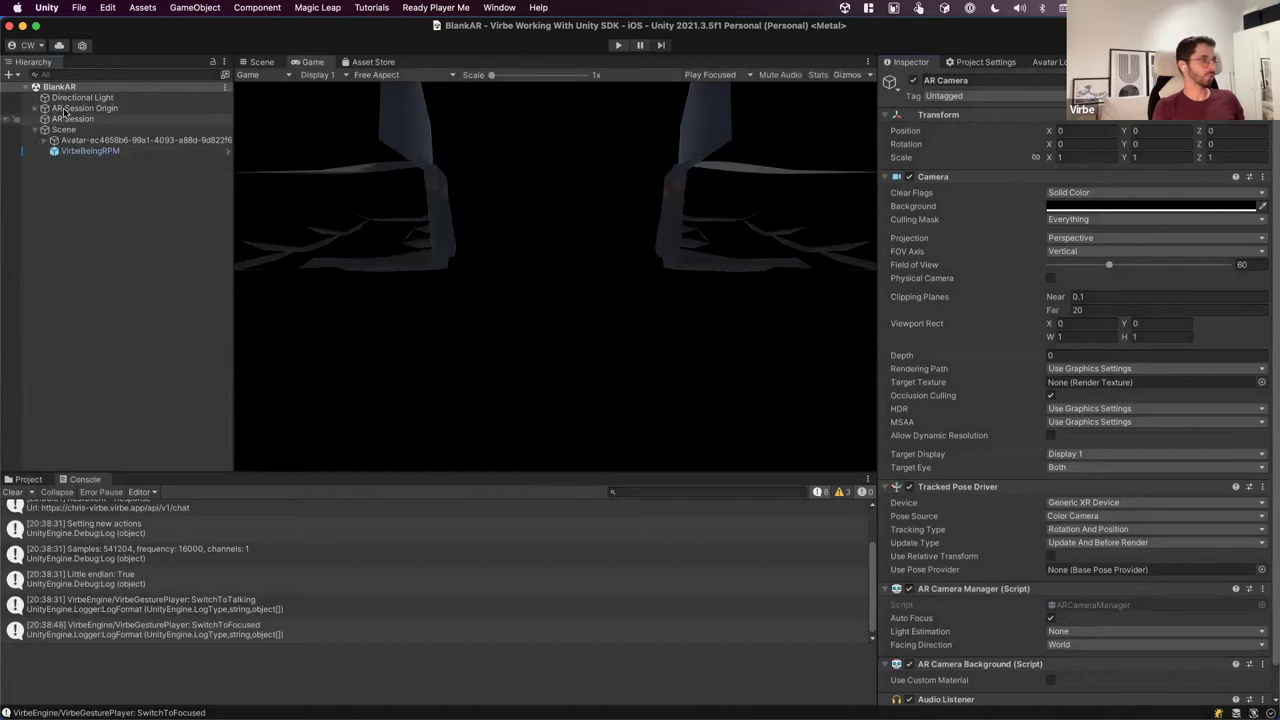
click(66, 108)
right_click(84, 240)
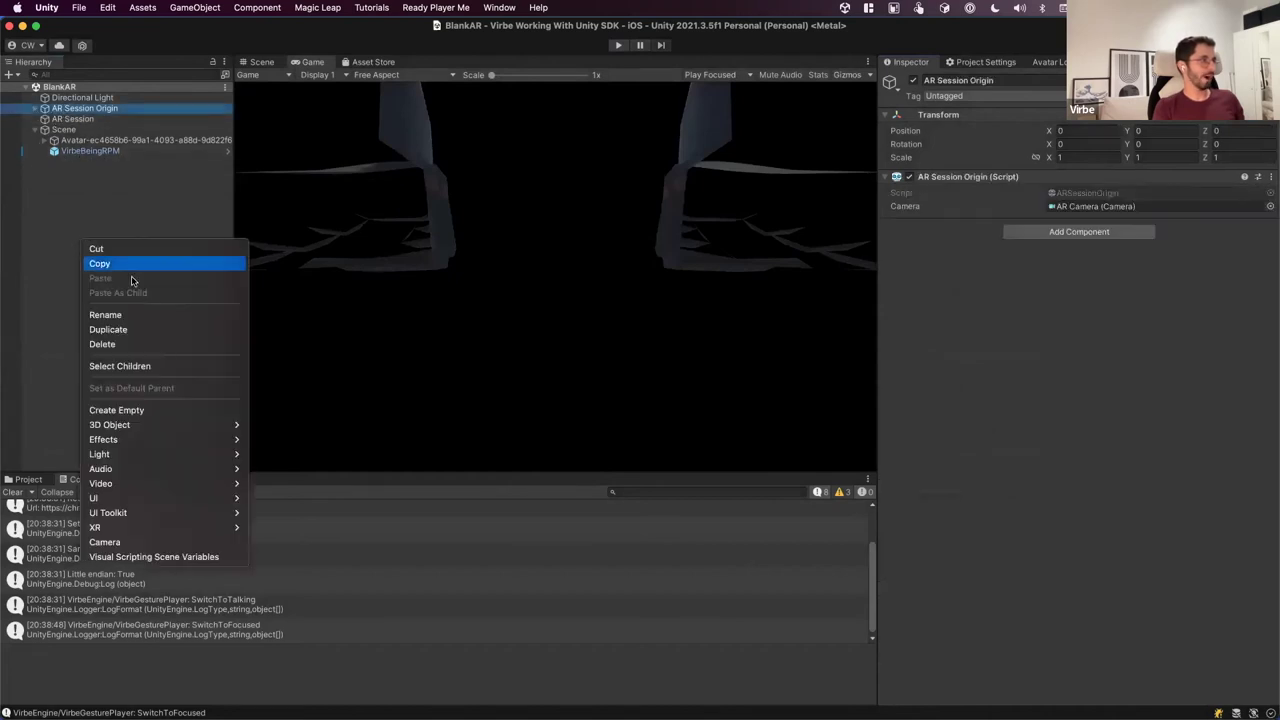
click(134, 542)
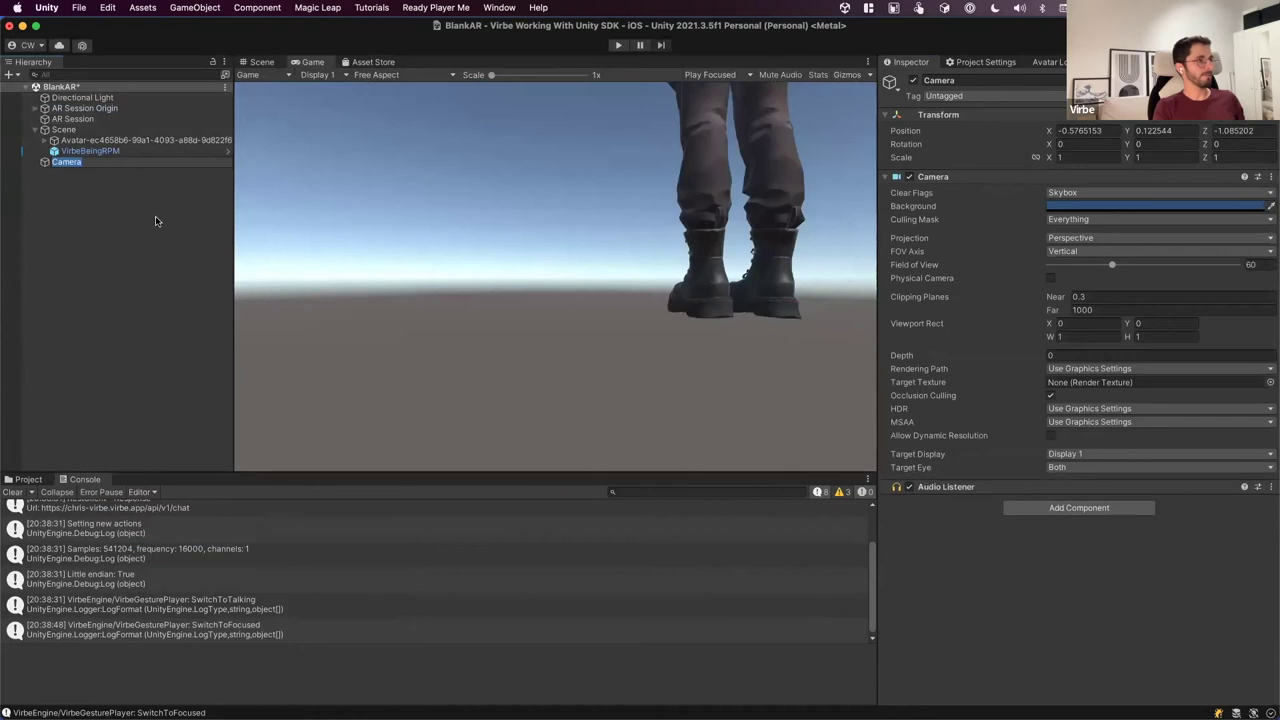
click(63, 177)
click(58, 165)
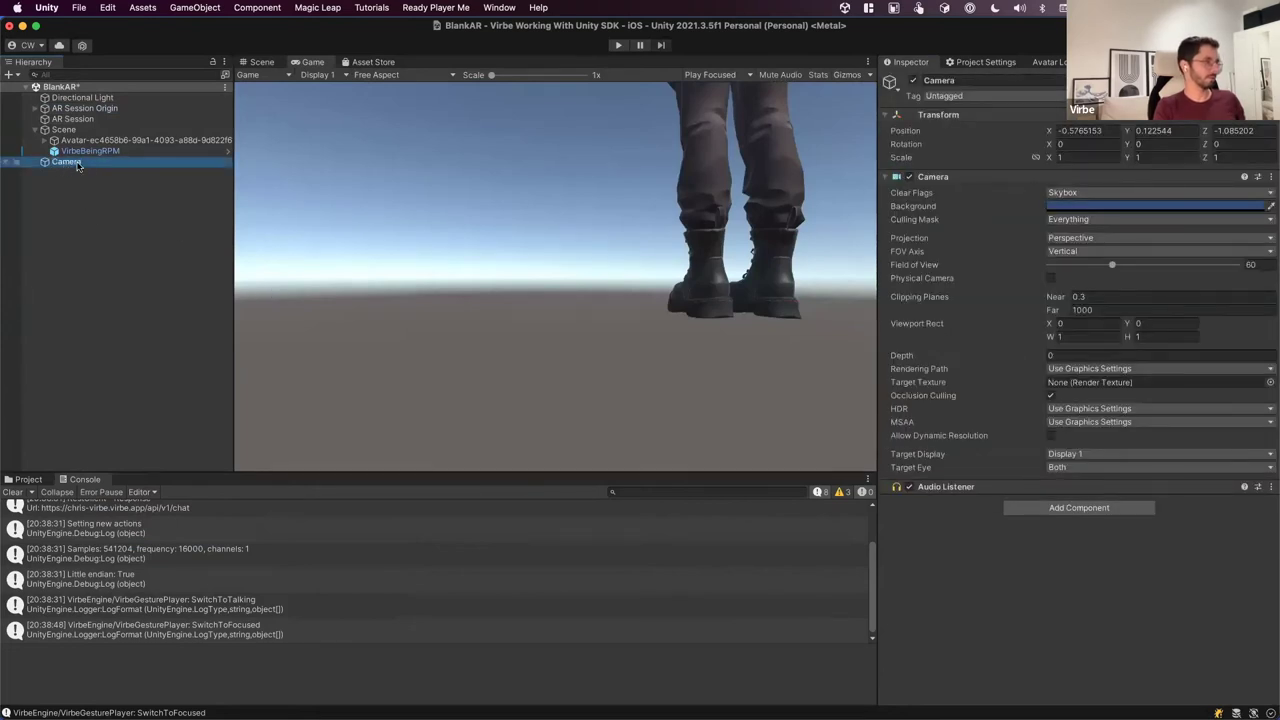
Rename the camera TestingCamera and frame the avatar in the Scene view
click(940, 80)
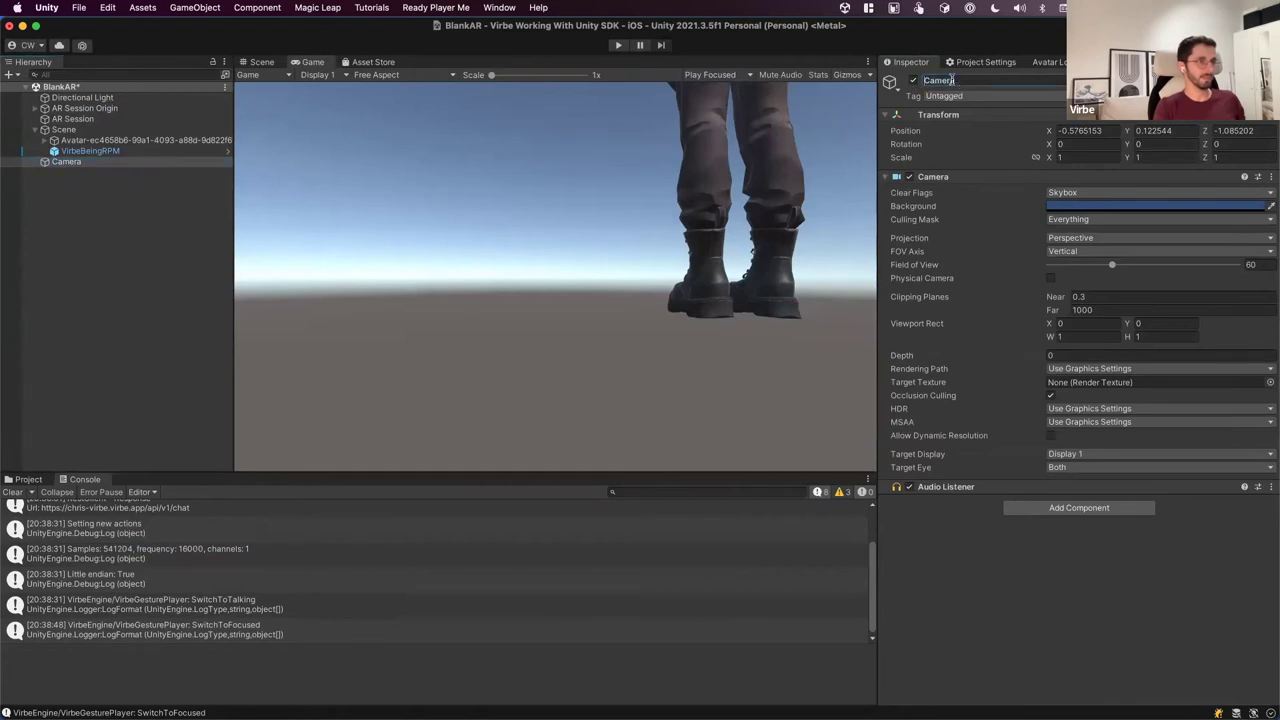
text(Testing)
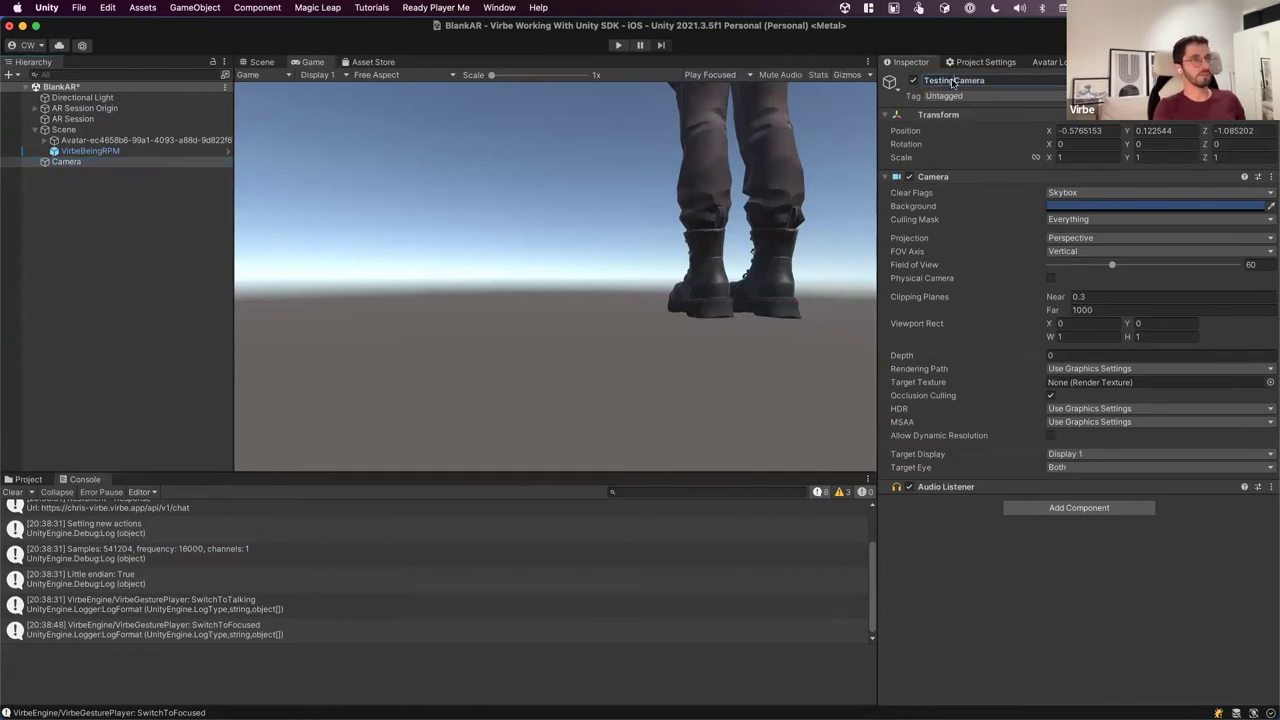
click(262, 62)
right_drag(262, 167, 262, 212)
key(s)
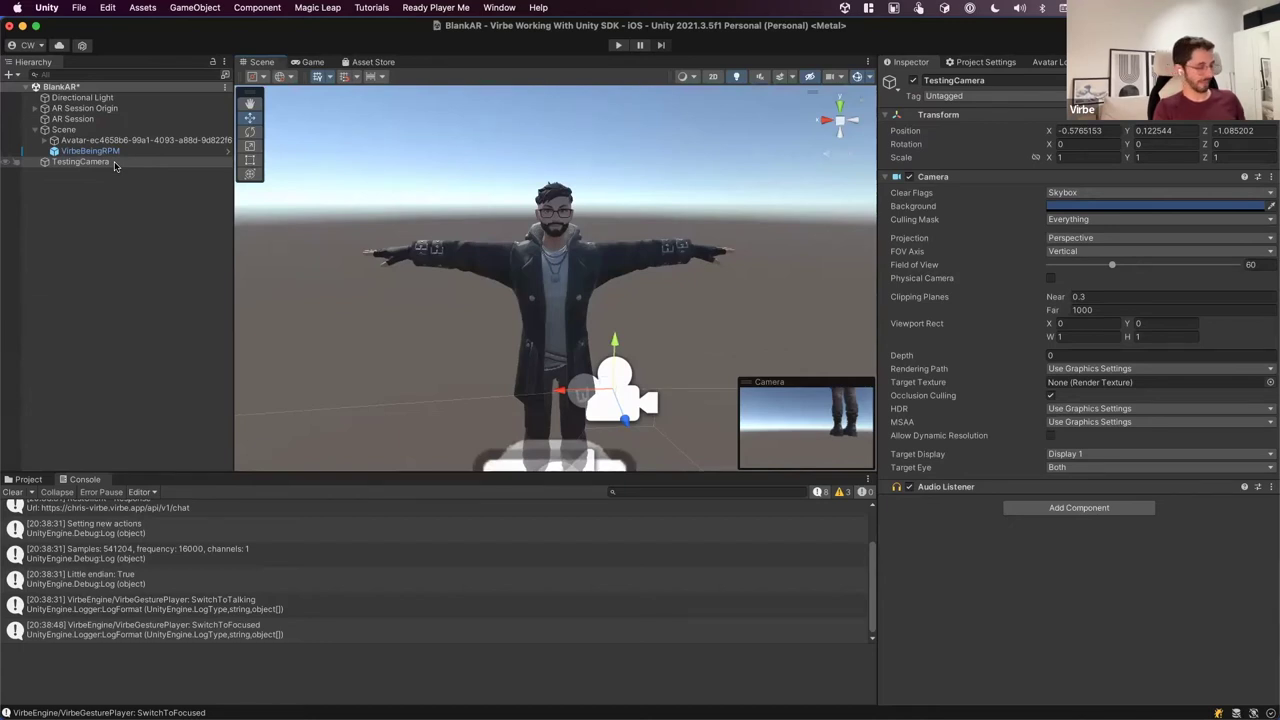
Align TestingCamera with the scene view and compare its framing in the Game view
key(super+shift+f)
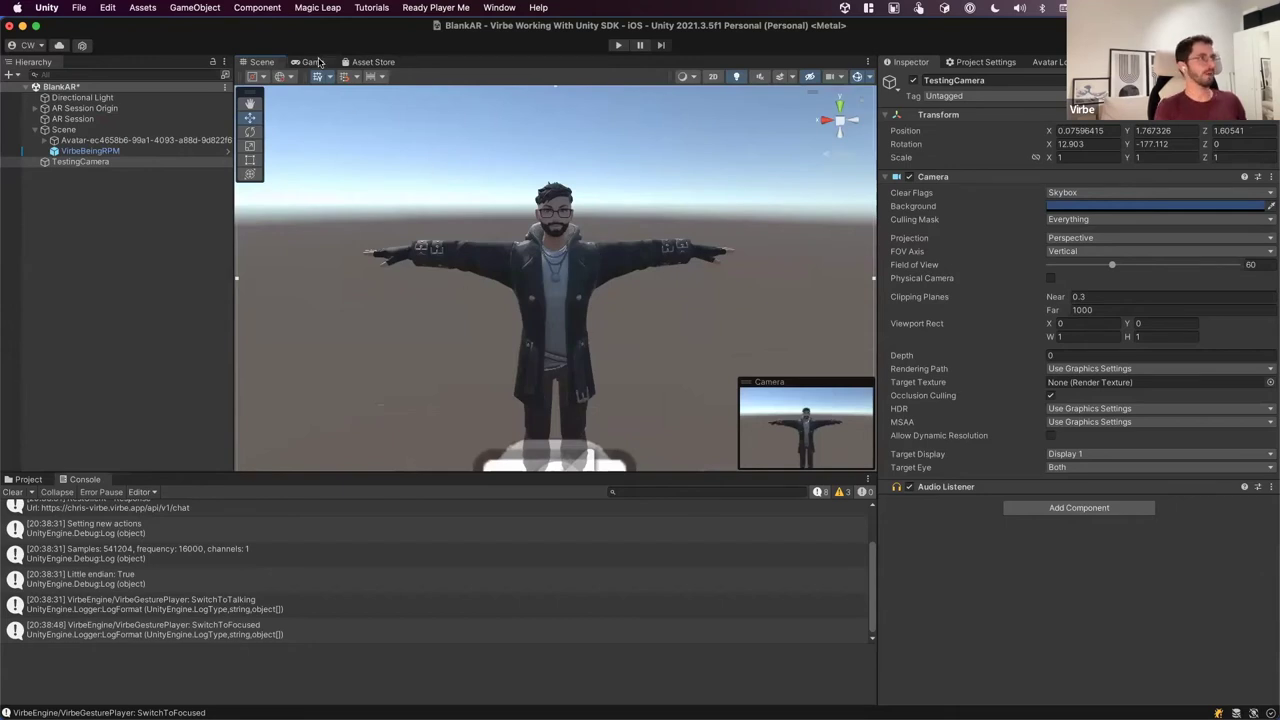
click(311, 62)
click(262, 62)
click(311, 62)
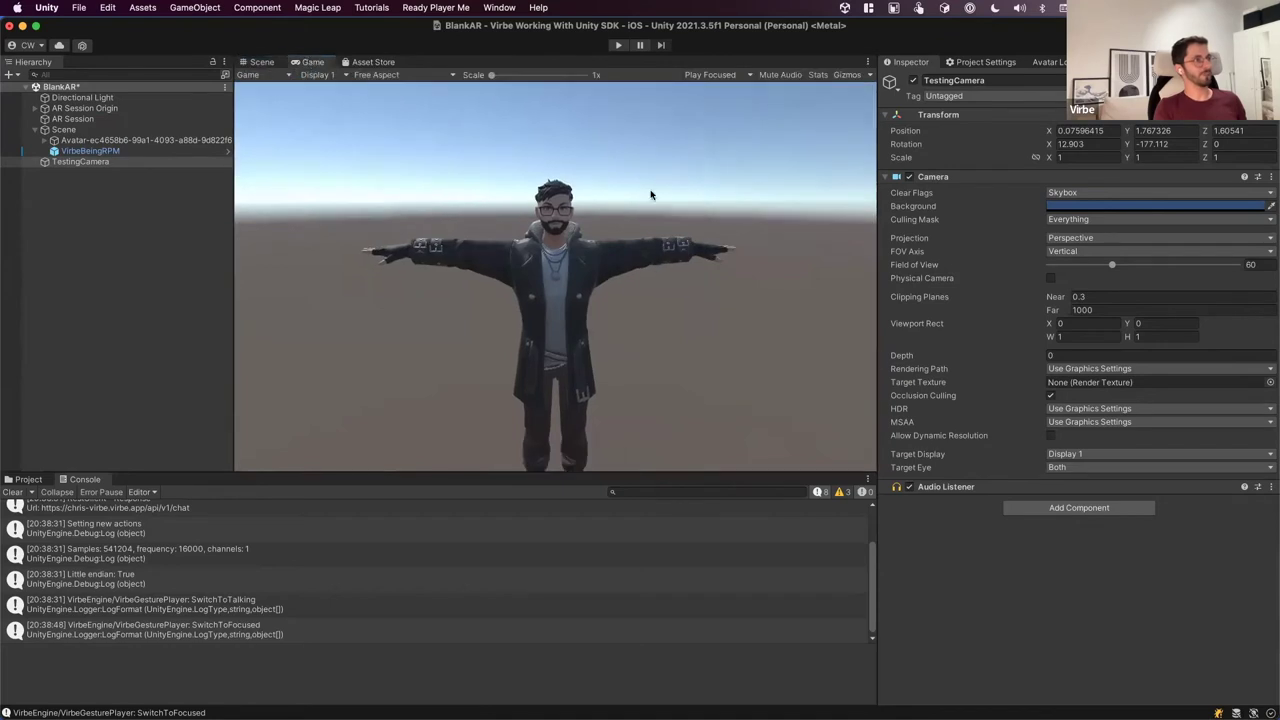
click(240, 62)
Save the BlankAR scene, recheck the Game view, and select the avatar
key(super+s)
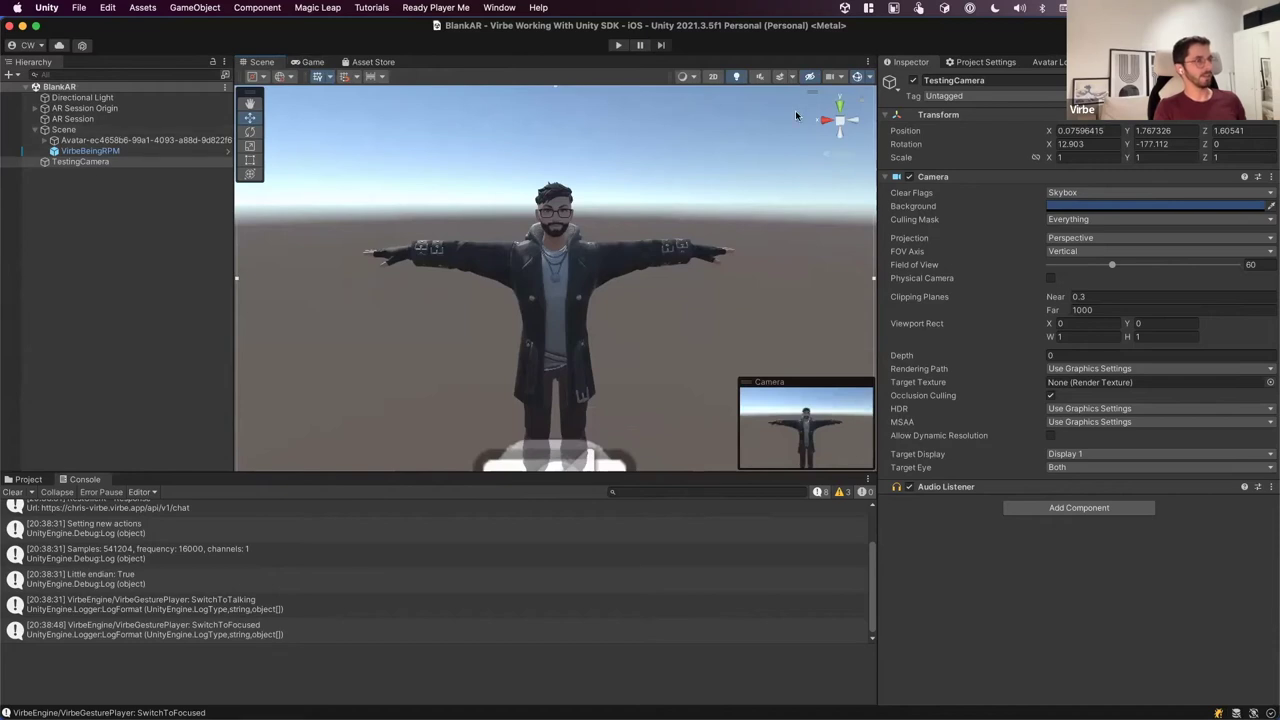
click(305, 62)
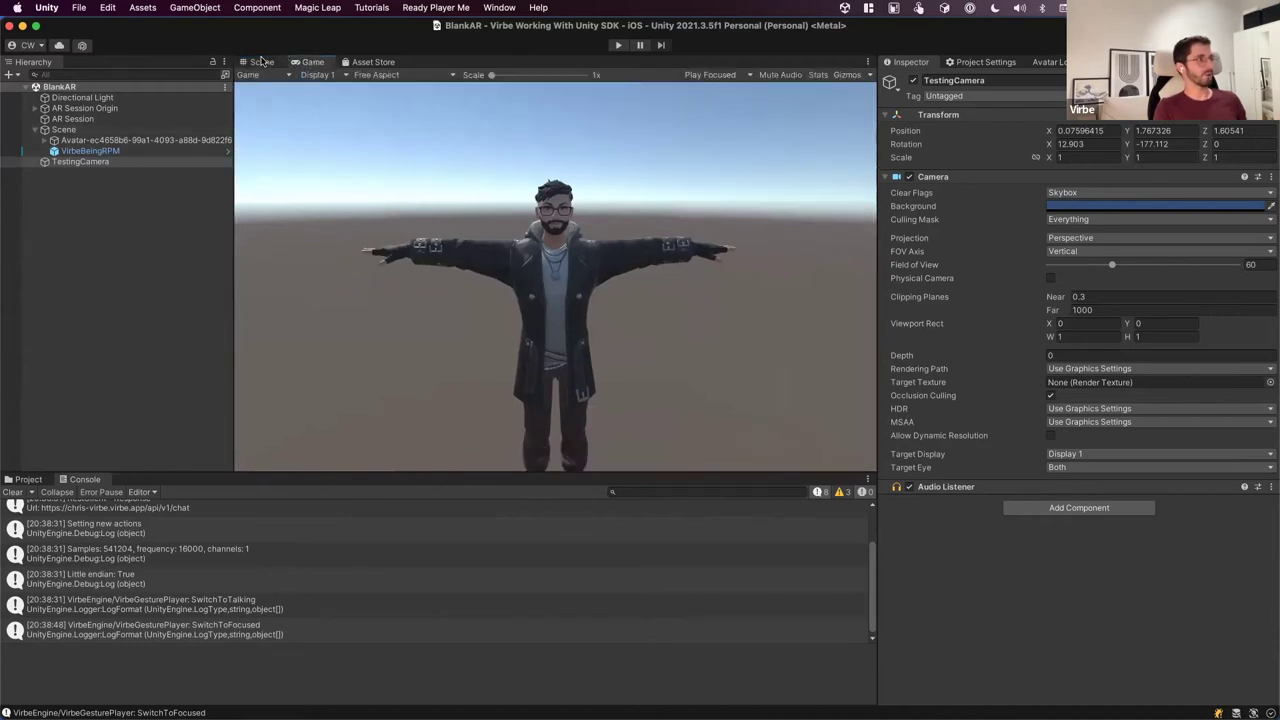
click(262, 62)
click(113, 141)
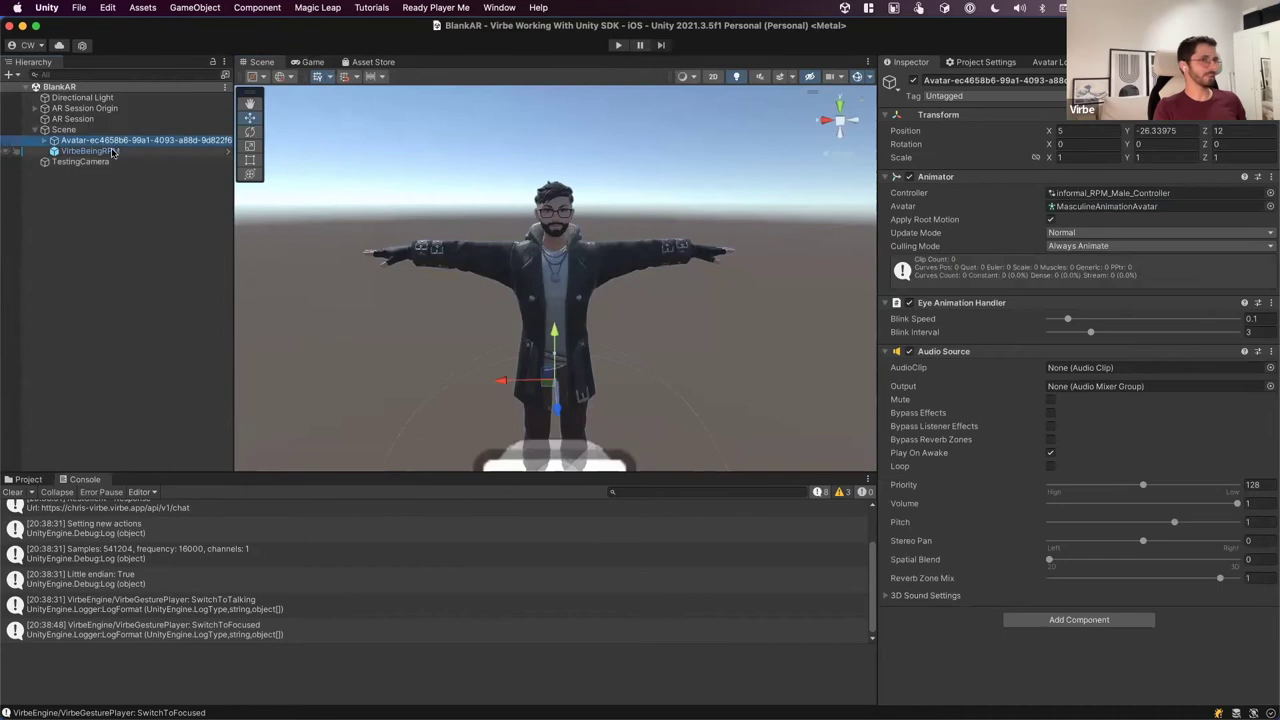
Browse Project assets to Plugins/Virbe/Prefab/UI and inspect the HorizontalLayout prefab
click(90, 151)
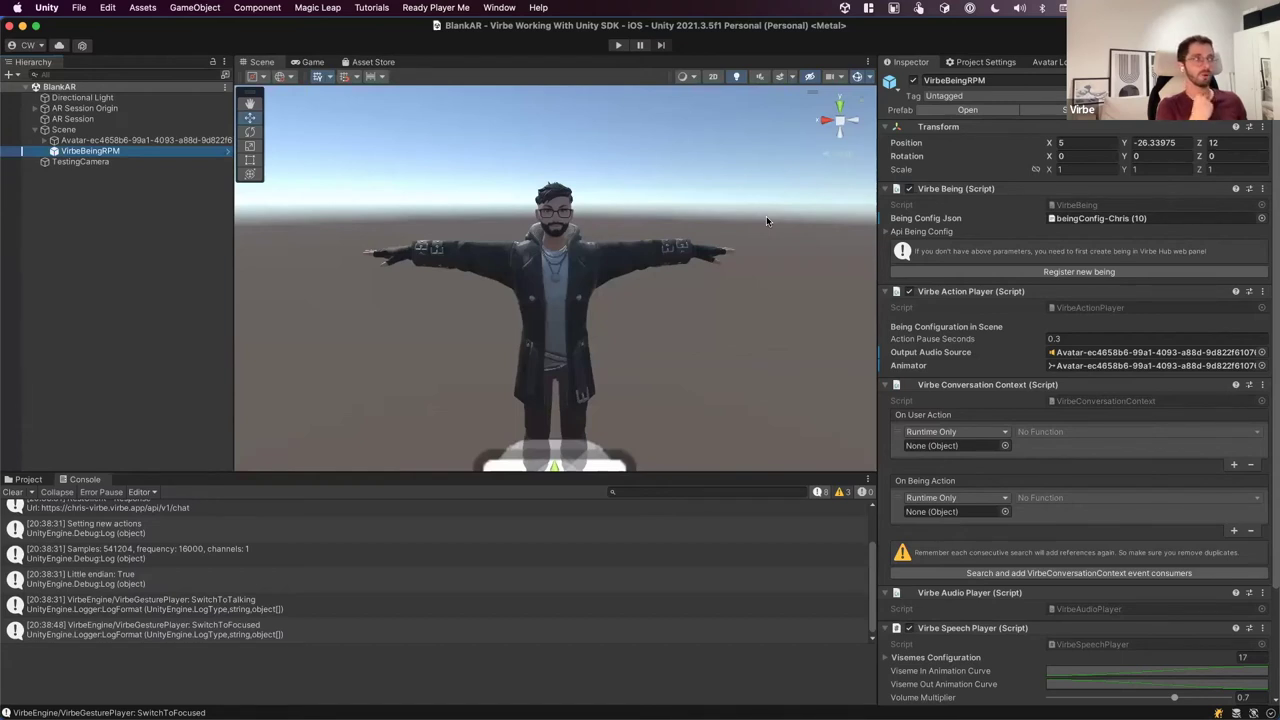
click(28, 479)
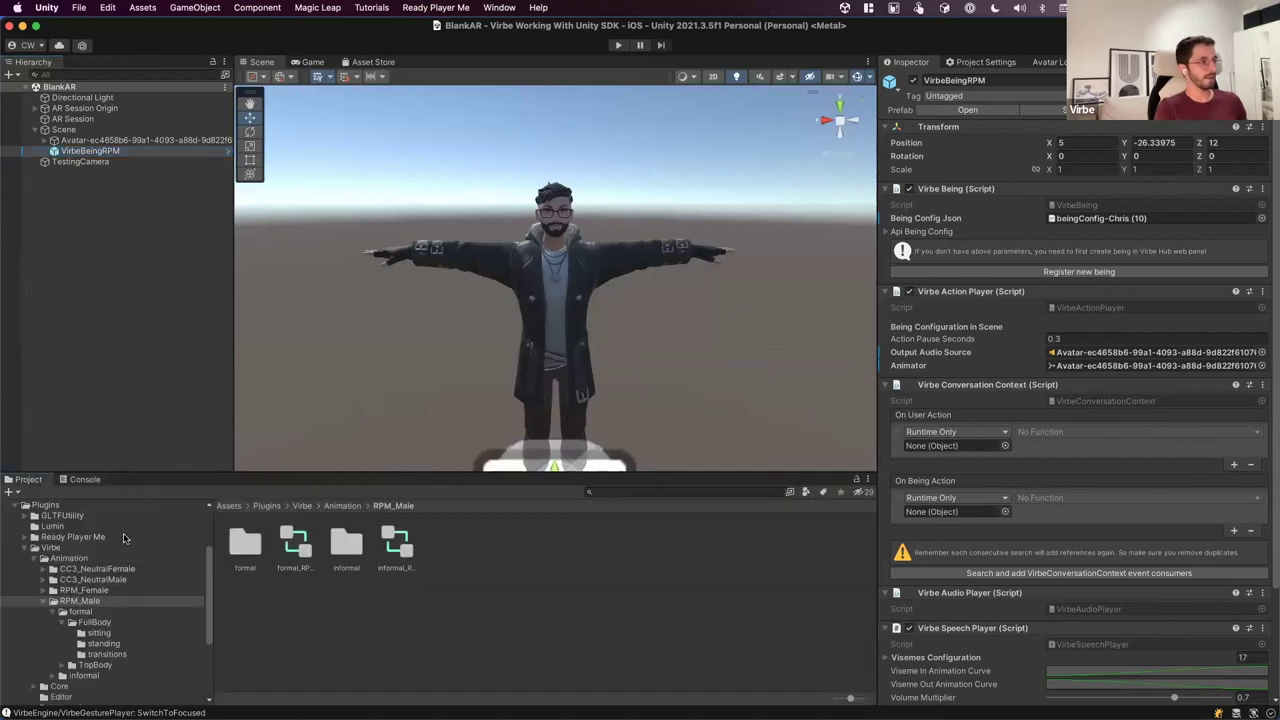
click(41, 602)
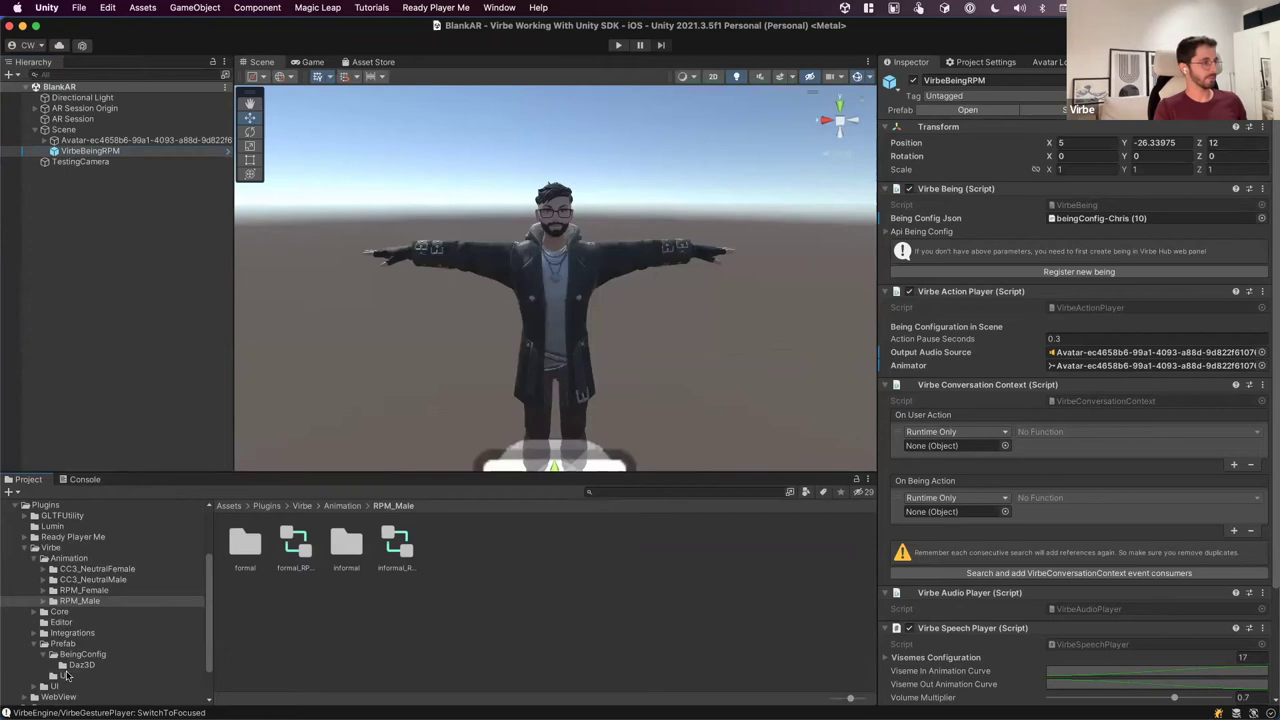
click(68, 676)
click(252, 550)
Drag the VerticalLayout prefab into the Hierarchy and import TMP Essentials
click(296, 545)
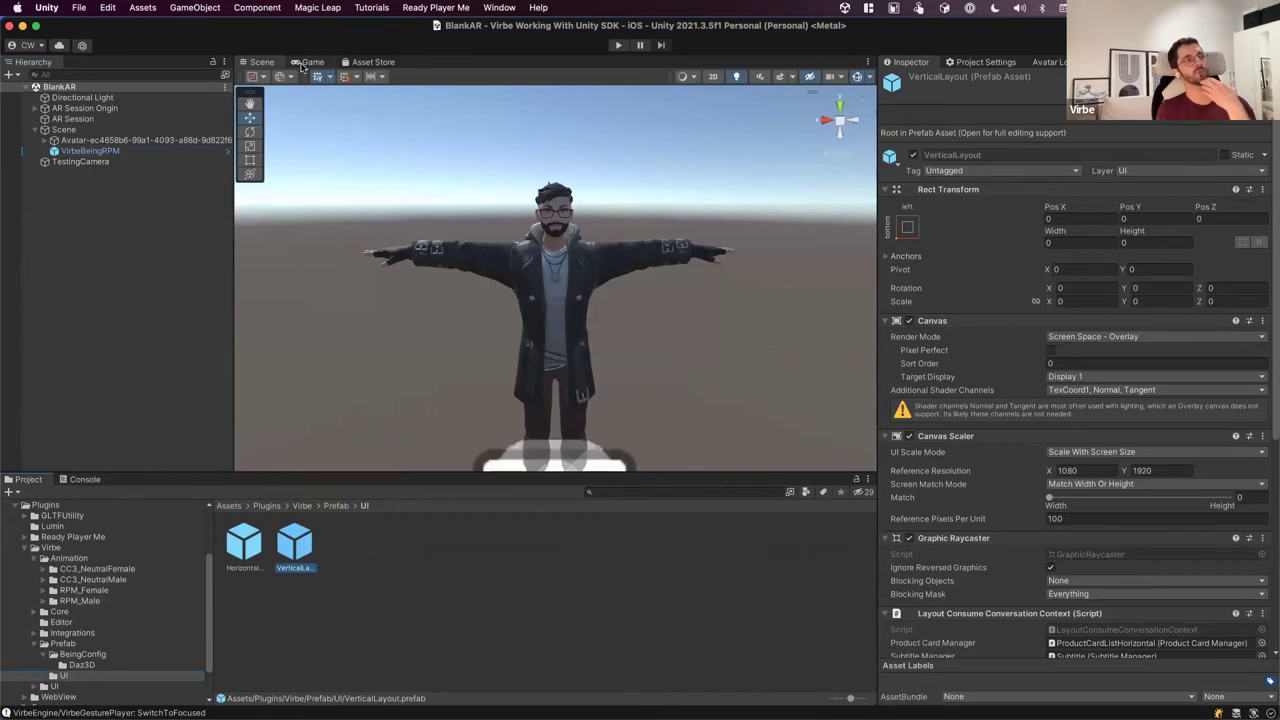
click(305, 62)
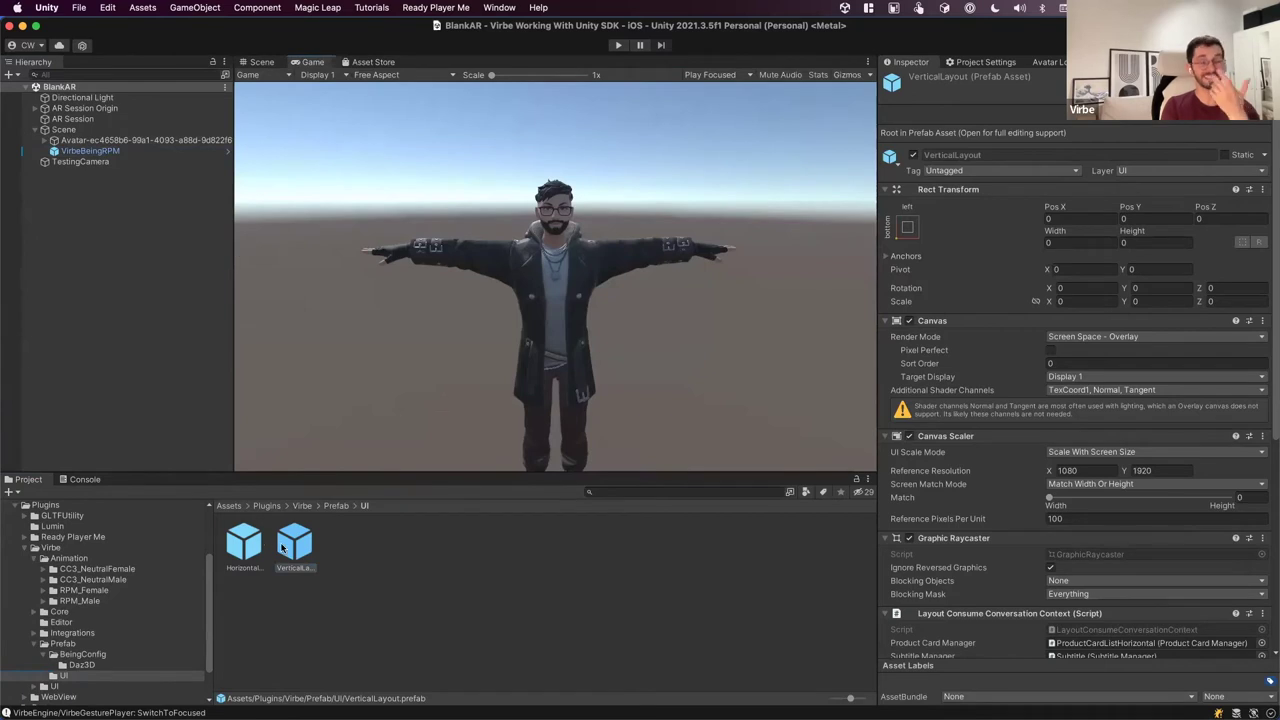
drag(294, 549, 60, 130)
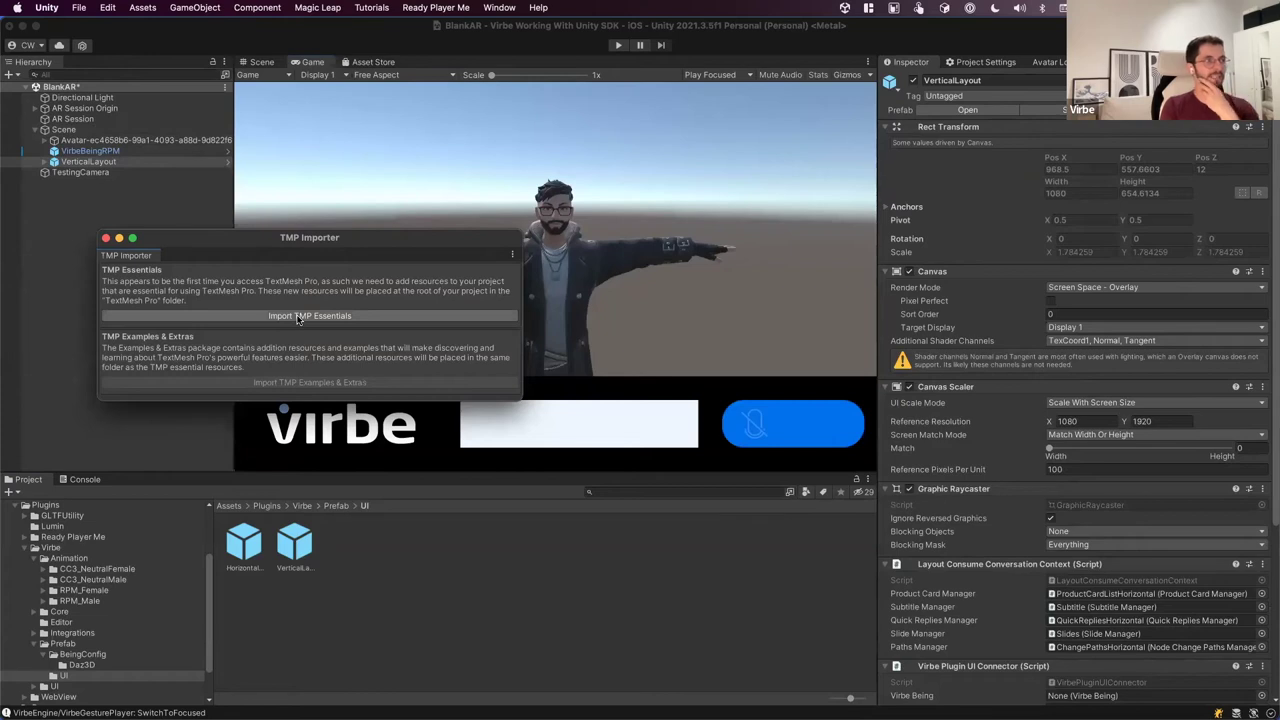
click(297, 316)
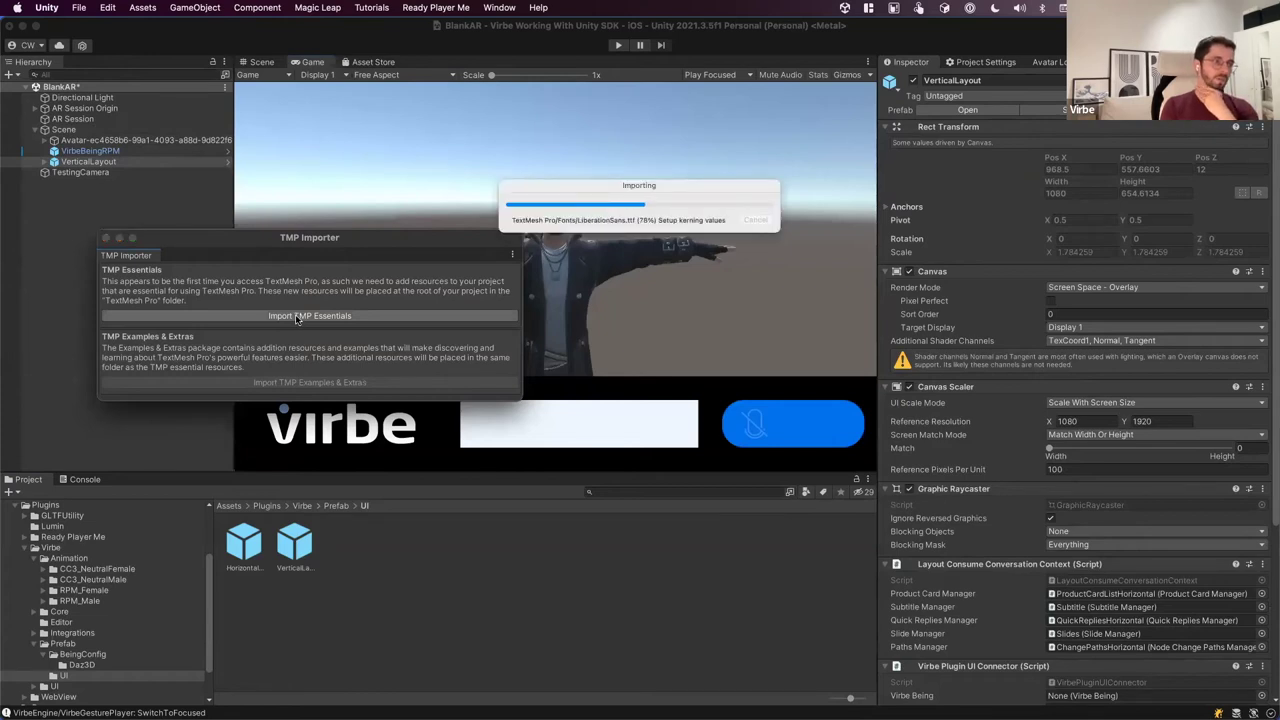
Close the TMP Importer and open the Game view's aspect ratio list
click(106, 238)
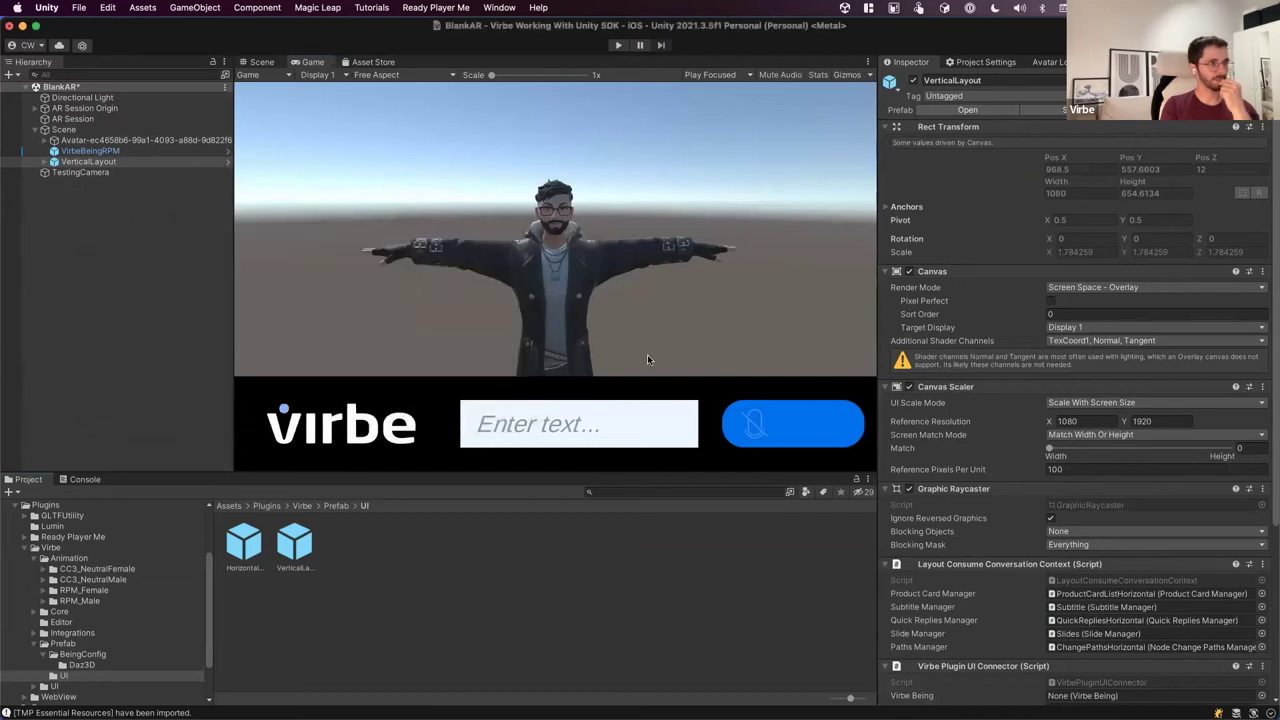
click(320, 75)
click(385, 79)
click(394, 76)
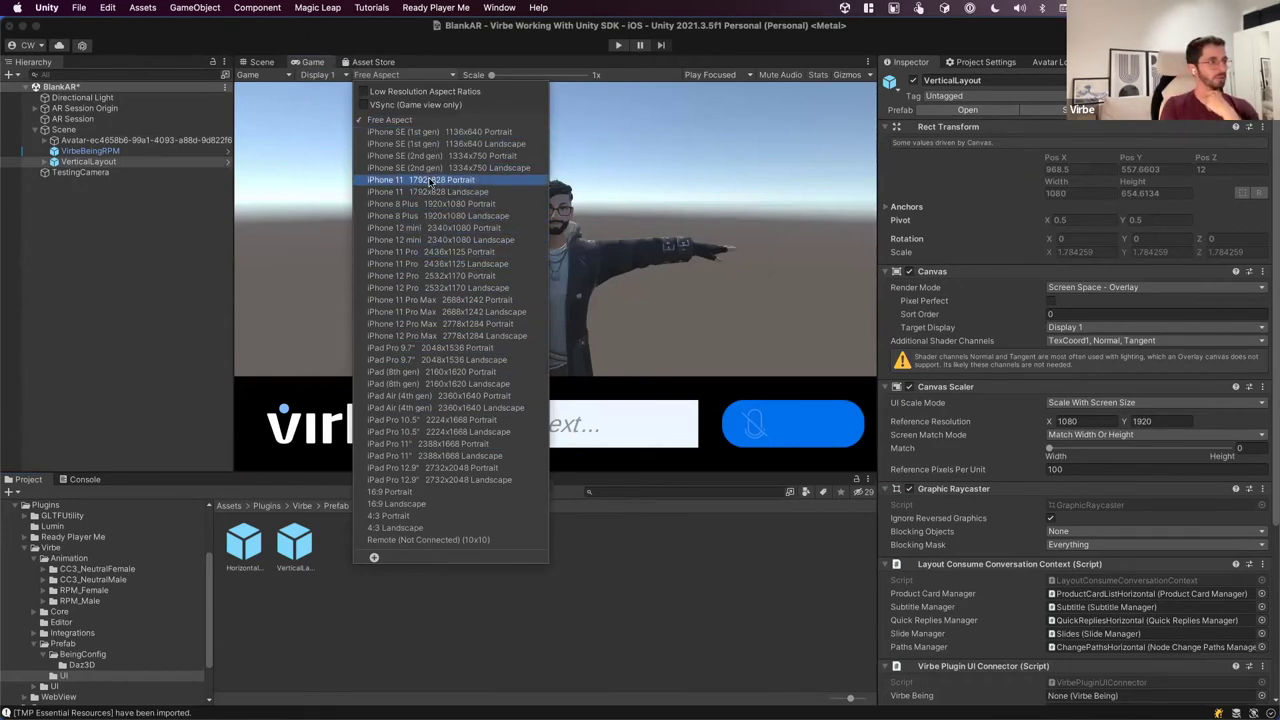
Set the Game view to iPhone 11 Pro 2436x1125 Portrait and review VerticalLayout's components
click(421, 251)
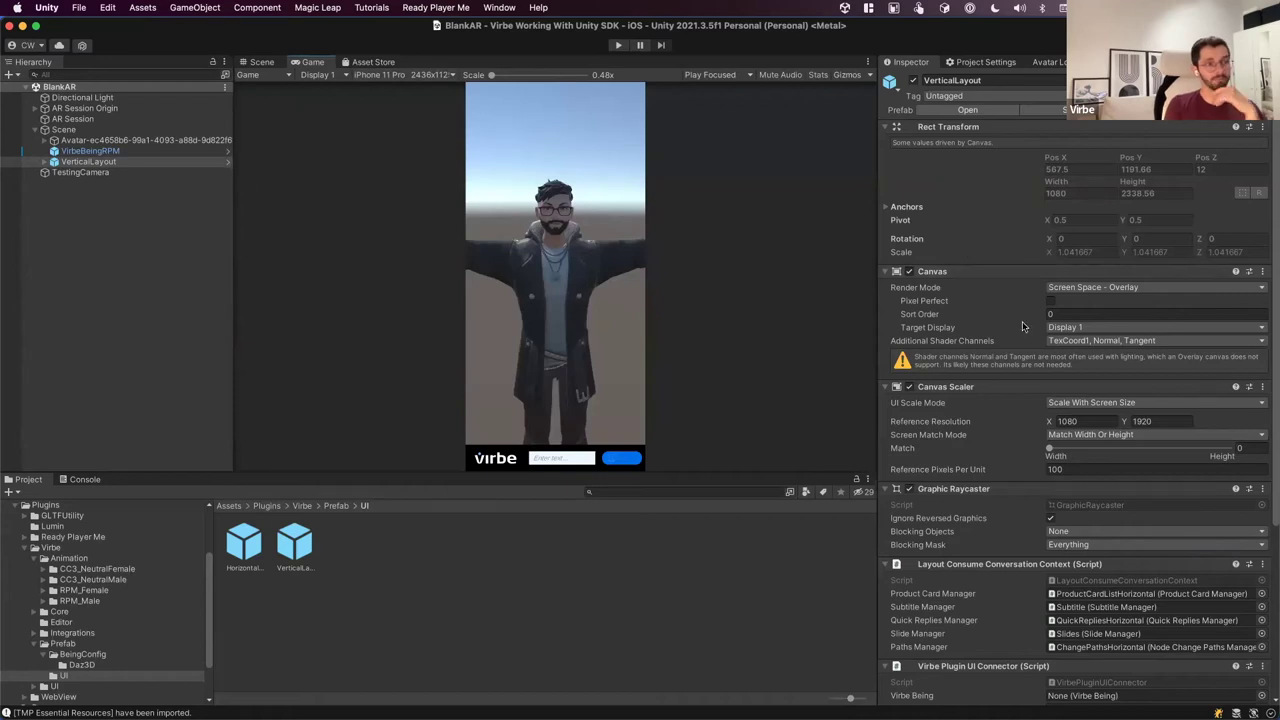
scroll(1022, 326, down, 3)
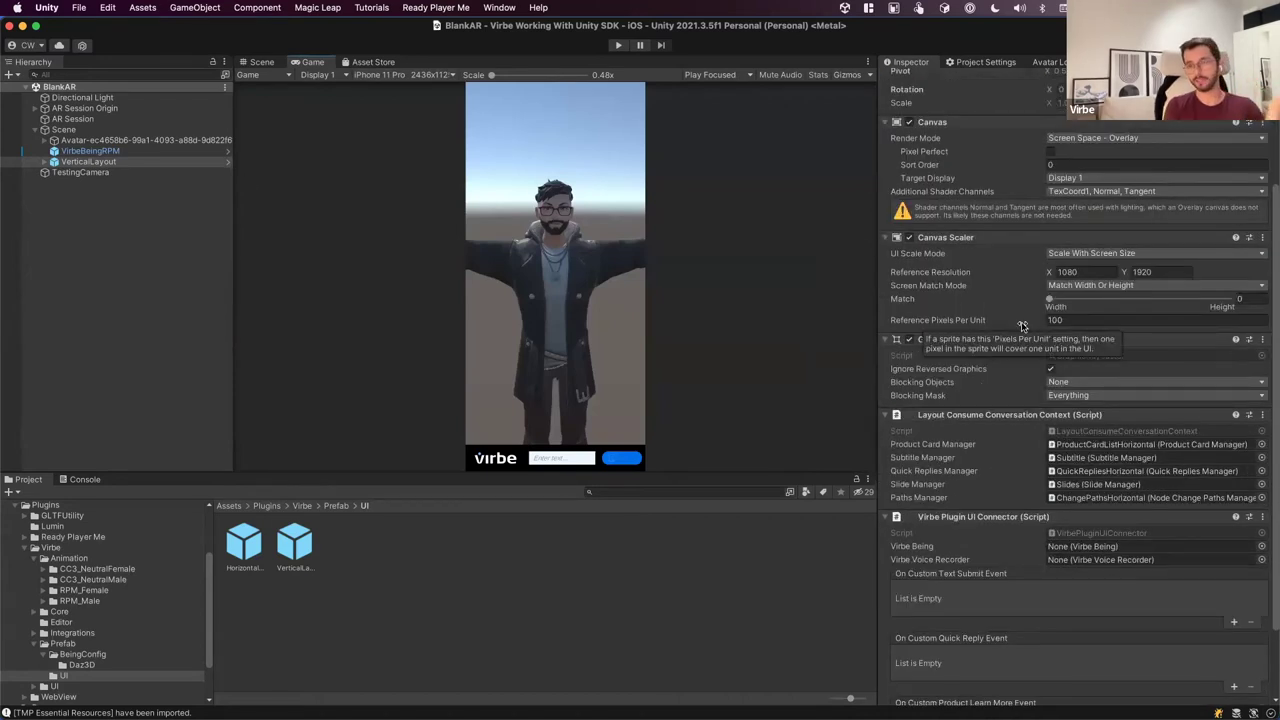
scroll(922, 320, down, 2)
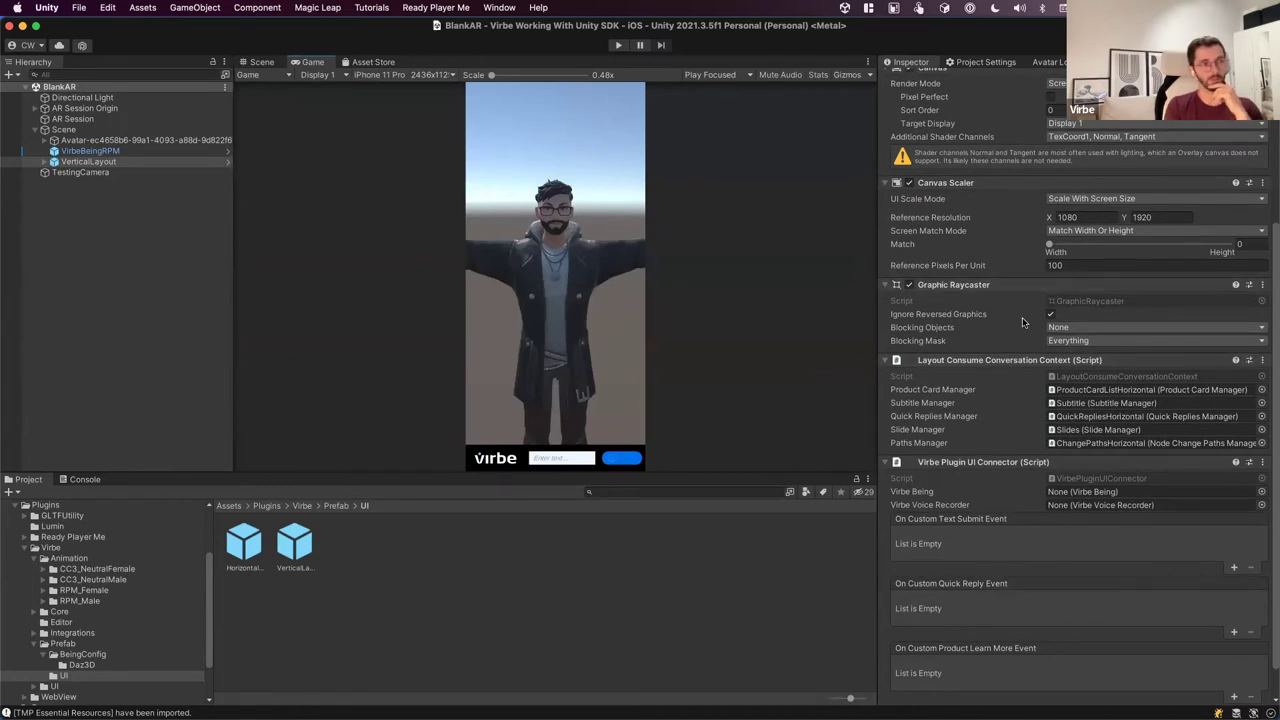
Add VirbeConversationContext consumers to VirbeBeingRPM and remove the empty On User/Being Action listeners
click(147, 150)
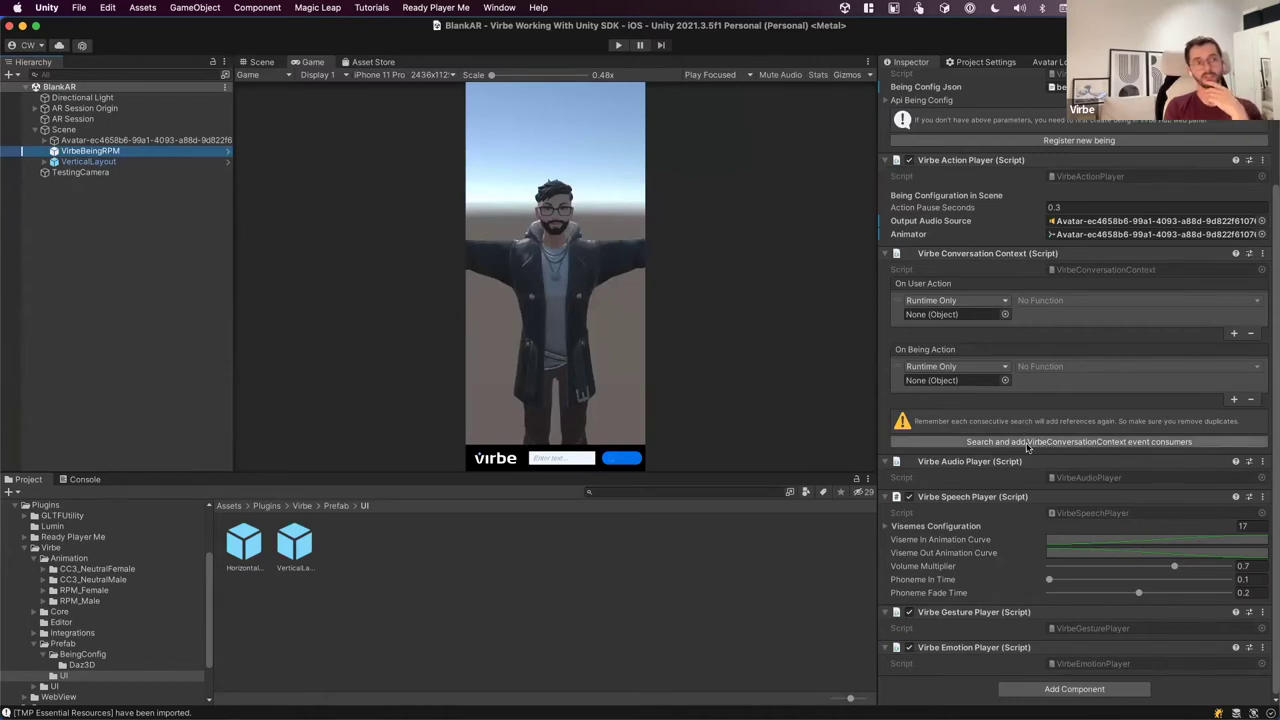
click(1122, 443)
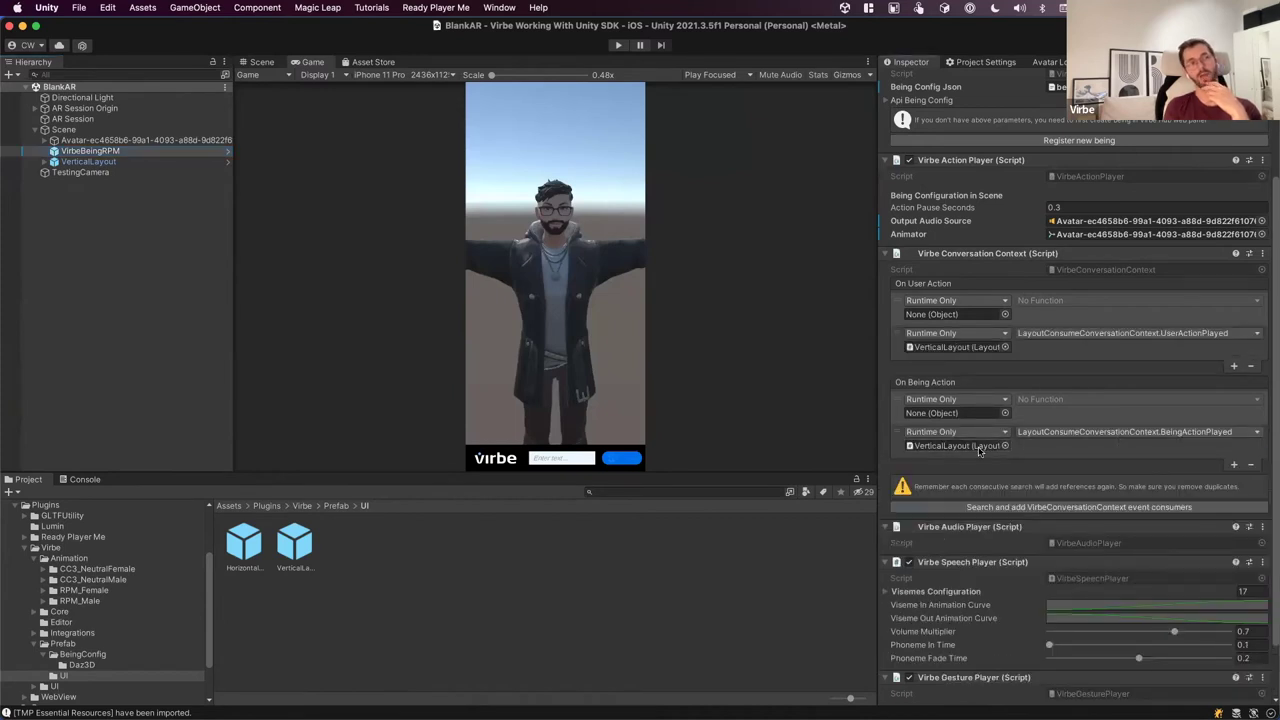
click(1238, 318)
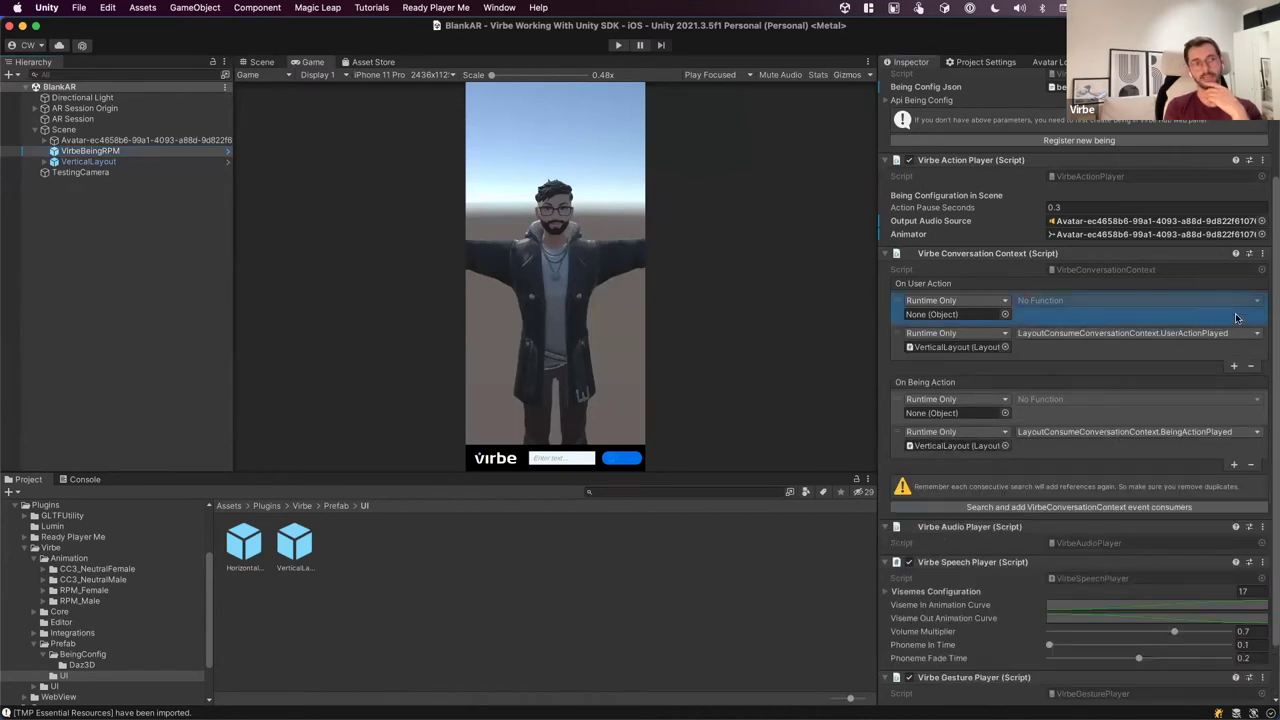
click(1250, 366)
click(1237, 386)
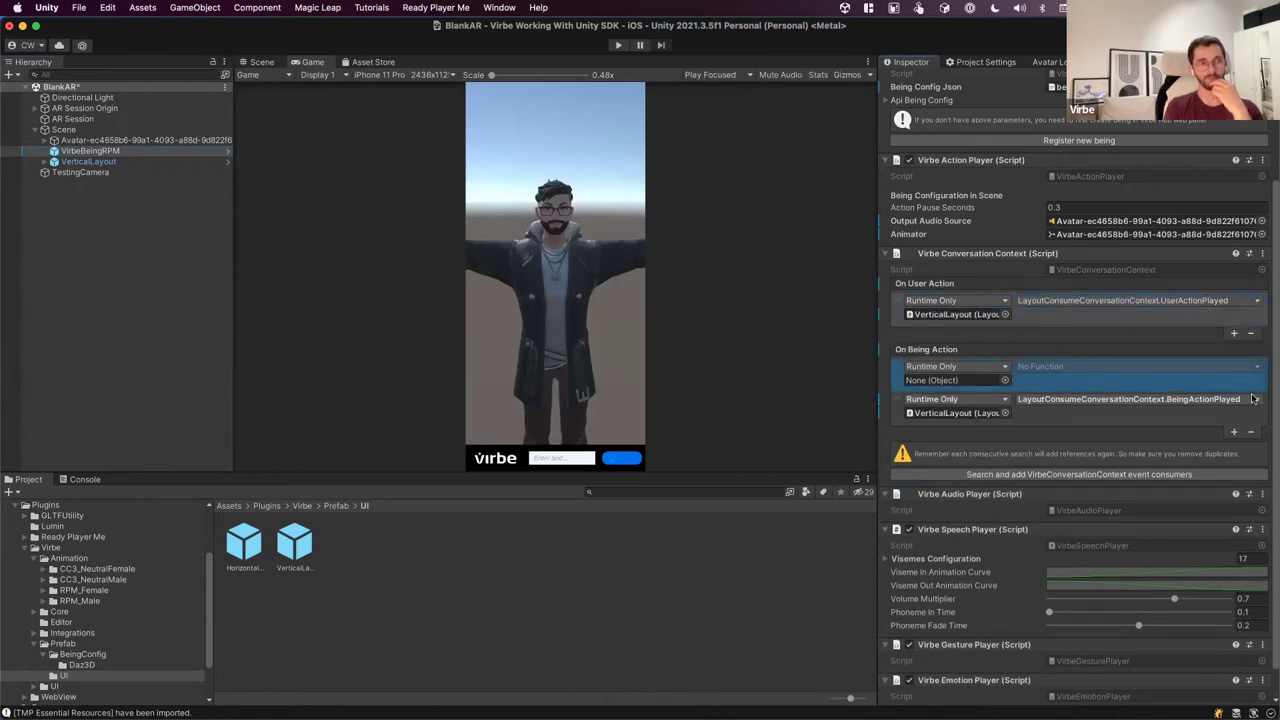
click(1255, 436)
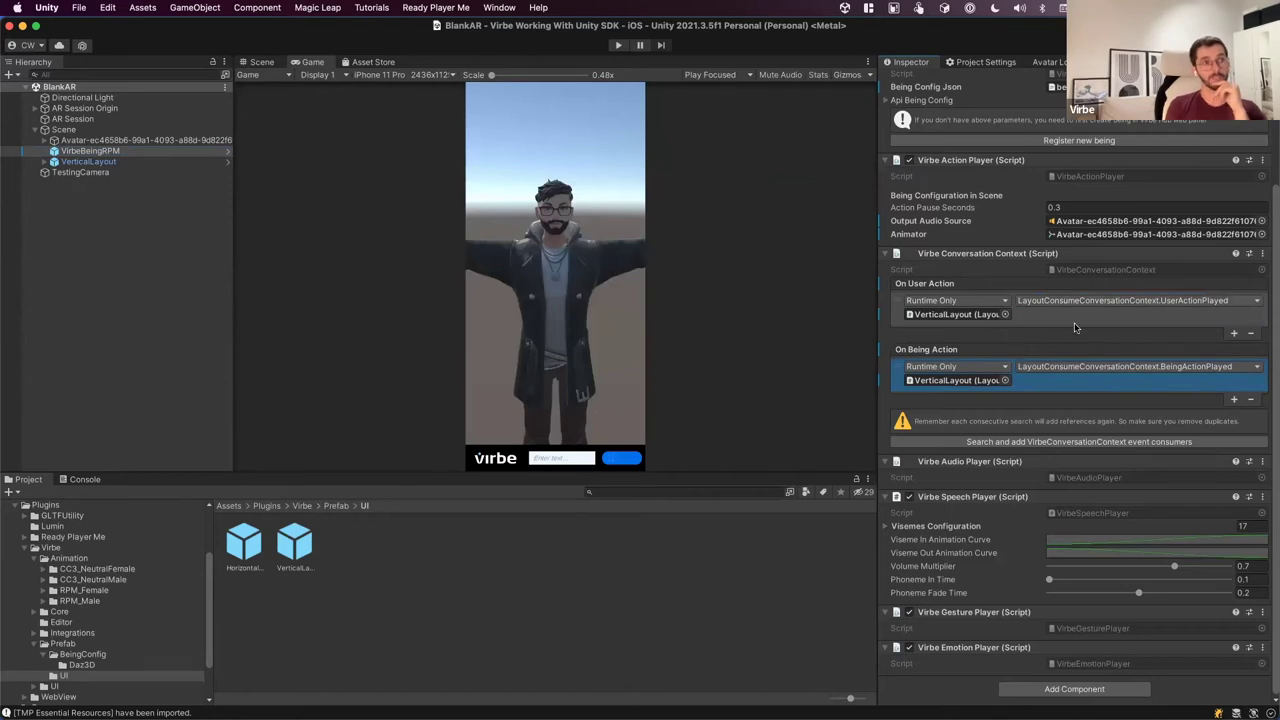
Scroll back up and open the VerticalLayout object in the Inspector
scroll(1077, 325, up, 1)
scroll(1077, 330, up, 3)
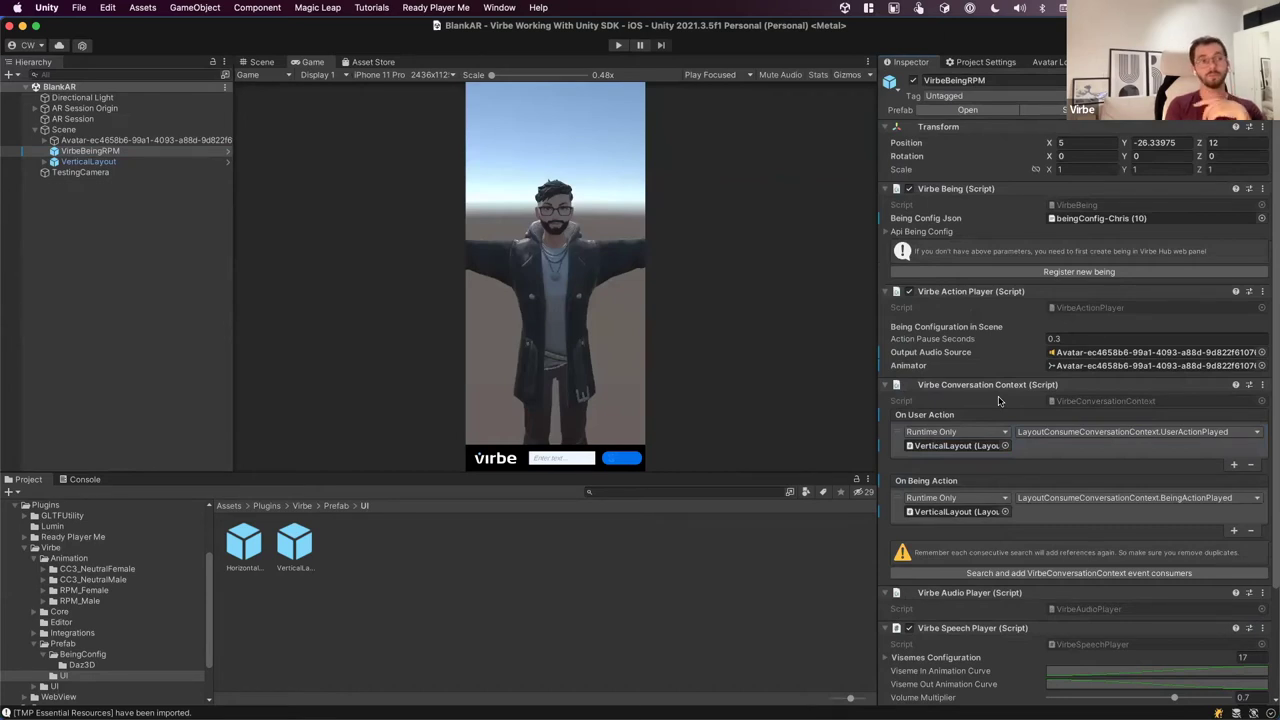
double_click(955, 445)
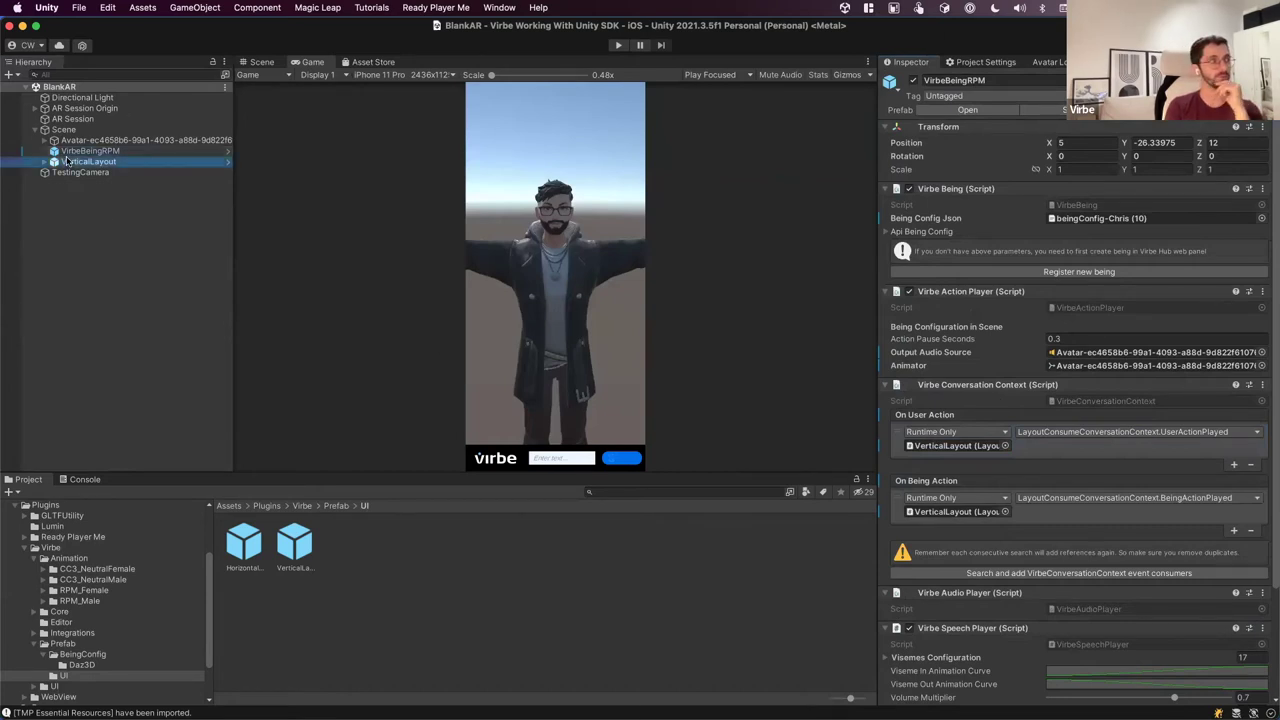
Assign VirbeBeingRPM to the Virbe Plugin UI Connector's Virbe Being field
scroll(993, 398, down, 1)
scroll(993, 398, down, 2)
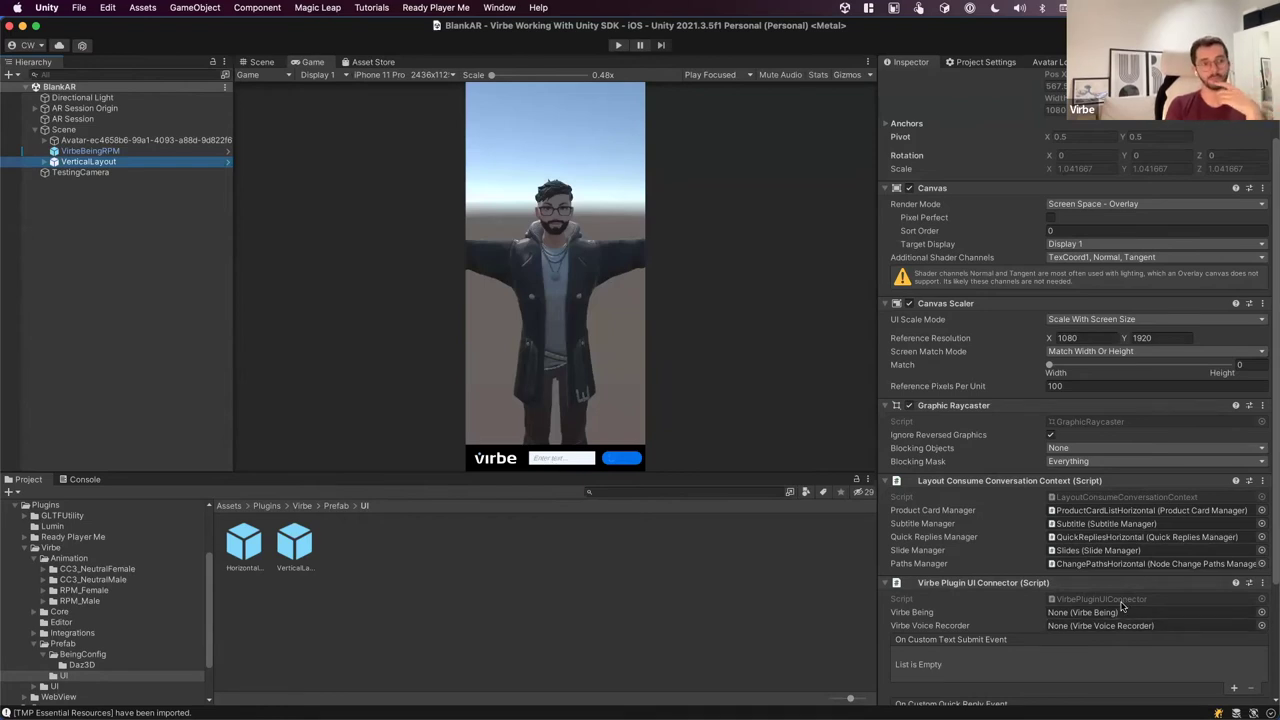
drag(135, 152, 1122, 614)
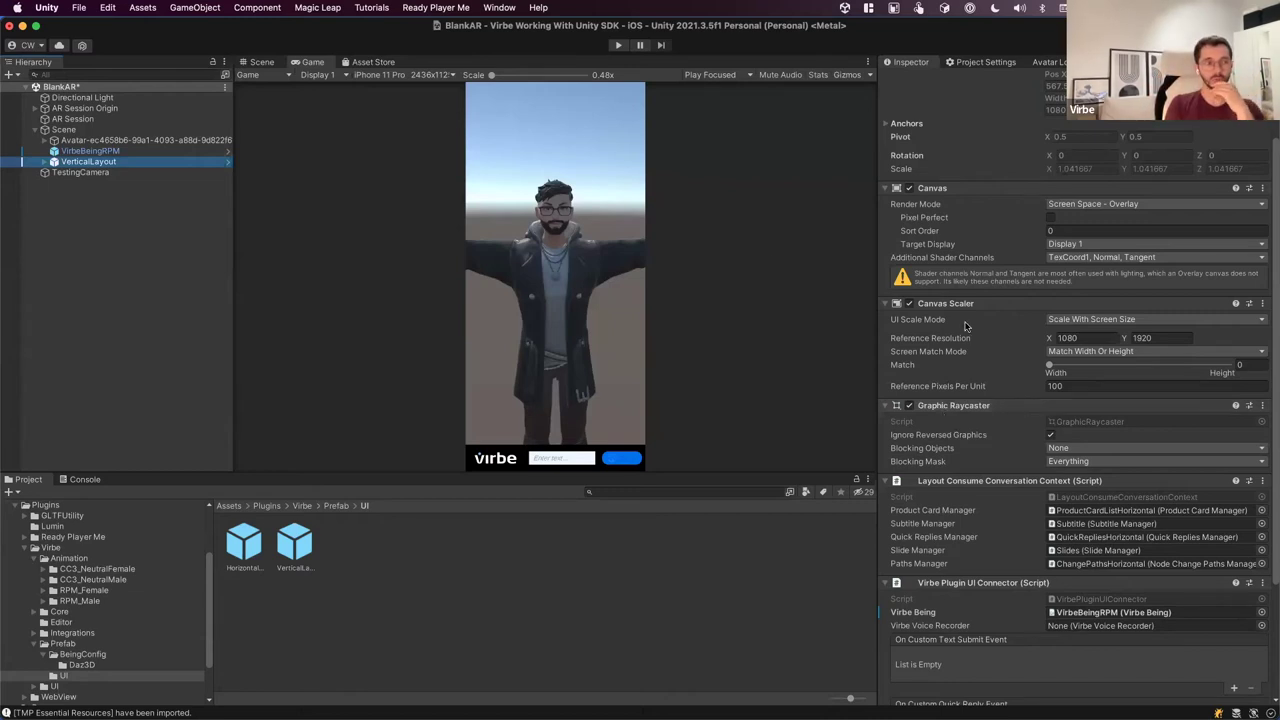
click(448, 150)
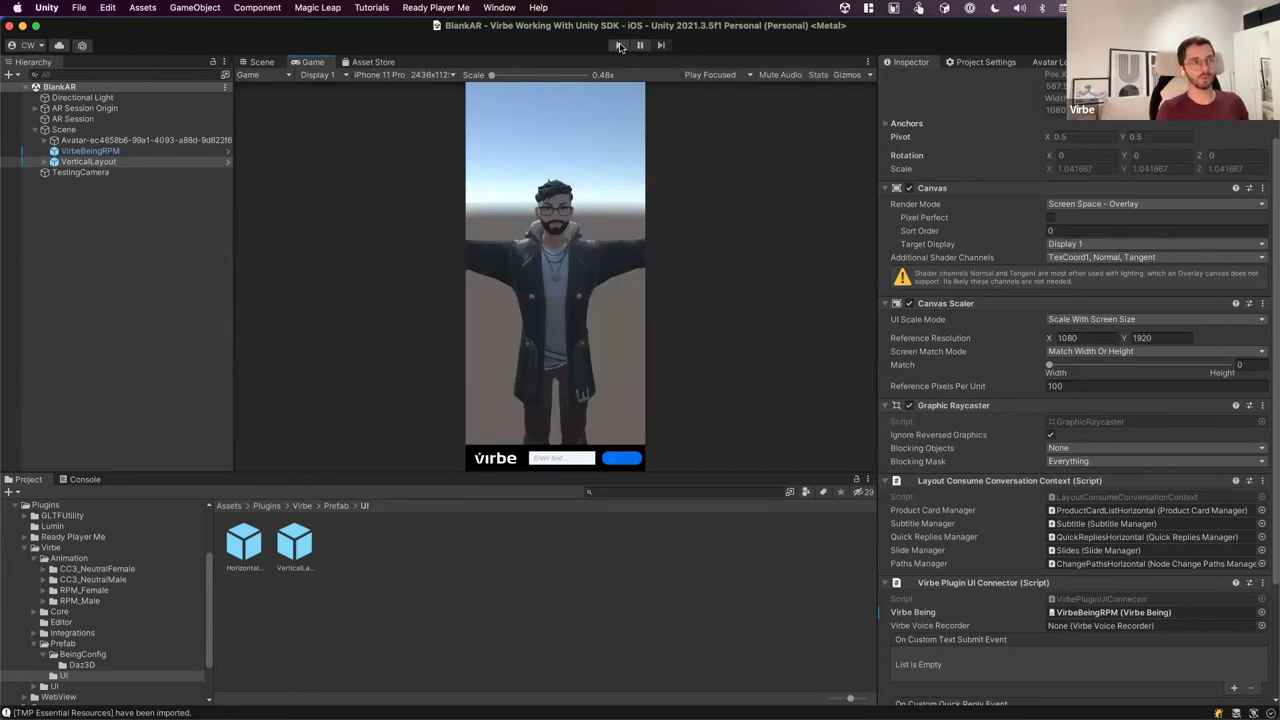
Test-run the scene in Play mode with AR Session Origin deactivated so the avatar appears, then stop
click(620, 46)
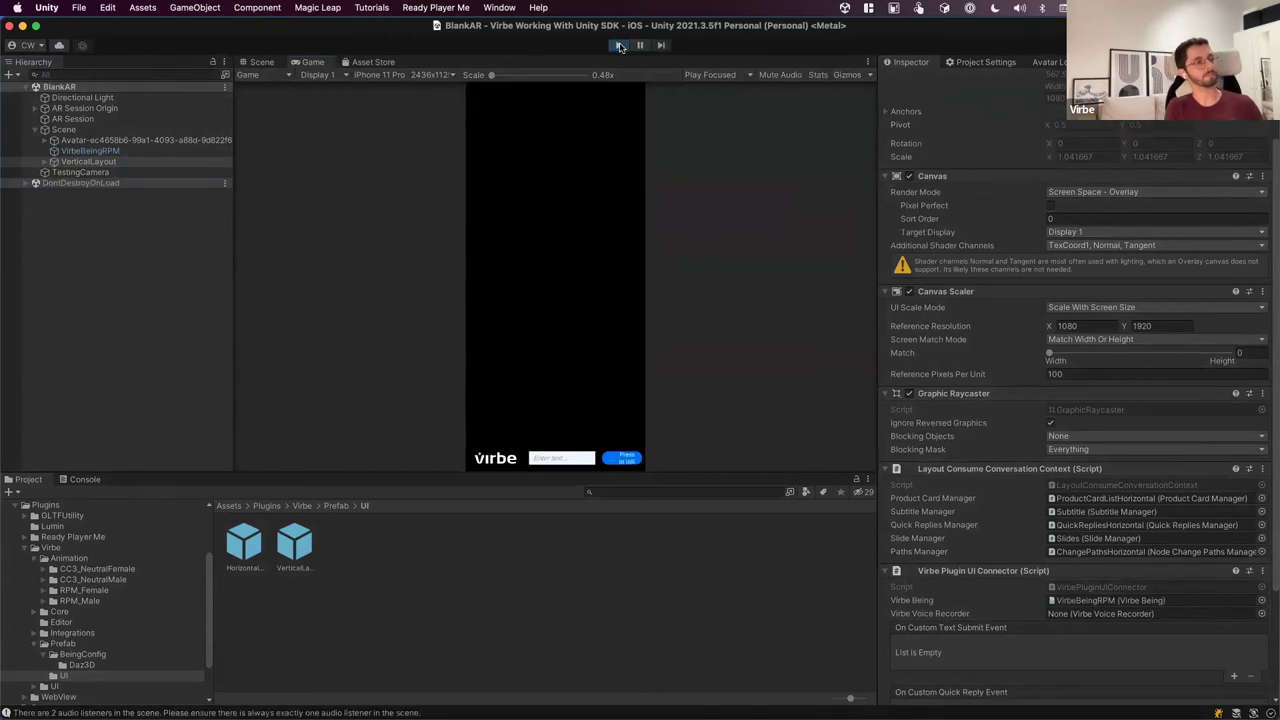
click(84, 108)
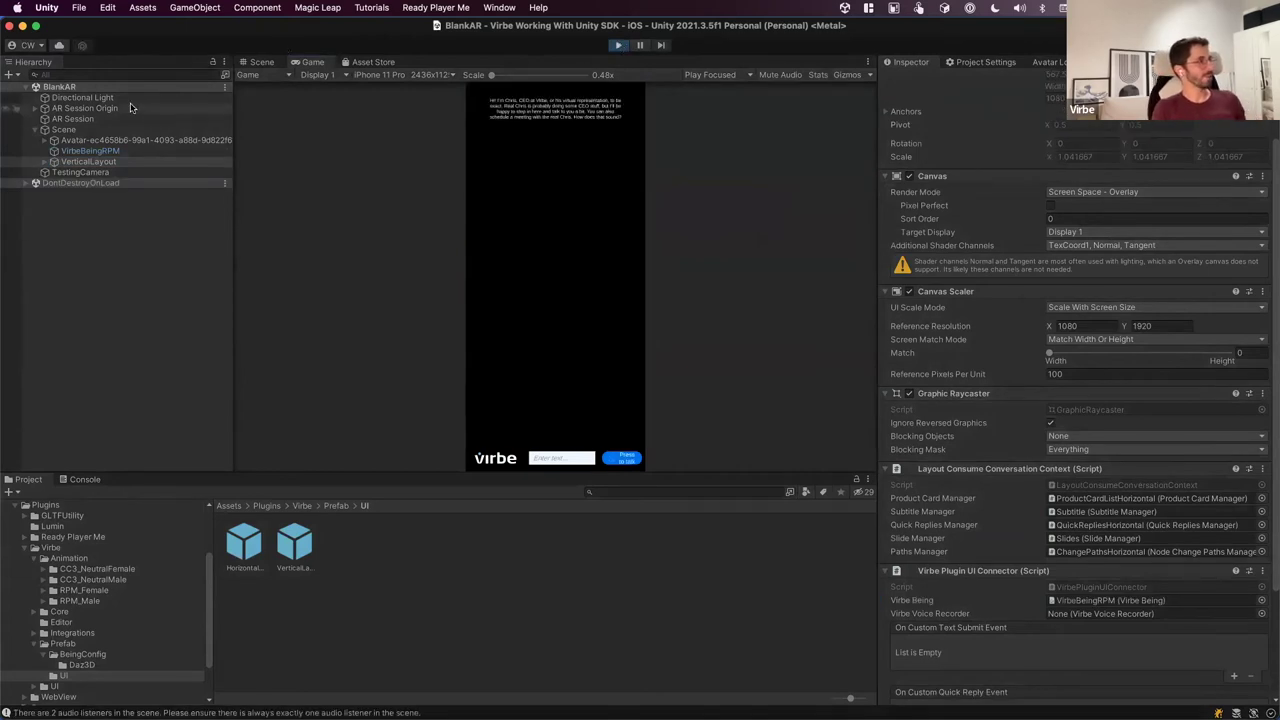
click(912, 80)
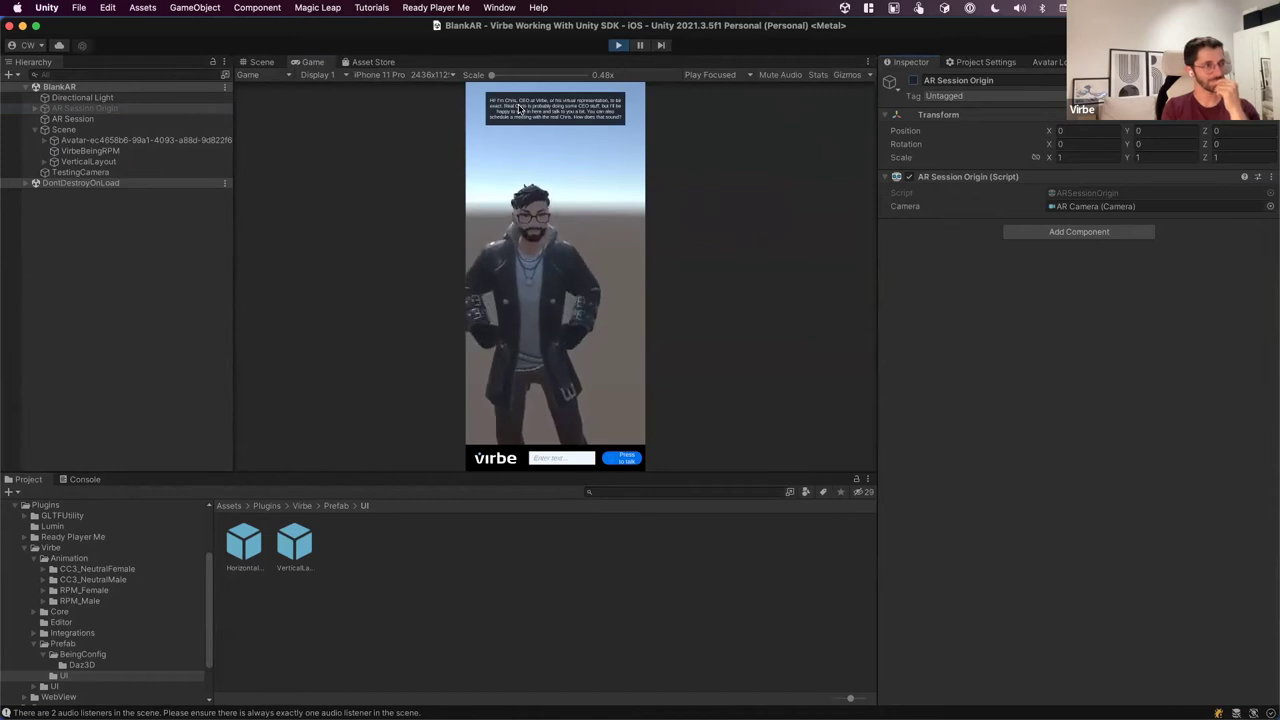
click(583, 458)
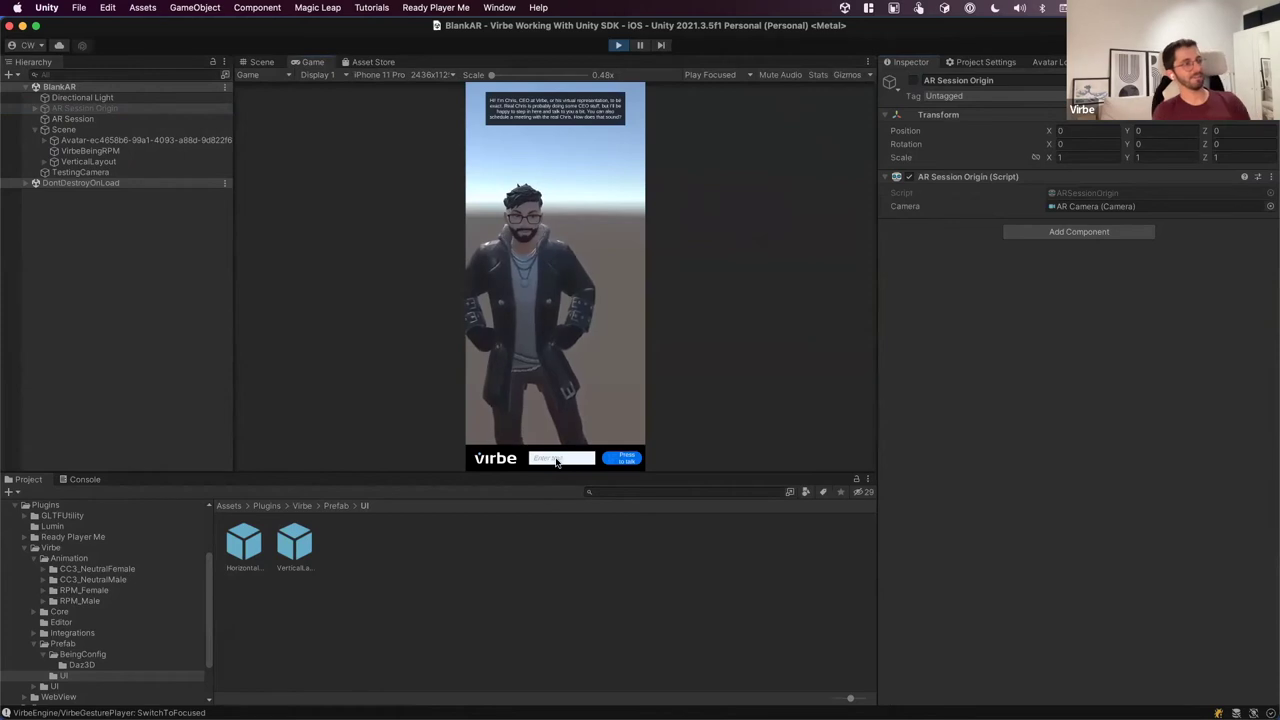
click(619, 45)
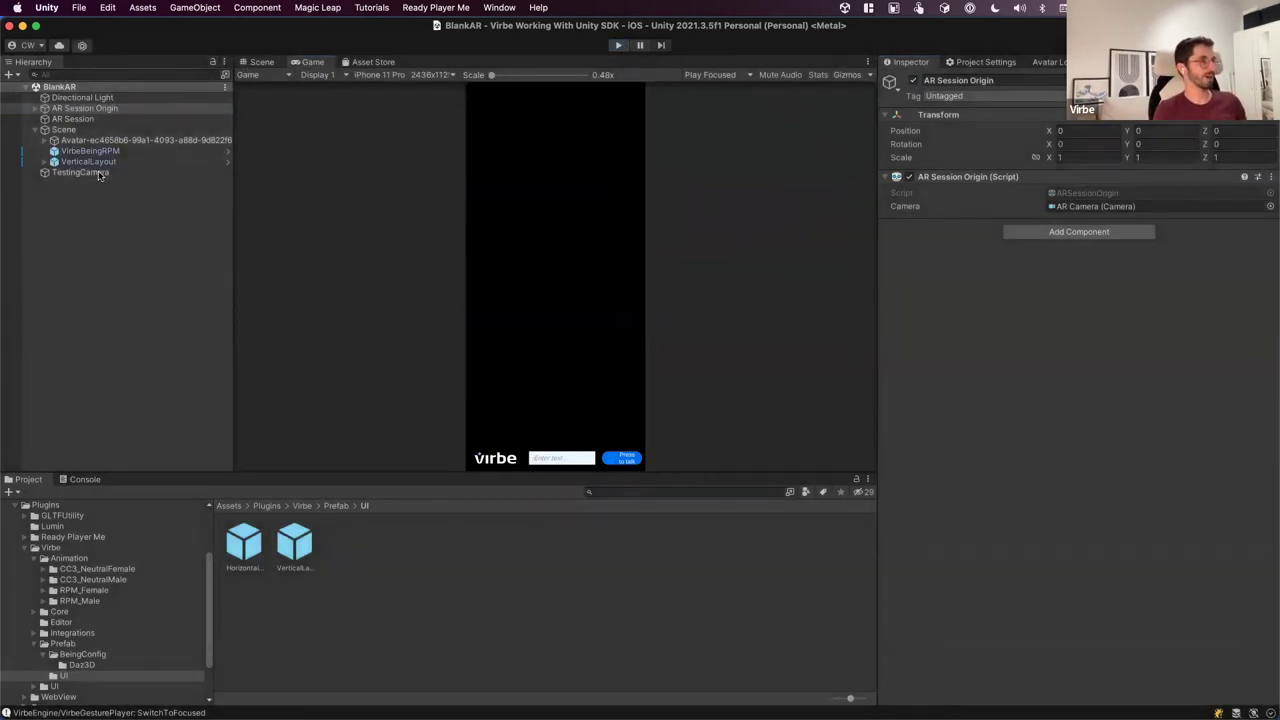
Add a UI Event System using the Input System UI Input Module, then enter Play mode
click(98, 162)
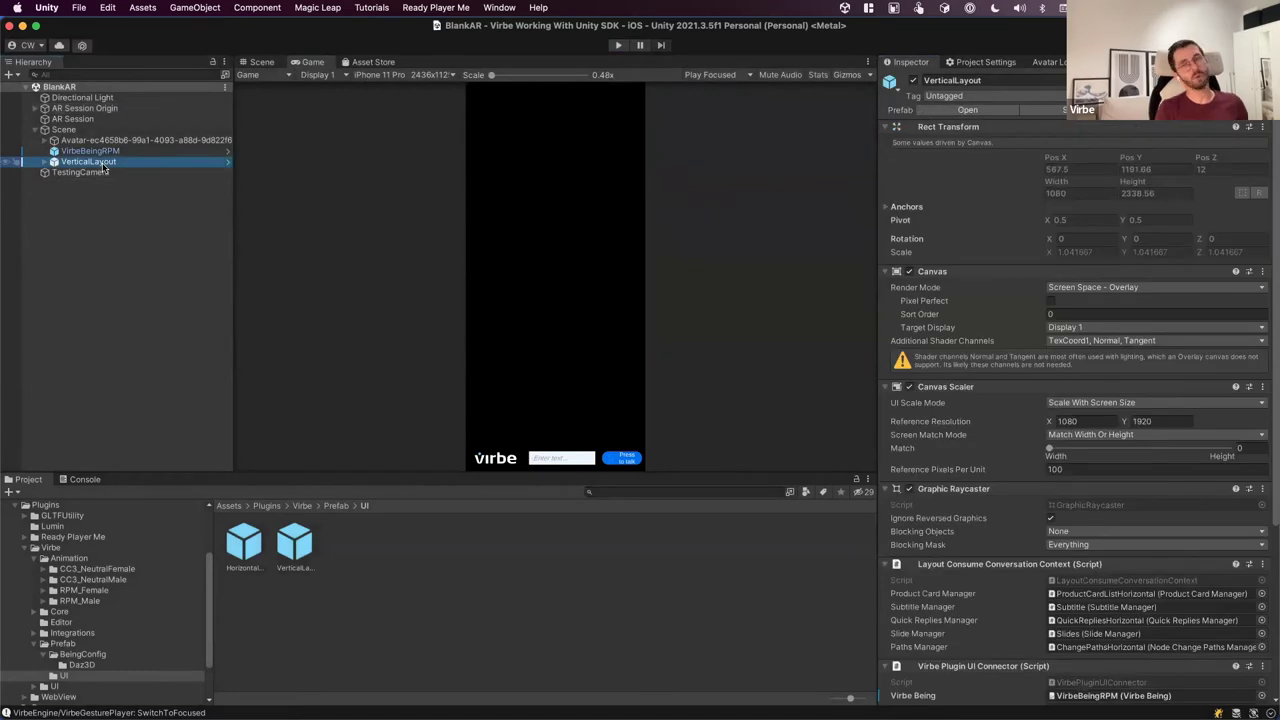
right_click(66, 228)
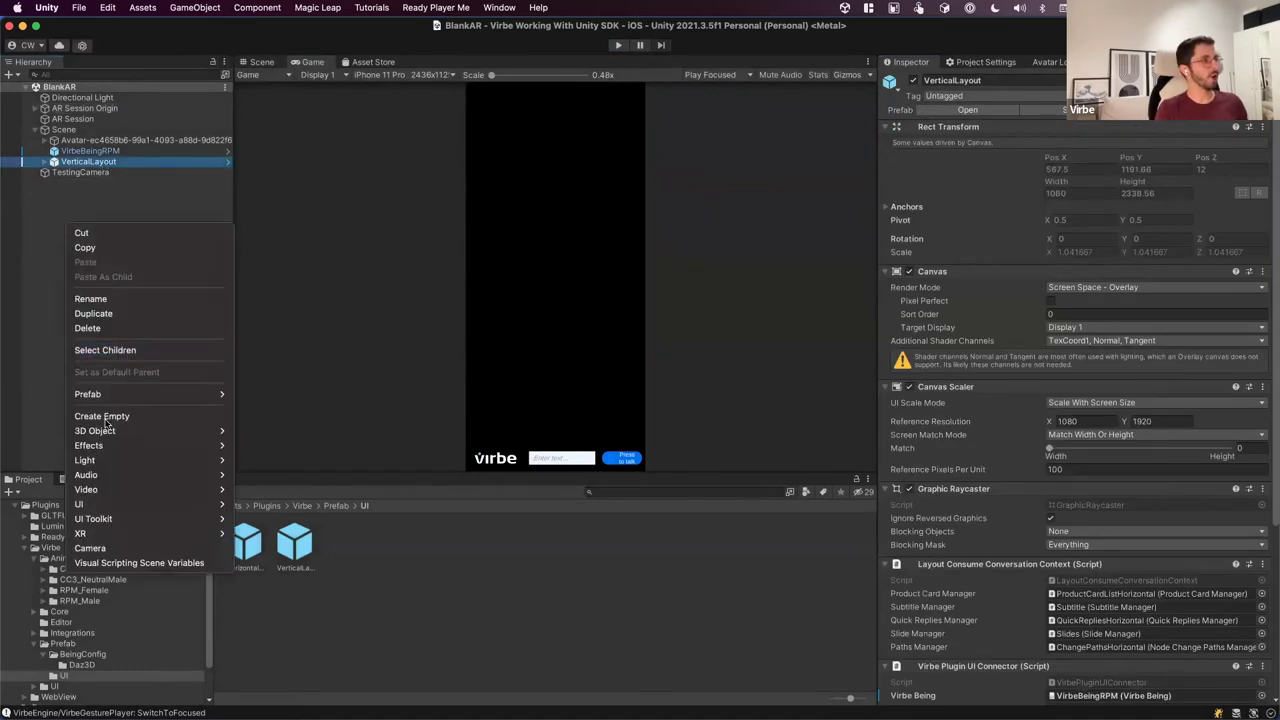
mouse_move(100, 504)
click(288, 683)
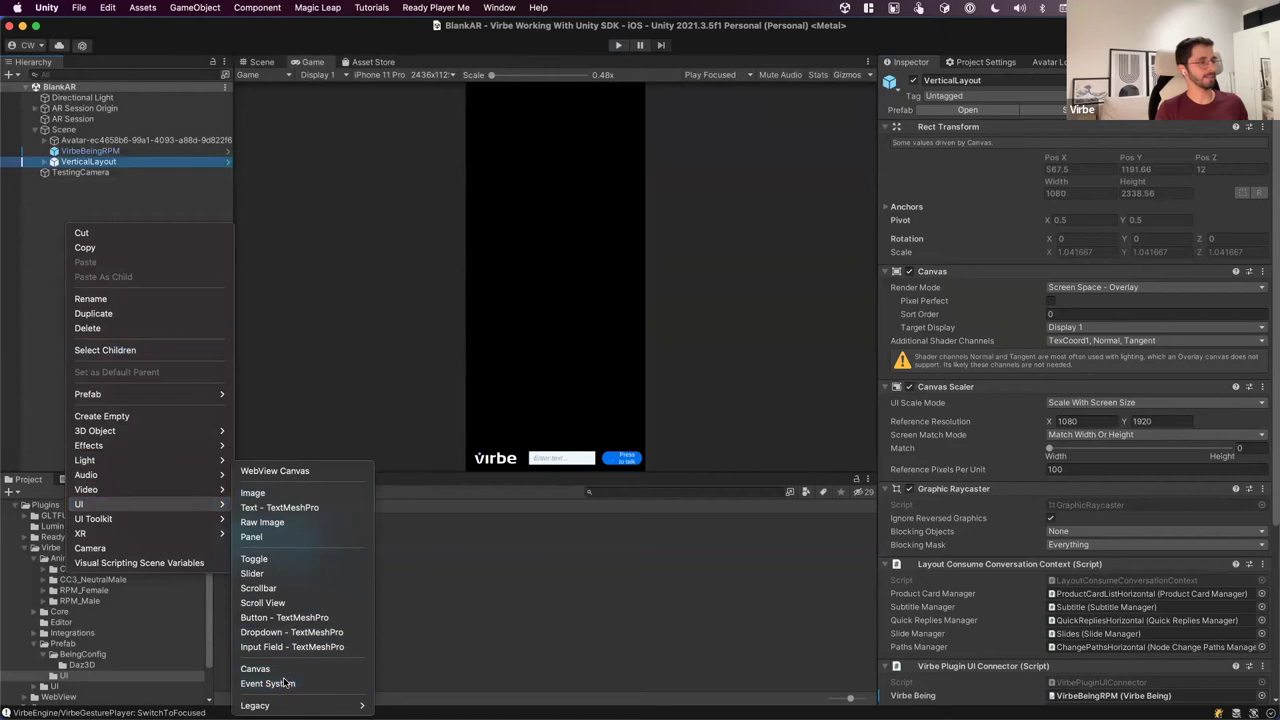
click(146, 185)
click(1128, 297)
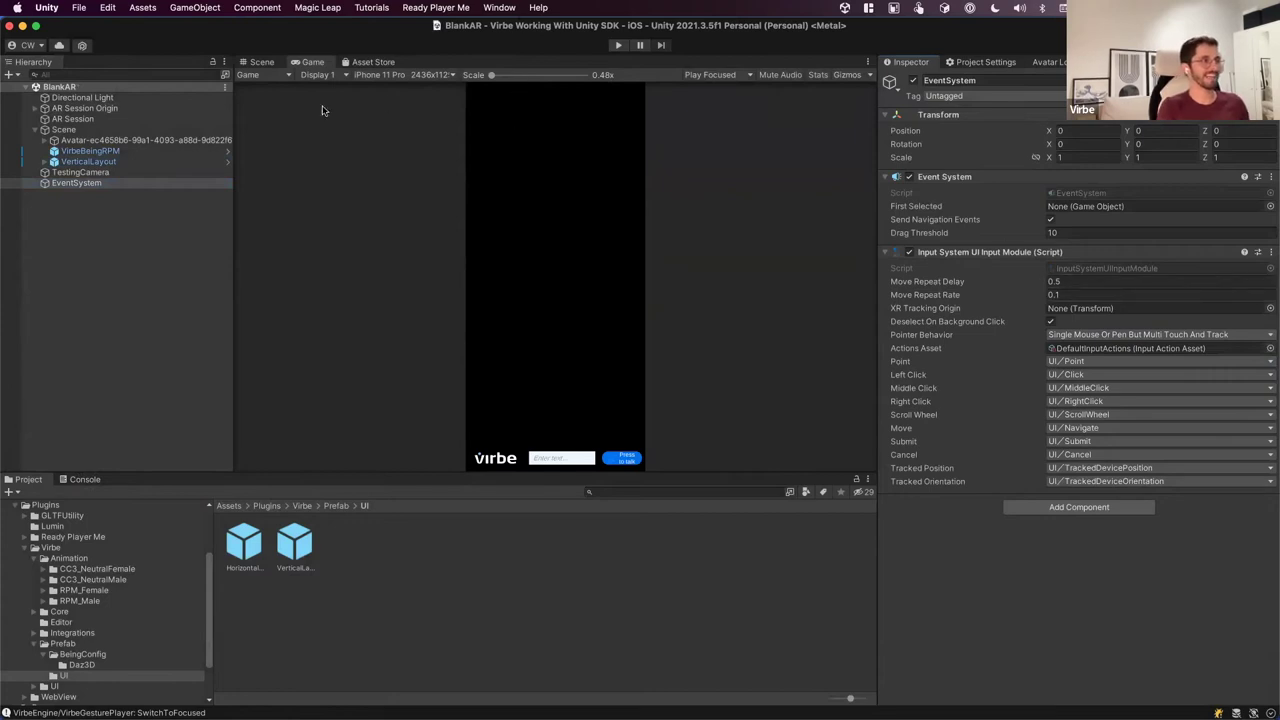
click(183, 247)
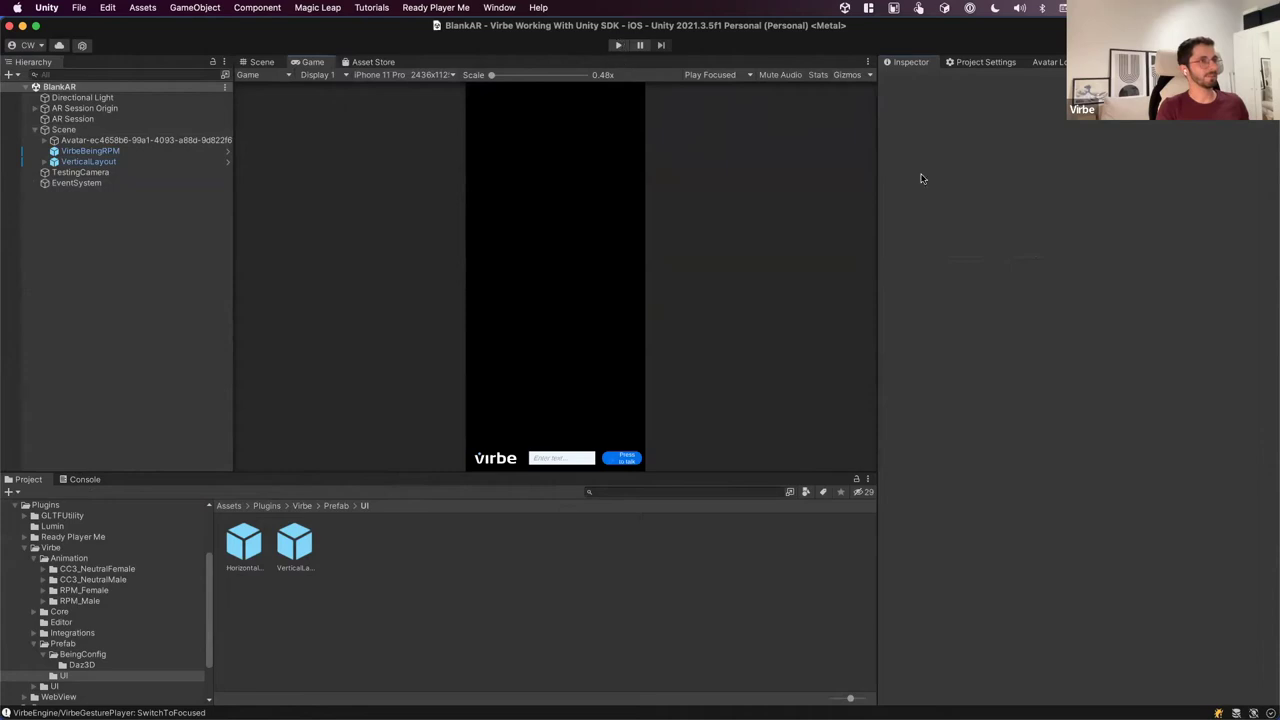
click(616, 45)
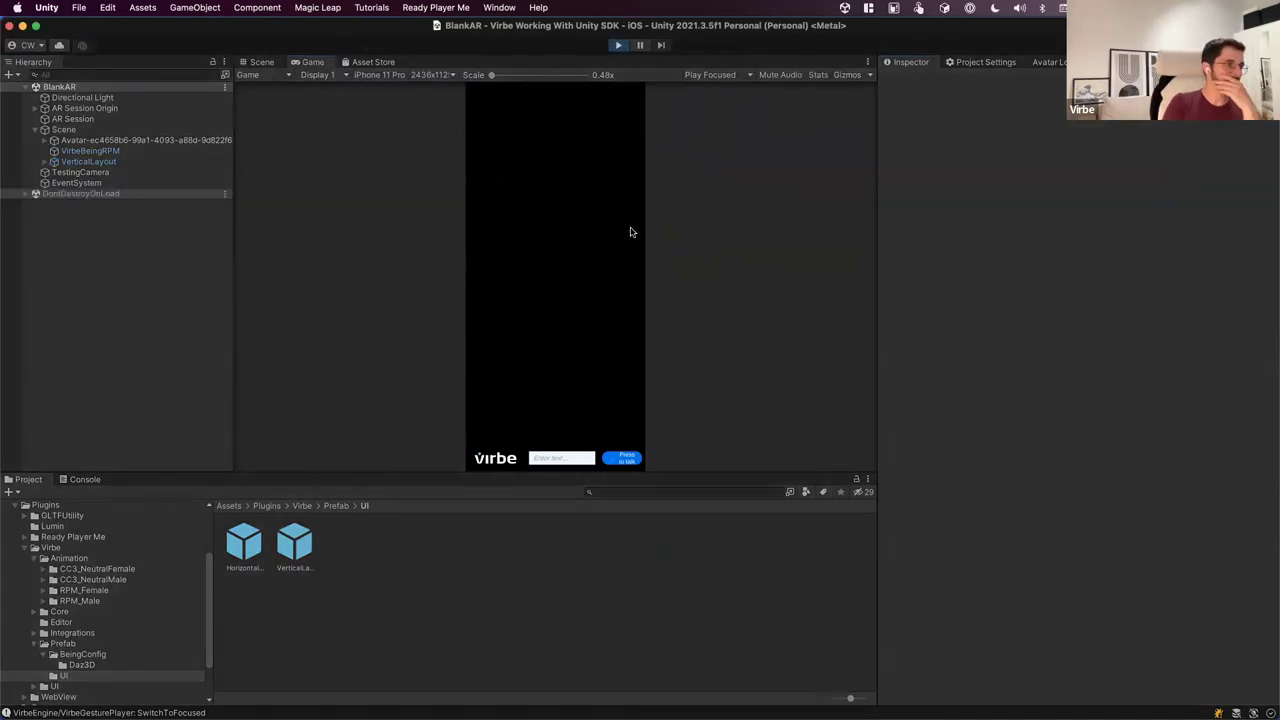
Send the avatar 'Hi', 'hiello' and 'how are you?' in the chat field, then stop Play mode
click(100, 108)
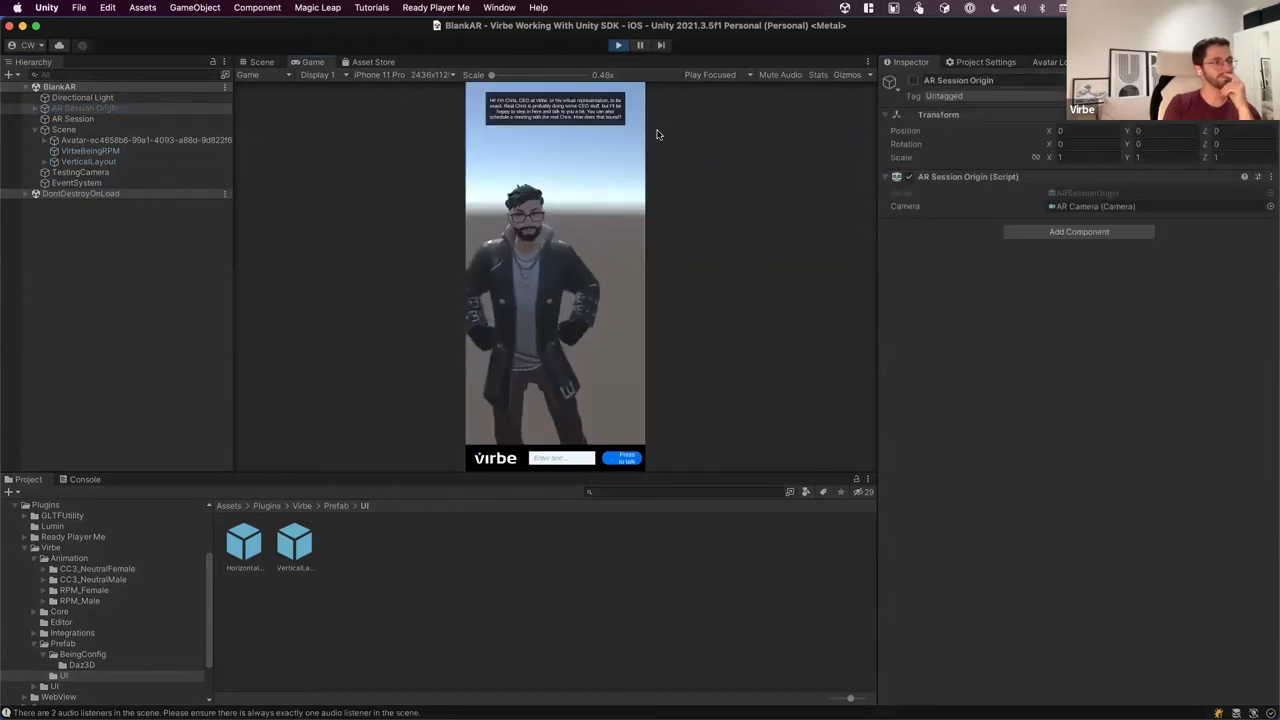
click(540, 462)
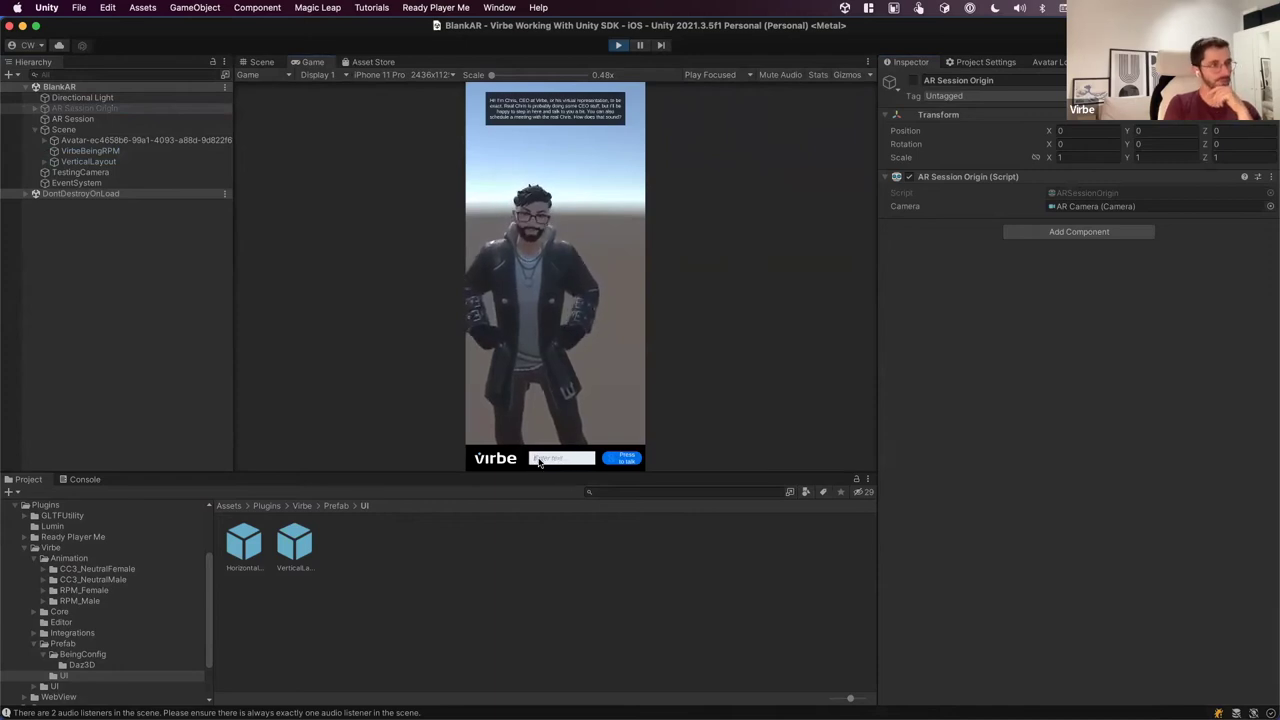
text(Hi)
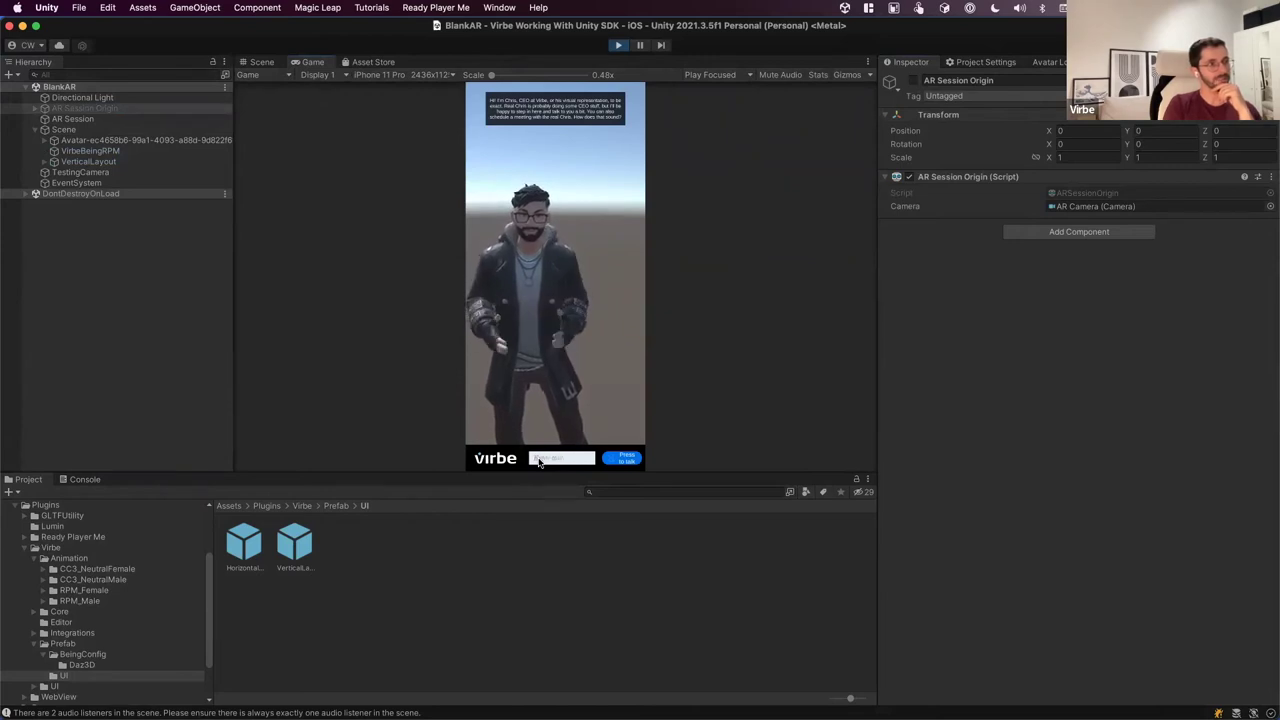
key(Return)
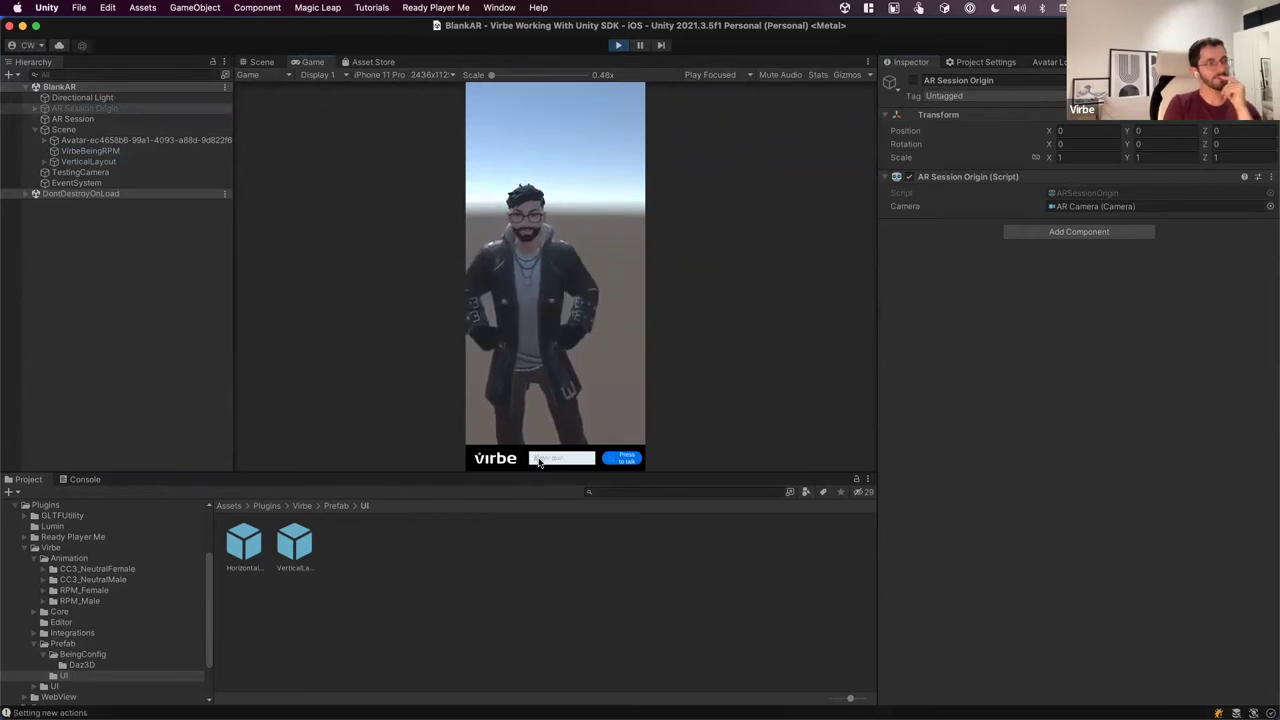
text(hi)
text(ello)
key(Return)
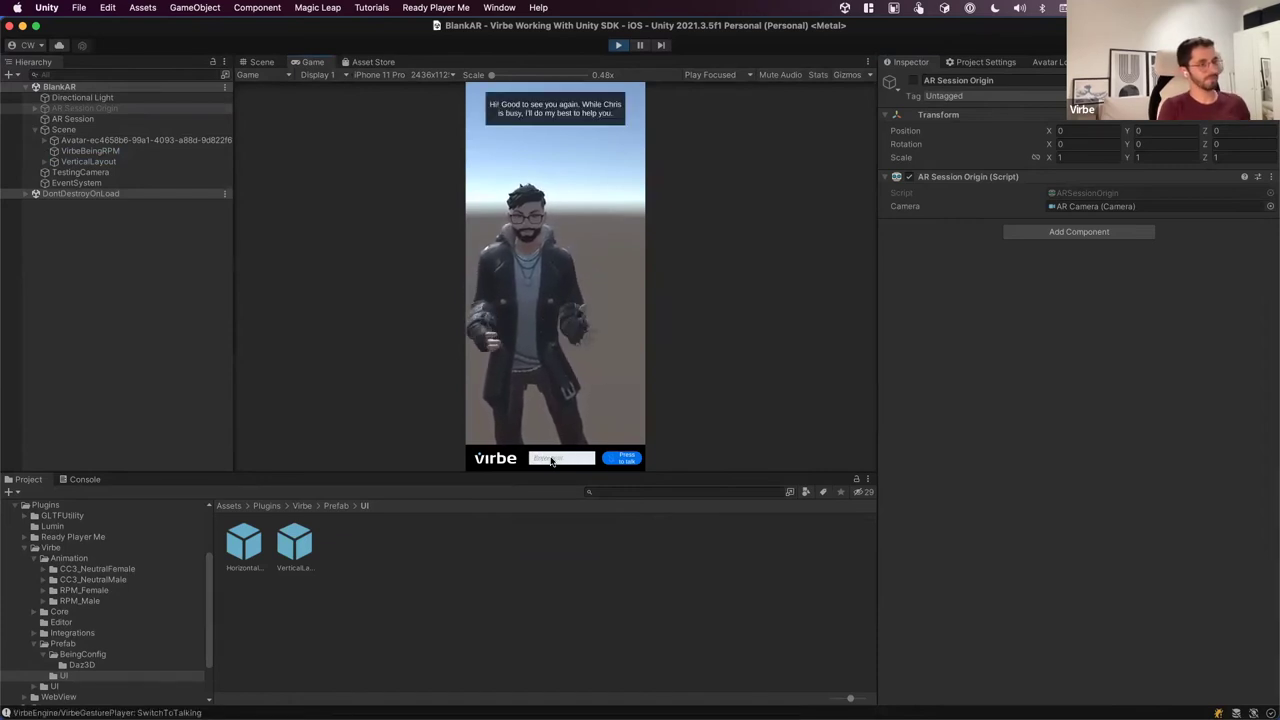
text(how are you?)
key(Return)
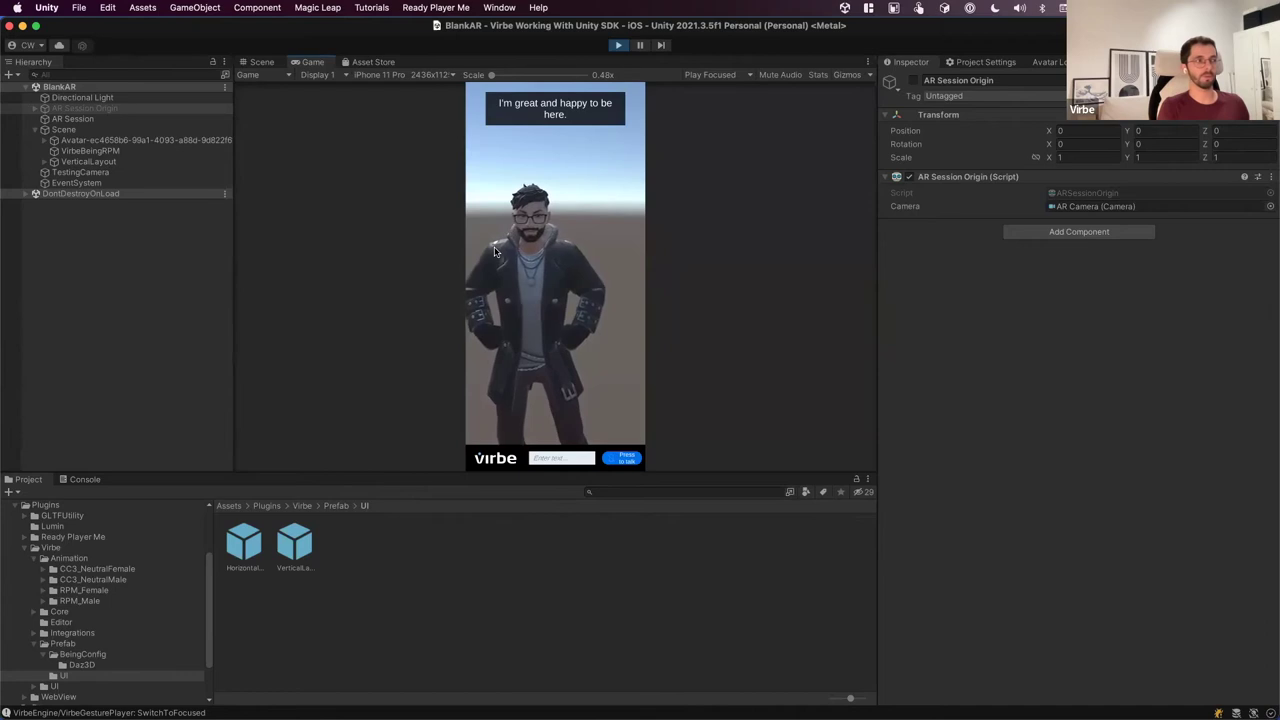
click(624, 46)
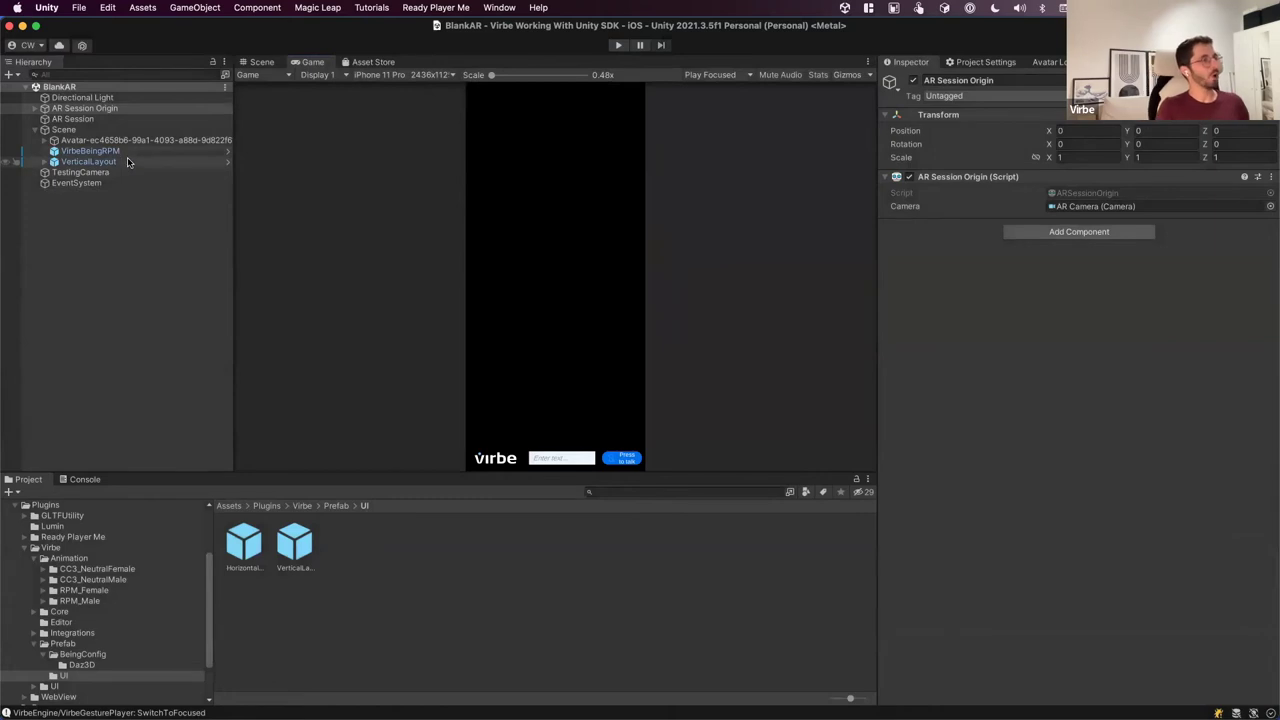
Select VerticalLayout and Scene in the Hierarchy, then display the Virbe Prefab folder's contents
click(90, 162)
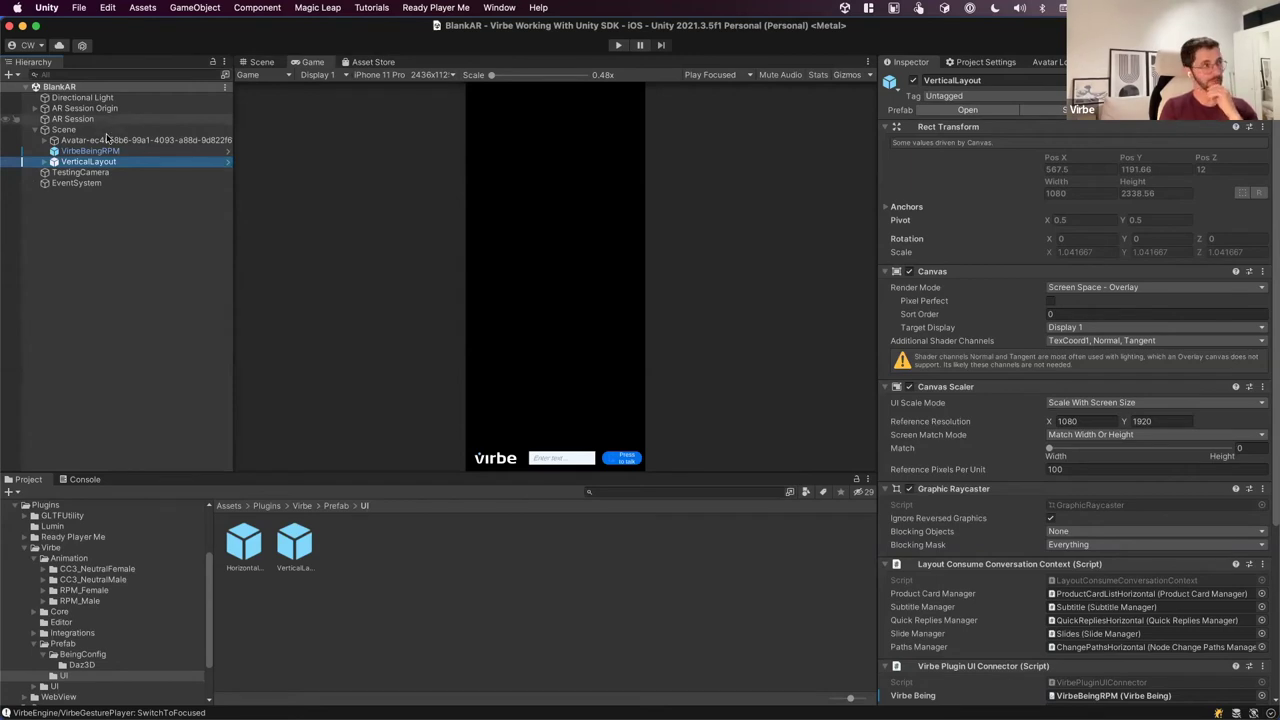
click(104, 130)
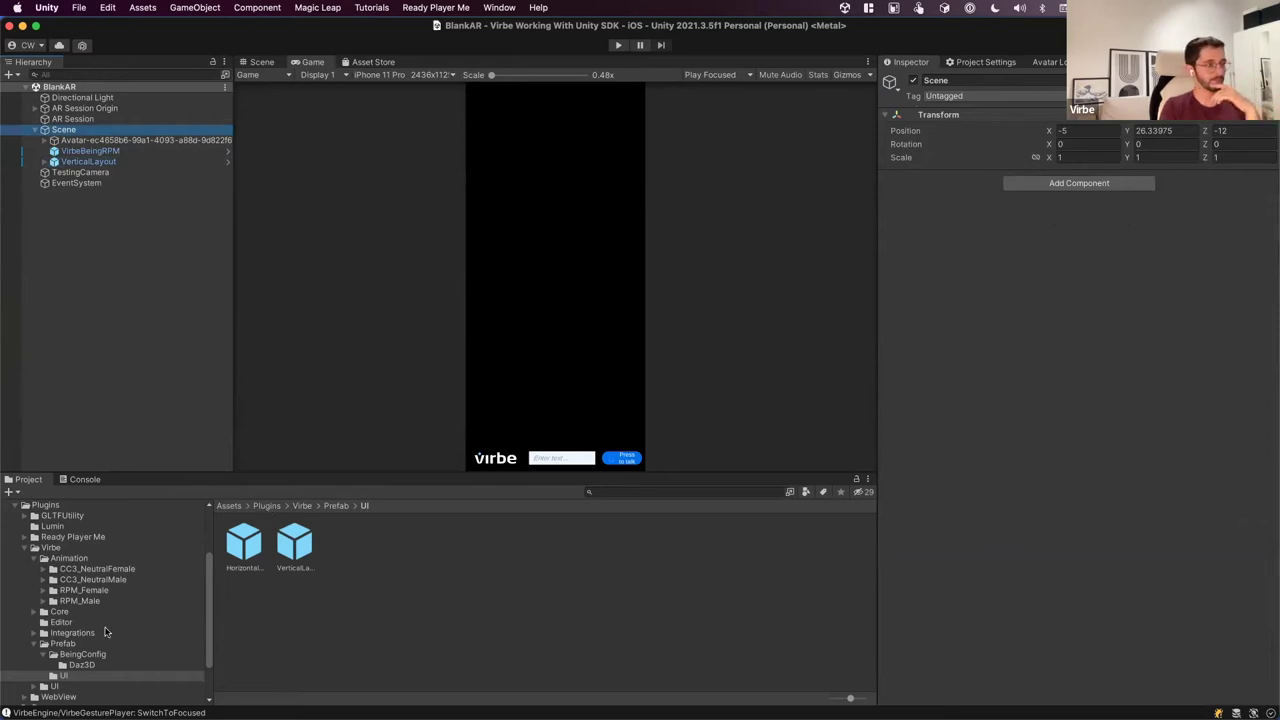
click(64, 644)
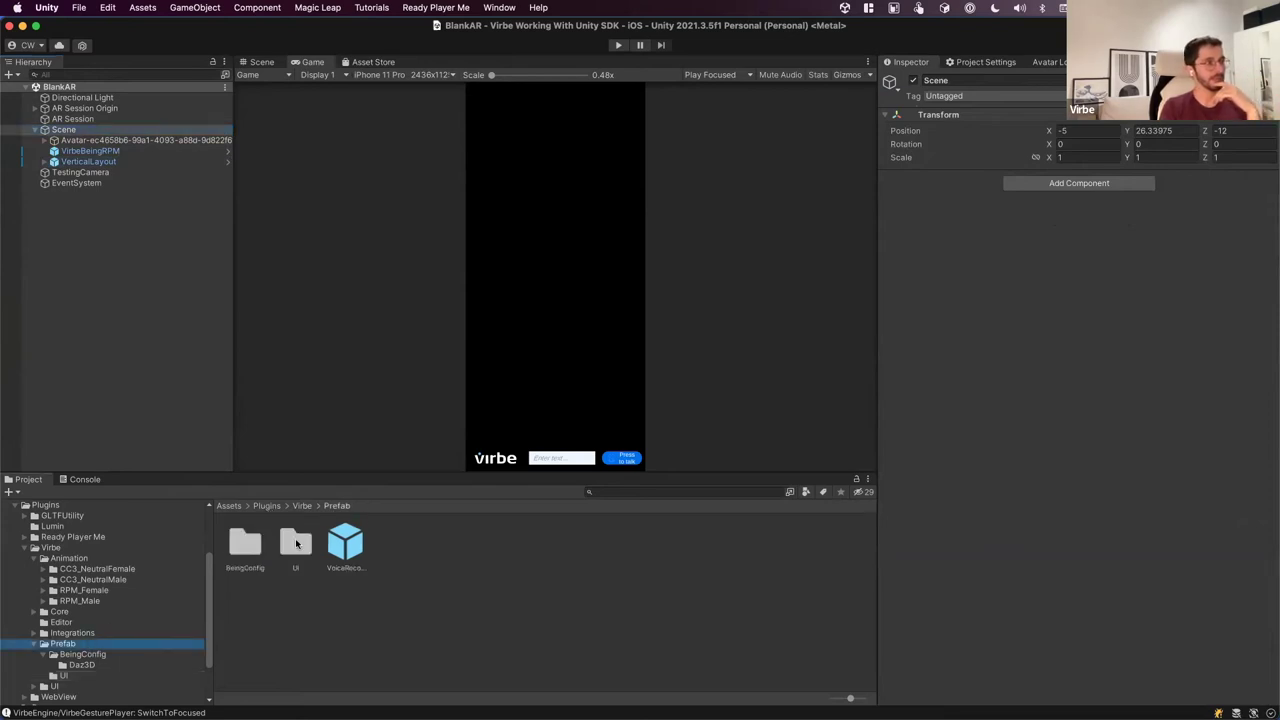
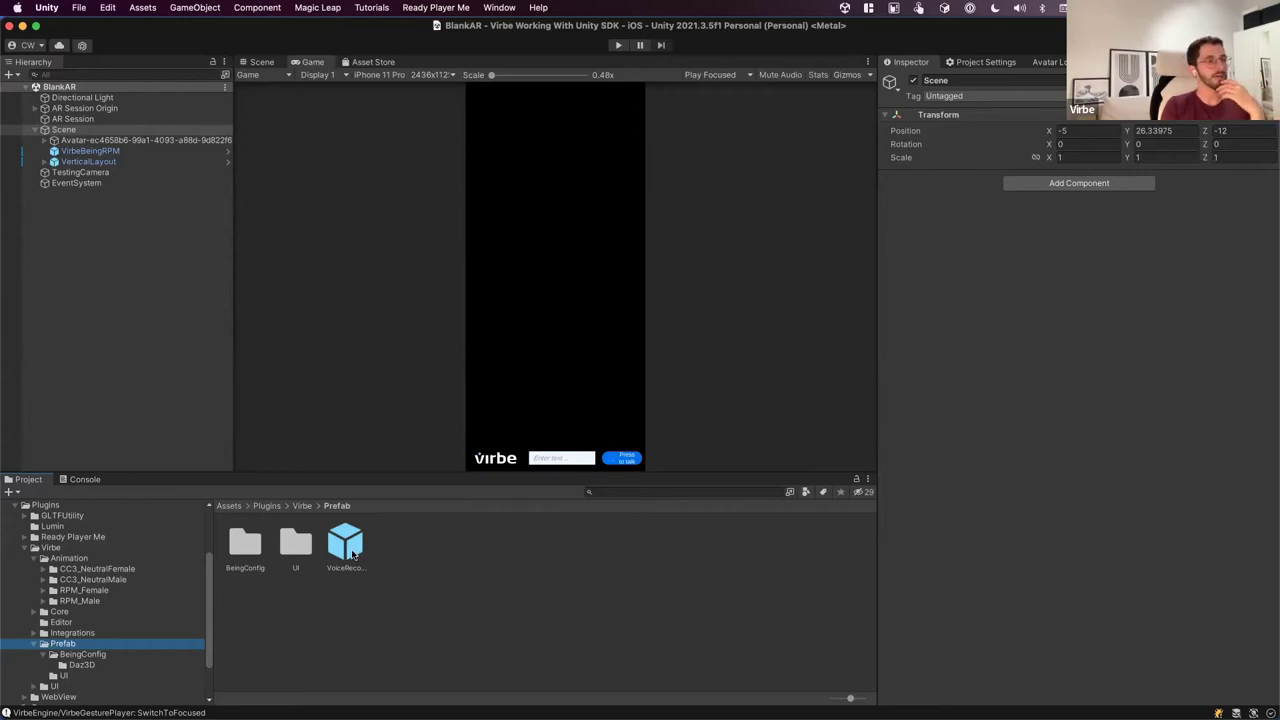
Place the VoiceRecorder prefab from the Prefab folder under Scene in the Hierarchy
drag(360, 546, 105, 131)
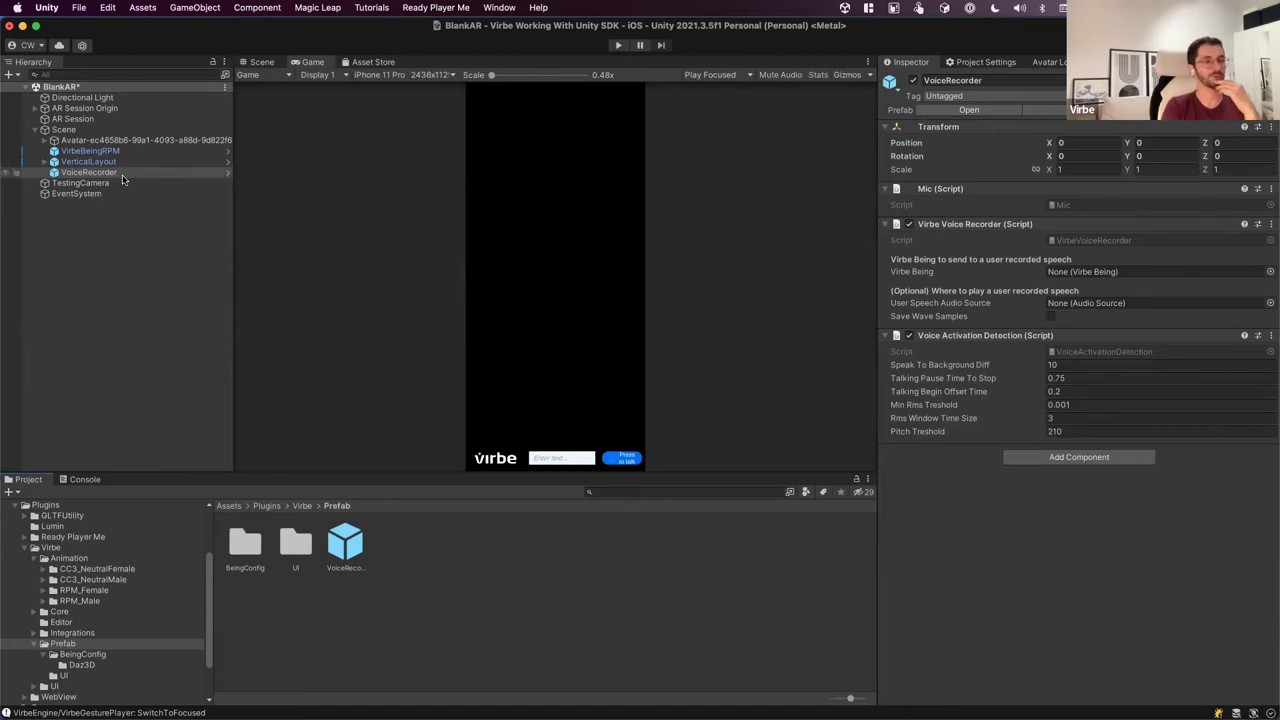
click(195, 225)
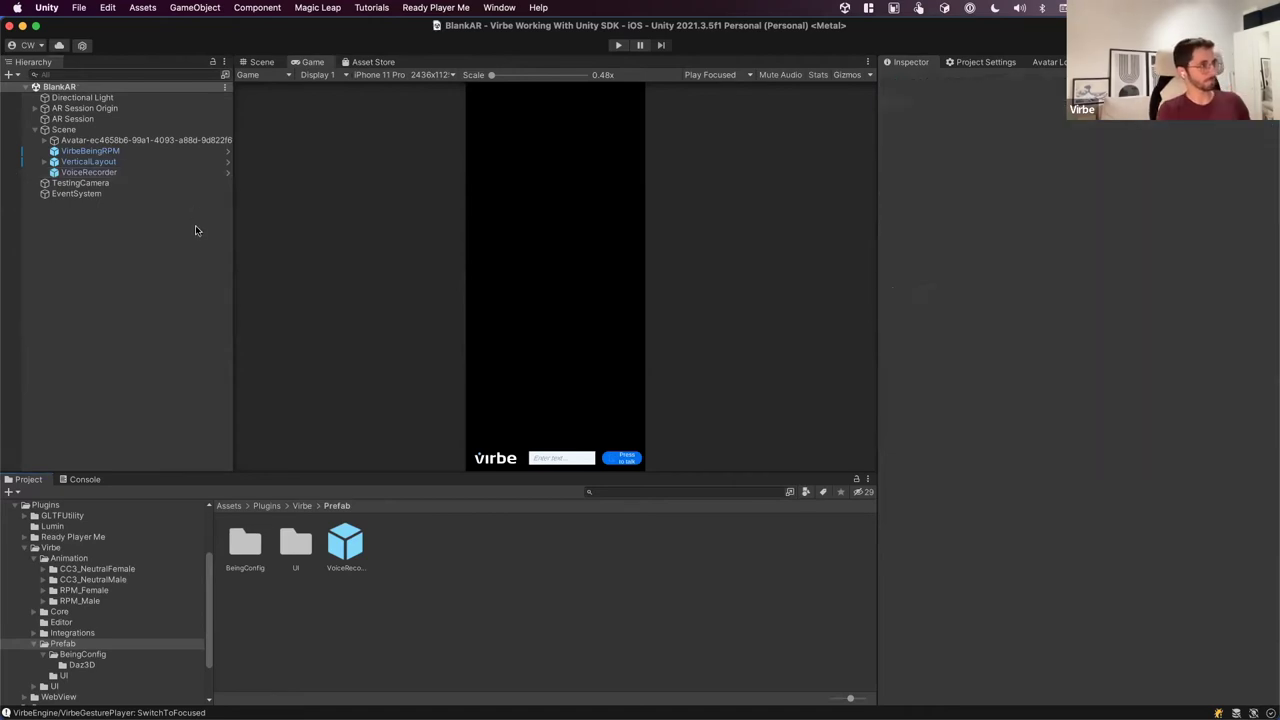
Assign VirbeBeingRPM to the VoiceRecorder's Virbe Being field in the Inspector
click(136, 173)
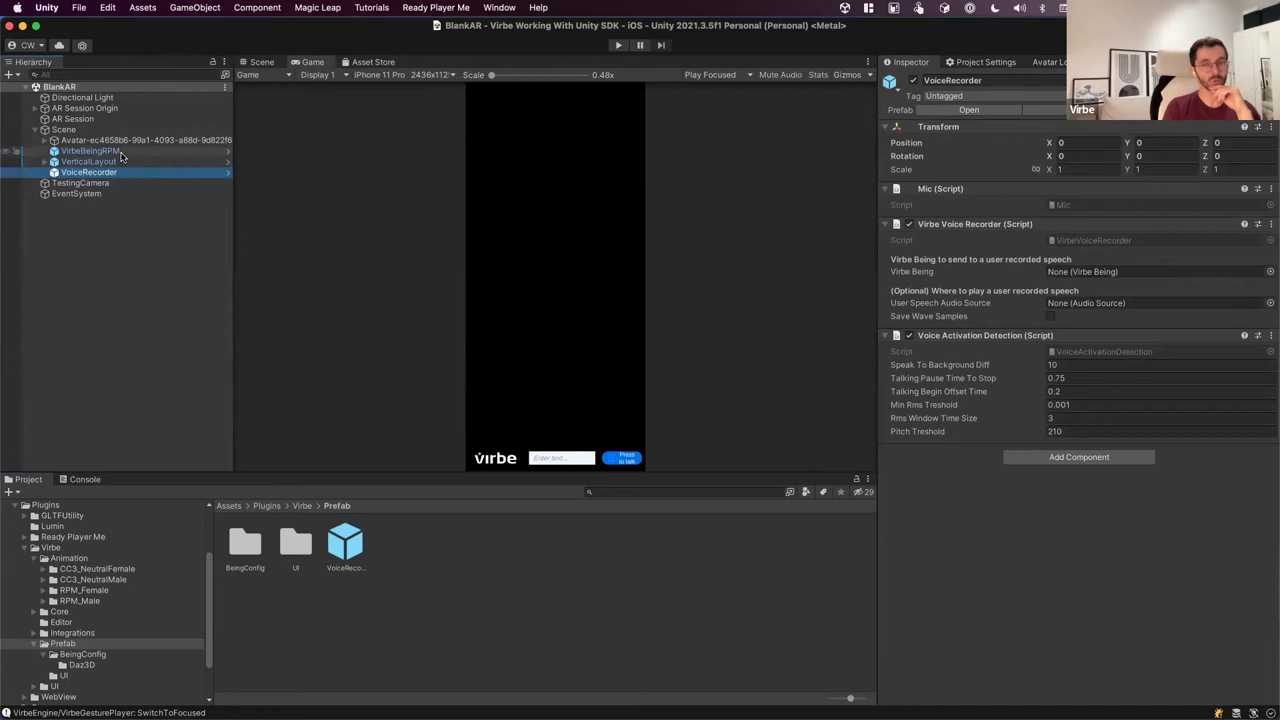
drag(82, 153, 1093, 273)
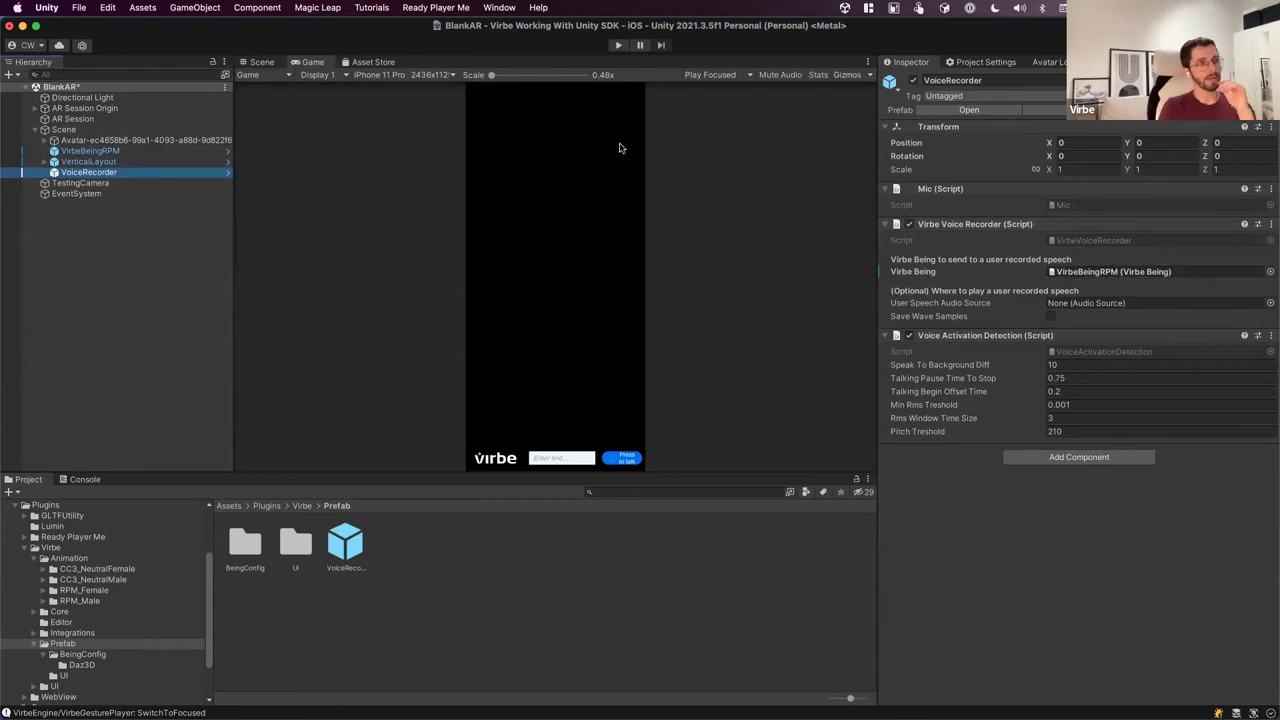
click(161, 161)
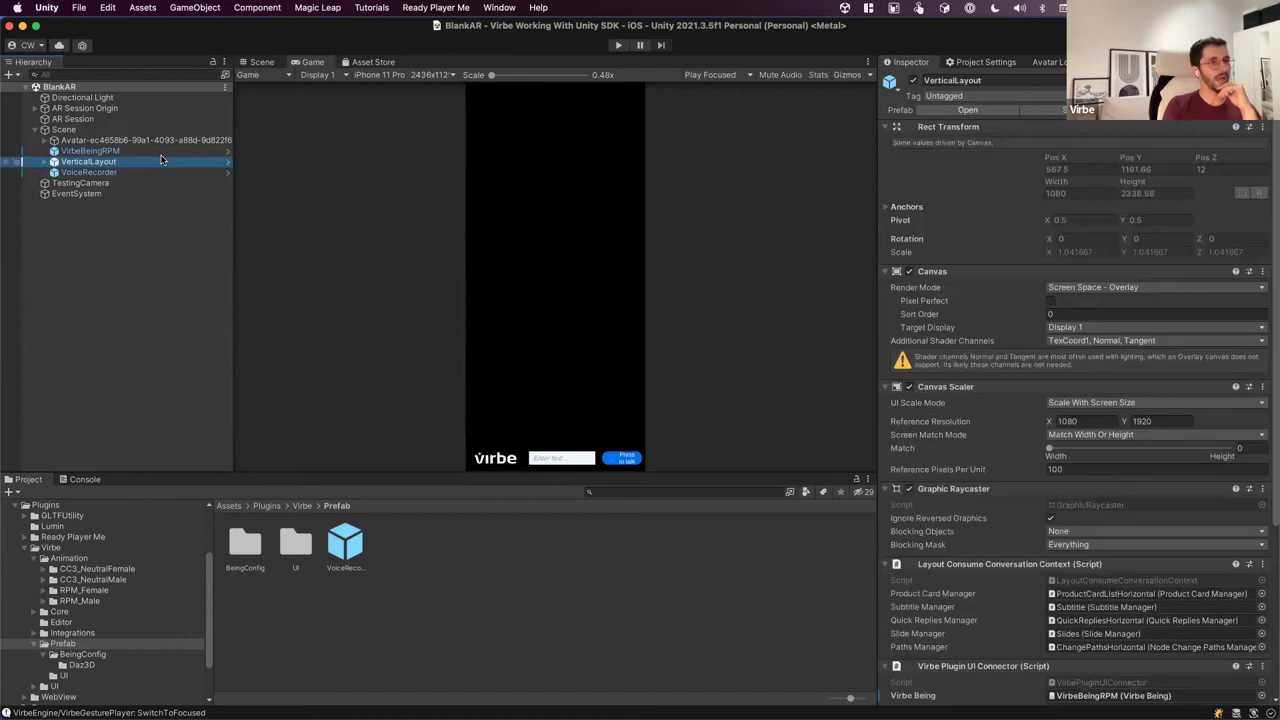
Run the scene in Play mode with AR Session Origin deactivated, then view the Console
click(618, 46)
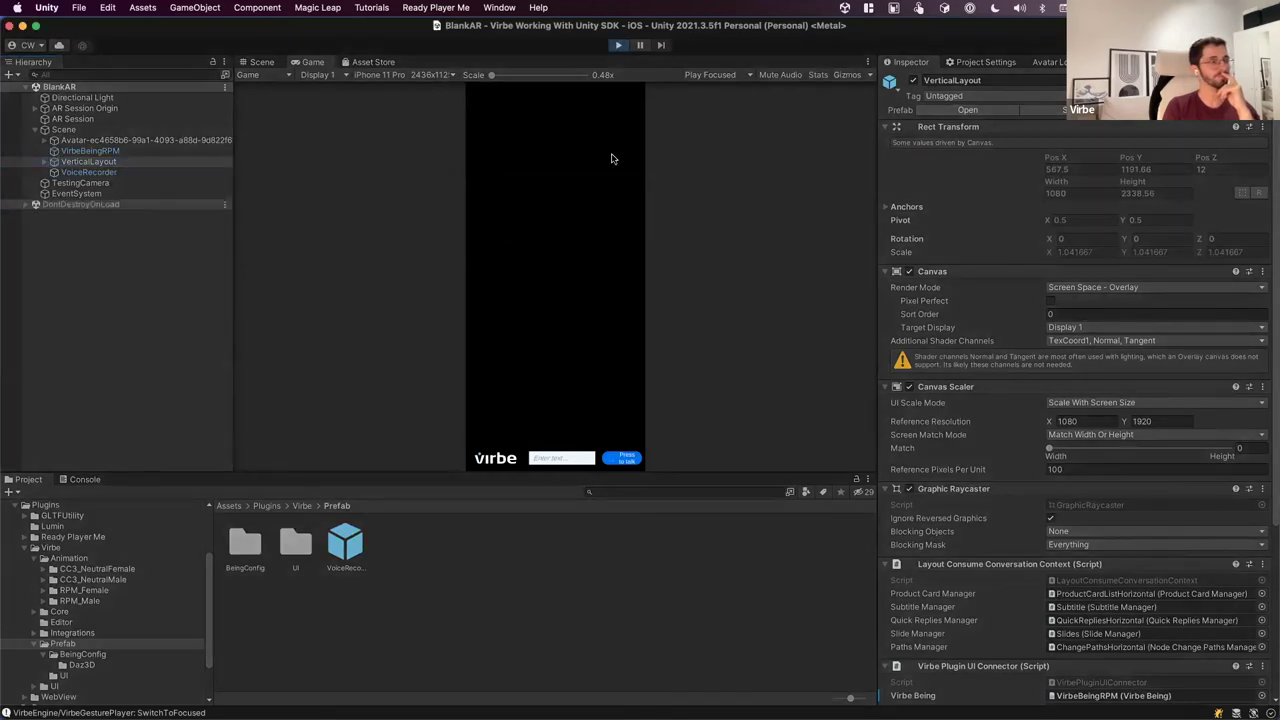
click(115, 108)
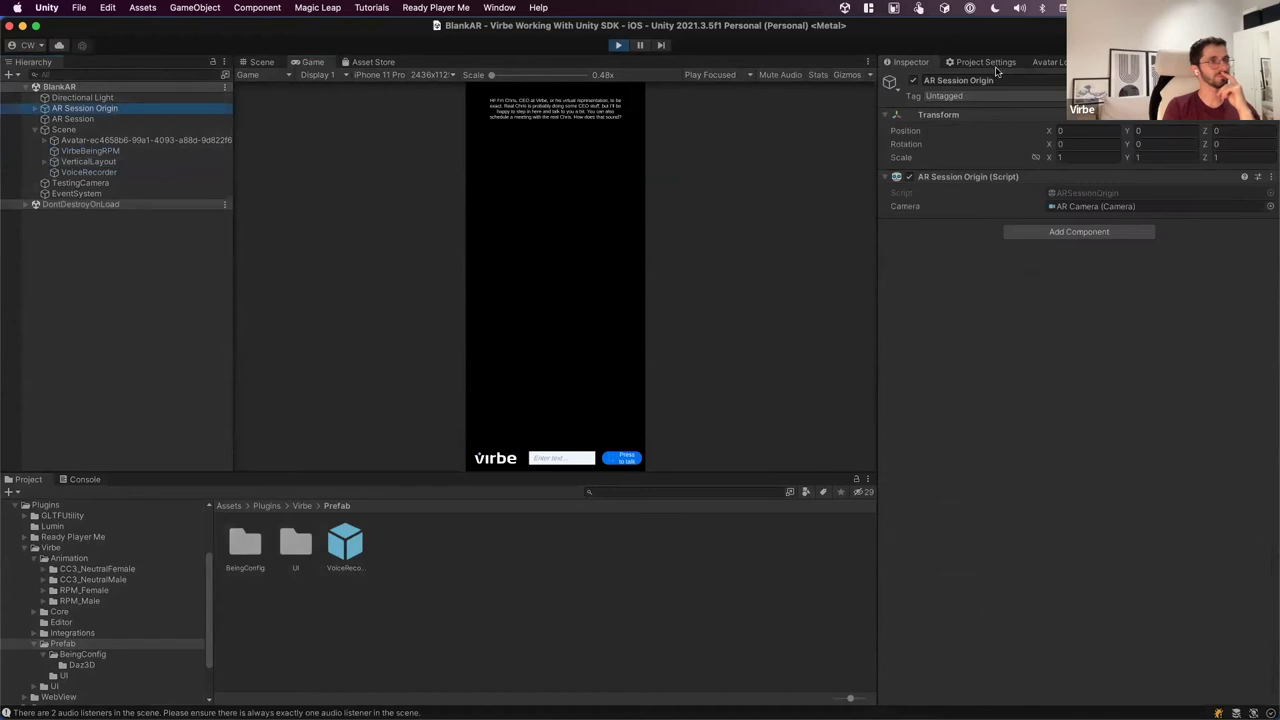
click(913, 81)
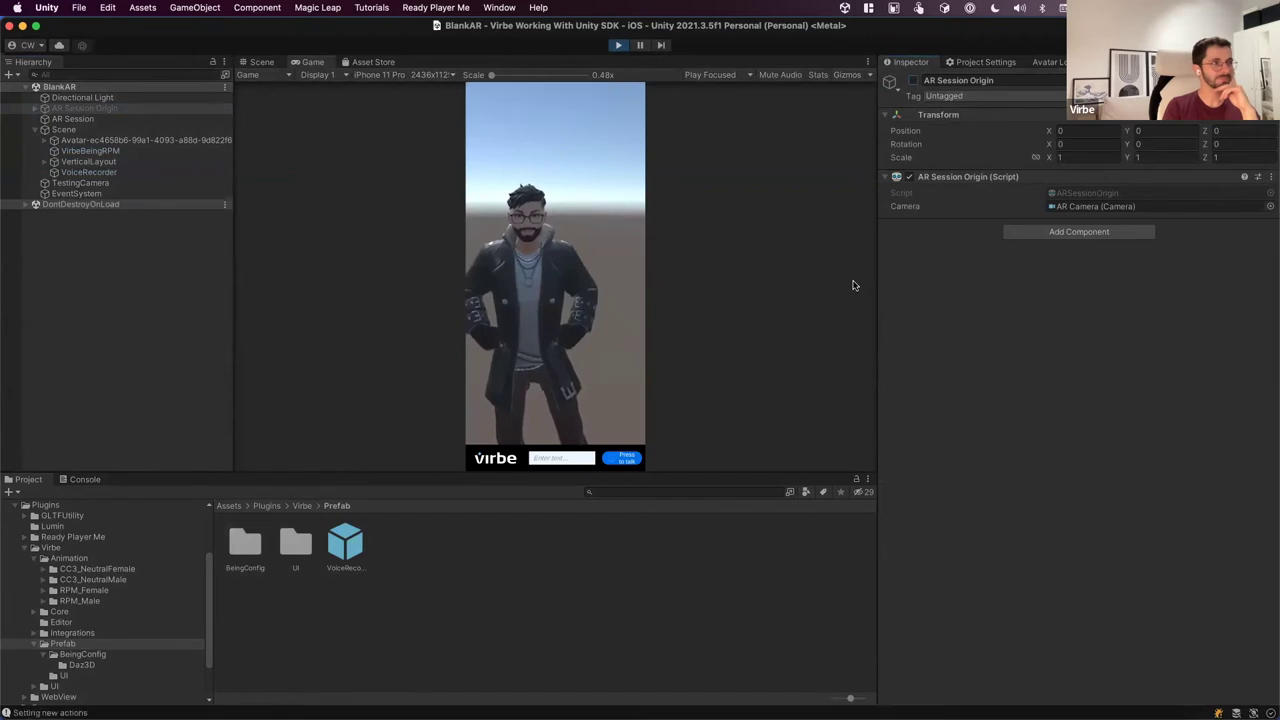
click(97, 480)
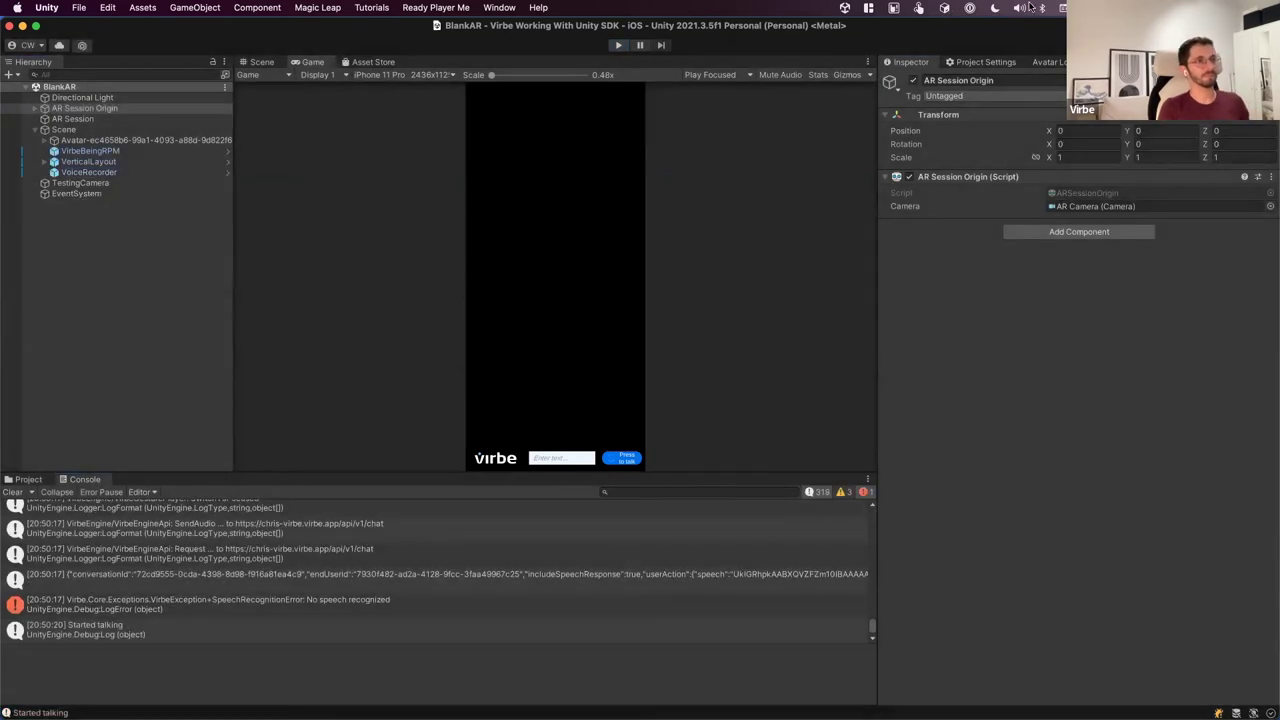
Set the Mac's sound input to MacBook Pro Microphone and run the scene again
click(1020, 8)
click(1088, 221)
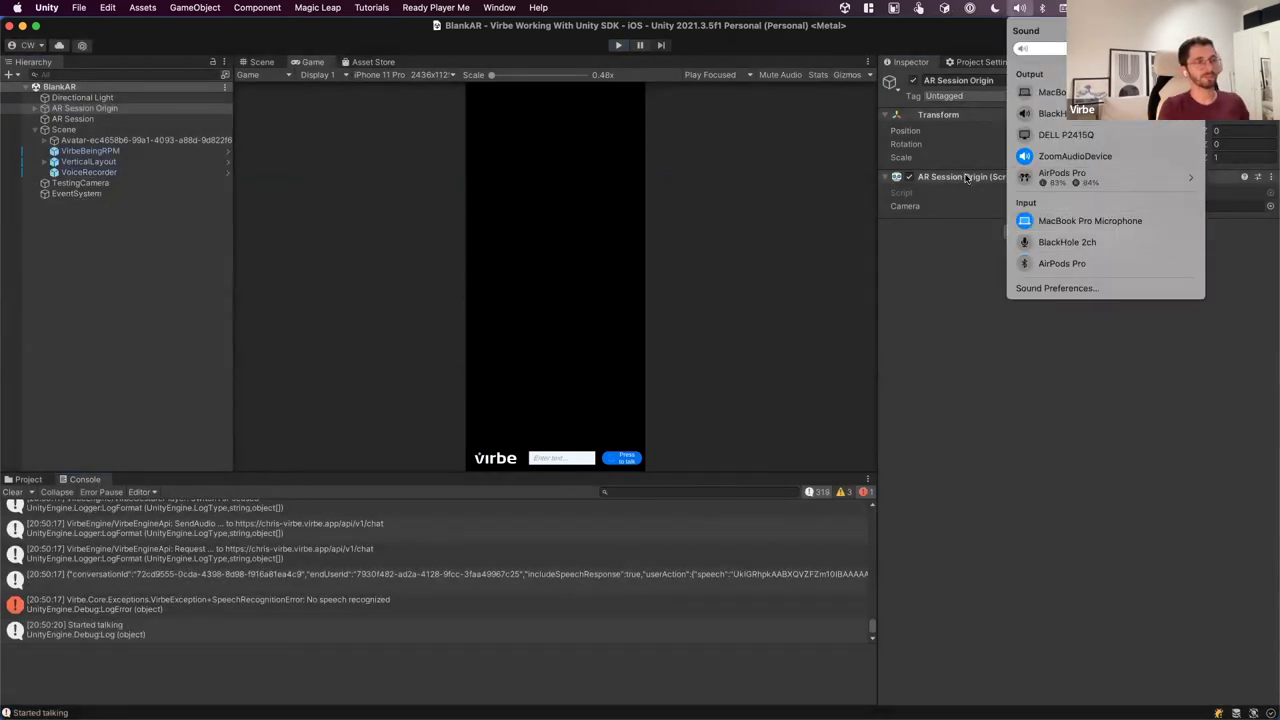
click(618, 45)
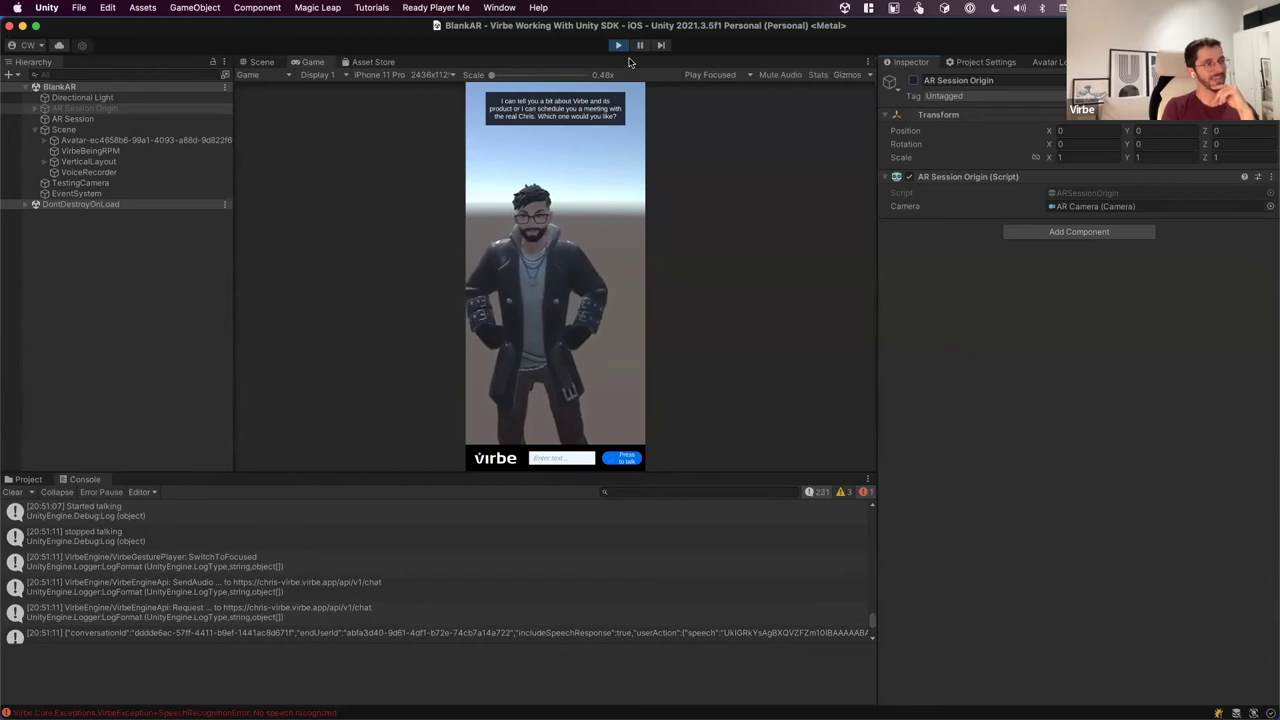
Stop the test run and enable the Avatar object's Audio Source component
click(110, 140)
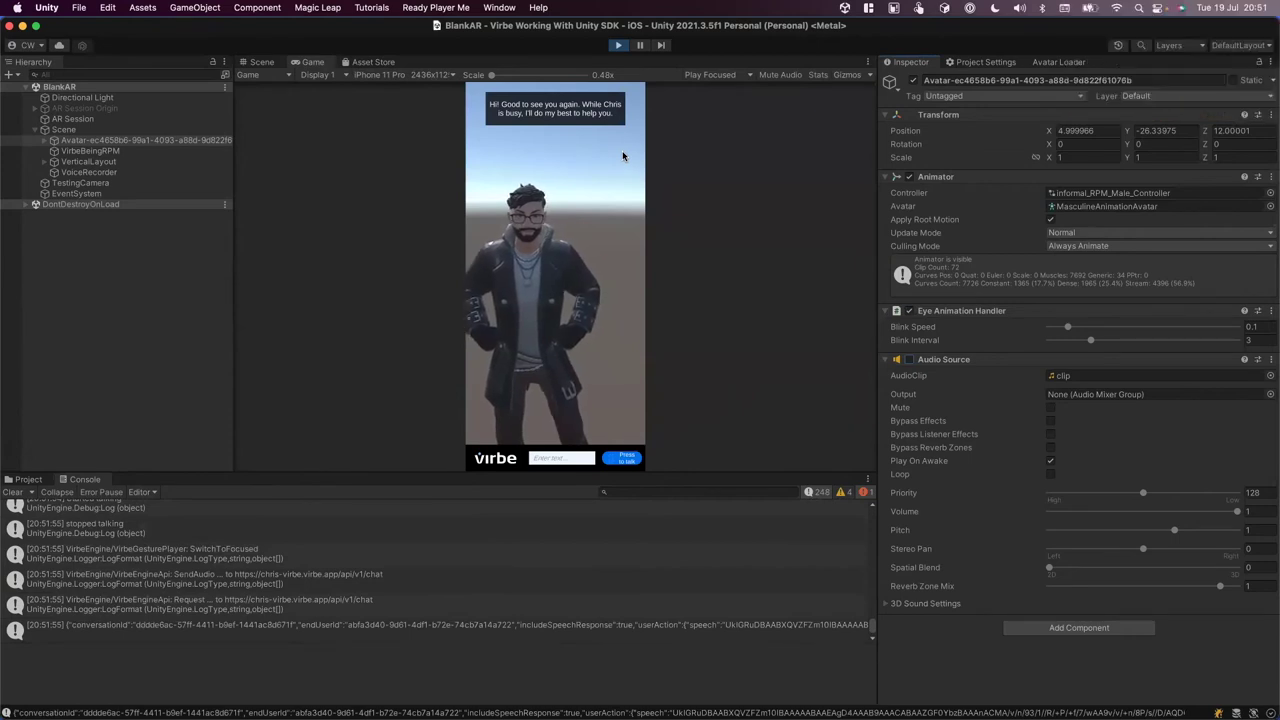
click(617, 46)
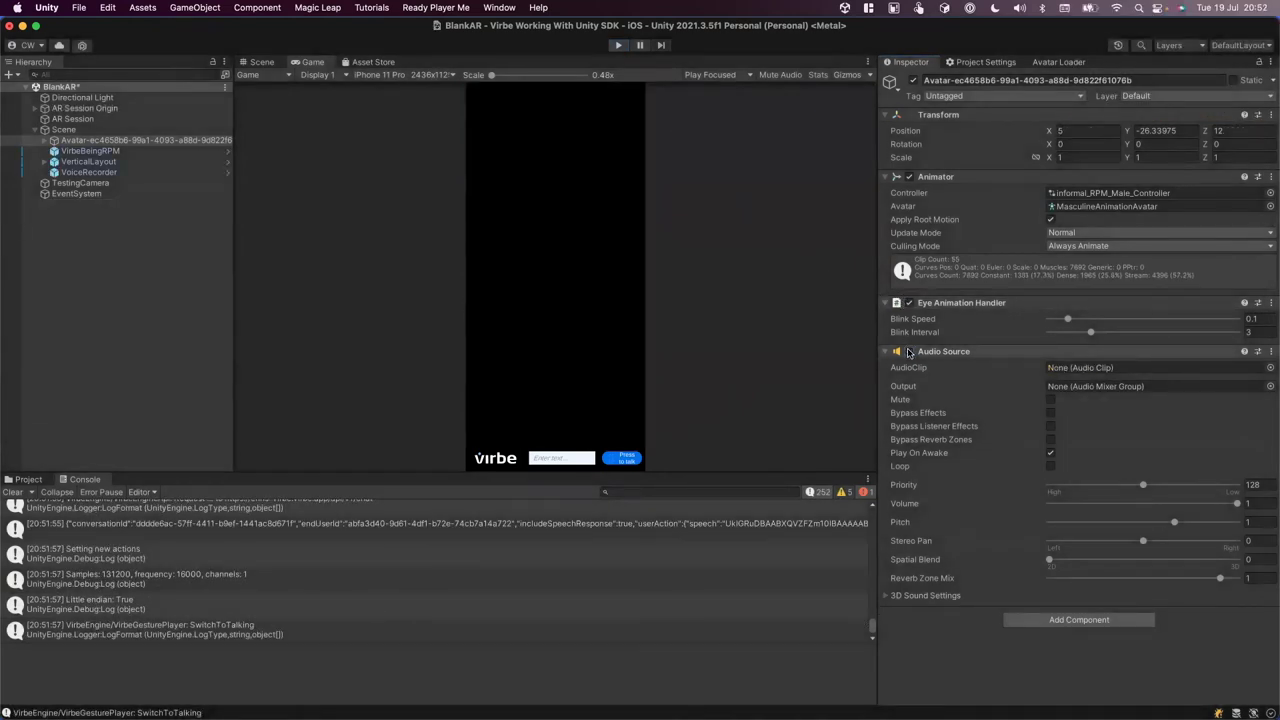
click(909, 352)
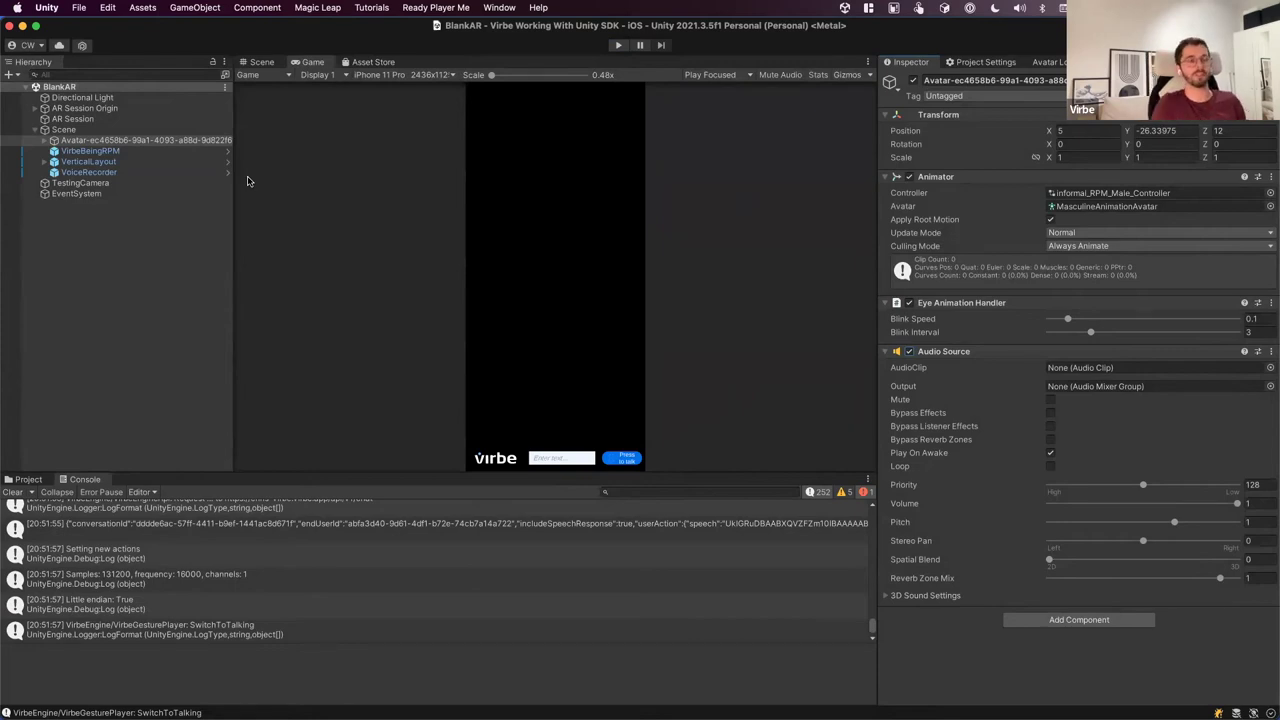
key(super+Tab)
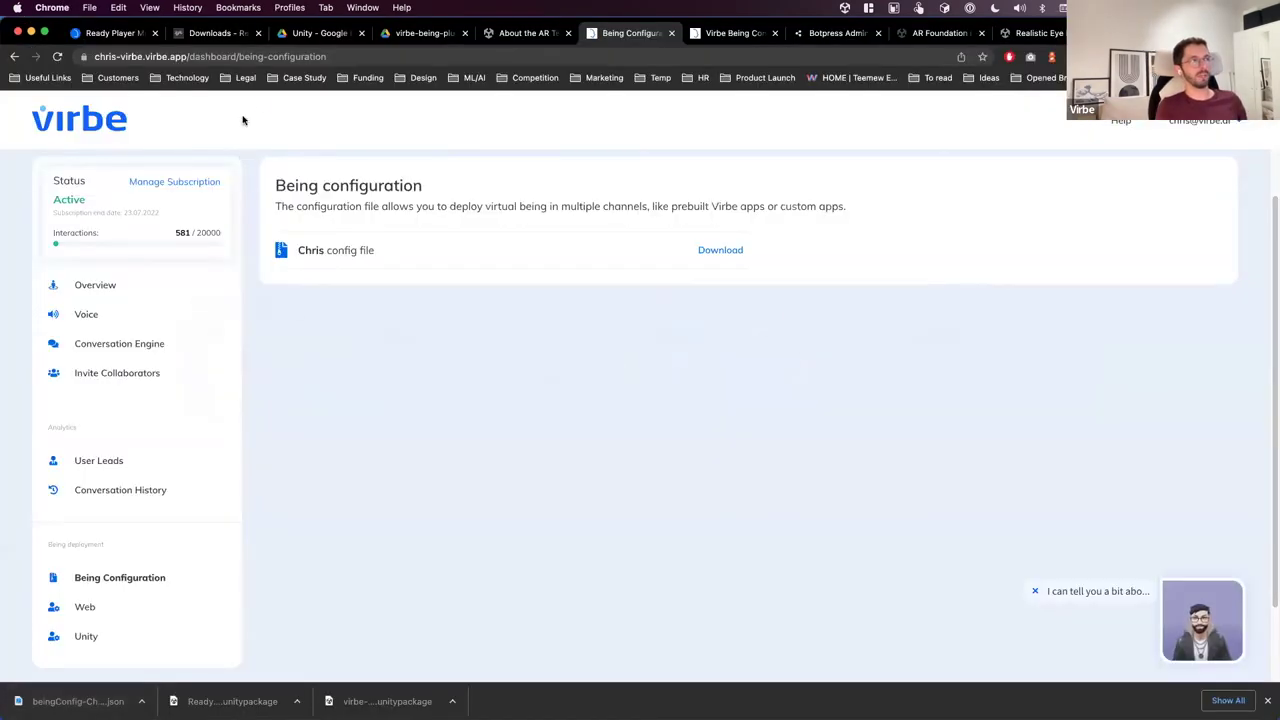
Sign in to the Botpress admin using the saved login from the password manager
click(850, 34)
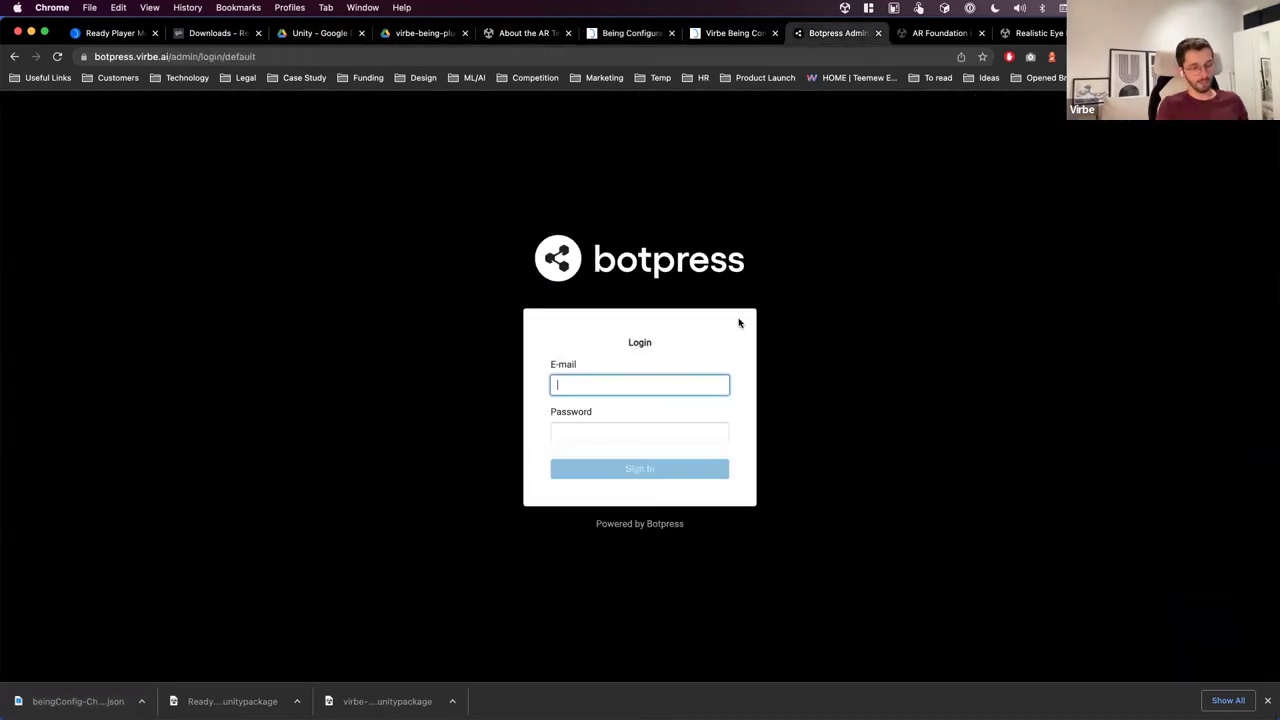
key(super+alt+backslash)
click(827, 229)
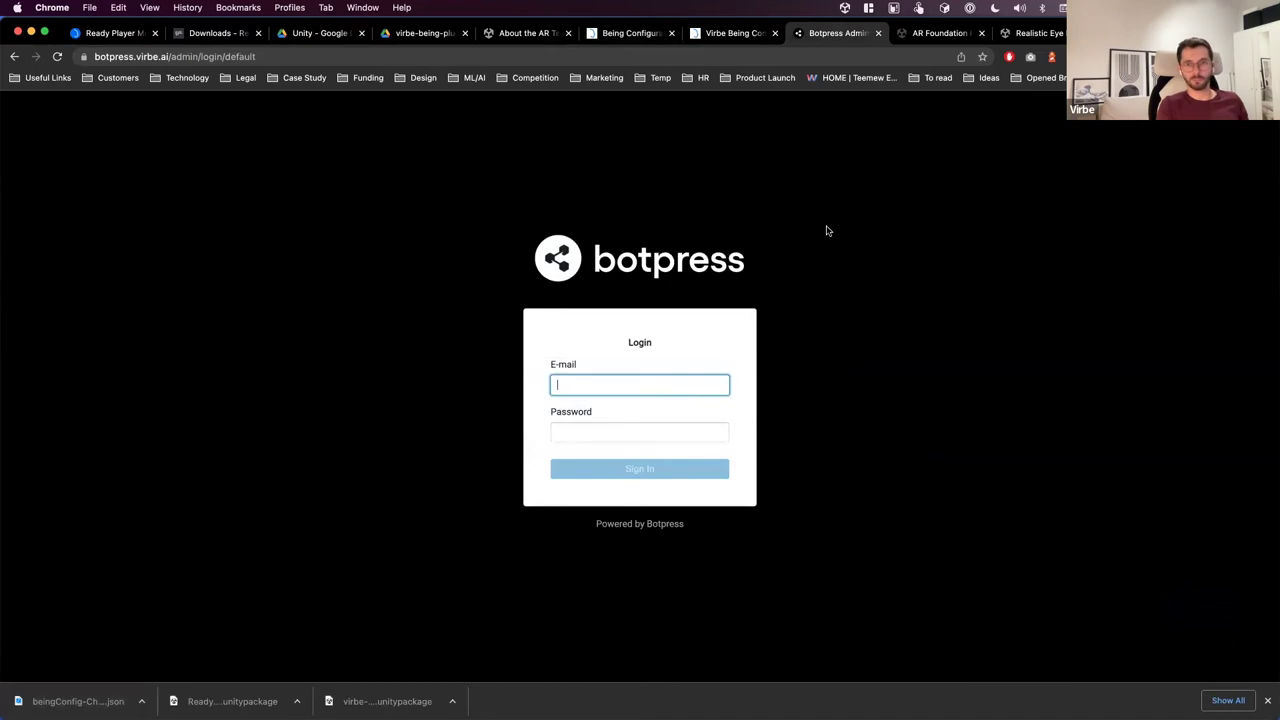
click(661, 469)
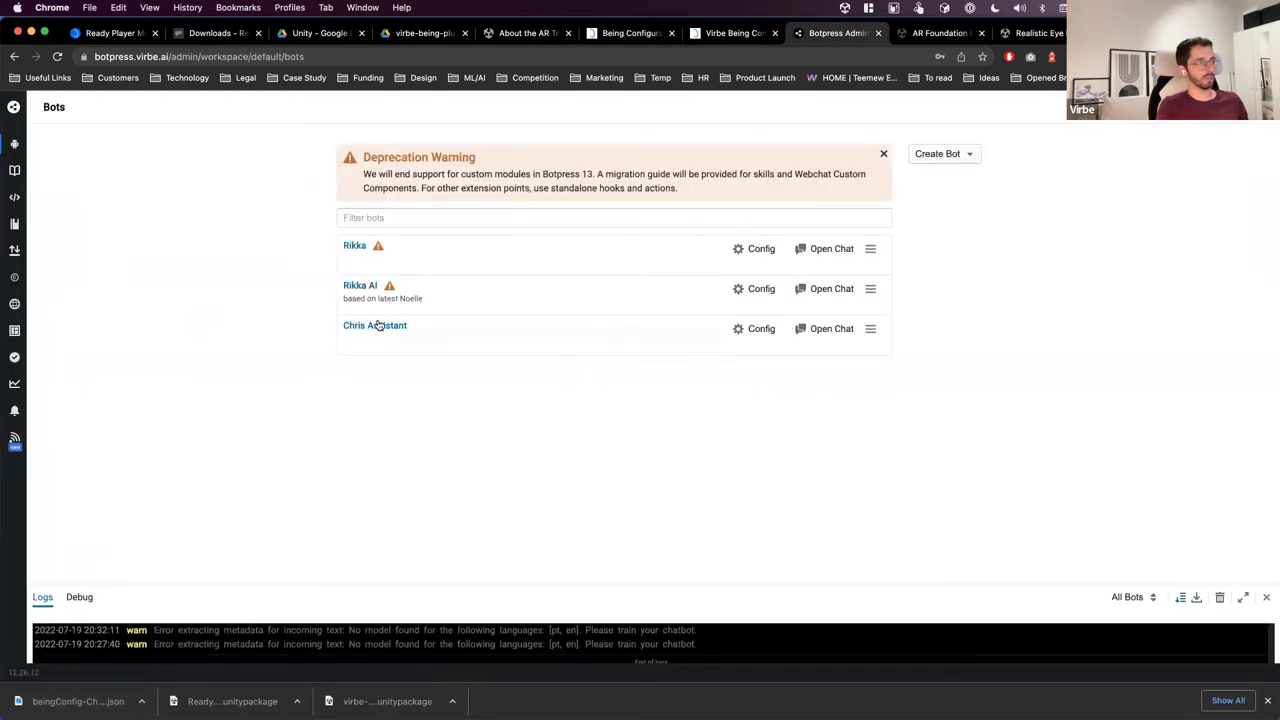
Open the assistant bot, review its content library and Q&A list, then return to Unity
click(376, 325)
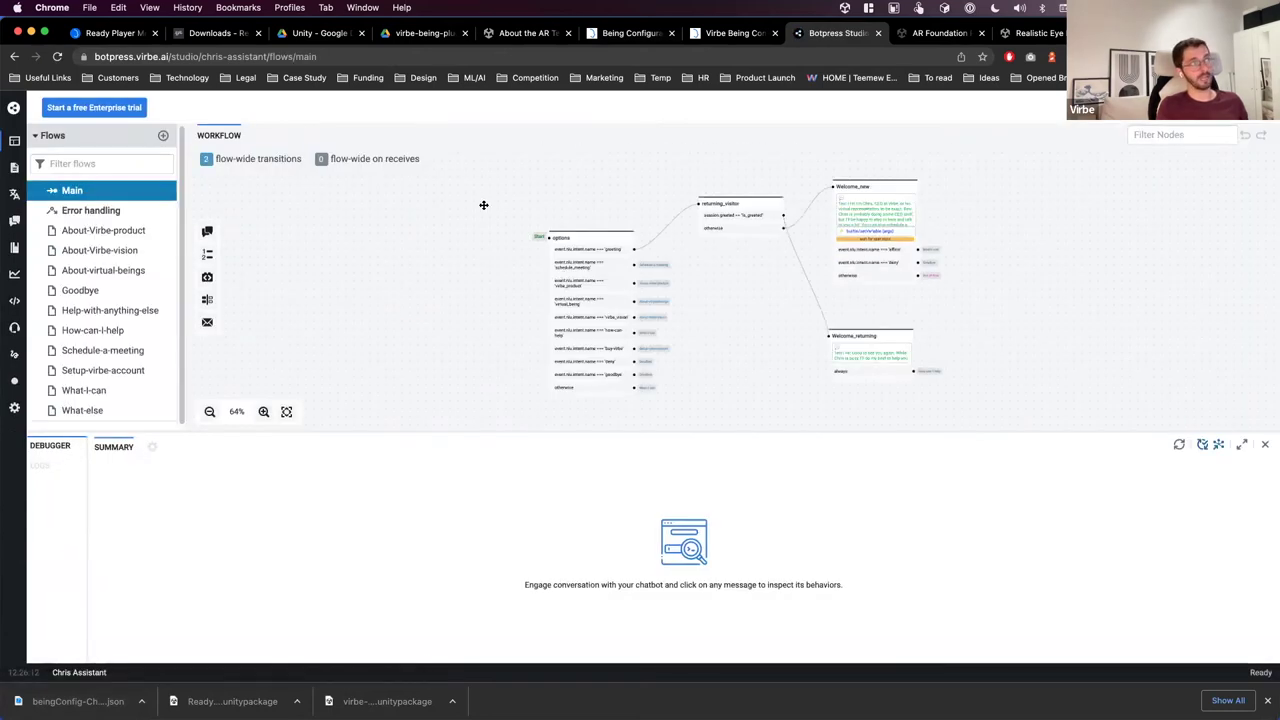
click(14, 167)
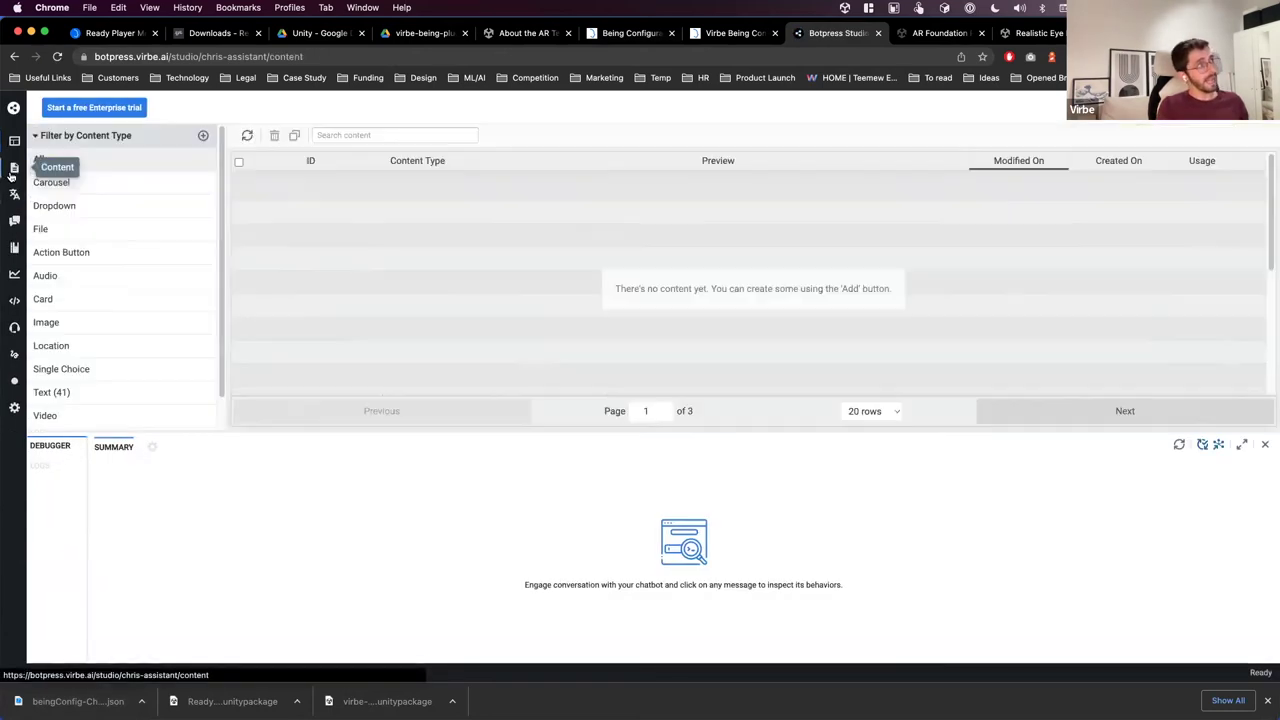
click(14, 141)
click(15, 214)
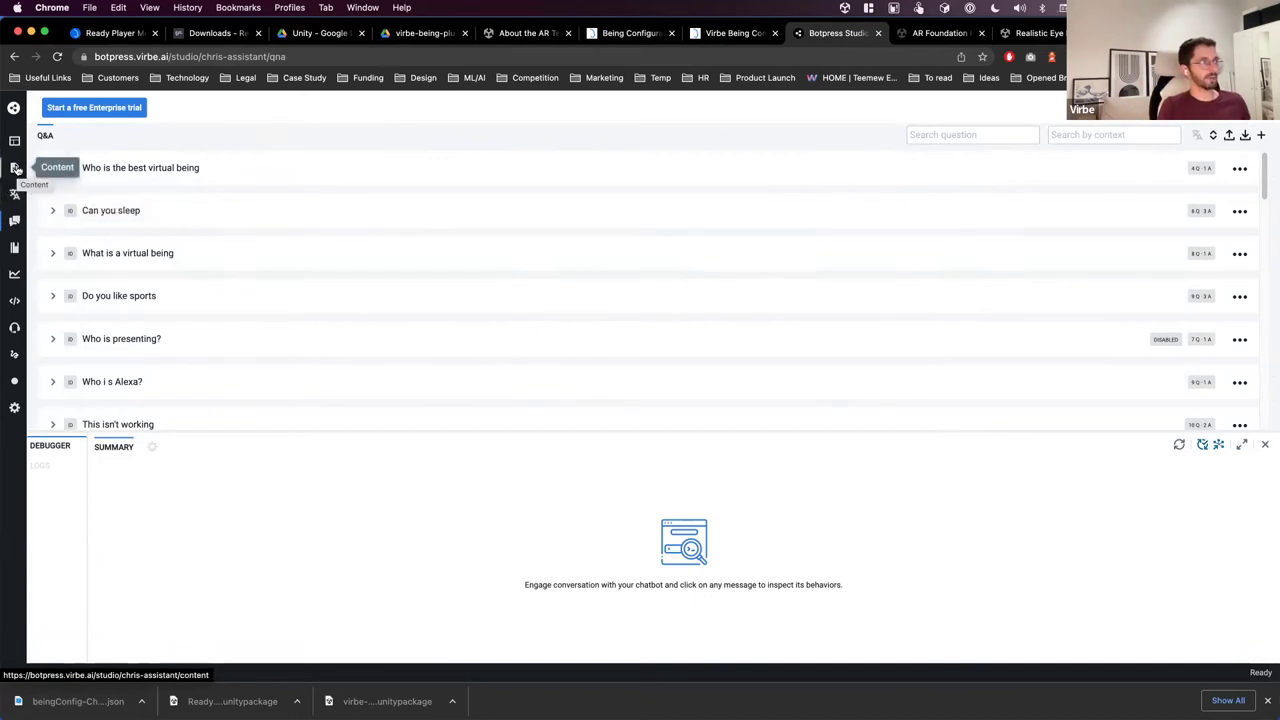
click(15, 143)
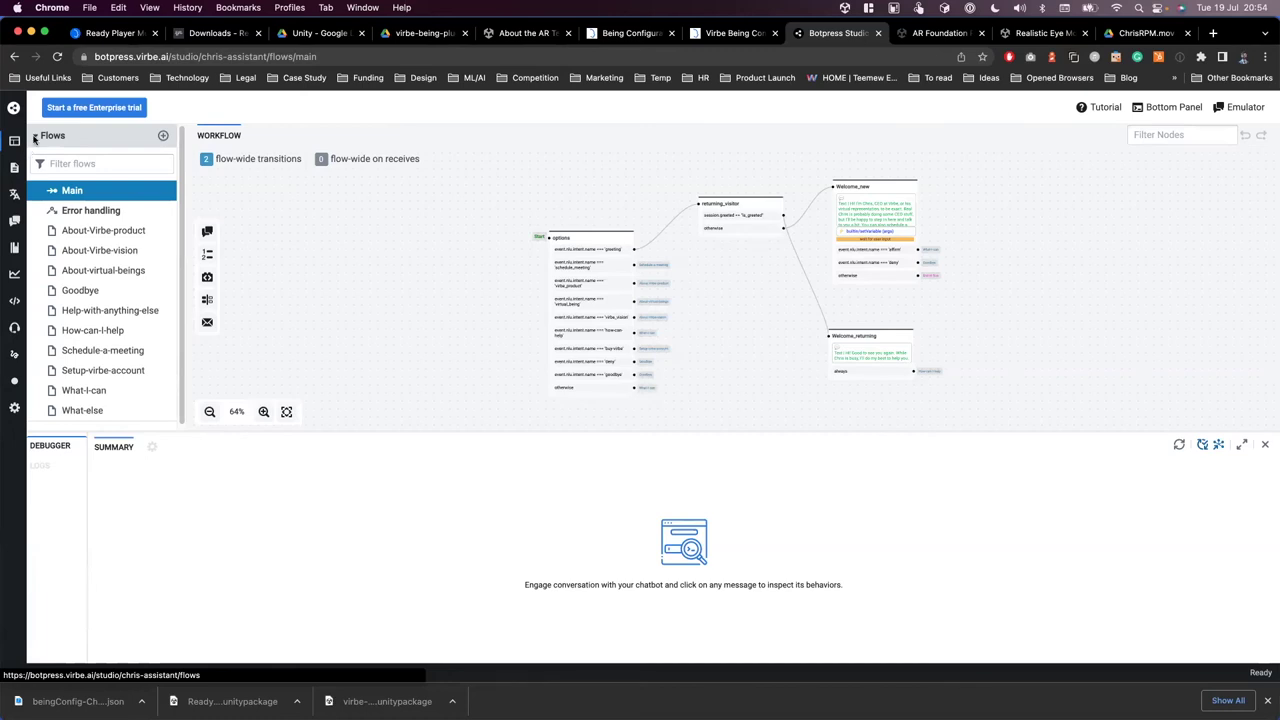
key(super+Tab)
key(super+shift+Tab)
key(super+Tab)
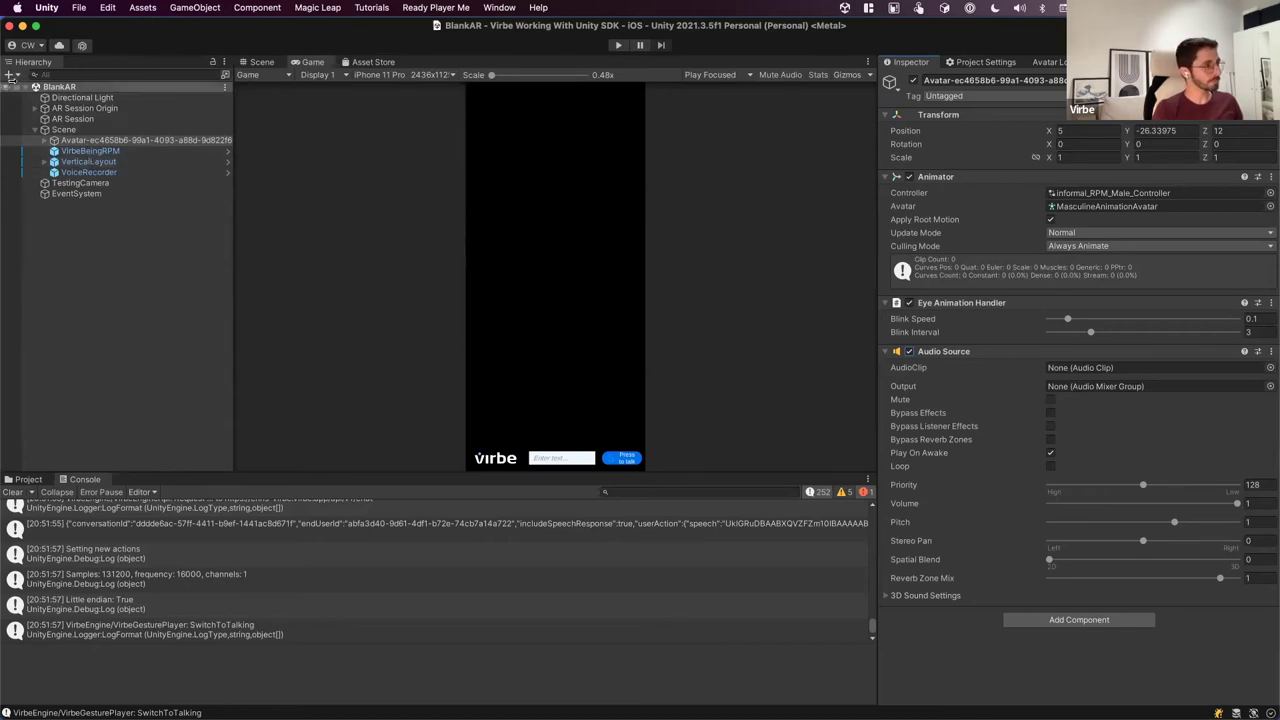
Review the scene objects' components, then expand AR Session Origin to reveal AR Camera
click(70, 130)
click(85, 163)
click(85, 173)
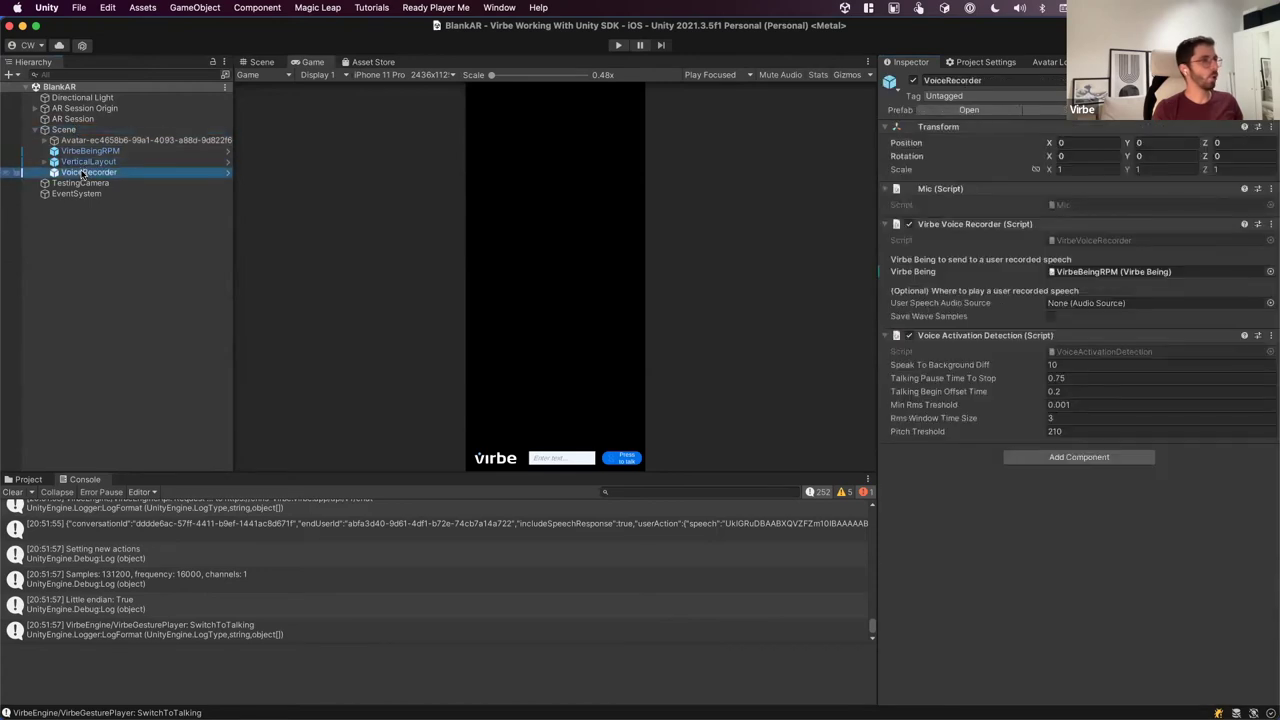
click(85, 161)
click(85, 141)
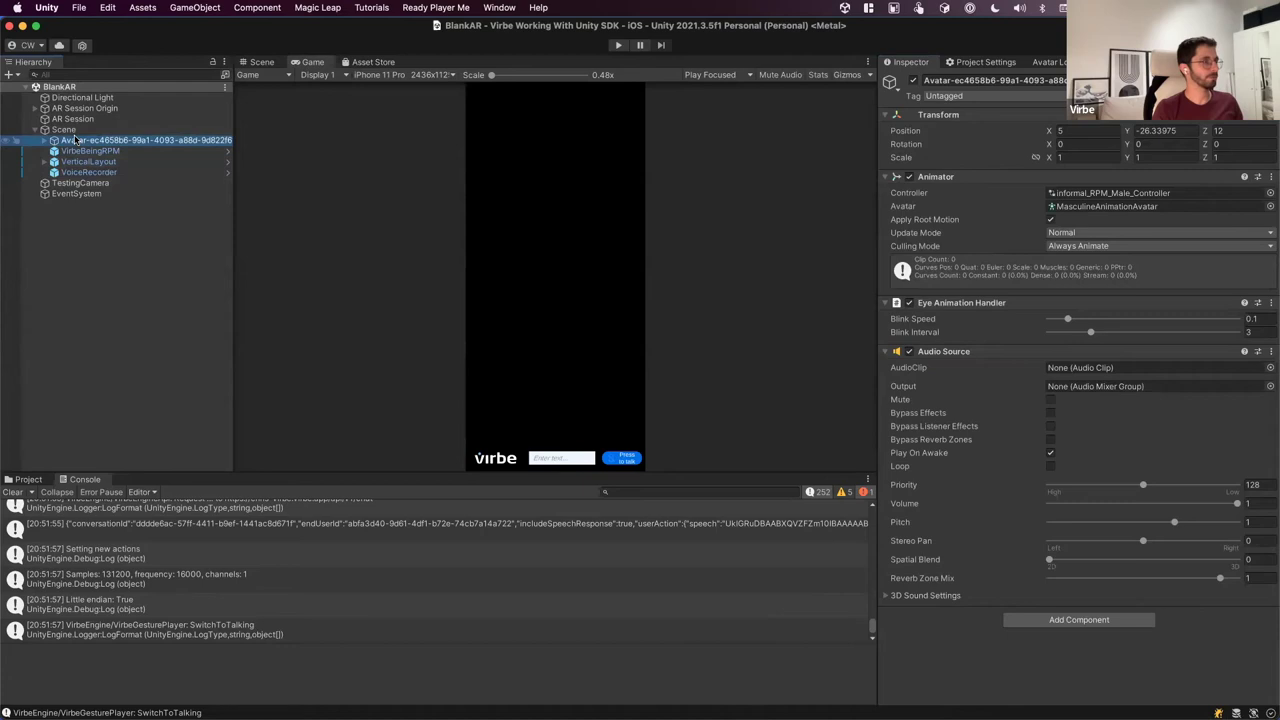
click(78, 108)
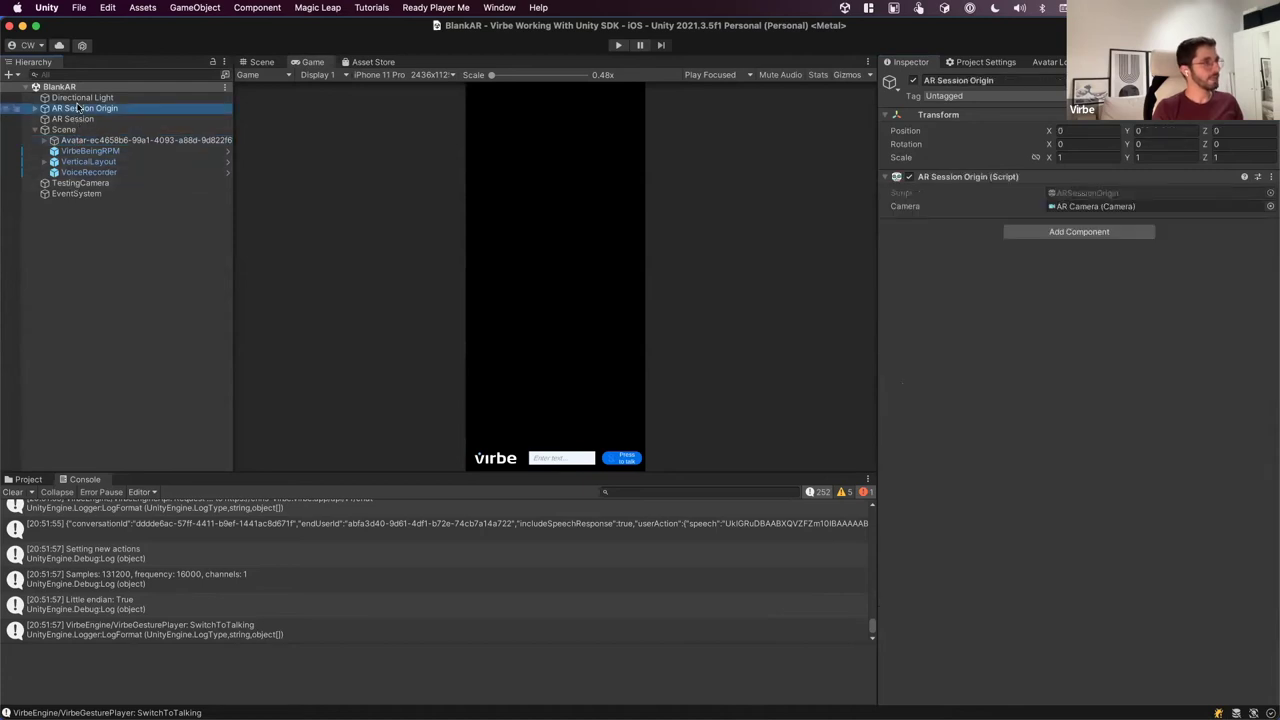
click(35, 108)
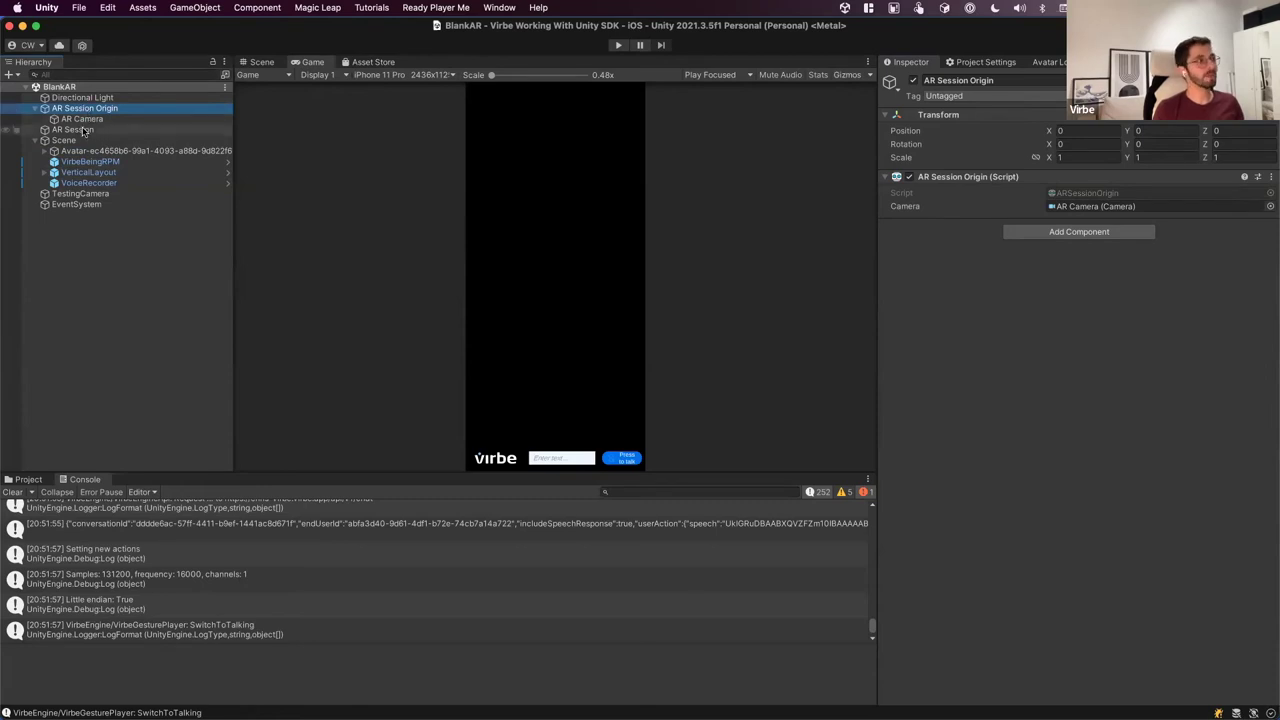
Add an AR Plane Manager component to AR Session Origin by searching 'AR plan'
click(1030, 230)
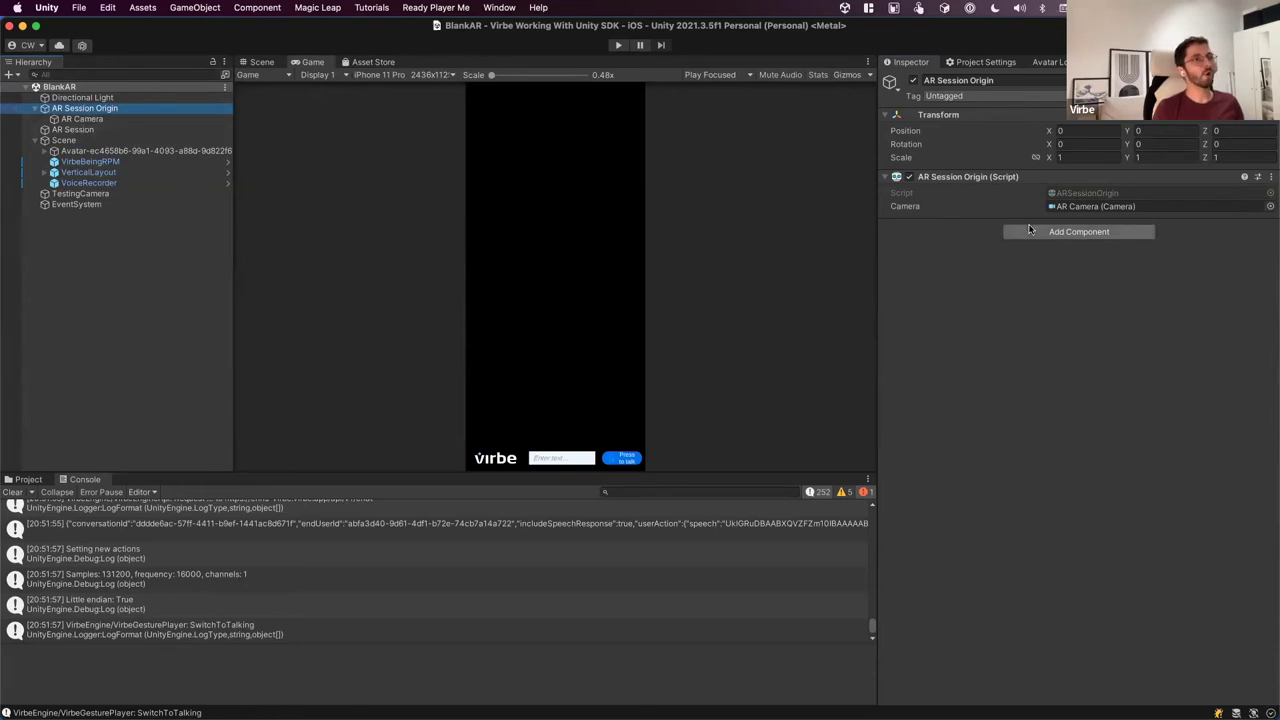
text(AR plan)
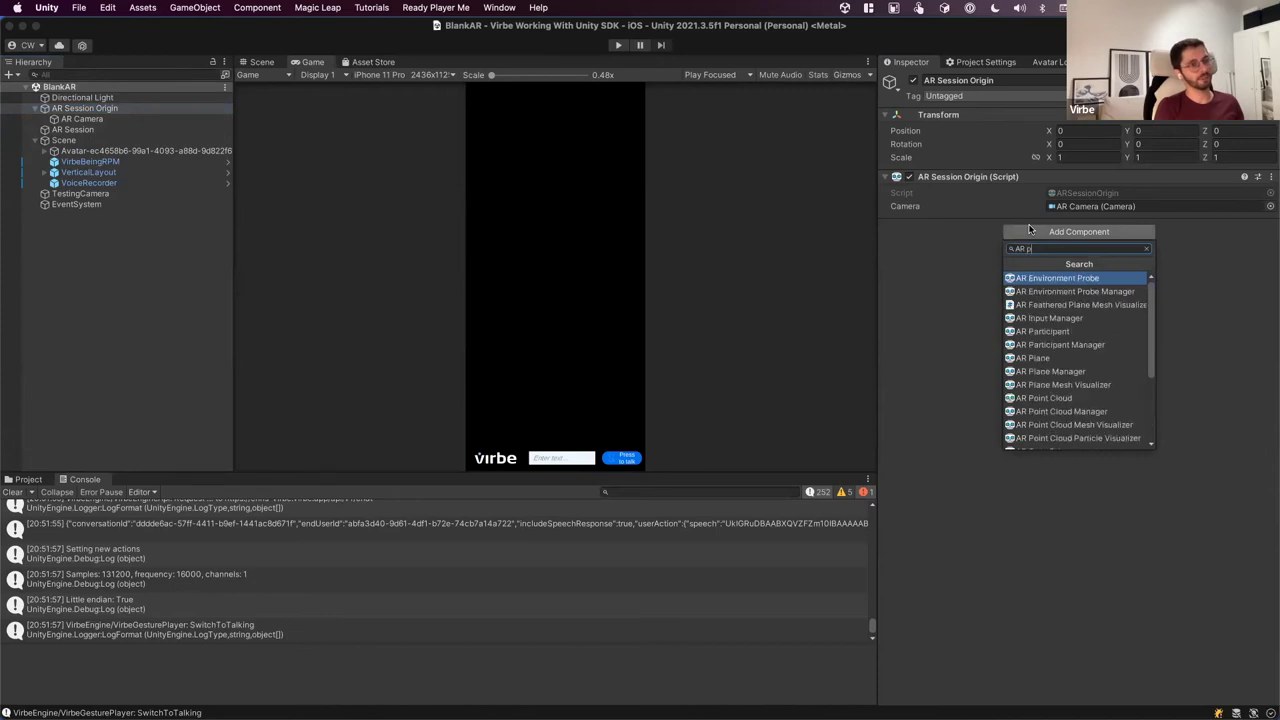
key(Down)
key(Down)
key(Return)
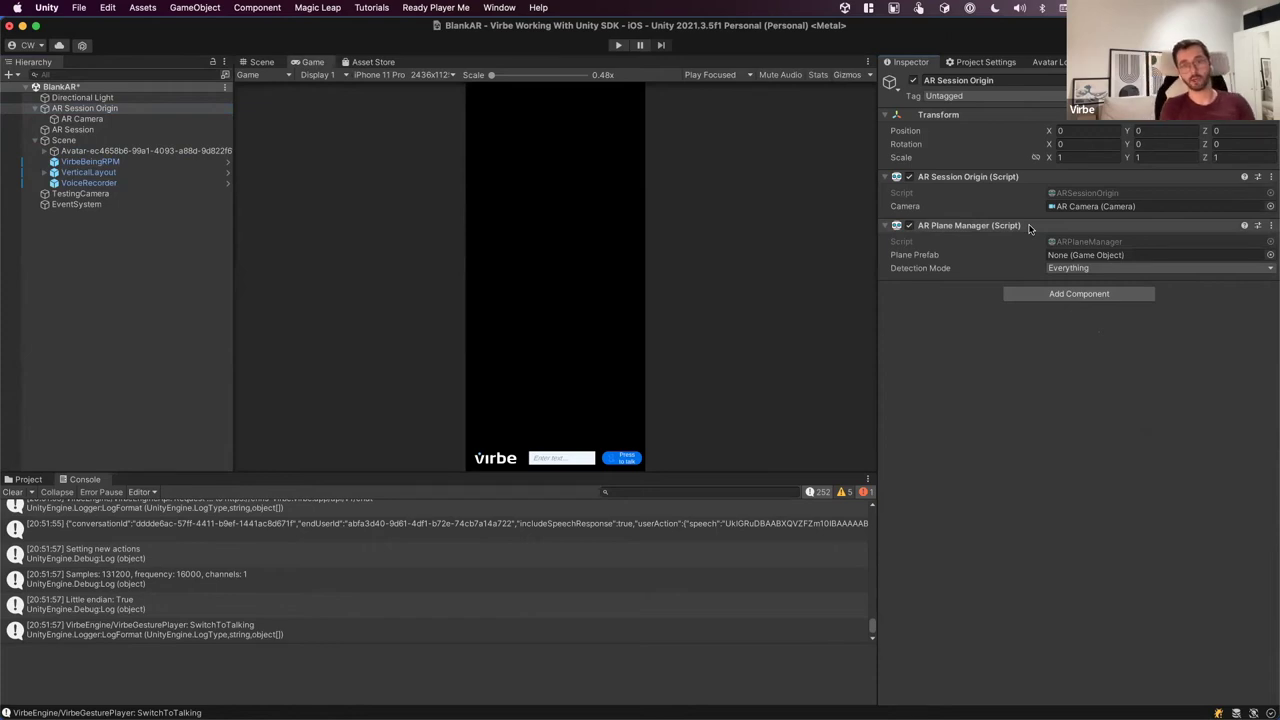
click(1104, 268)
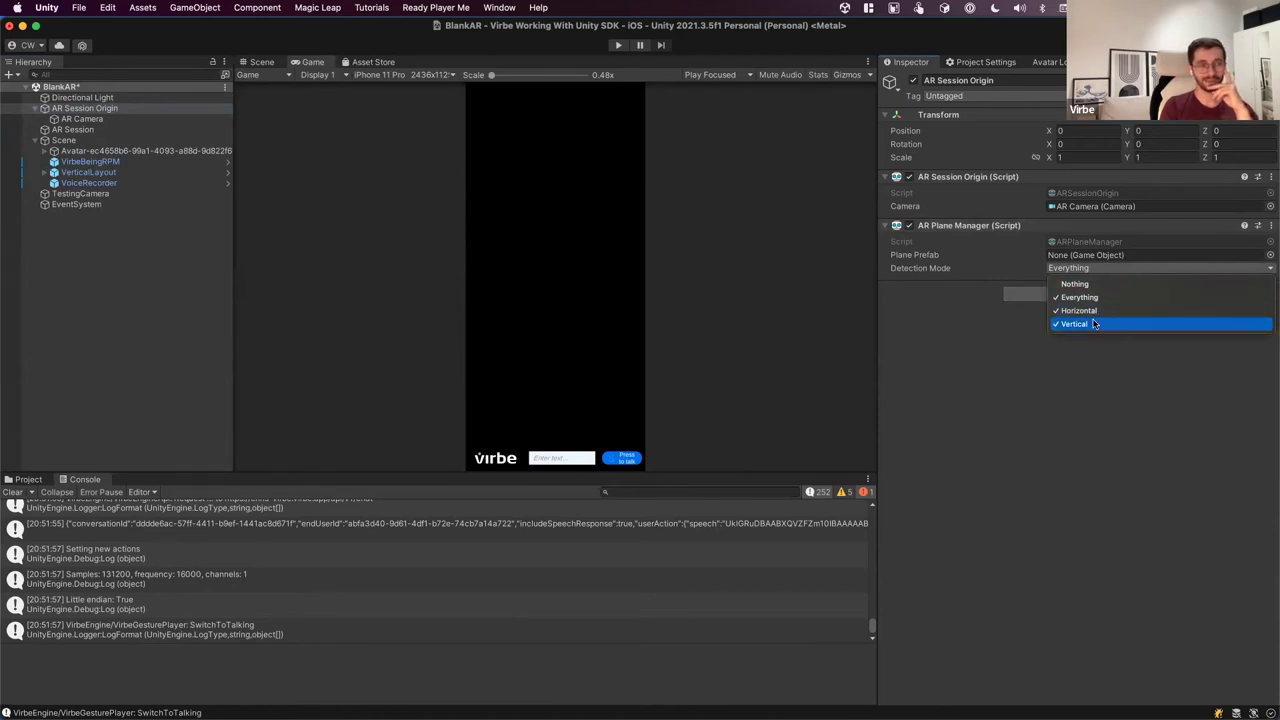
Untick Vertical so the AR Plane Manager's Detection Mode is Horizontal only
click(1094, 324)
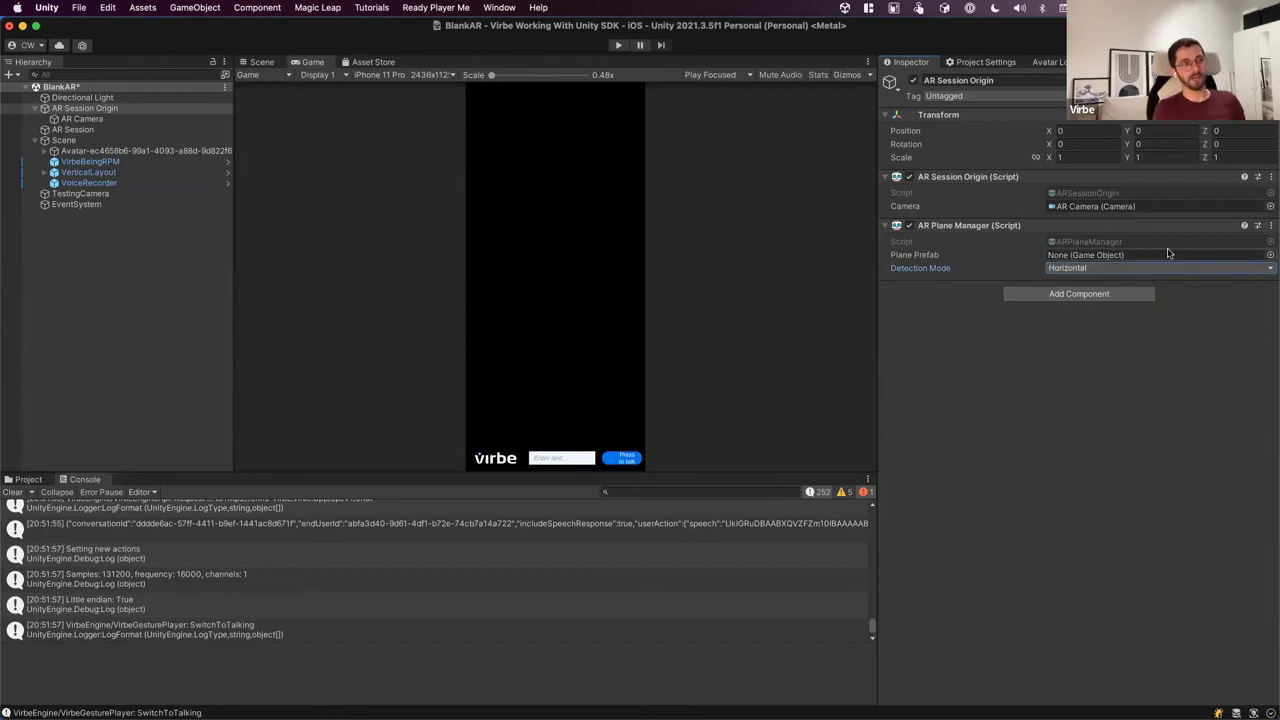
click(28, 479)
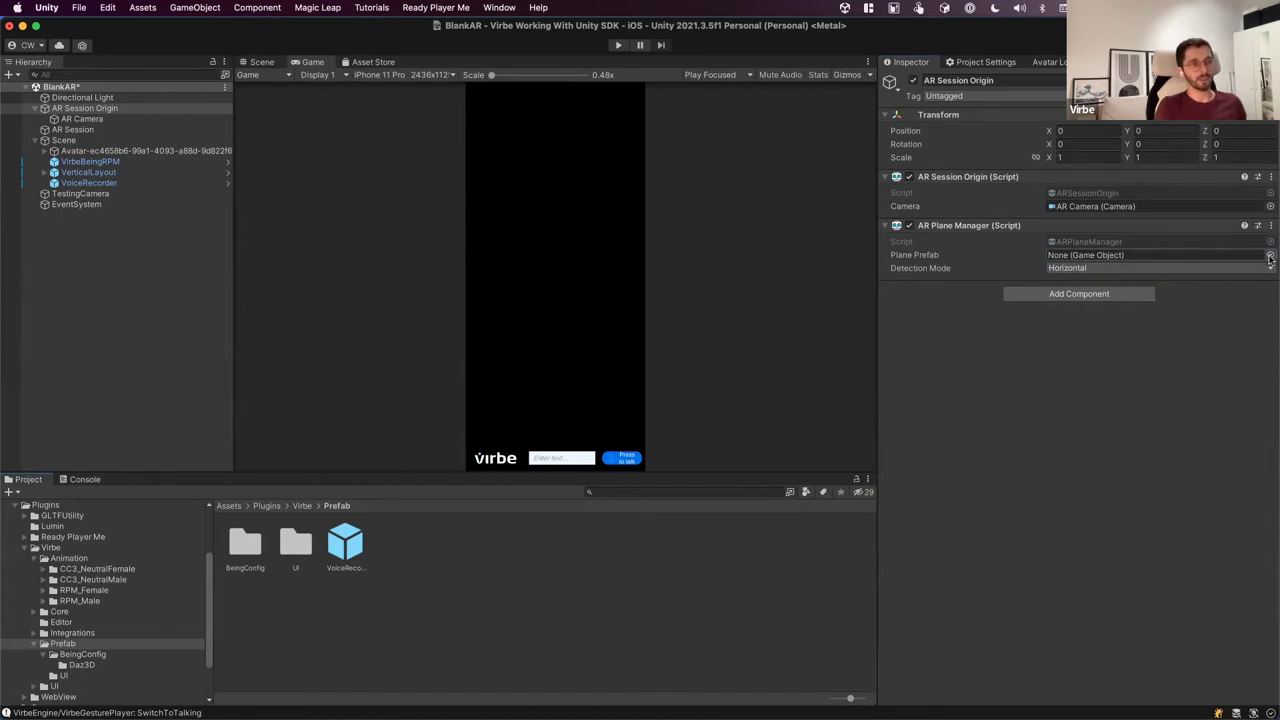
Drag ARPlane from Assets/ExampleAssets/Prefabs into the AR Plane Manager's Plane Prefab field
click(24, 549)
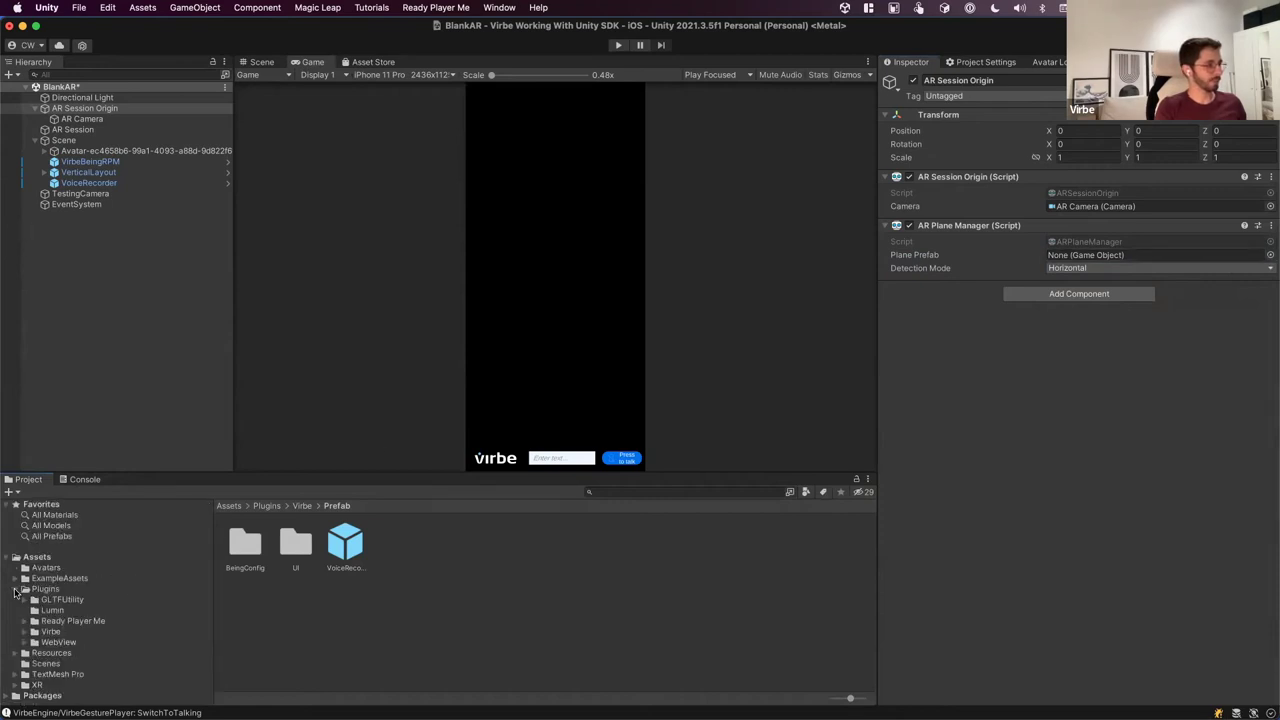
click(14, 591)
click(15, 580)
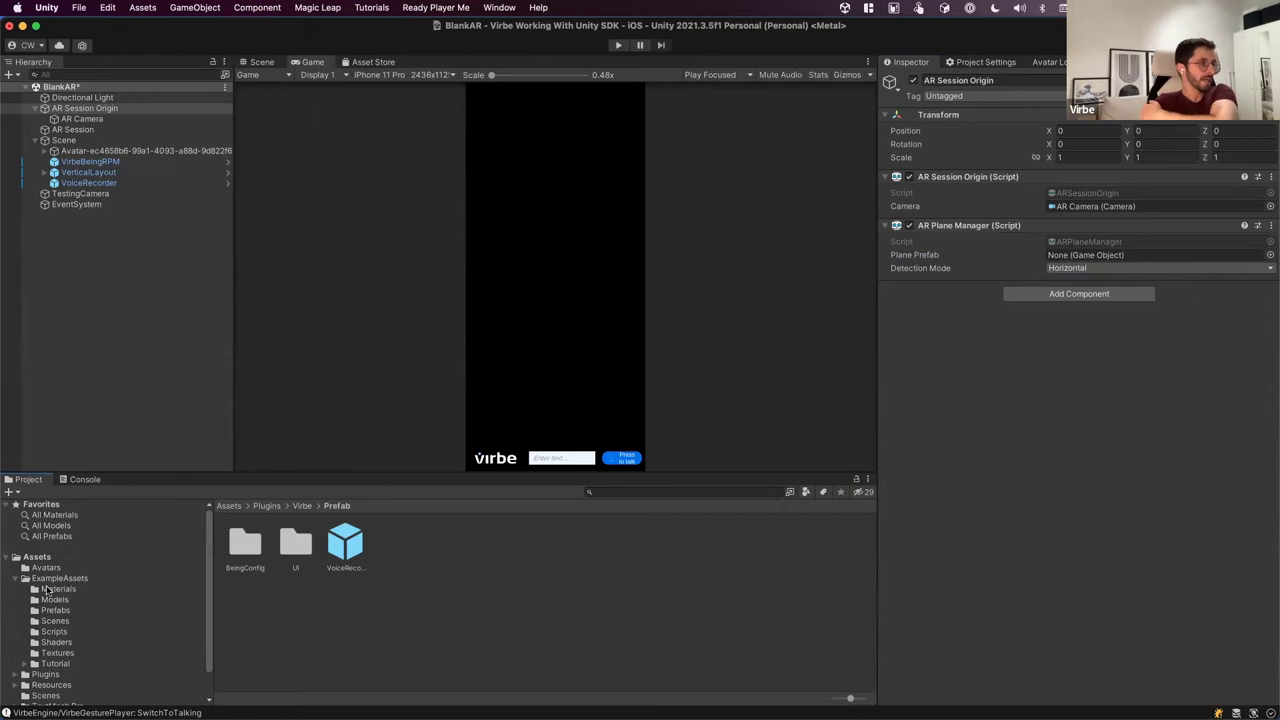
click(46, 609)
click(50, 590)
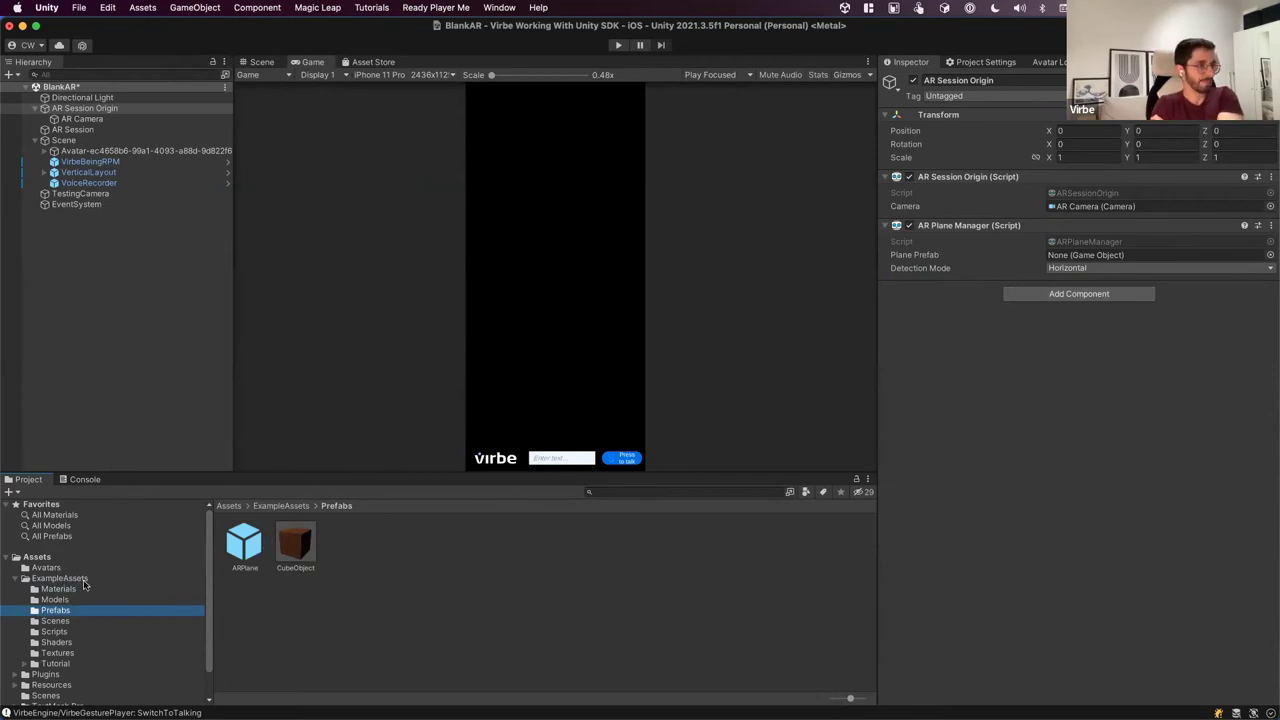
drag(250, 550, 1062, 255)
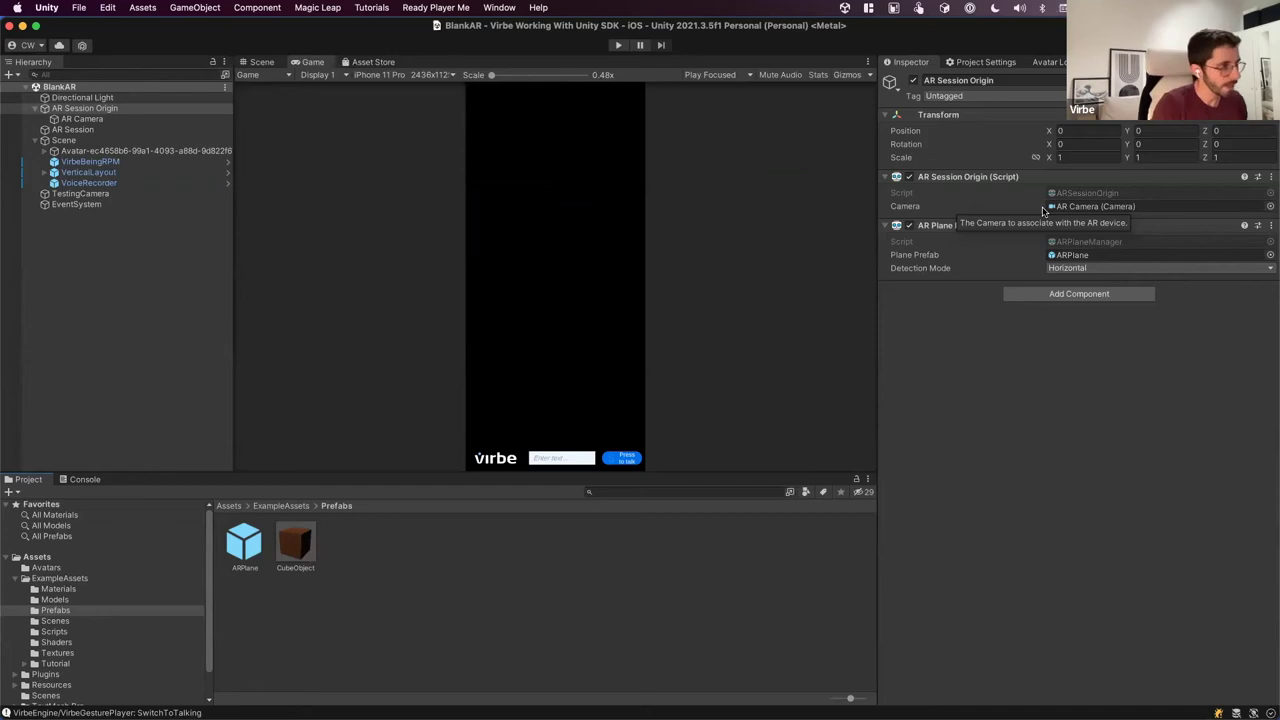
click(14, 579)
Create a folder named Script in BlankAR's Assets, then switch to the virbe-beings-mobile-app project
right_click(52, 558)
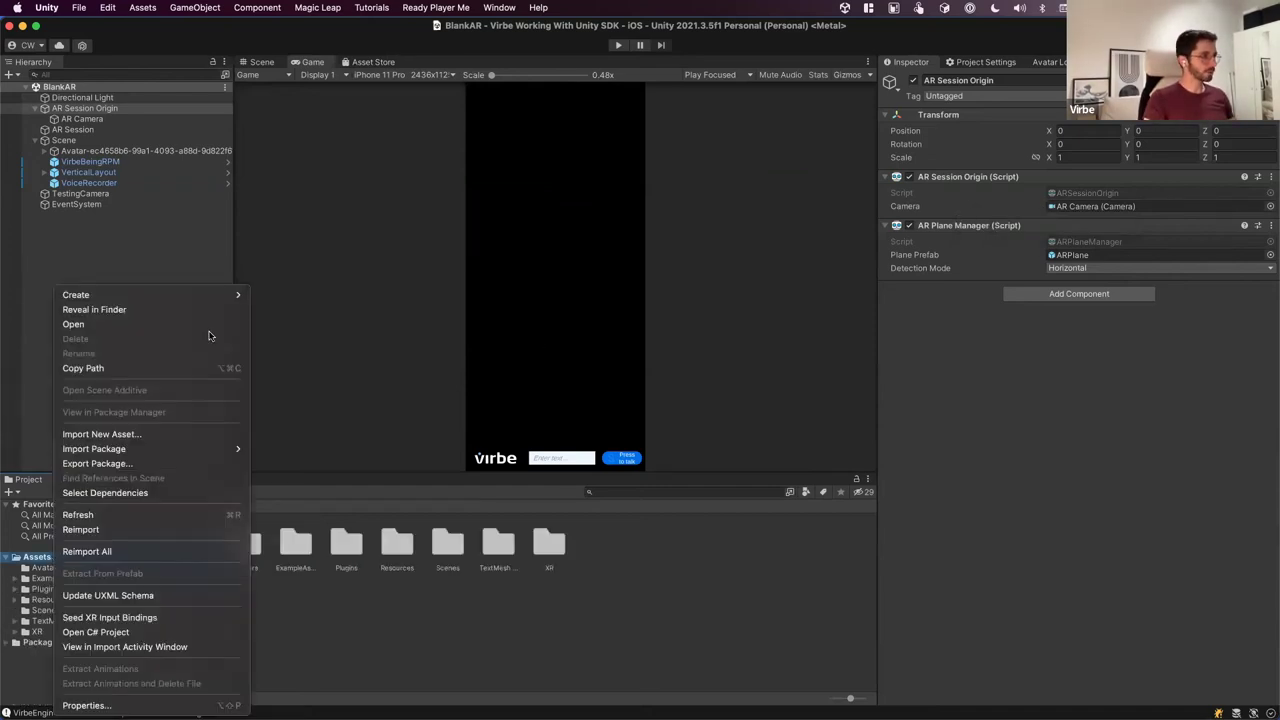
mouse_move(205, 295)
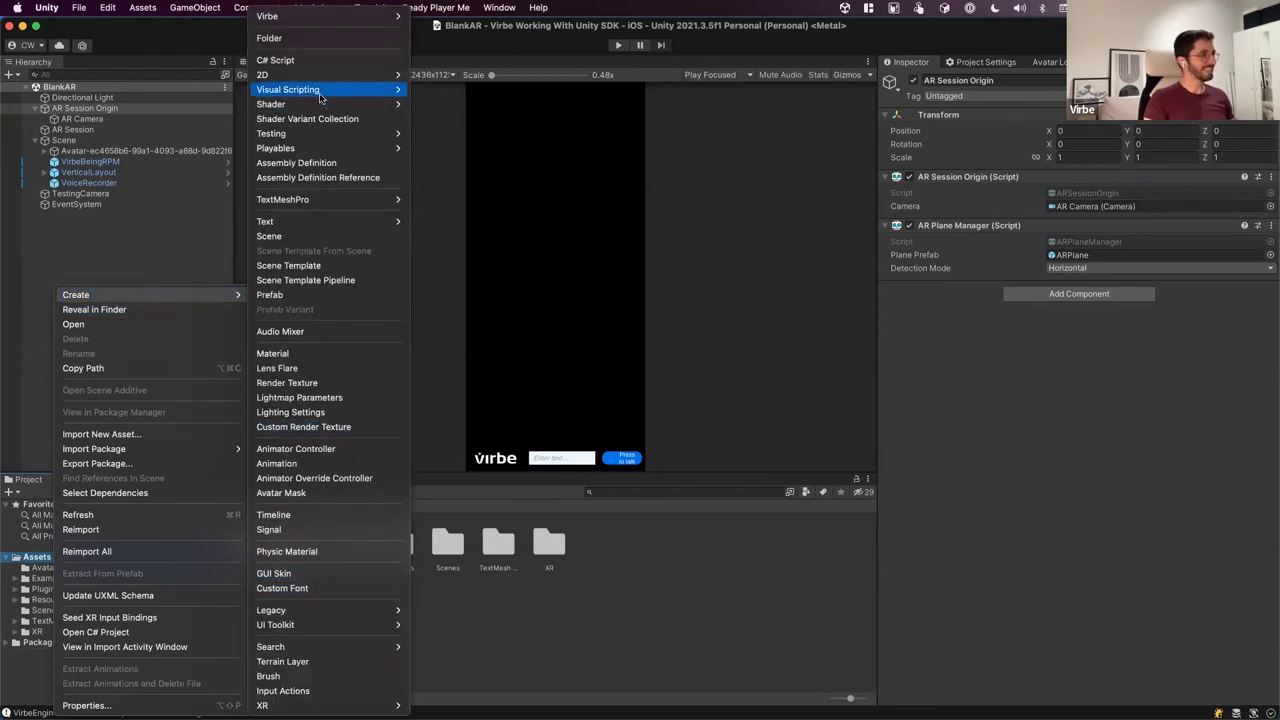
click(300, 38)
text(Script)
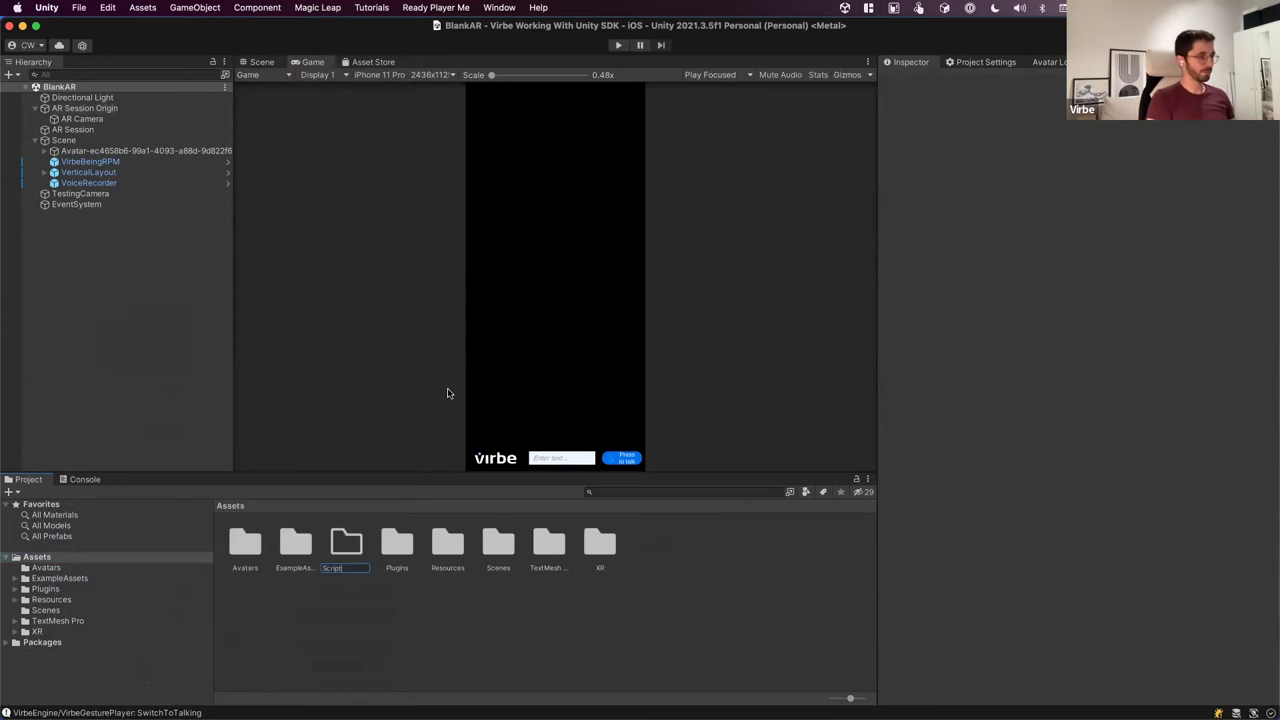
key(Return)
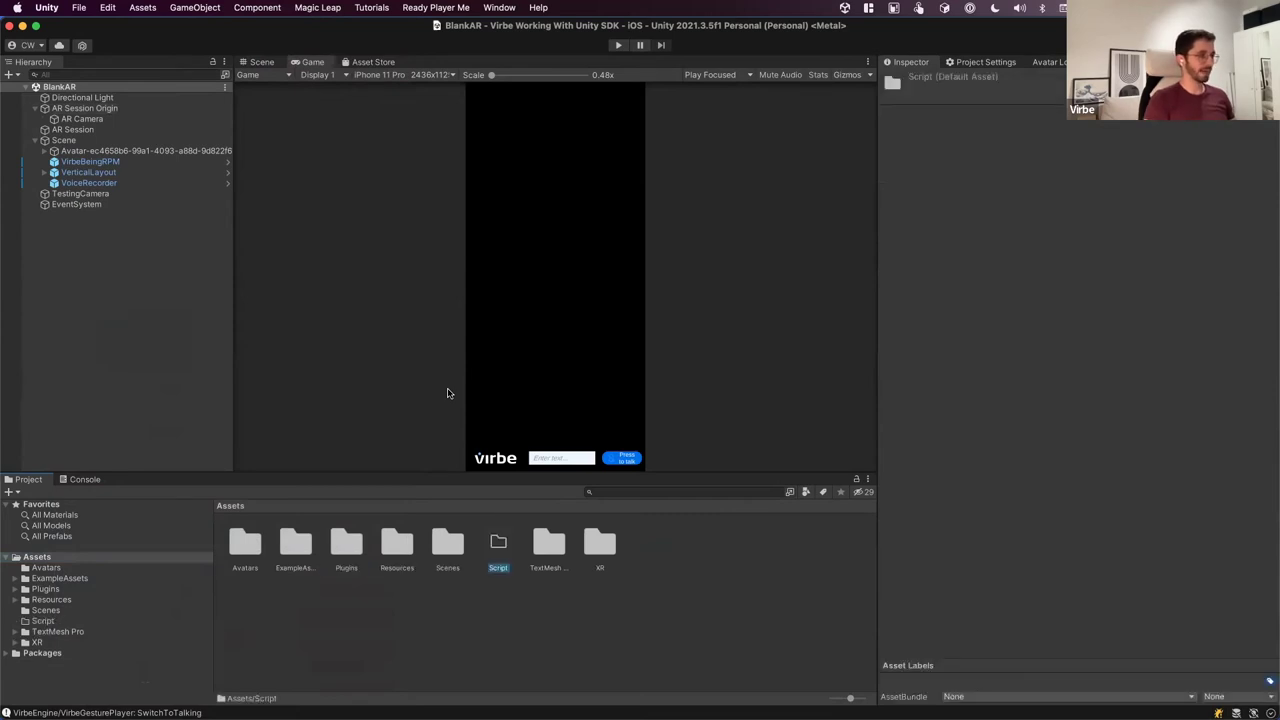
key(super+Tab)
key(super+Tab)
key(super+Tab)
key(super+Tab)
key(super+Tab)
key(super+Tab)
key(super+Tab)
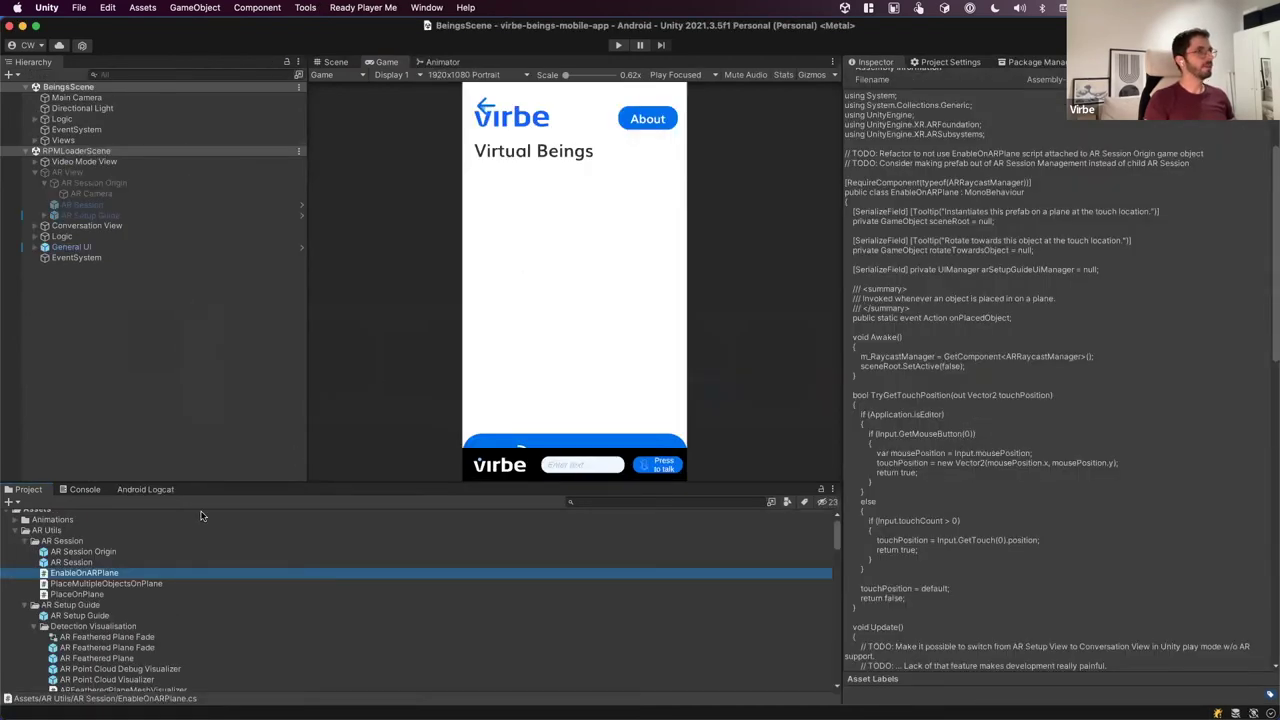
In the virbe-beings-mobile-app project, open the AR sample's Scripts folder and view the EnableOnARPlane script
key(super+Tab)
key(super+Tab)
key(super+Tab)
key(super+Tab)
key(shift+super+Tab)
key(shift+super+Tab)
key(shift+super+Tab)
key(shift+super+Tab)
key(shift+super+Tab)
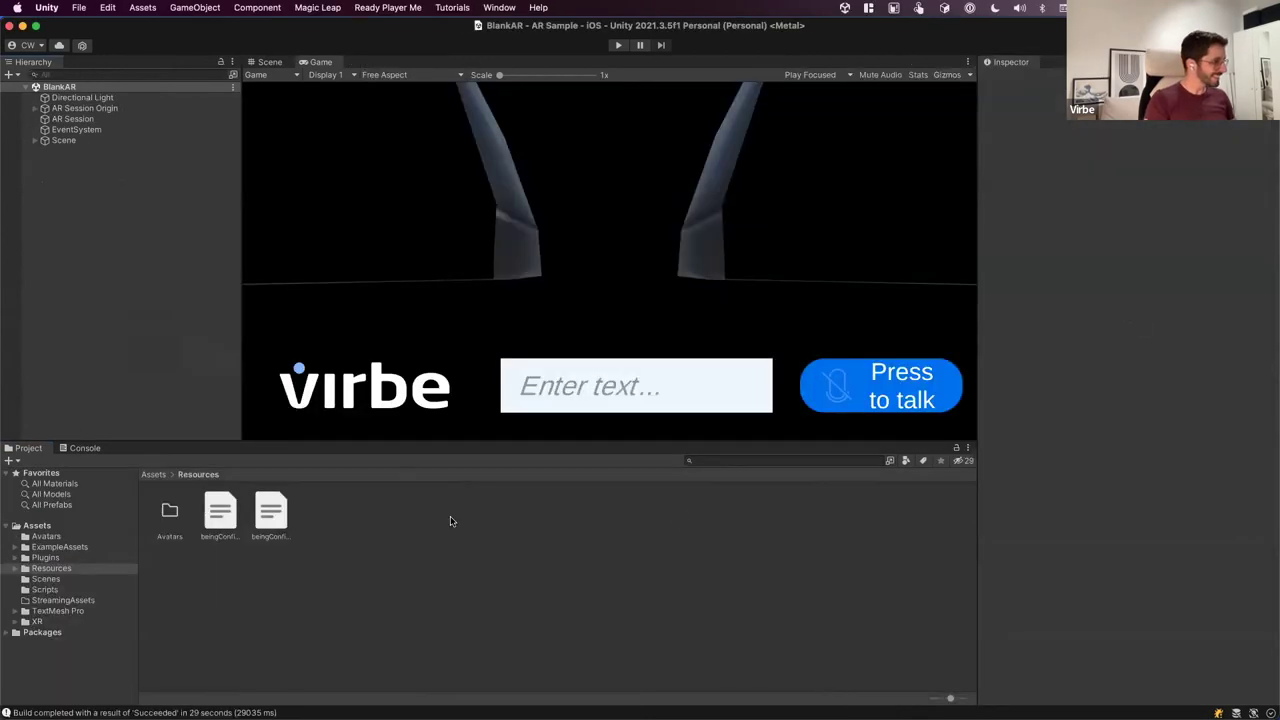
click(55, 591)
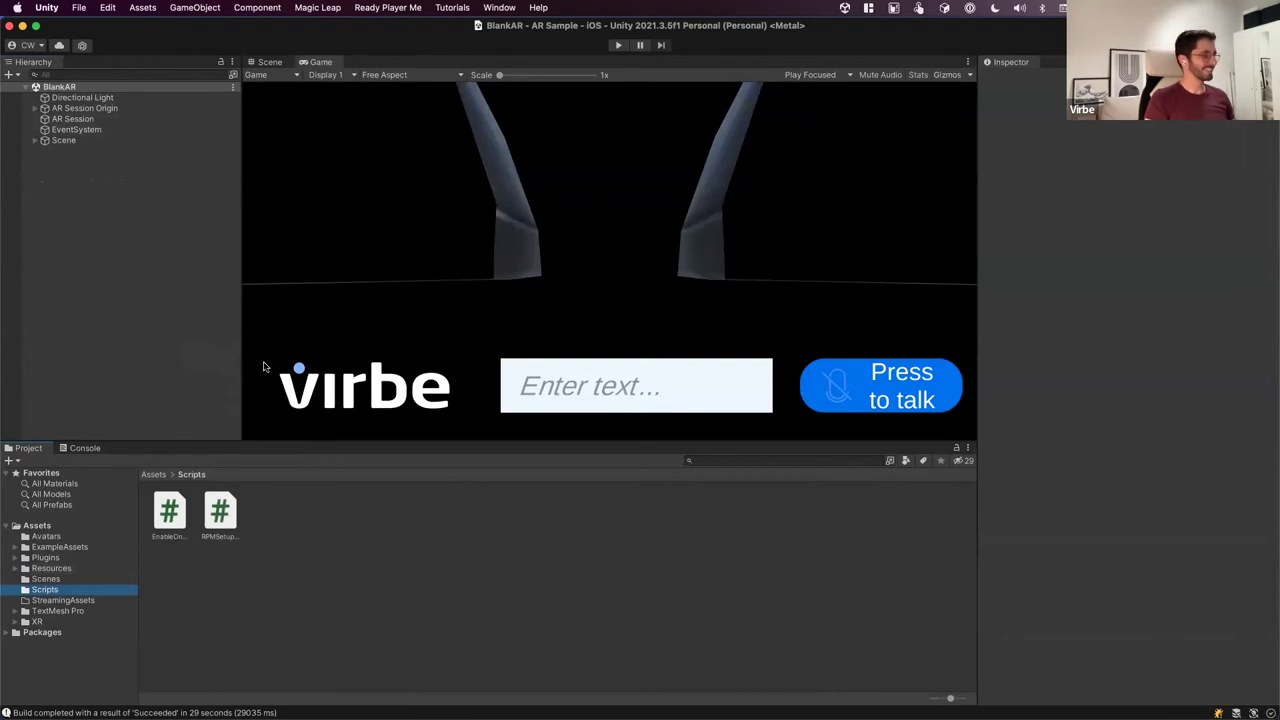
click(170, 510)
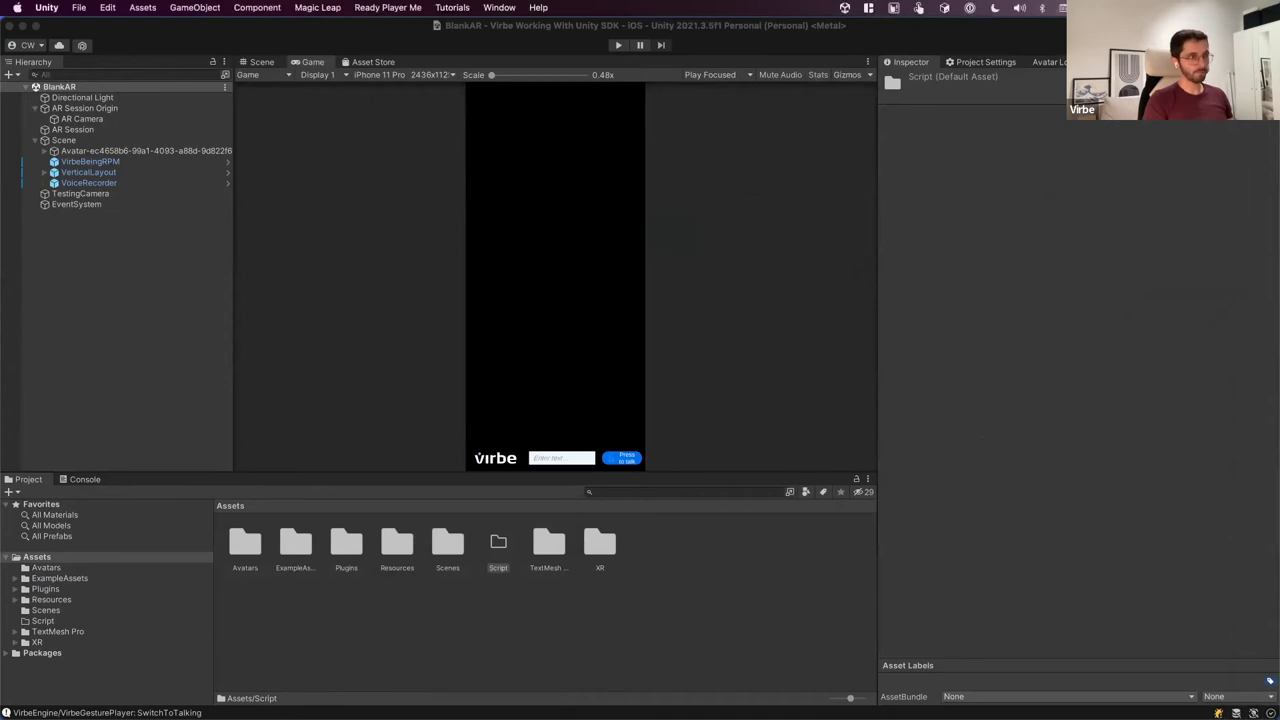
Cycle through the open windows until the BlankAR Unity project is back in front
key(super+Tab)
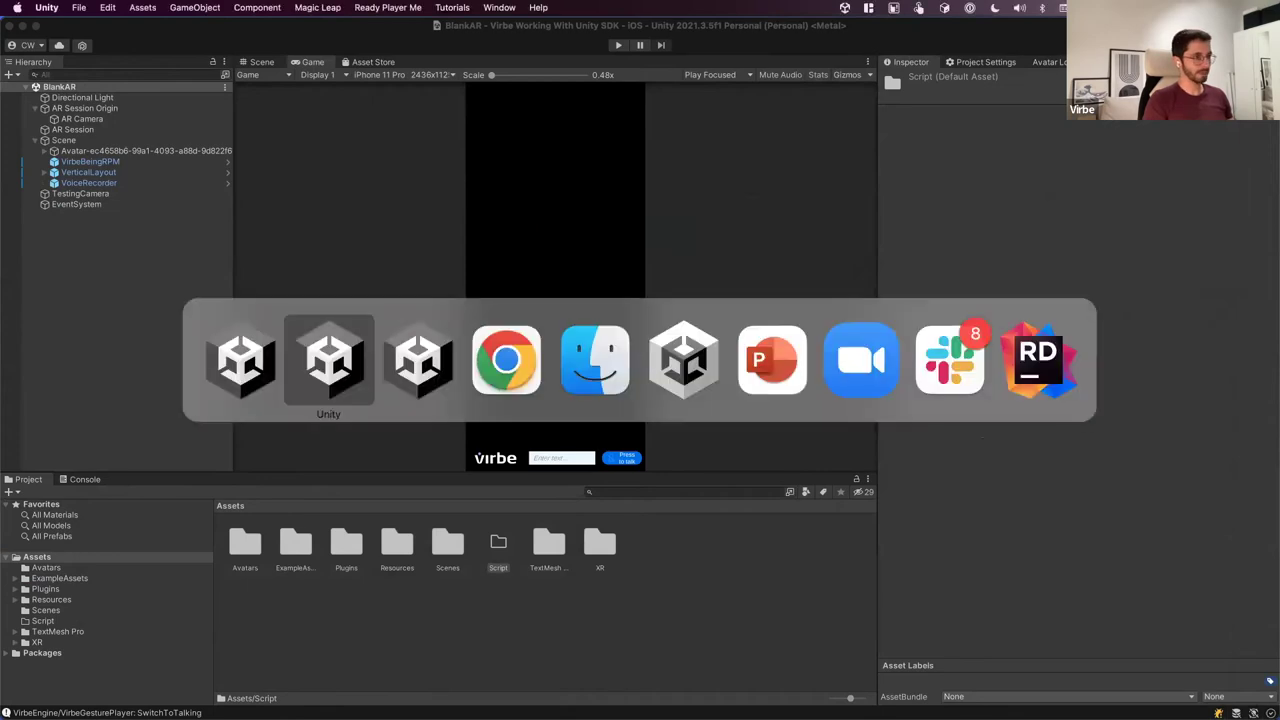
key(super+Tab)
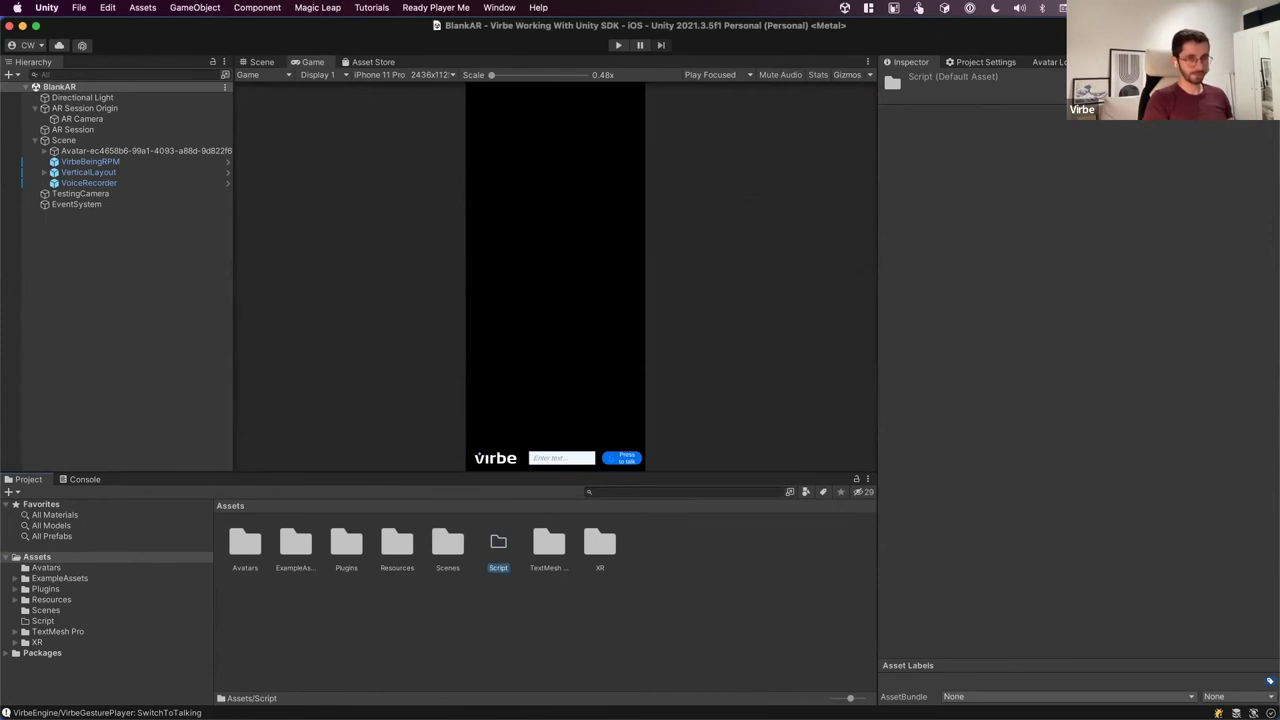
mouse_move(801, 692)
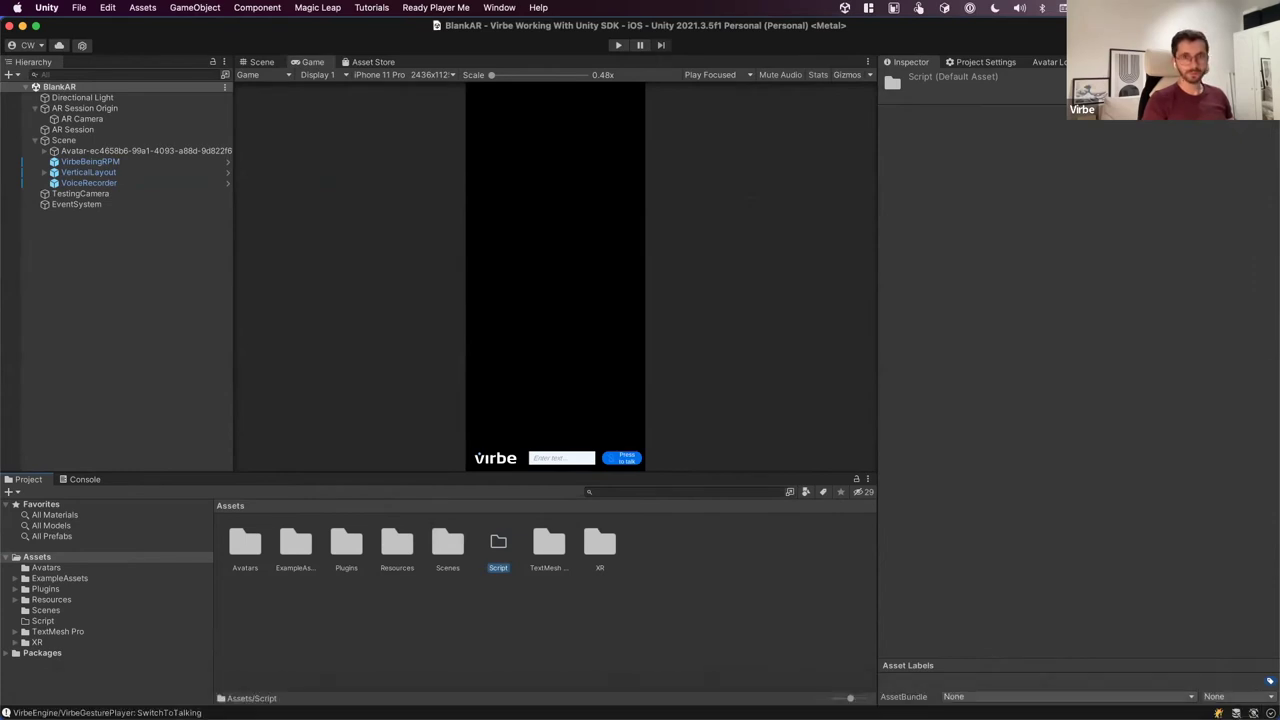
key(super+Tab)
key(super+Tab)
key(super+Tab)
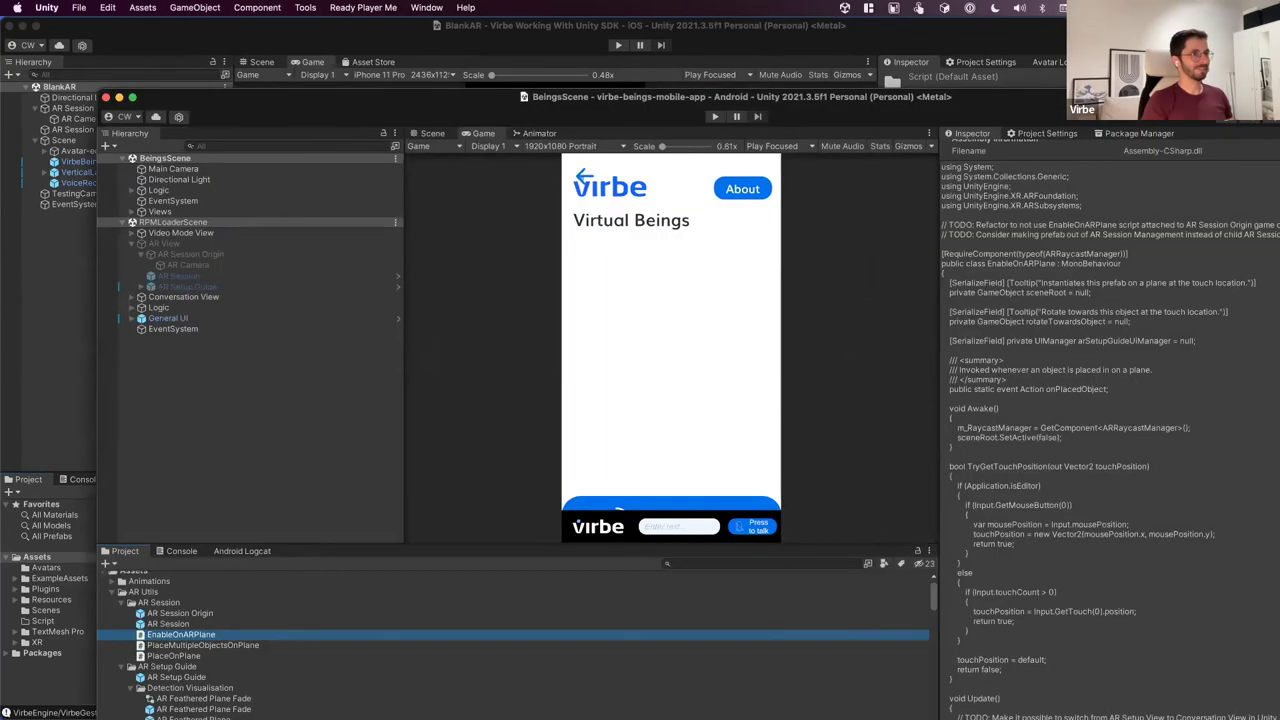
key(super+Tab)
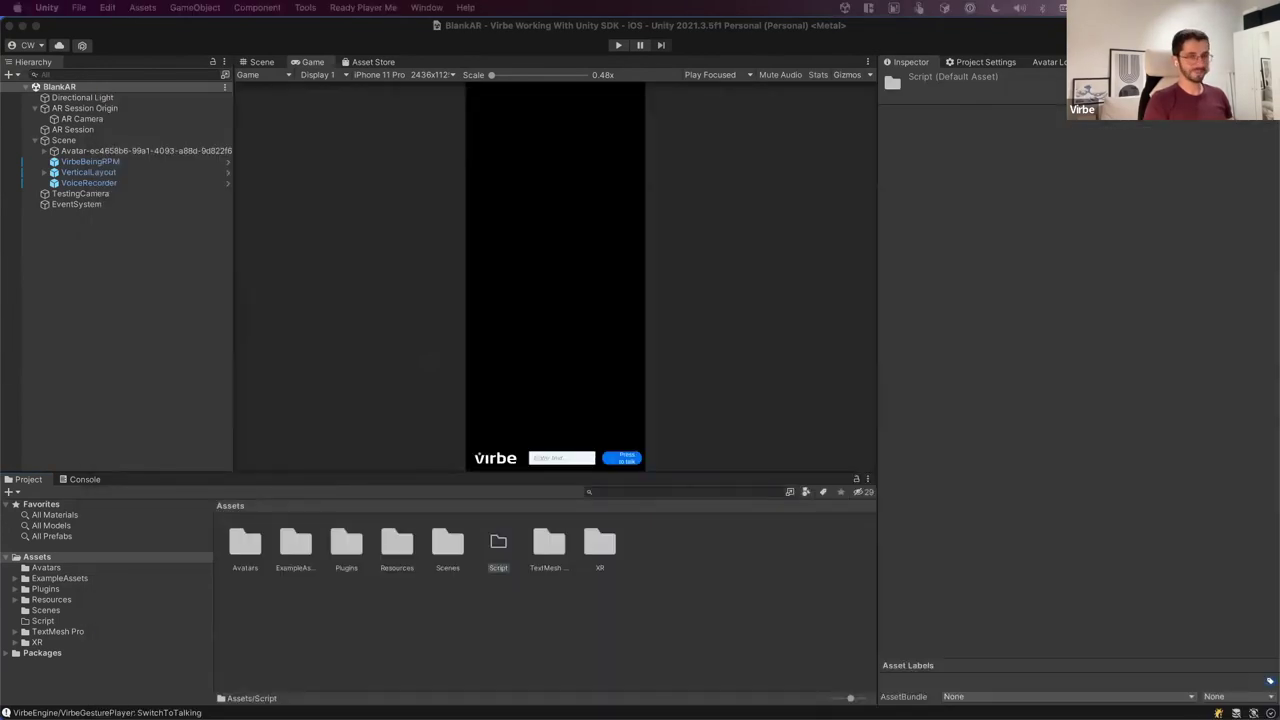
key(super+Tab)
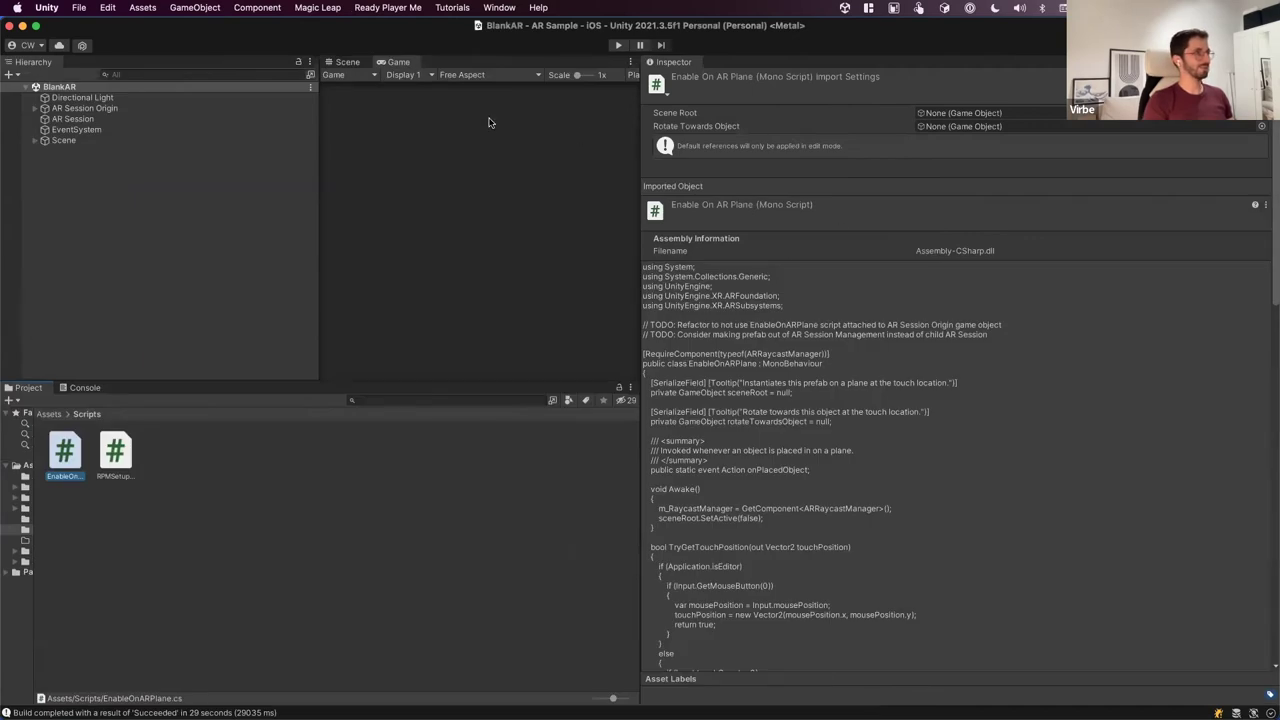
key(super+Tab)
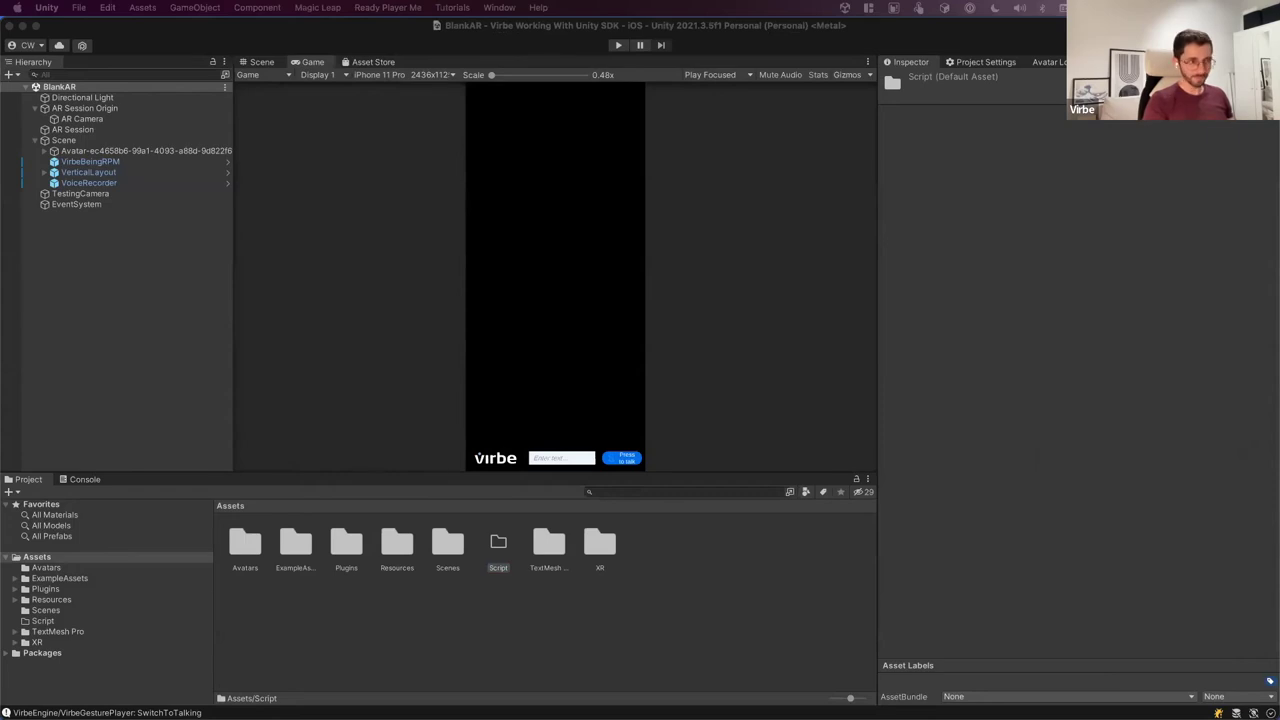
Import the EnableOnARPlane script from Finder into Assets/Script, let it compile, and select AR Session Origin
click(499, 548)
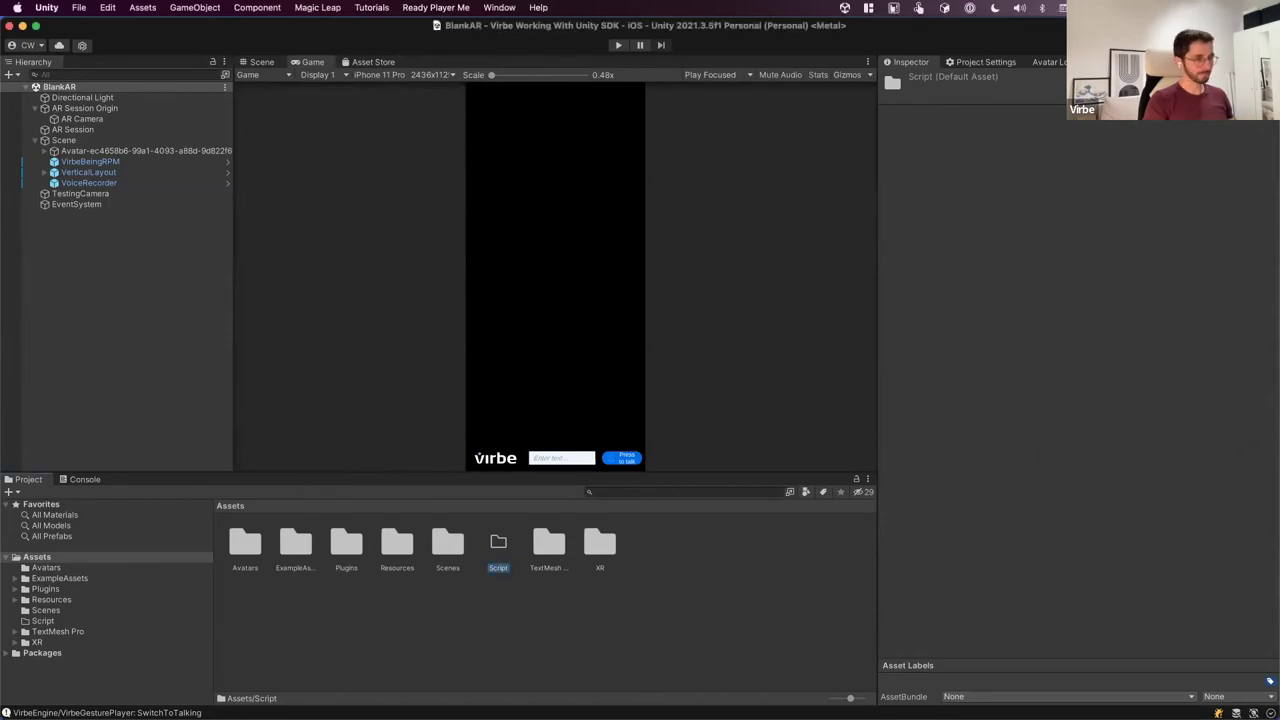
click(691, 597)
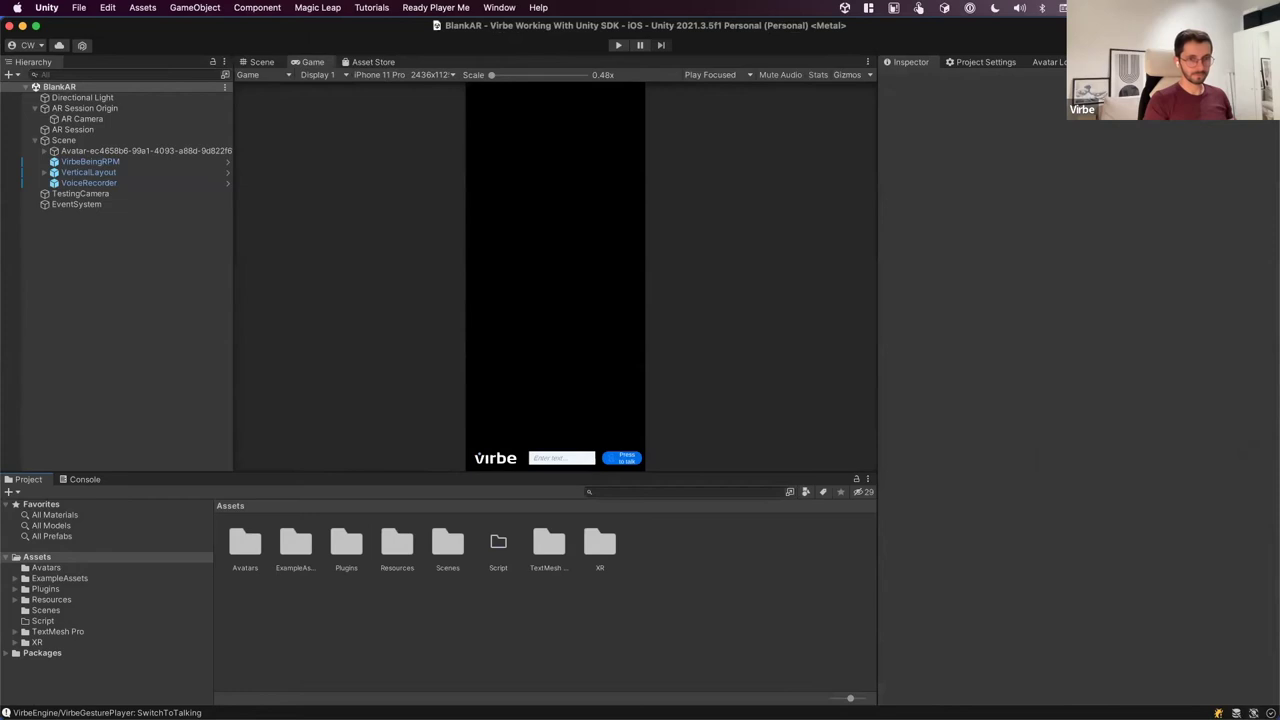
drag(880, 545, 503, 546)
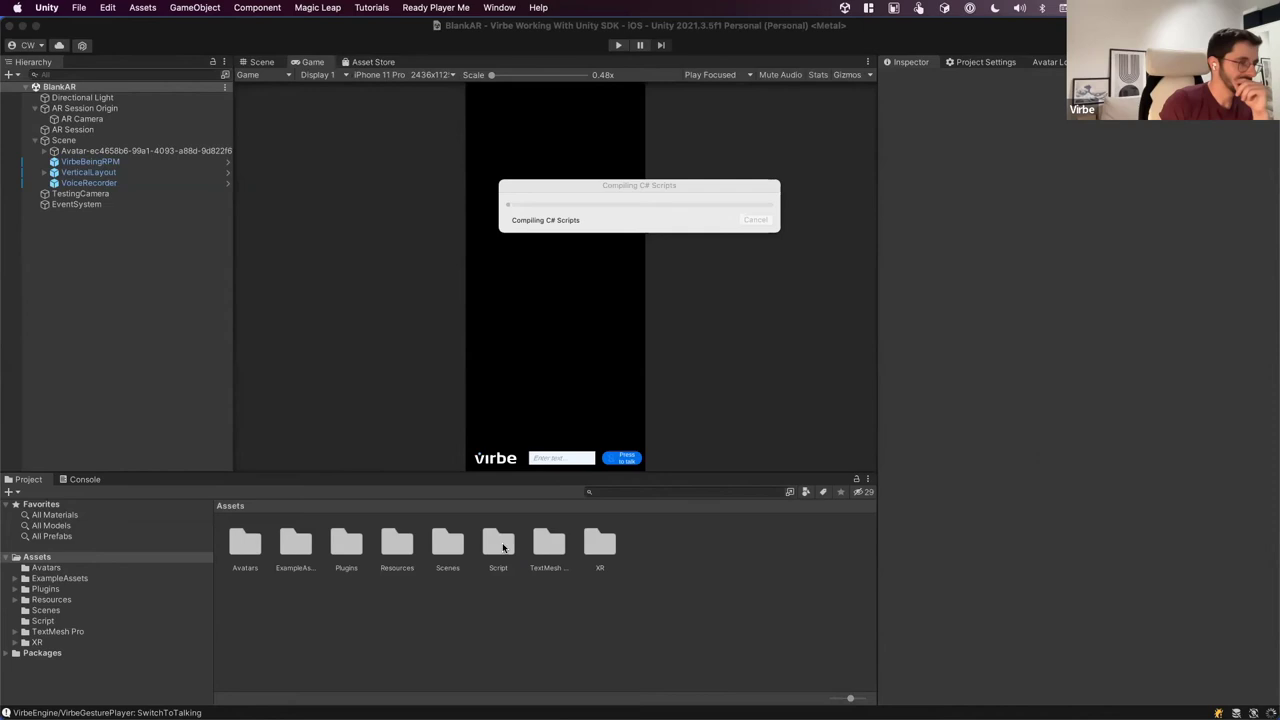
click(503, 547)
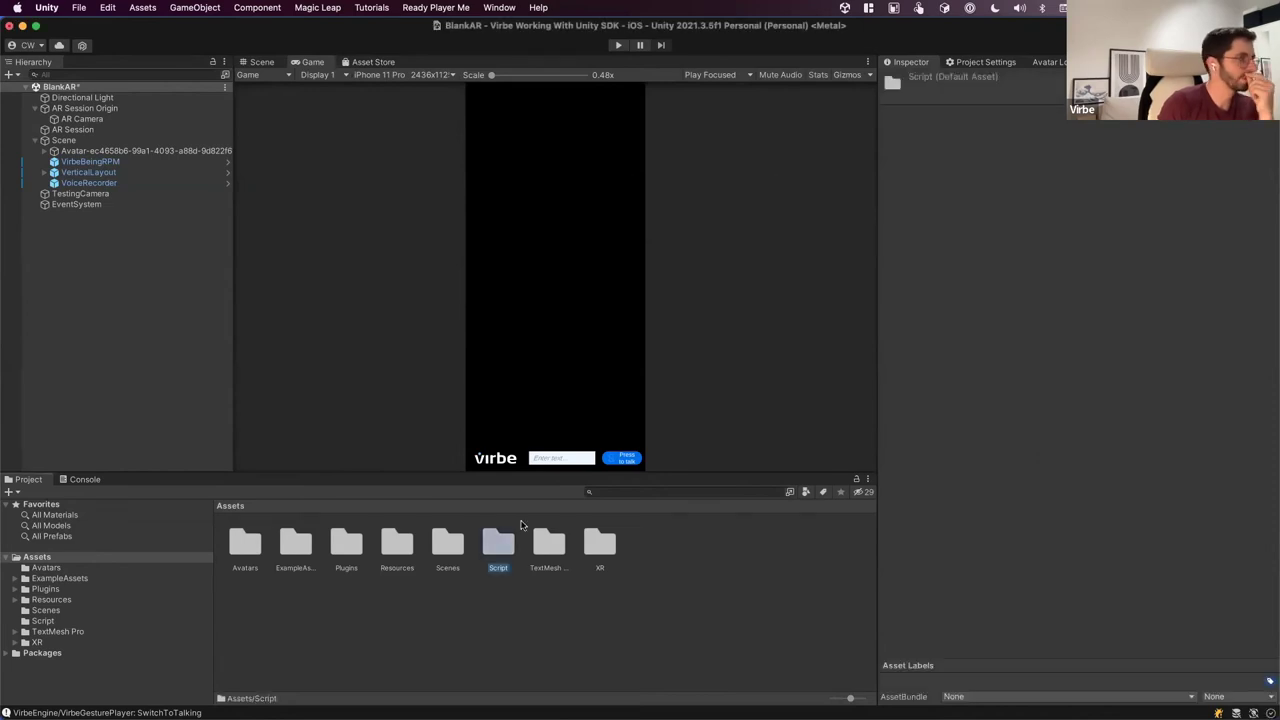
click(84, 108)
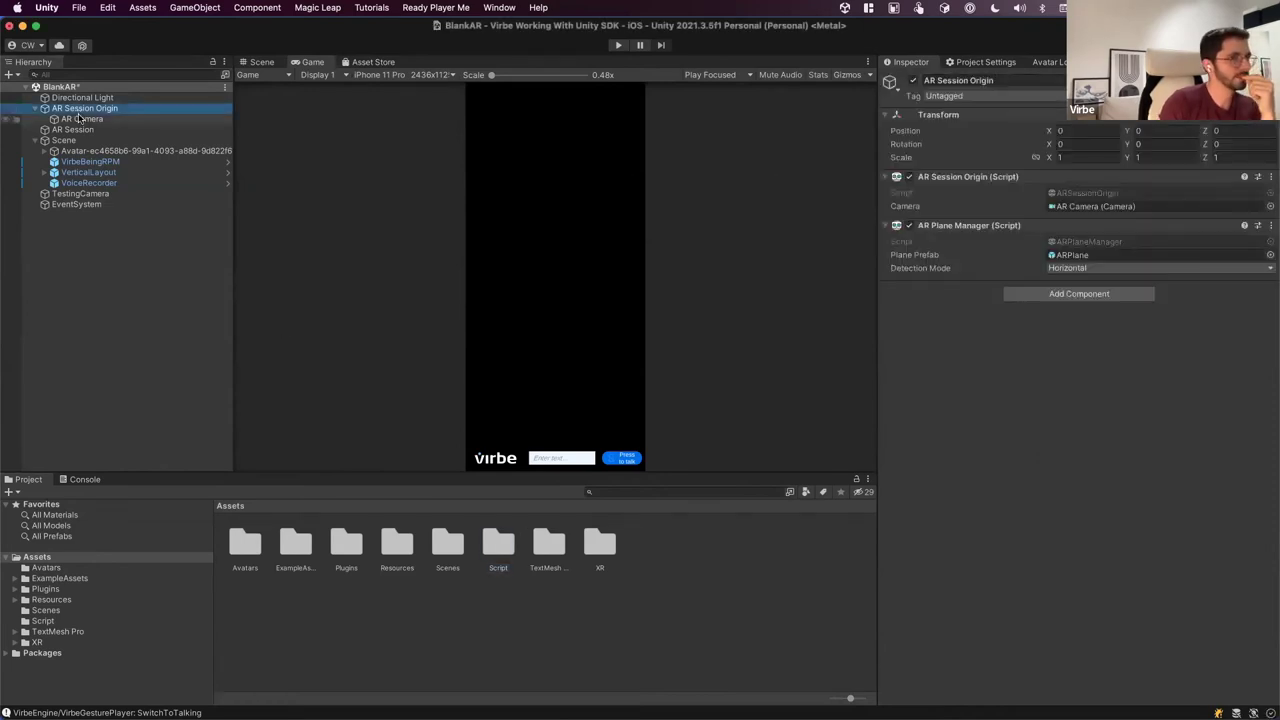
click(505, 550)
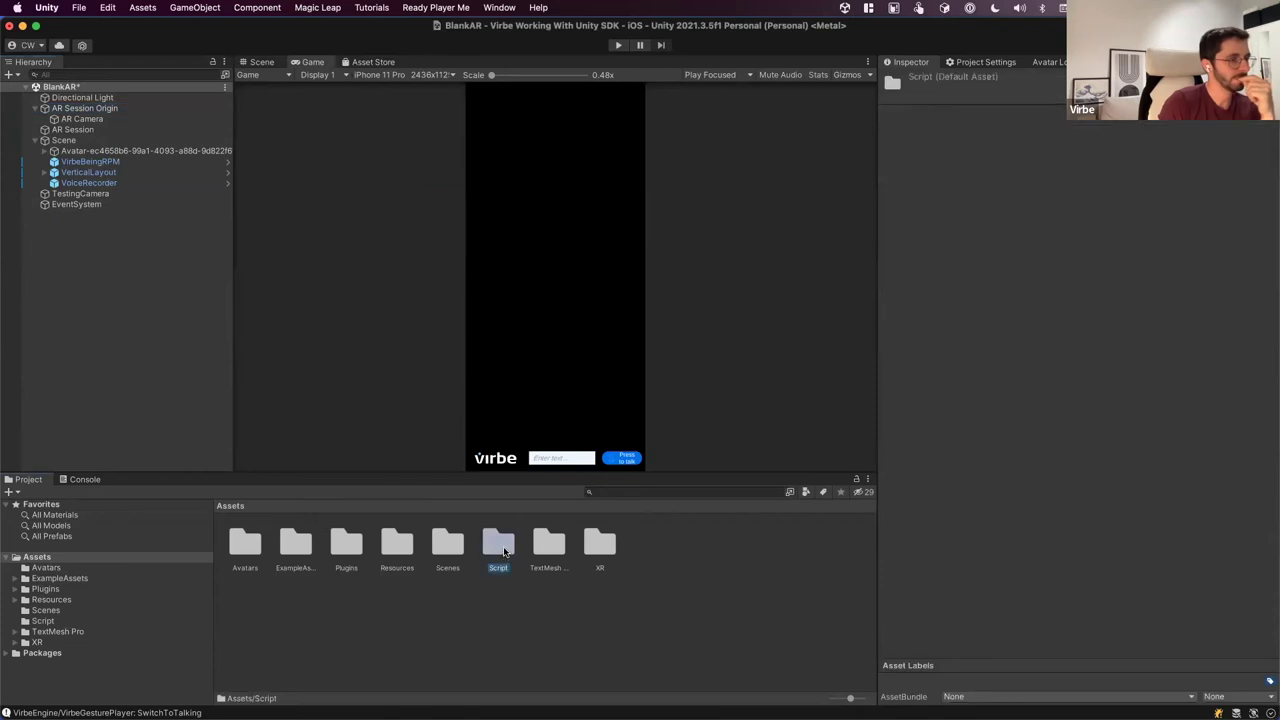
click(112, 110)
Add the Enable On AR Plane component to AR Session Origin through the component search
click(1041, 294)
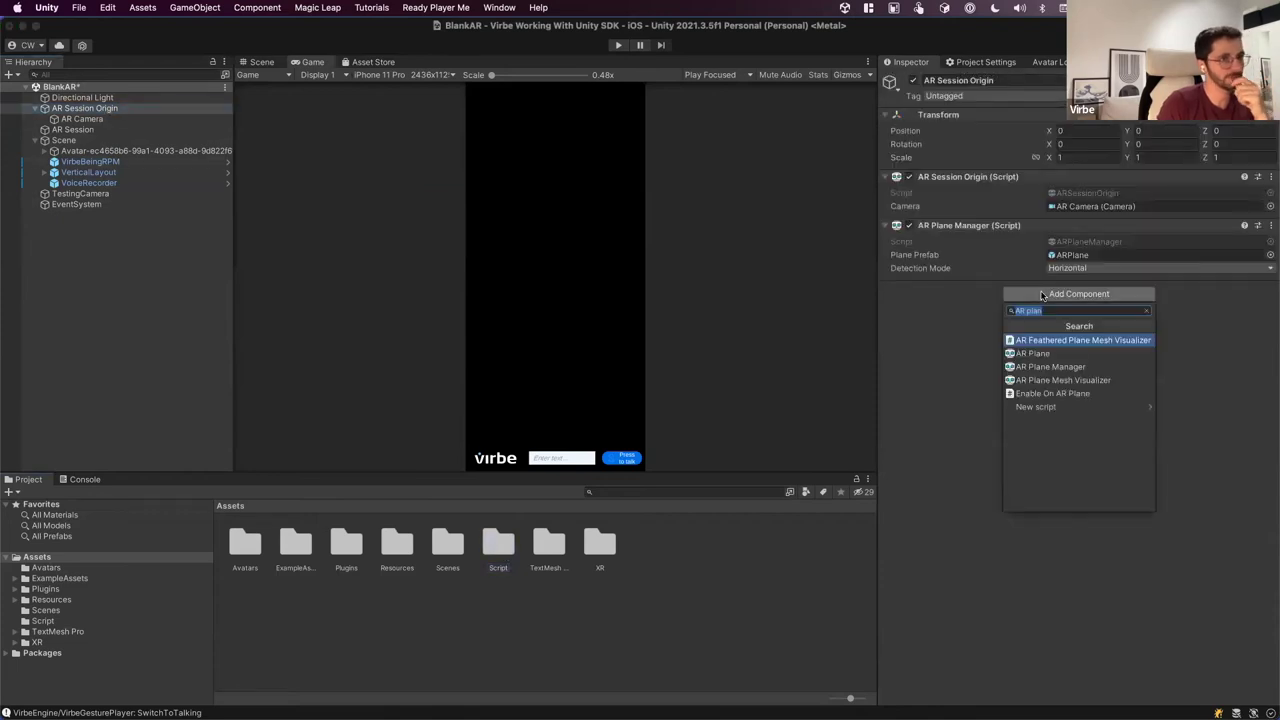
click(1040, 393)
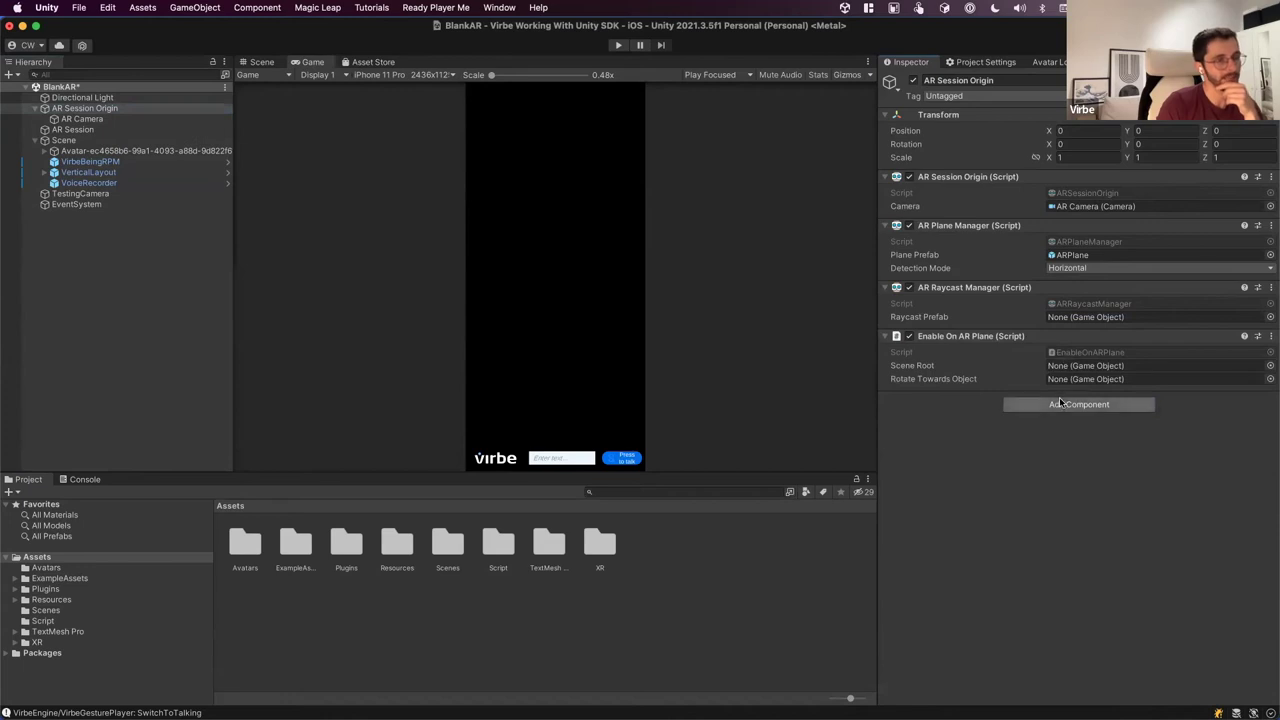
click(1063, 405)
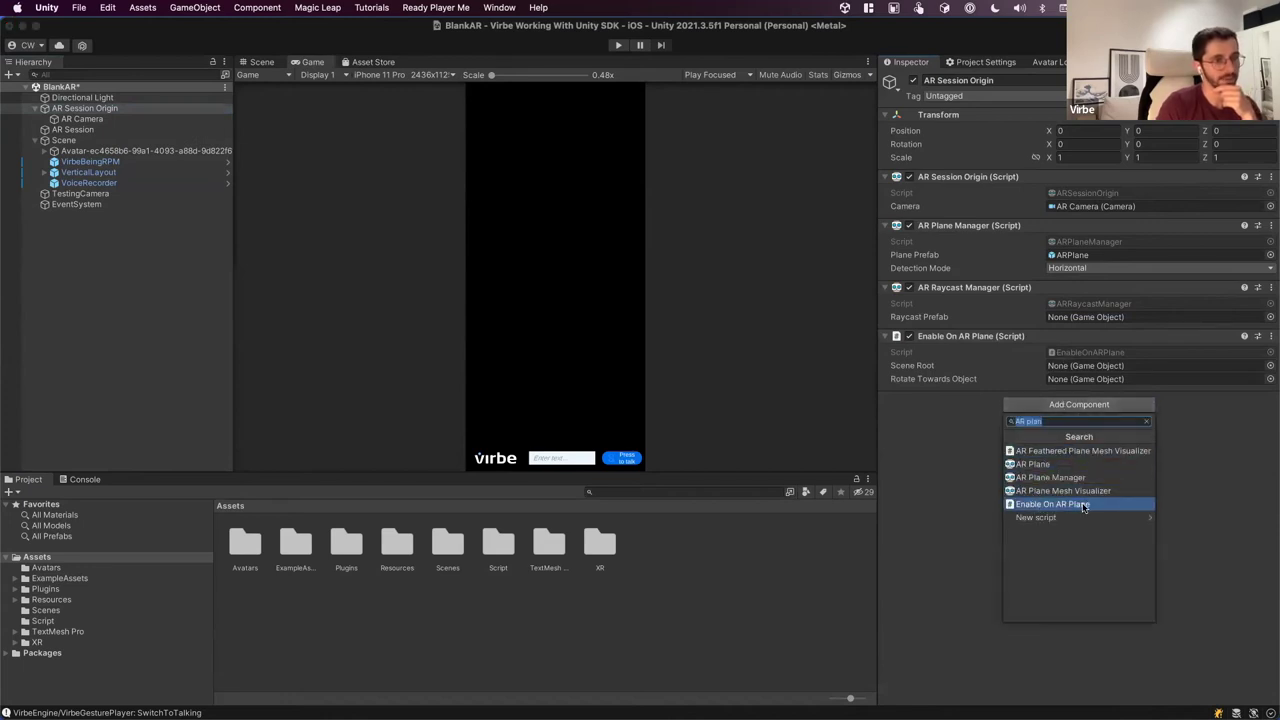
click(1188, 466)
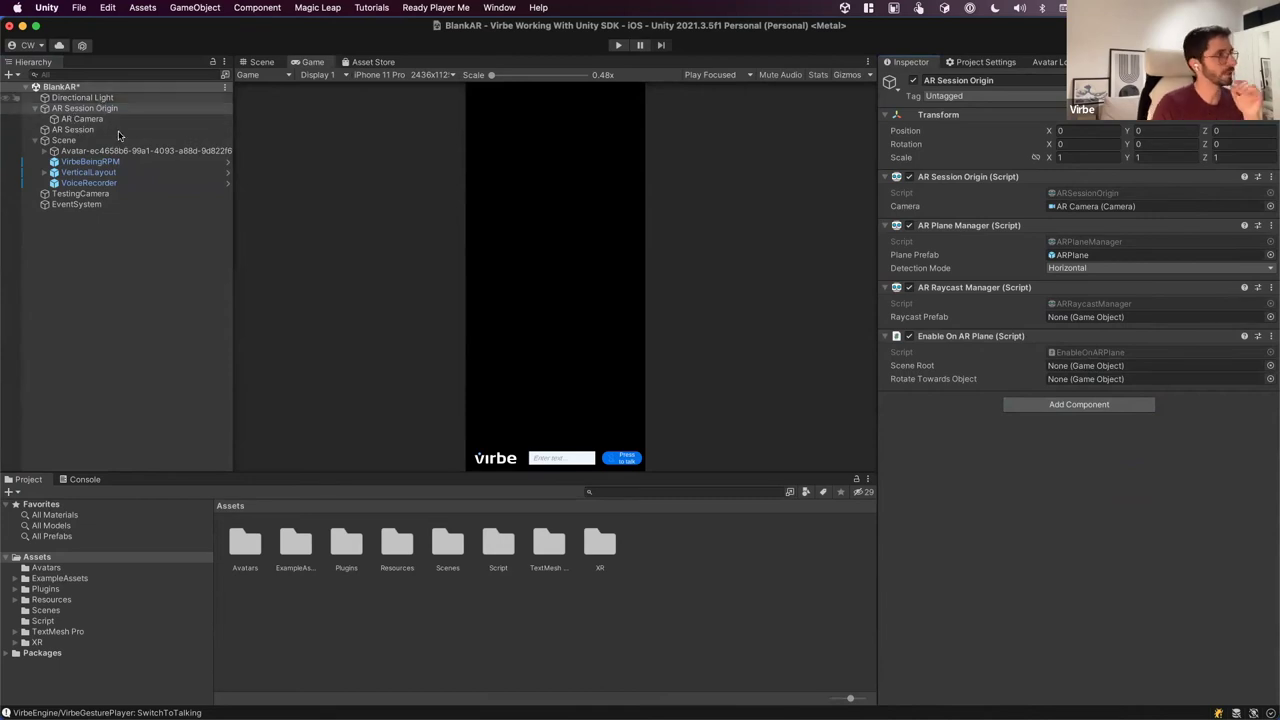
Assign the Scene object to the Enable On AR Plane component's Scene Root field
click(82, 141)
drag(82, 141, 1068, 366)
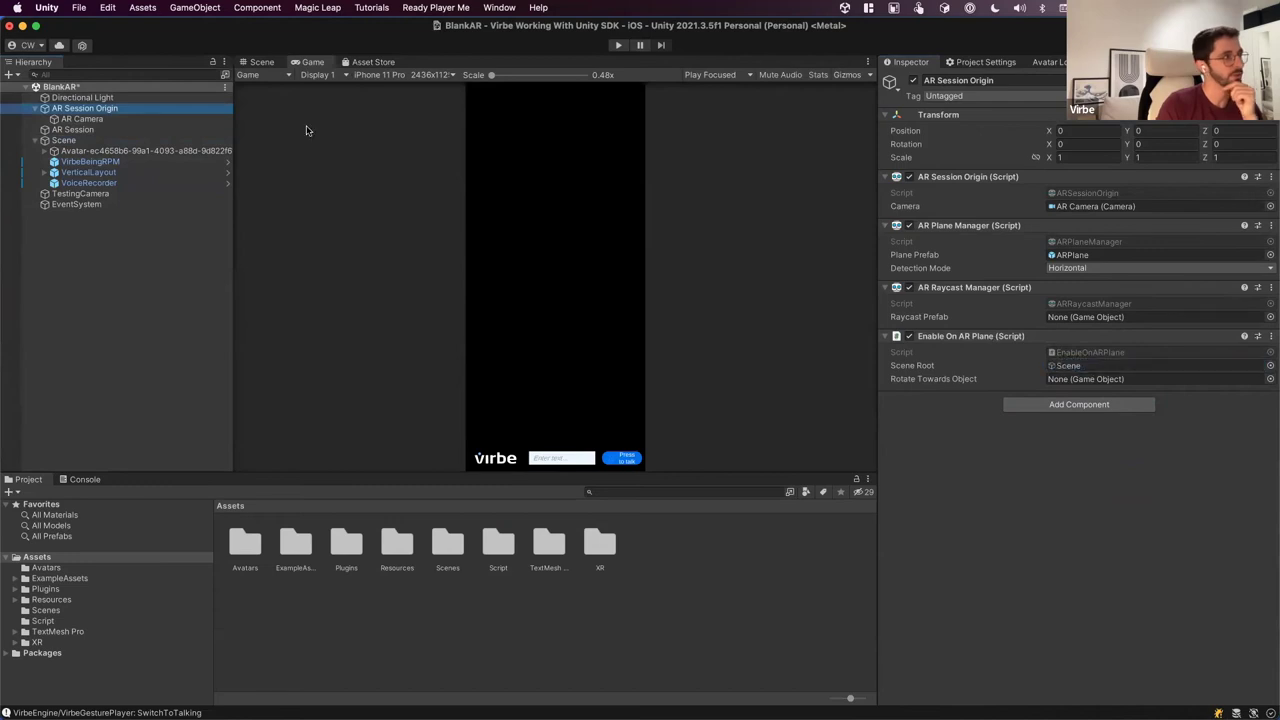
click(100, 151)
click(85, 108)
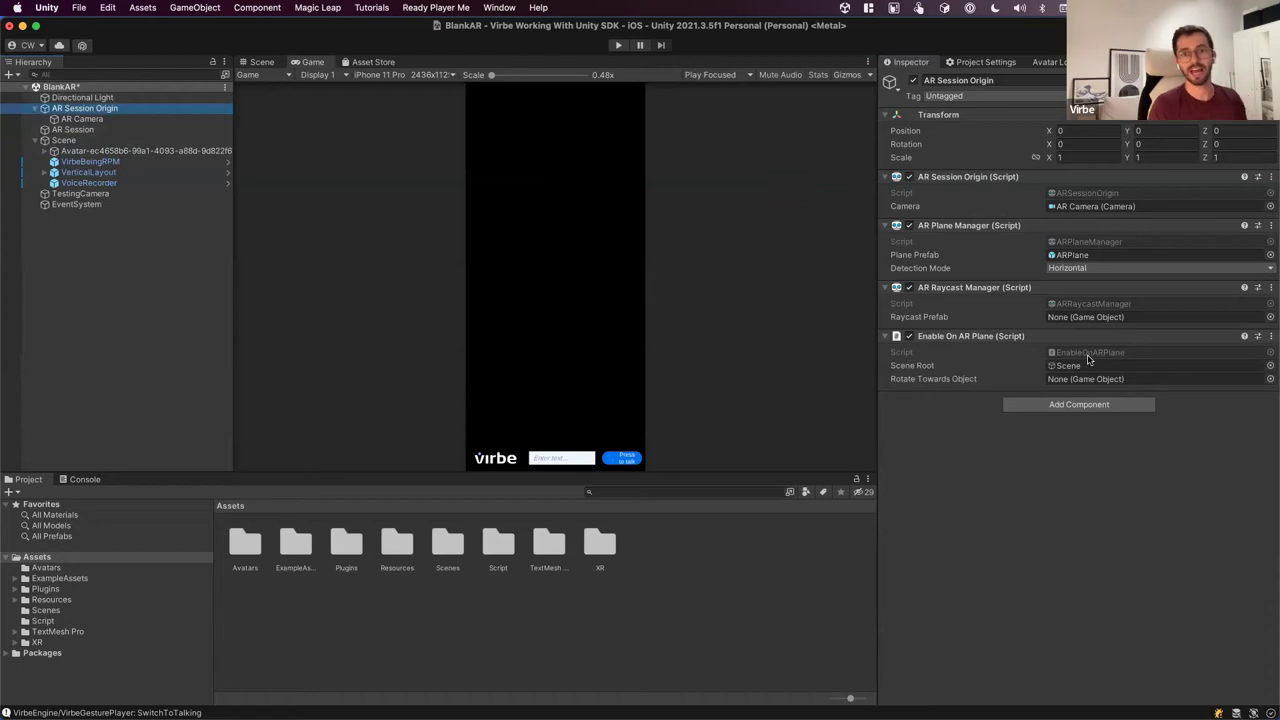
key(super+Tab)
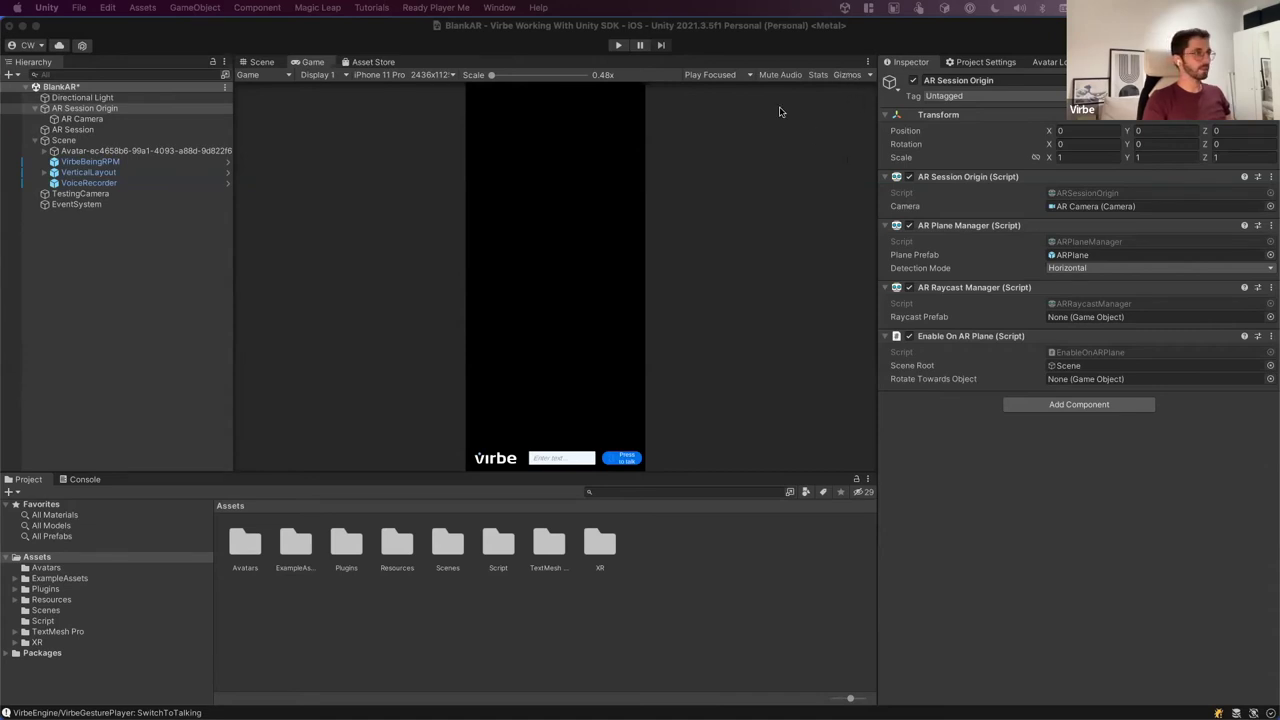
Inspect the hierarchy objects and jump to the Scene object from the Scene Root field
click(97, 131)
click(91, 141)
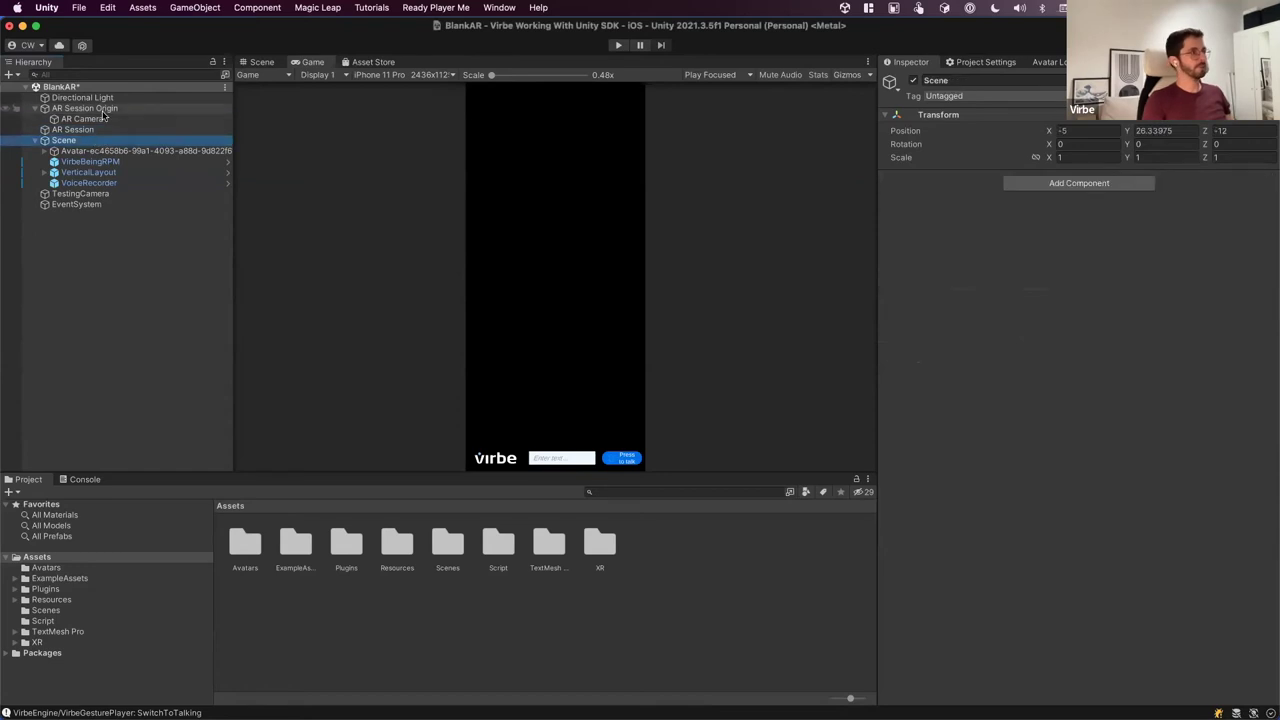
click(1155, 131)
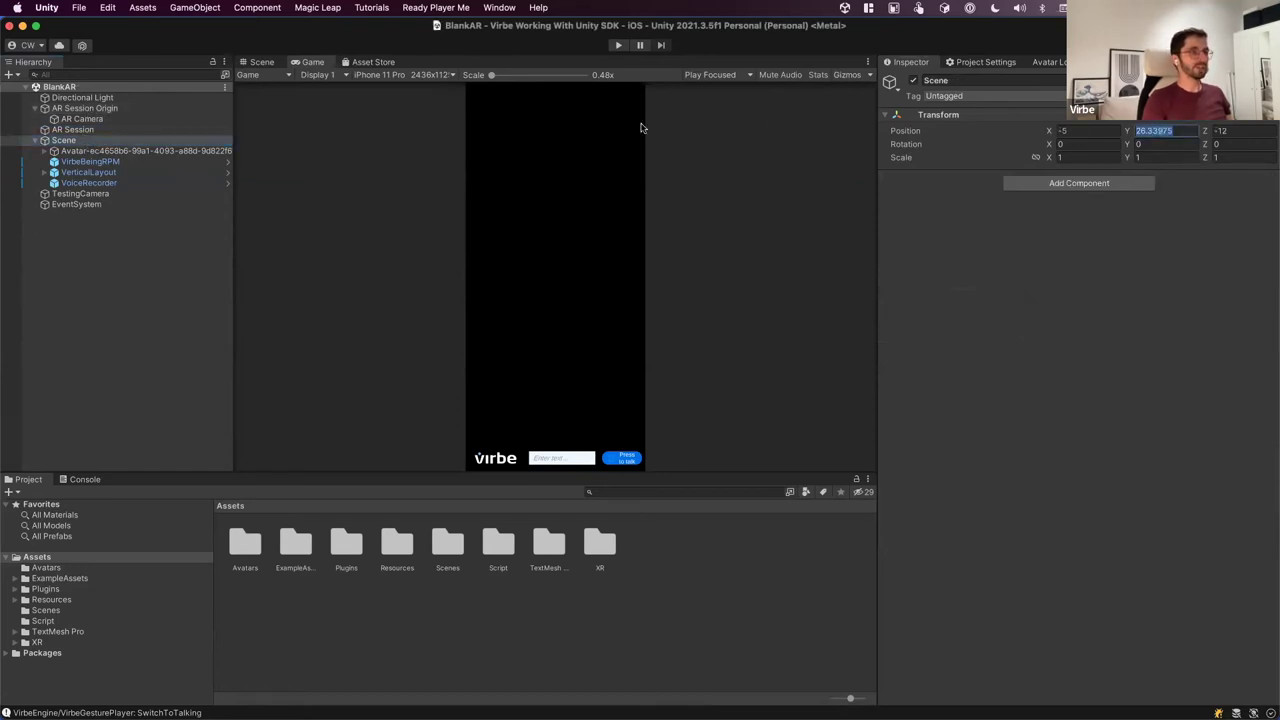
click(110, 161)
click(92, 108)
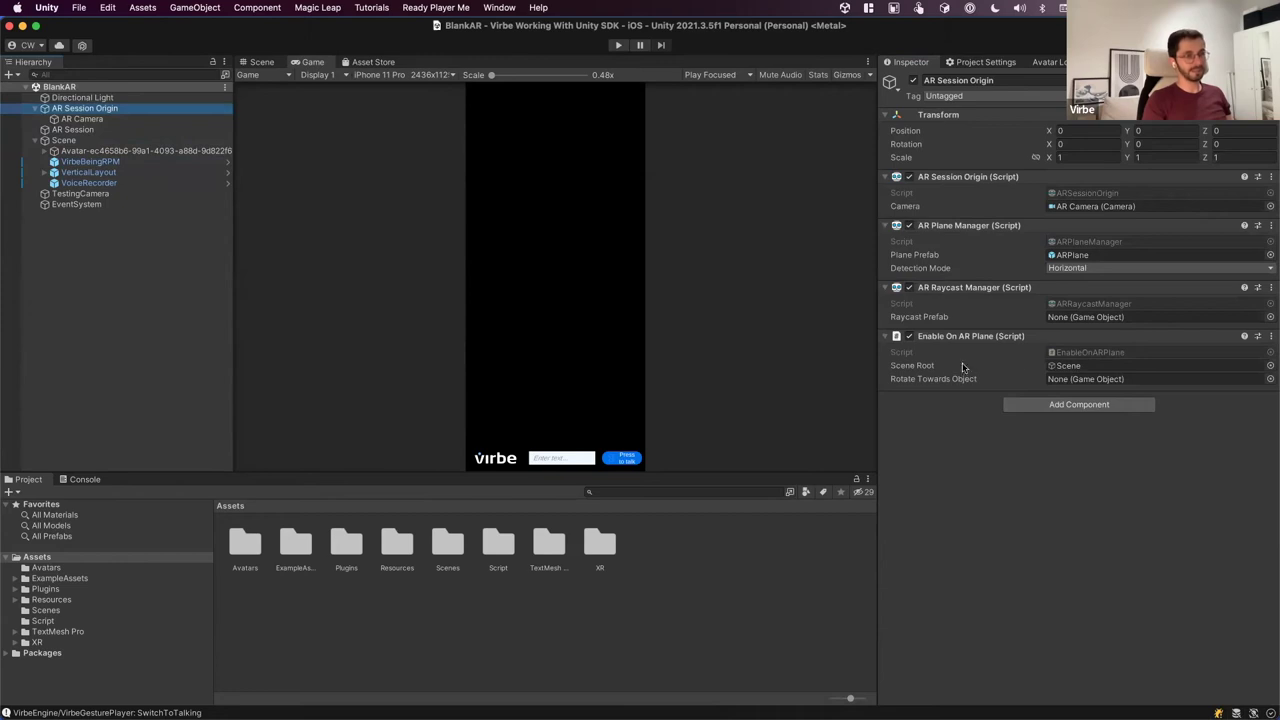
double_click(1092, 367)
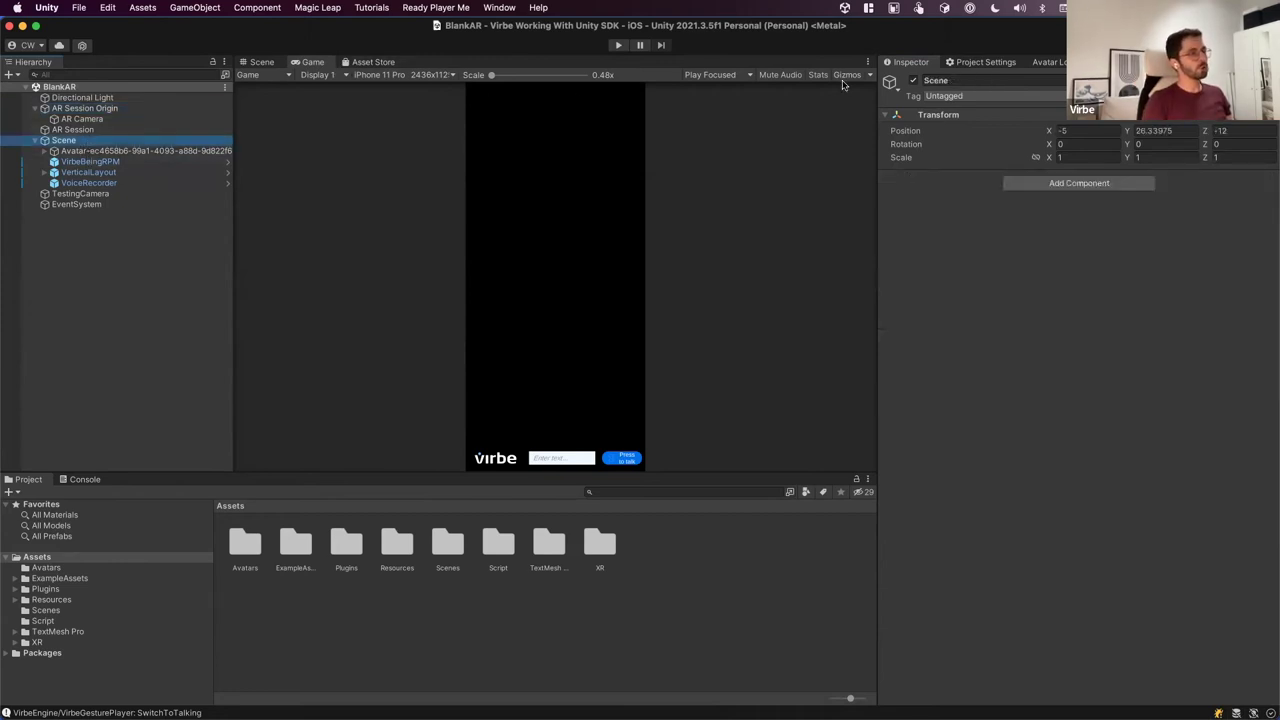
Set the Scene object's Transform Position to X 0, Y 0, Z 0
click(1068, 130)
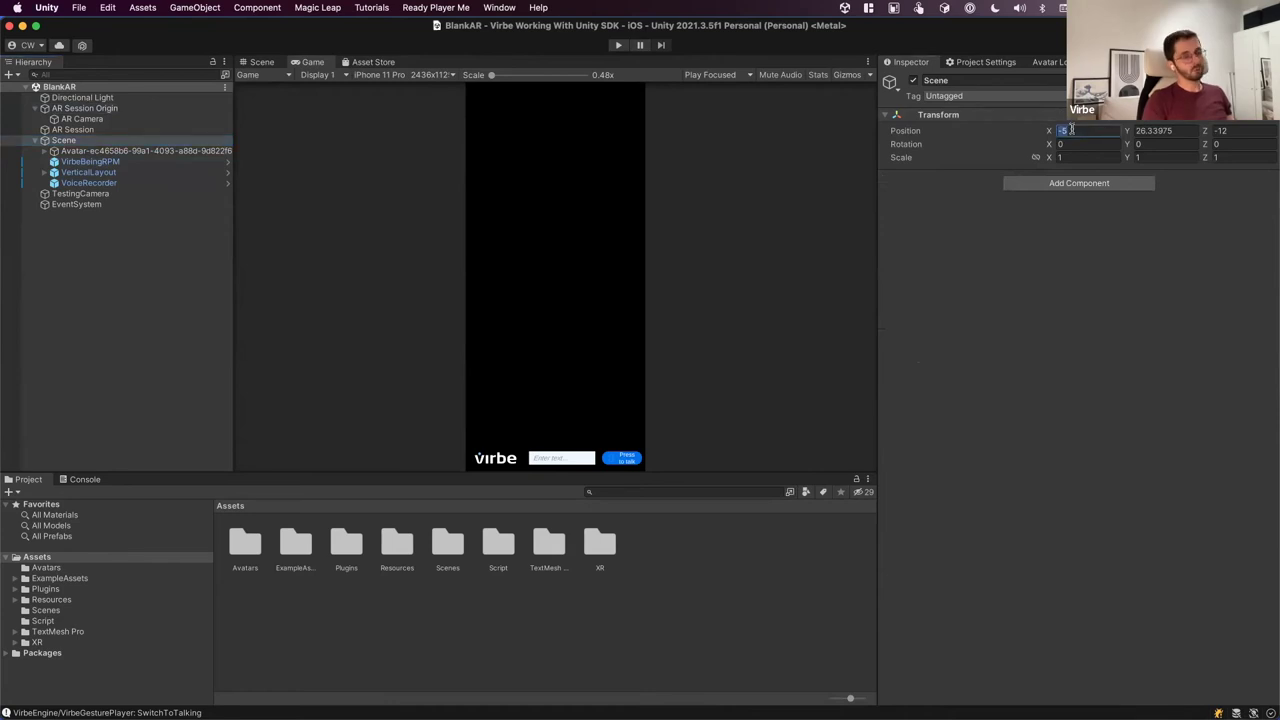
text(0)
click(1155, 130)
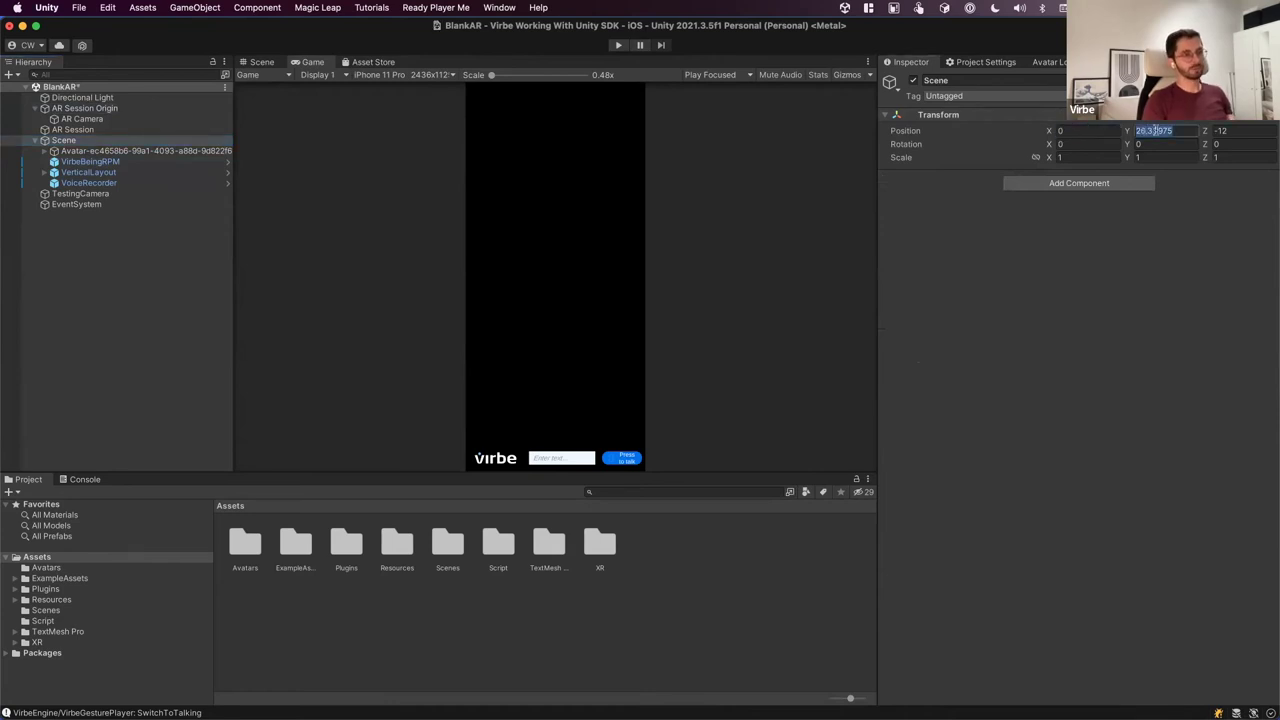
text(0)
click(1248, 130)
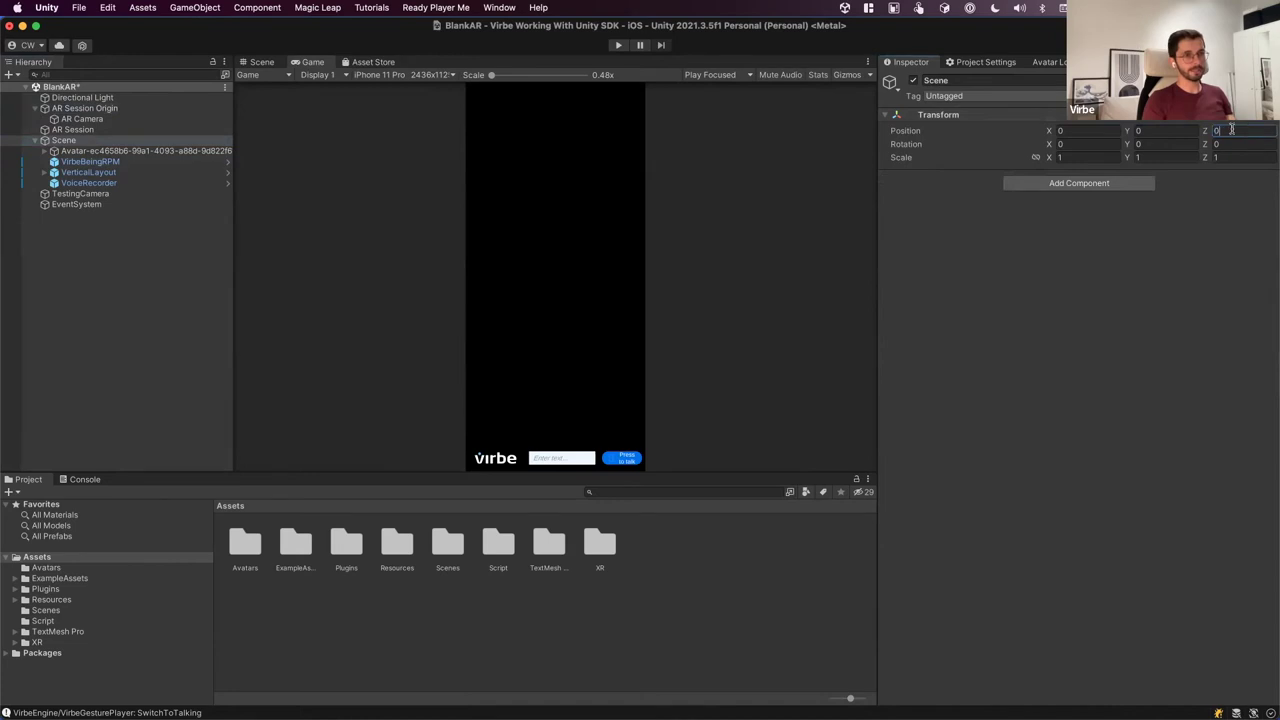
click(1138, 308)
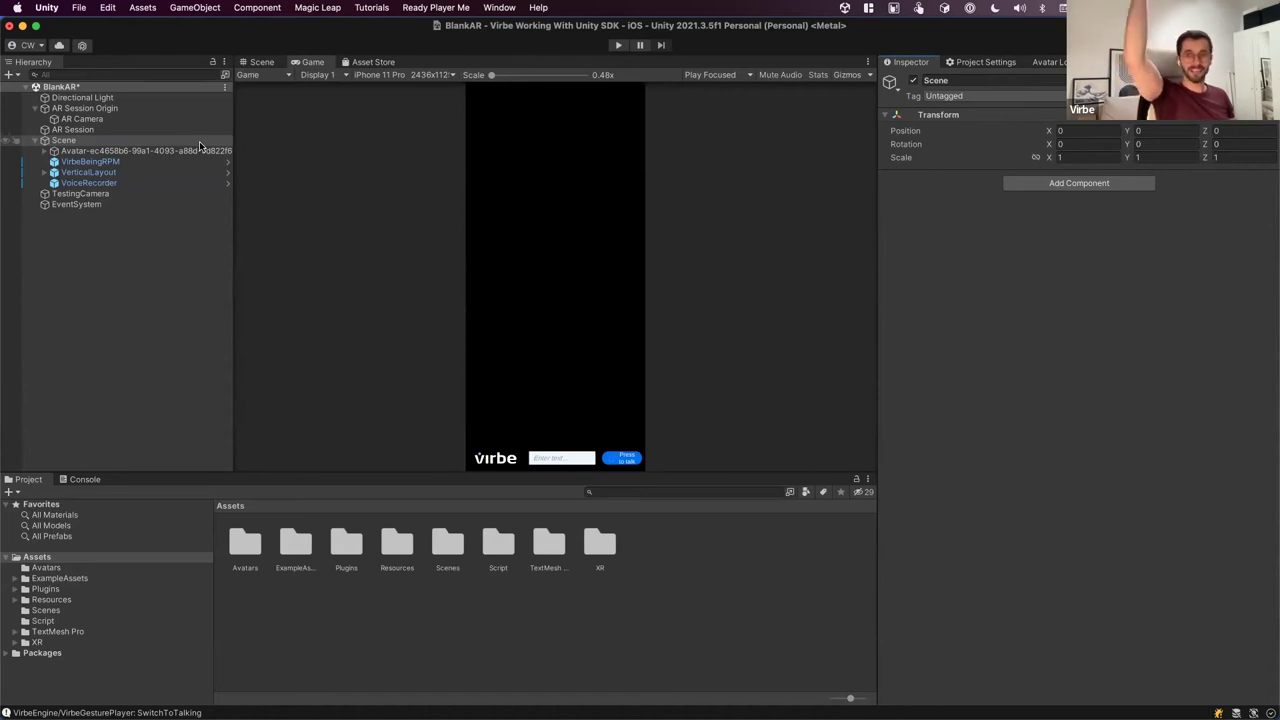
Zero the avatar's position to 0, 0, 0, then review AR Session Origin's components
click(200, 150)
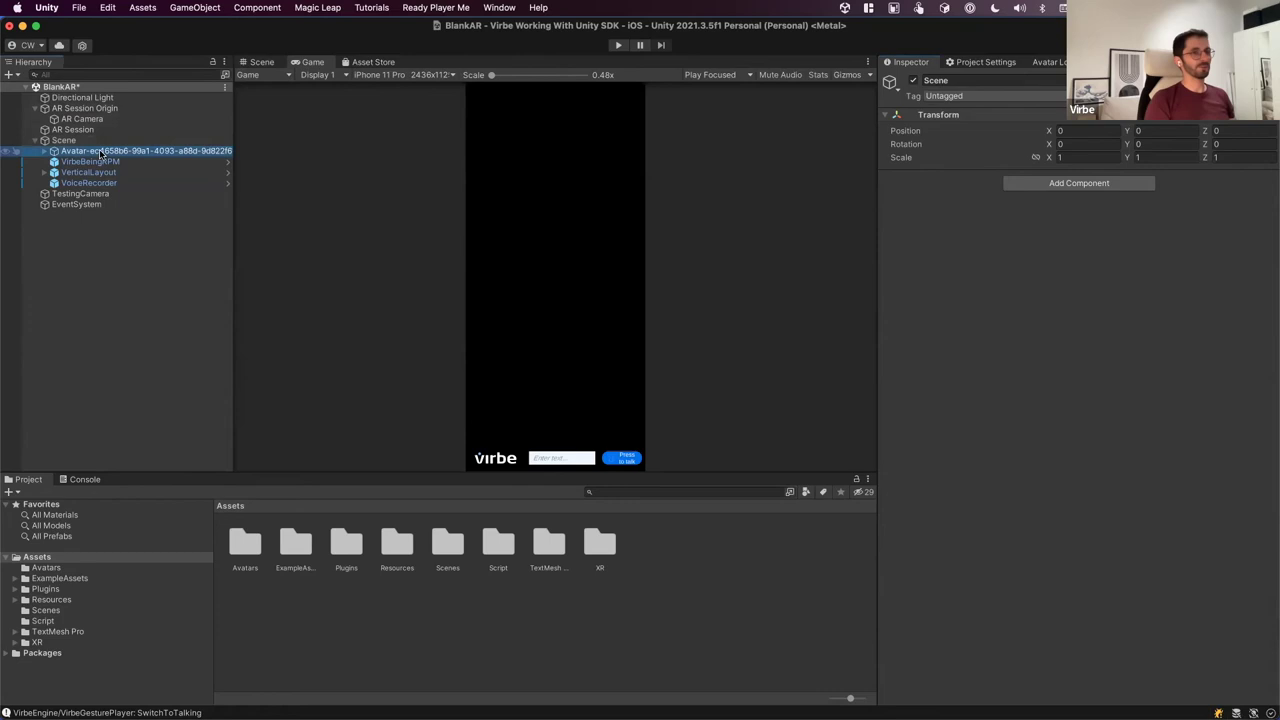
click(172, 140)
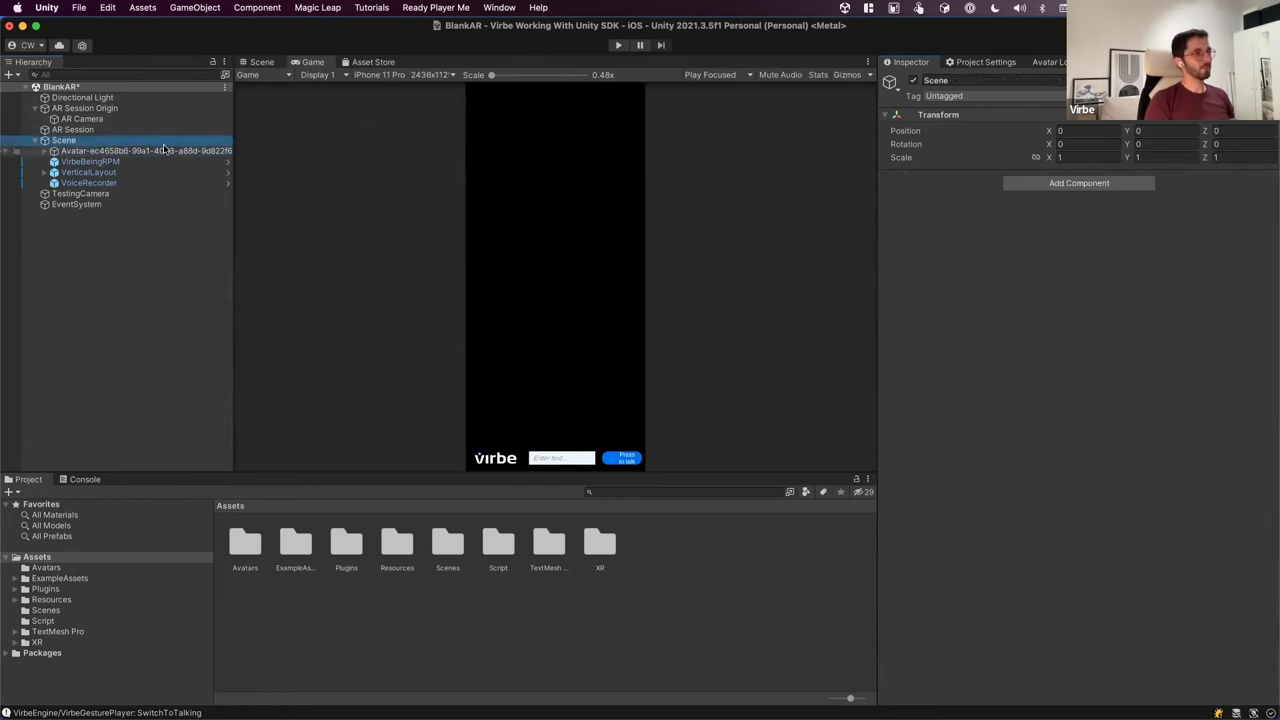
click(178, 150)
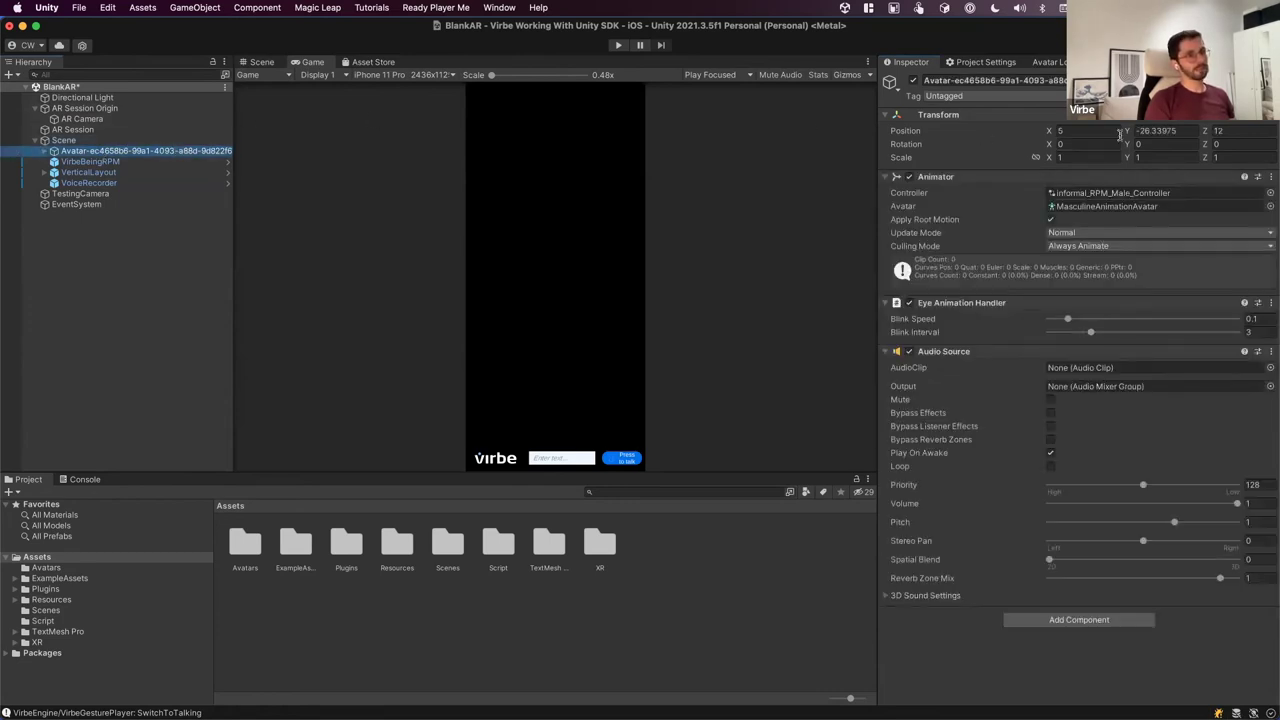
text(0)
click(1066, 131)
text(0)
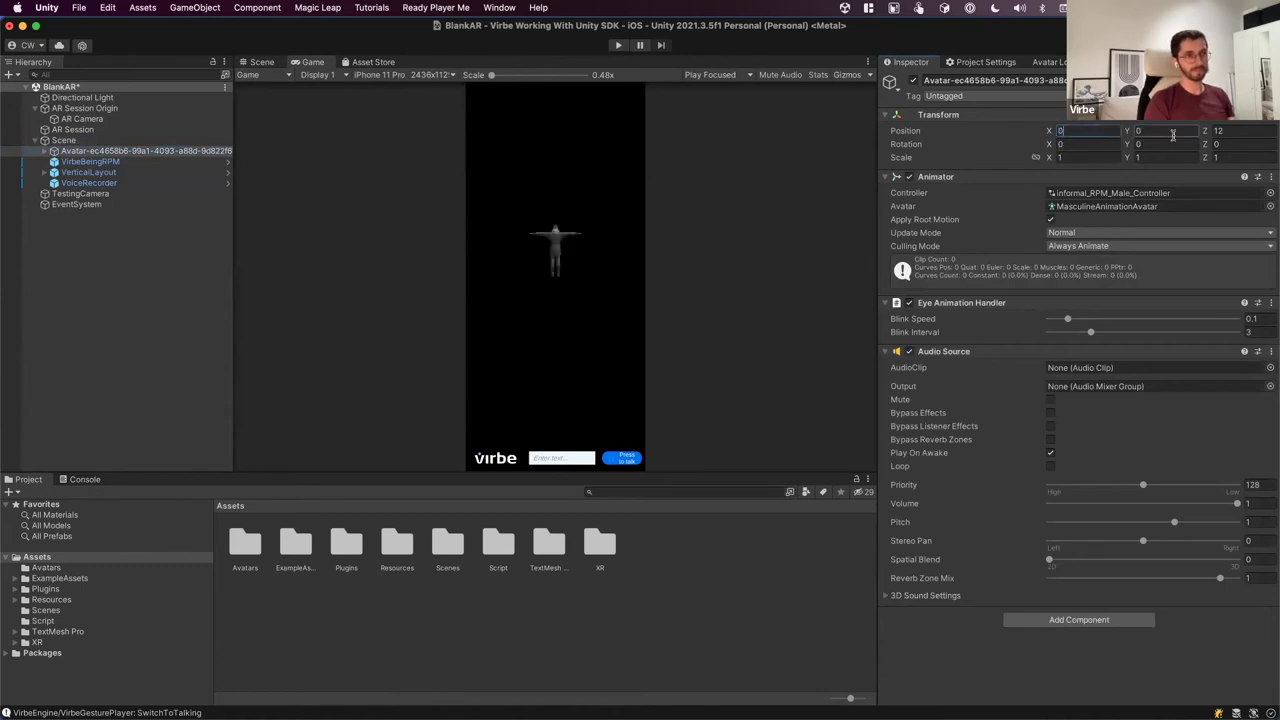
click(1218, 131)
text(0)
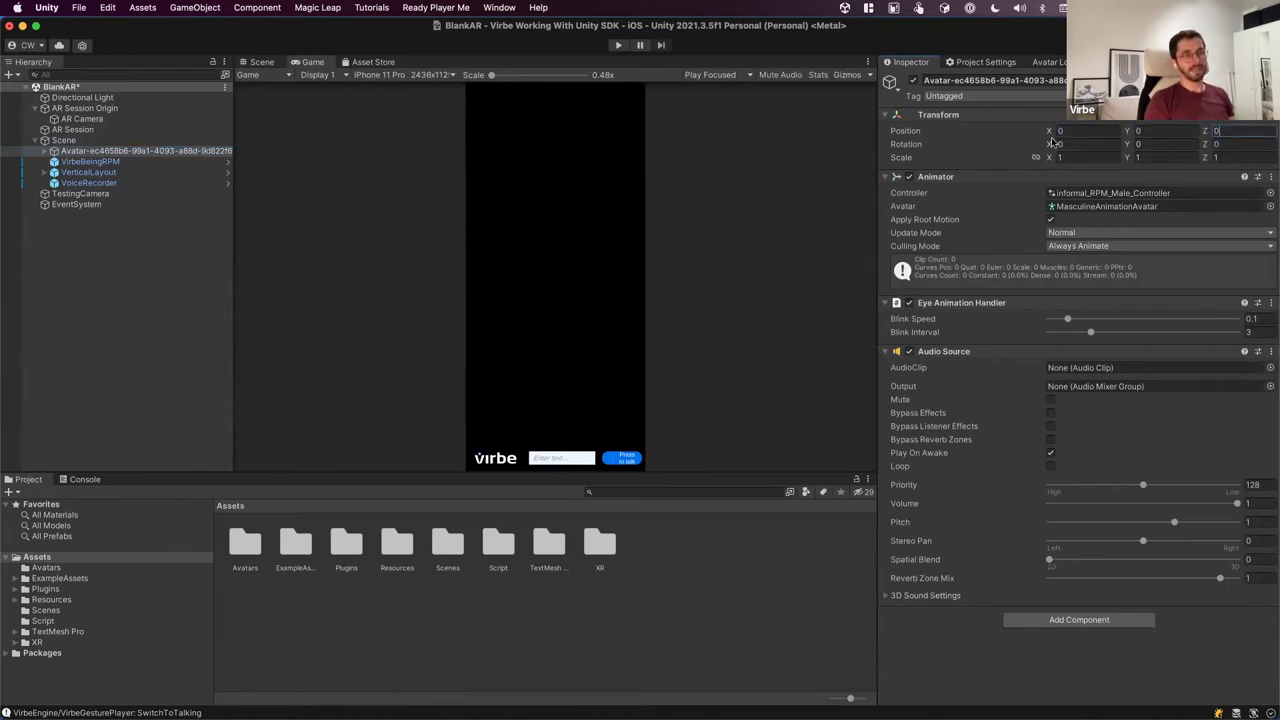
click(92, 142)
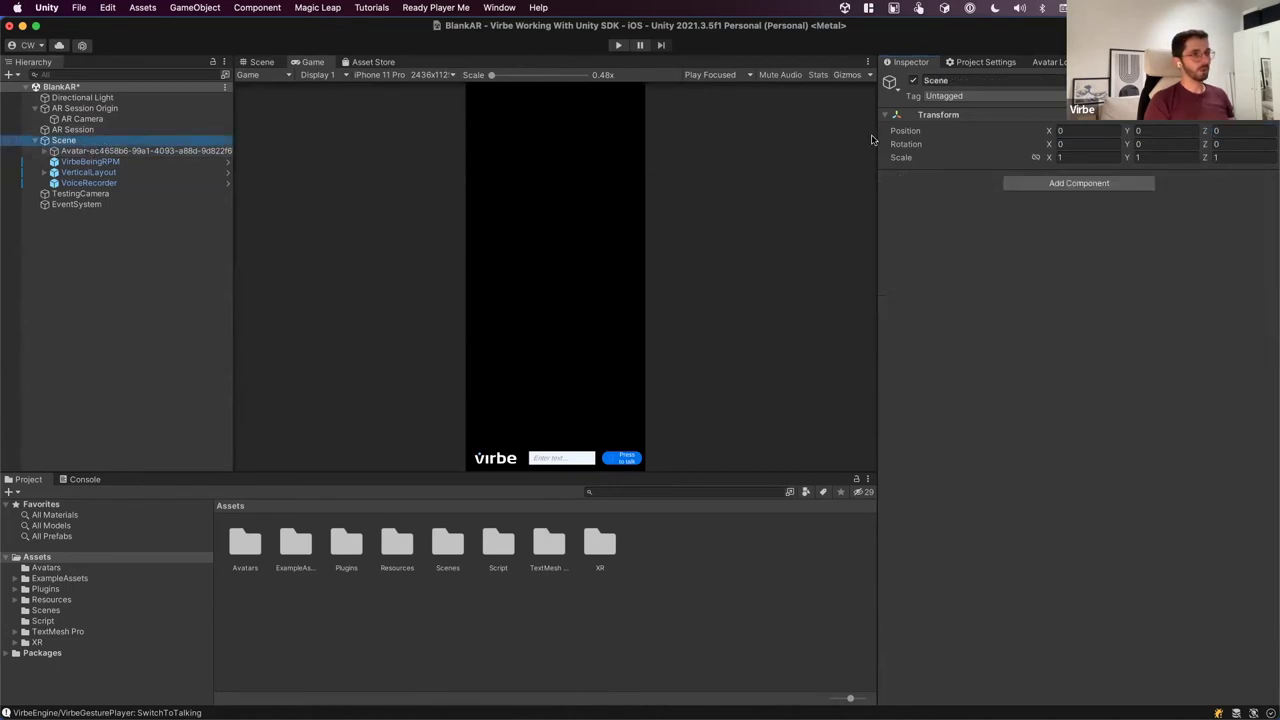
click(104, 110)
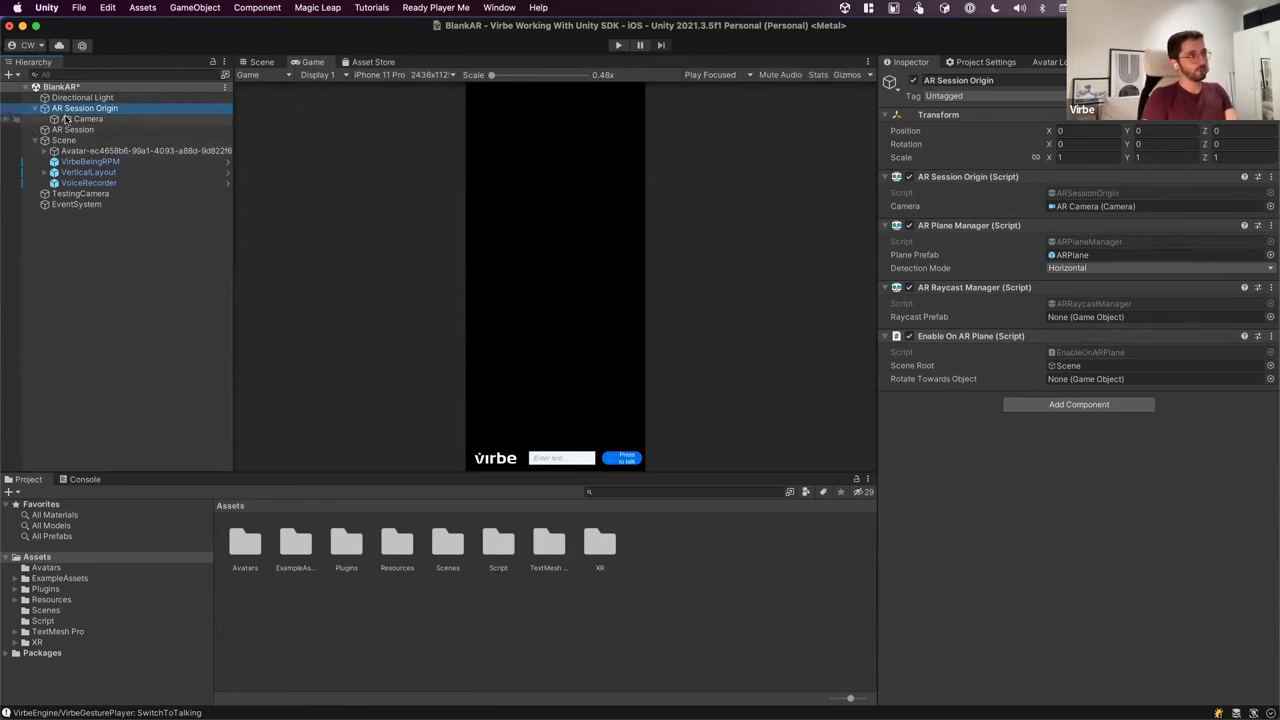
Set AR Camera as Enable On AR Plane's Rotate Towards Object and review the other objects
drag(811, 265, 1063, 380)
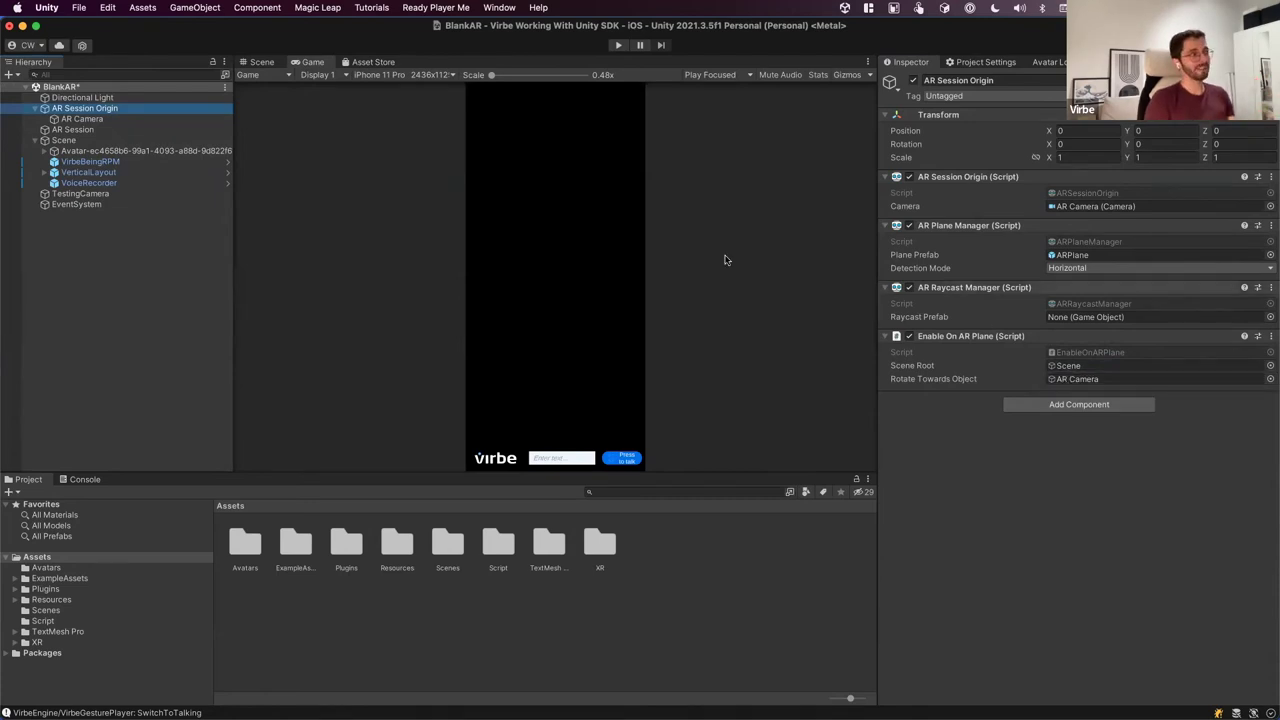
click(184, 149)
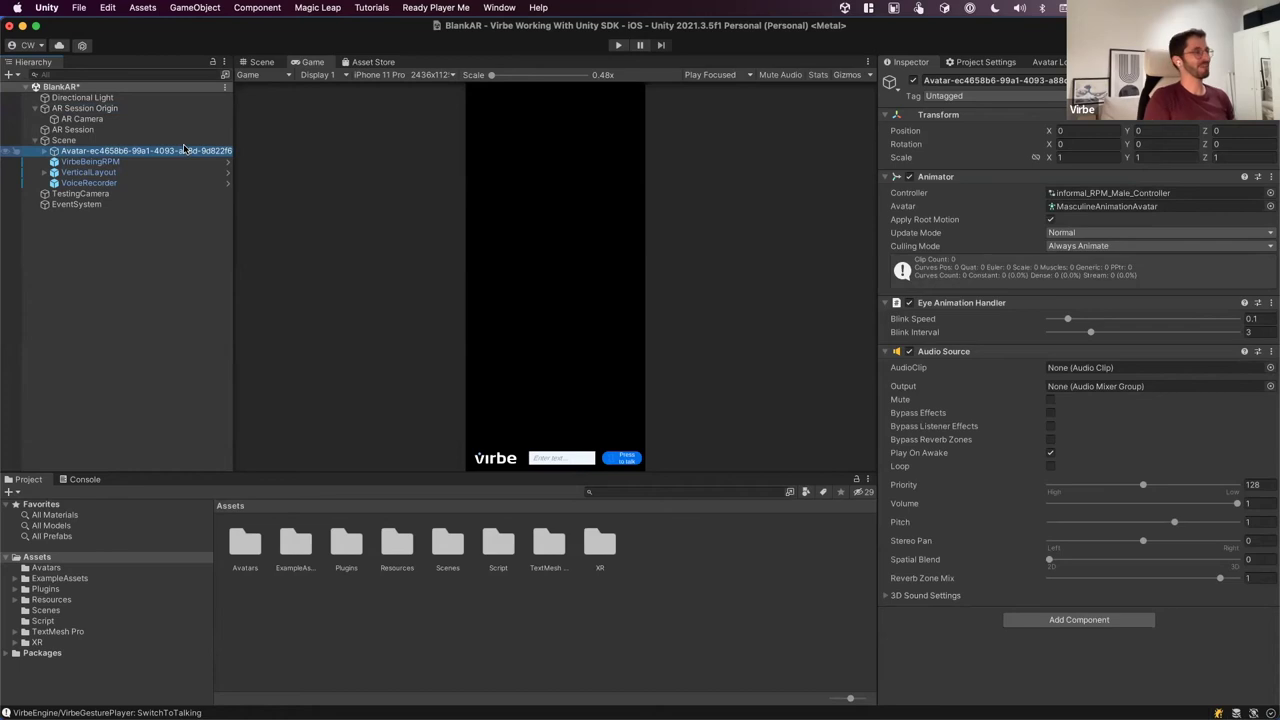
click(126, 119)
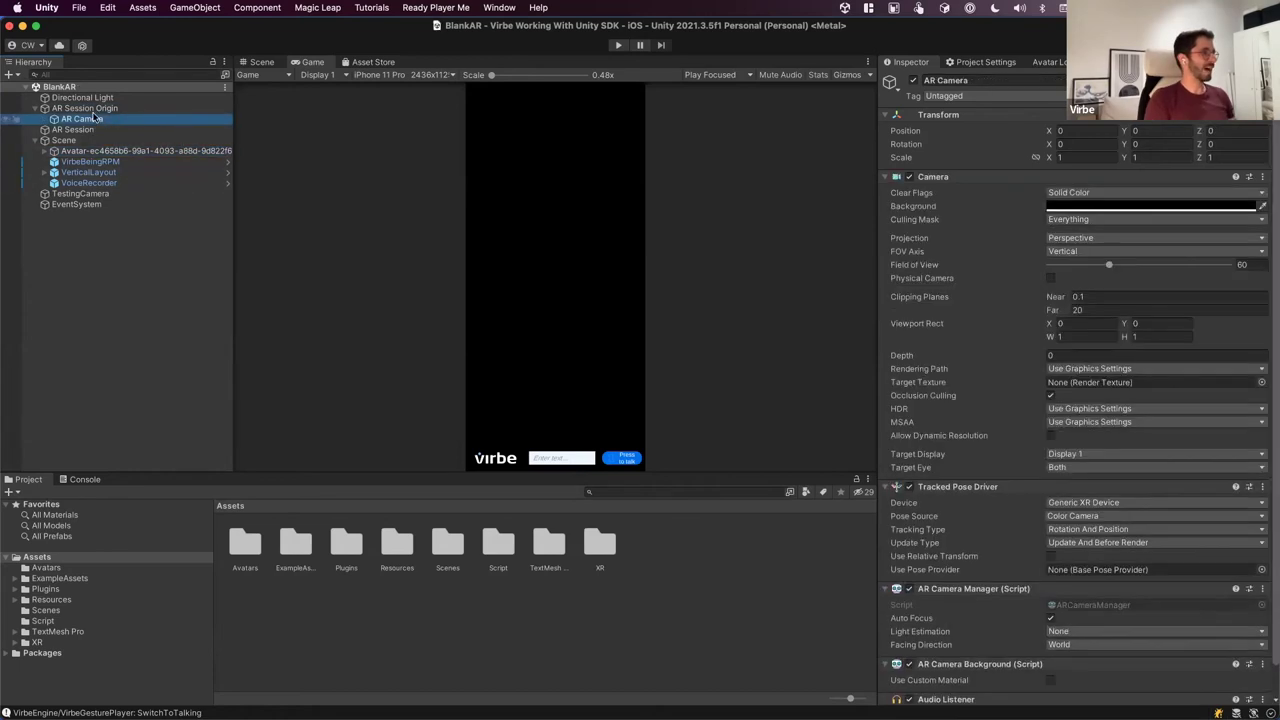
click(95, 109)
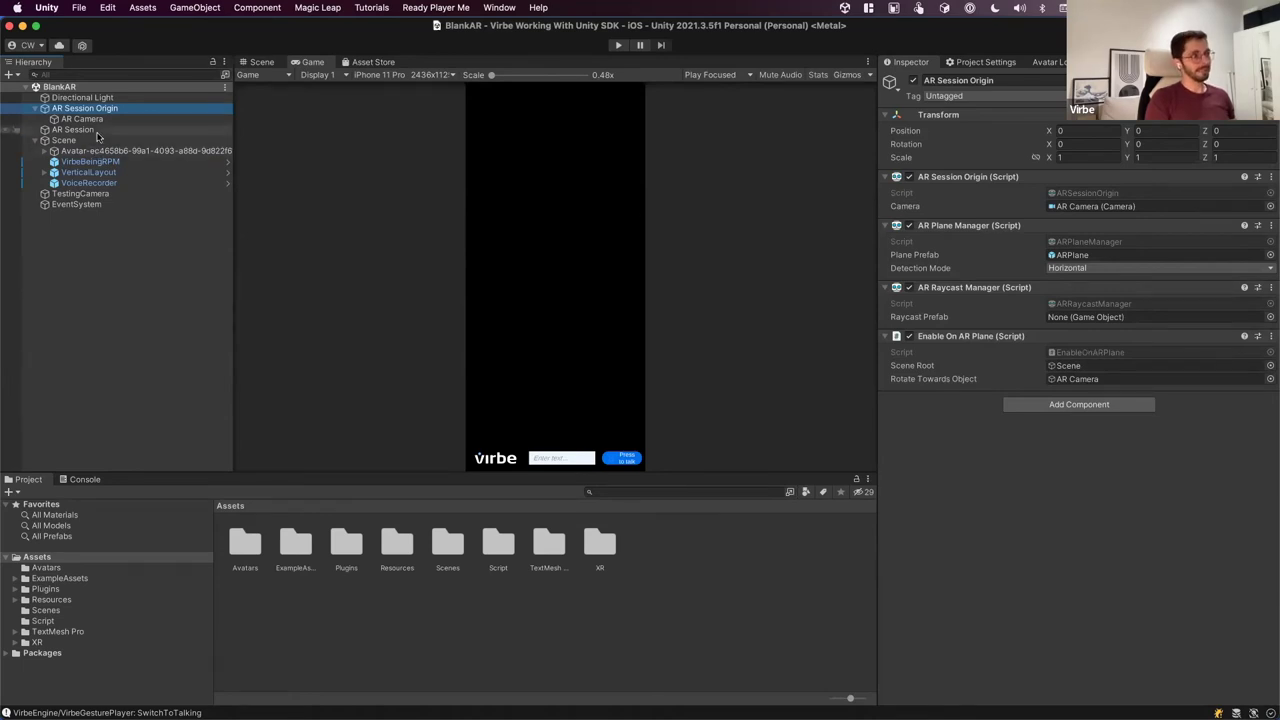
click(64, 140)
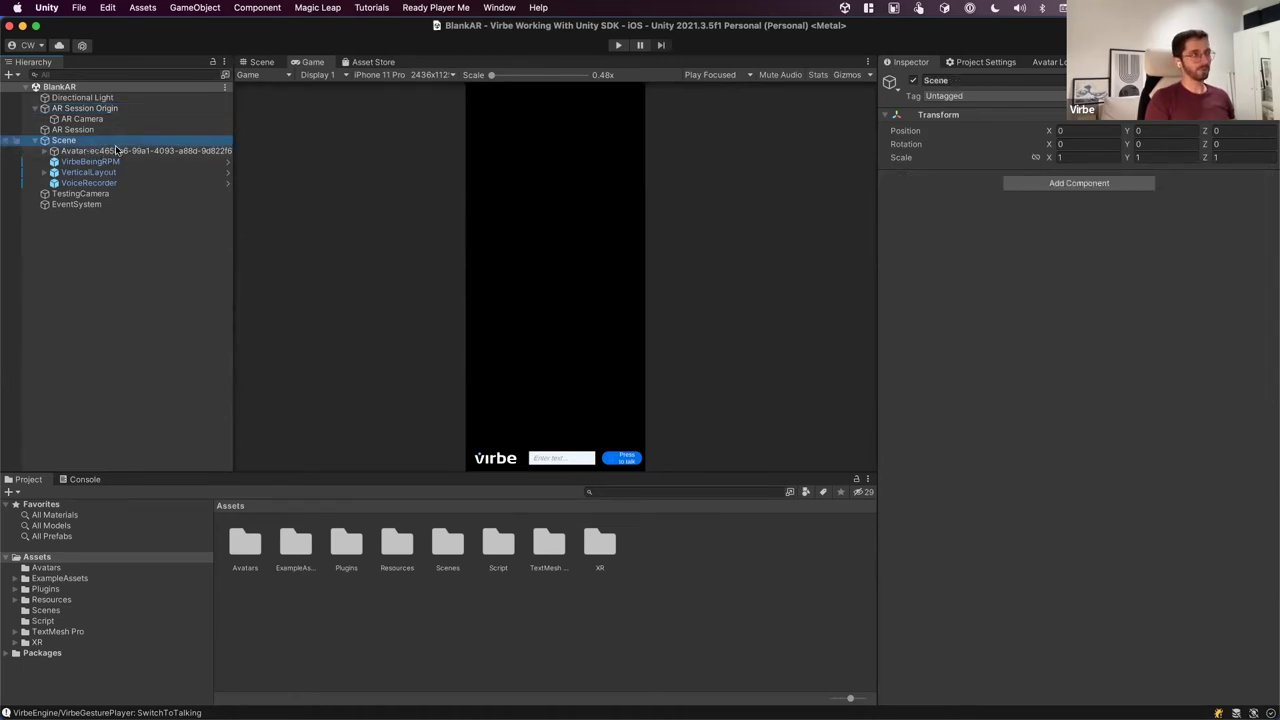
click(116, 151)
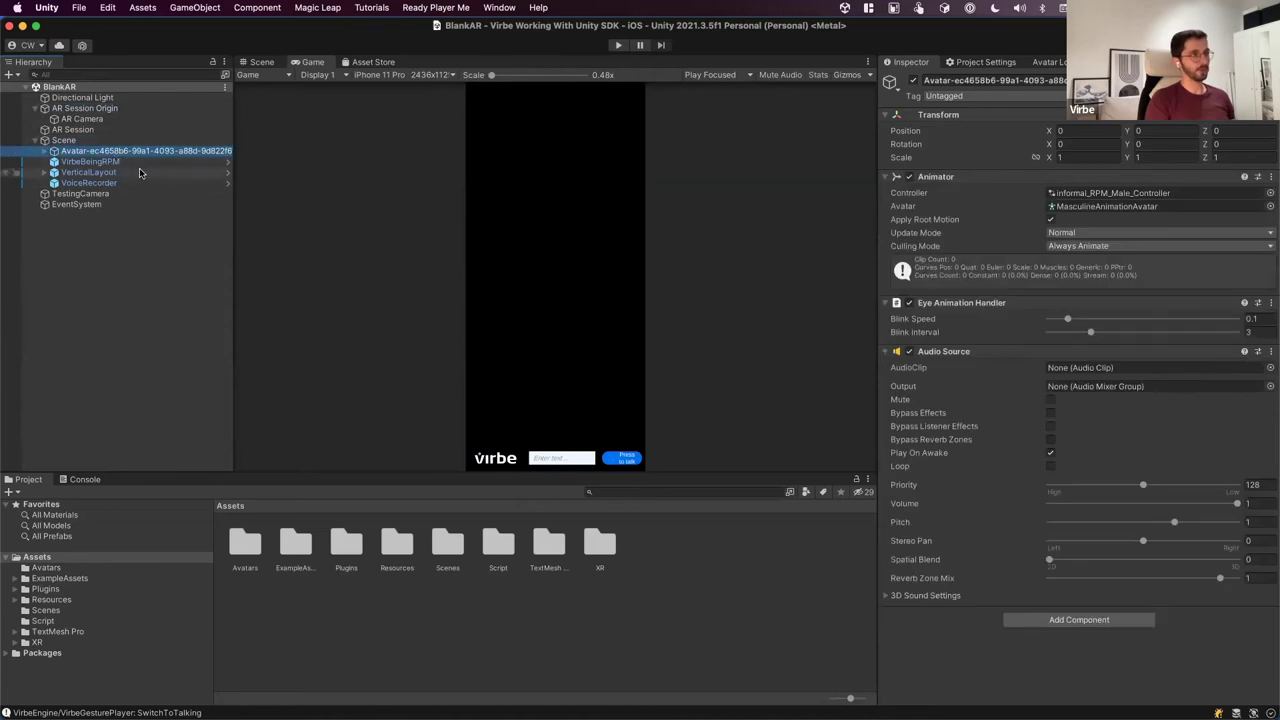
Deactivate the TestingCamera object in the Inspector
click(106, 194)
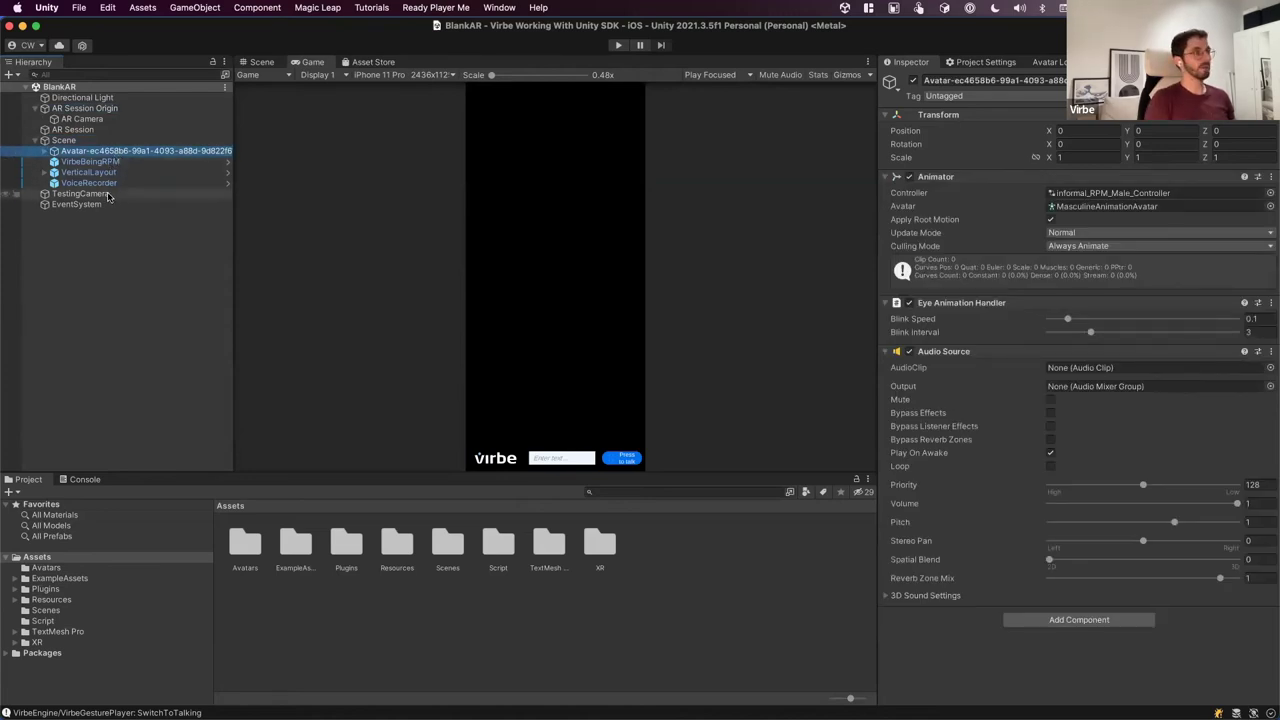
click(915, 80)
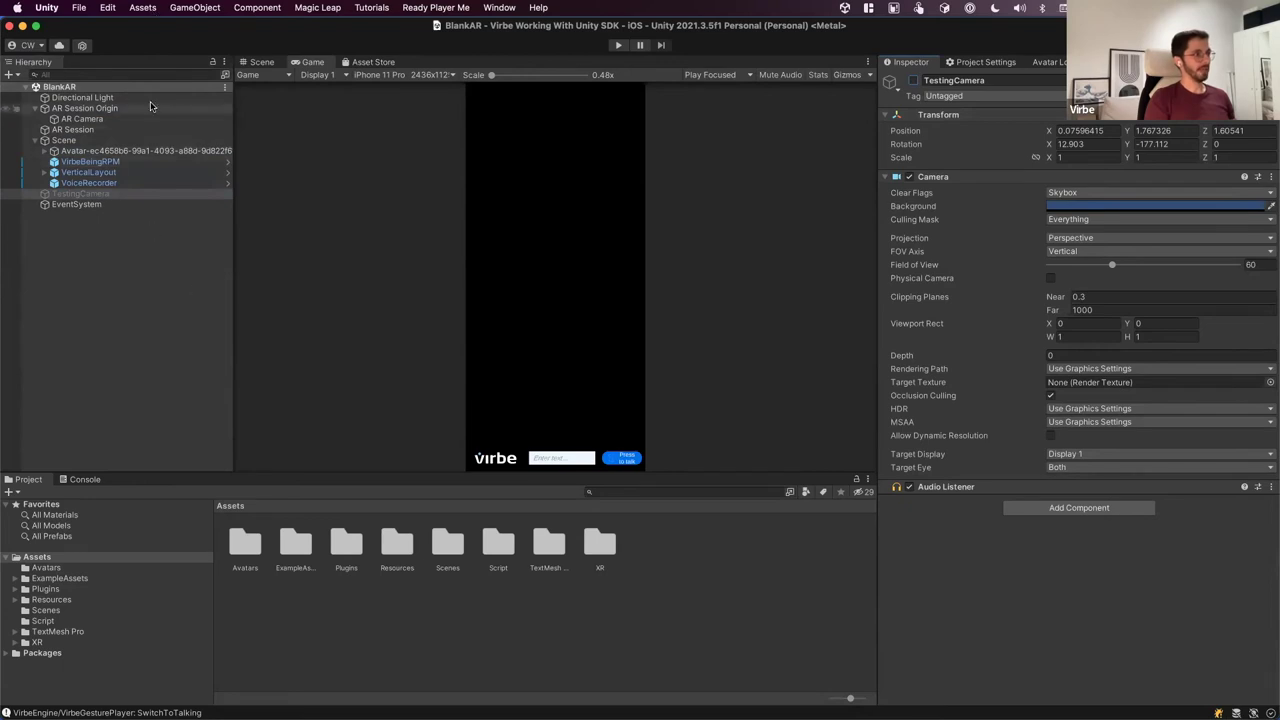
click(82, 8)
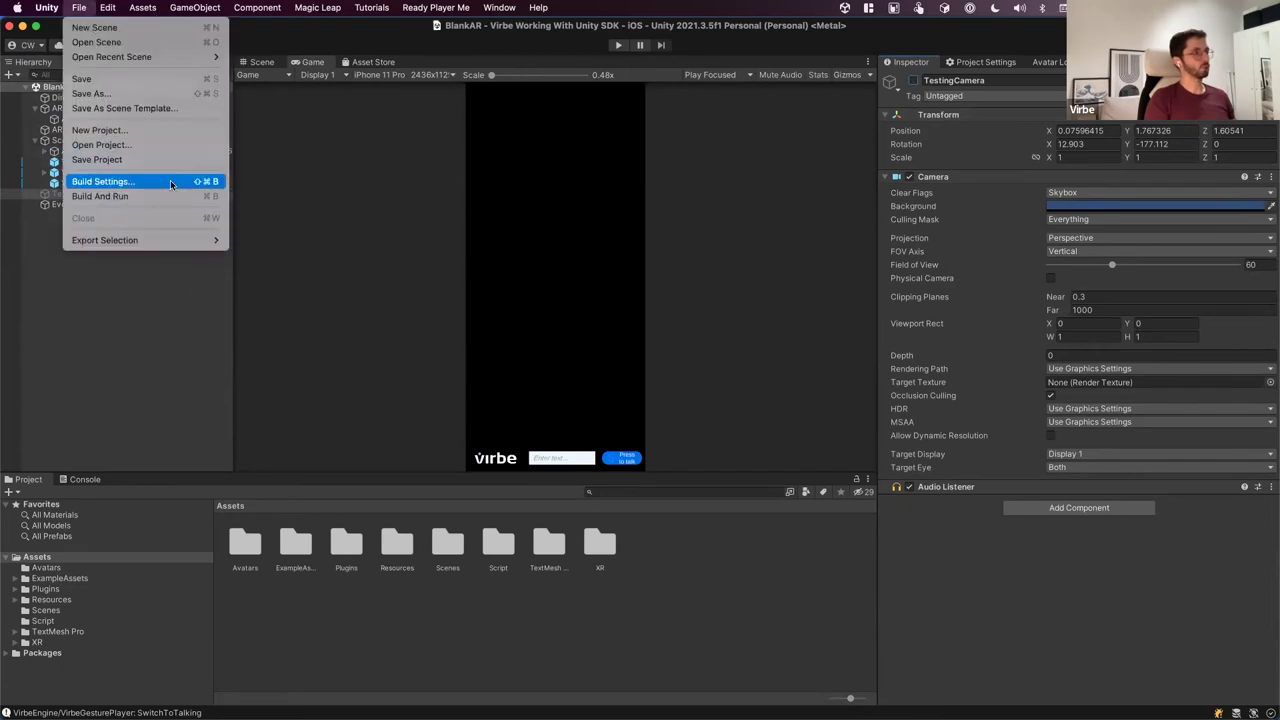
Build And Run the iOS app into a new Build/iOS folder inside the project
click(170, 182)
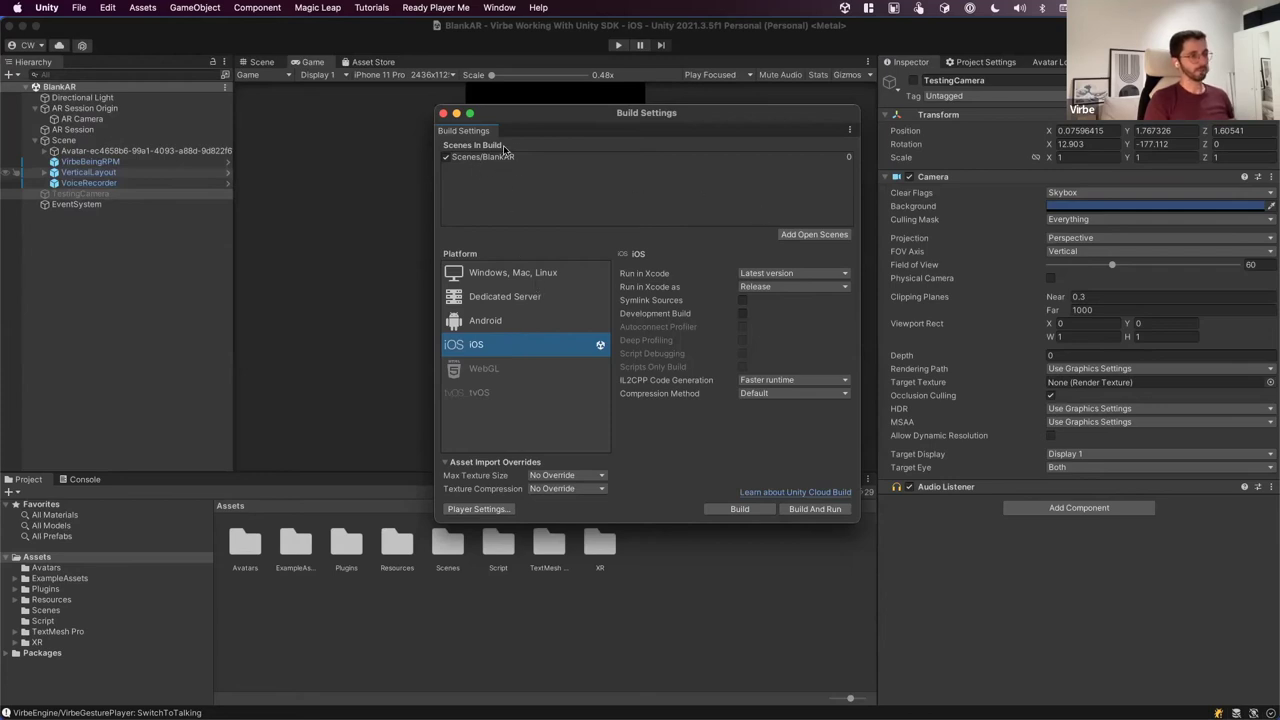
click(798, 510)
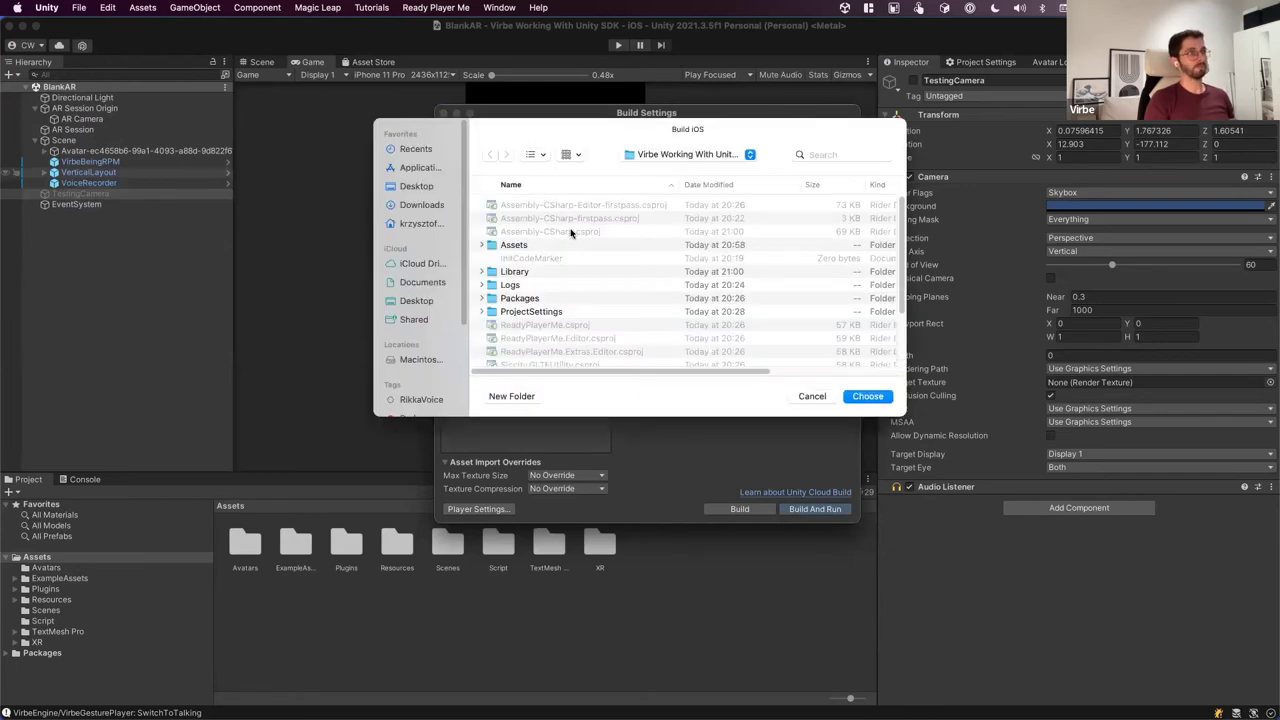
click(513, 396)
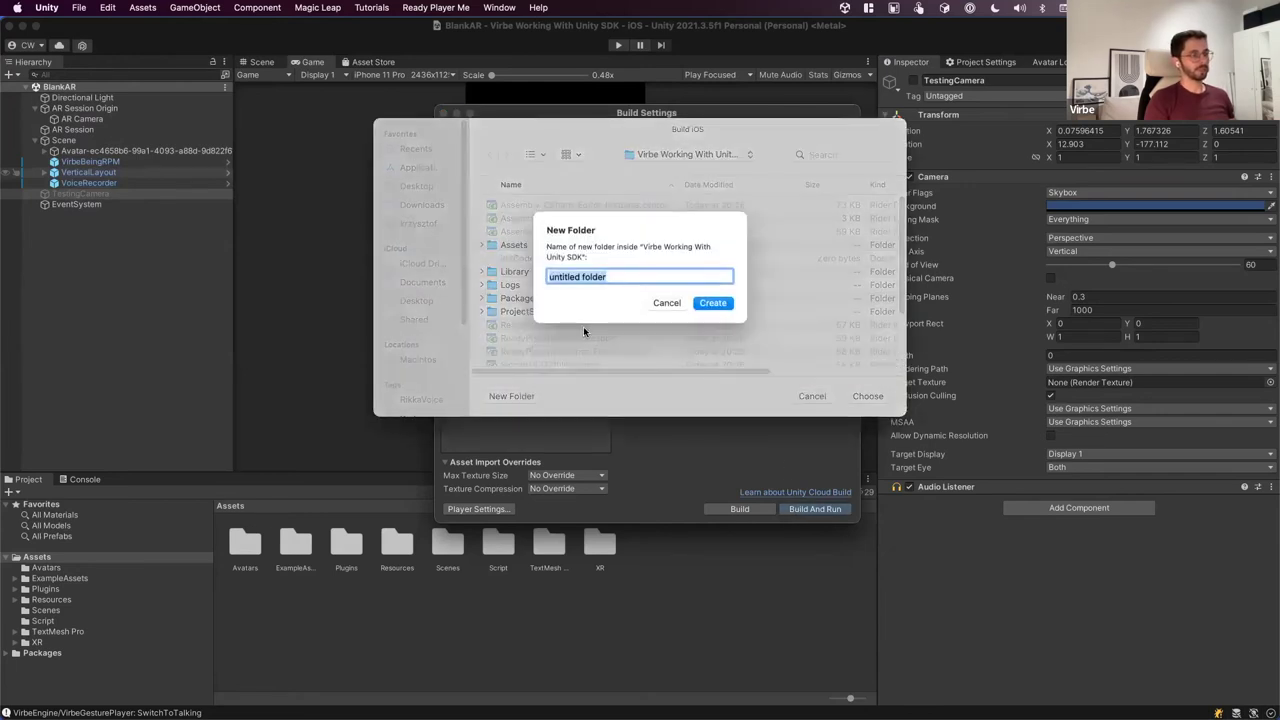
text(Buil)
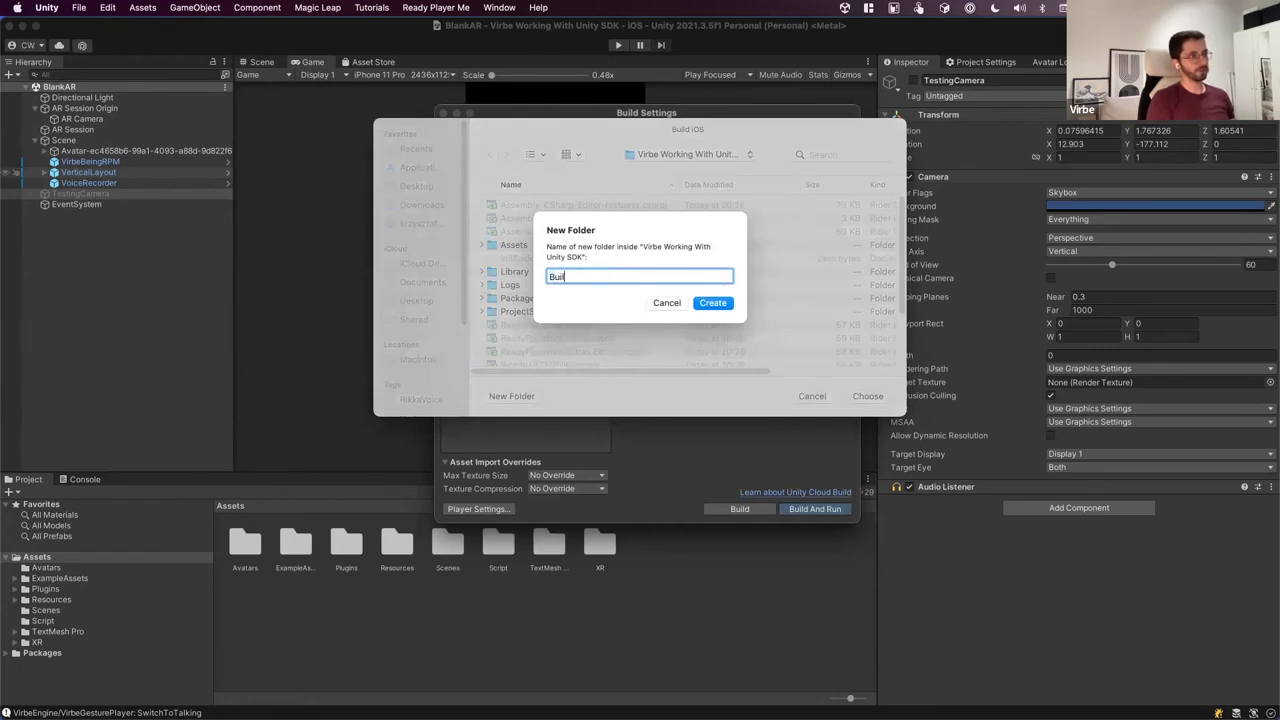
text(d)
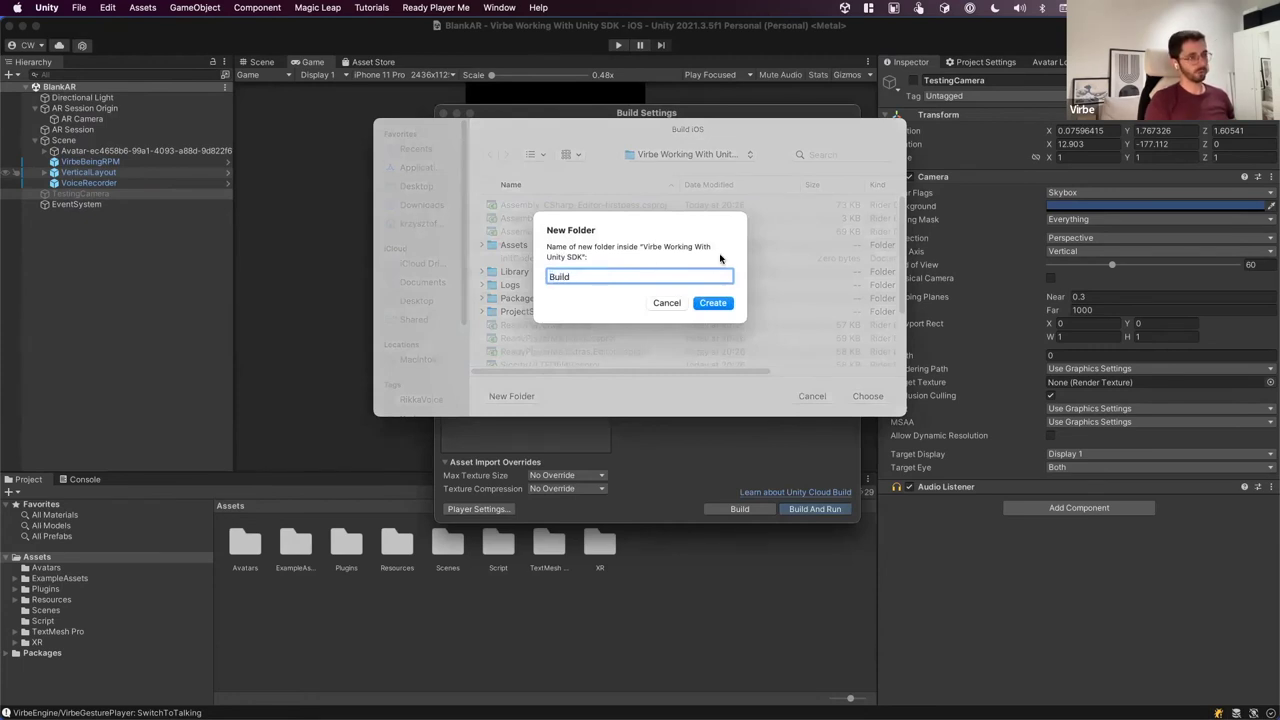
click(710, 302)
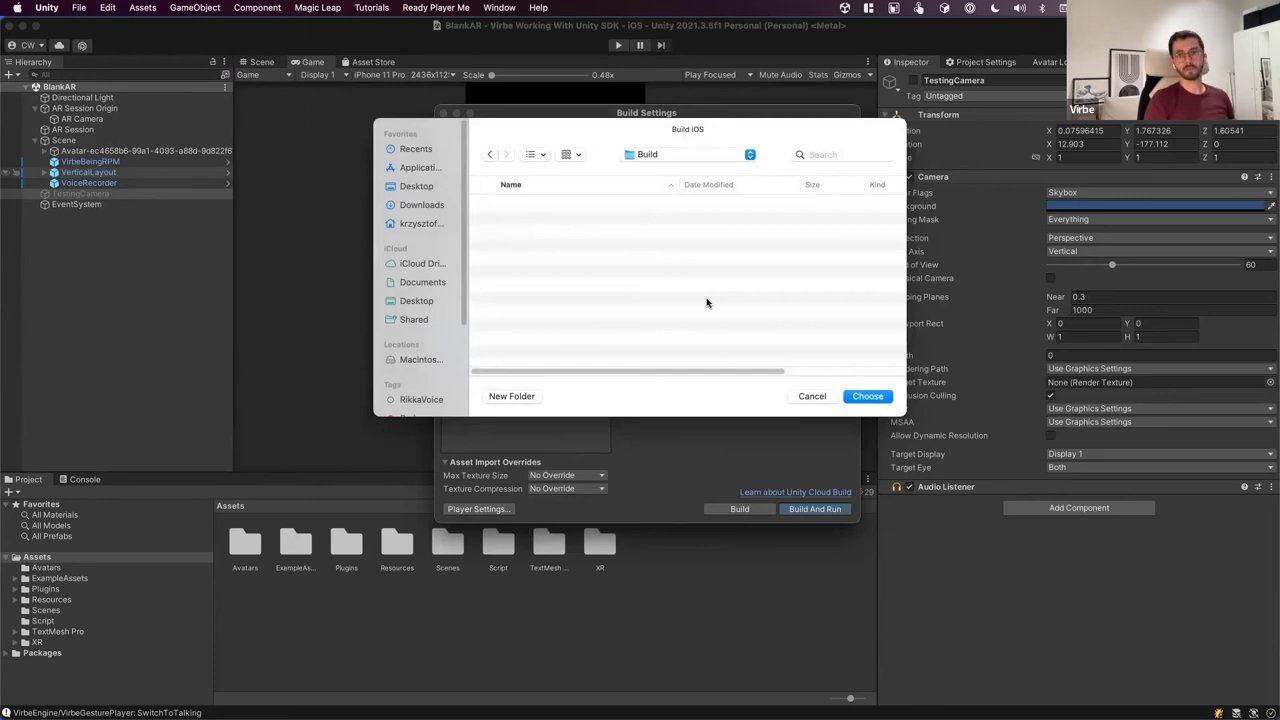
click(530, 398)
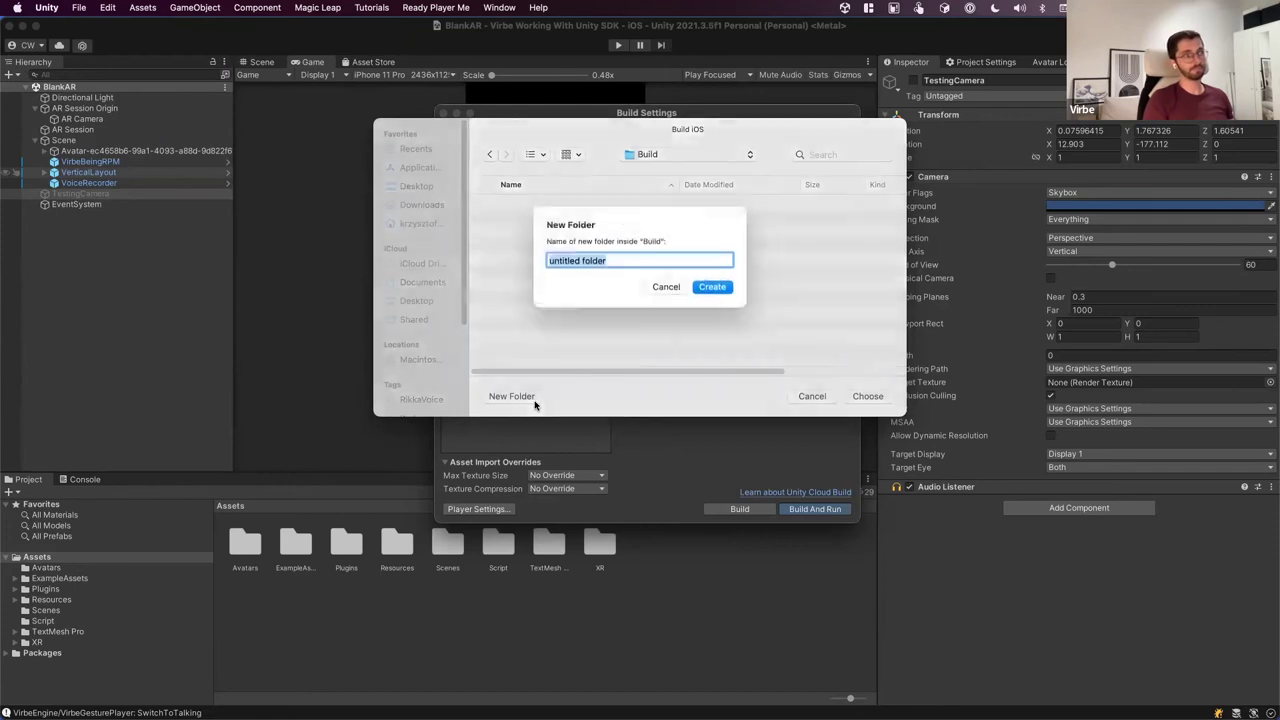
text(Ar)
key(BackSpace)
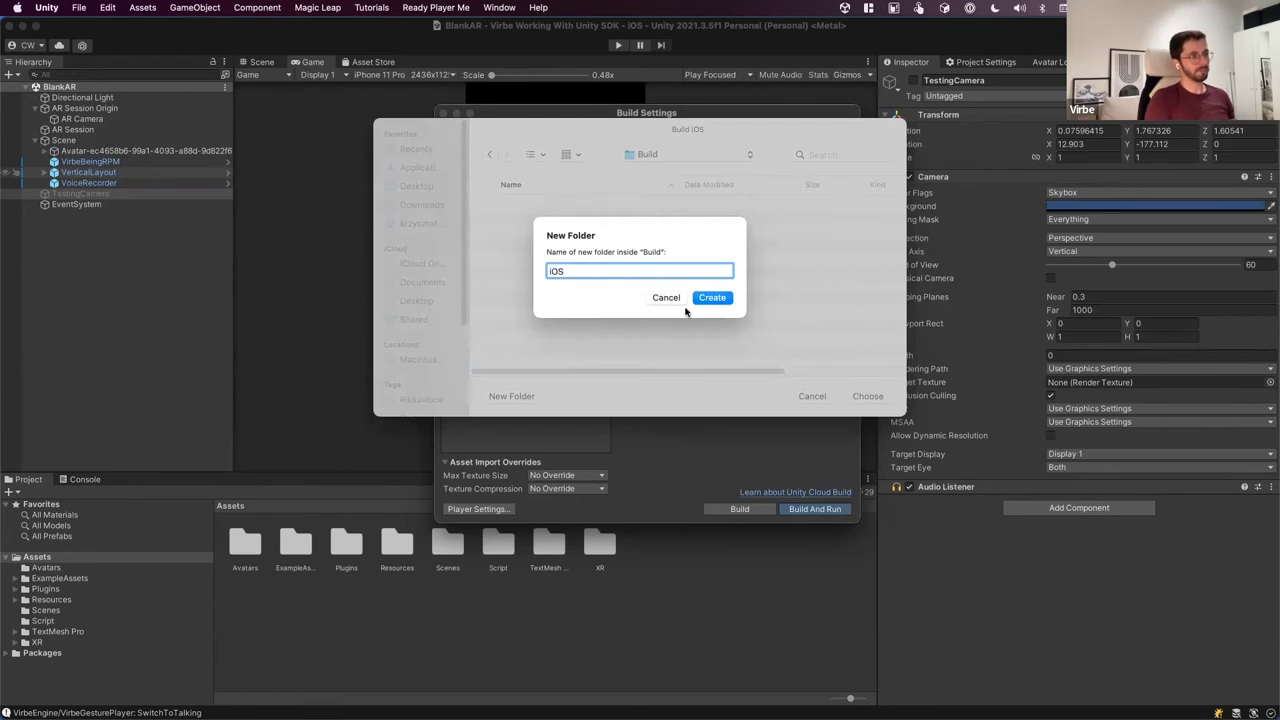
click(720, 298)
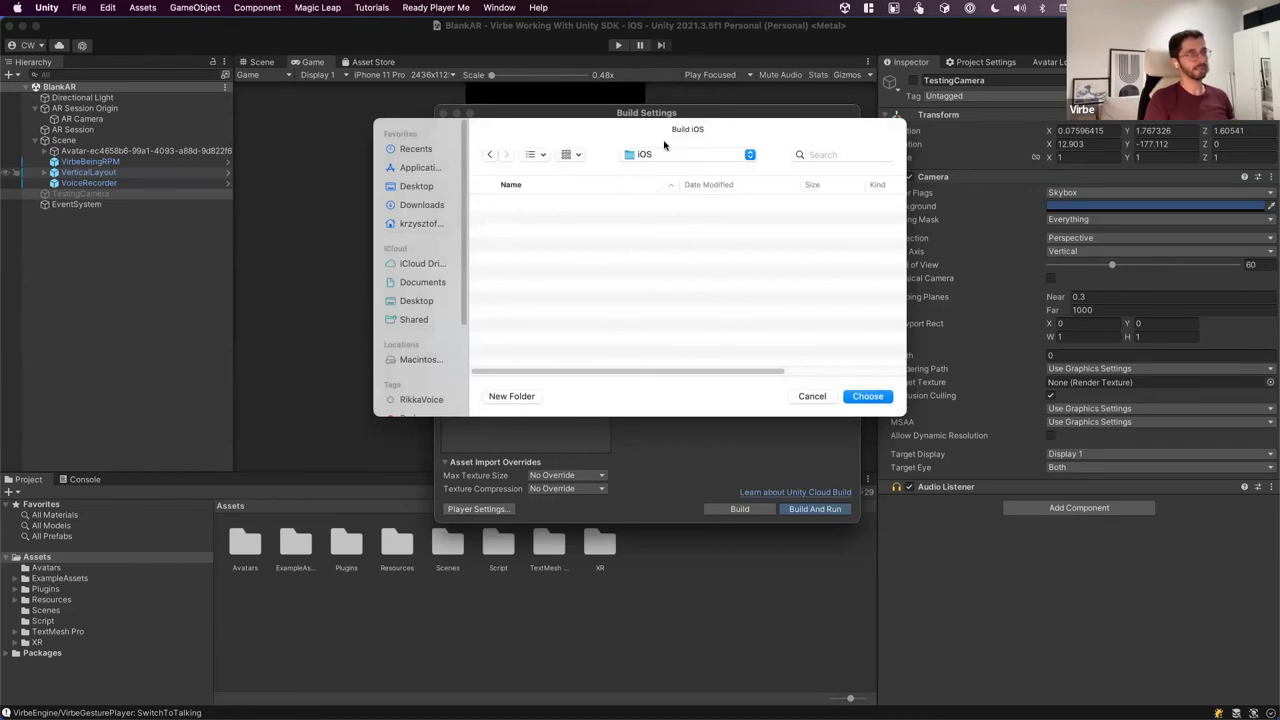
click(869, 396)
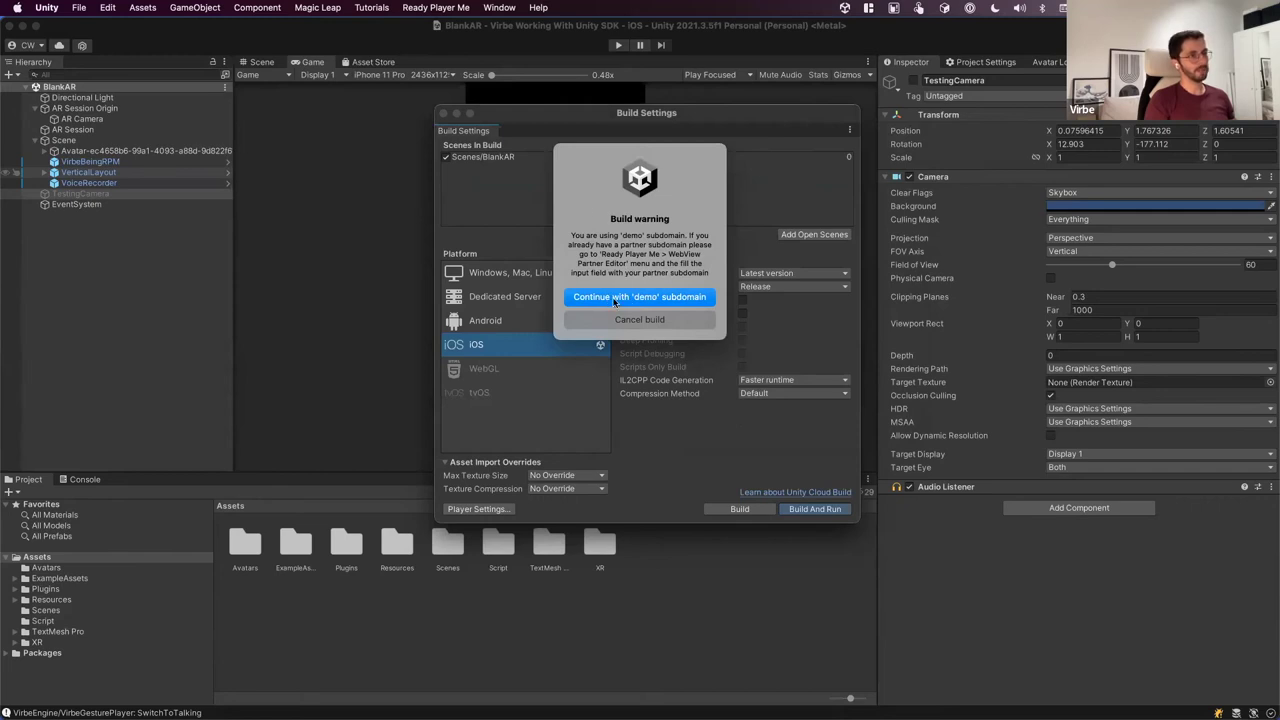
Cancel the build and open the Ready Player Me WebView partner subdomain editor
click(628, 318)
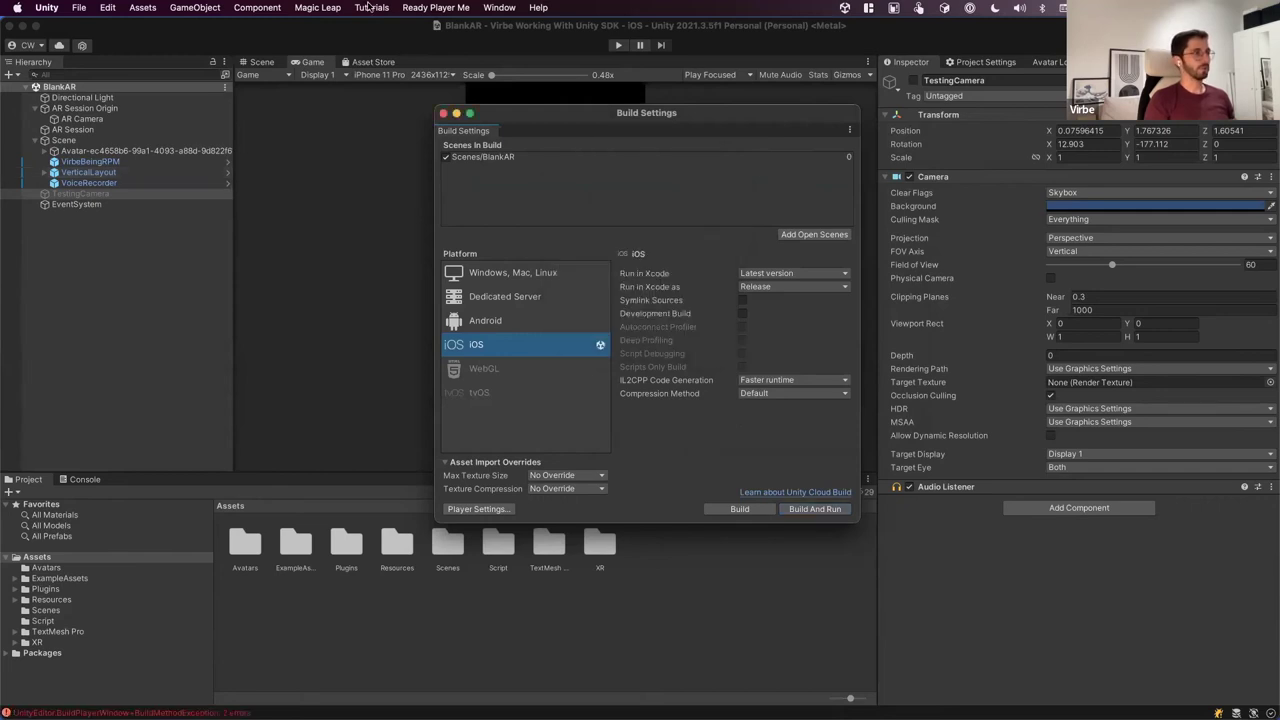
click(412, 7)
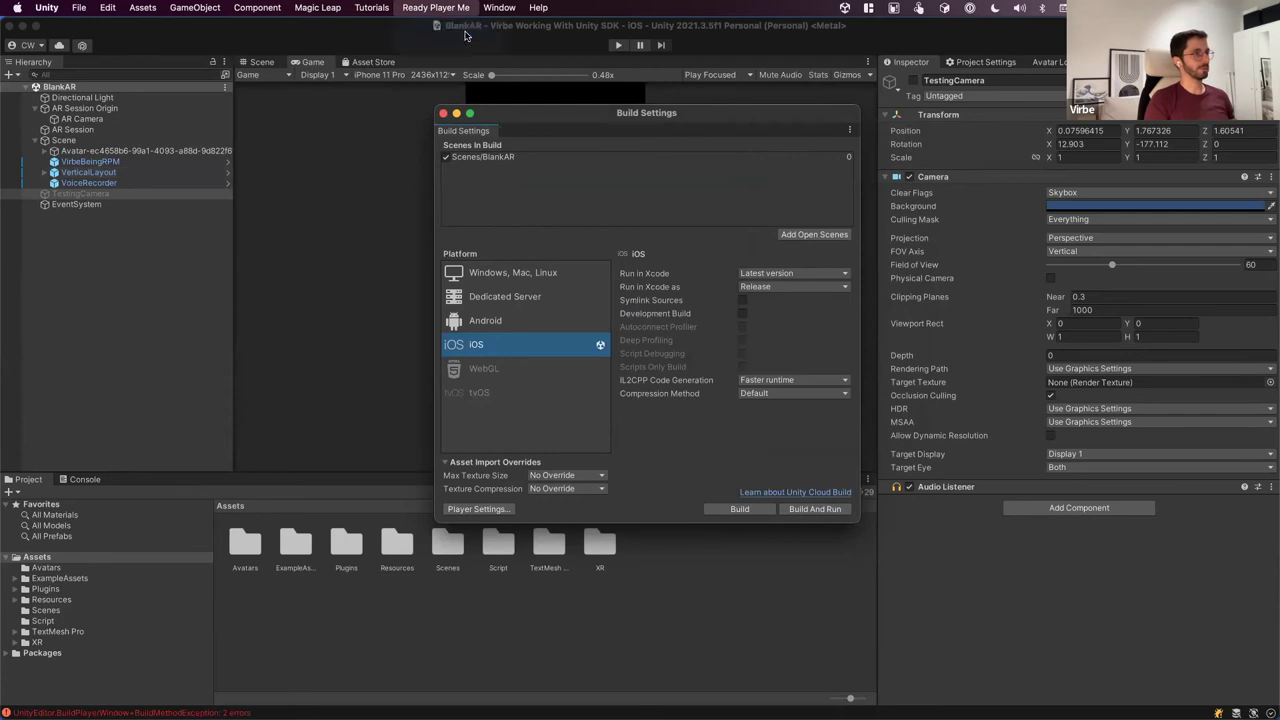
click(460, 28)
click(438, 7)
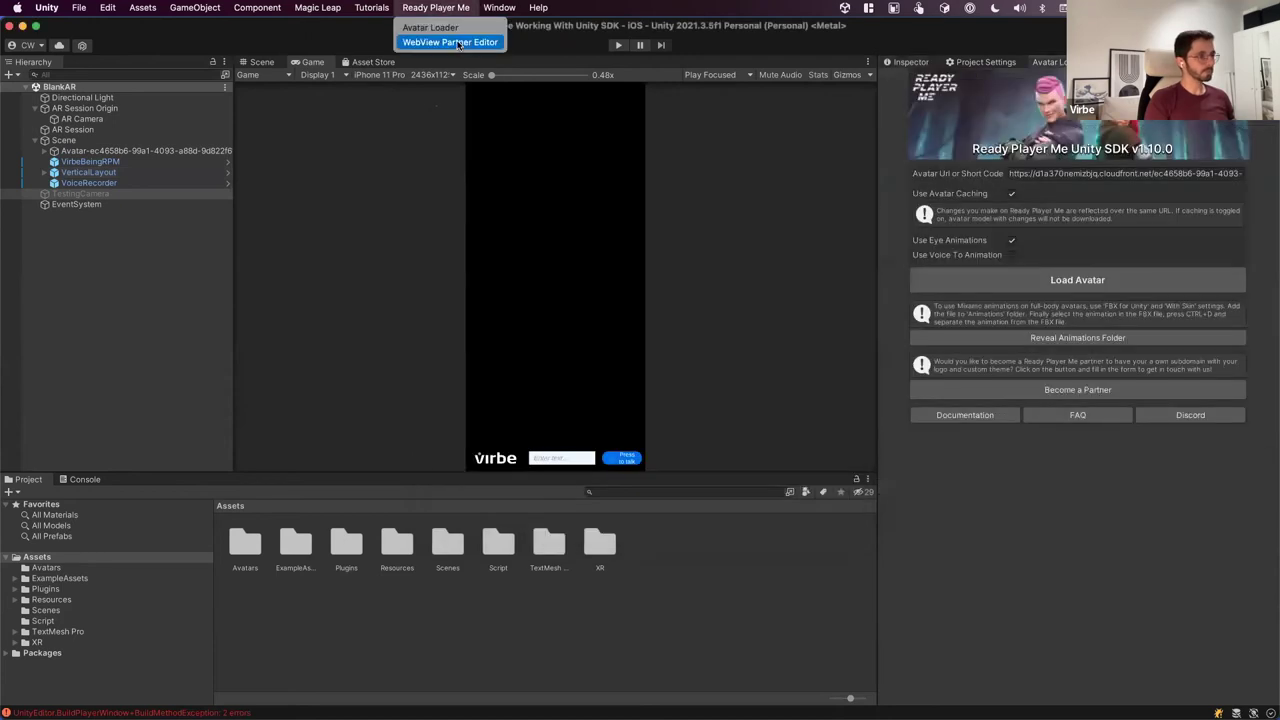
click(452, 42)
Replace the 'demo' subdomain with 'virbe', save it, and close the partner editor
click(519, 200)
text(virbe)
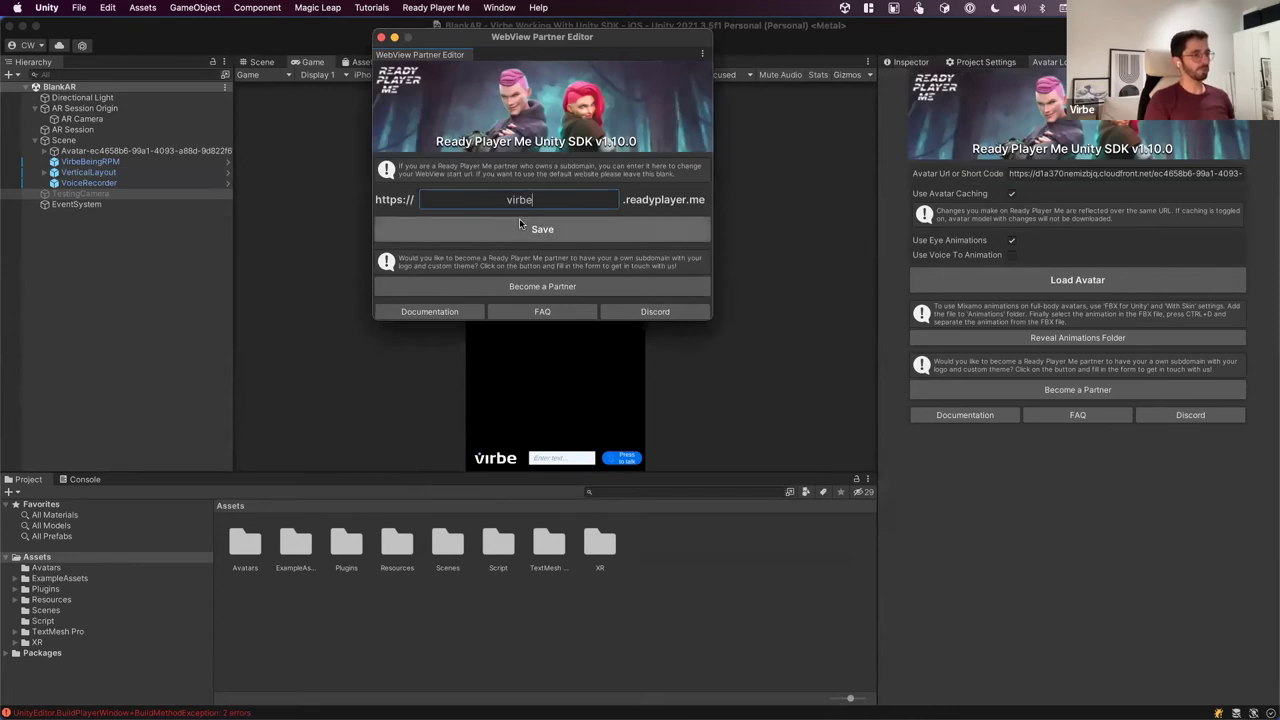
click(521, 228)
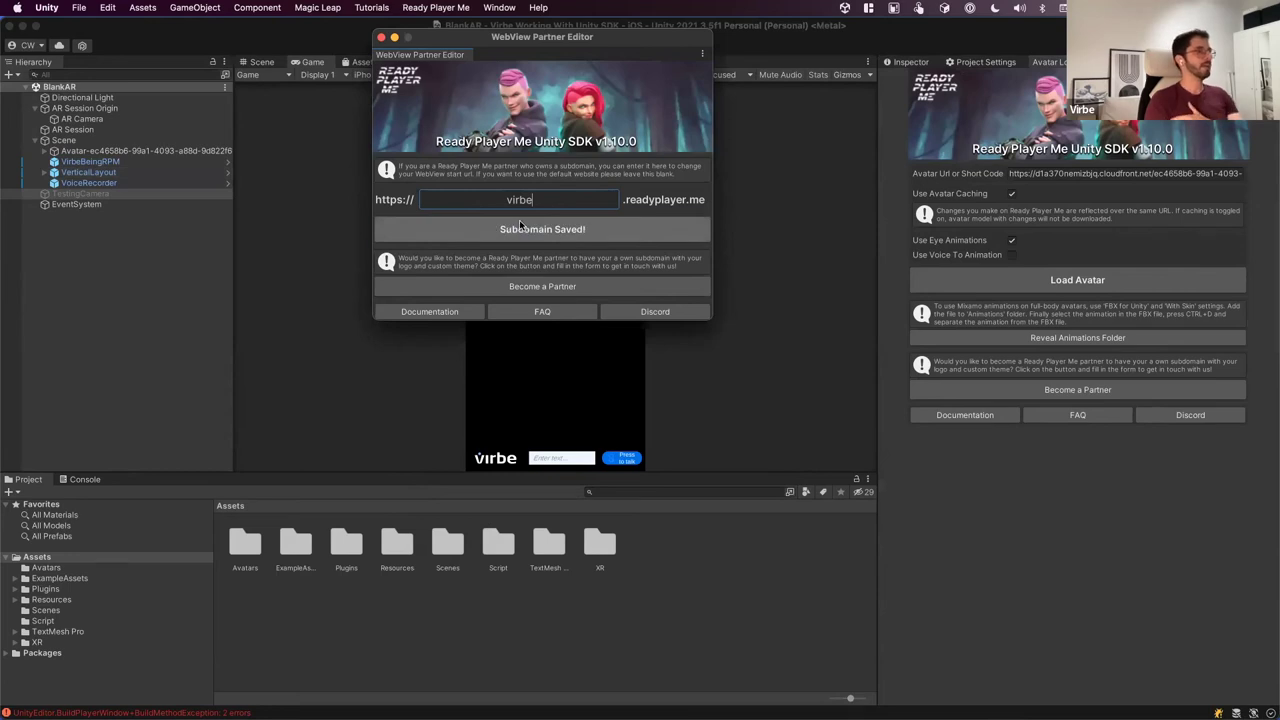
click(380, 37)
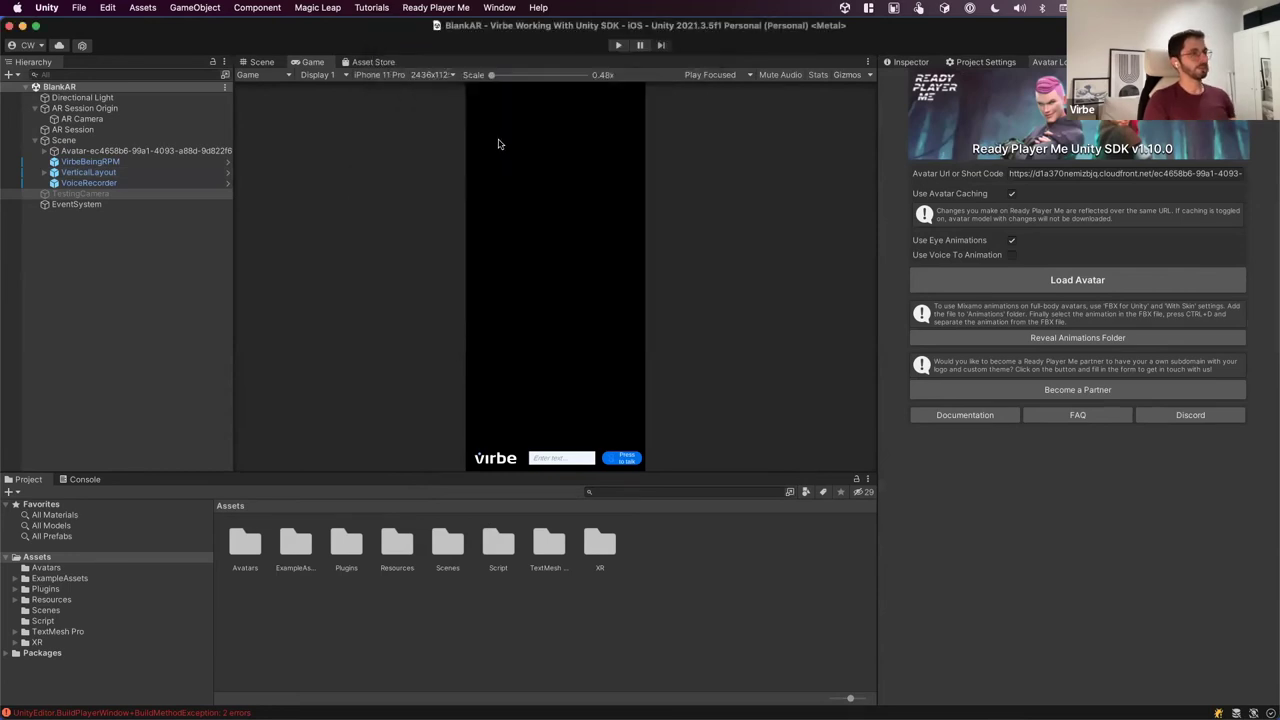
click(78, 7)
Build and run for iOS into the iOS folder, then check the Console's build errors
click(166, 196)
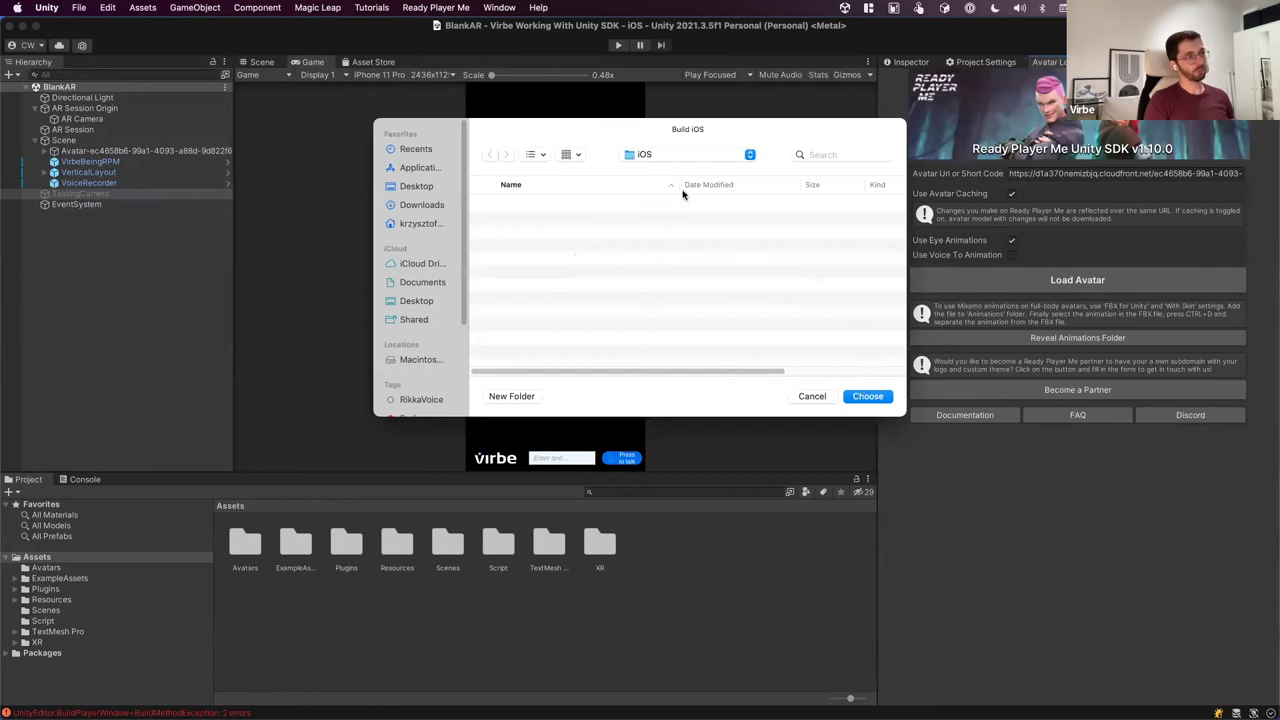
click(886, 396)
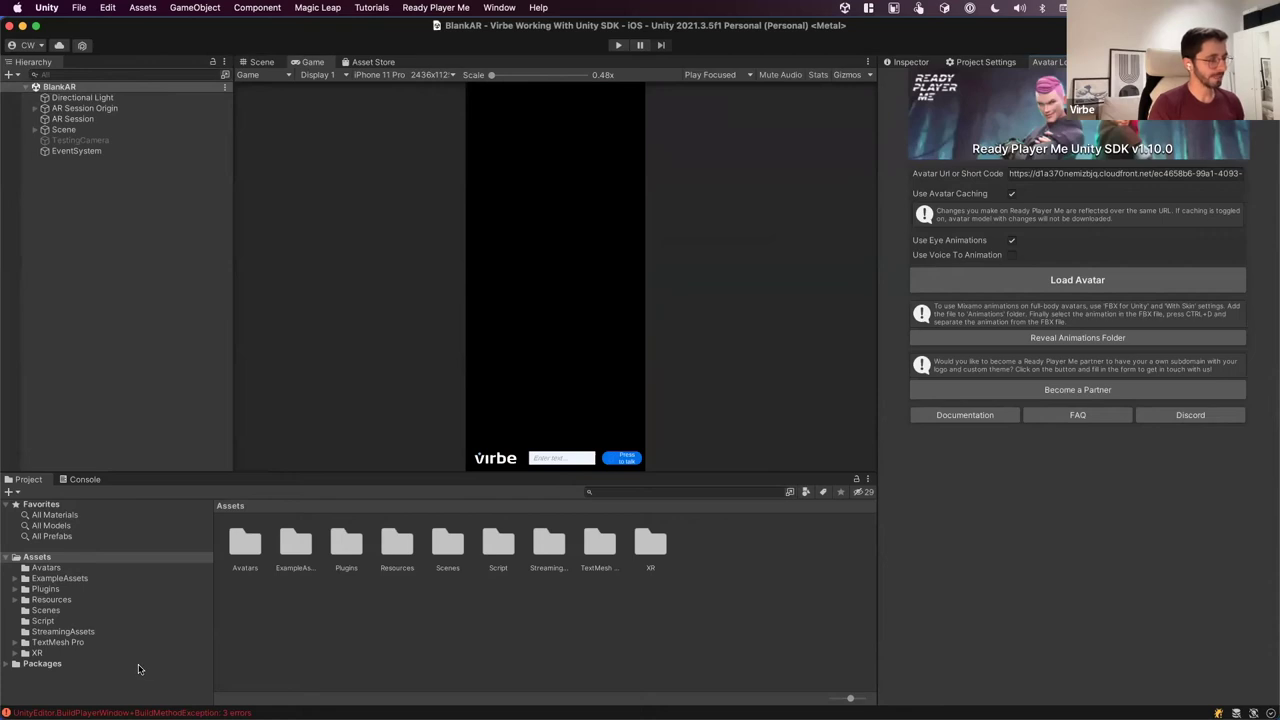
click(85, 480)
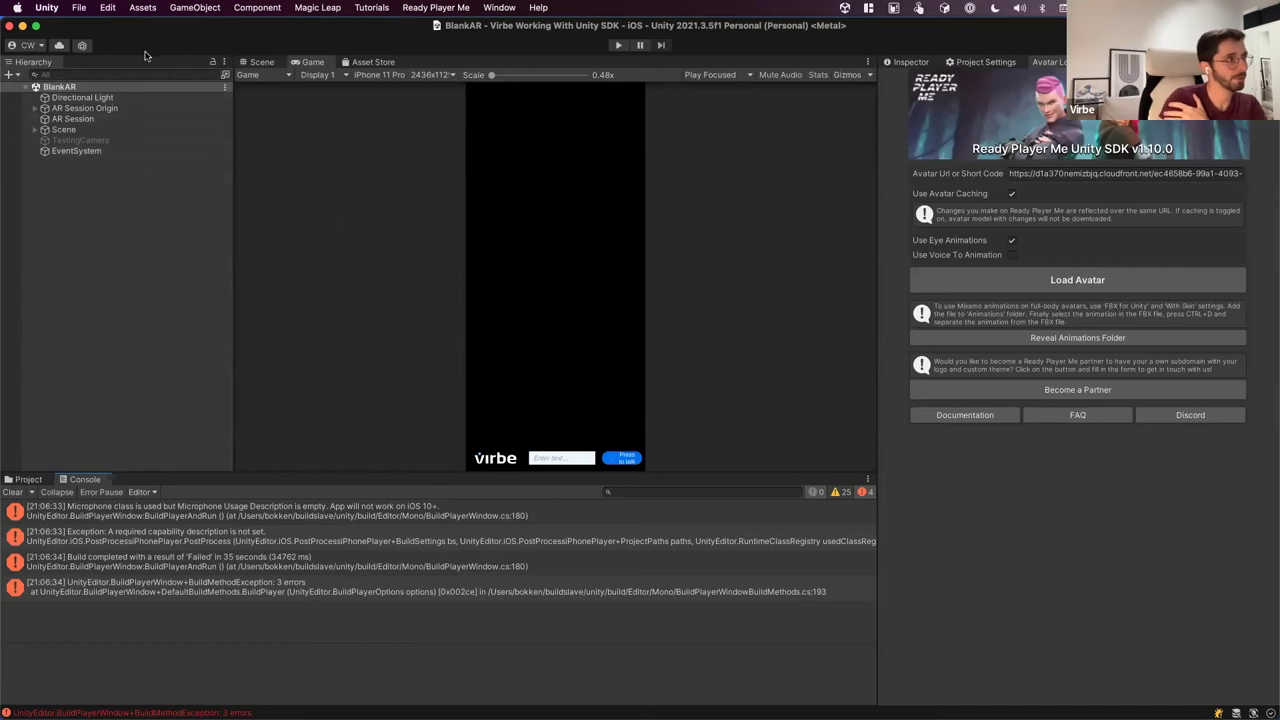
Set the Player Microphone Usage Description to 'Used for communicationg with Virtual Being.' and enable Automatically Sign
click(917, 63)
click(976, 64)
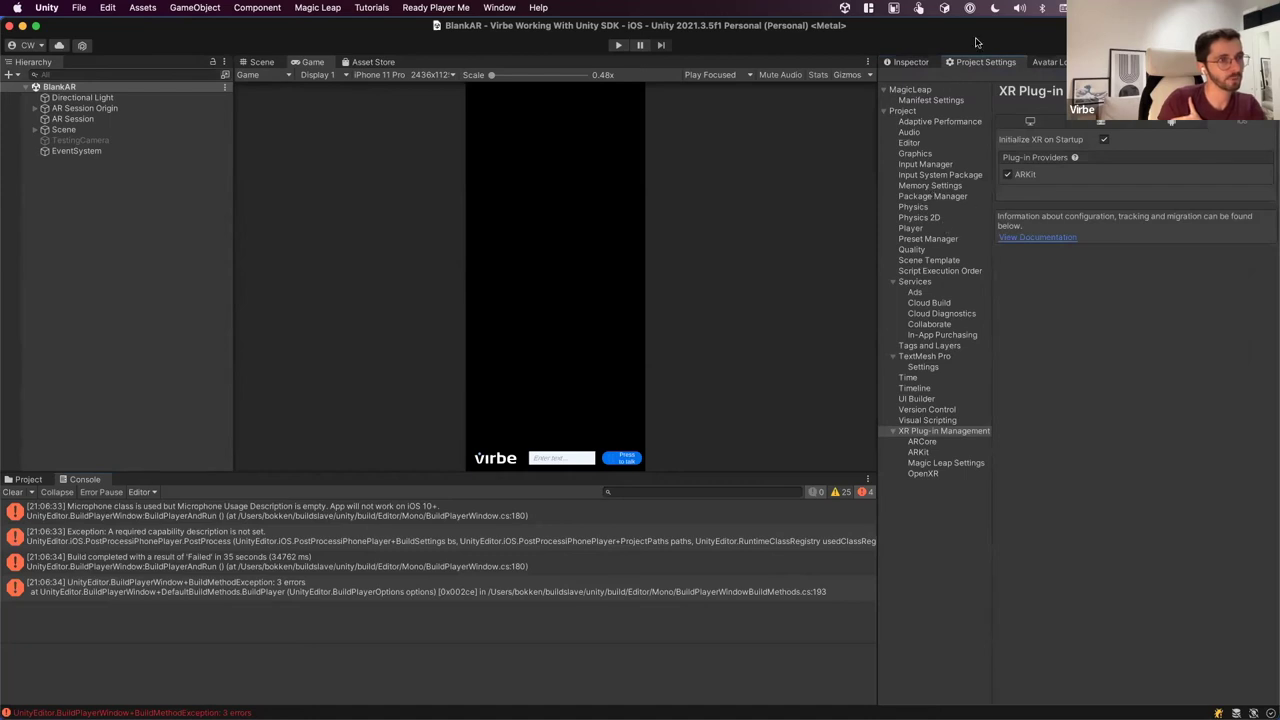
click(912, 228)
scroll(1068, 337, down, 5)
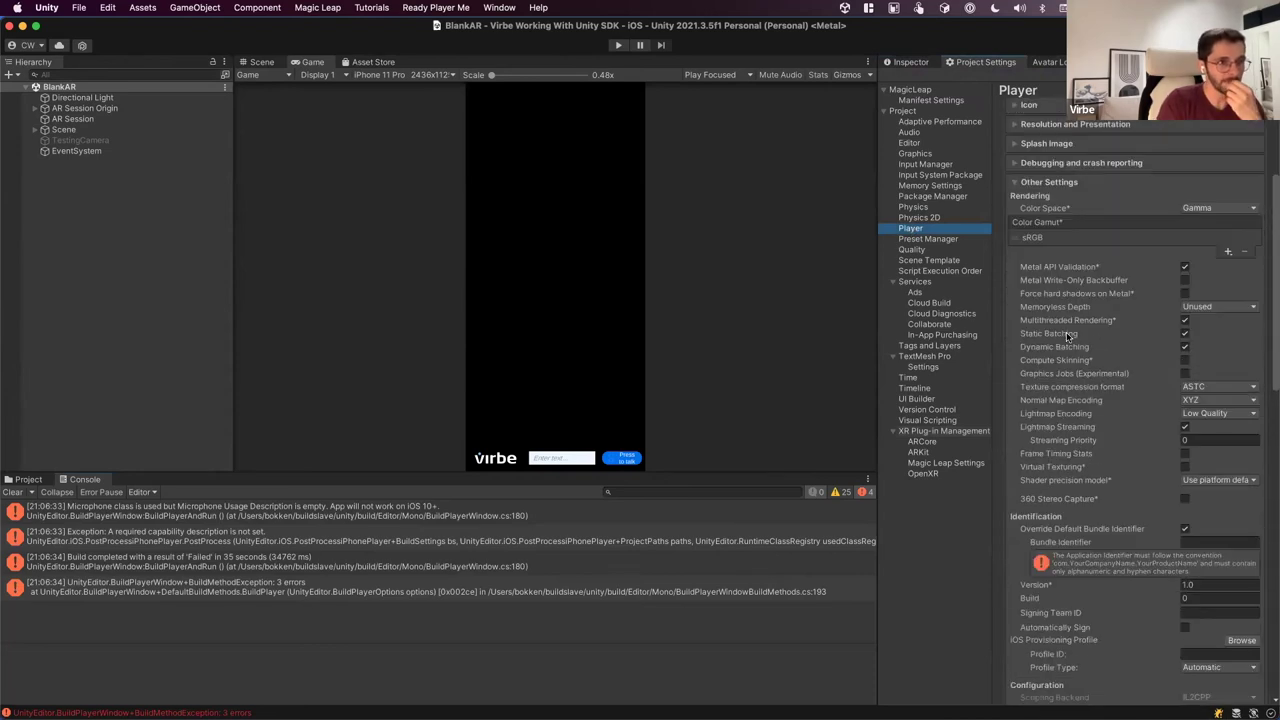
scroll(1068, 337, down, 3)
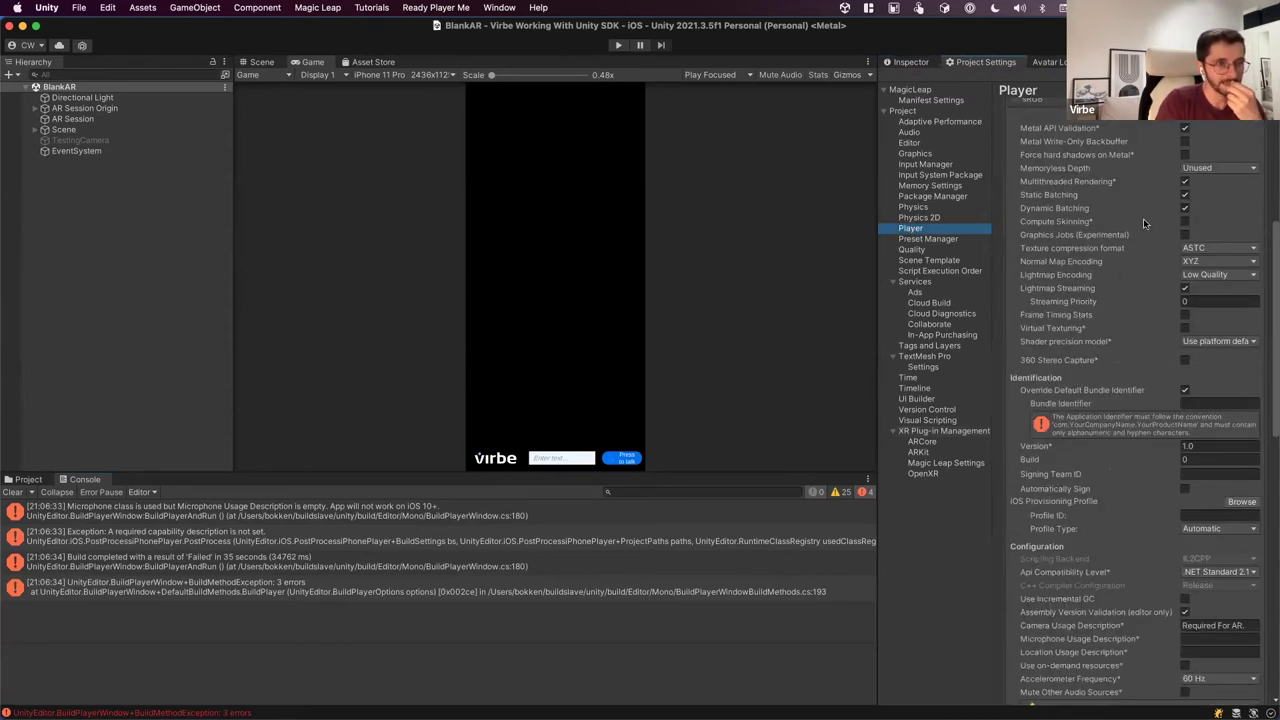
scroll(1134, 597, down, 1)
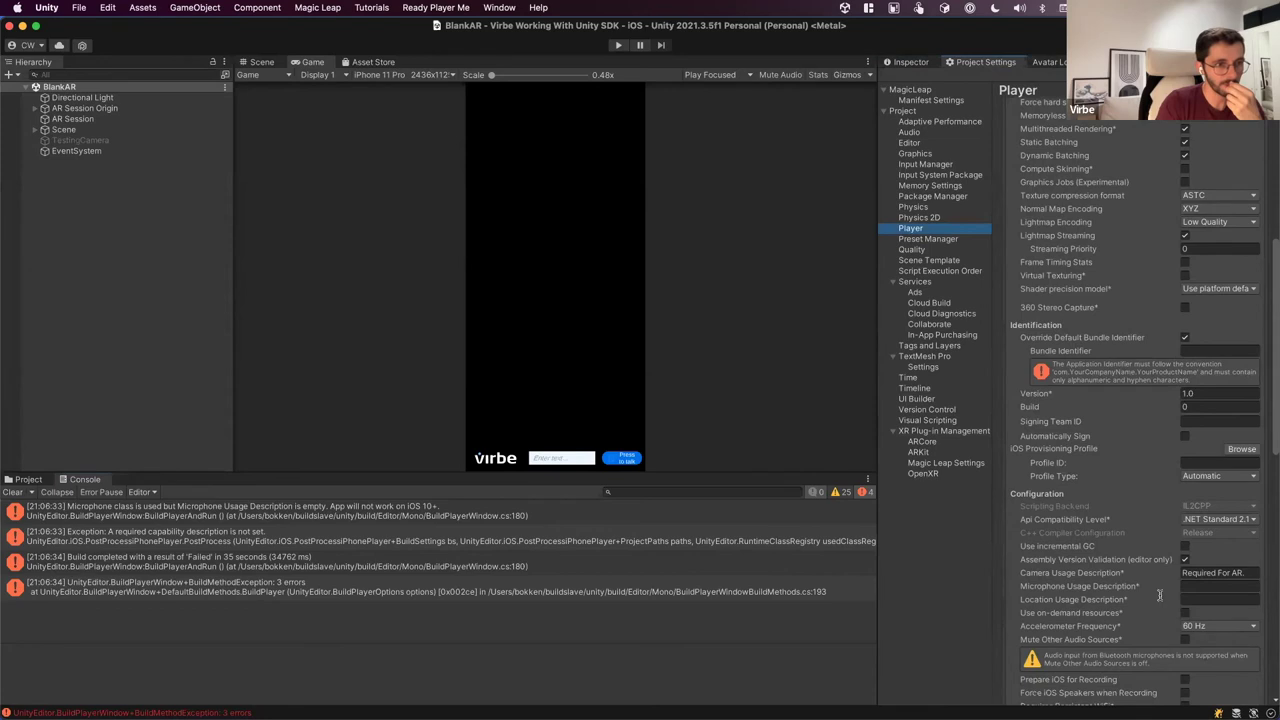
click(1212, 586)
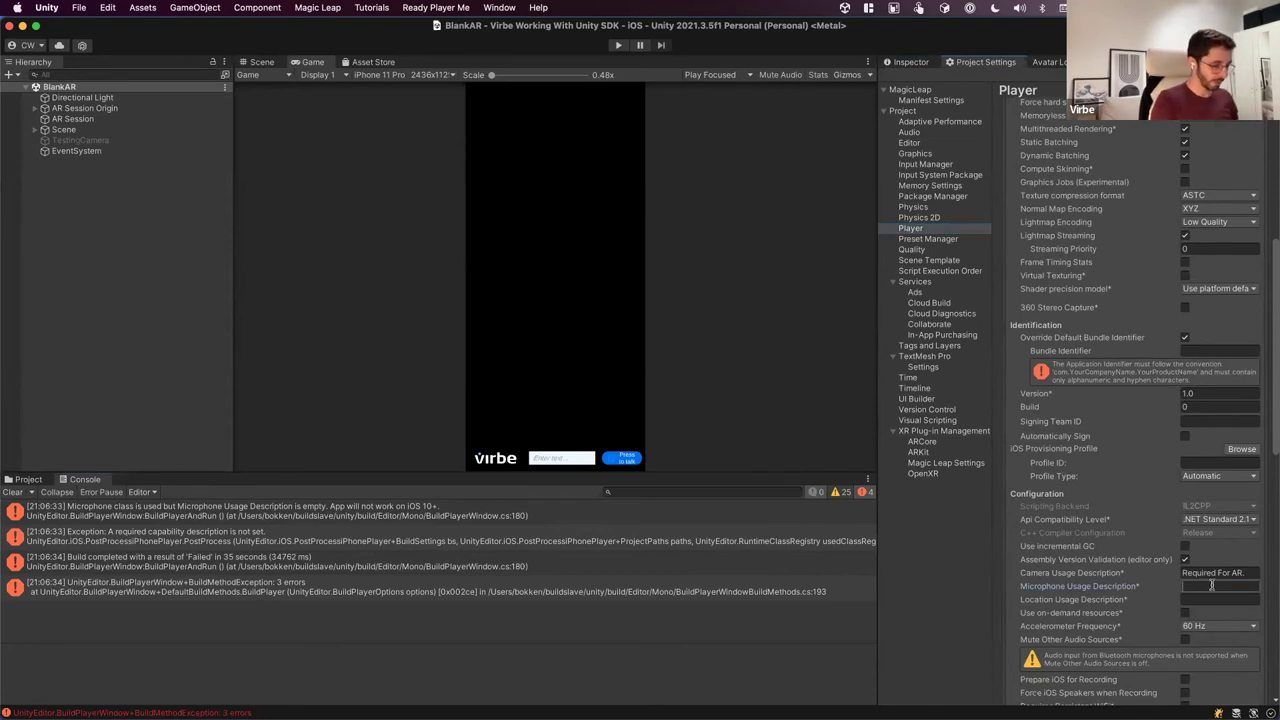
text(Used)
text( for communicatio)
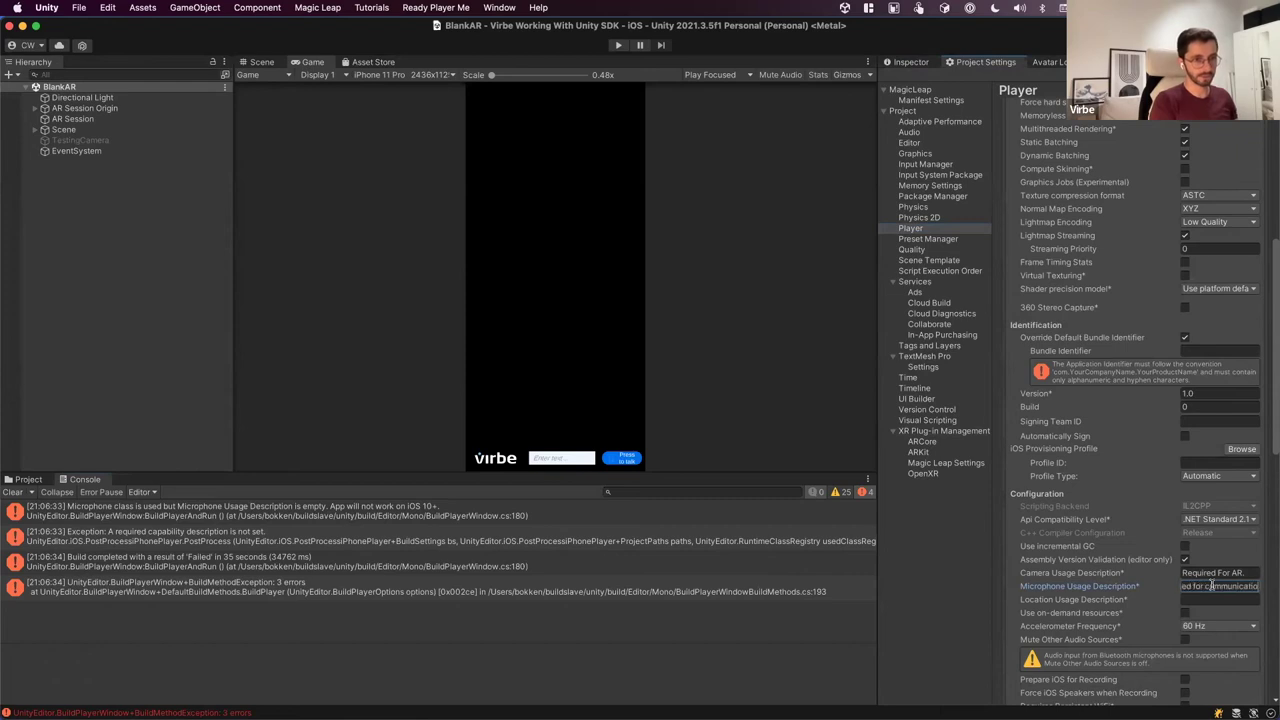
text(ng with Virtual Being)
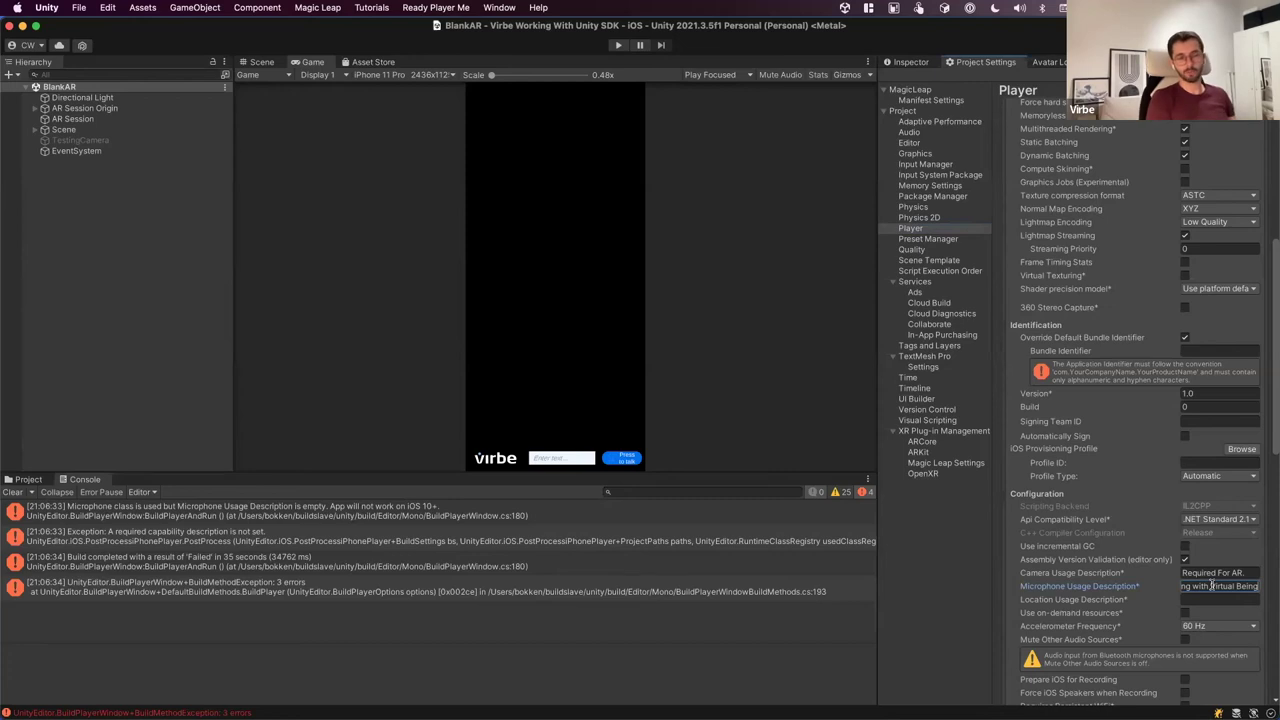
text(.)
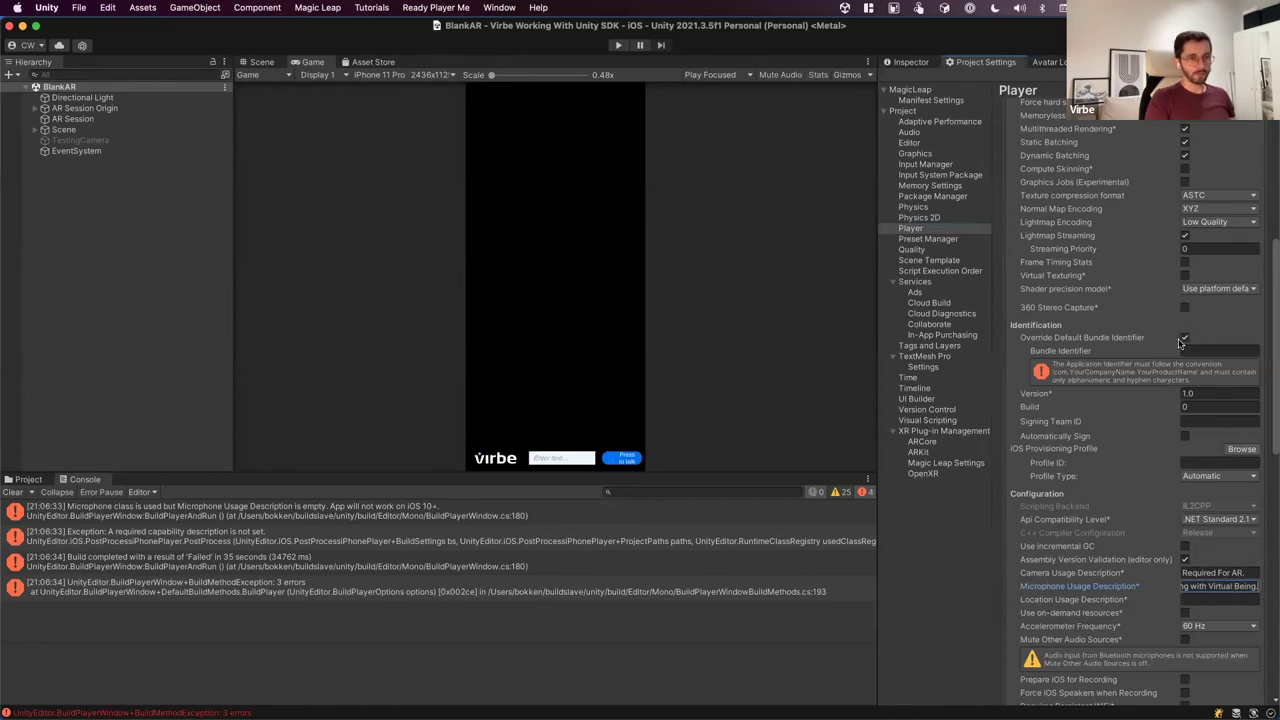
click(1185, 437)
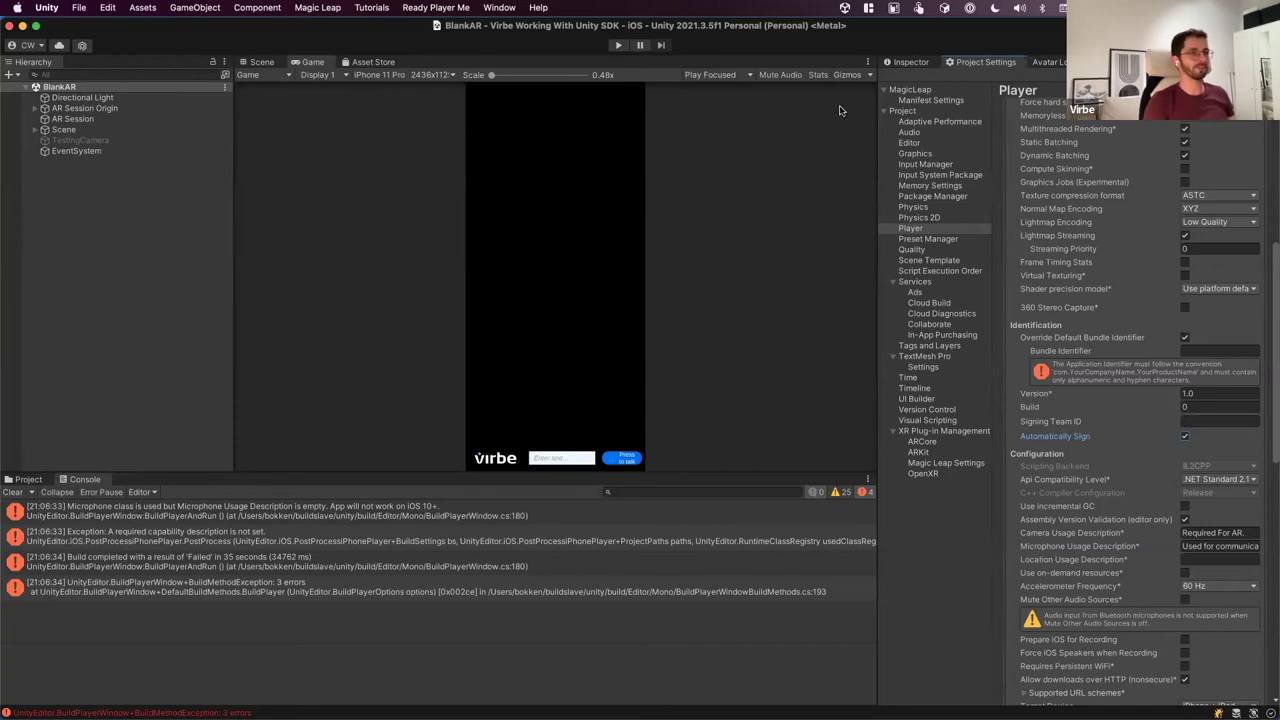
Build and run the iOS project again, saving to the same build location
click(78, 8)
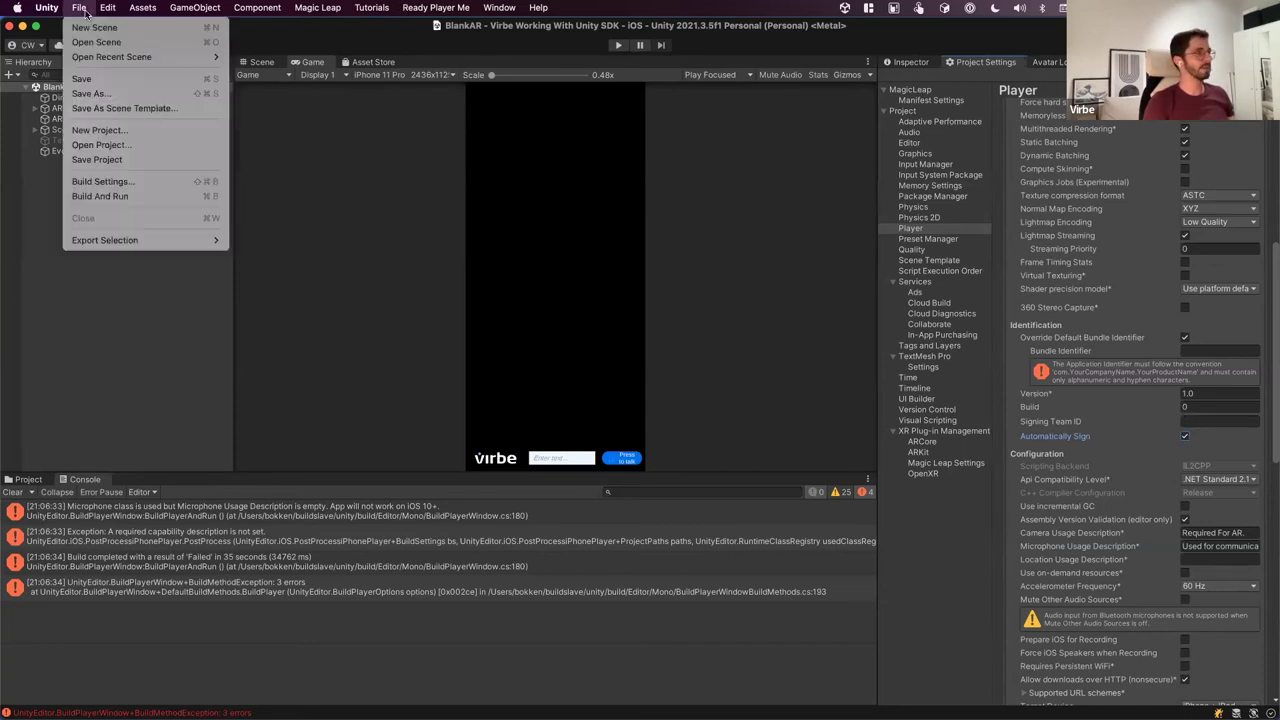
click(195, 193)
click(867, 395)
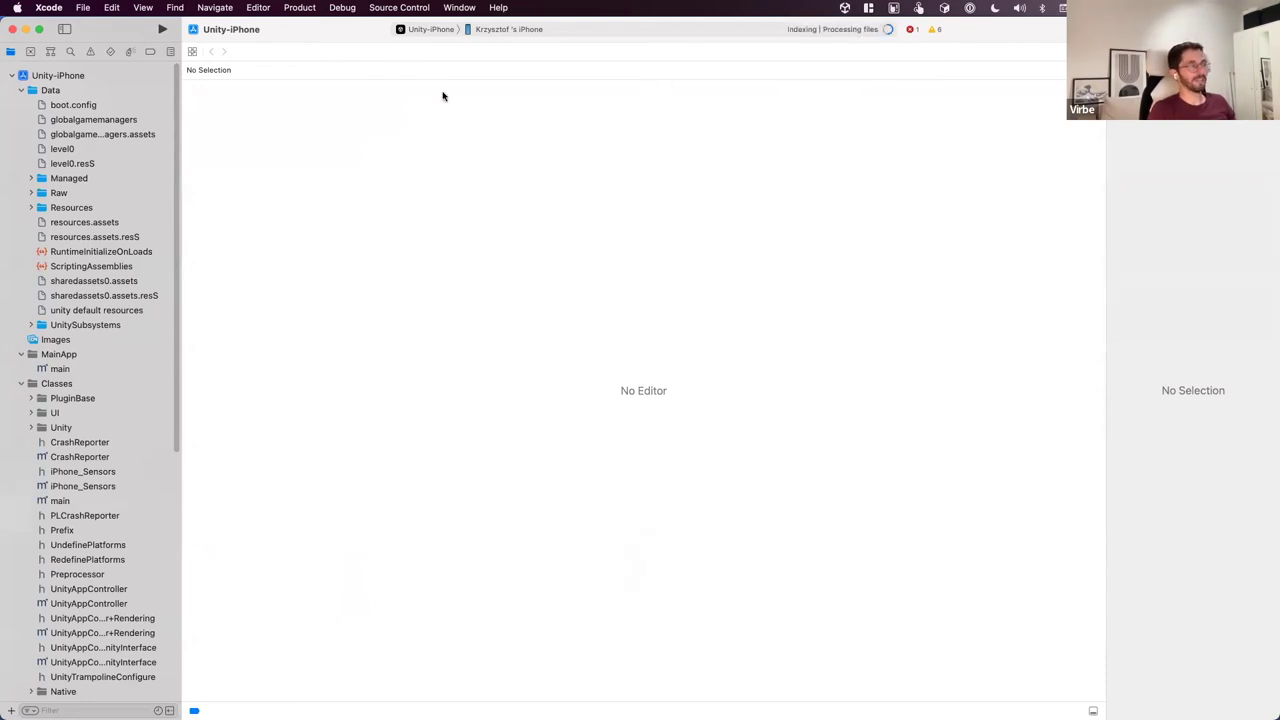
Read the signing error requiring a development team, then reselect the Unity-iPhone project's General settings
click(76, 76)
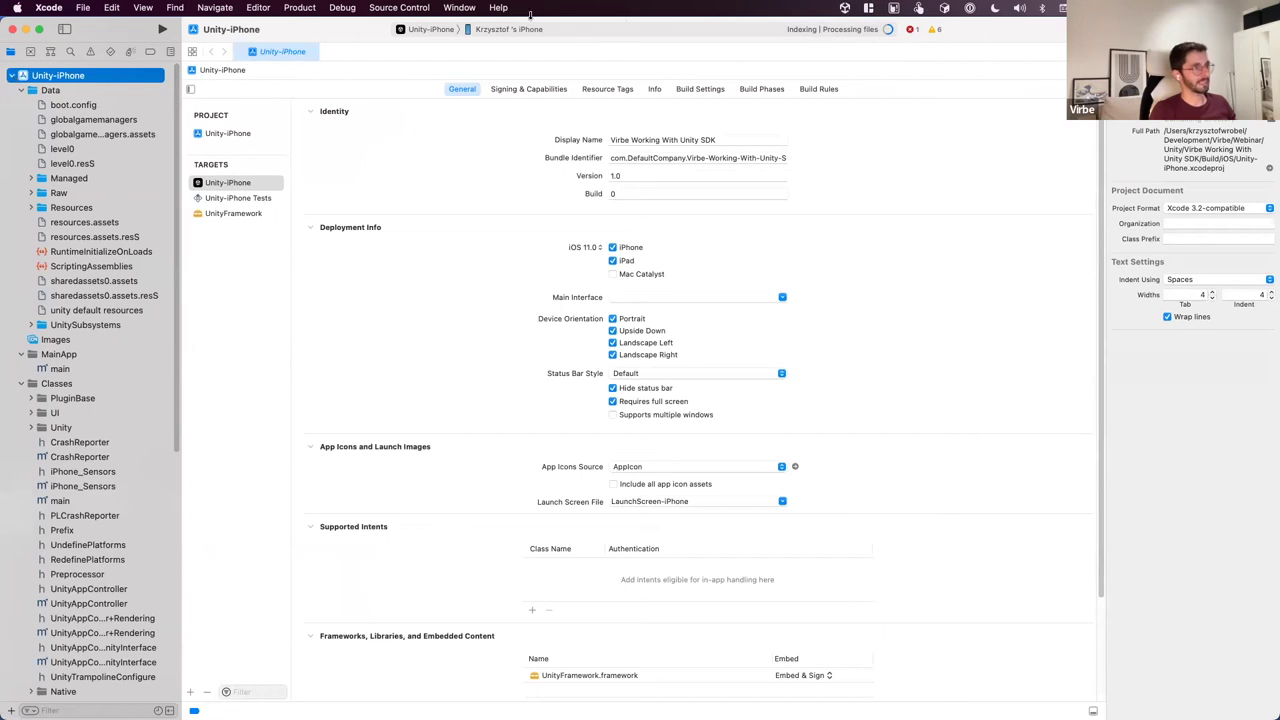
click(910, 29)
click(82, 421)
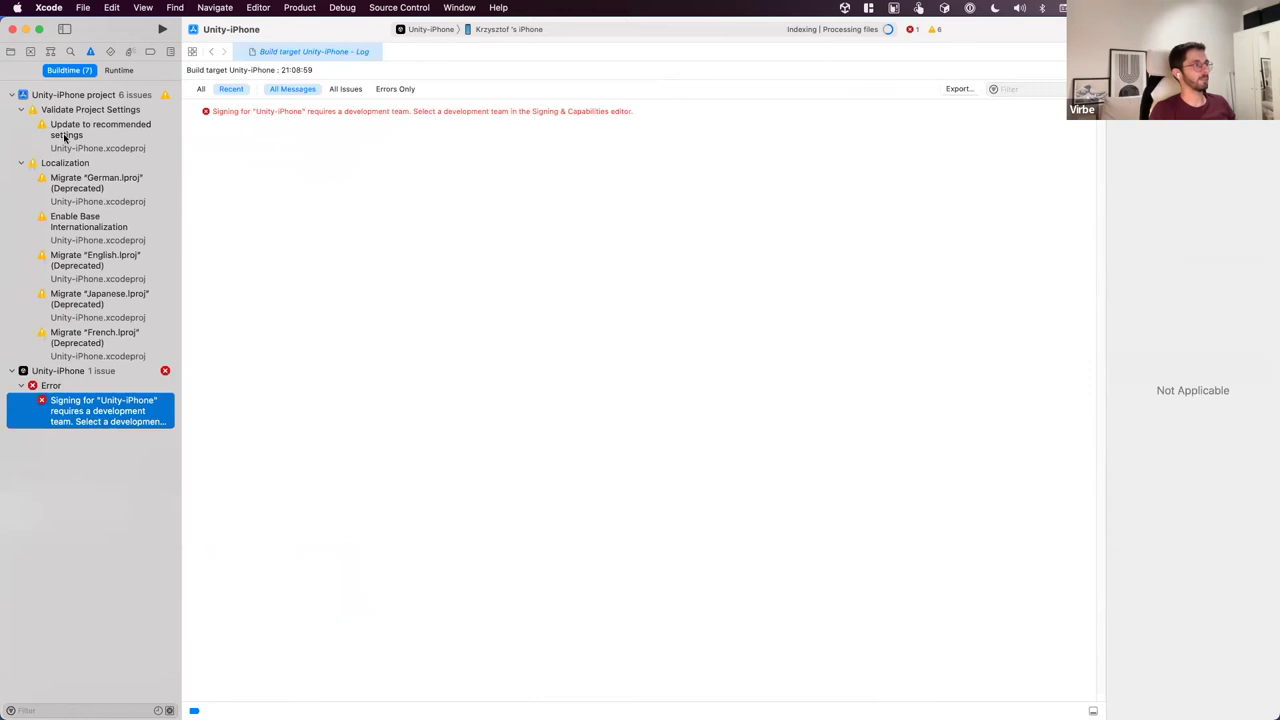
click(44, 95)
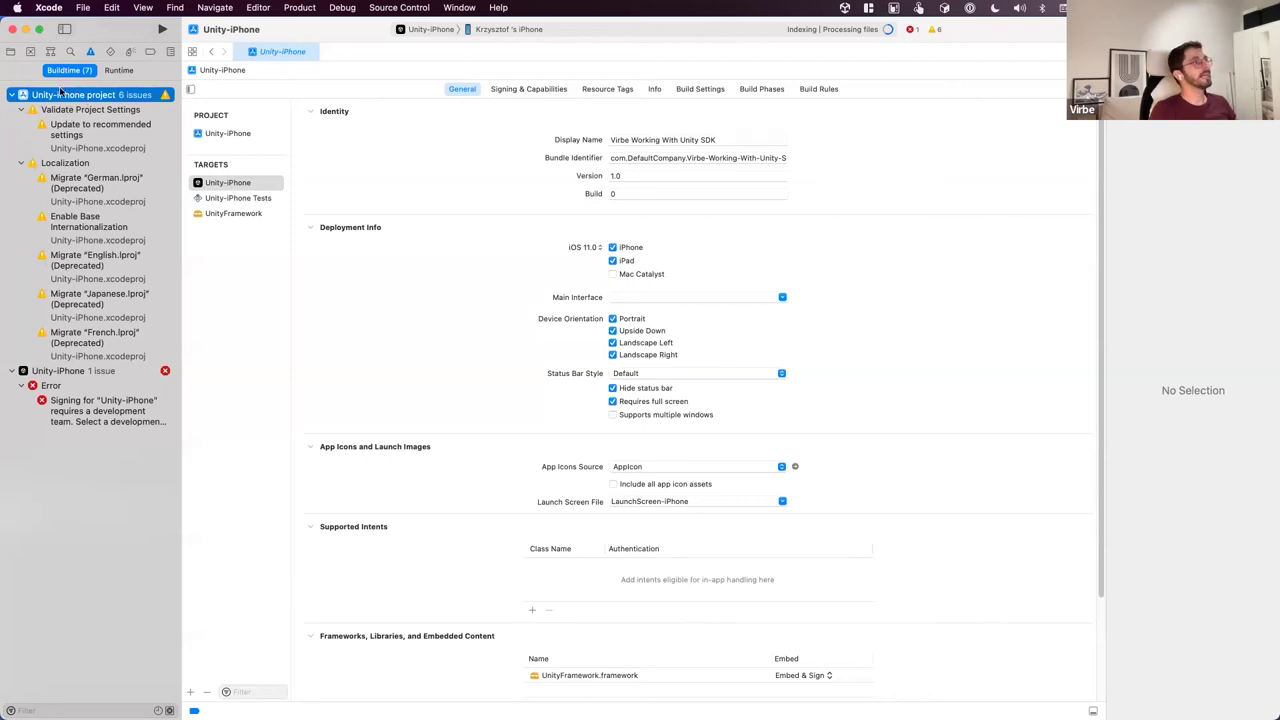
click(11, 52)
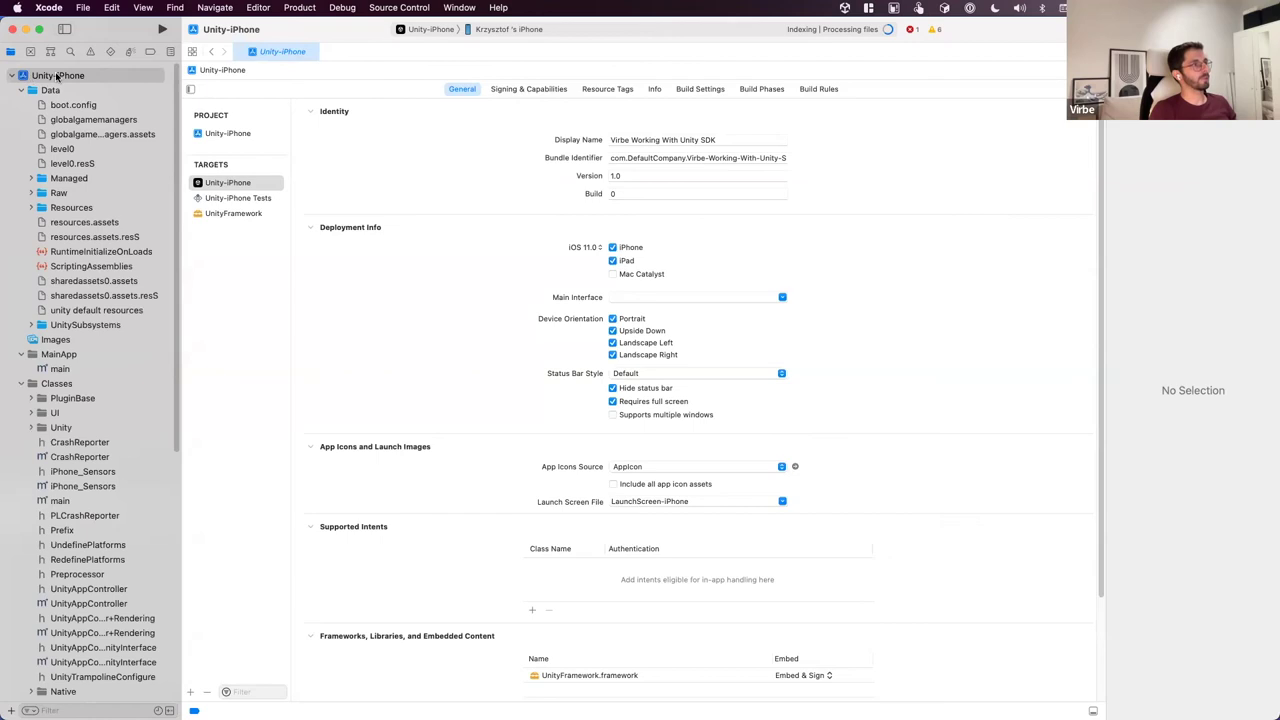
click(44, 77)
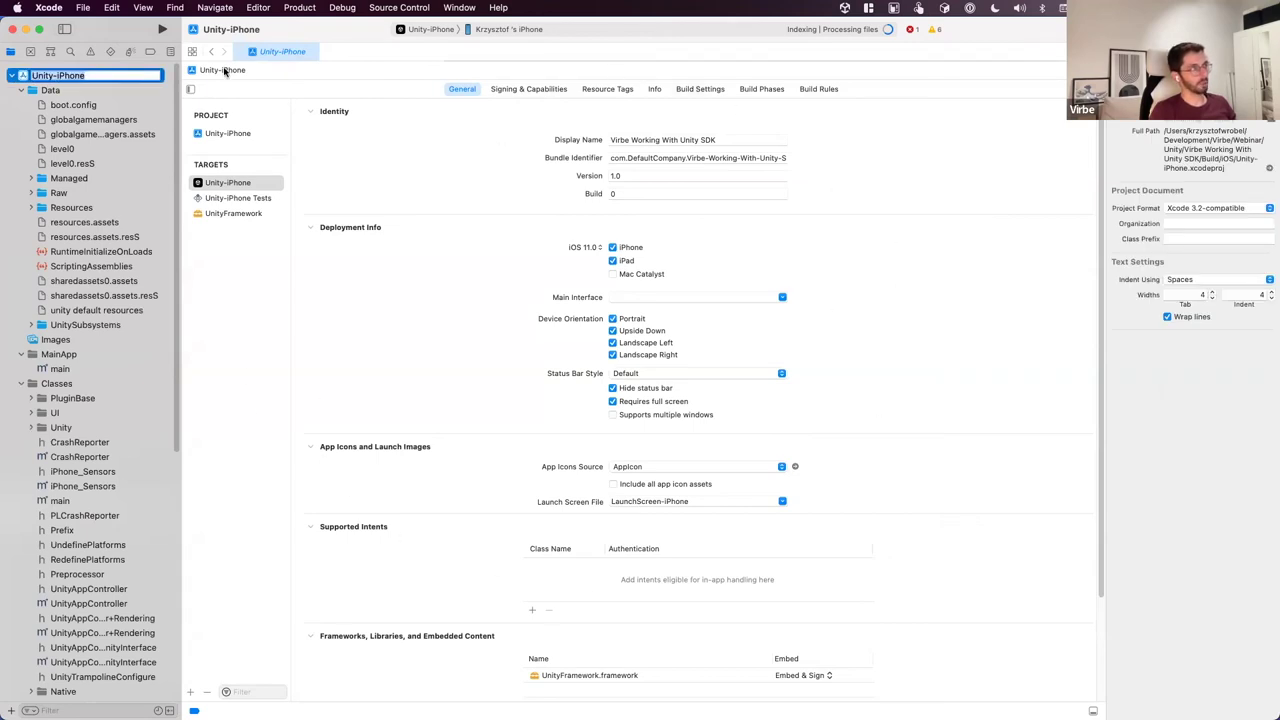
Sign the Unity-iPhone target with the Personal Team, select its Bundle Identifier, and switch to Unity
click(527, 89)
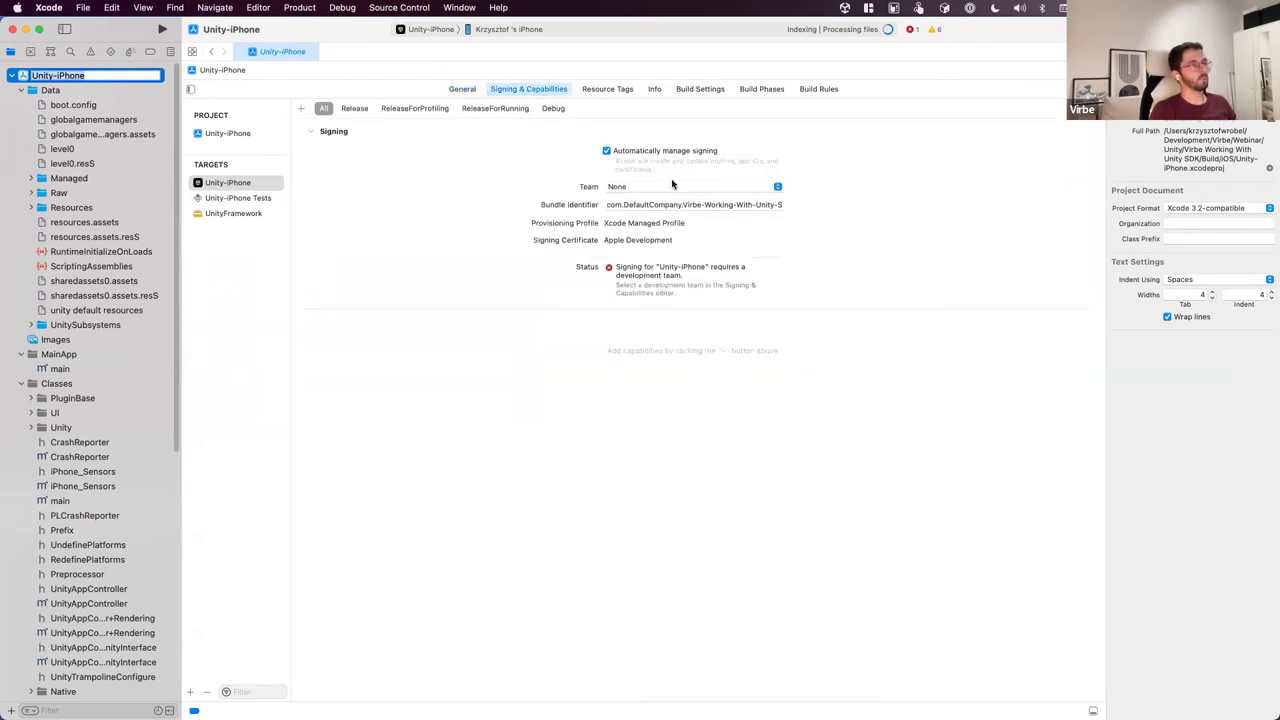
click(676, 186)
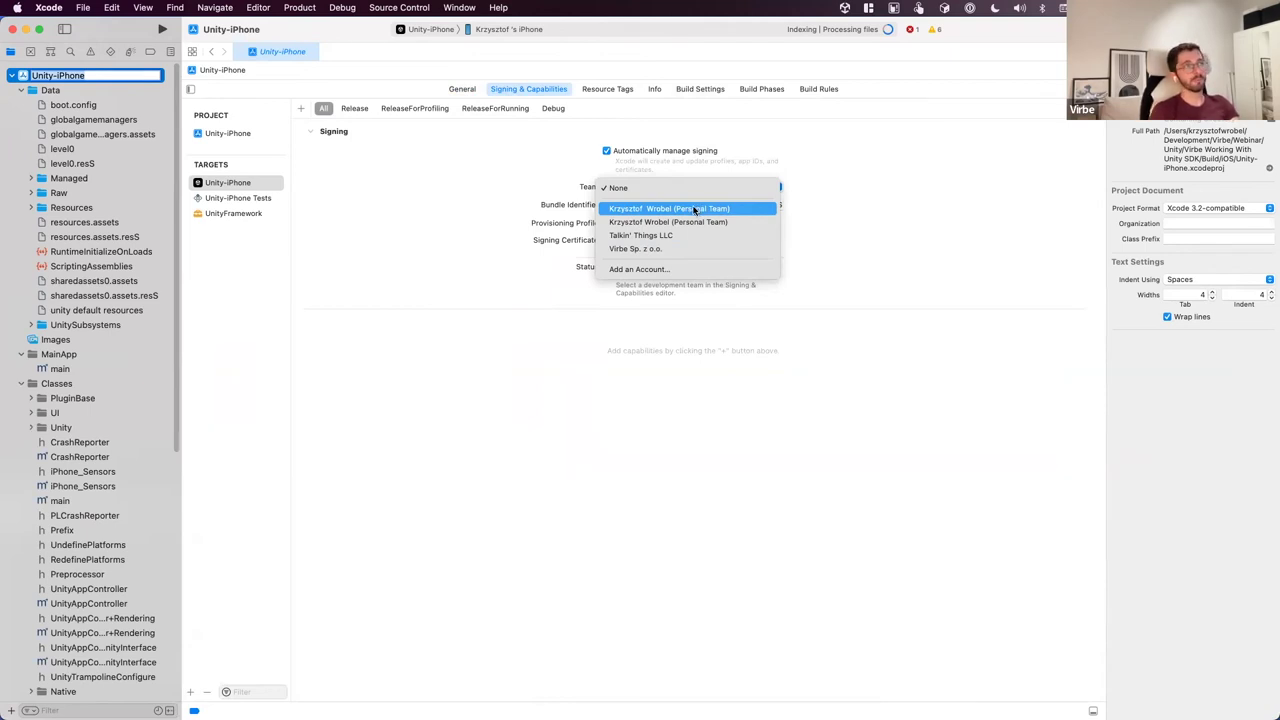
click(694, 210)
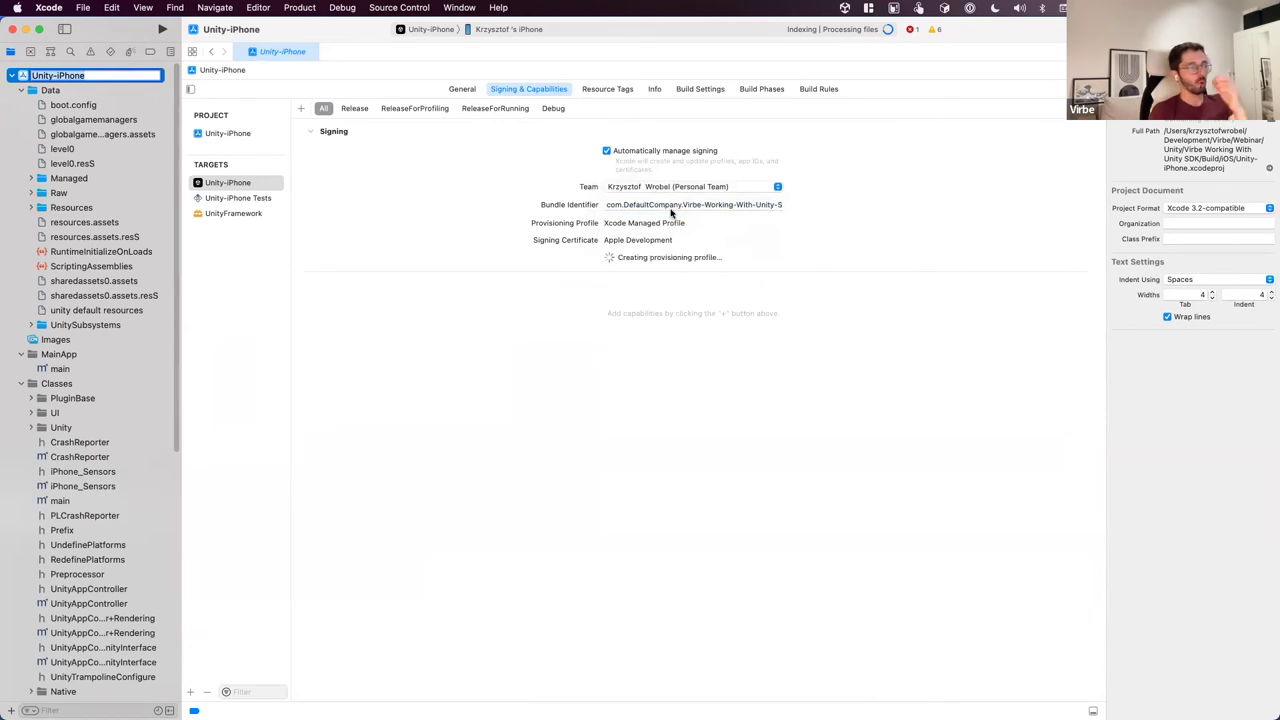
click(641, 205)
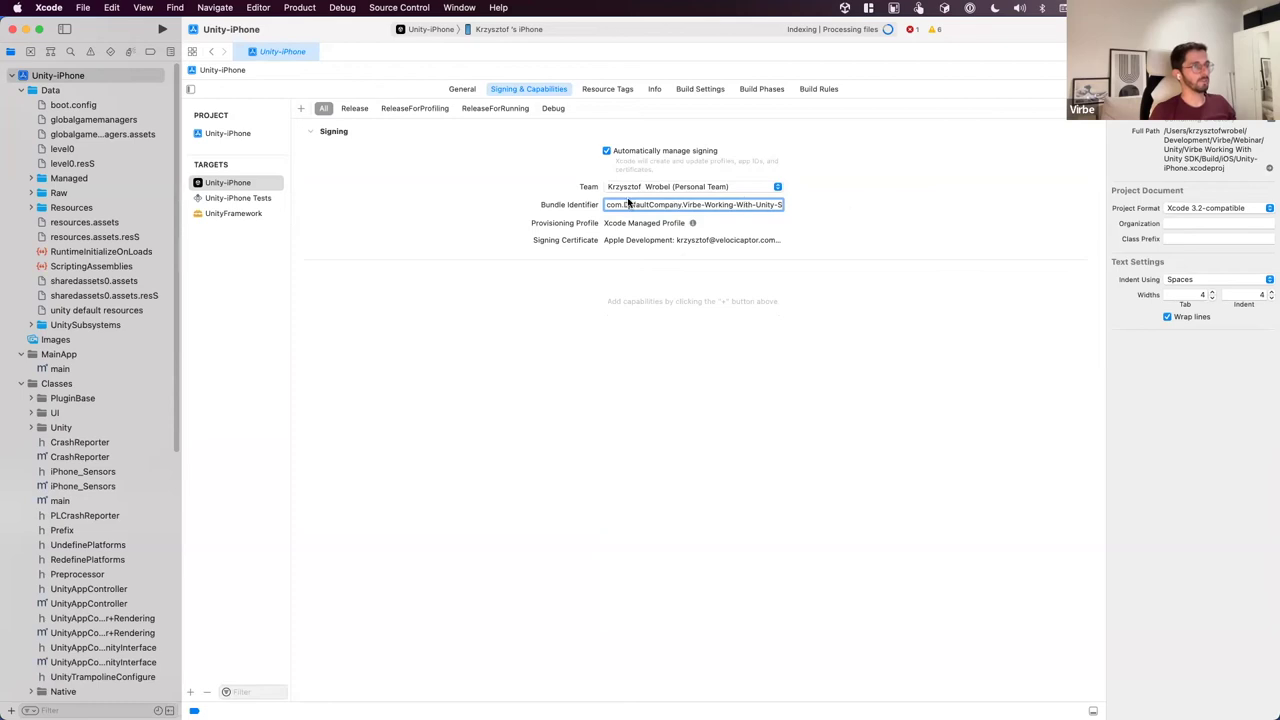
key(super+Tab)
key(super+Tab)
key(super+shift+Tab)
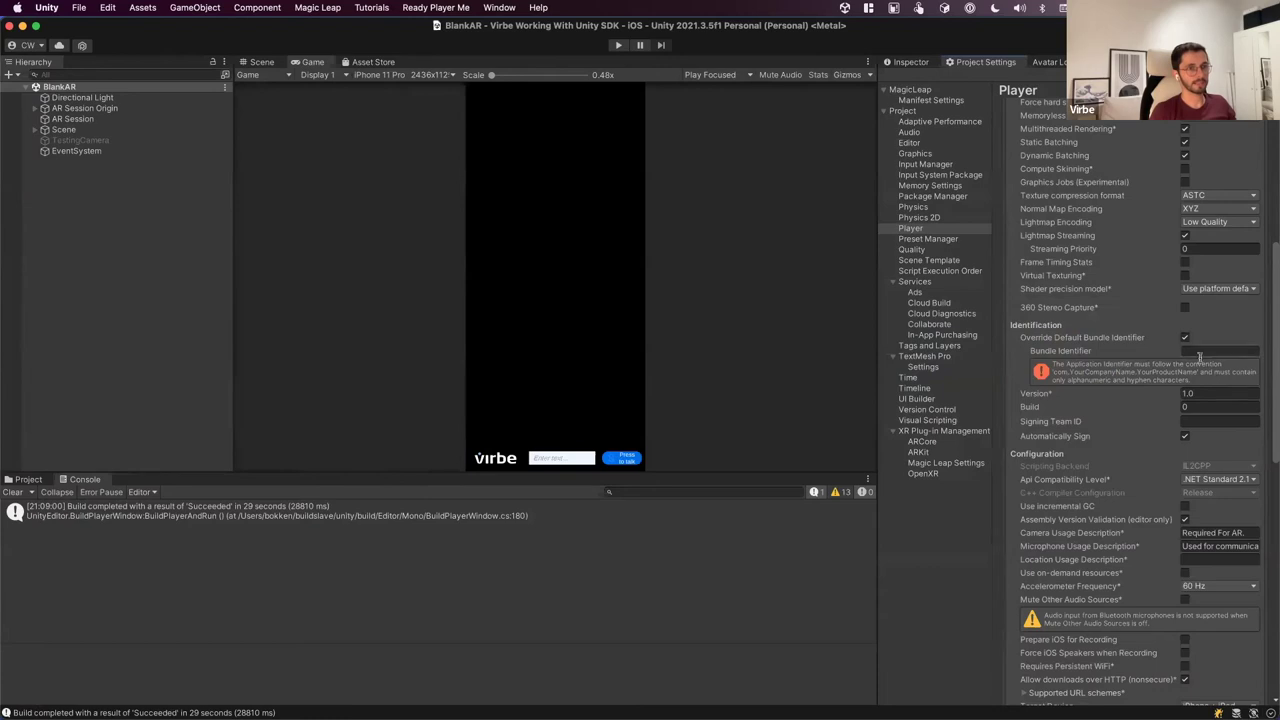
Scroll through Unity's Player settings to find the empty Bundle Identifier under Identification
scroll(1172, 320, up, 4)
scroll(1140, 260, up, 3)
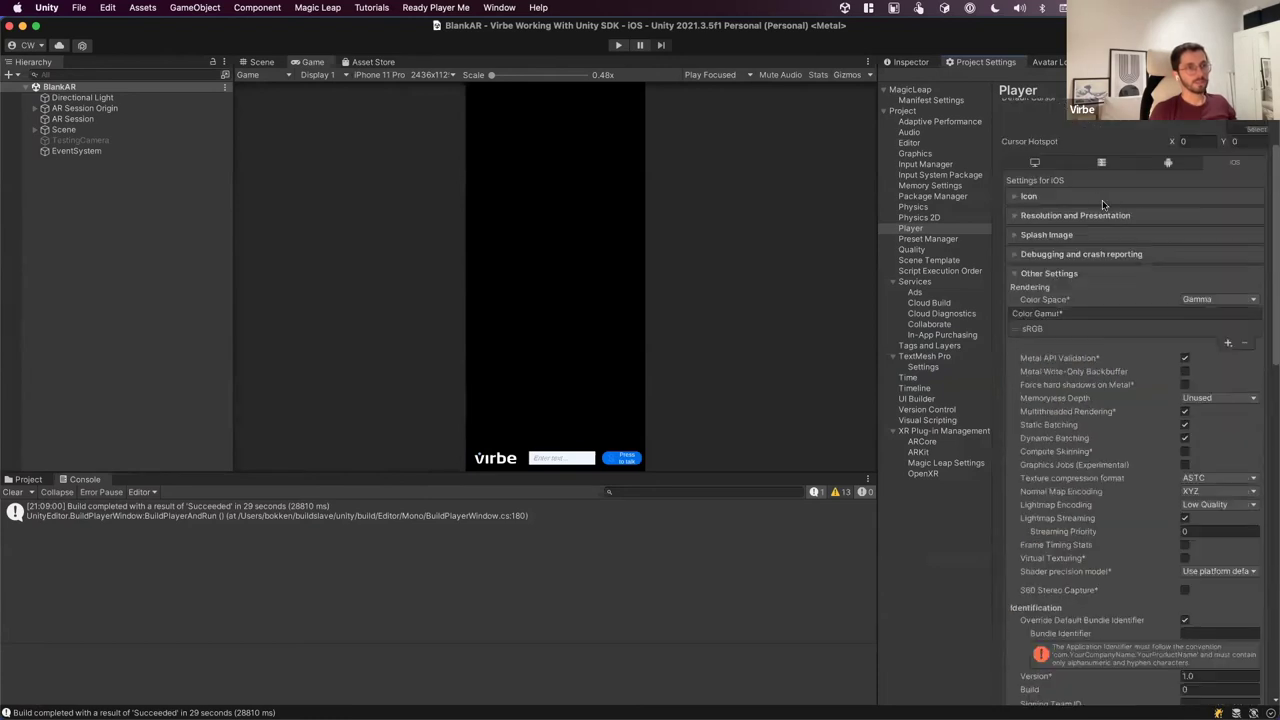
scroll(1099, 190, up, 3)
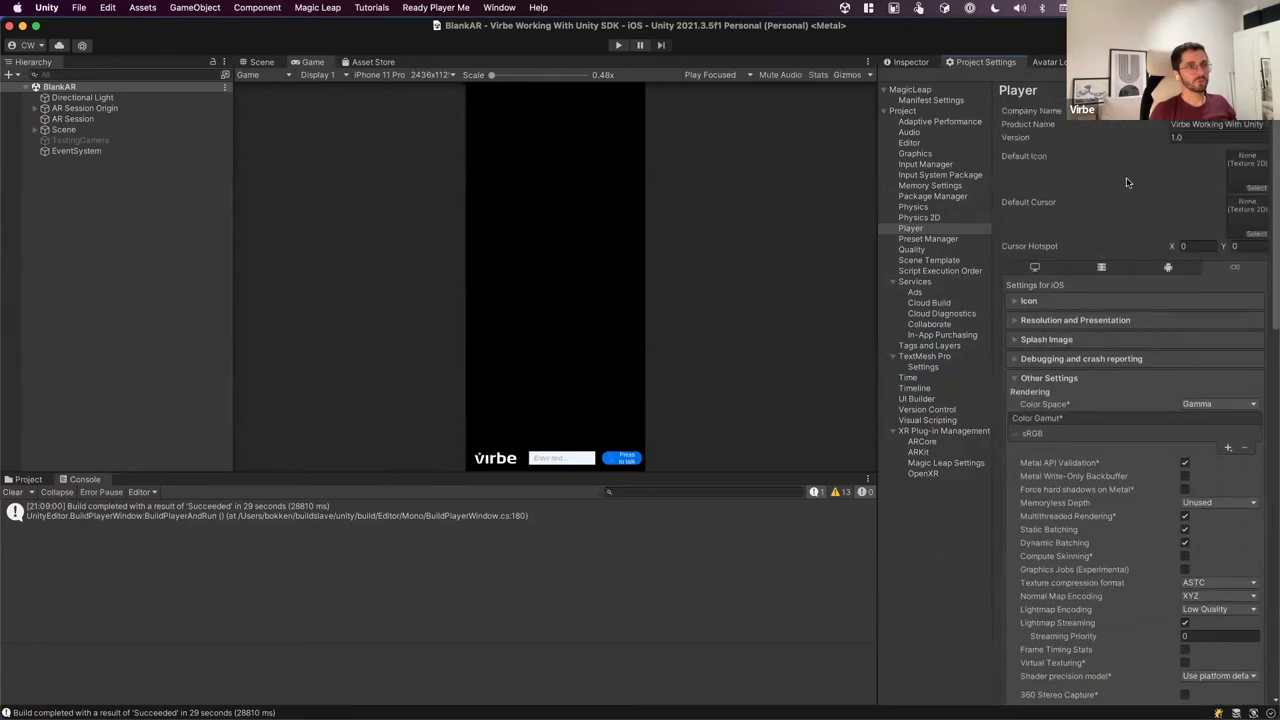
scroll(1118, 381, down, 6)
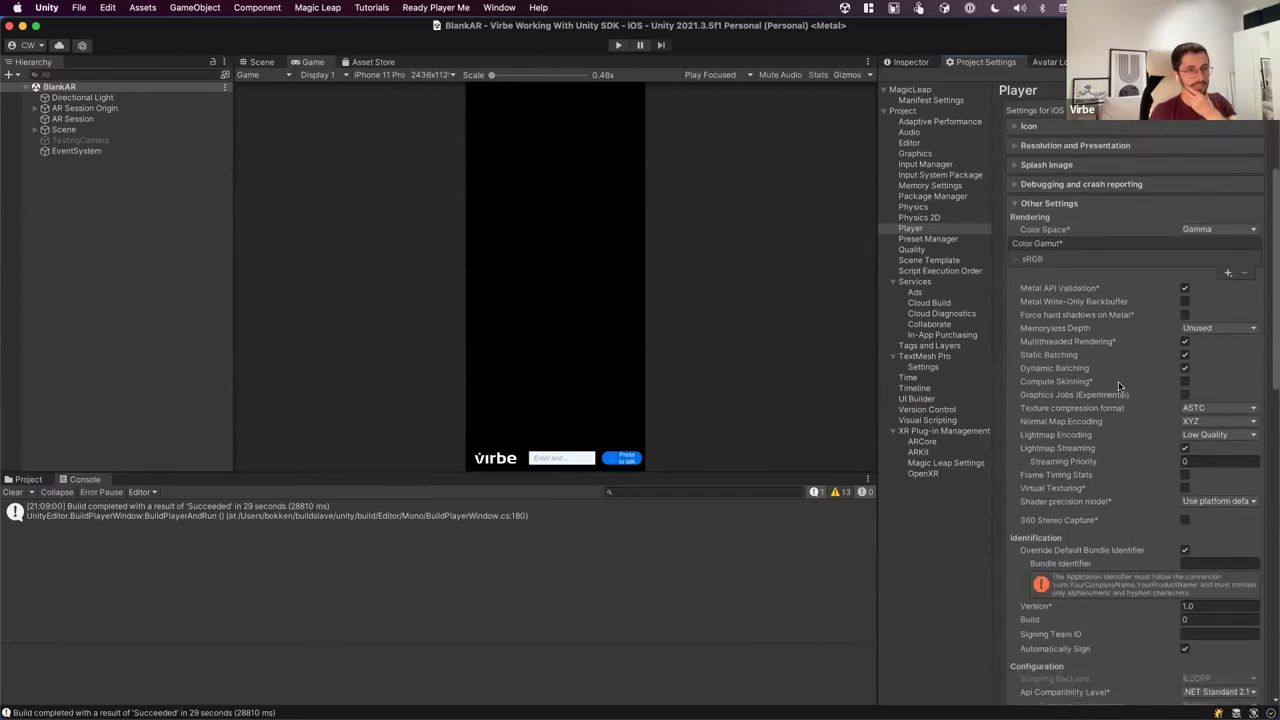
scroll(1118, 386, down, 7)
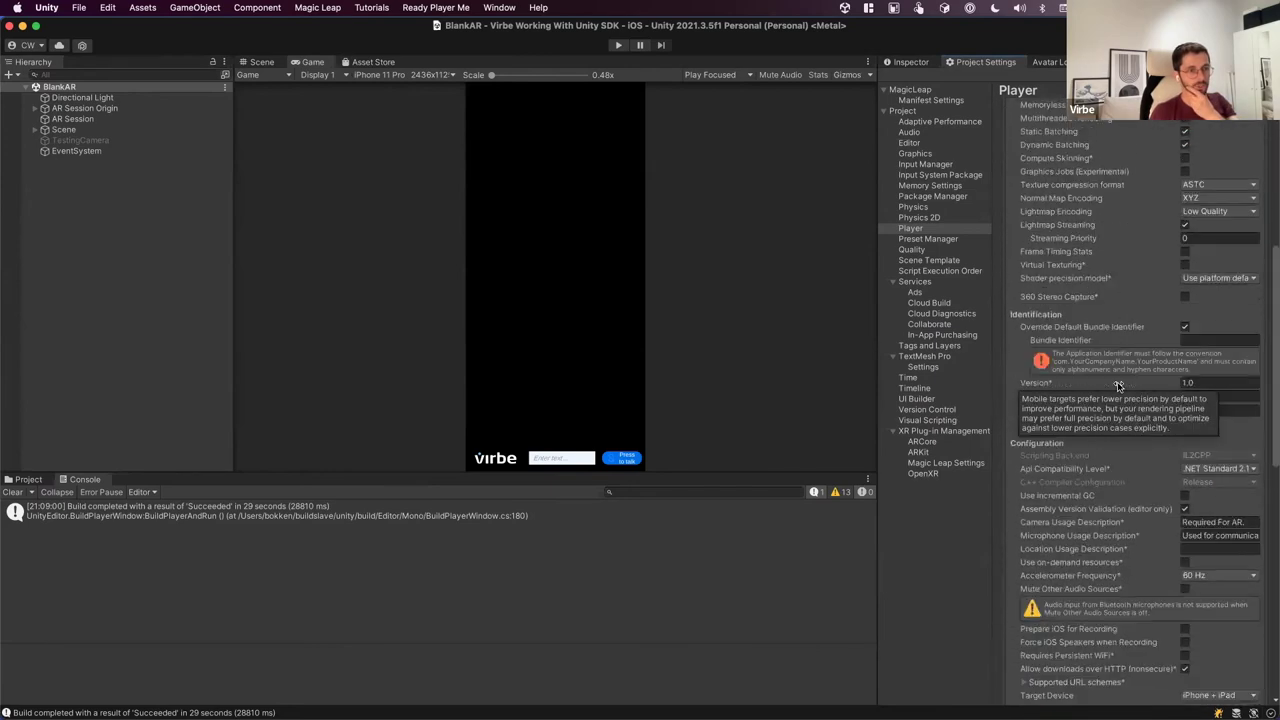
scroll(1118, 386, down, 5)
scroll(1118, 386, up, 6)
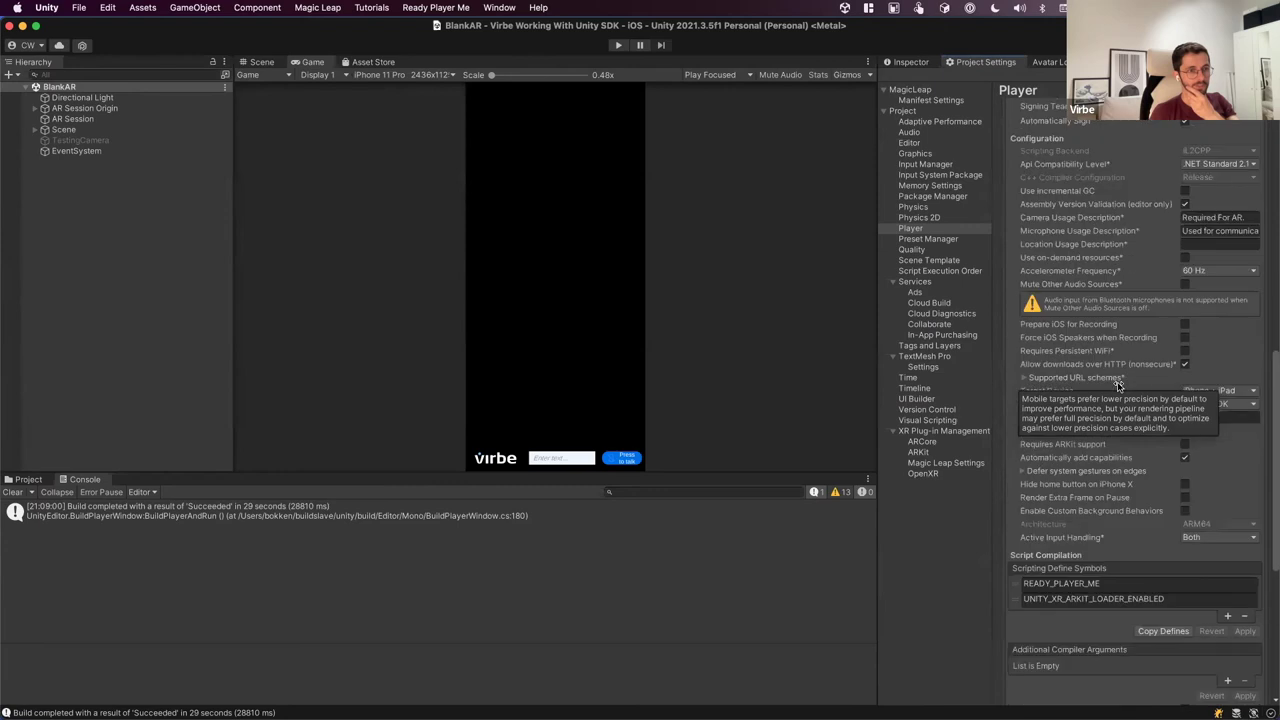
scroll(1118, 386, up, 4)
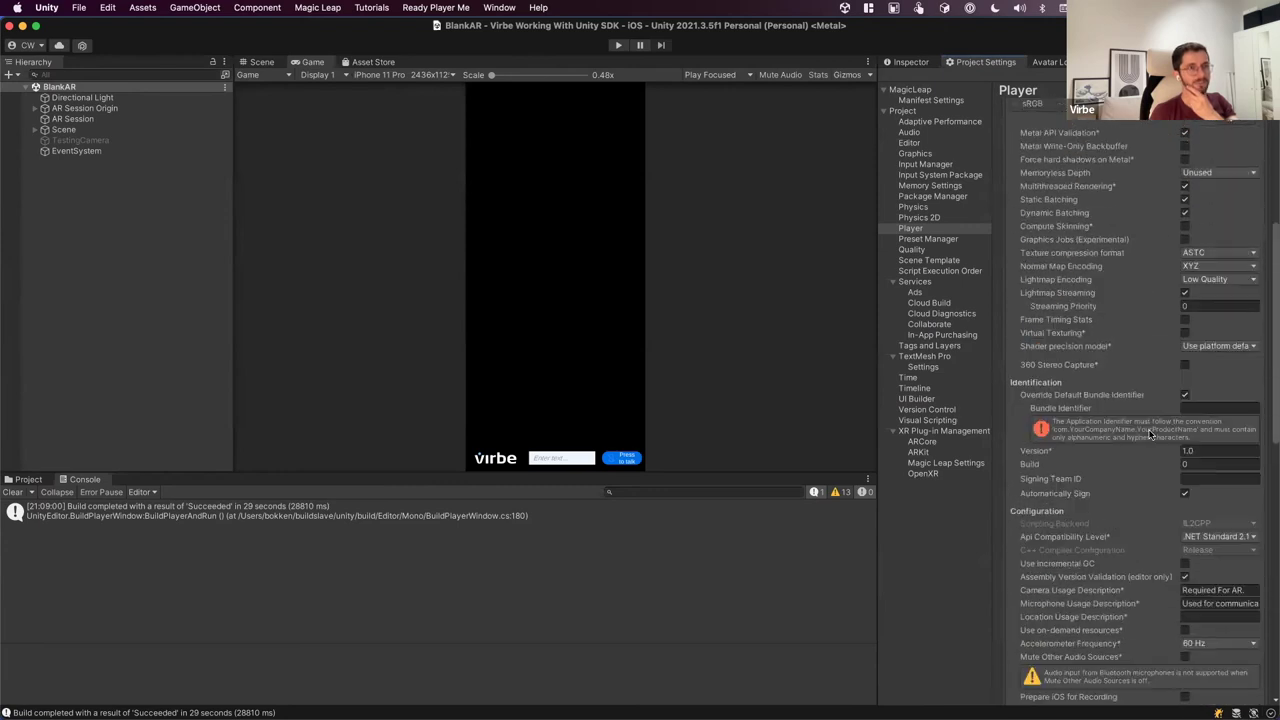
scroll(1148, 435, up, 7)
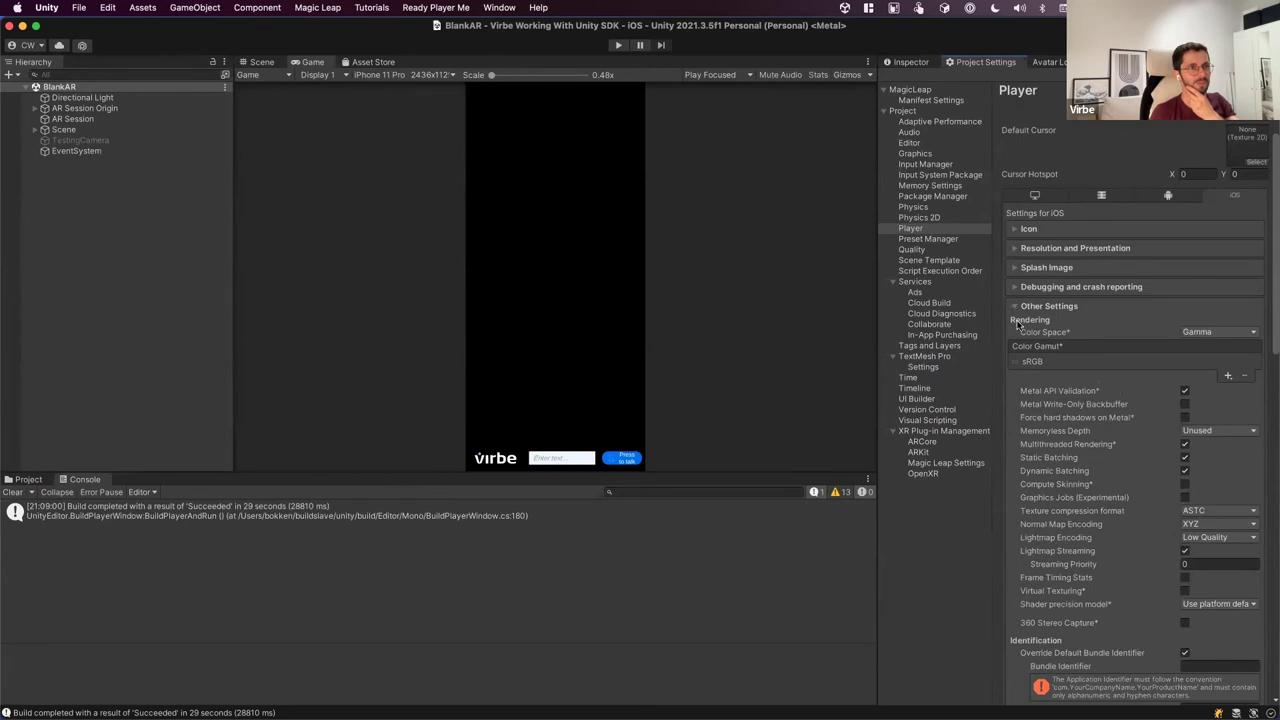
scroll(1020, 328, down, 2)
scroll(1020, 328, down, 5)
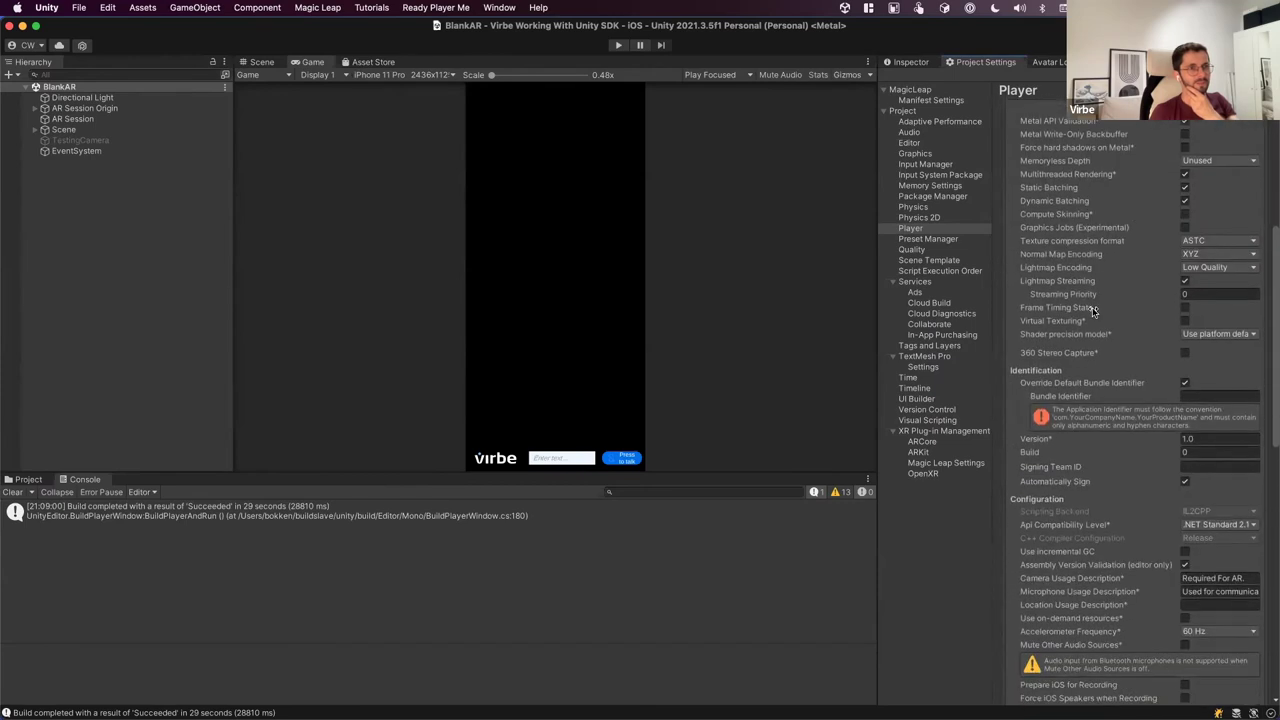
scroll(1093, 311, up, 9)
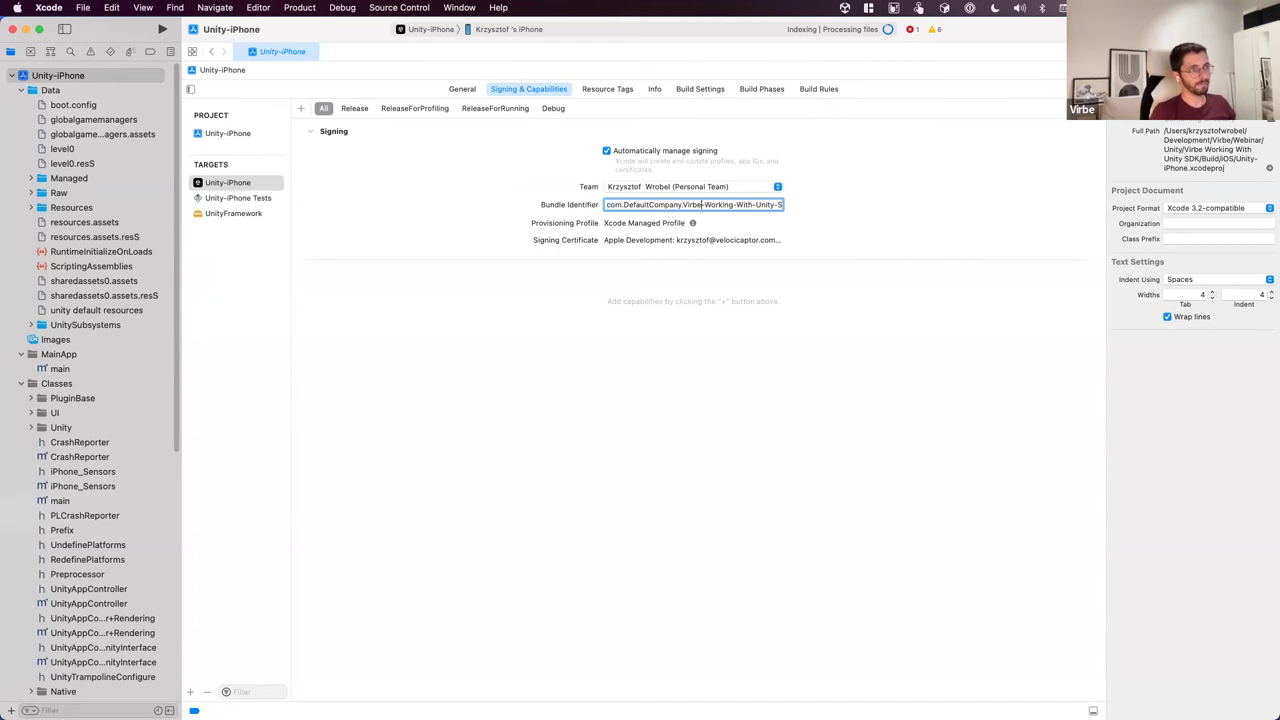
Change Xcode's bundle identifier to com.virbe.webinar.demoar, copy it, and switch to Unity
drag(620, 204, 841, 217)
text(virb)
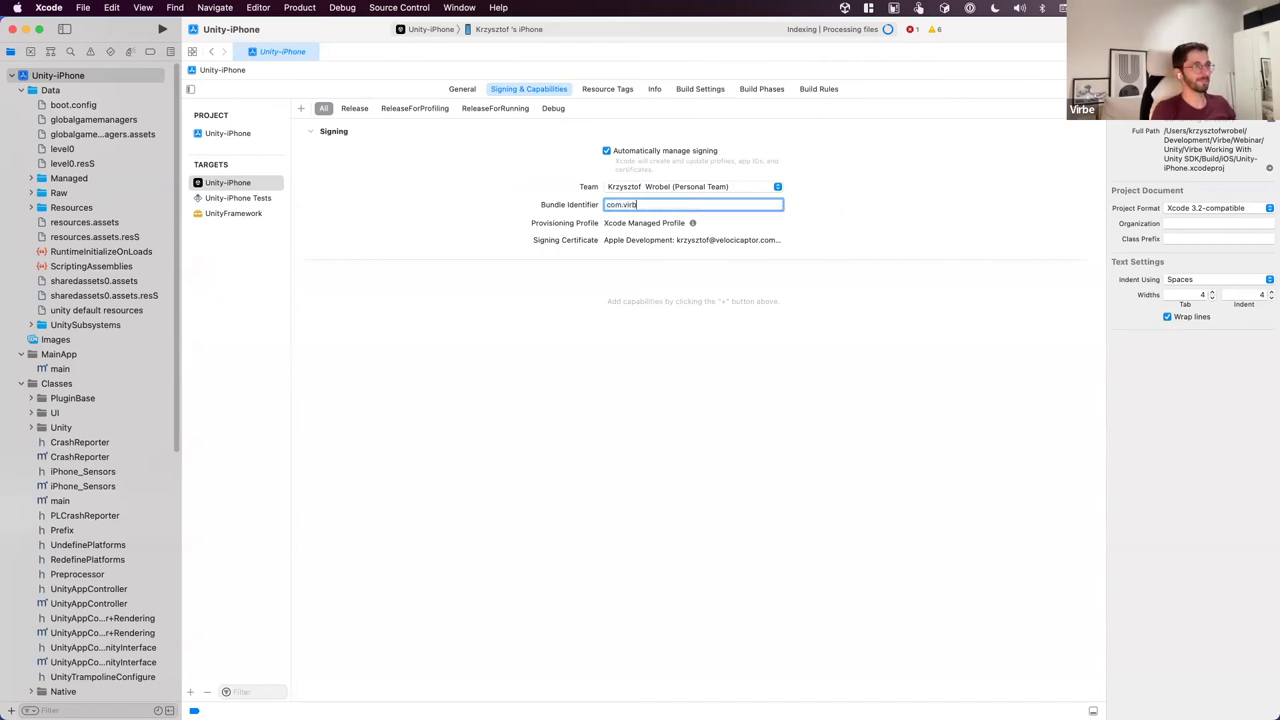
text(e.webi)
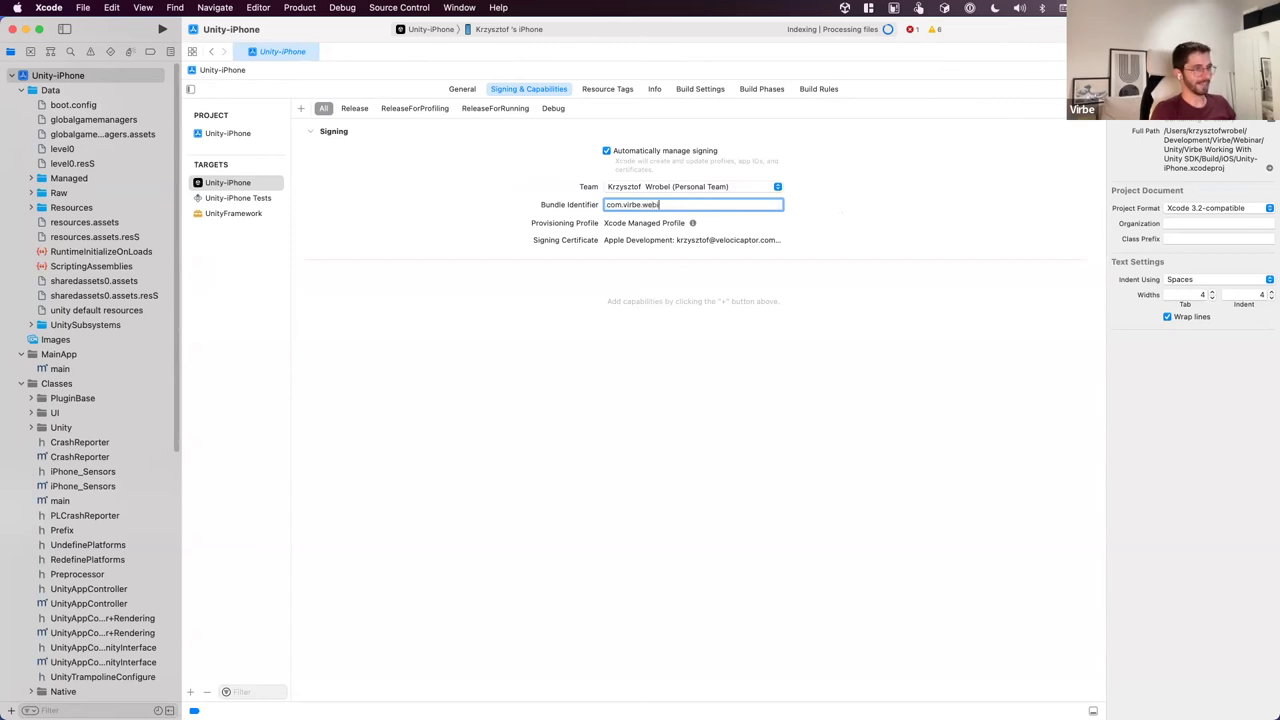
text(nar.demoar)
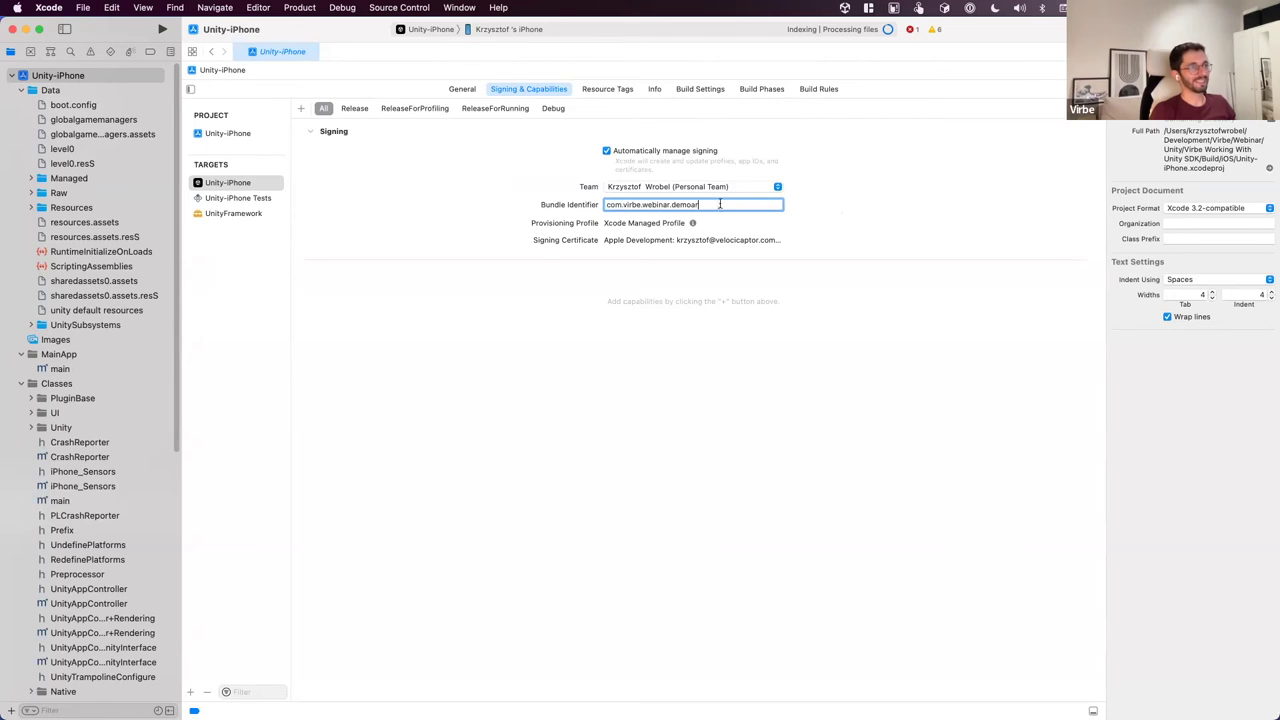
drag(720, 204, 604, 205)
key(super+c)
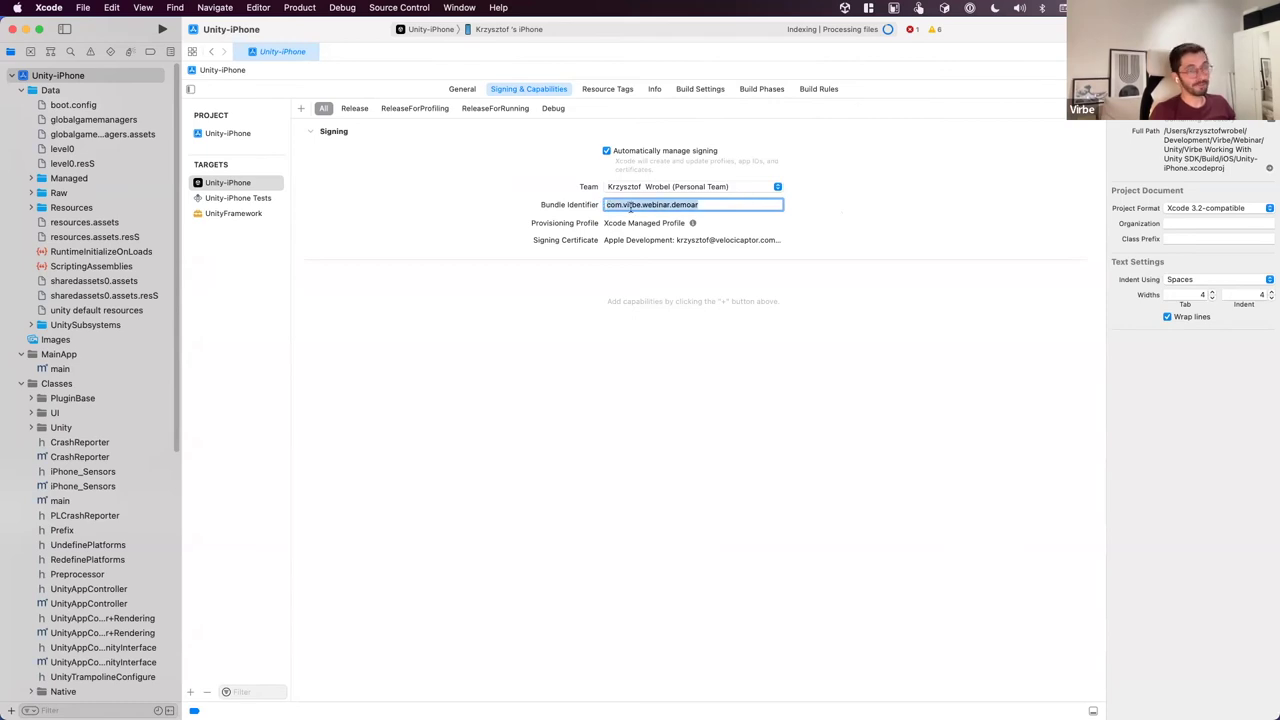
key(super+Tab)
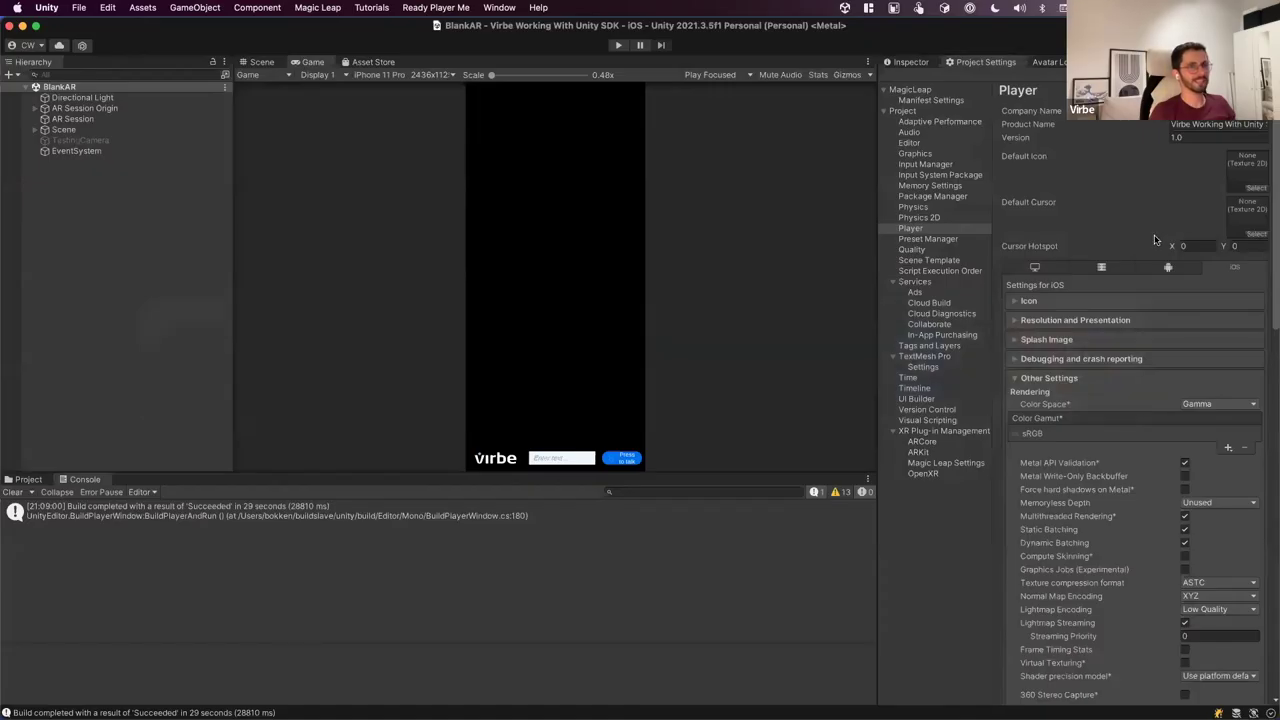
Paste com.virbe.webinar.demoar into Unity's Bundle Identifier, confirm it, and return to Xcode
scroll(1043, 387, down, 3)
scroll(1043, 390, down, 5)
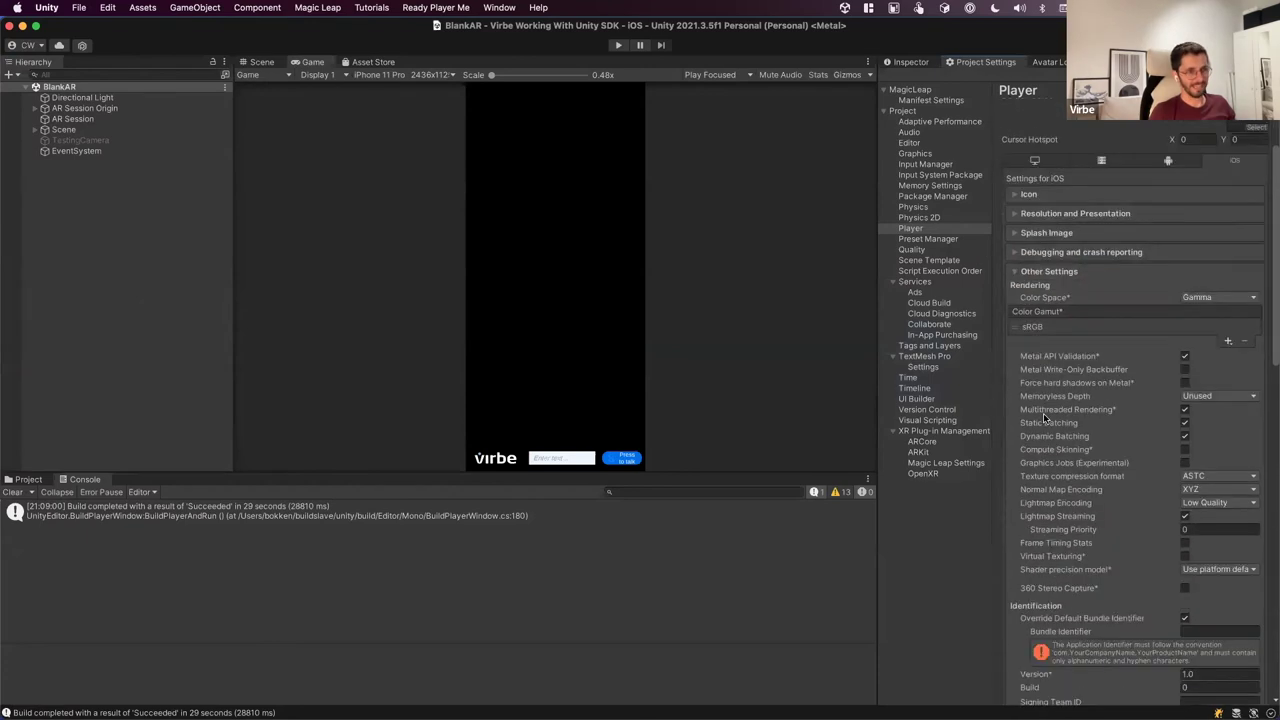
click(1200, 469)
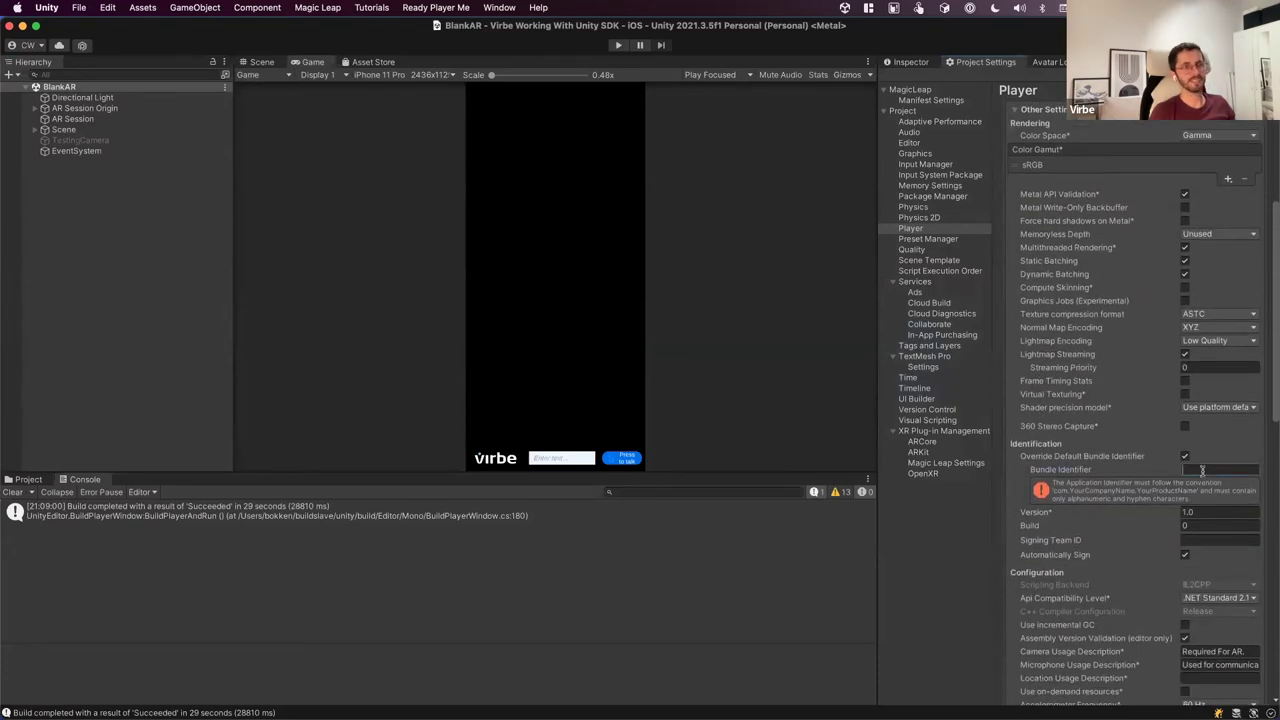
key(super+v)
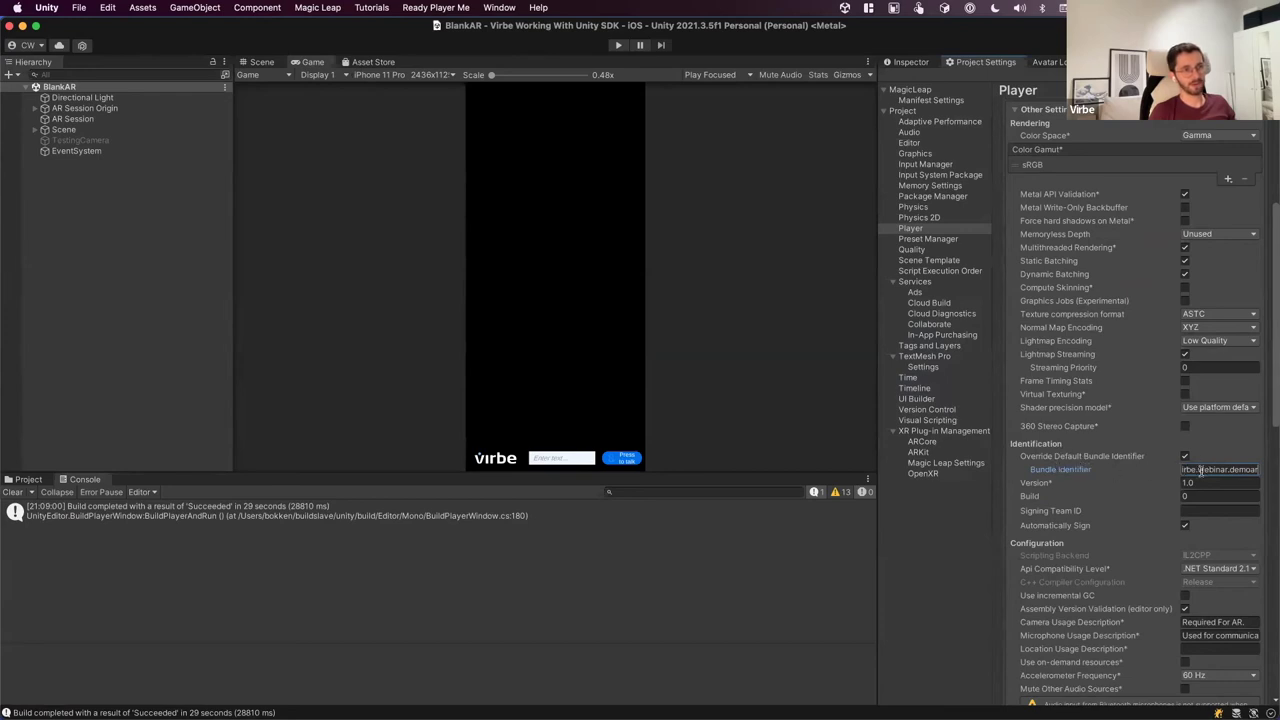
key(Return)
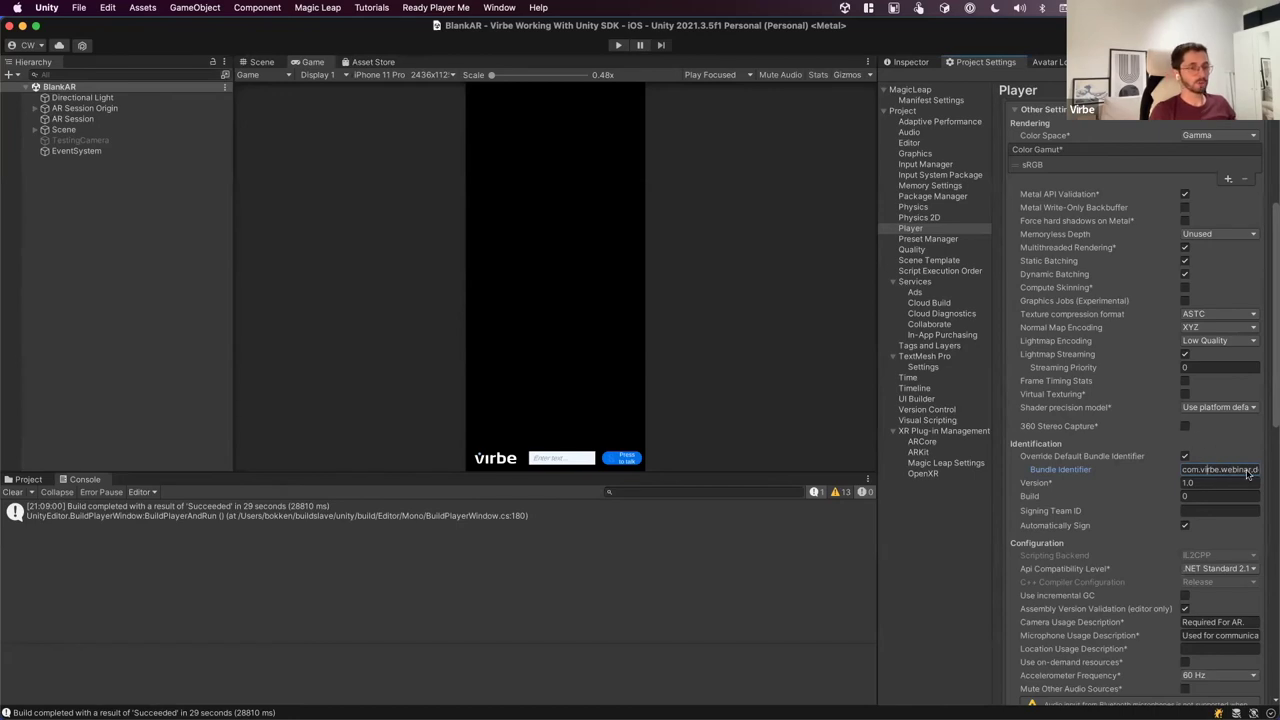
key(super+Tab)
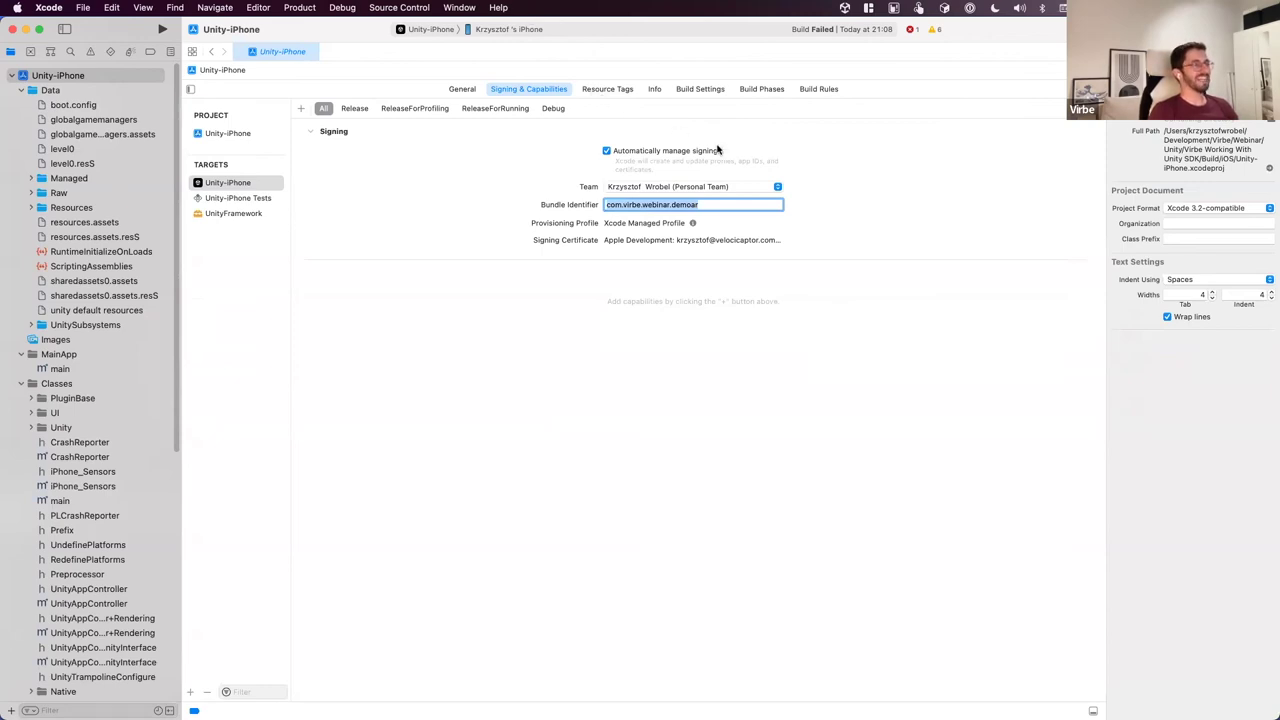
Keep the iPhone as run destination, start building the signed app, then switch to Unity
click(493, 32)
click(595, 34)
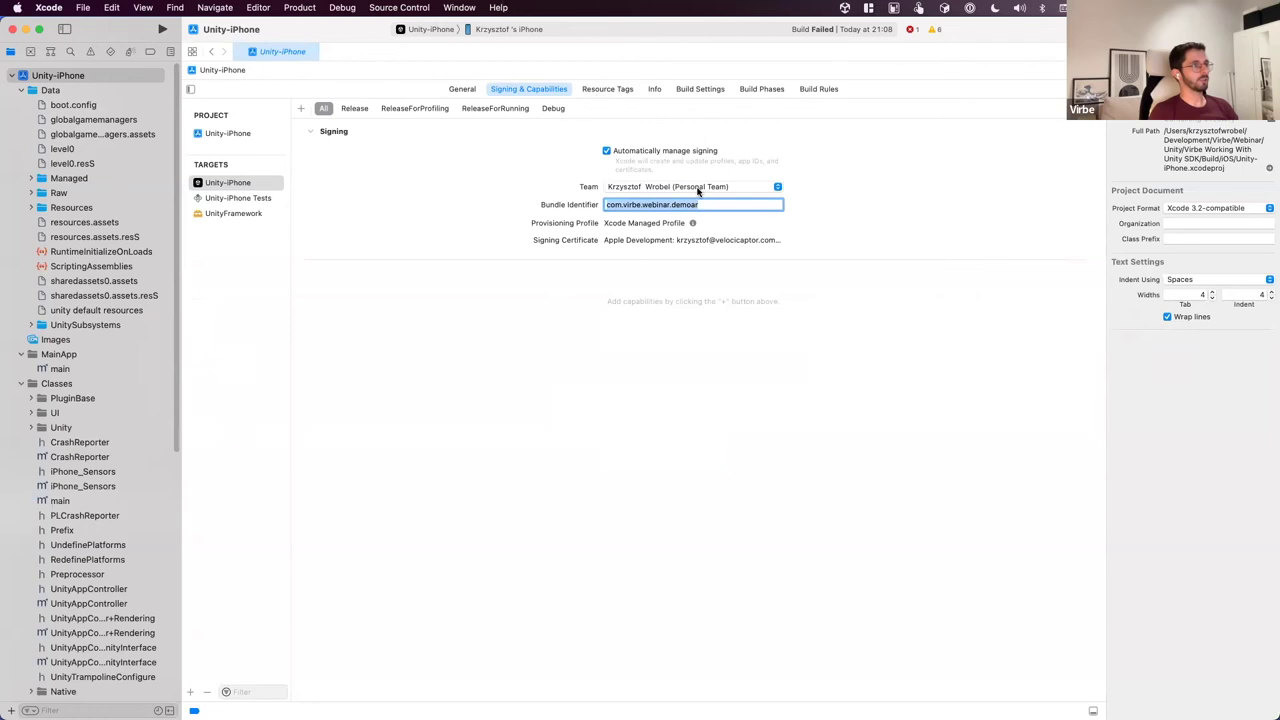
click(161, 29)
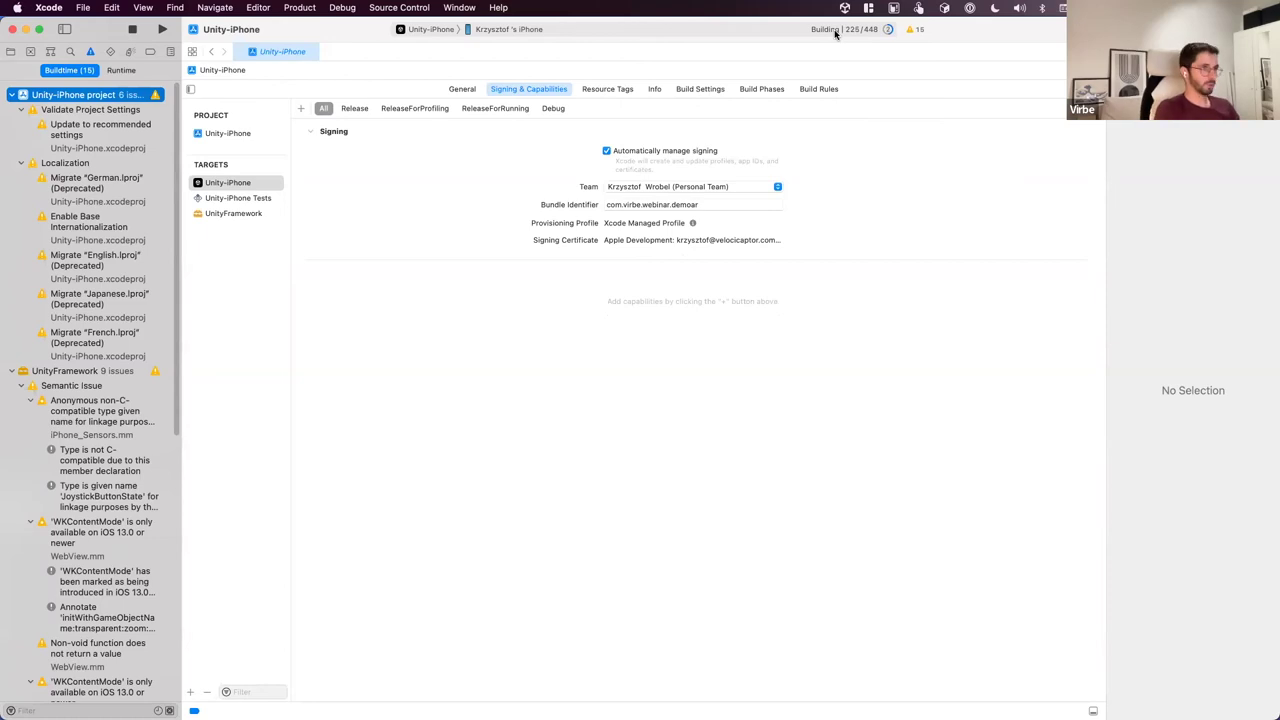
key(super+Tab)
key(super+Tab)
key(super+shift+Tab)
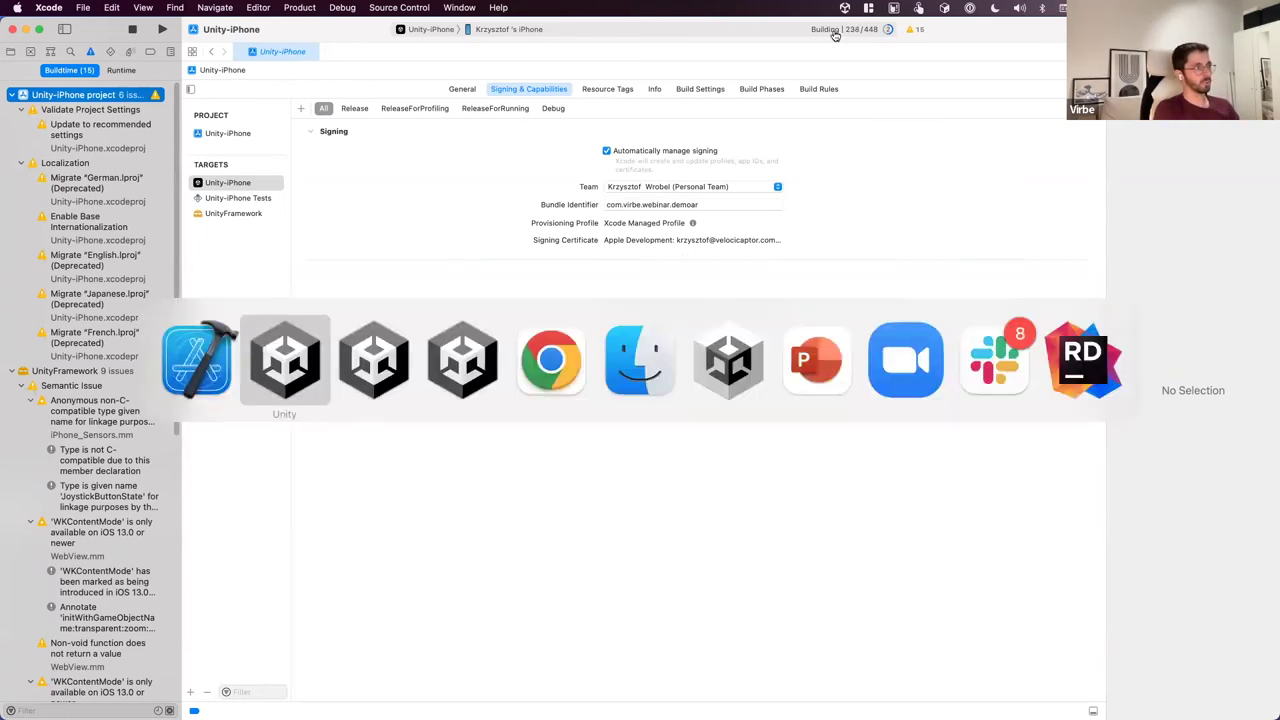
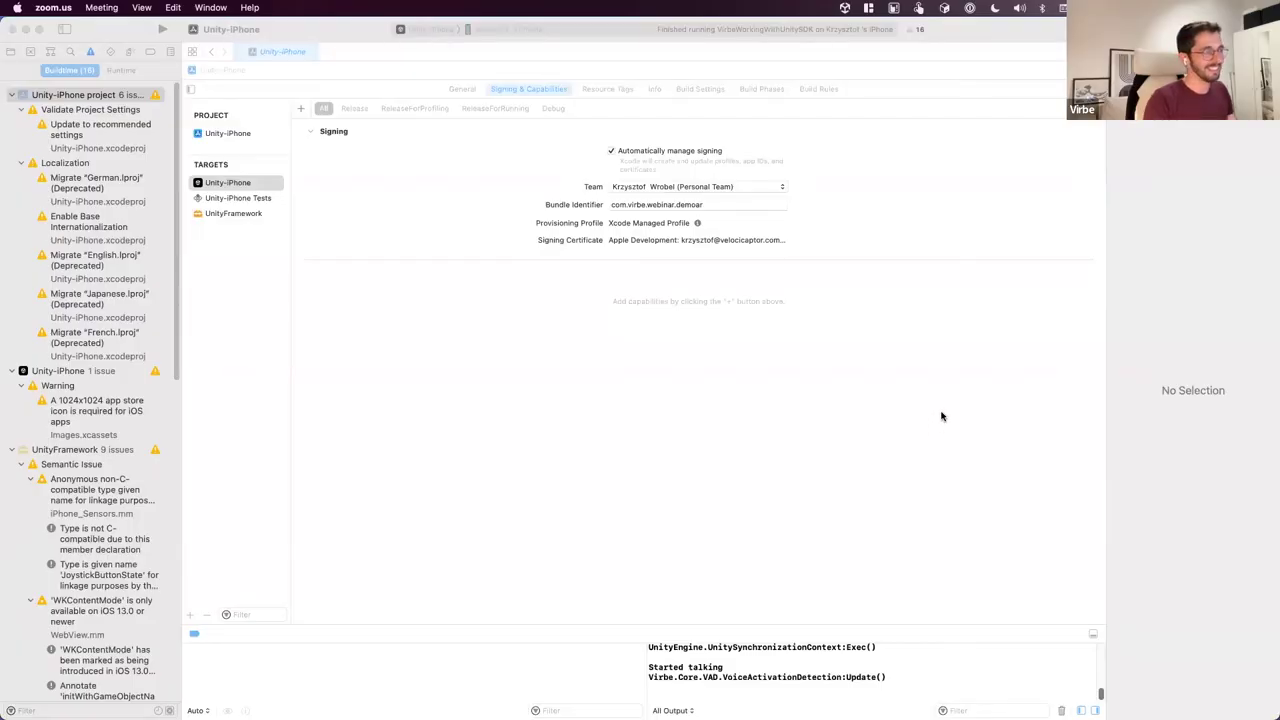
Check the Unity-iPhone target's Signing & Capabilities in Xcode, then switch back to Unity
click(891, 276)
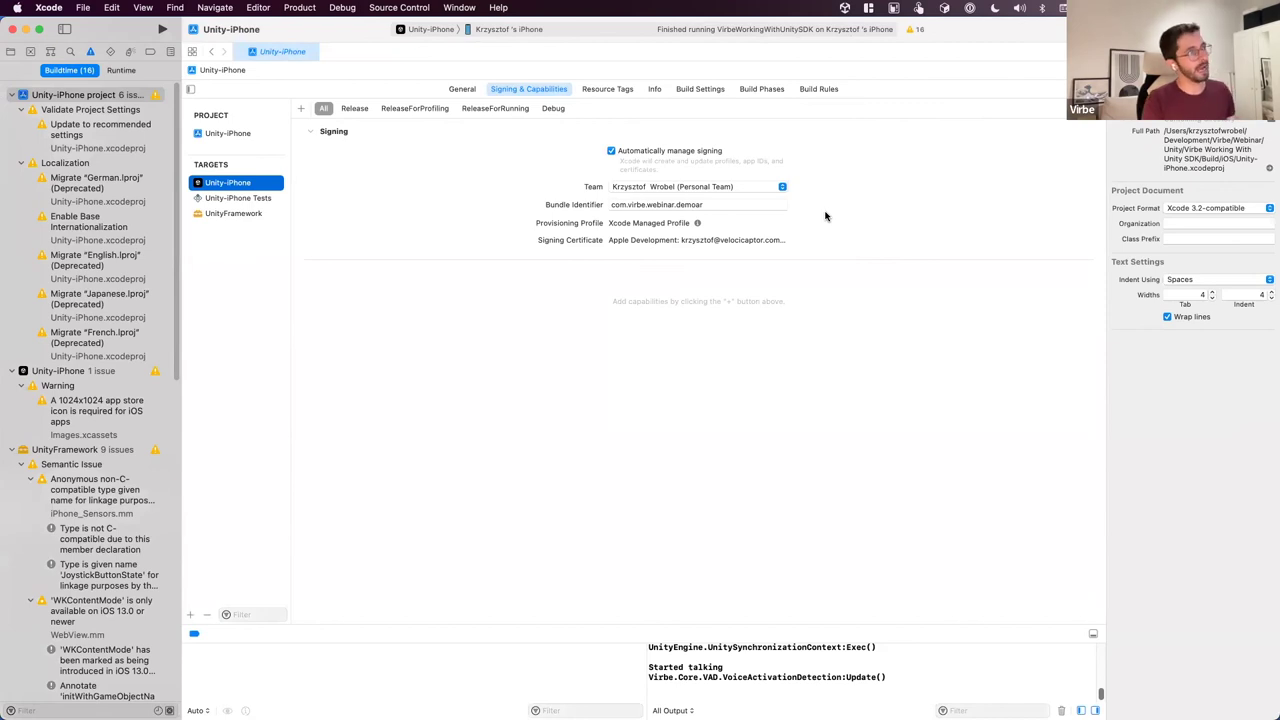
key(super+Tab)
key(super+Tab)
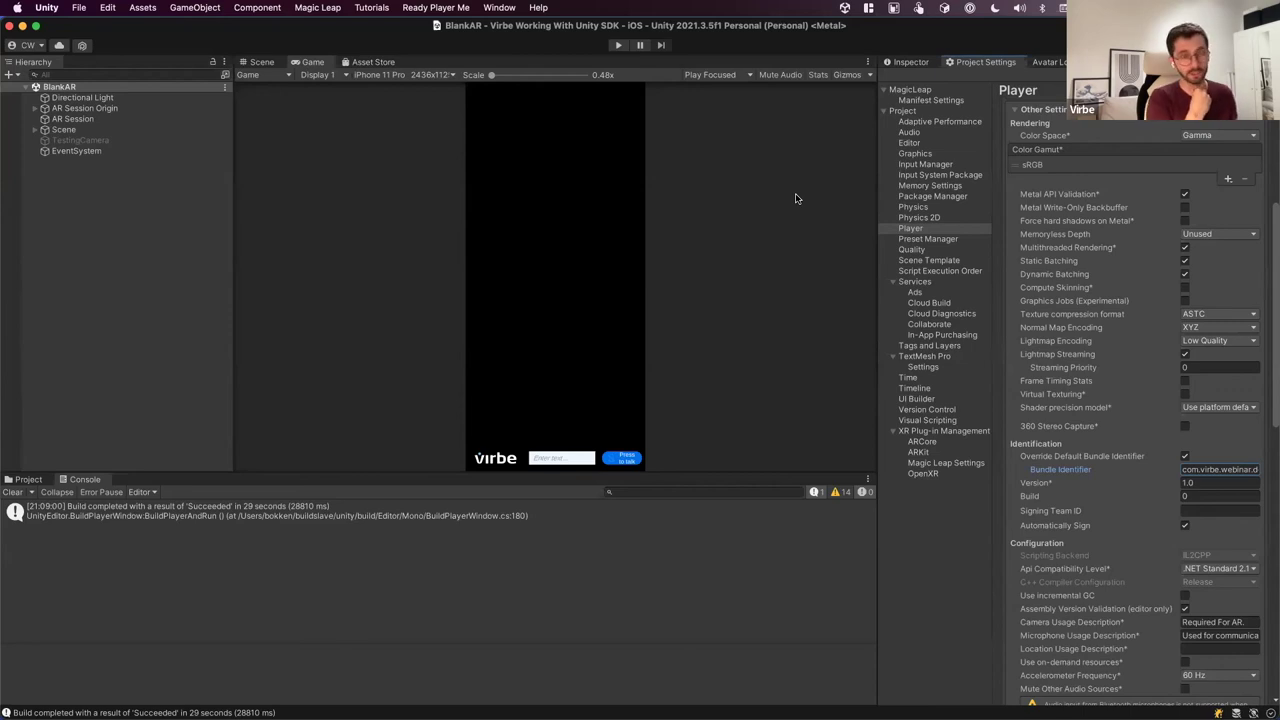
In the BeingsScene project, remove RPMLoaderScene from the hierarchy
key(super+Tab)
key(Tab)
key(Tab)
key(super+Tab)
key(Tab)
key(Tab)
key(Tab)
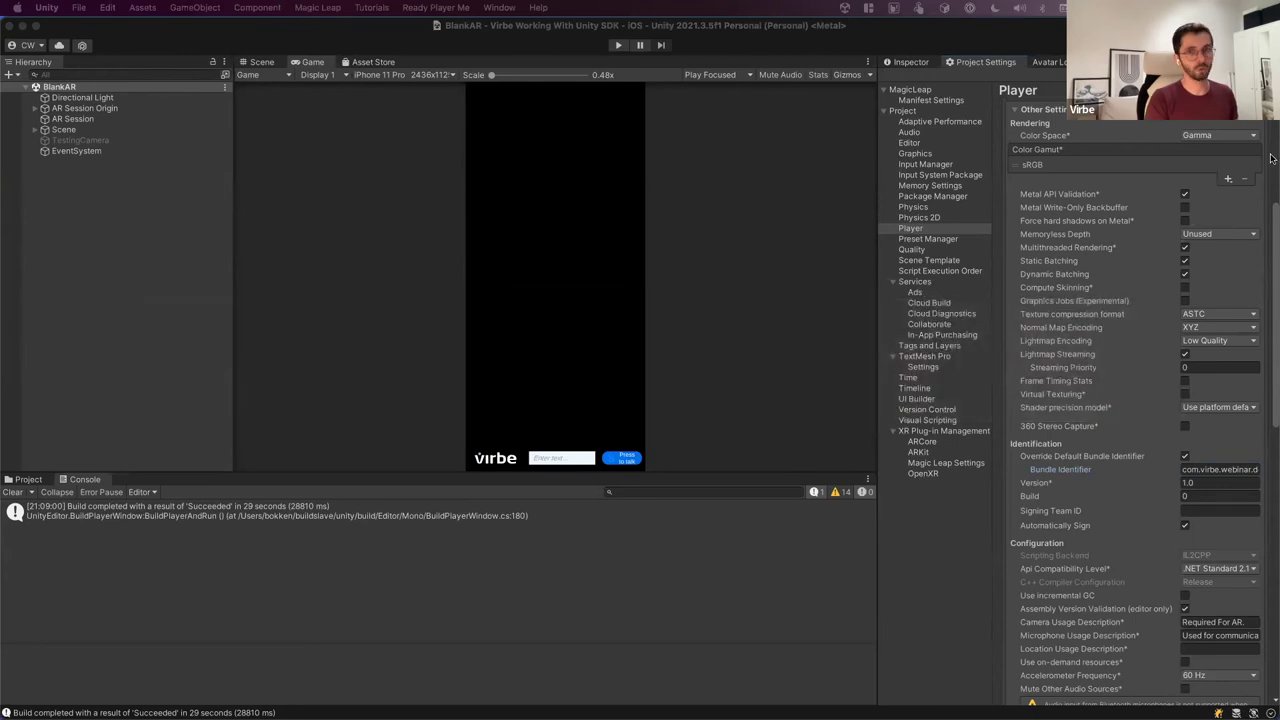
key(super+Tab)
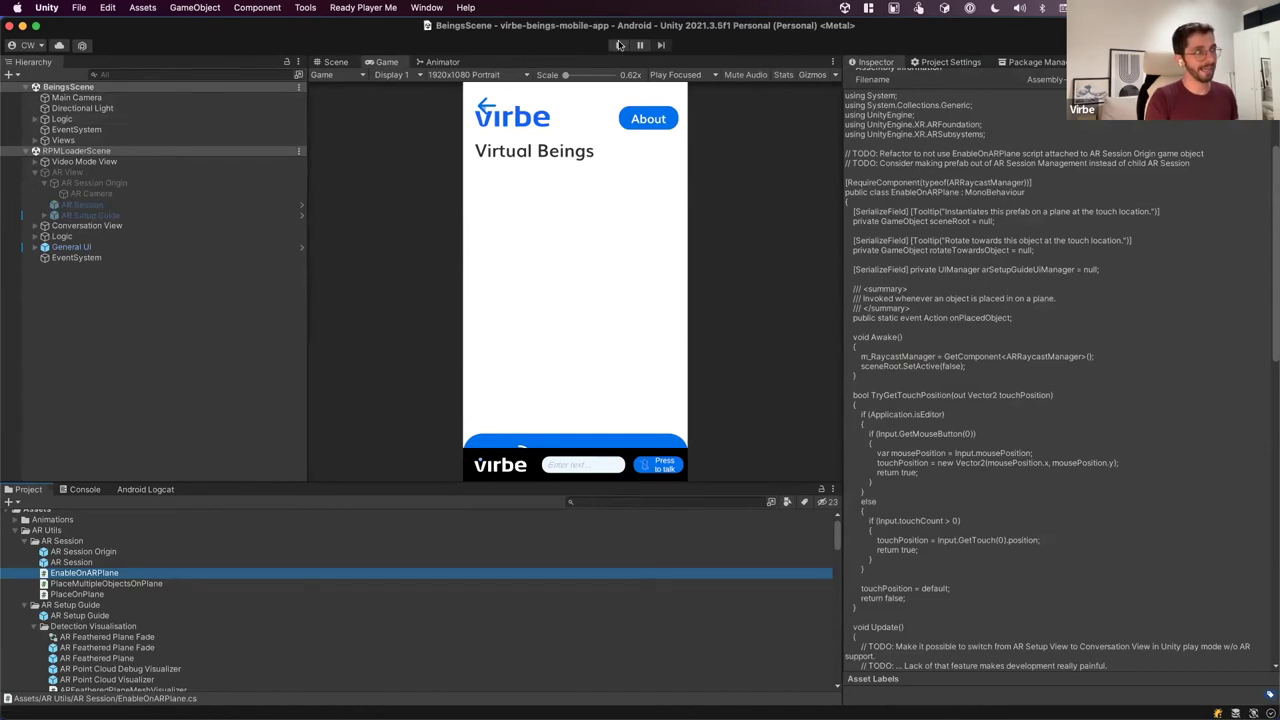
right_click(54, 151)
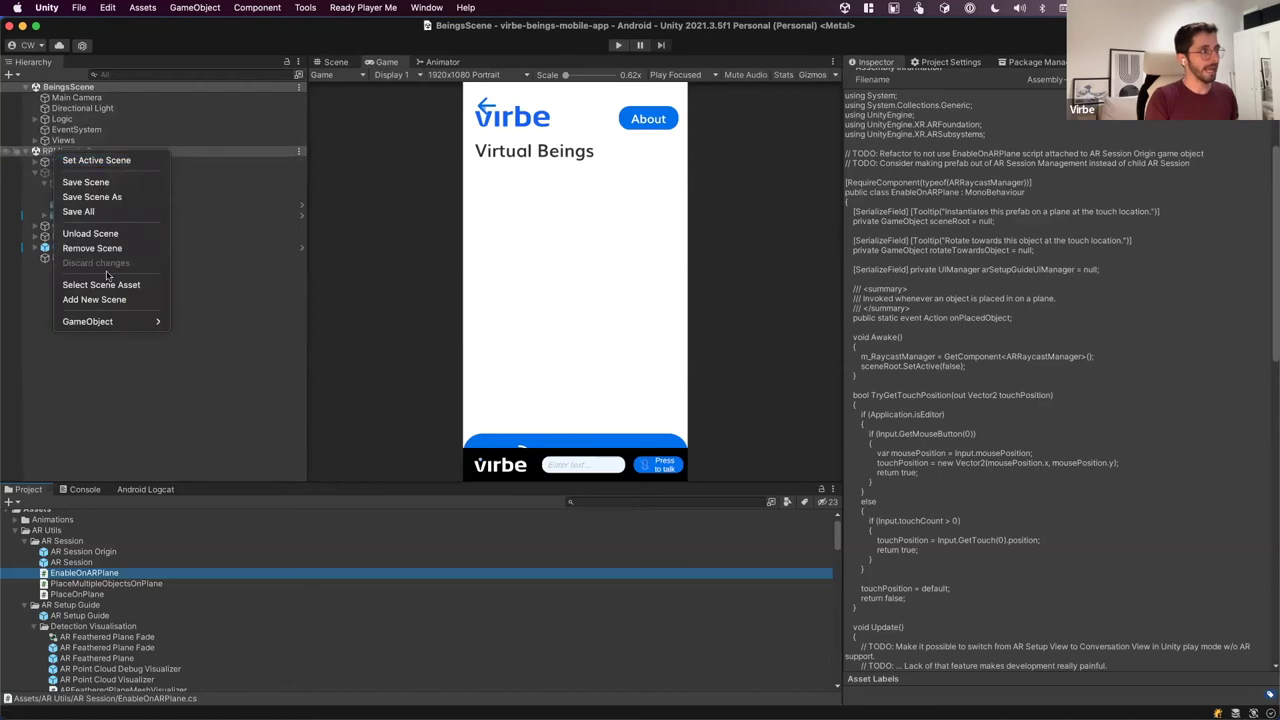
click(105, 248)
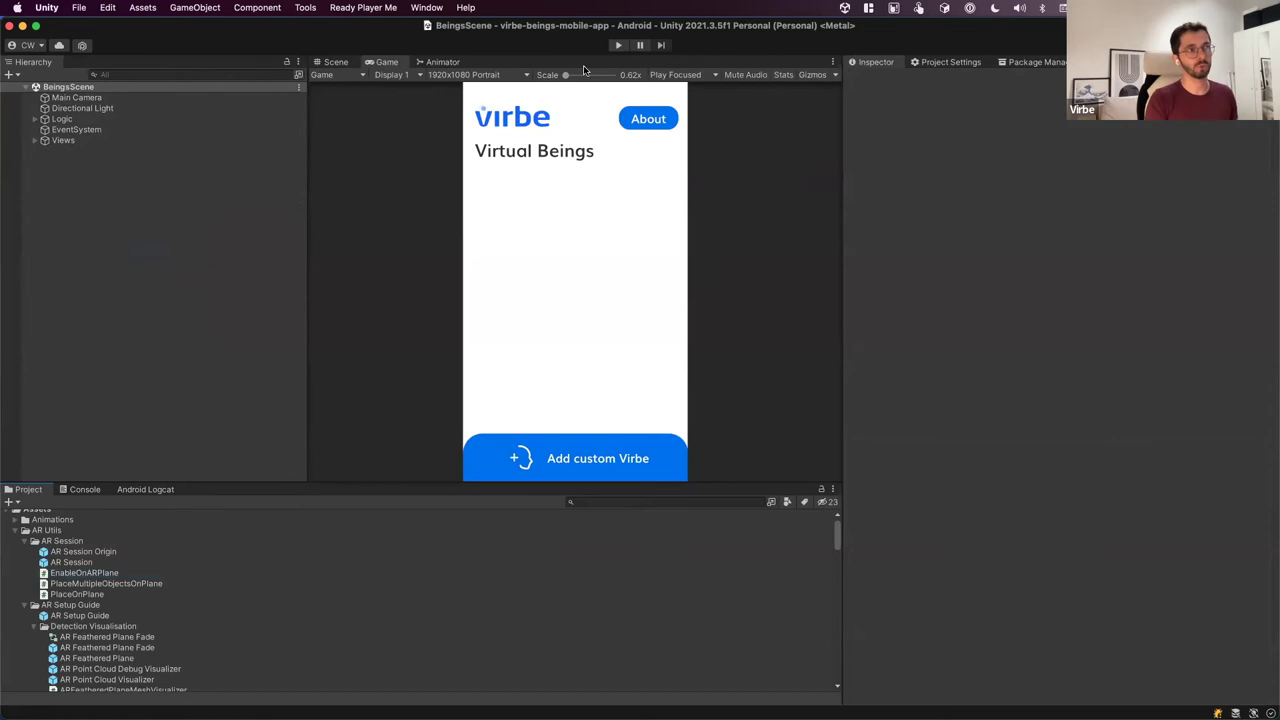
Run the beings app to the Add custom Virbe screen, then show Chrome's Being Configuration page
click(616, 46)
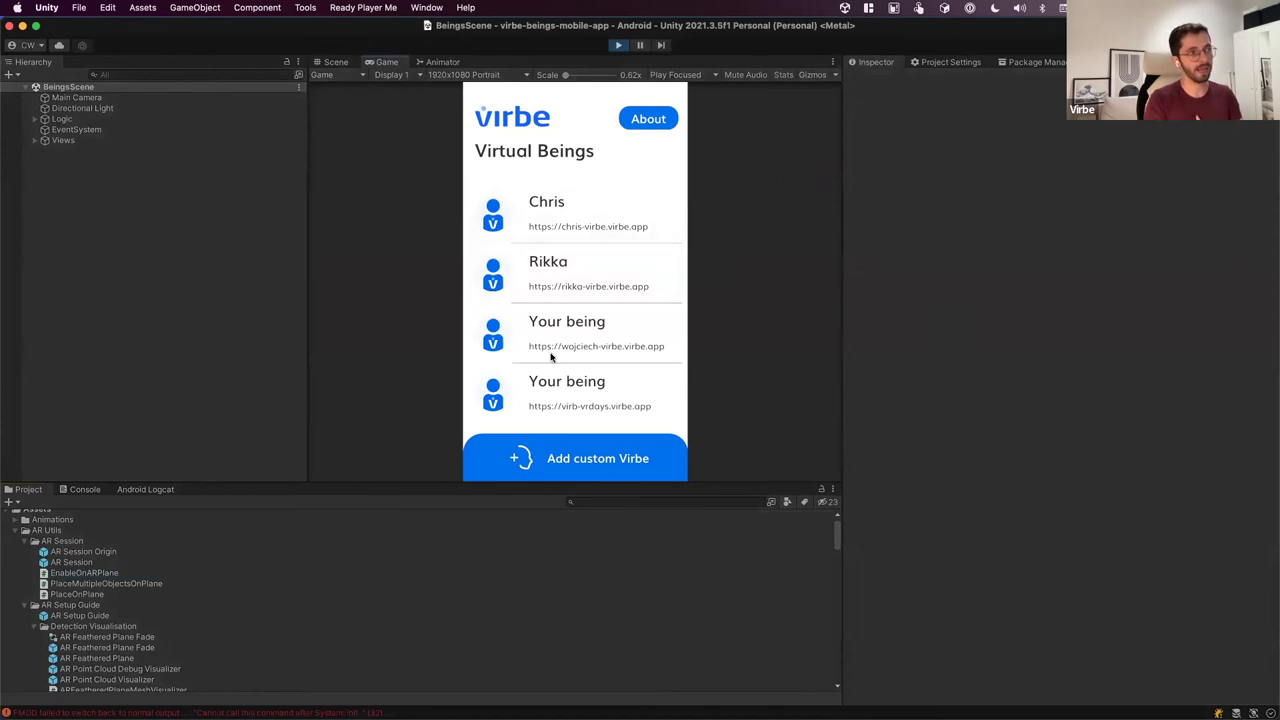
click(593, 445)
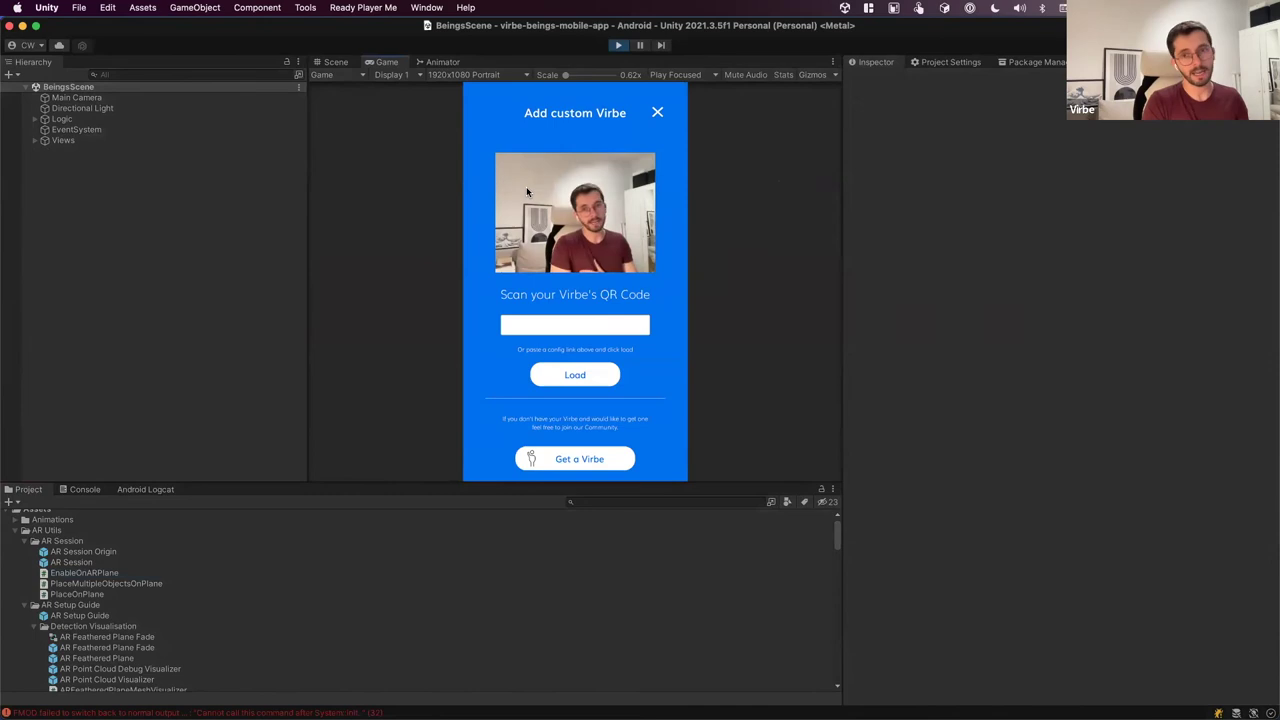
key(super+Tab)
key(super+Tab)
key(super+Tab)
key(super+Tab)
key(super+Tab)
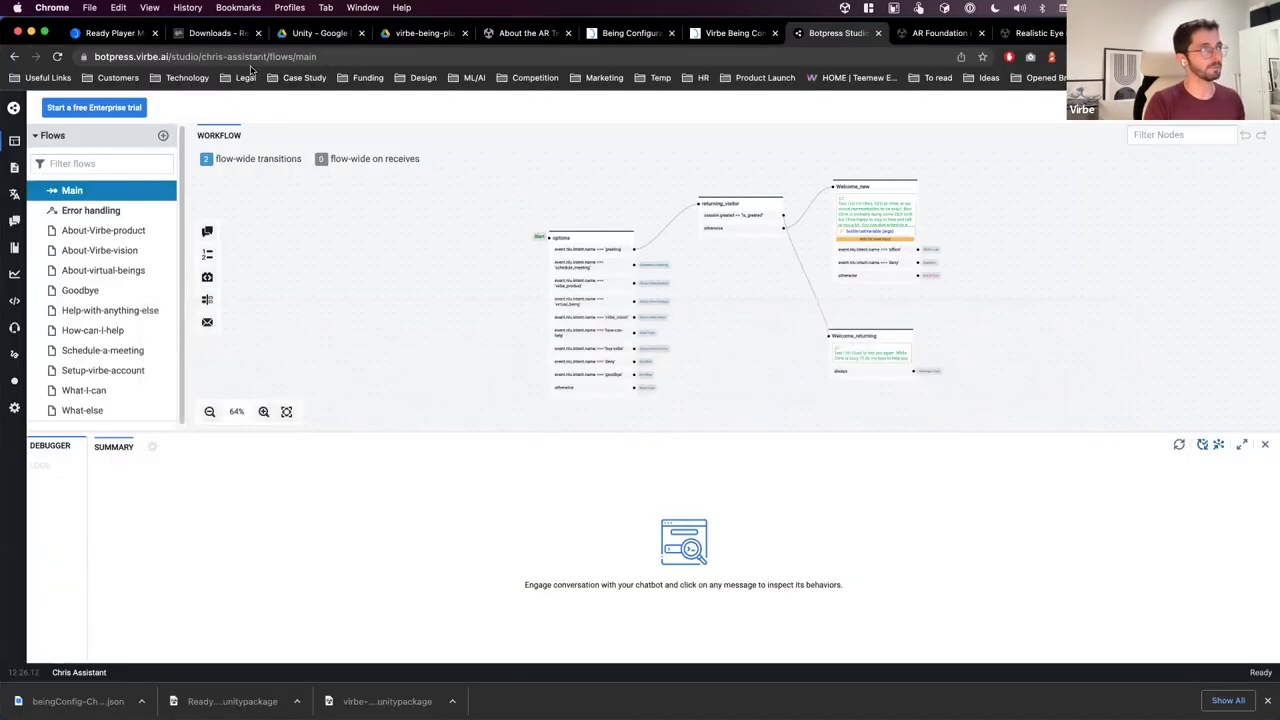
click(630, 33)
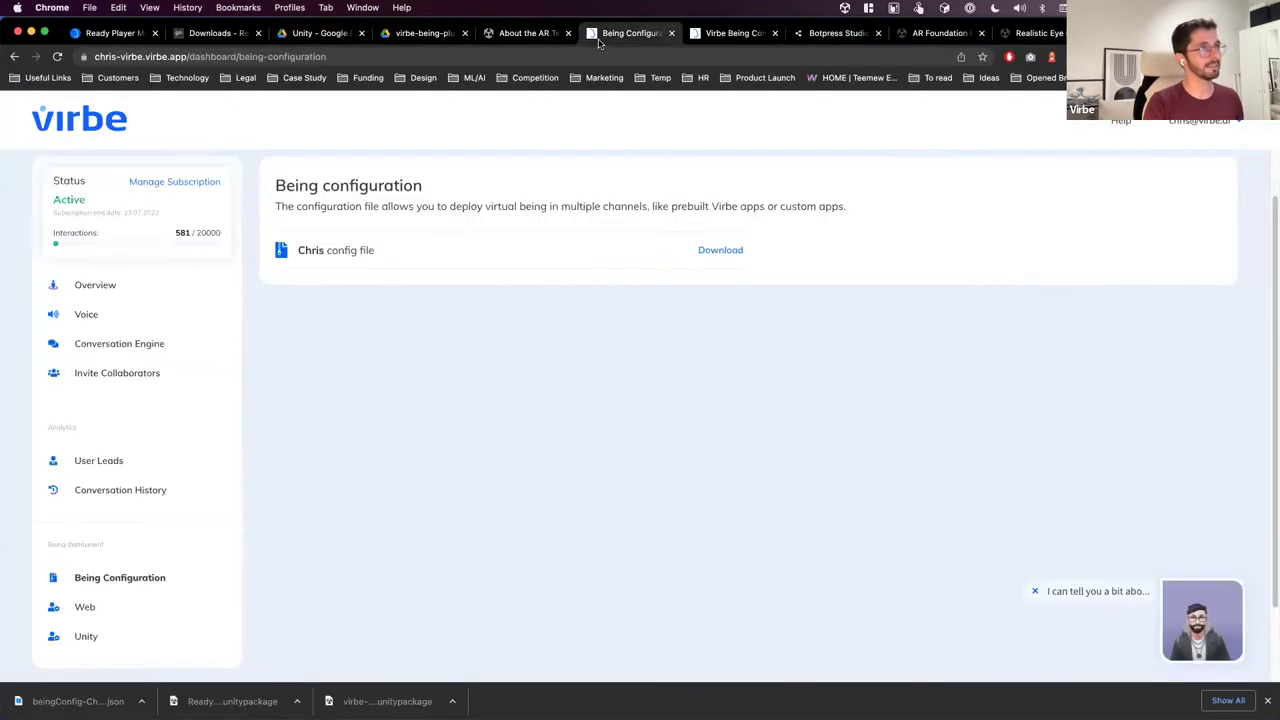
Display the presenter being's Being Configuration page with its QR code, then return to Unity
key(ctrl+Tab)
scroll(145, 555, down, 2)
click(140, 566)
click(162, 531)
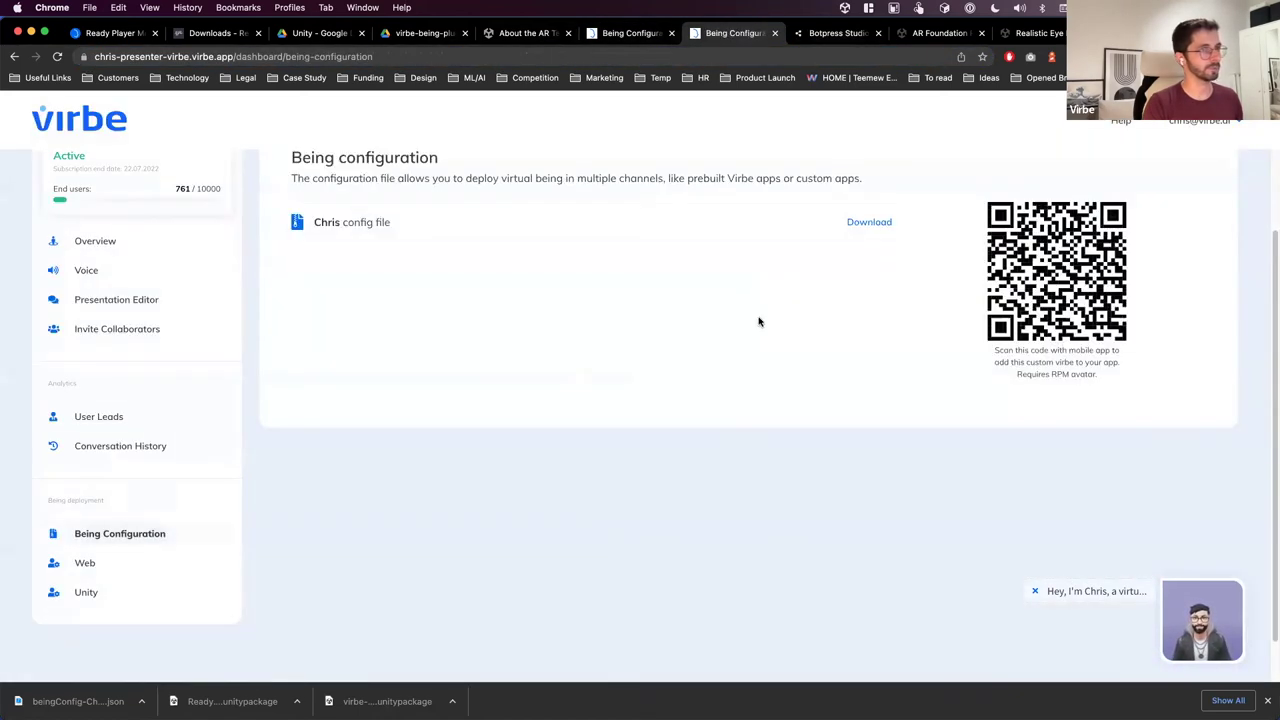
scroll(600, 215, up, 2)
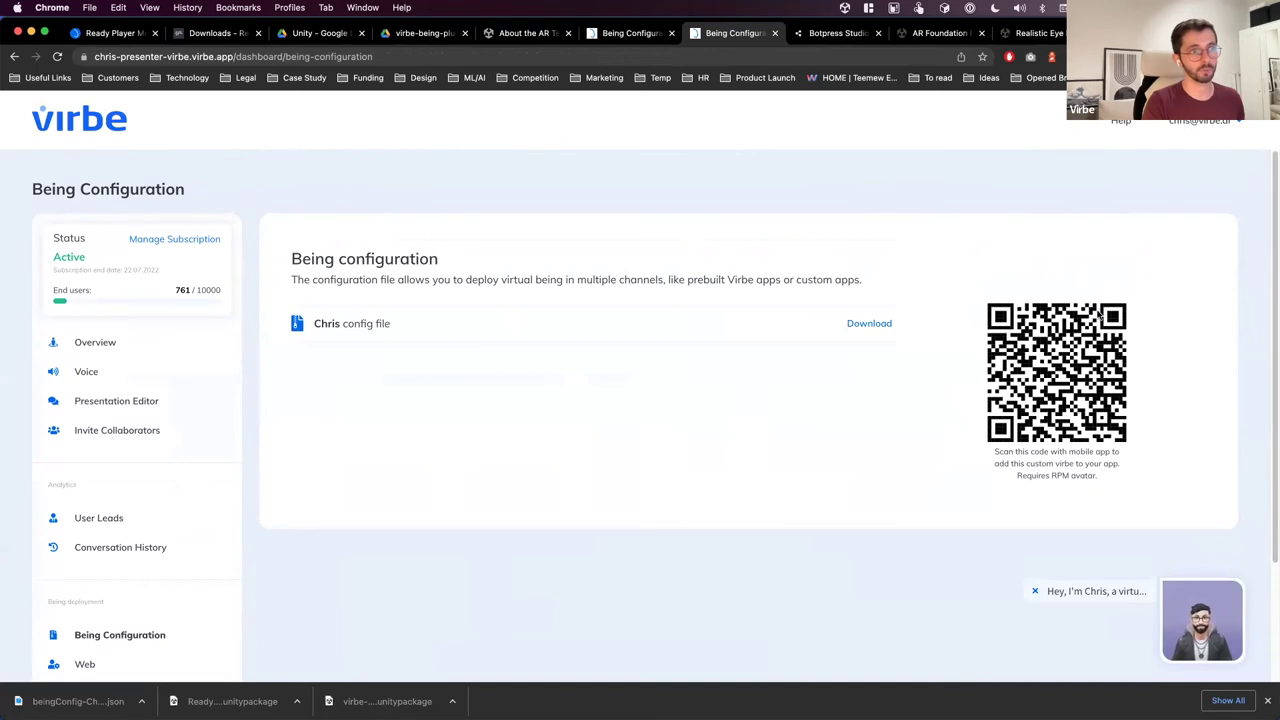
key(super+Tab)
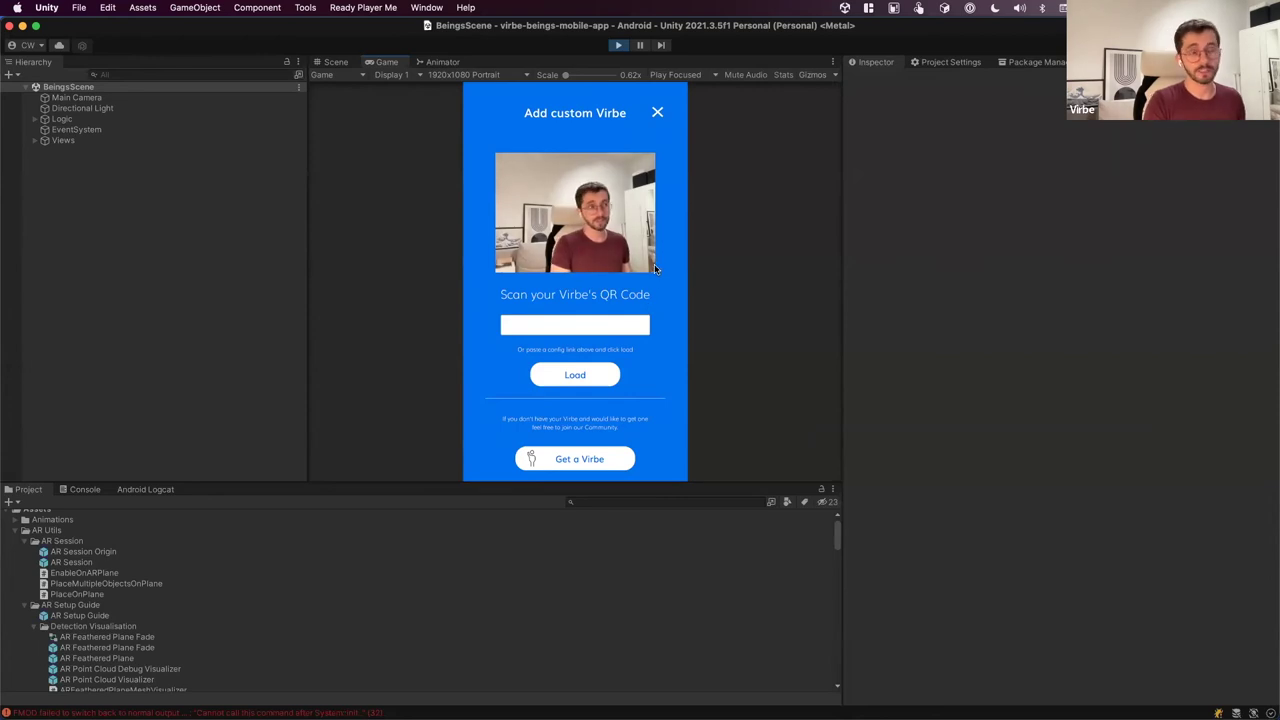
Close the Add custom Virbe panel, try the last Your being entry, and return to the list
click(657, 112)
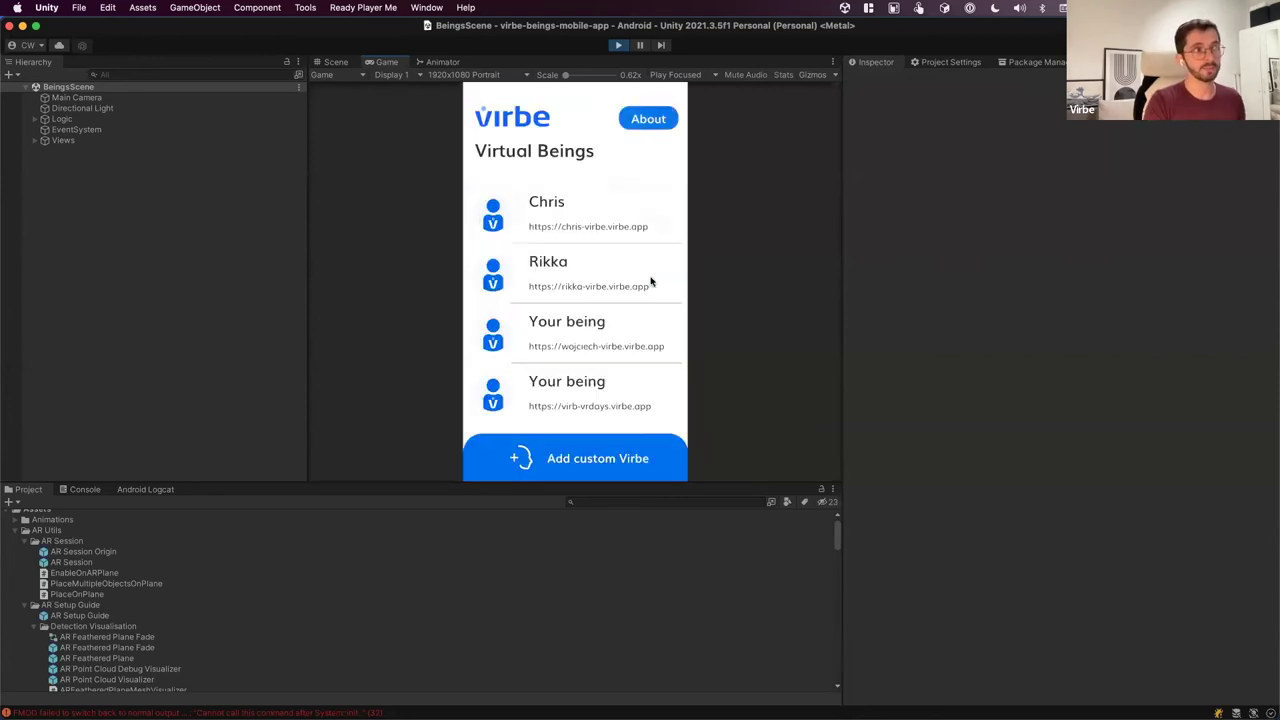
scroll(591, 323, down, 1)
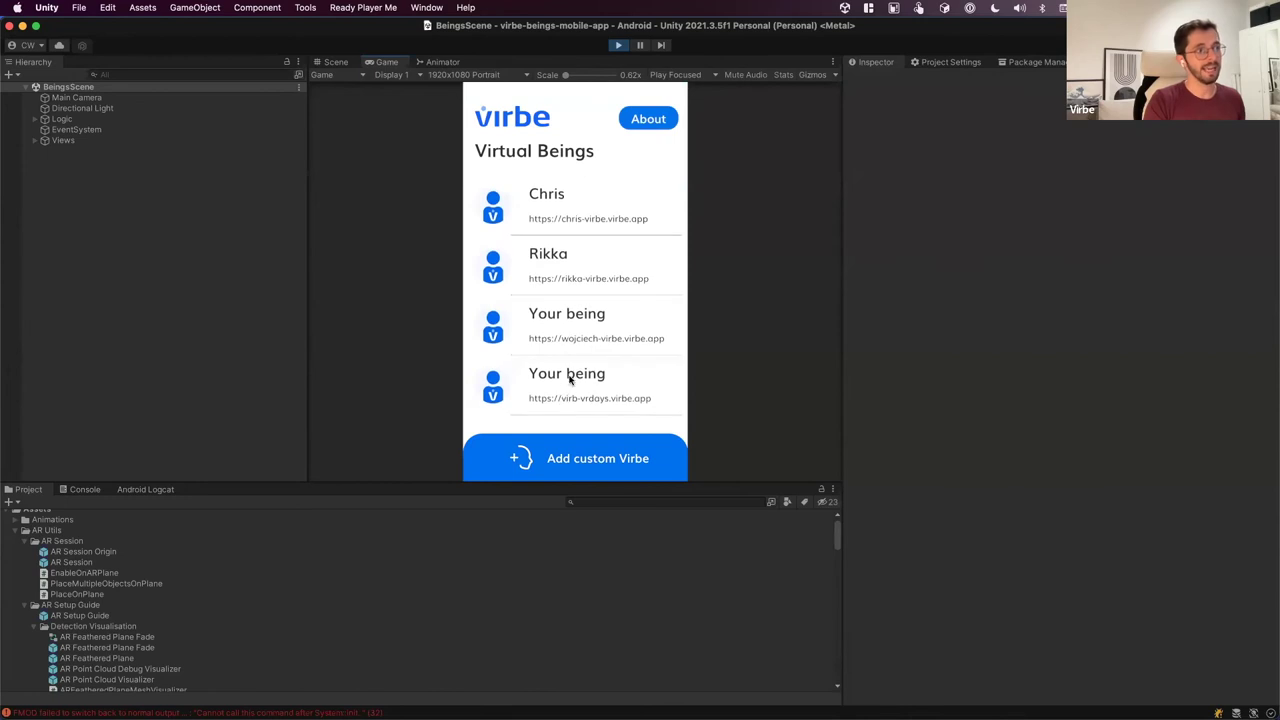
click(582, 328)
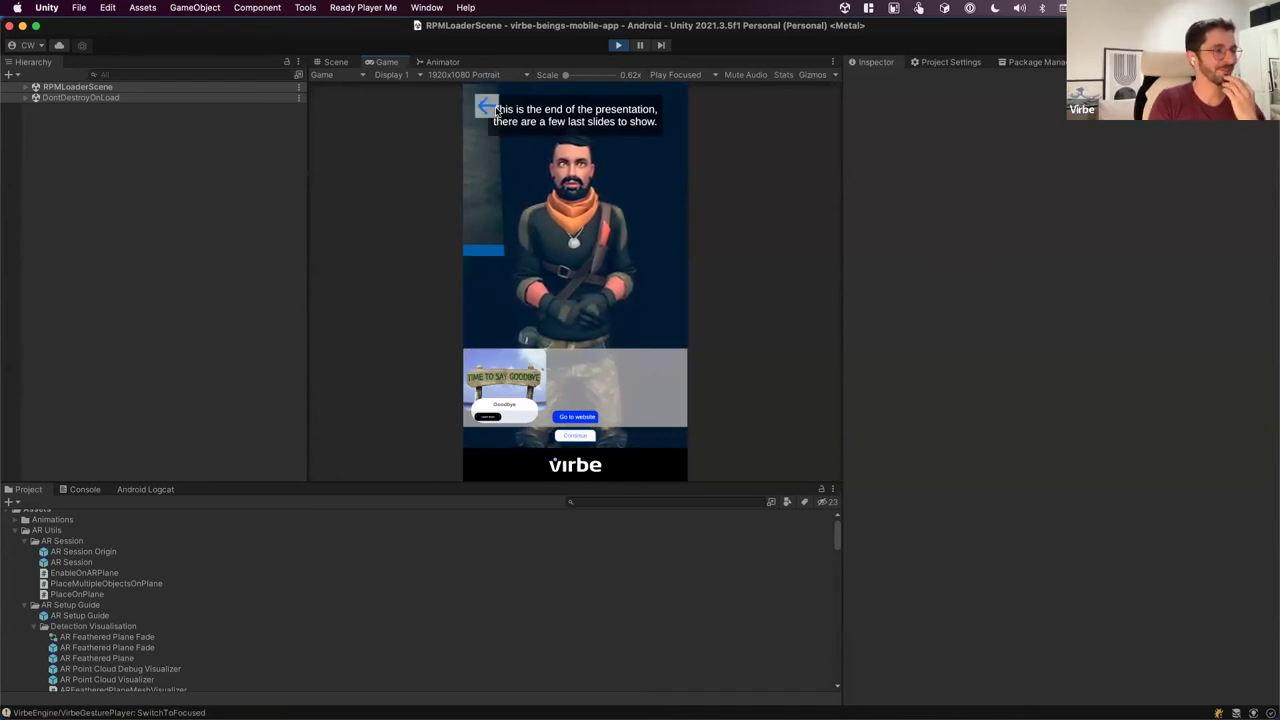
click(487, 107)
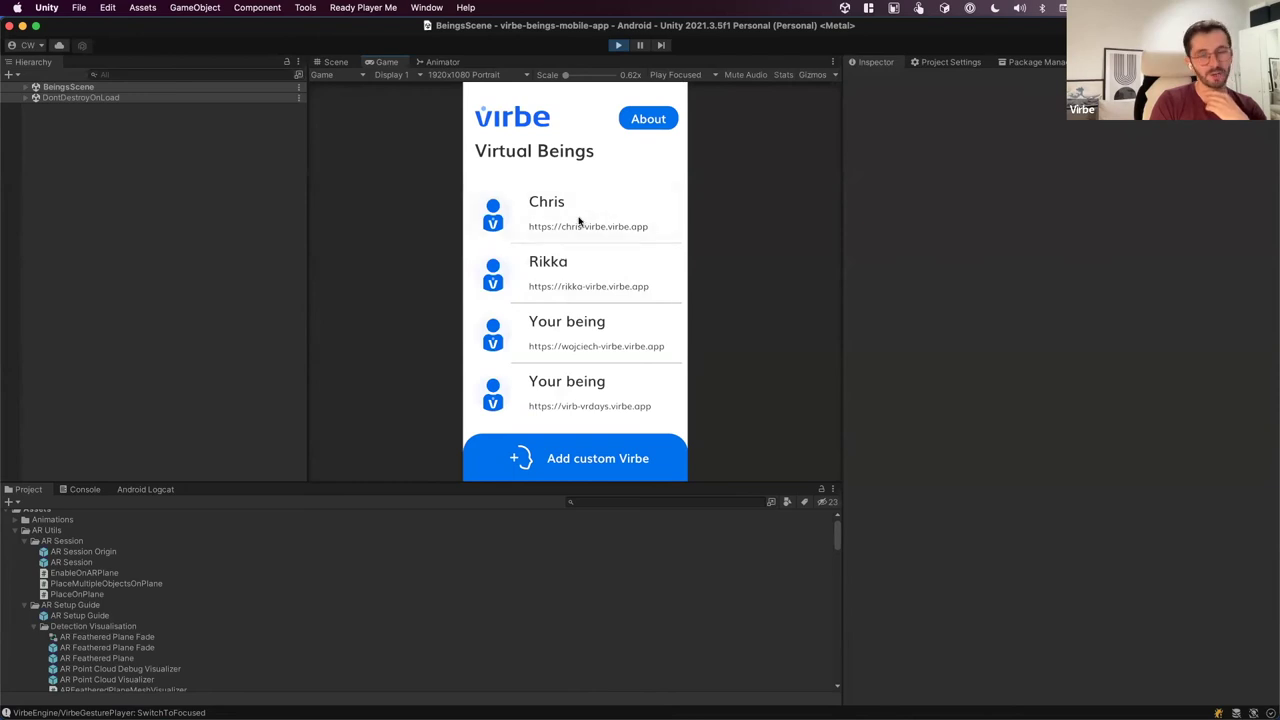
Stop play mode and switch to the Virbe dashboard in Chrome
scroll(585, 260, down, 1)
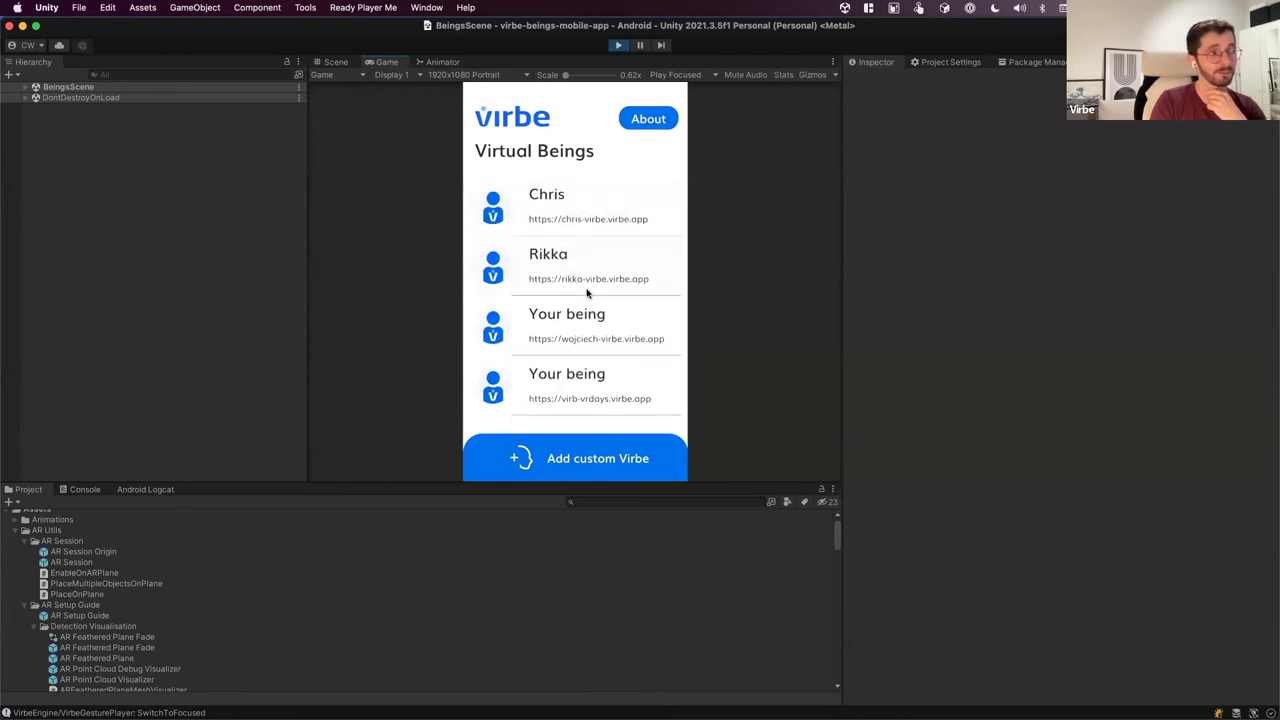
scroll(555, 272, up, 3)
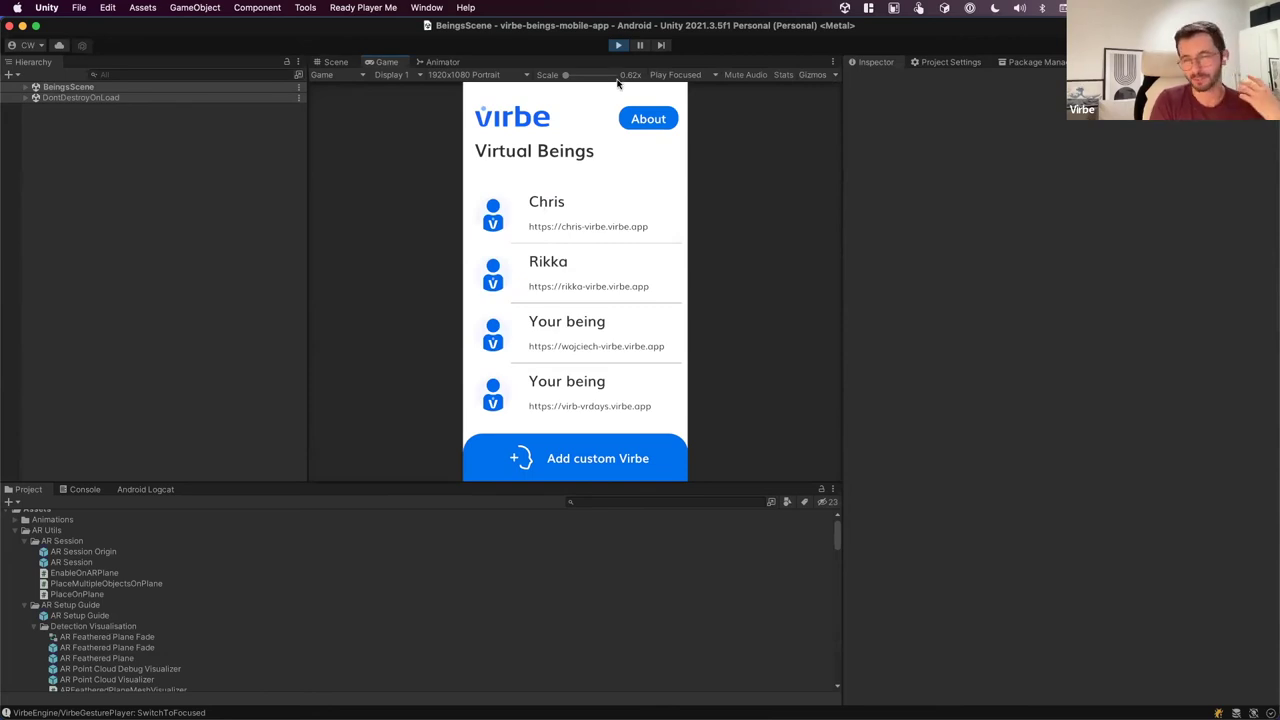
click(617, 44)
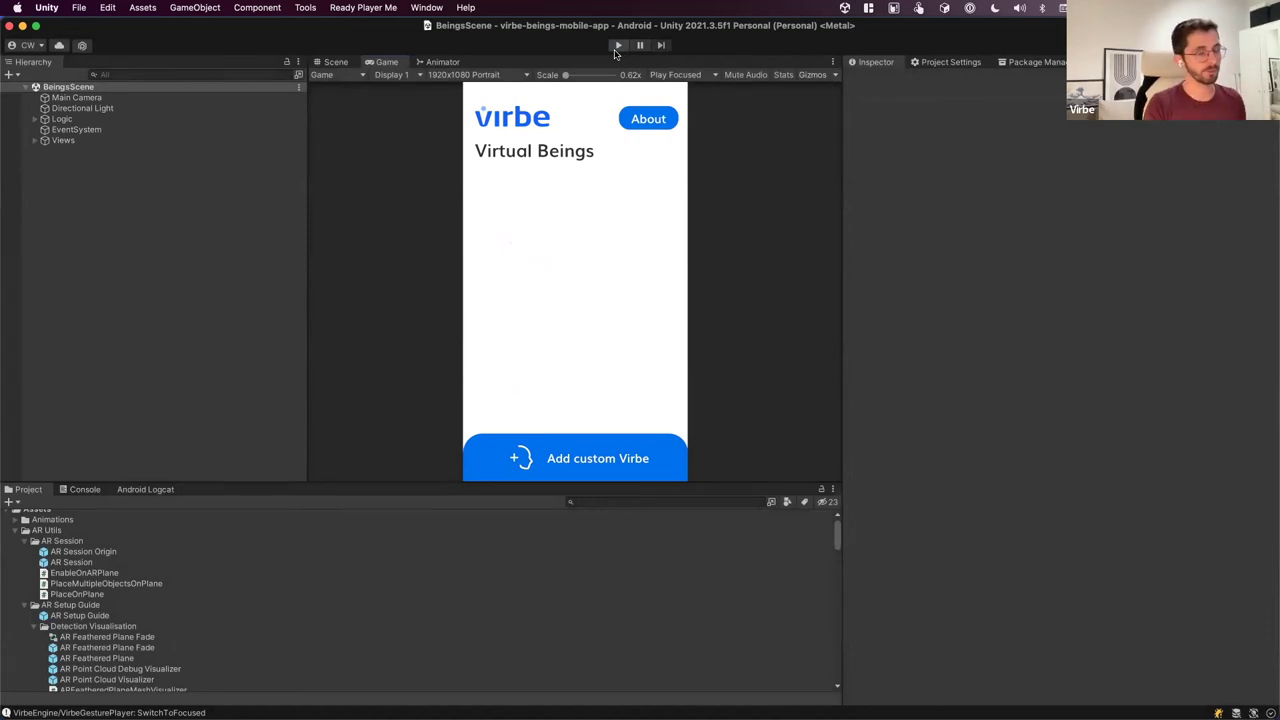
key(super+Tab)
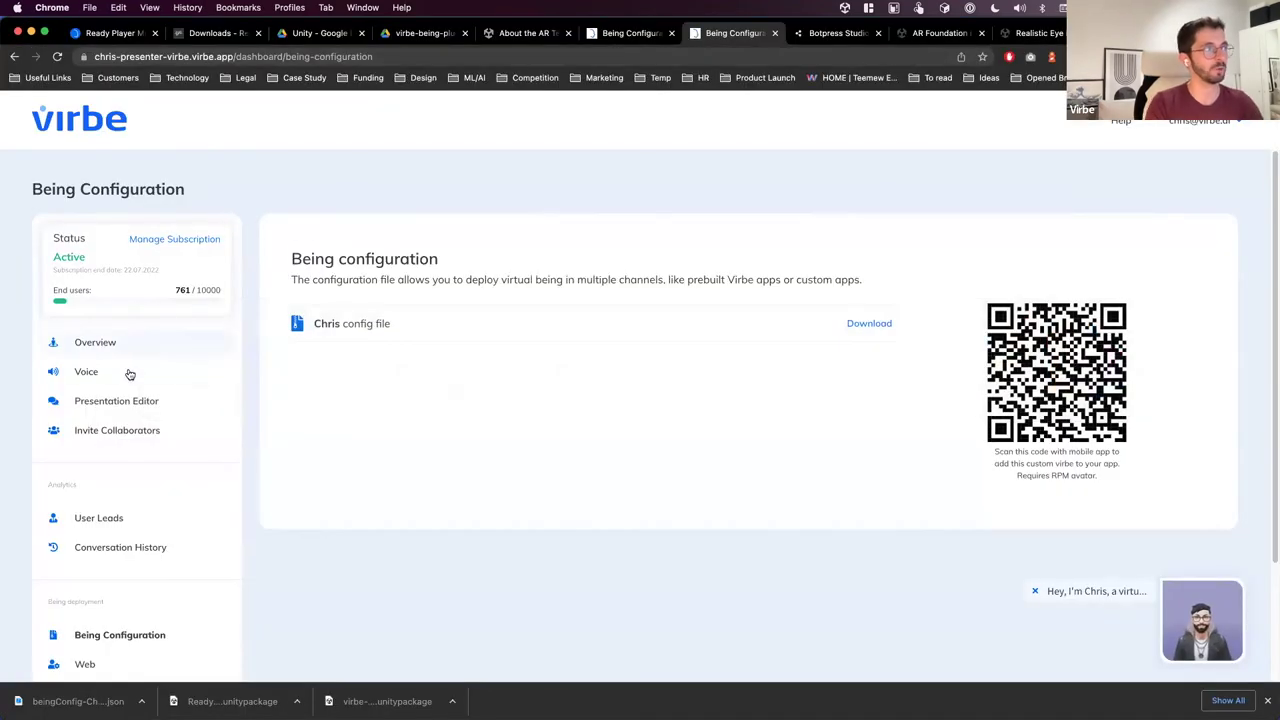
Open the being's voice configuration and save its speech-to-text language as en-US
click(127, 372)
click(591, 36)
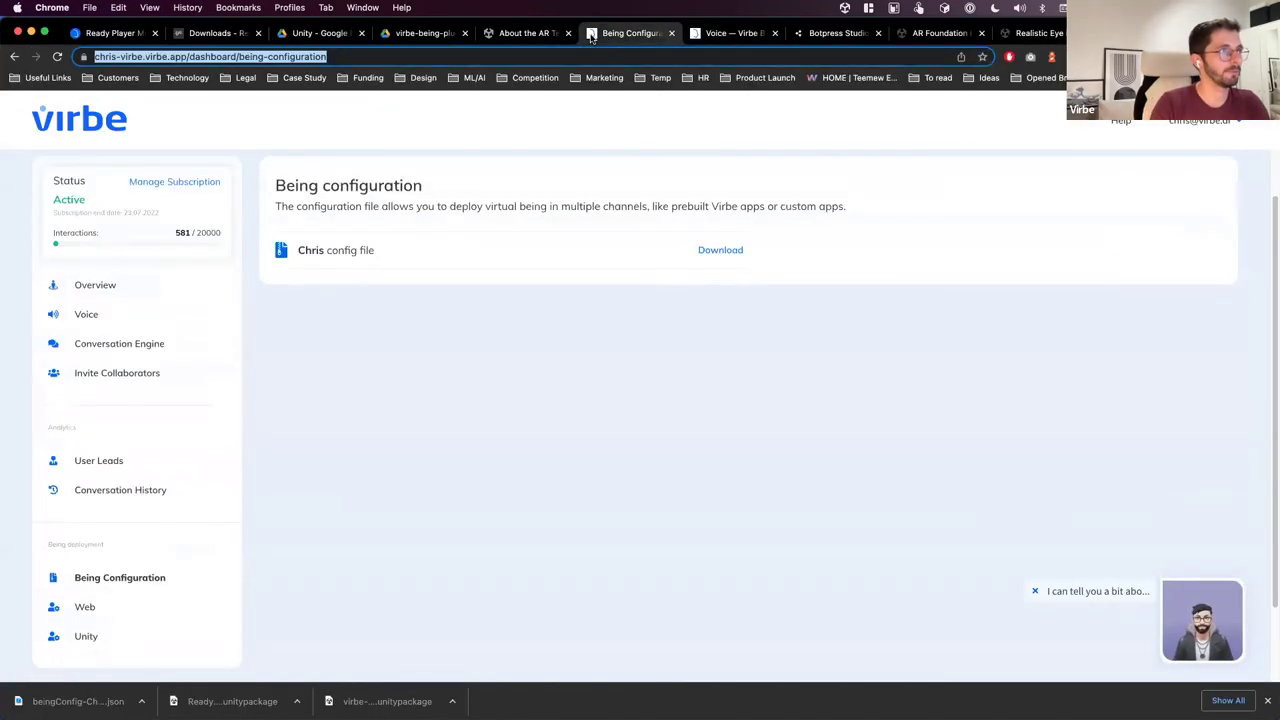
click(149, 327)
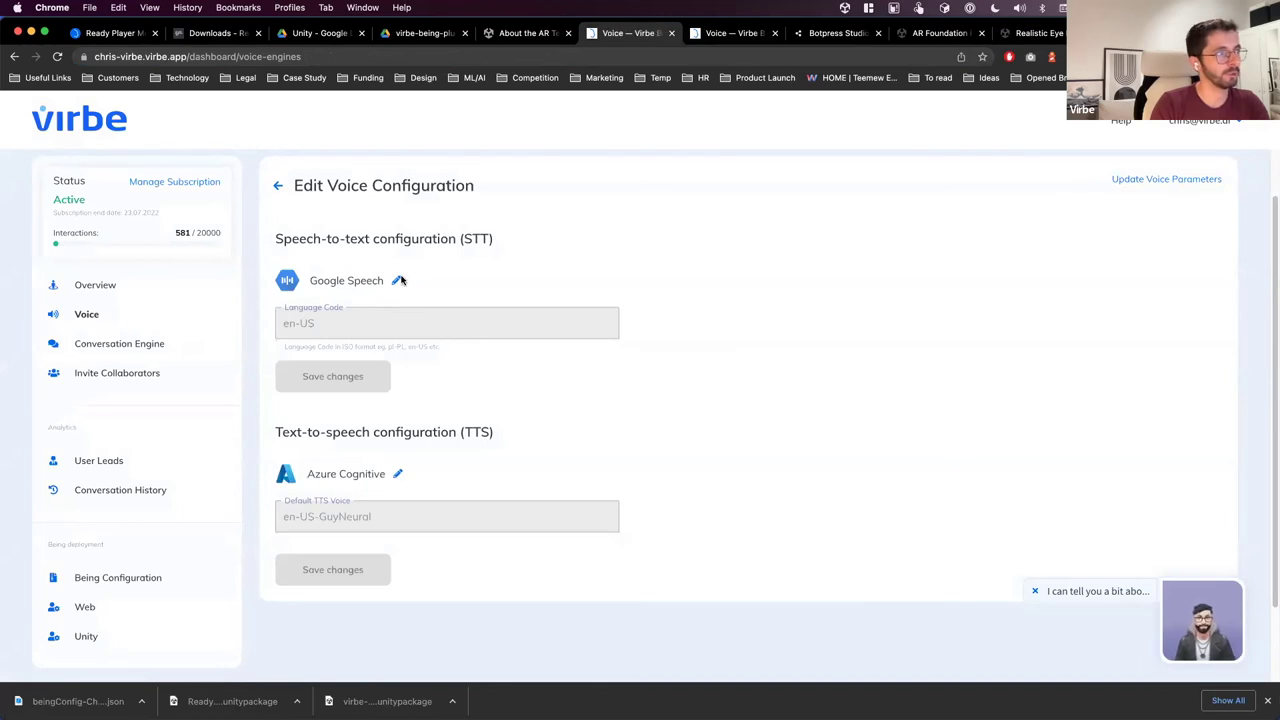
click(398, 281)
click(480, 334)
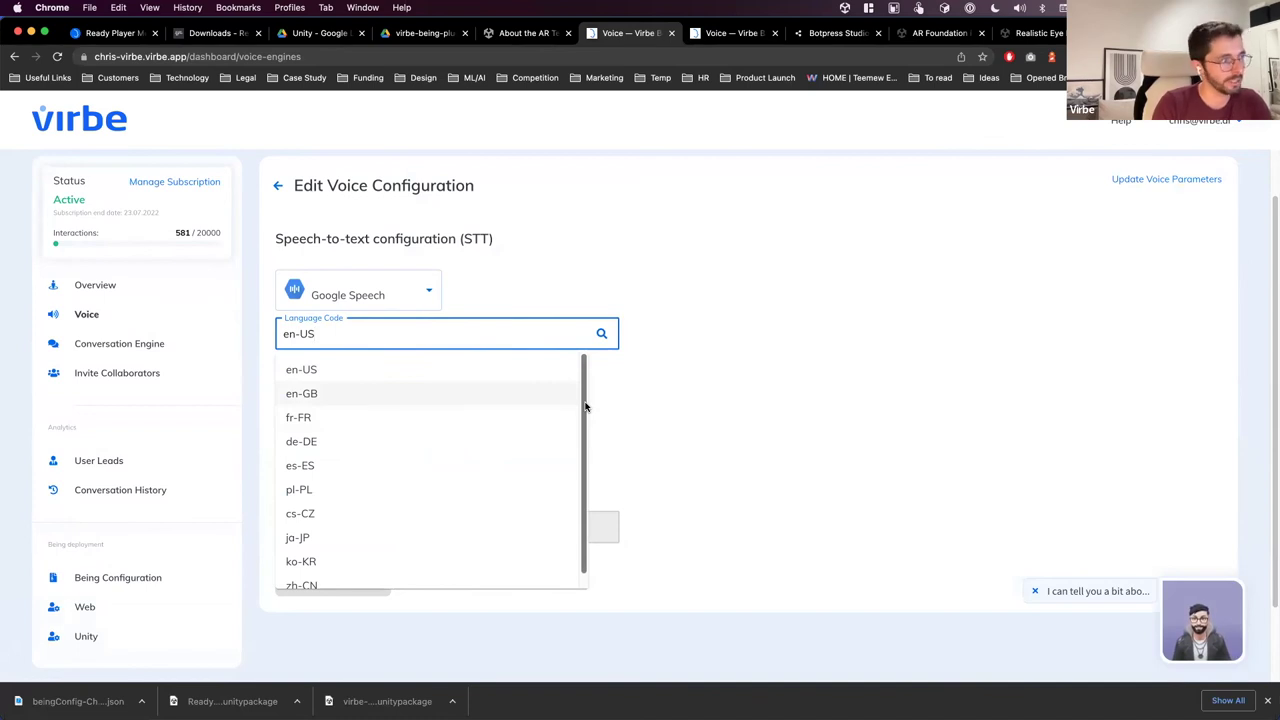
click(652, 318)
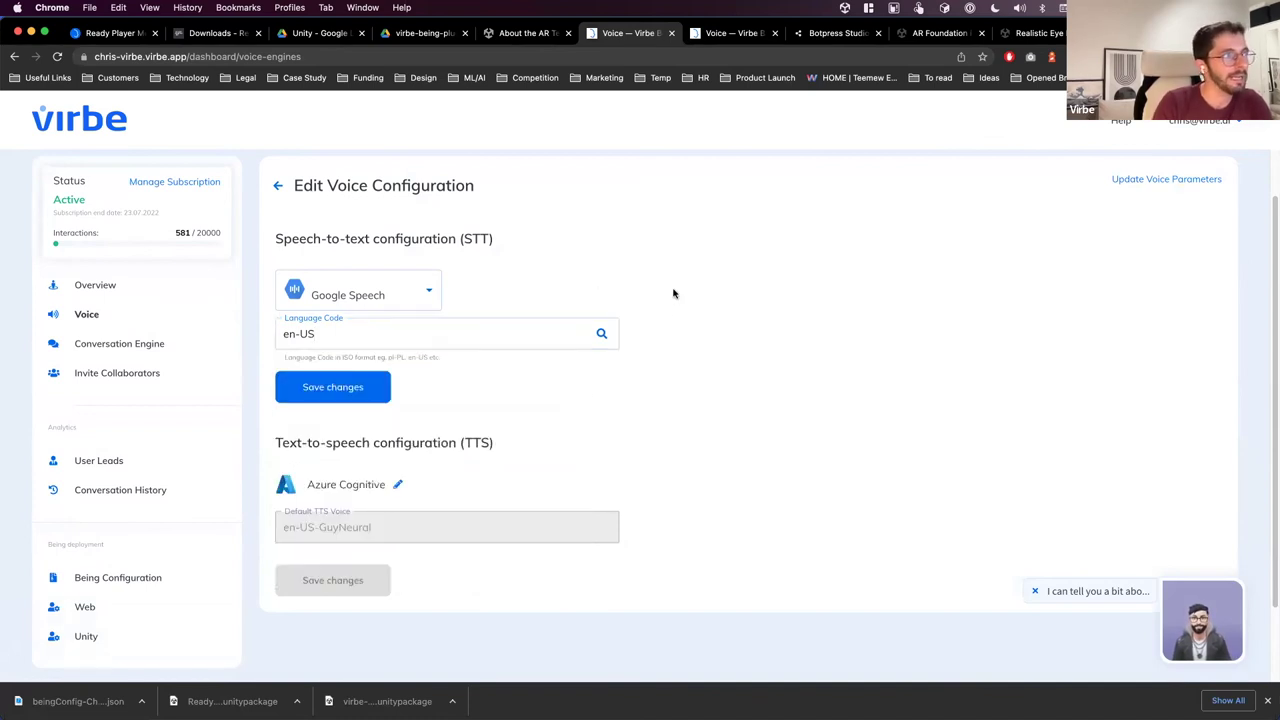
click(423, 322)
click(340, 387)
Set the Azure TTS voice to en-US-AmberNeural and save the text-to-speech settings
click(397, 484)
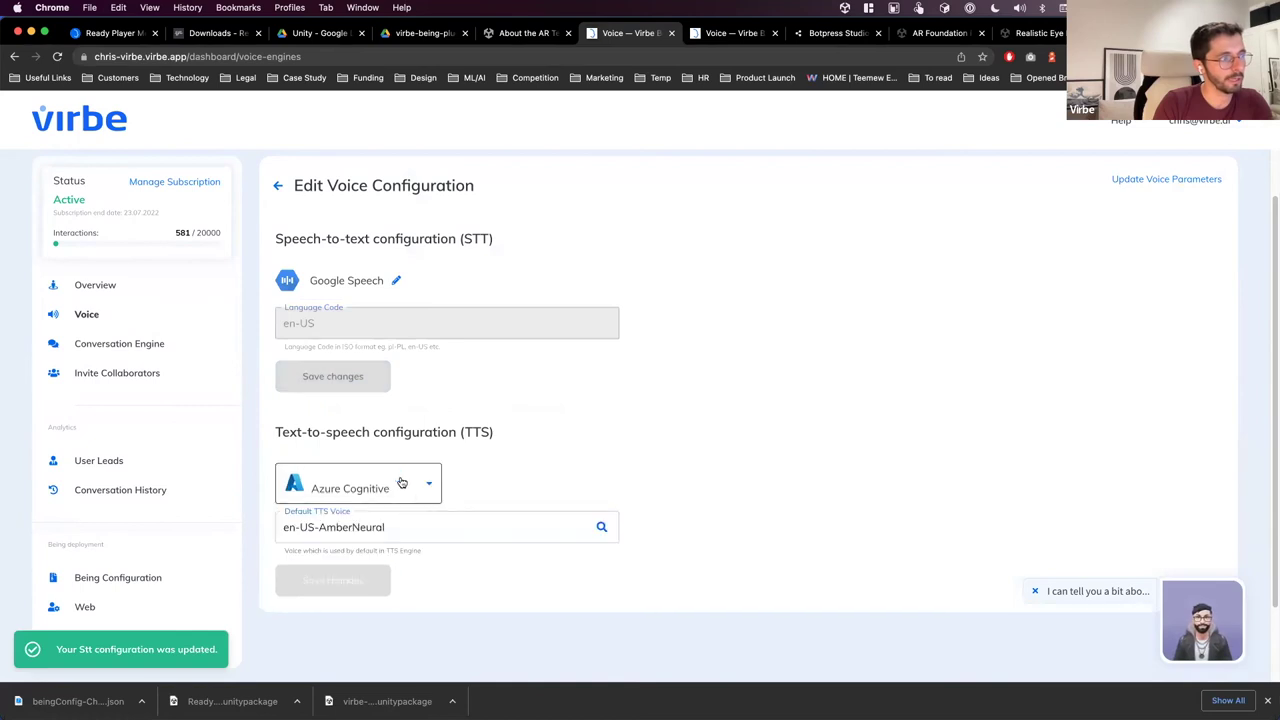
click(497, 522)
scroll(584, 412, down, 1)
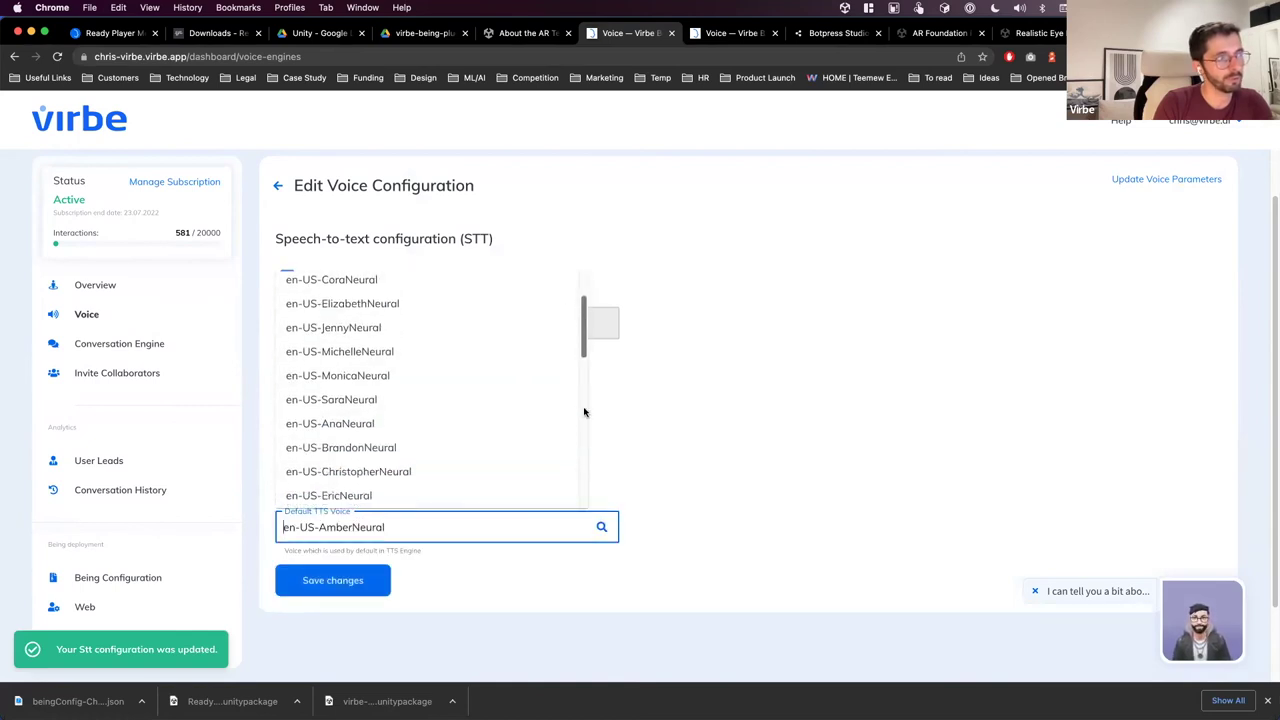
scroll(584, 412, down, 10)
drag(582, 497, 543, 306)
click(733, 348)
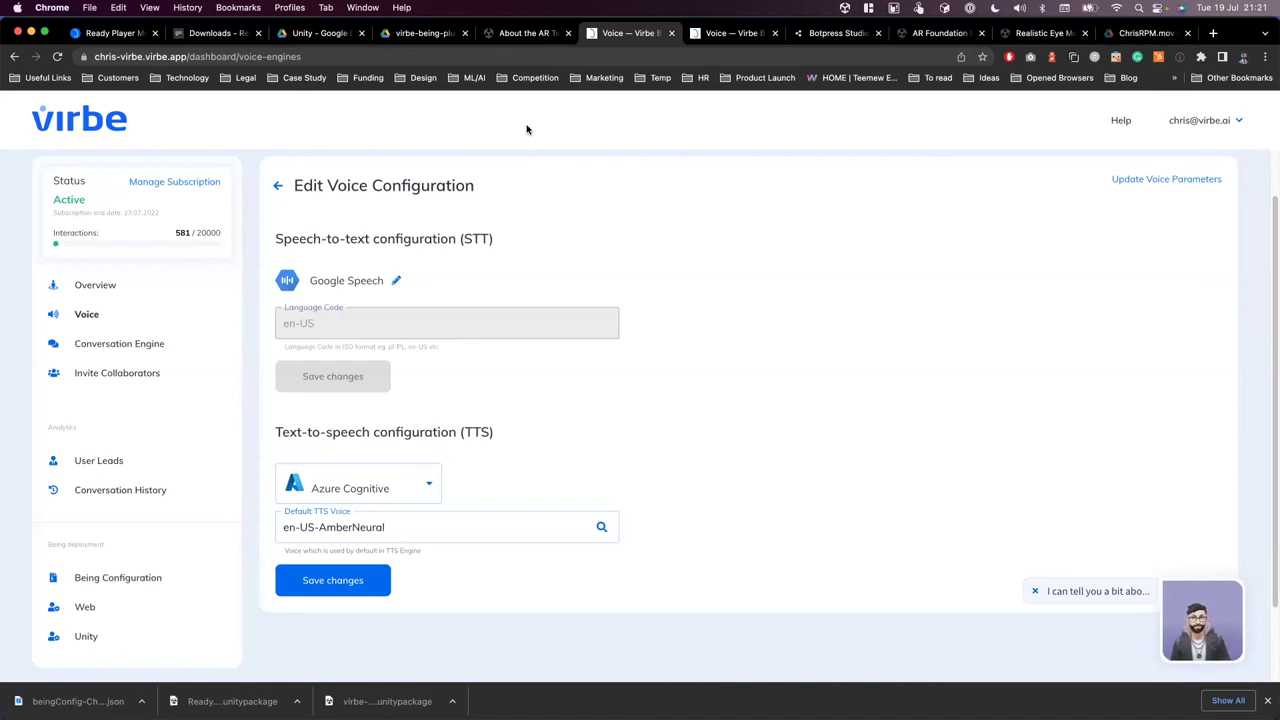
click(365, 580)
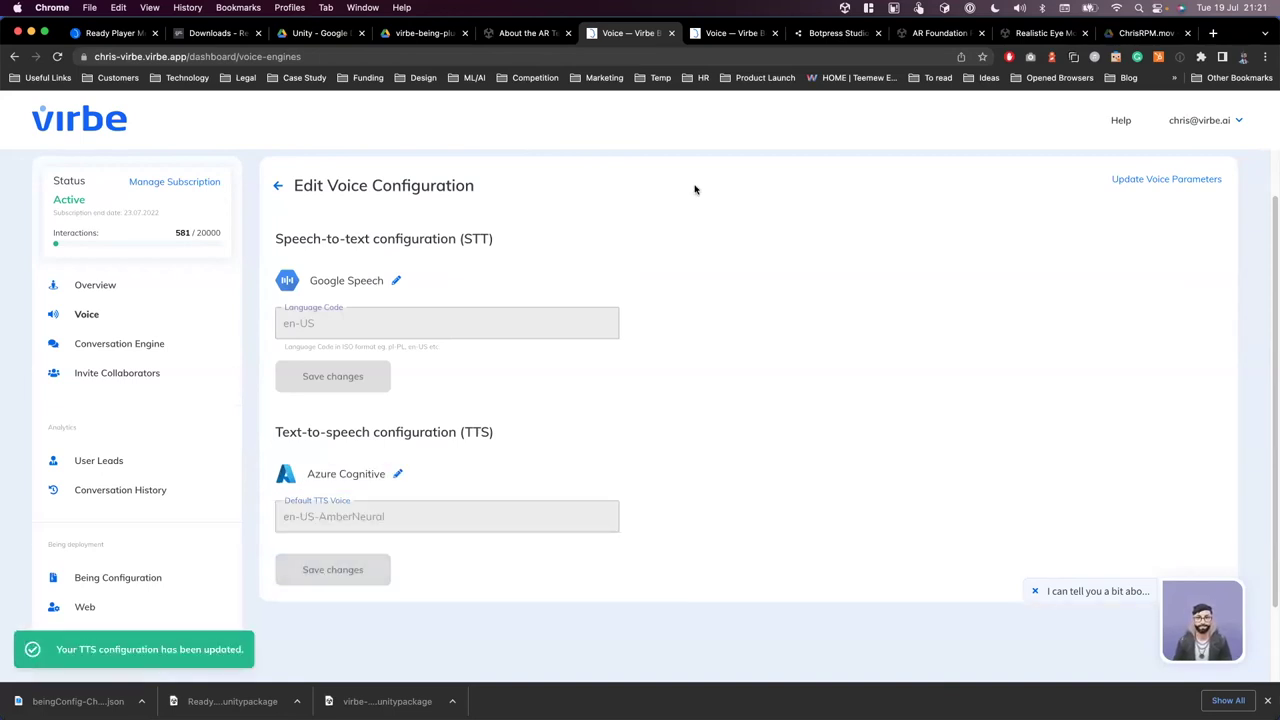
click(714, 35)
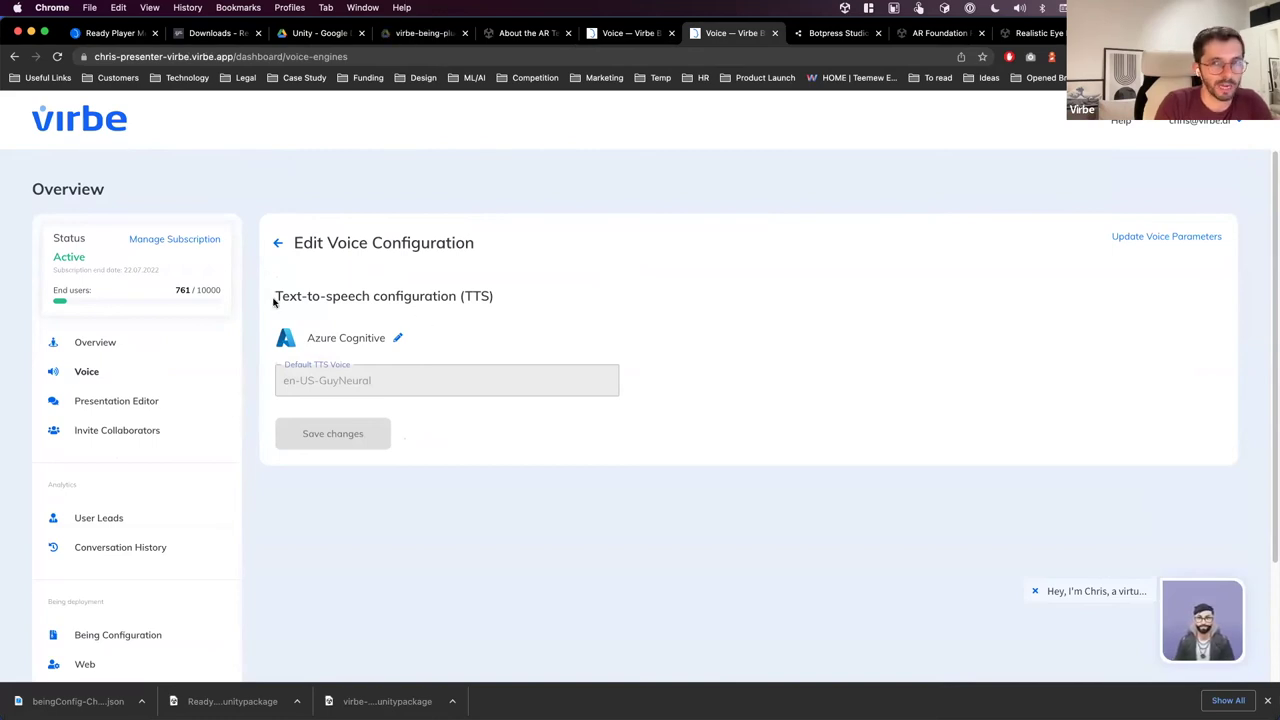
View the chris-presenter's en-US-GuyNeural voice settings, then open its Presentation Editor
click(619, 34)
click(731, 33)
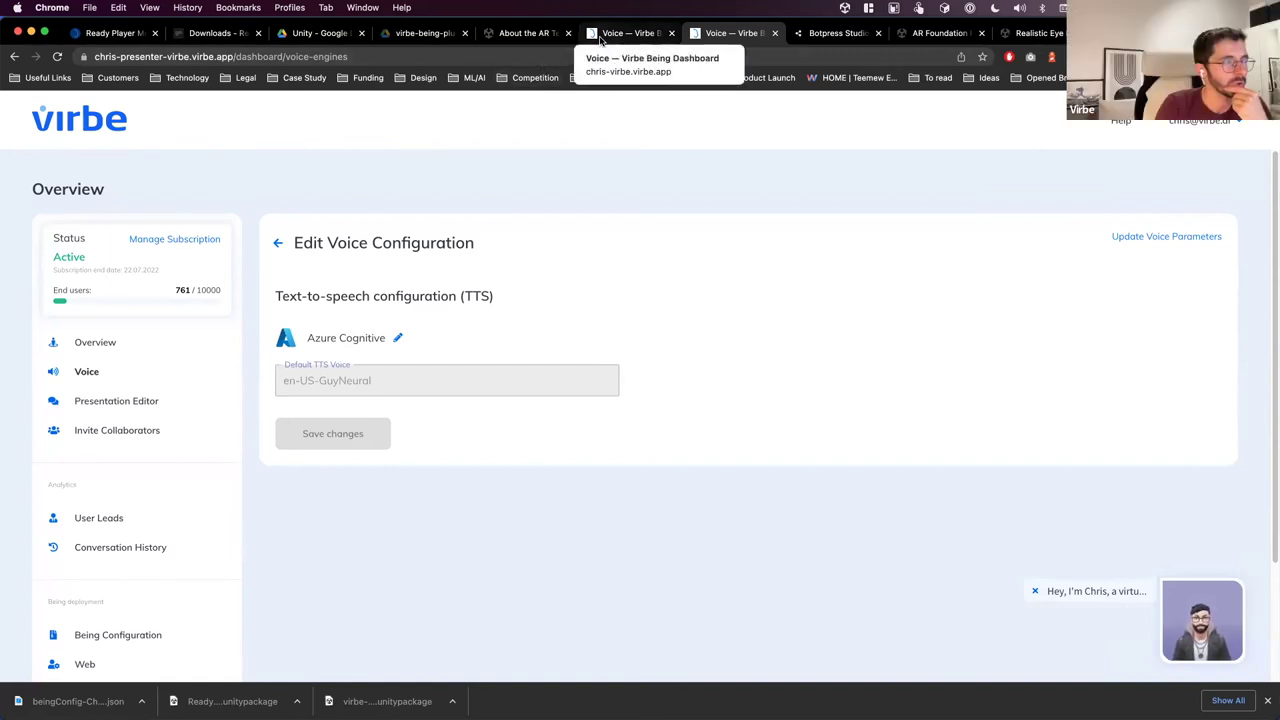
click(148, 404)
Compare the presenter's Germany and Pitch Deck scripts in the Presentation Editor
scroll(151, 397, down, 3)
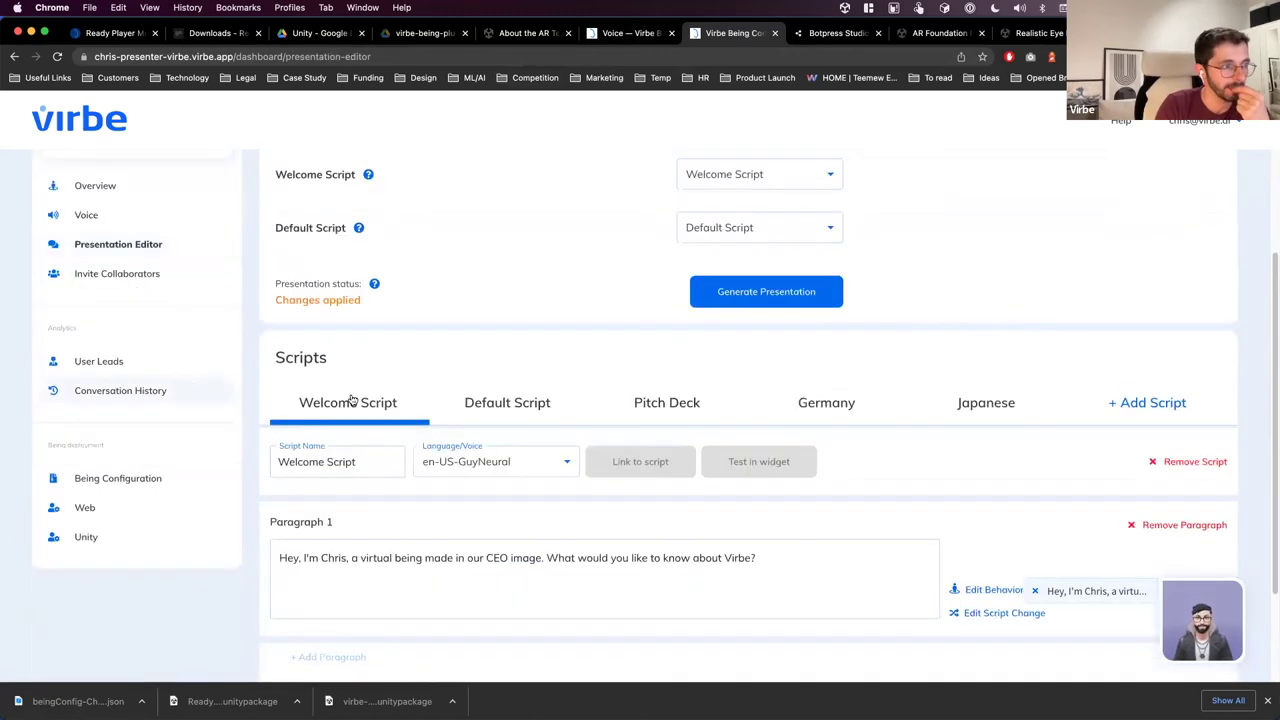
click(848, 396)
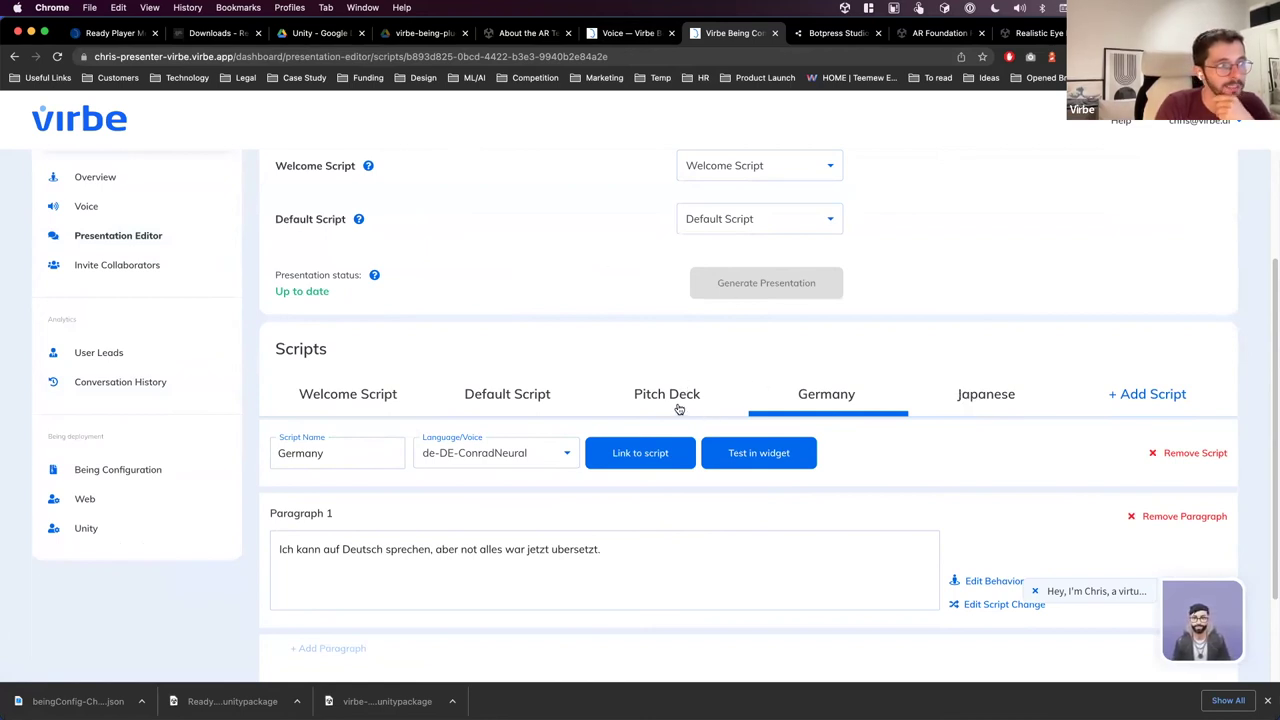
click(631, 397)
scroll(630, 390, down, 2)
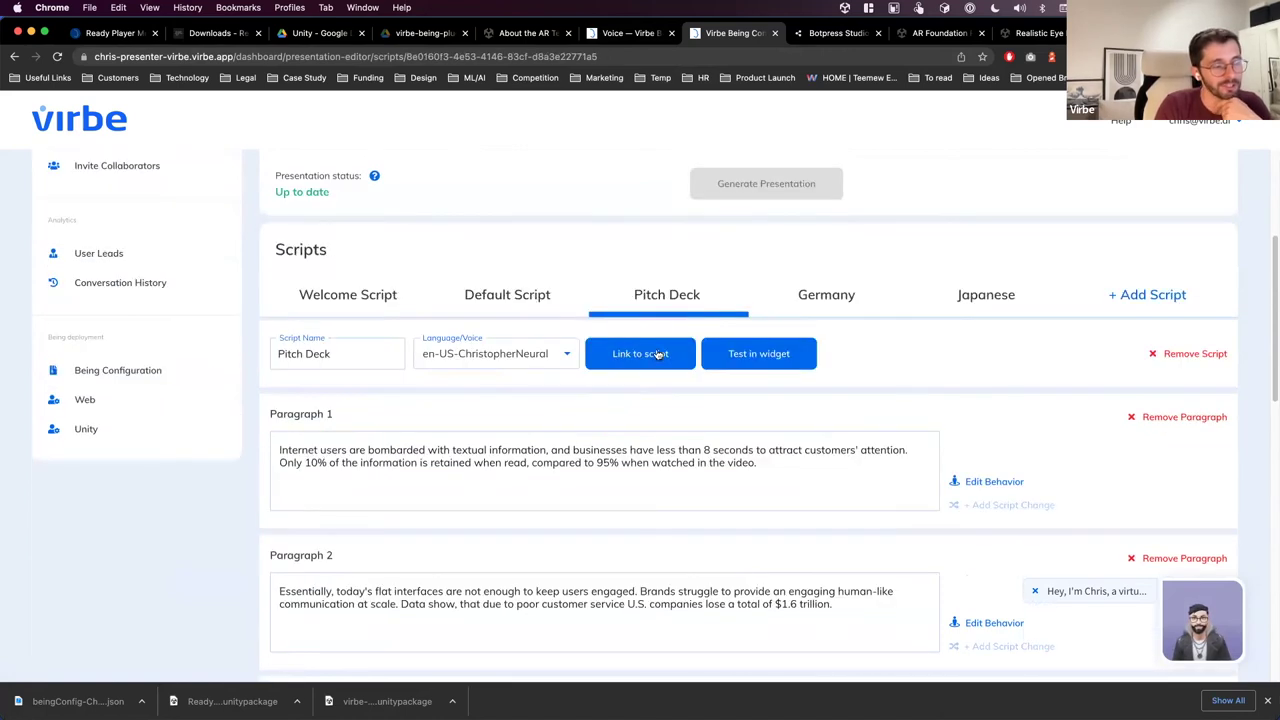
scroll(677, 477, down, 2)
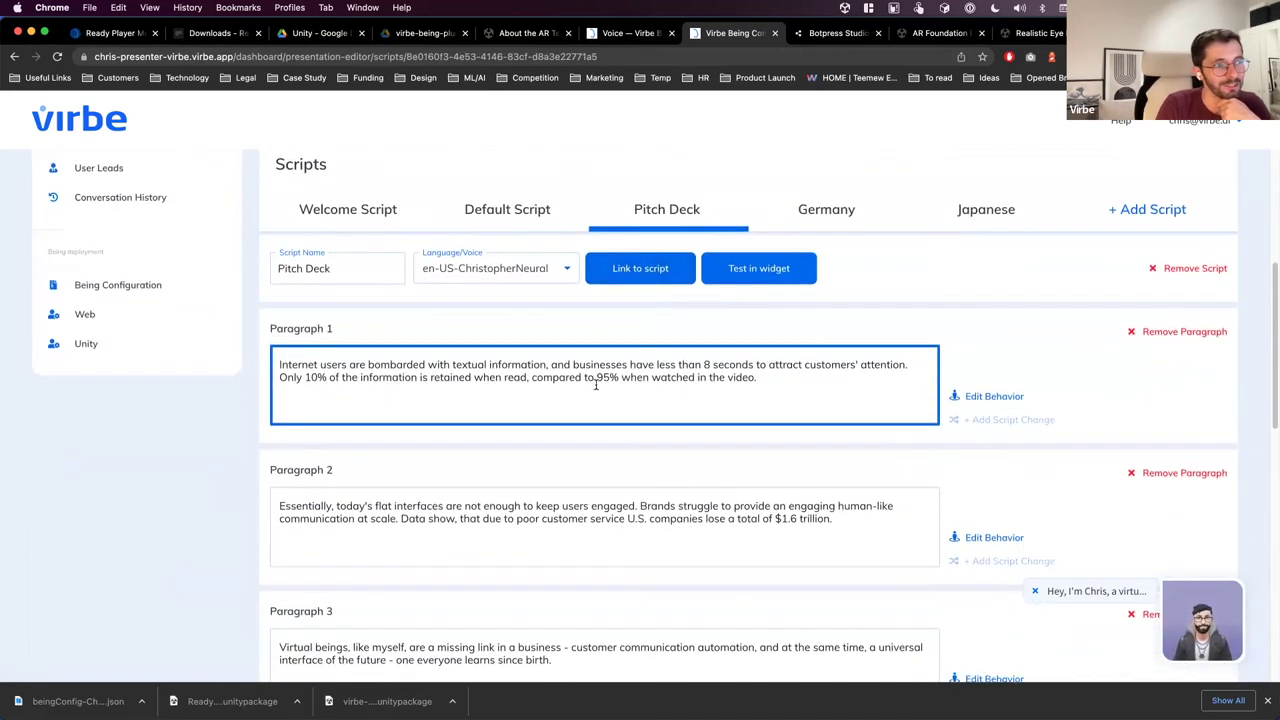
scroll(594, 391, down, 3)
scroll(700, 400, up, 5)
click(843, 400)
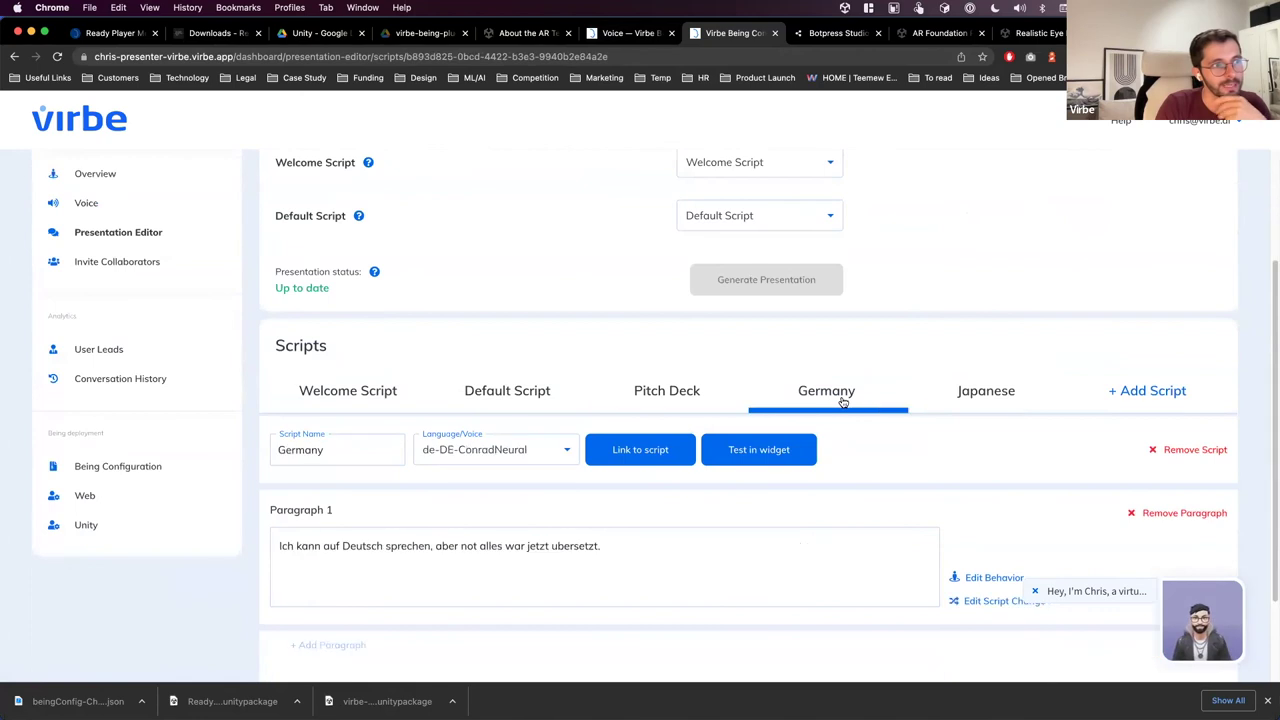
scroll(570, 517, down, 1)
Check the Japanese script's voice list unchanged, revisit the Germany script, then return to Overview
click(986, 364)
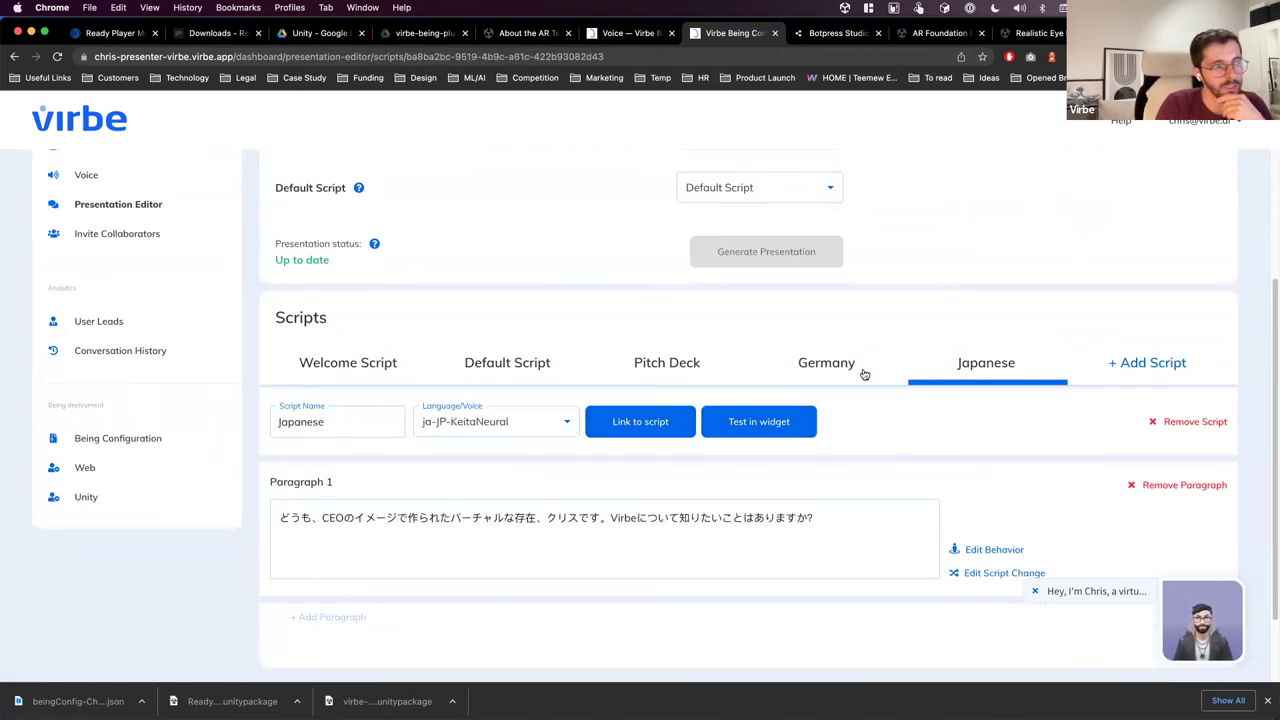
click(552, 424)
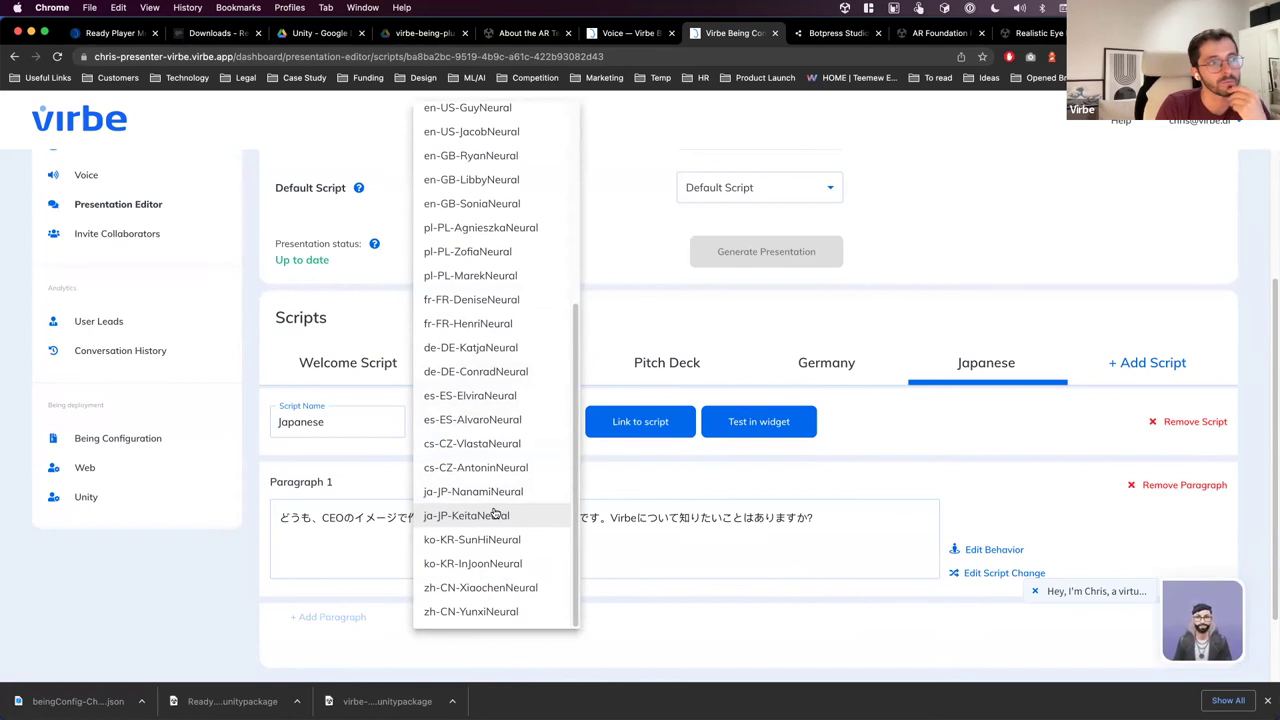
click(949, 448)
click(855, 364)
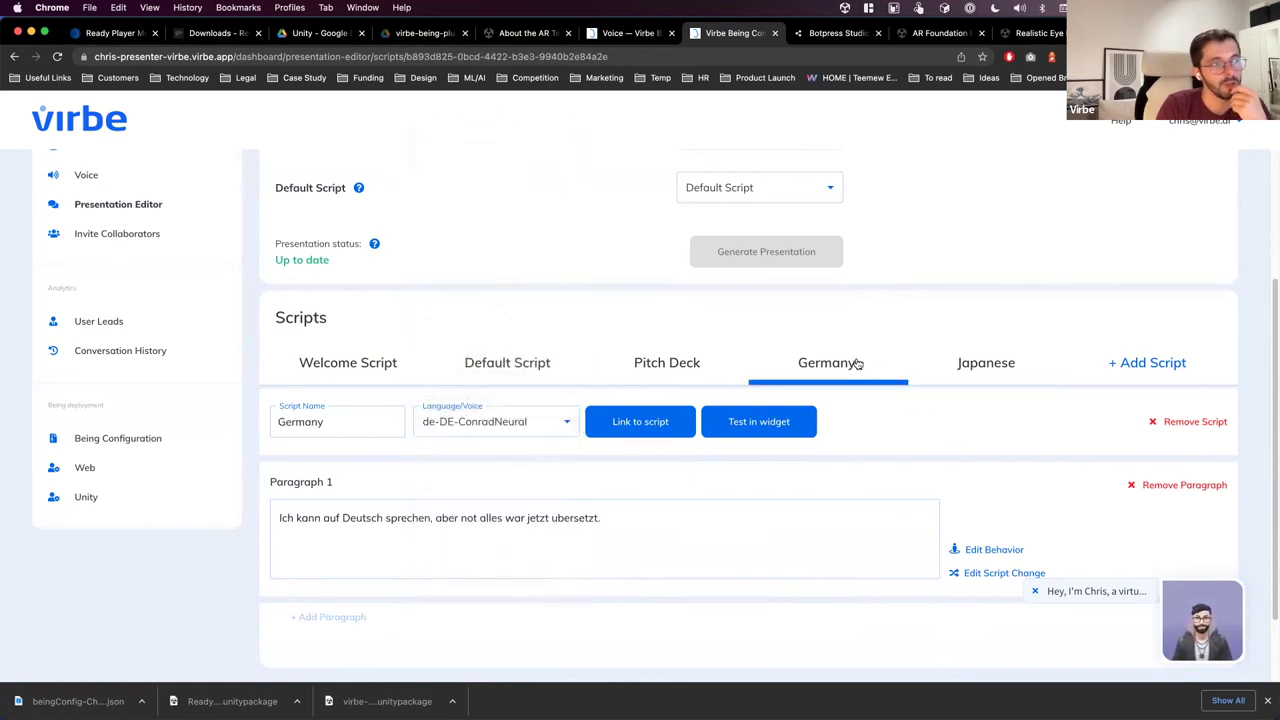
scroll(651, 249, up, 4)
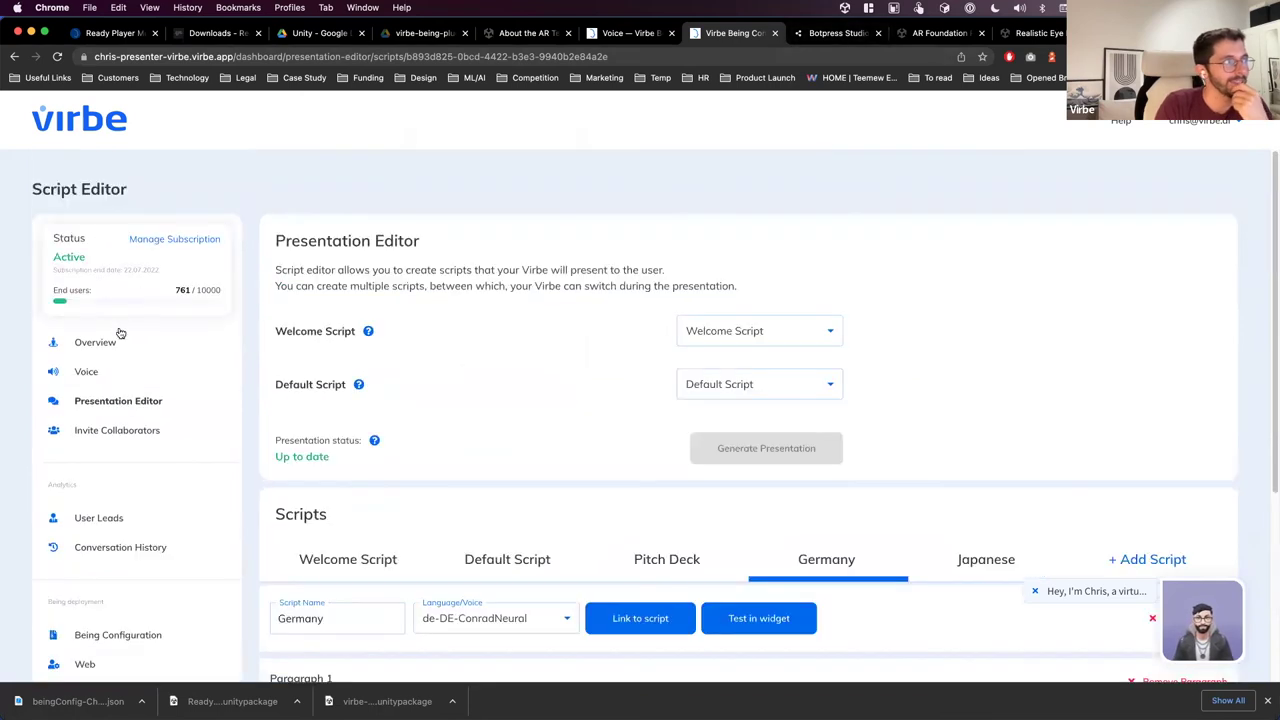
click(117, 336)
click(1034, 335)
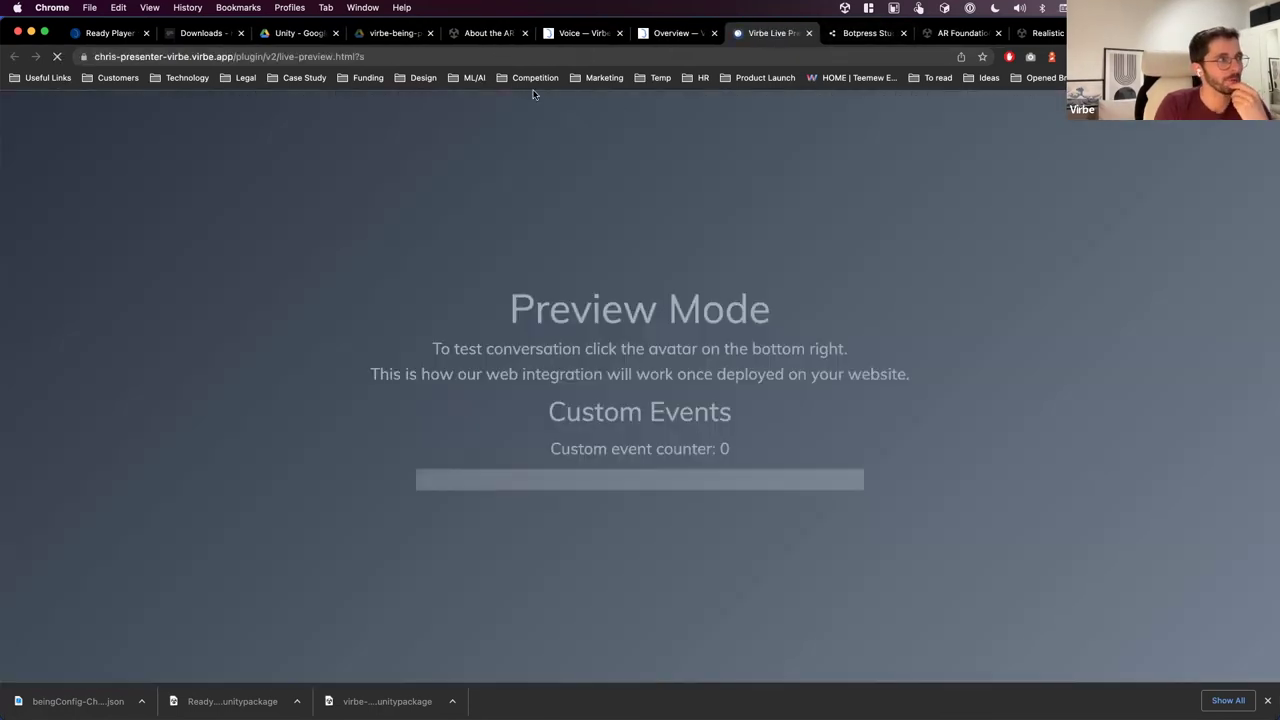
click(511, 56)
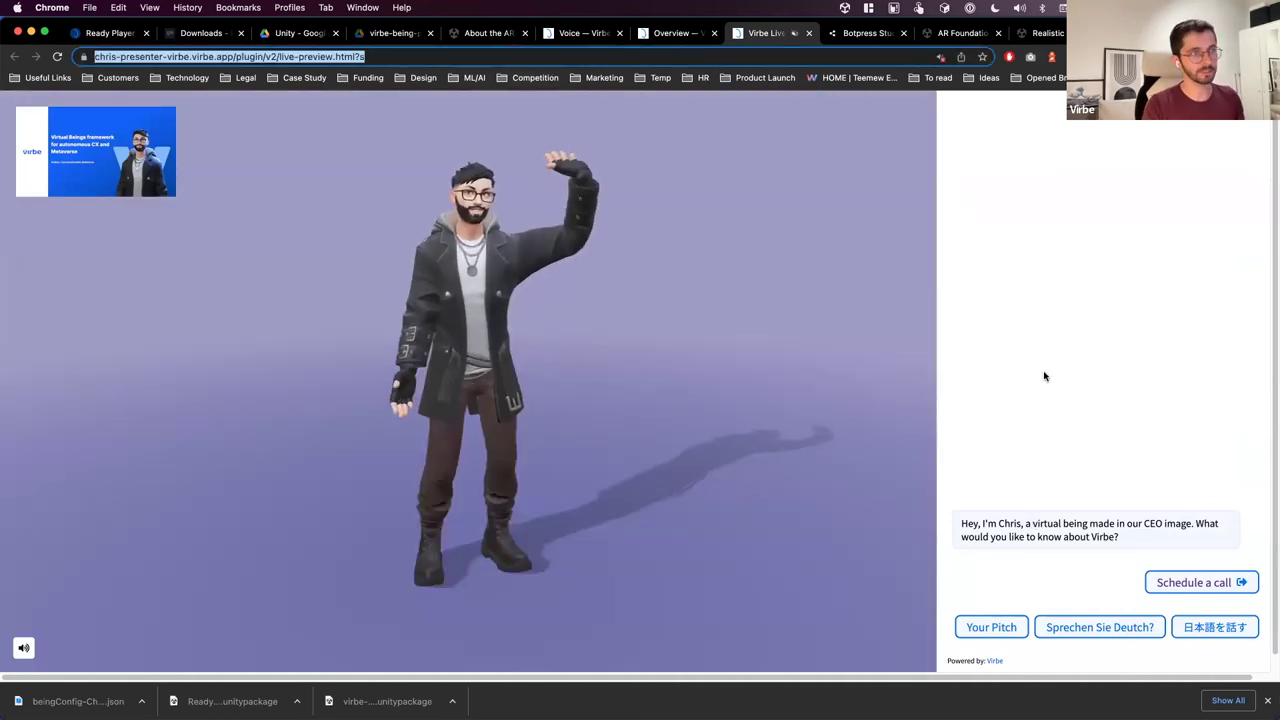
key(super+w)
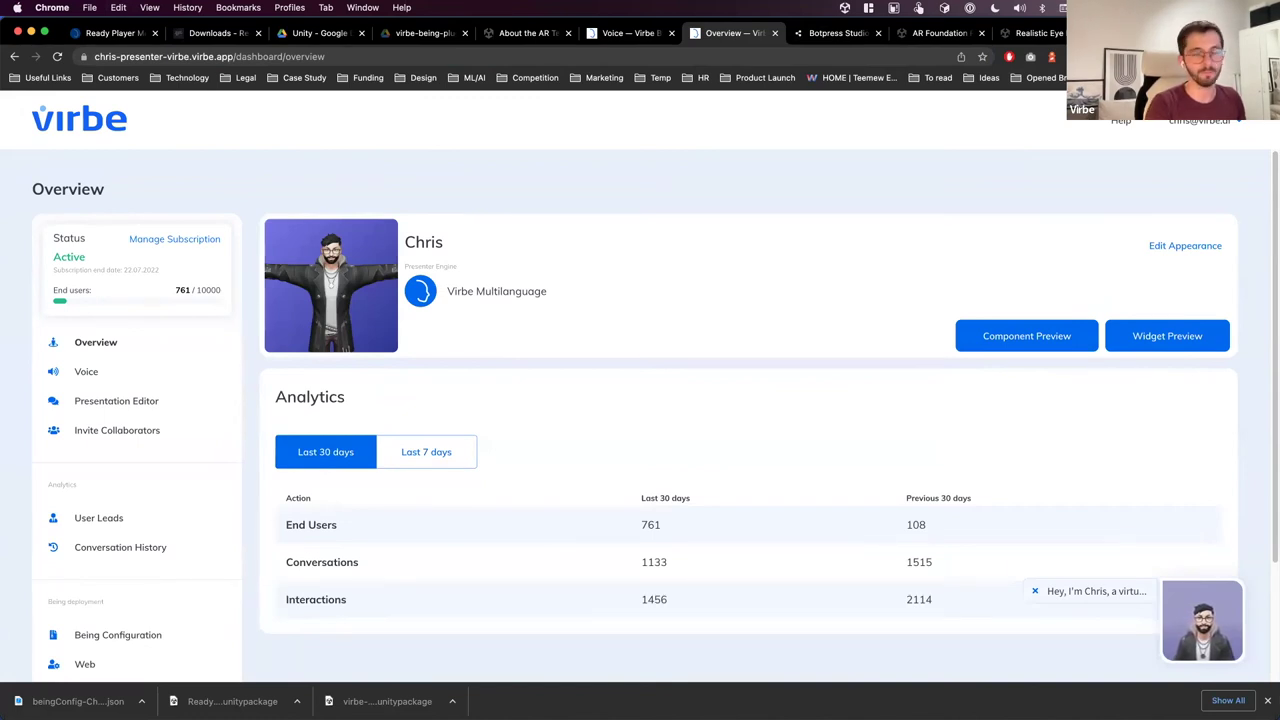
Run the Botpress assistant's Component Preview, then view its Main workflow in Botpress Studio
click(628, 33)
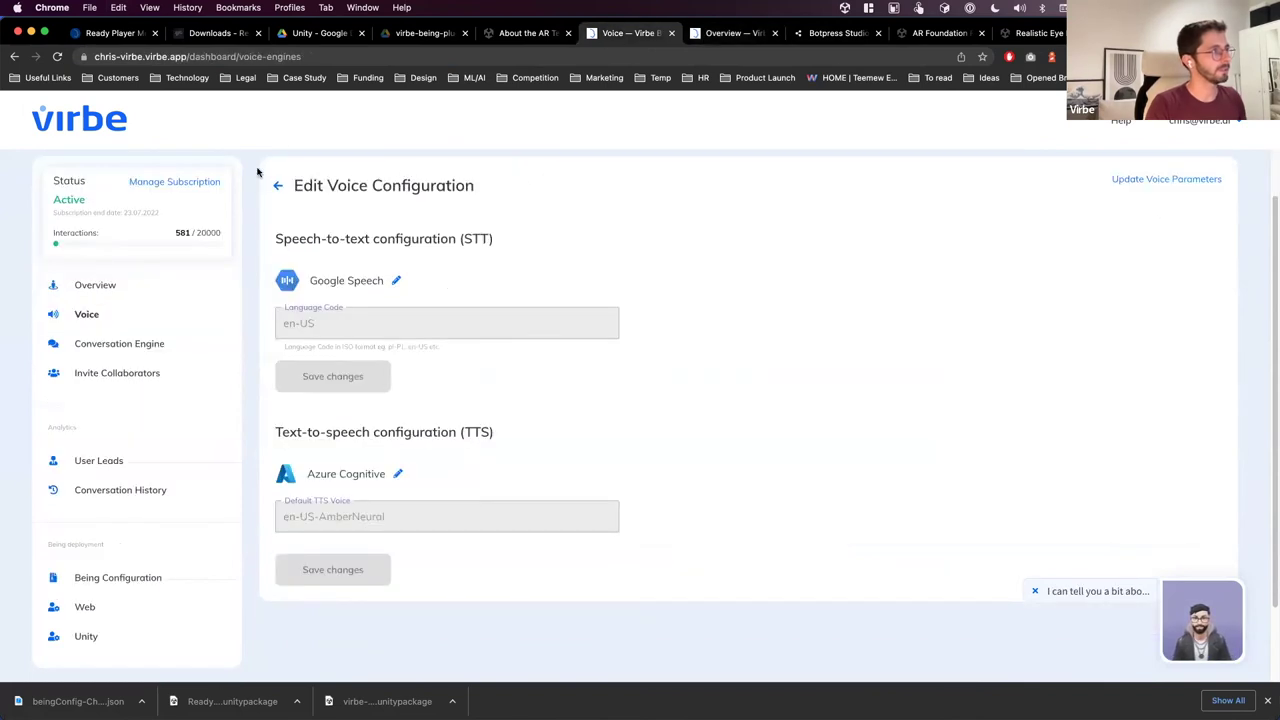
click(153, 293)
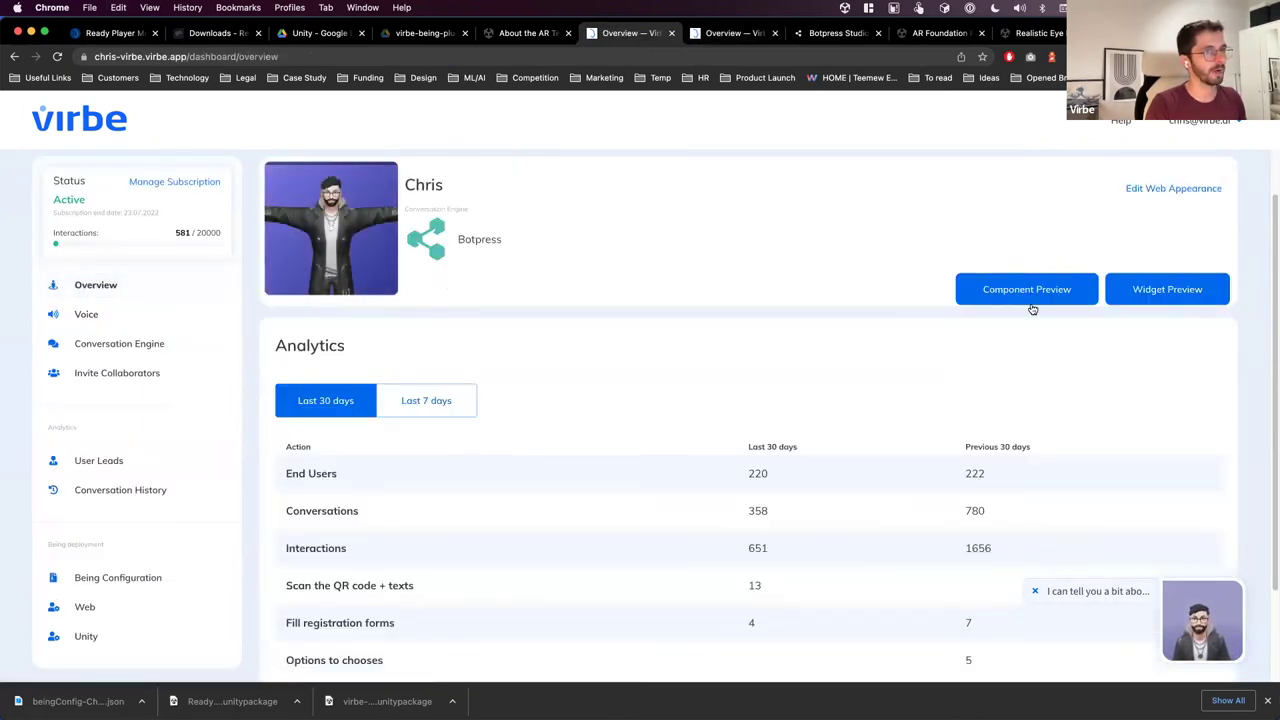
click(1030, 302)
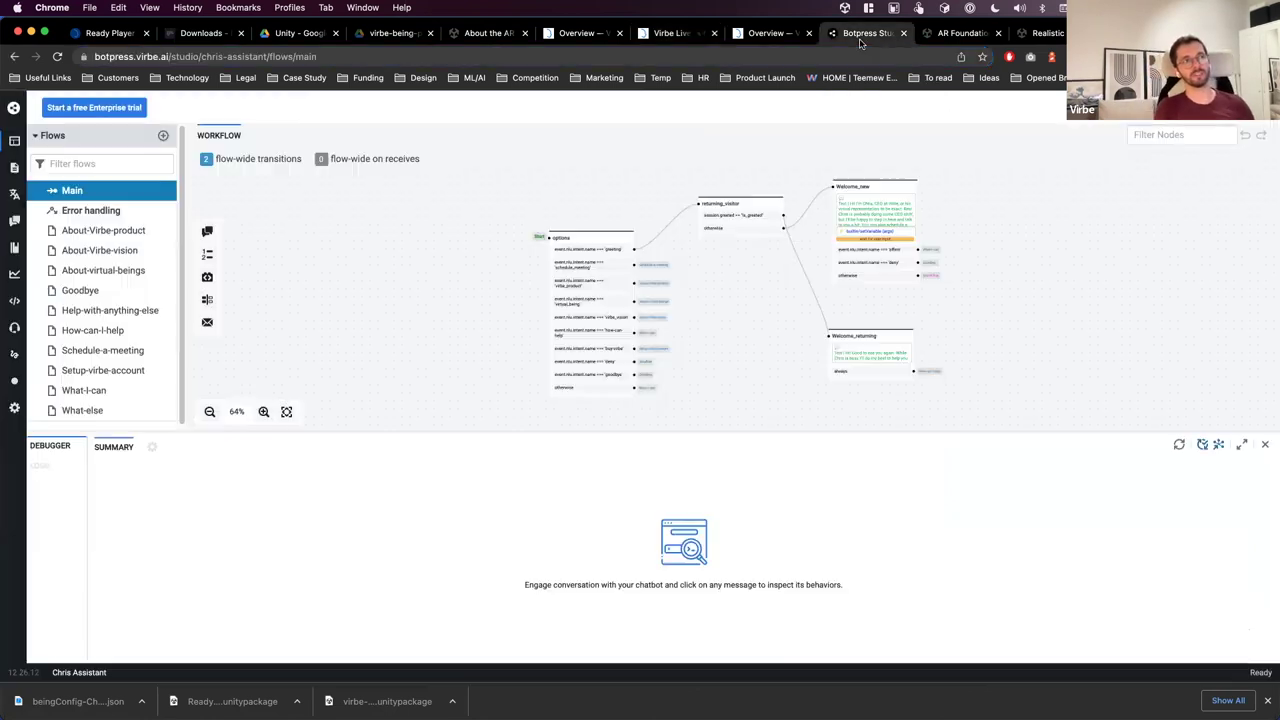
click(866, 33)
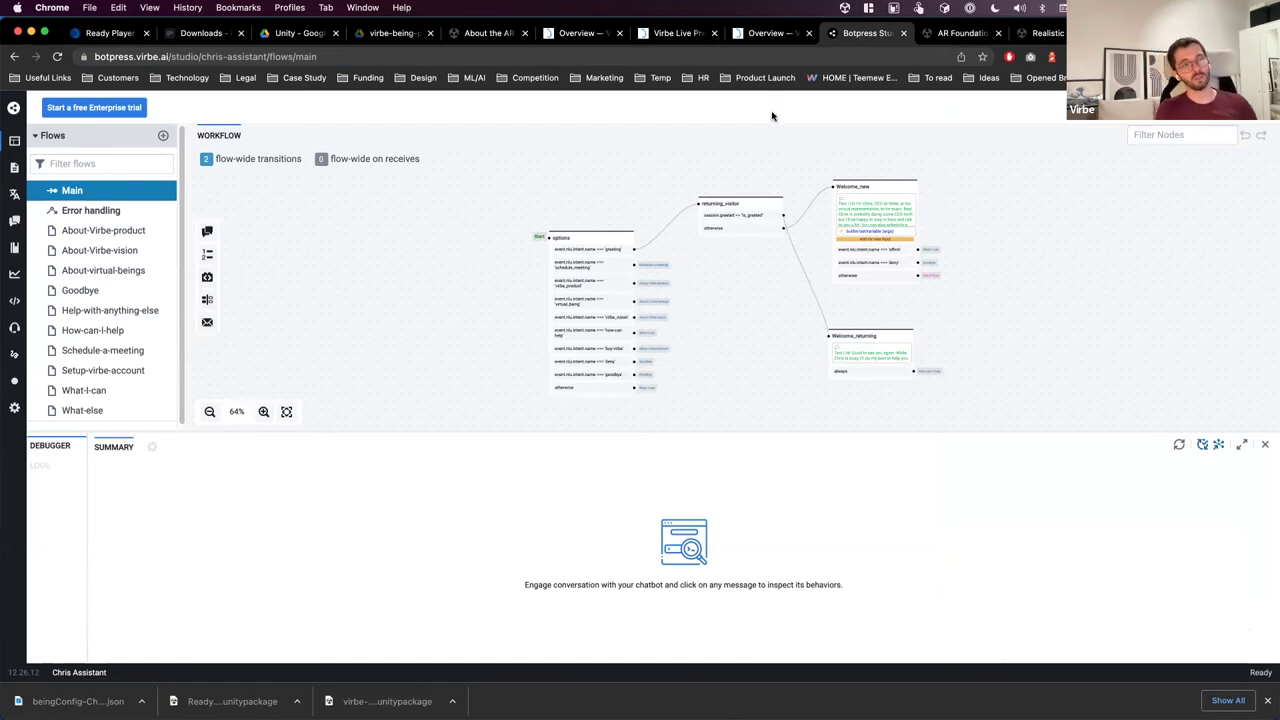
Browse the Botpress Q&A entries, such as 'Who is the best virtual being' and 'Can you sleep'
scroll(110, 262, down, 1)
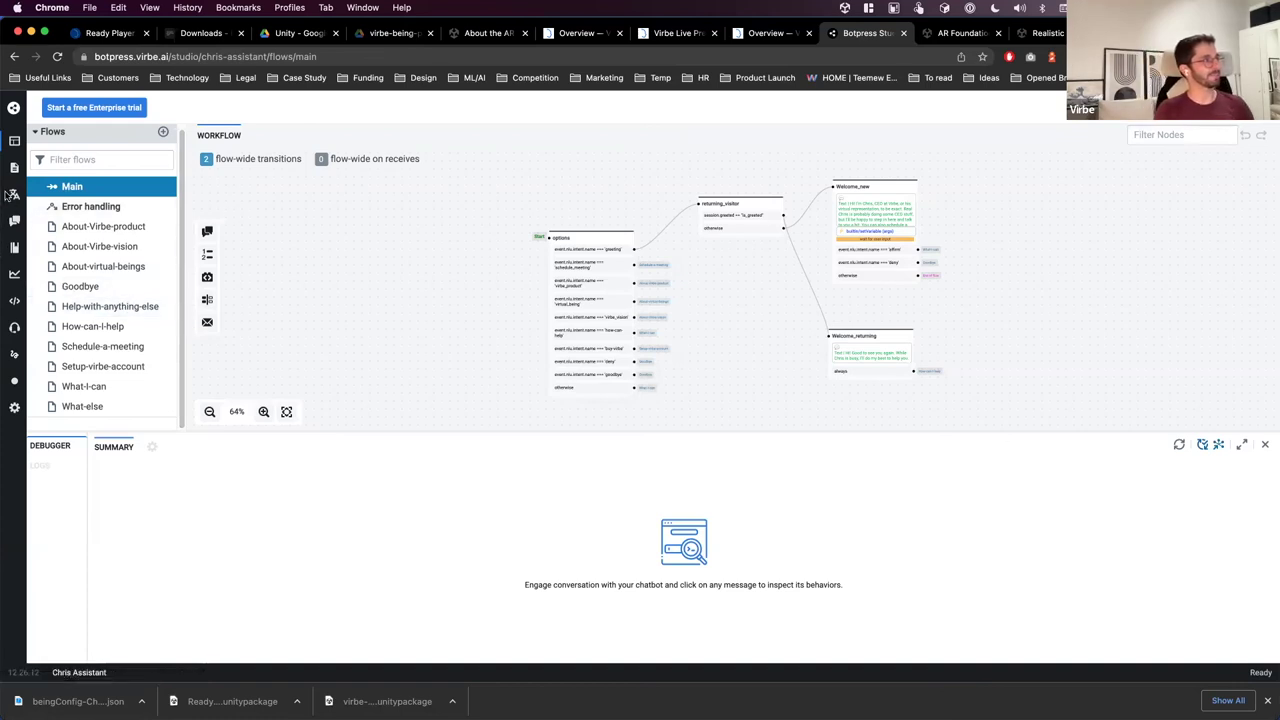
click(14, 221)
scroll(309, 248, down, 5)
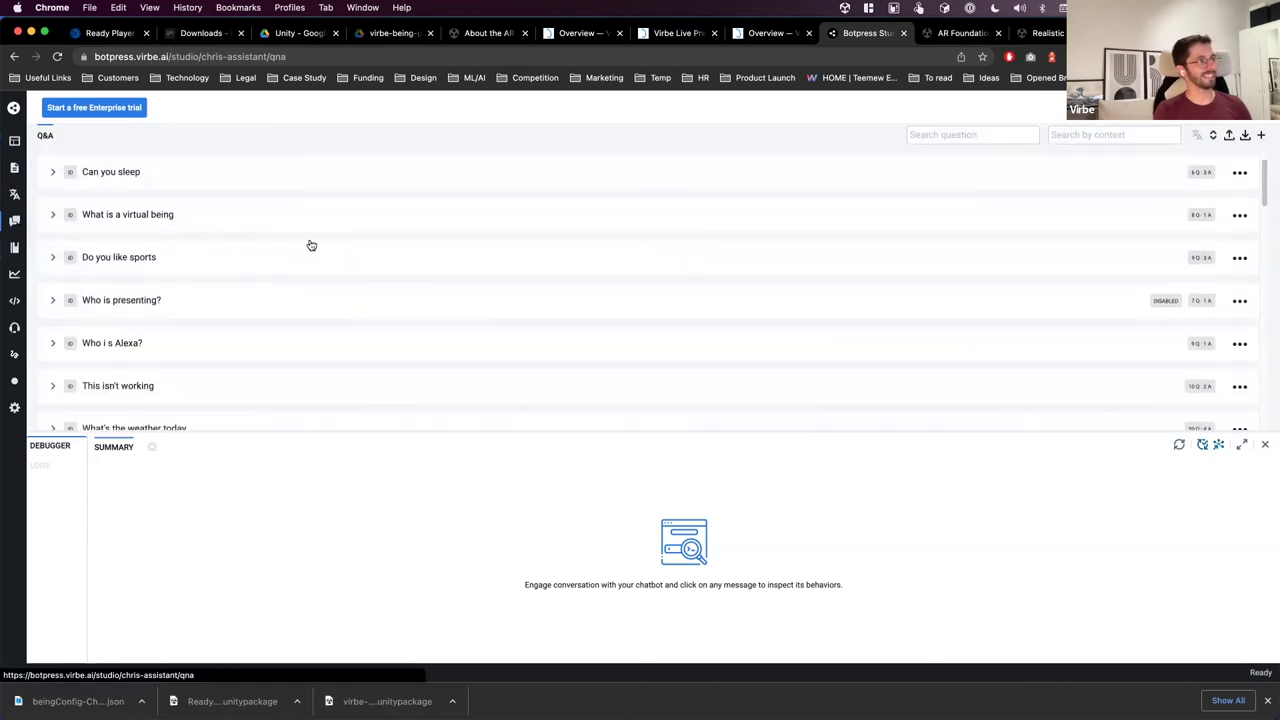
scroll(308, 255, down, 8)
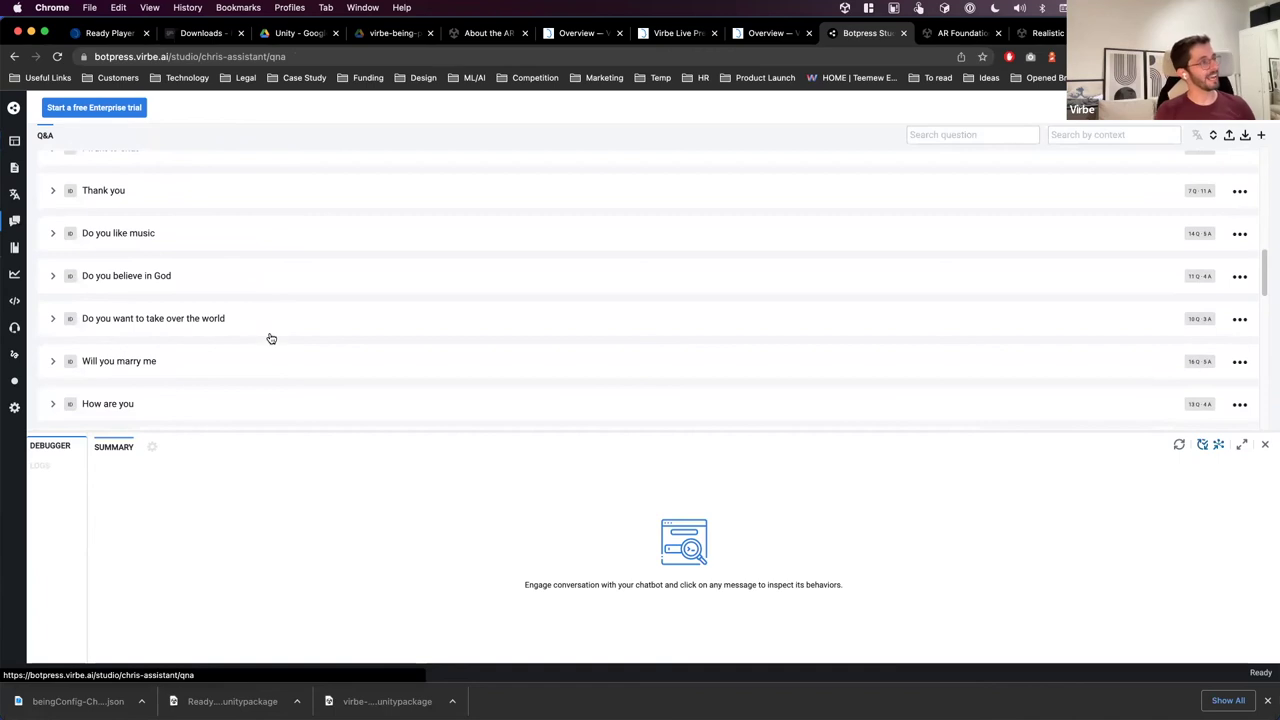
scroll(268, 345, down, 4)
scroll(212, 256, down, 2)
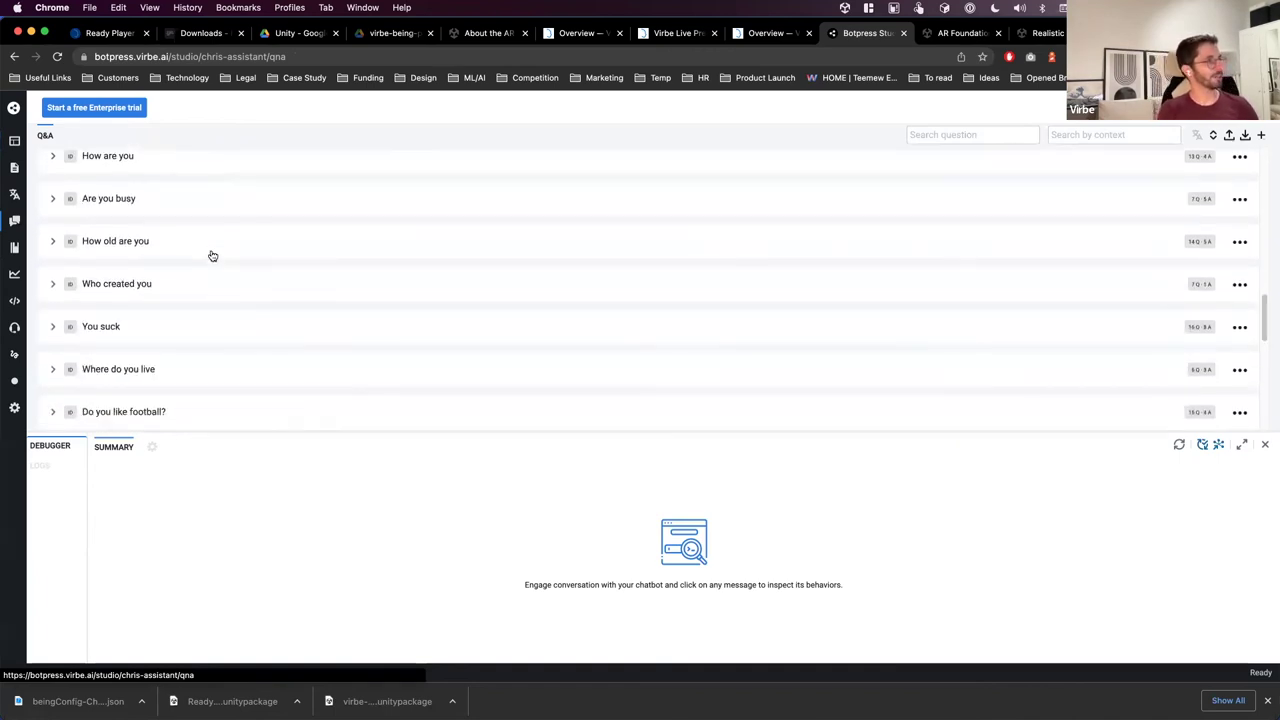
scroll(212, 256, down, 1)
scroll(182, 290, down, 1)
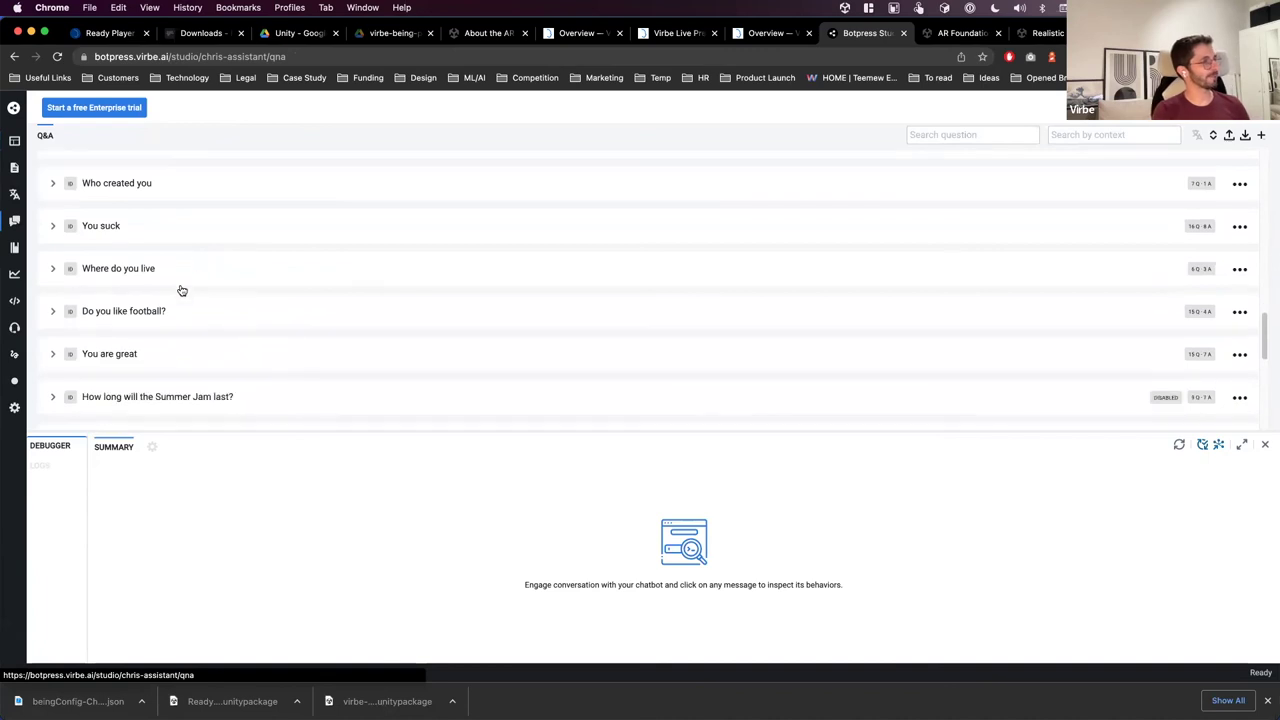
scroll(182, 290, down, 8)
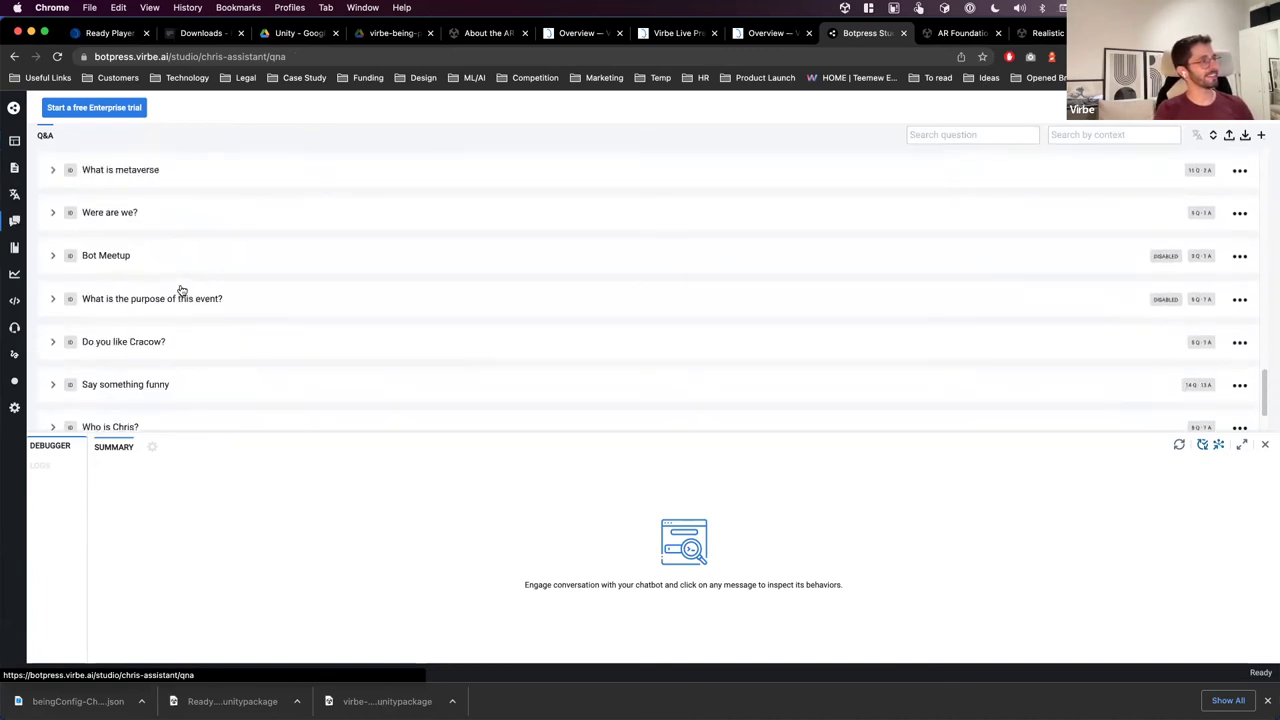
scroll(182, 291, down, 1)
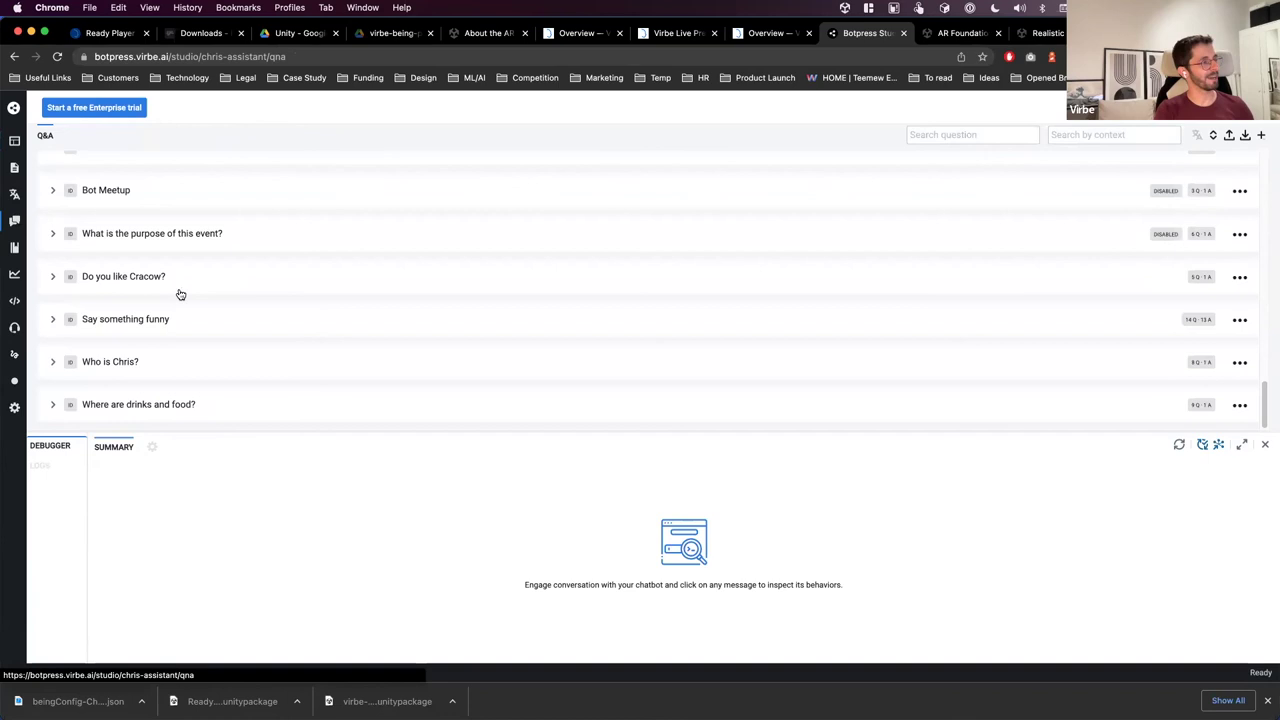
scroll(181, 294, up, 9)
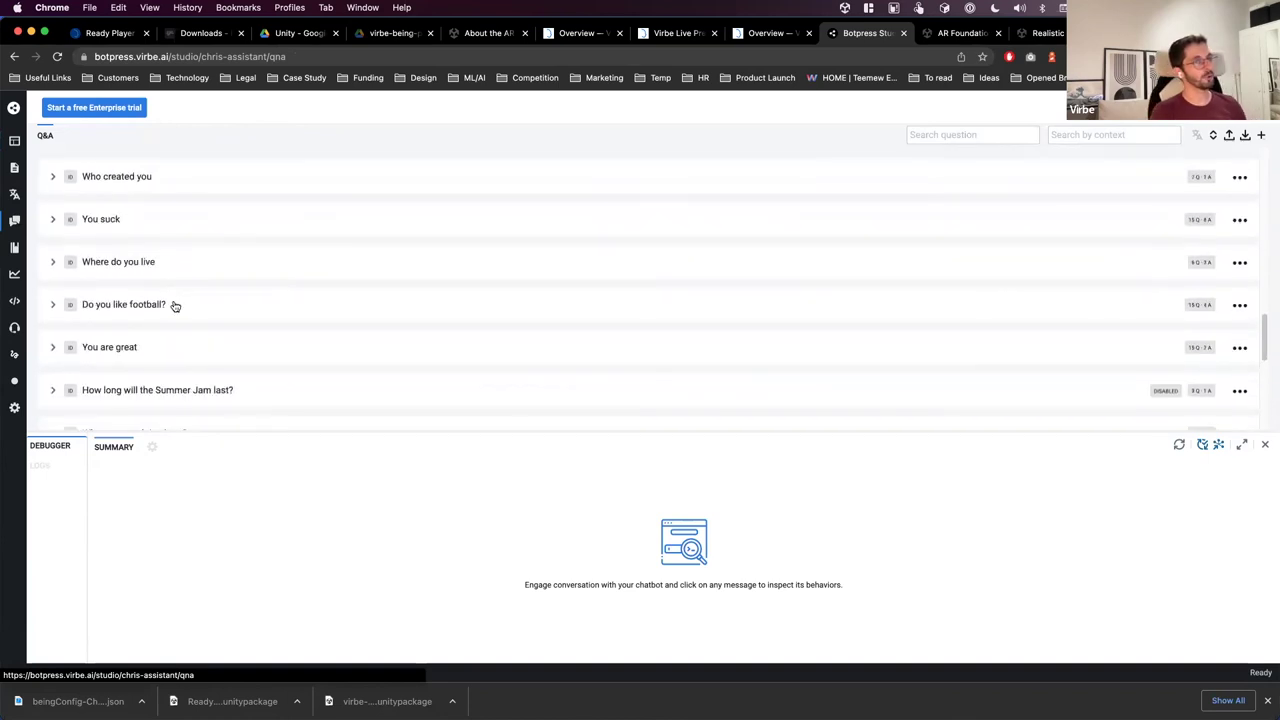
scroll(170, 307, up, 10)
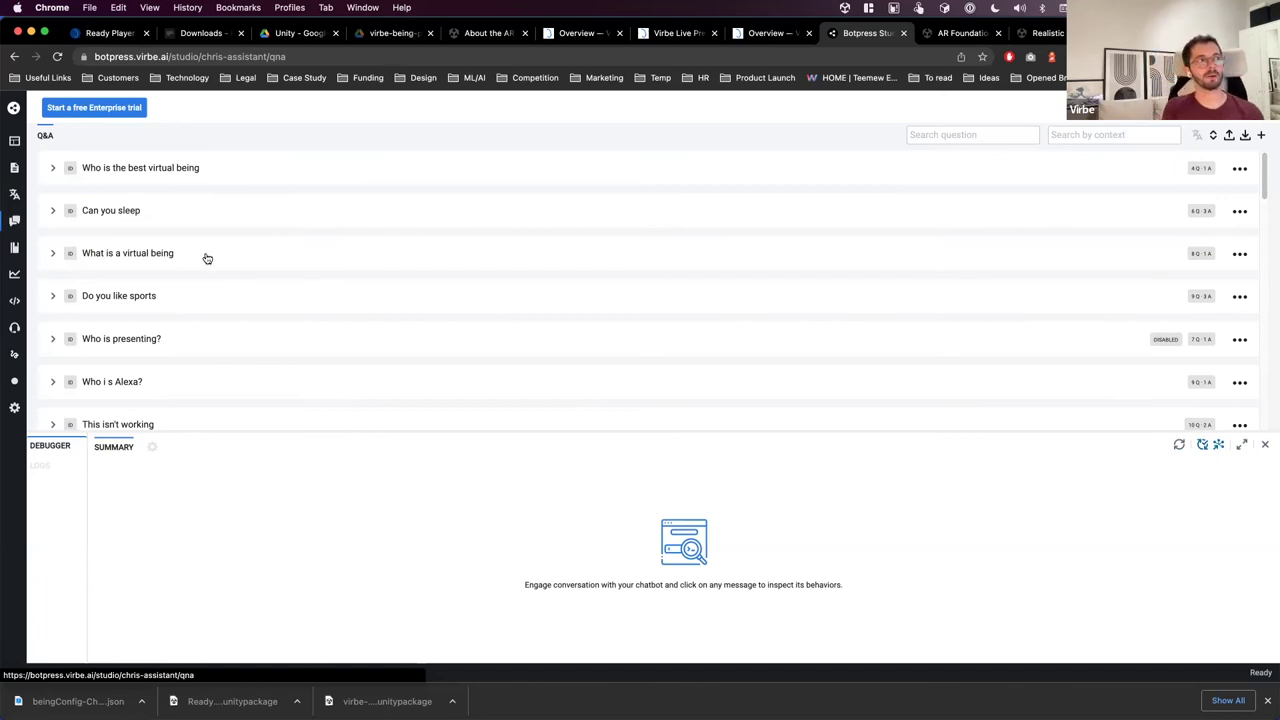
Switch the conversation engine from Botpress to Custom Chatbot and consult its URL documentation
click(552, 40)
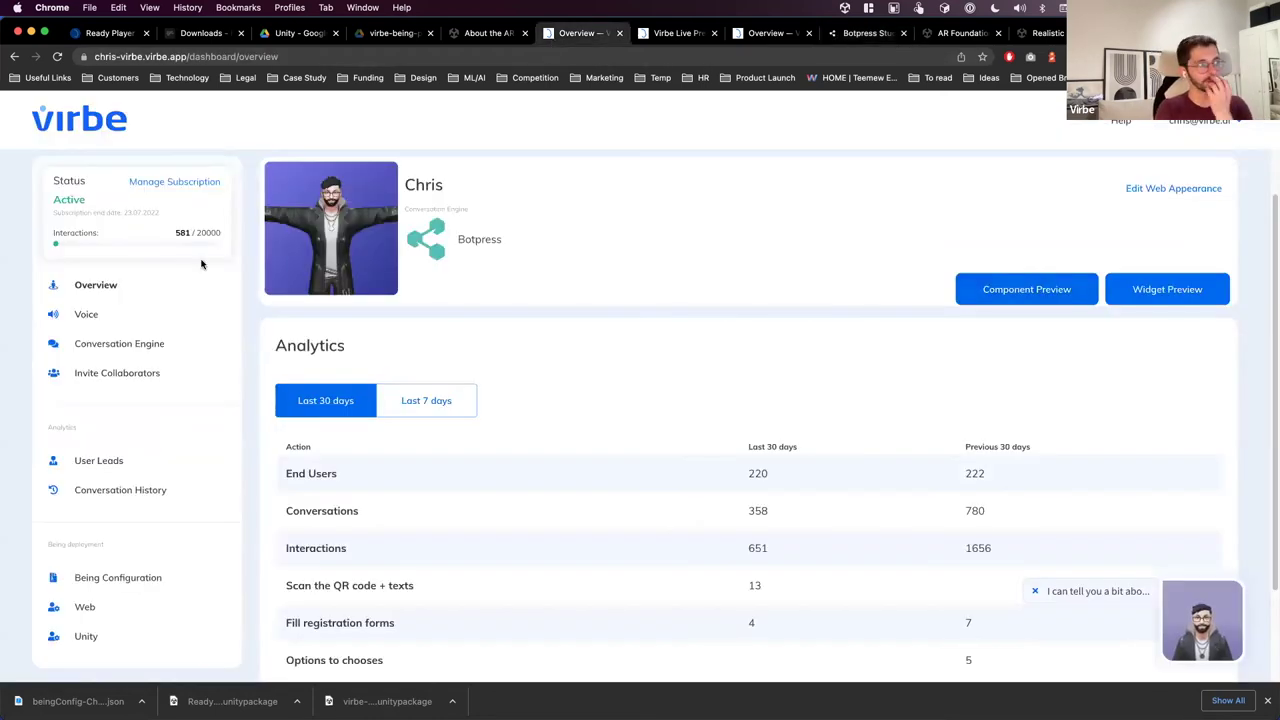
click(146, 345)
click(1181, 185)
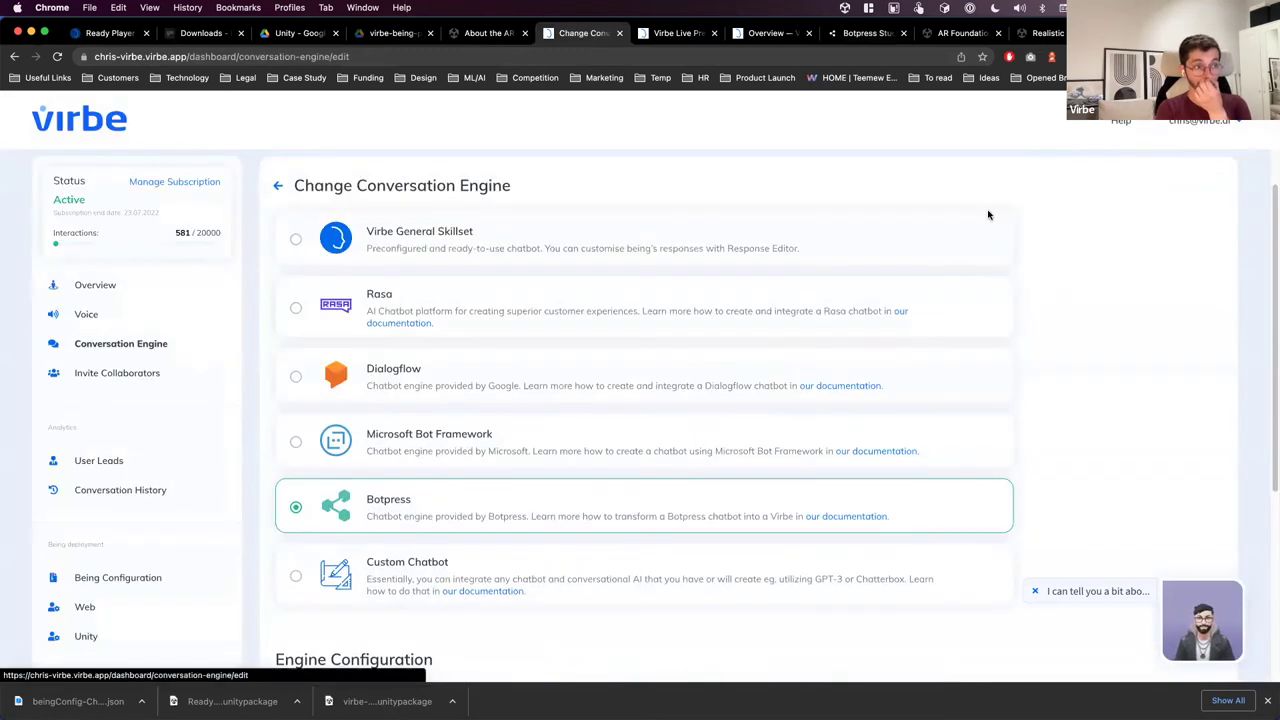
click(395, 584)
scroll(840, 452, down, 3)
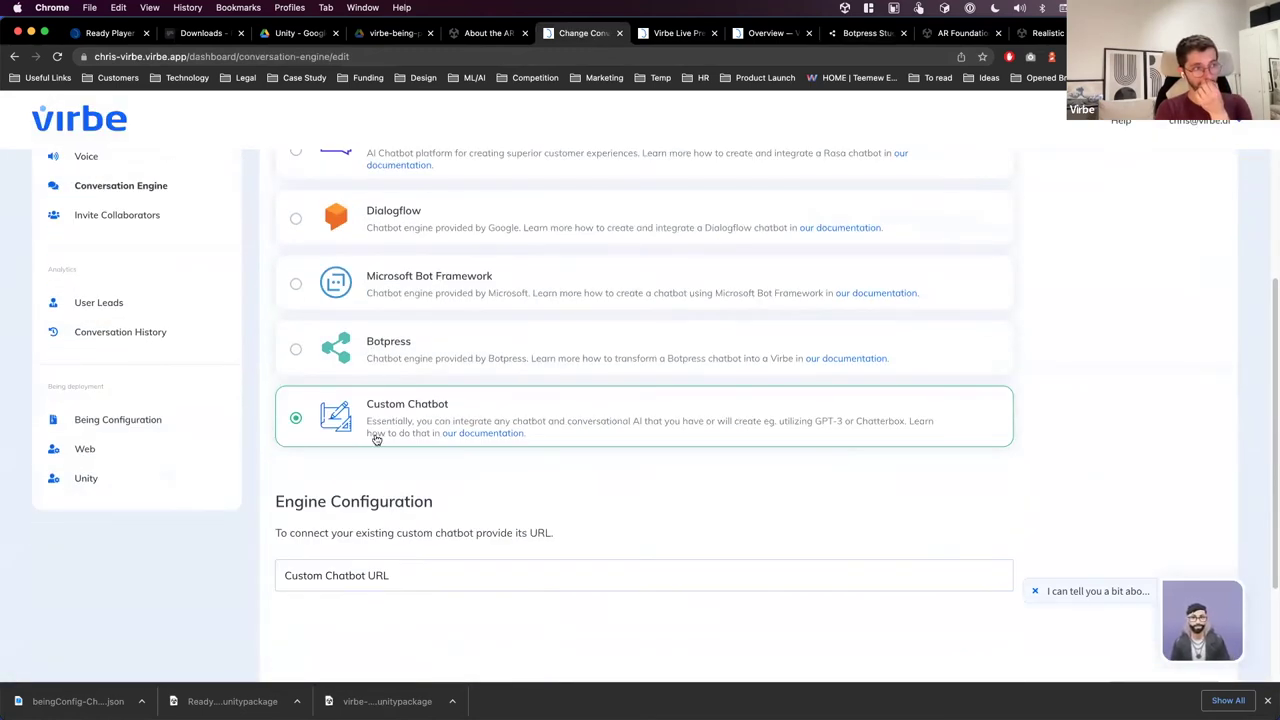
scroll(397, 411, up, 2)
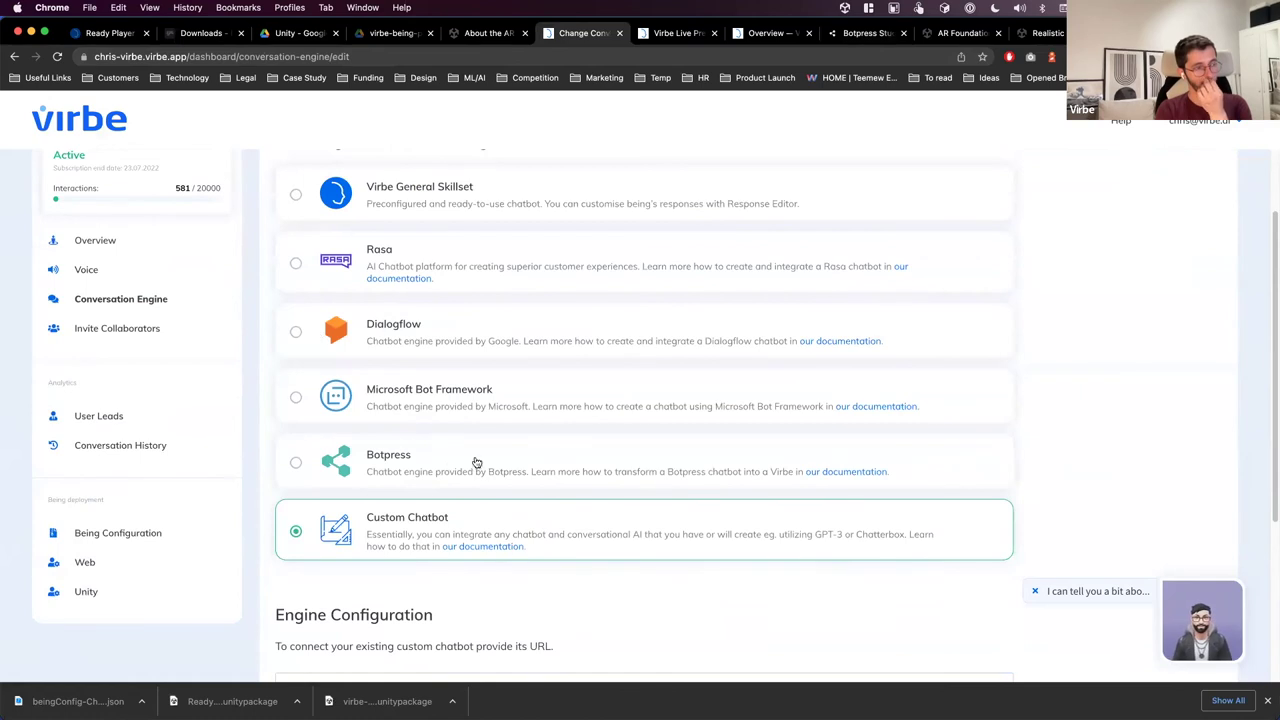
scroll(384, 514, down, 1)
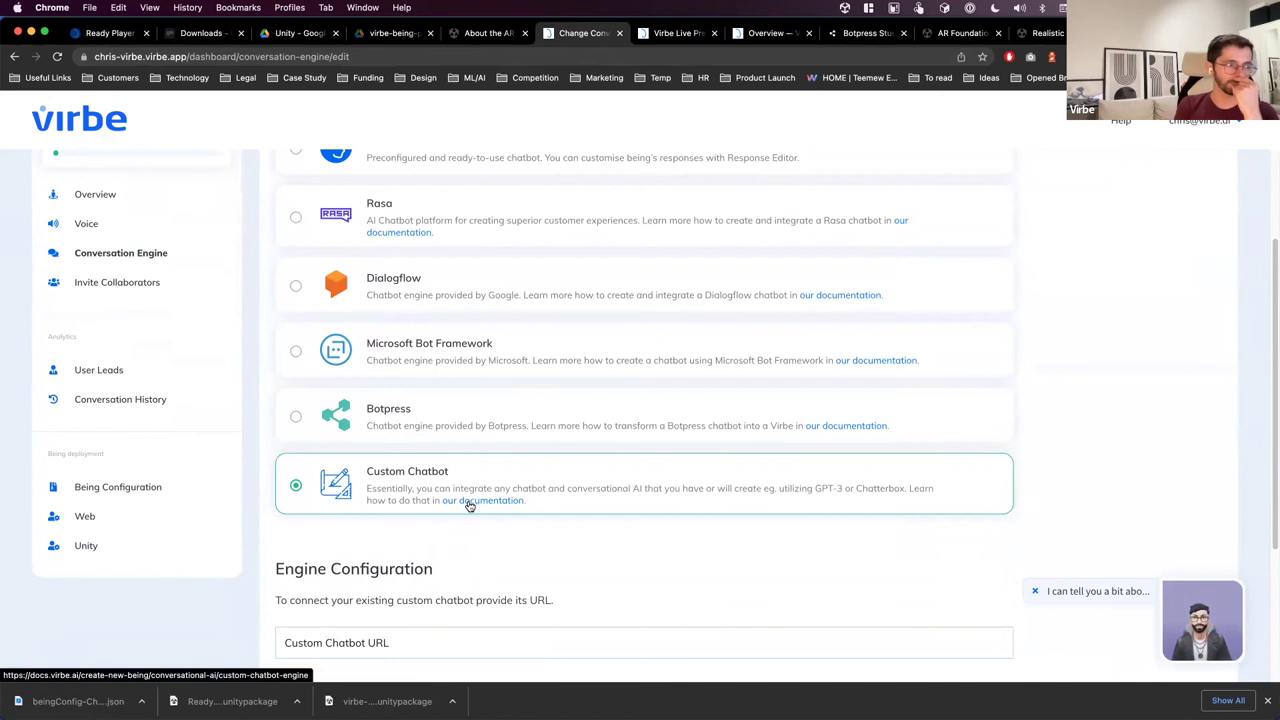
super+click(470, 504)
Read through the Custom Chatbot Engine documentation page
click(596, 35)
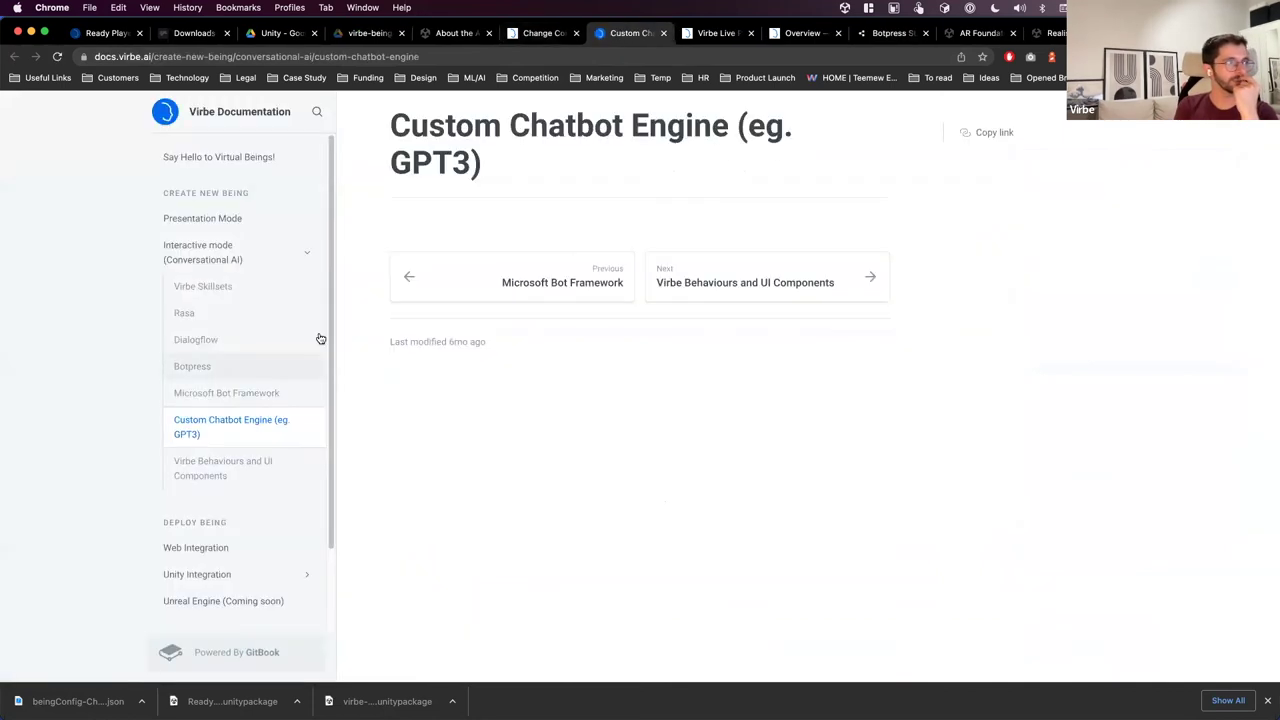
scroll(195, 555, down, 4)
scroll(240, 583, up, 2)
scroll(206, 566, down, 2)
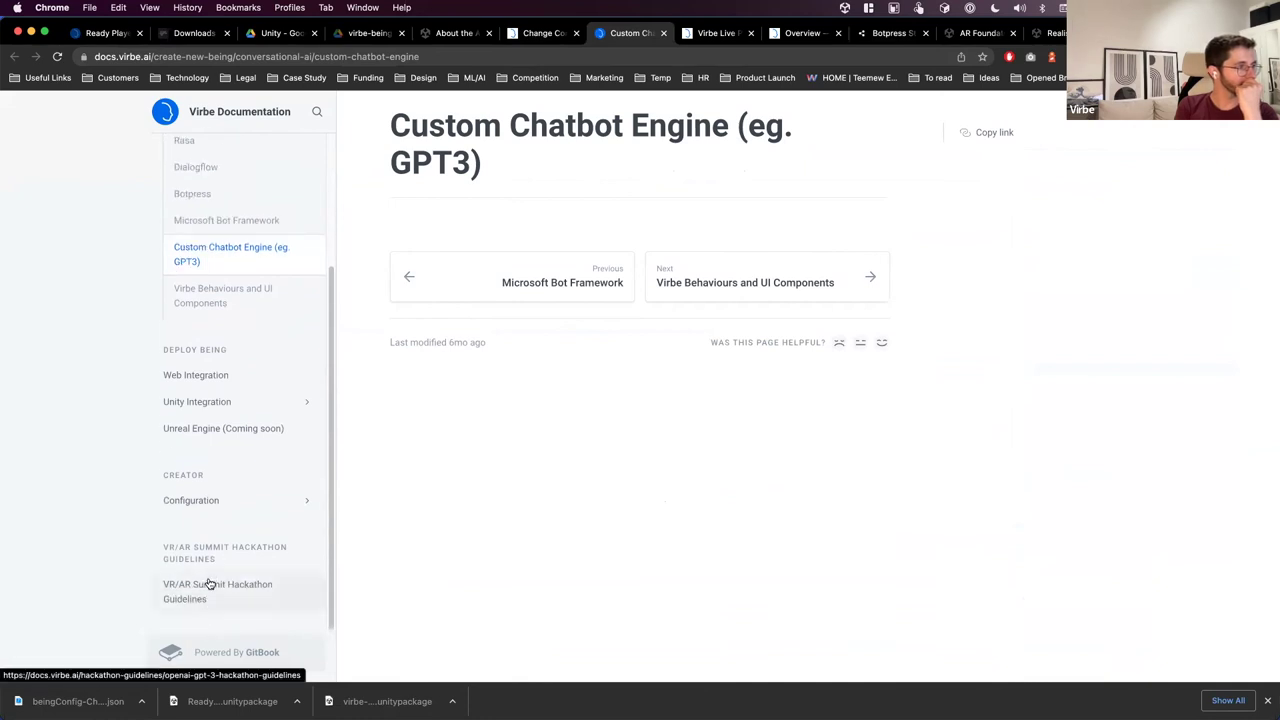
Browse the VR/AR Summit Hackathon Guidelines page, then return to the conversation engine settings
click(206, 594)
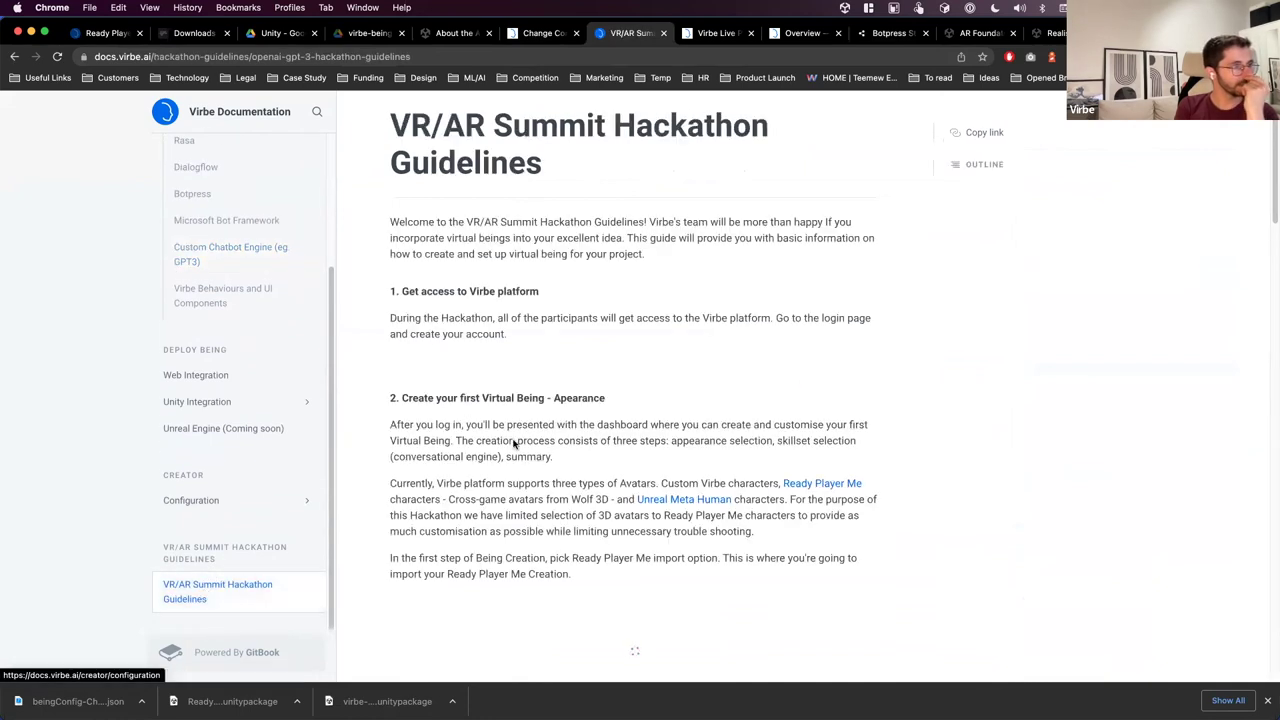
scroll(515, 445, down, 15)
scroll(515, 445, down, 12)
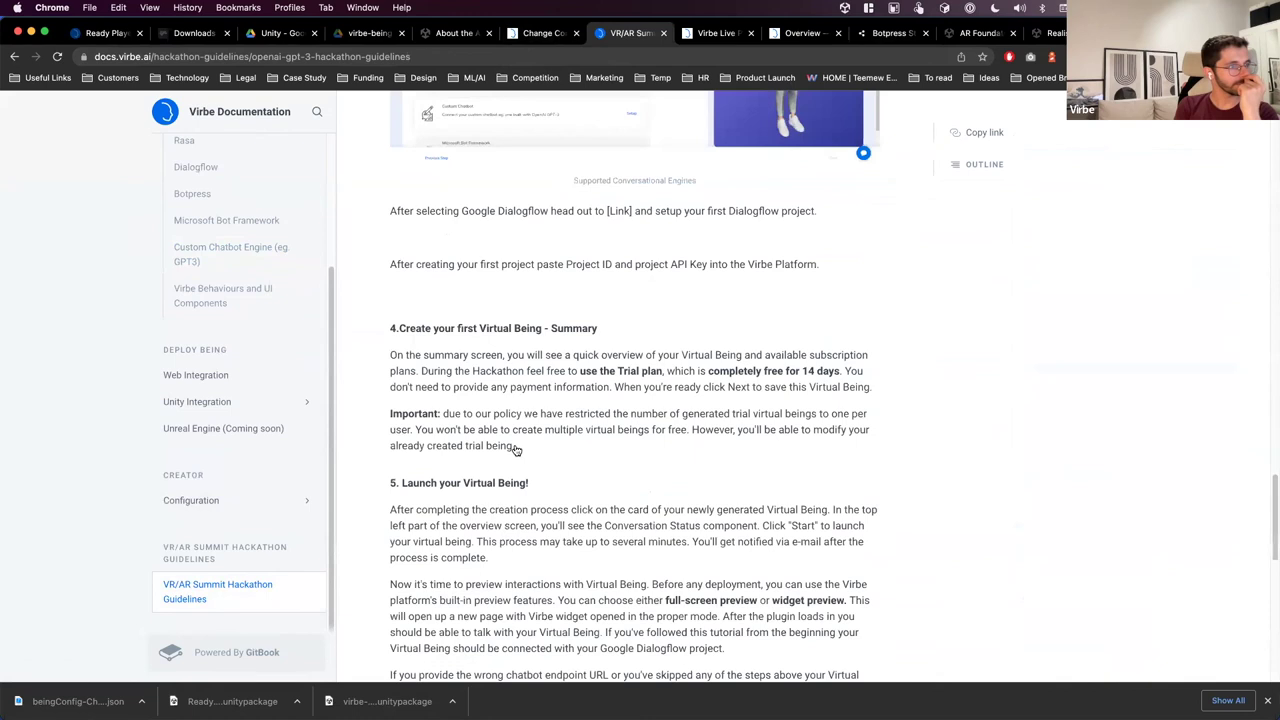
scroll(514, 463, up, 3)
scroll(506, 465, up, 10)
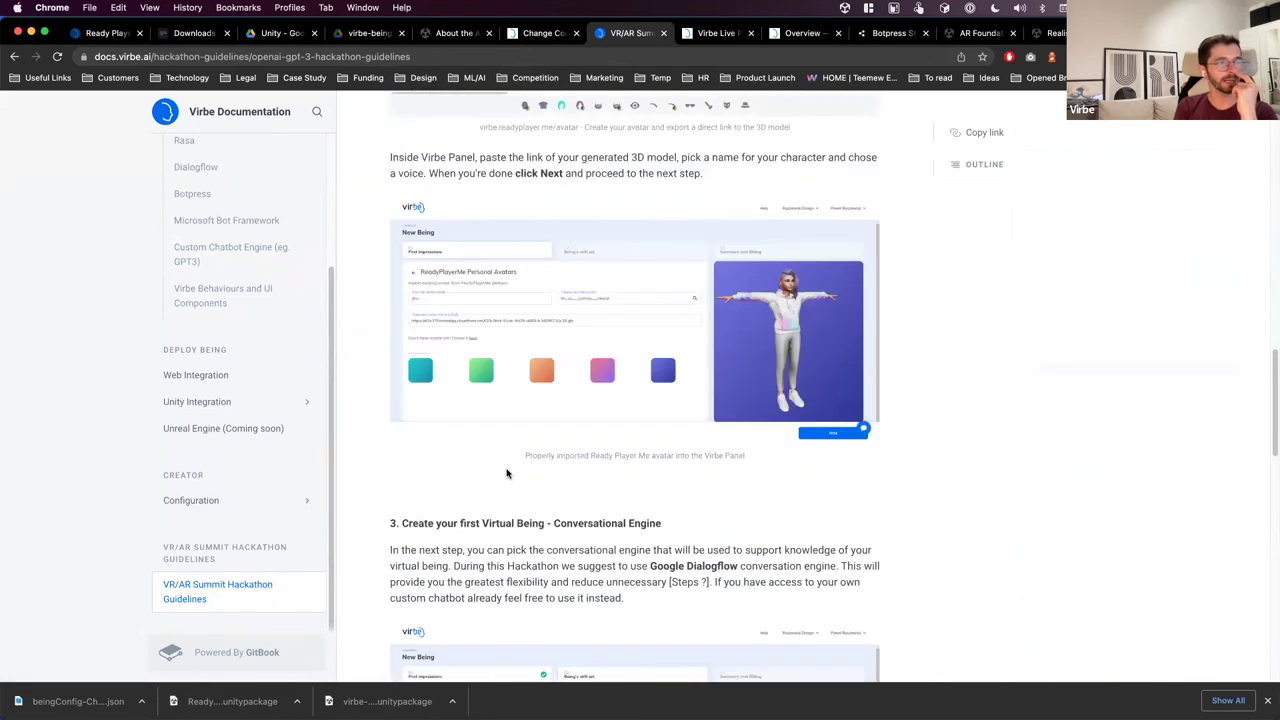
scroll(503, 476, up, 5)
scroll(498, 480, up, 10)
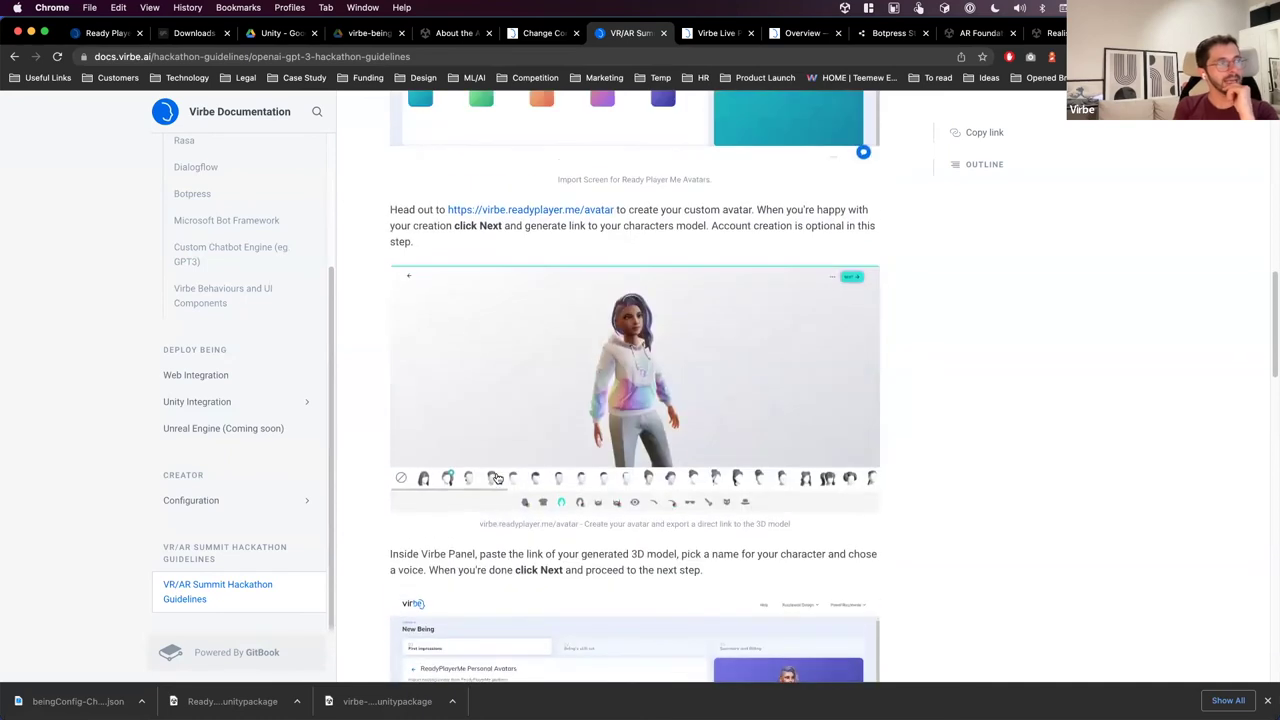
scroll(498, 480, up, 3)
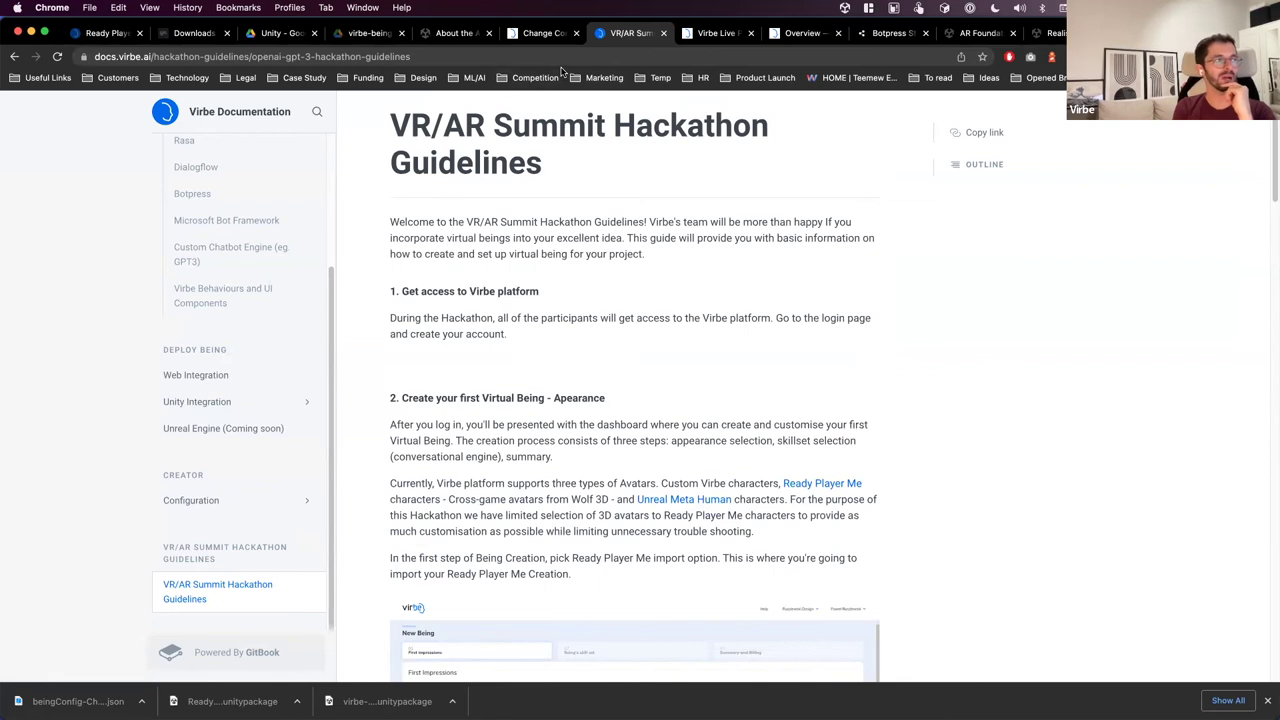
click(558, 36)
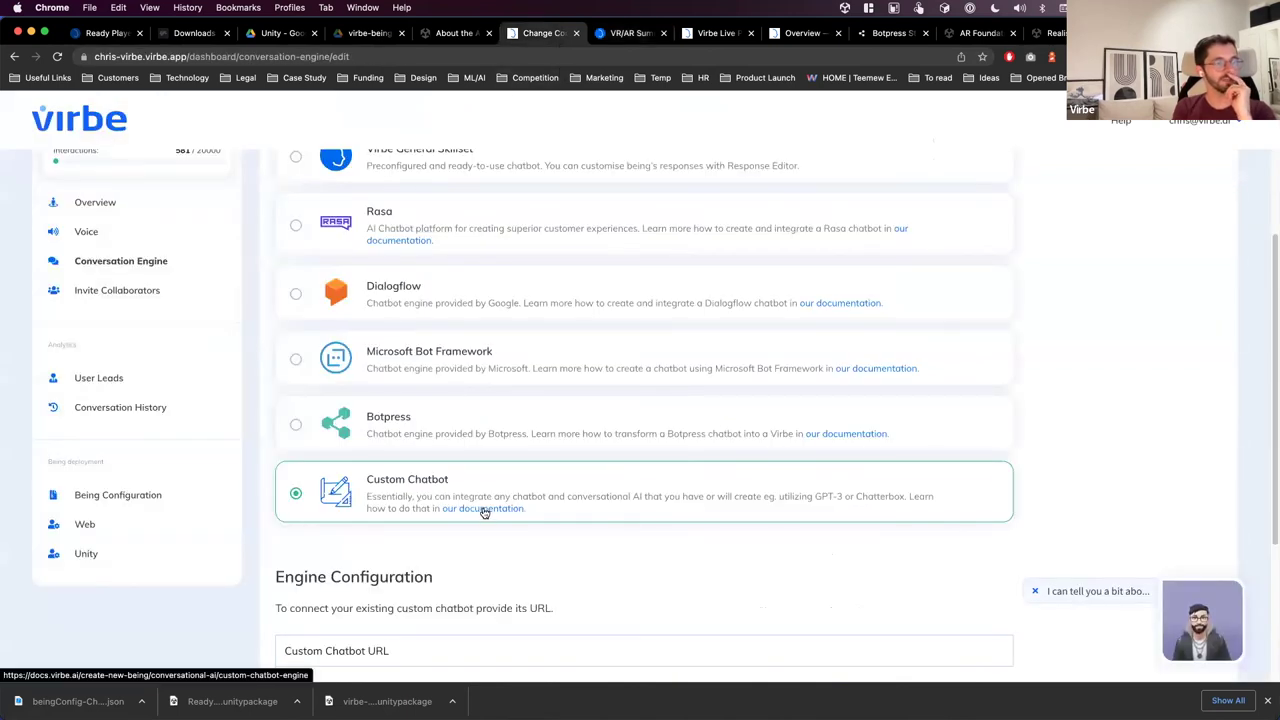
scroll(478, 512, down, 2)
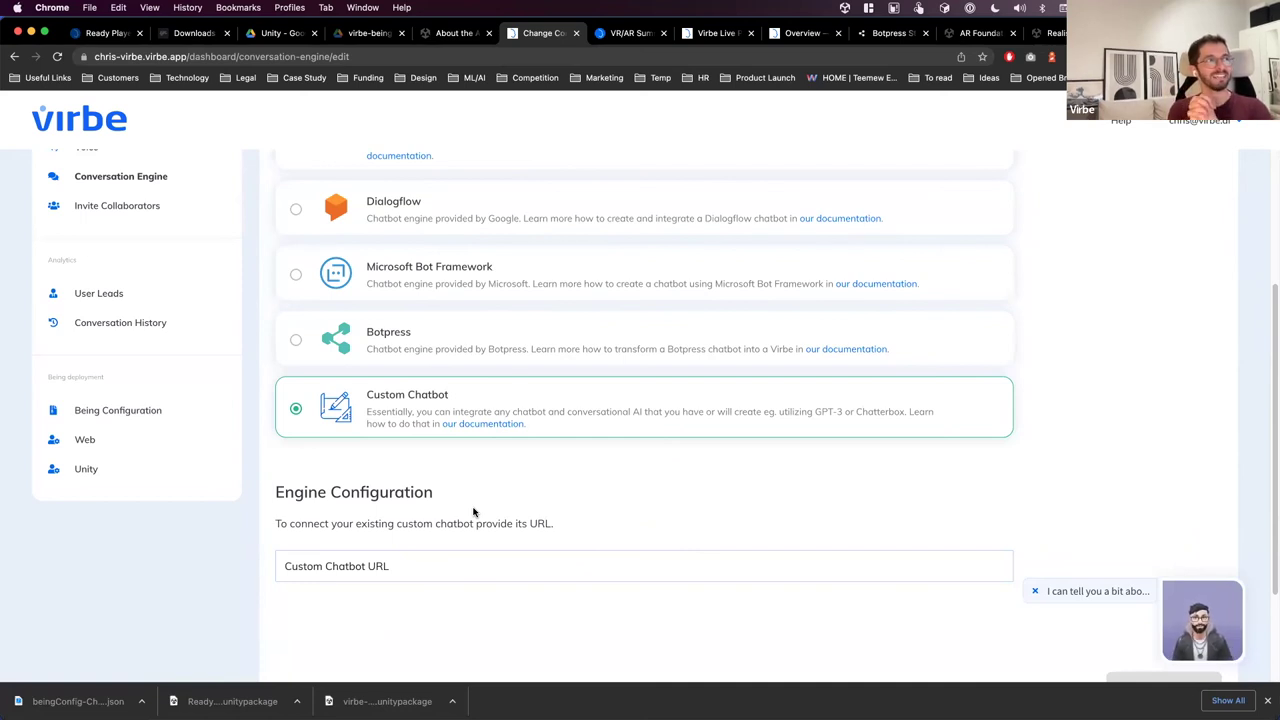
Close the Unity Google Drive, Downloads and virbe-being tabs, leaving the AR Template page
click(284, 33)
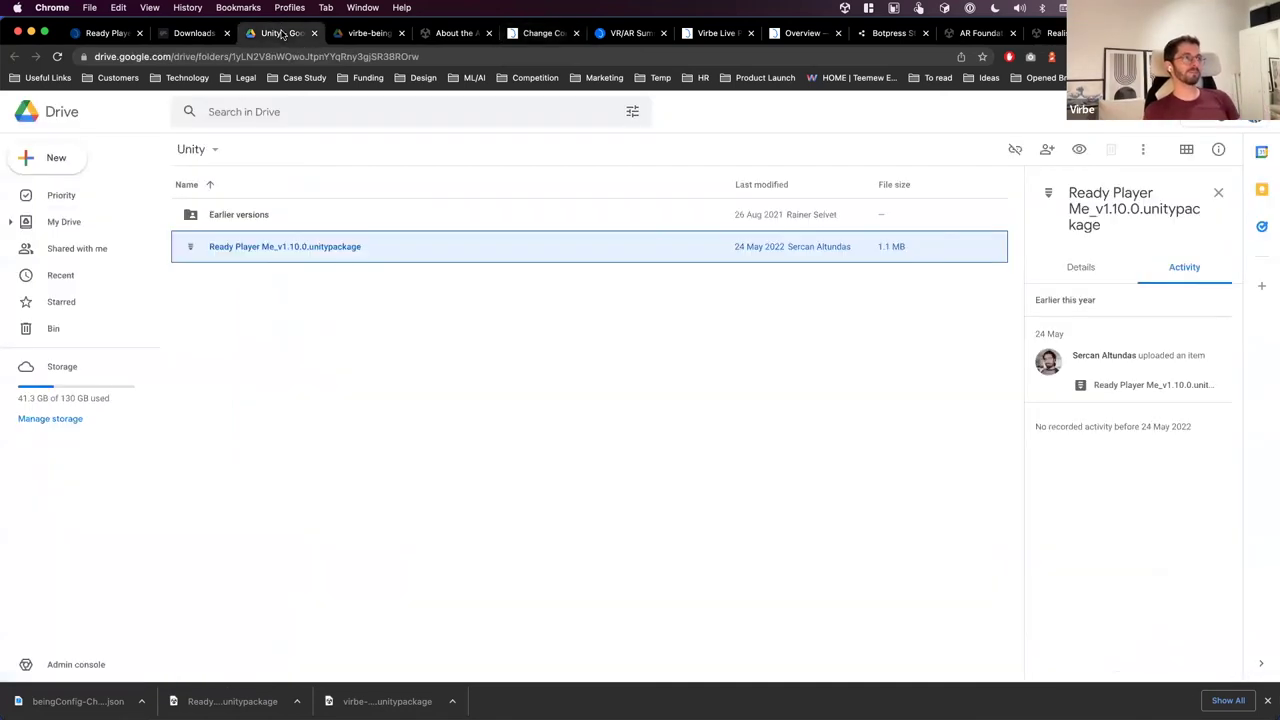
click(314, 33)
middle_click(201, 40)
middle_click(201, 38)
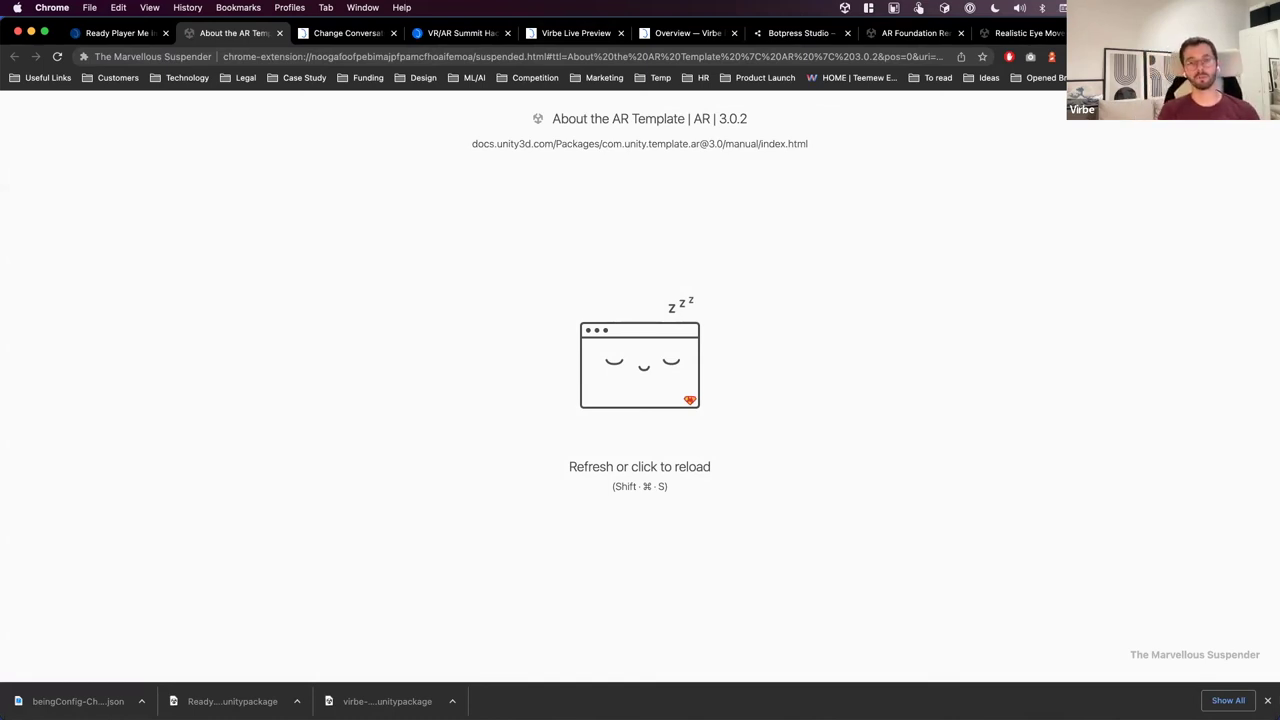
Switch to the BlankAR Unity project, expand Scene and inspect the Avatar object
key(super+Tab)
key(super+Tab)
key(super+Tab)
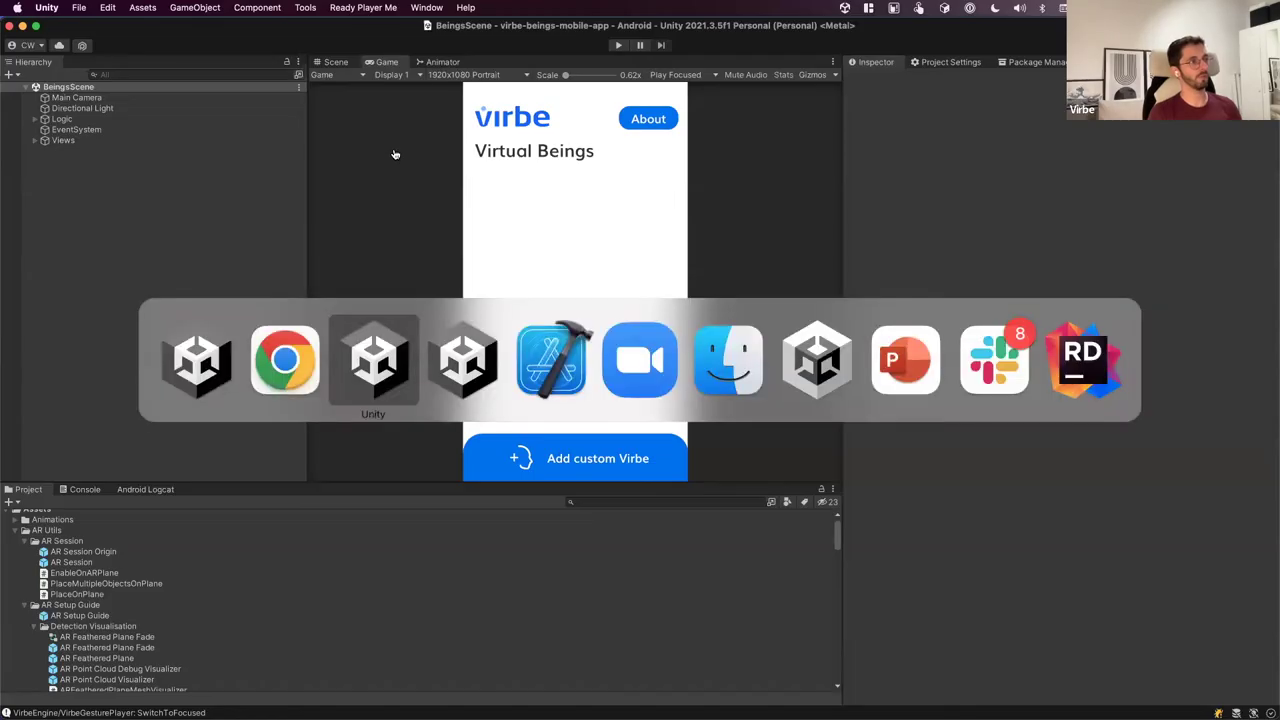
key(super+Tab)
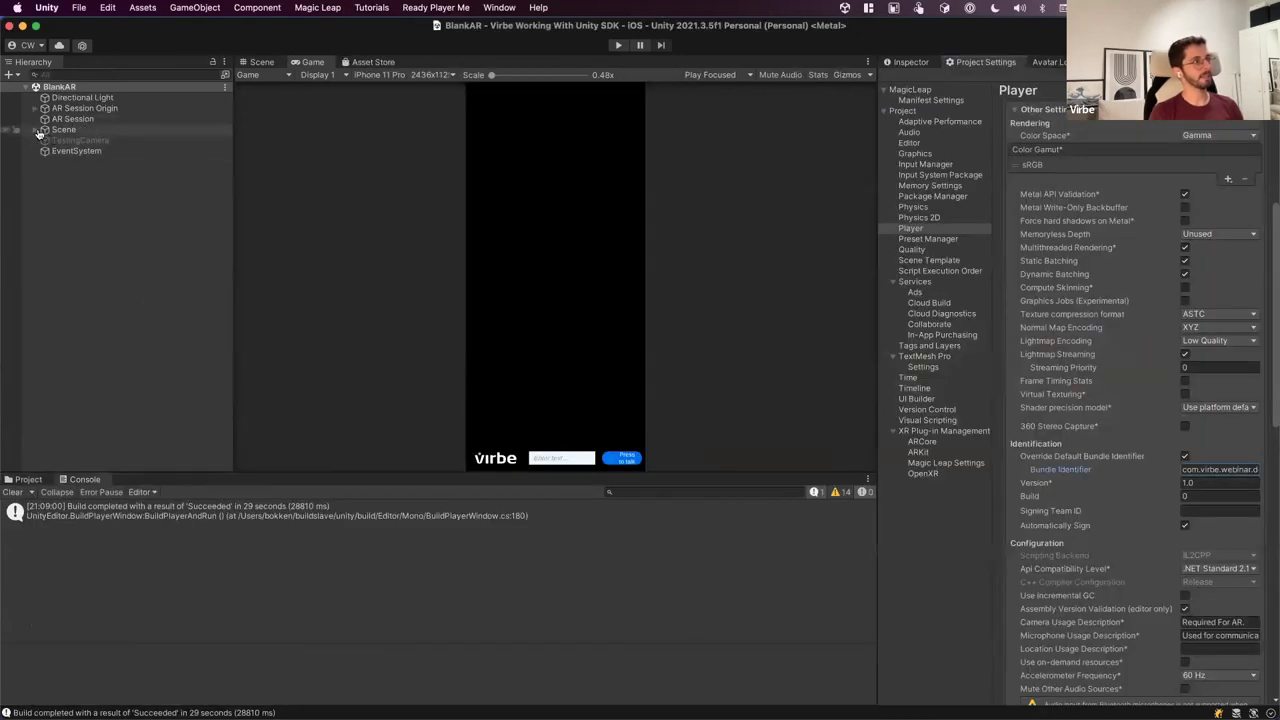
click(35, 130)
click(100, 140)
click(908, 62)
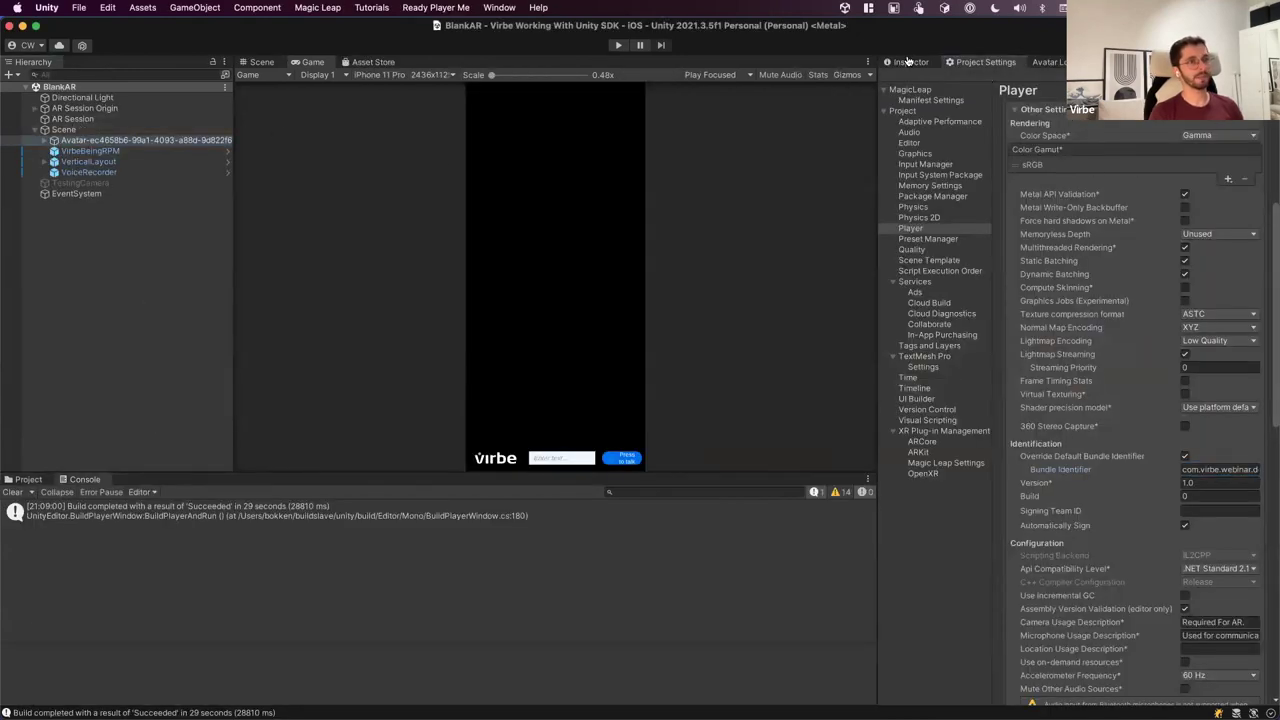
Ping the Avatar's informal_RPM_Male_Controller in the Project window
click(1130, 192)
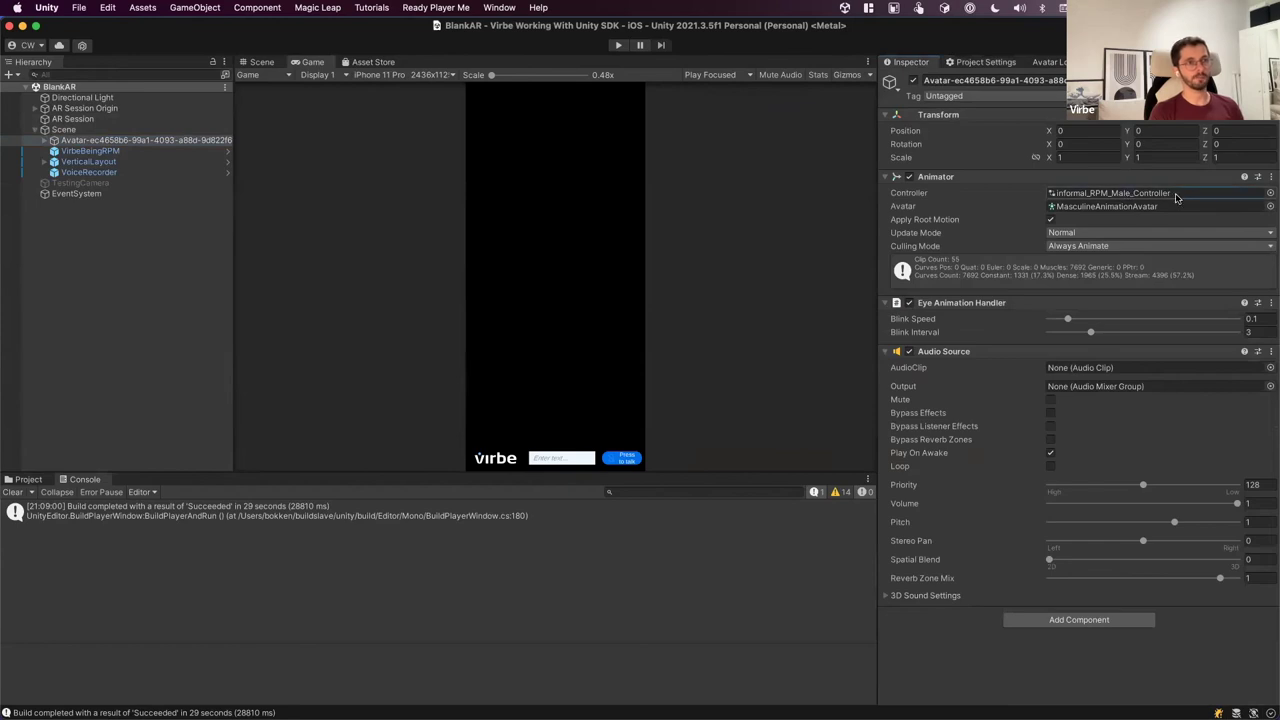
click(45, 482)
click(1128, 193)
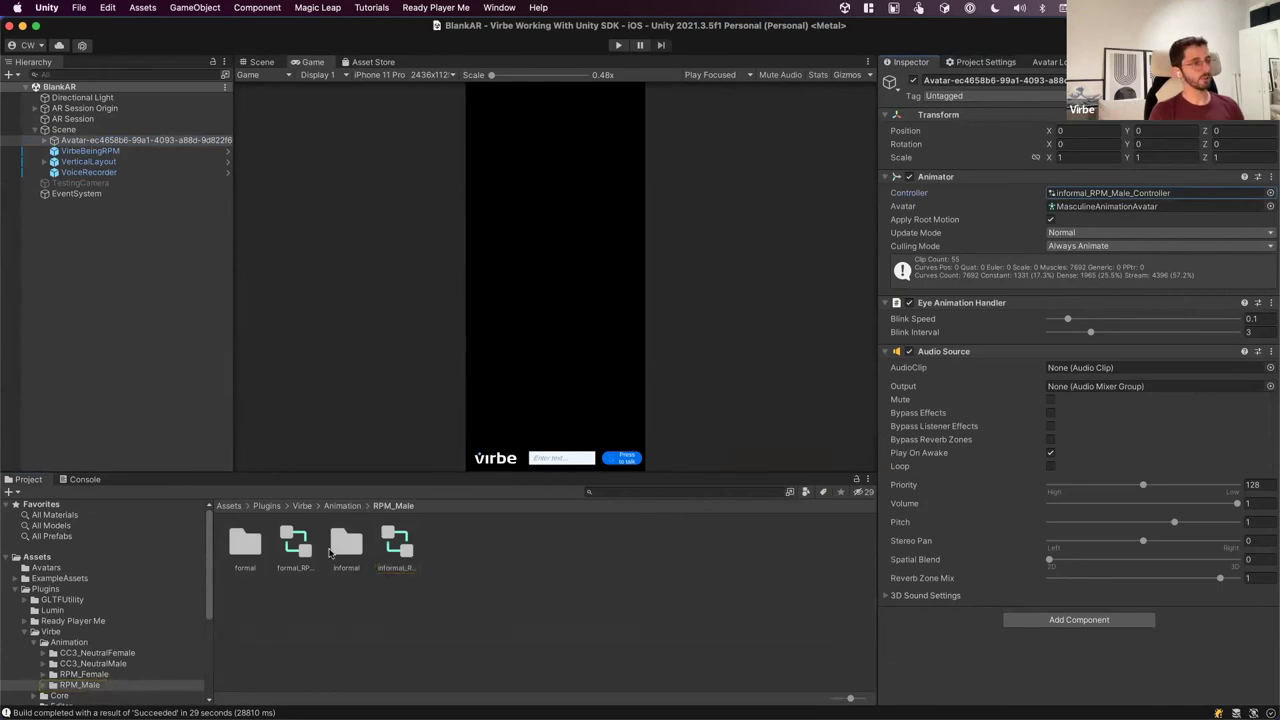
Browse the formal FullBody animations, then go back to the RPM_Male folder
double_click(252, 556)
double_click(246, 553)
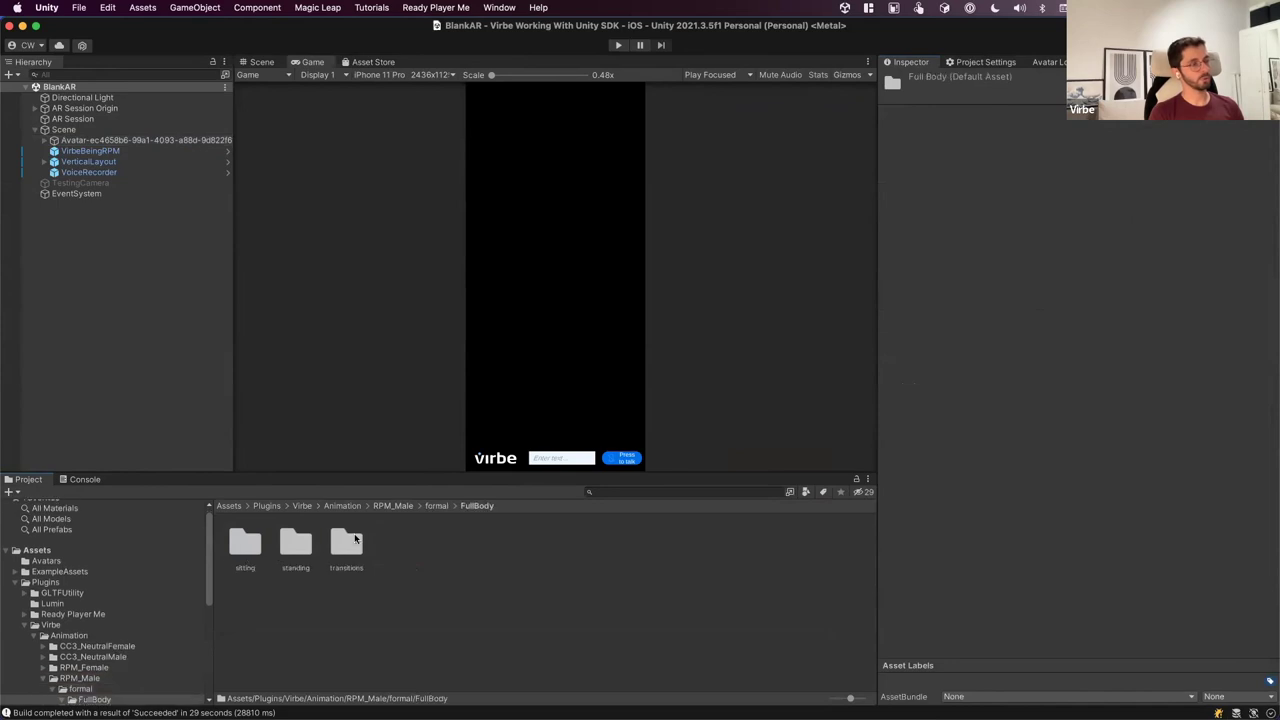
scroll(145, 622, down, 2)
scroll(145, 622, down, 1)
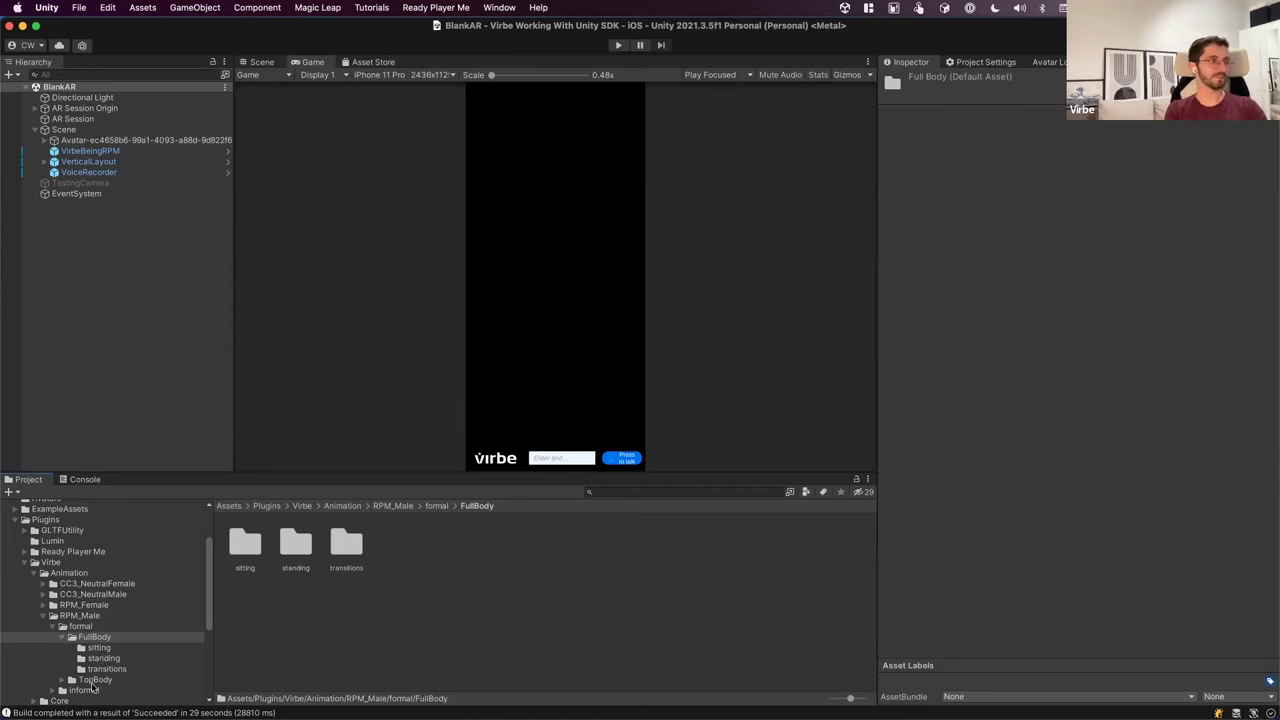
click(90, 616)
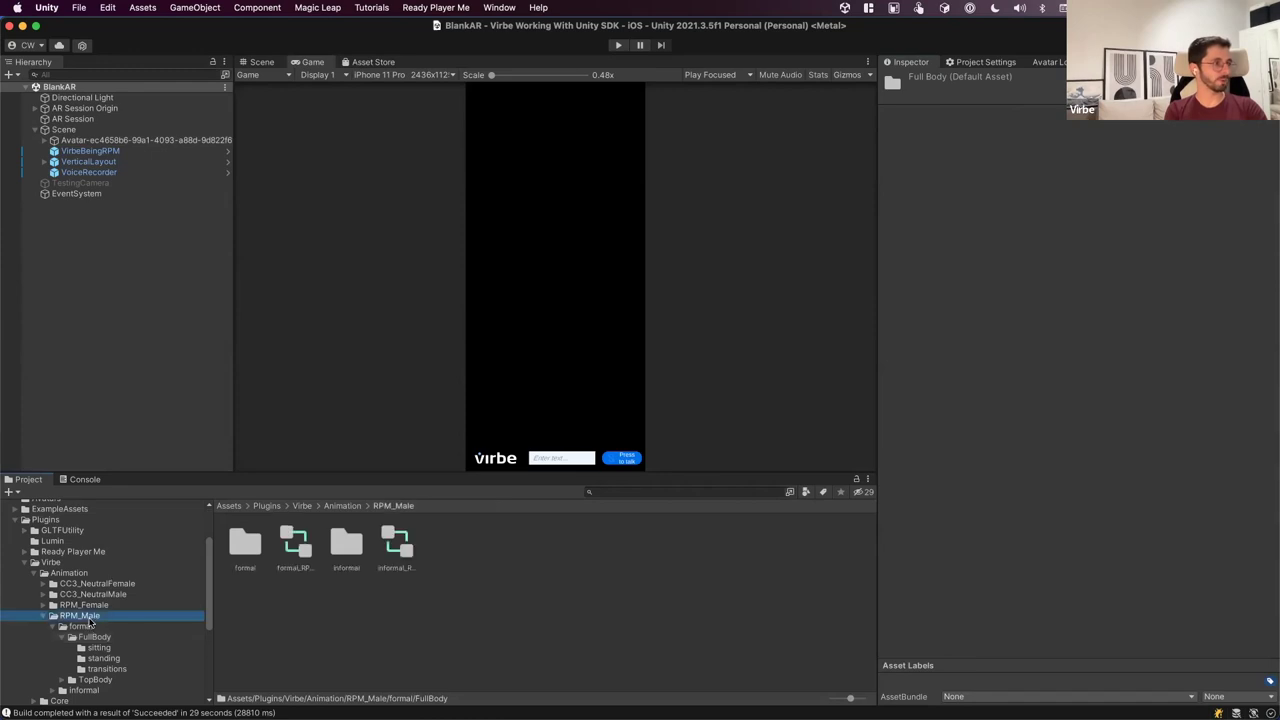
click(90, 151)
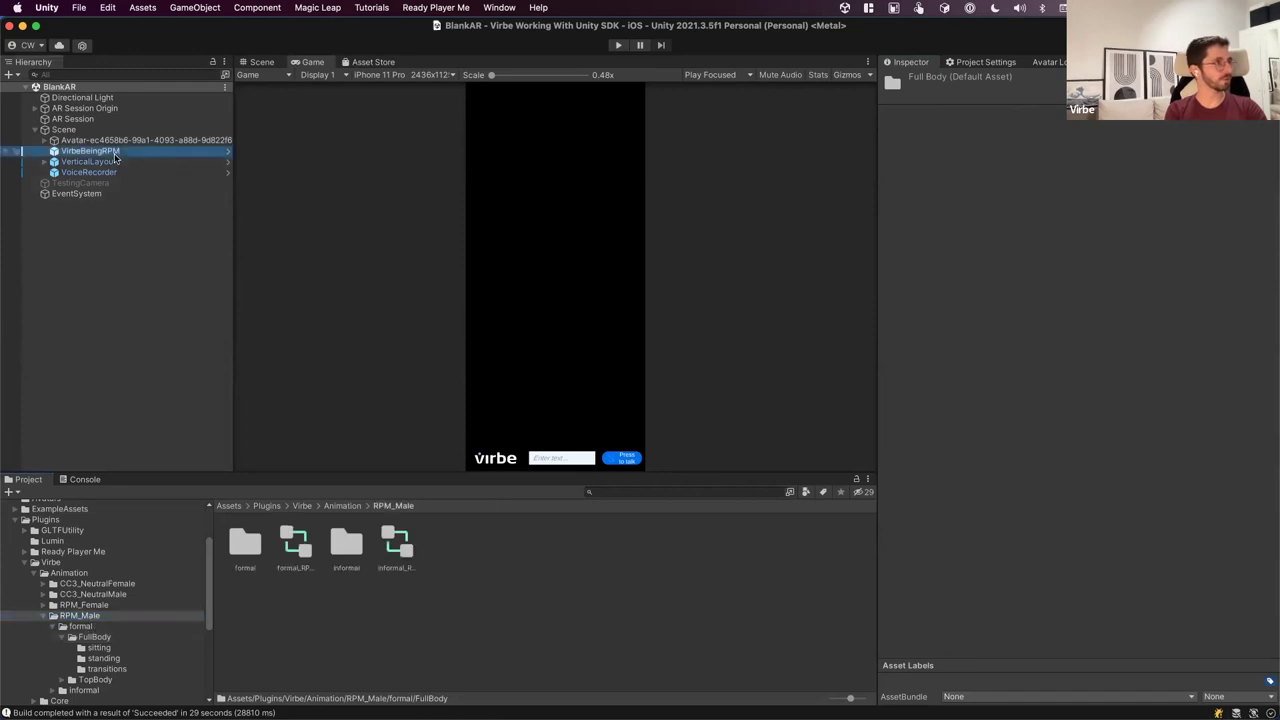
Expand the Virbe Speech Player's Visemes Configuration showing 17 RPM viseme configs
scroll(1070, 517, down, 1)
scroll(1070, 517, down, 1)
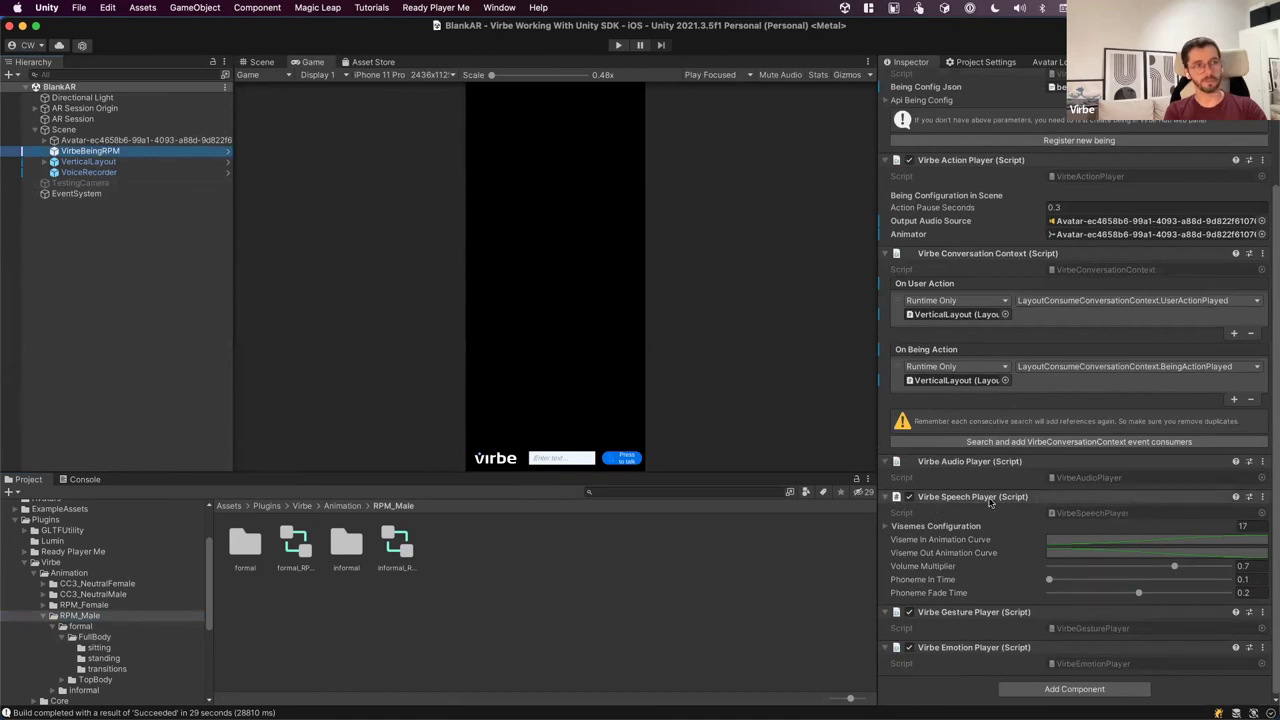
click(948, 527)
scroll(948, 528, down, 1)
scroll(960, 515, down, 5)
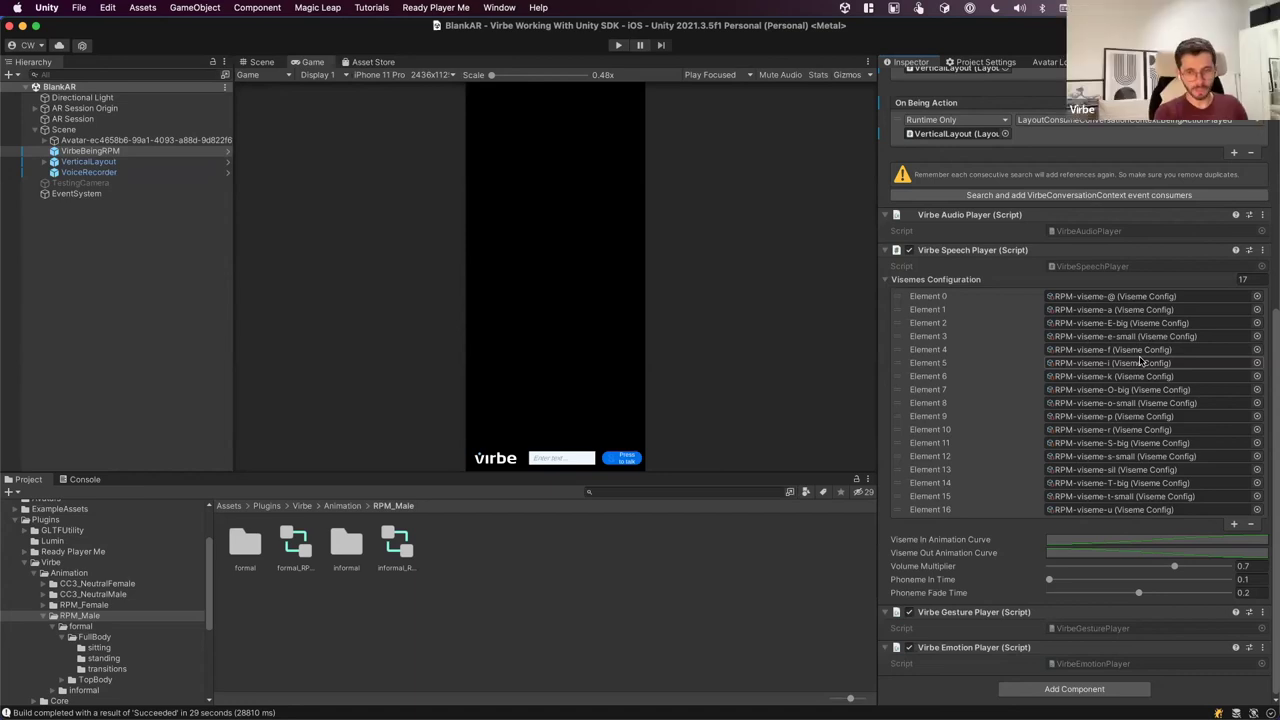
key(super+Tab)
key(super+Tab)
key(super+Tab)
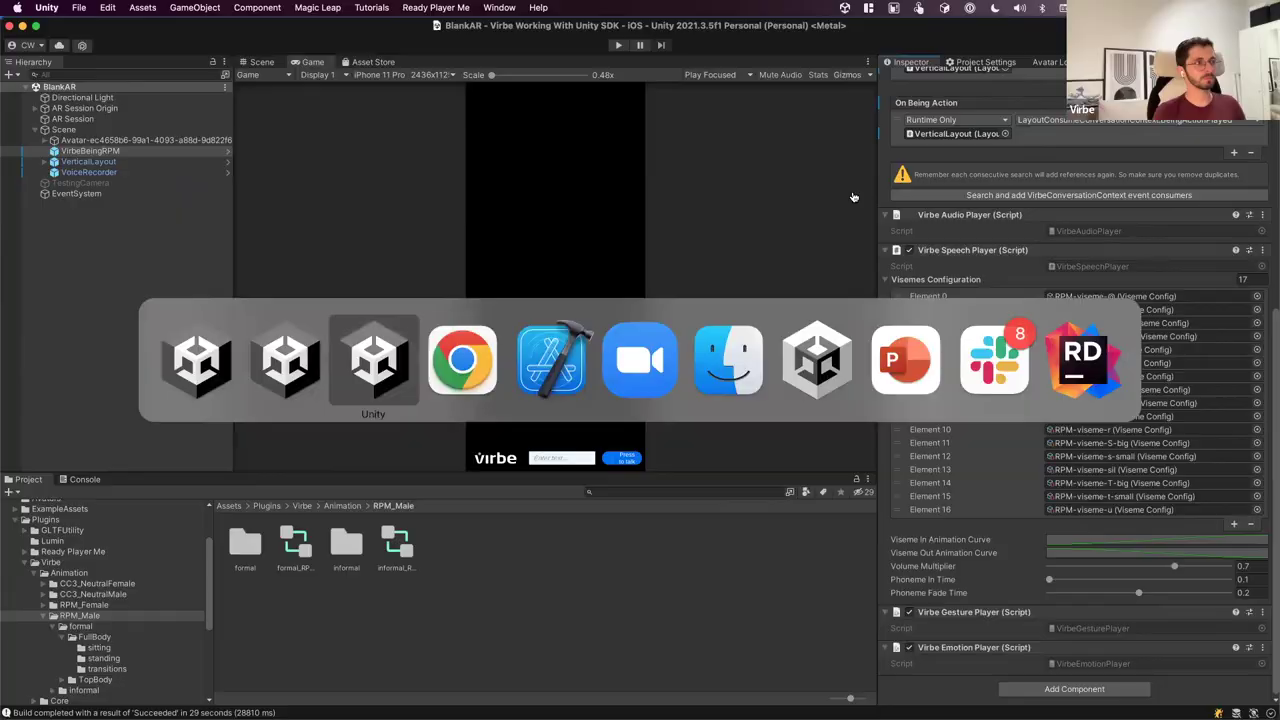
Choose Virbe General Skillset as conversation engine and place the Overview tab beside it
click(572, 33)
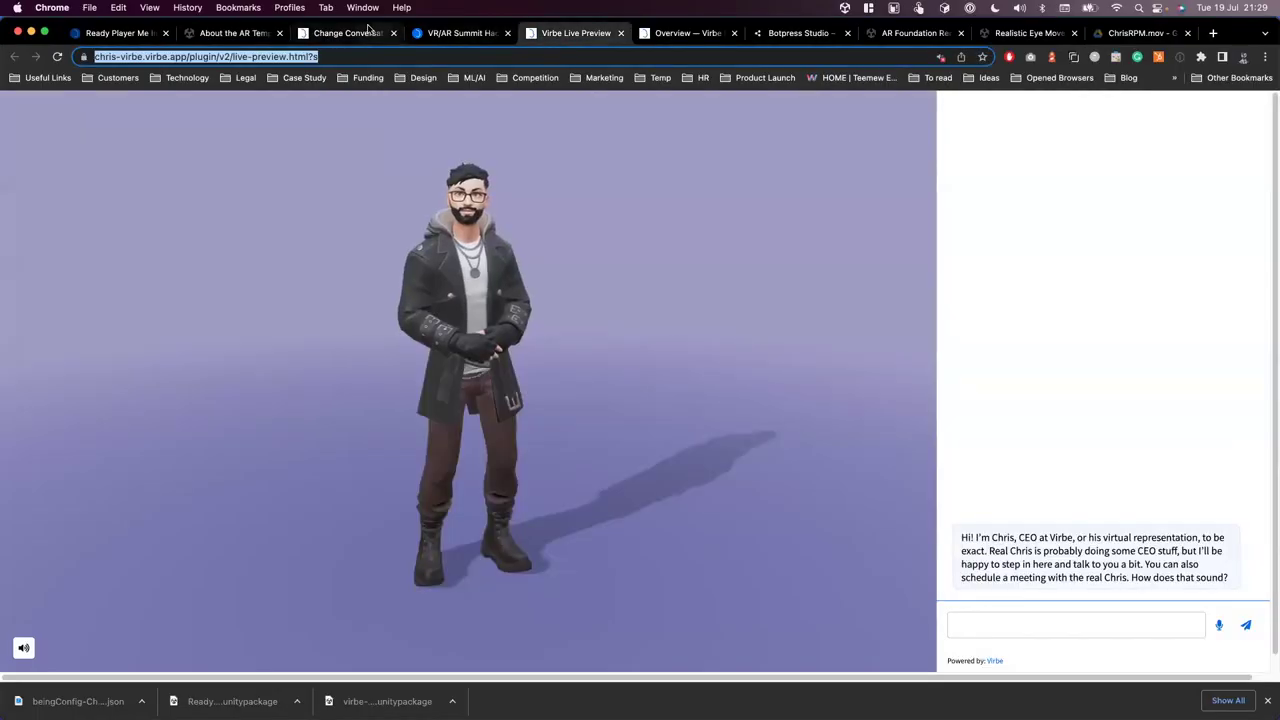
click(346, 33)
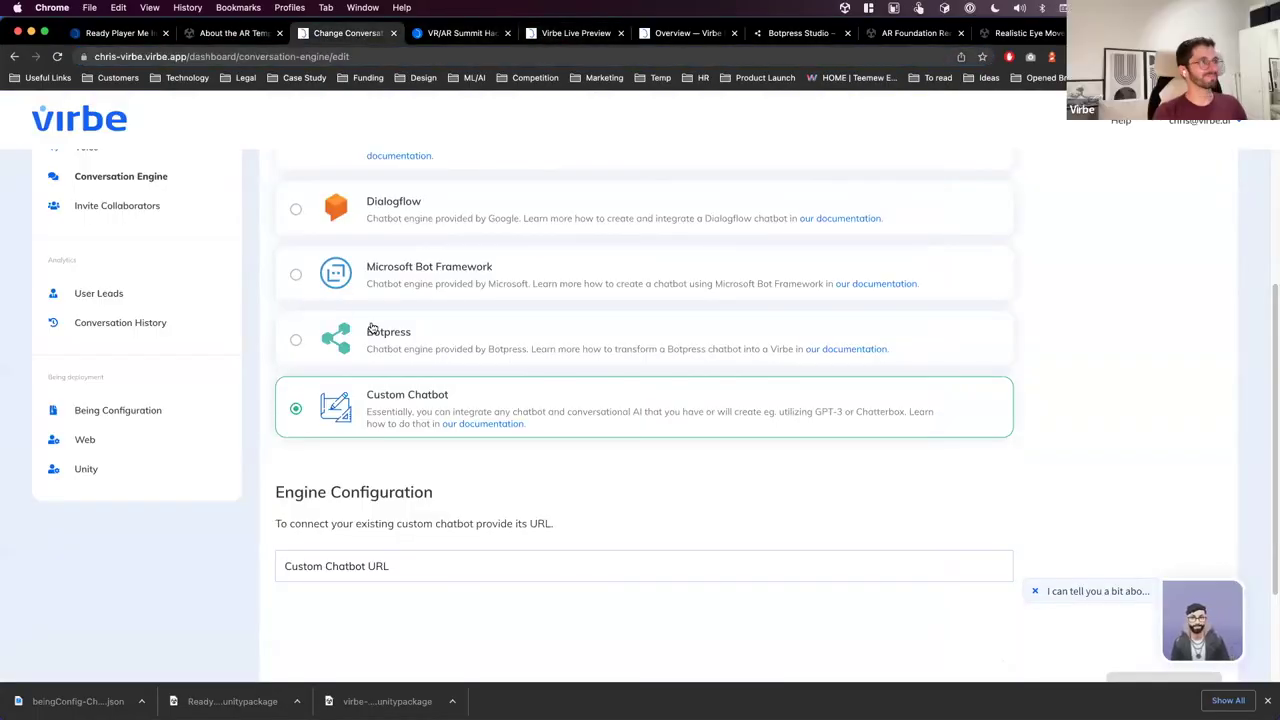
scroll(376, 322, up, 5)
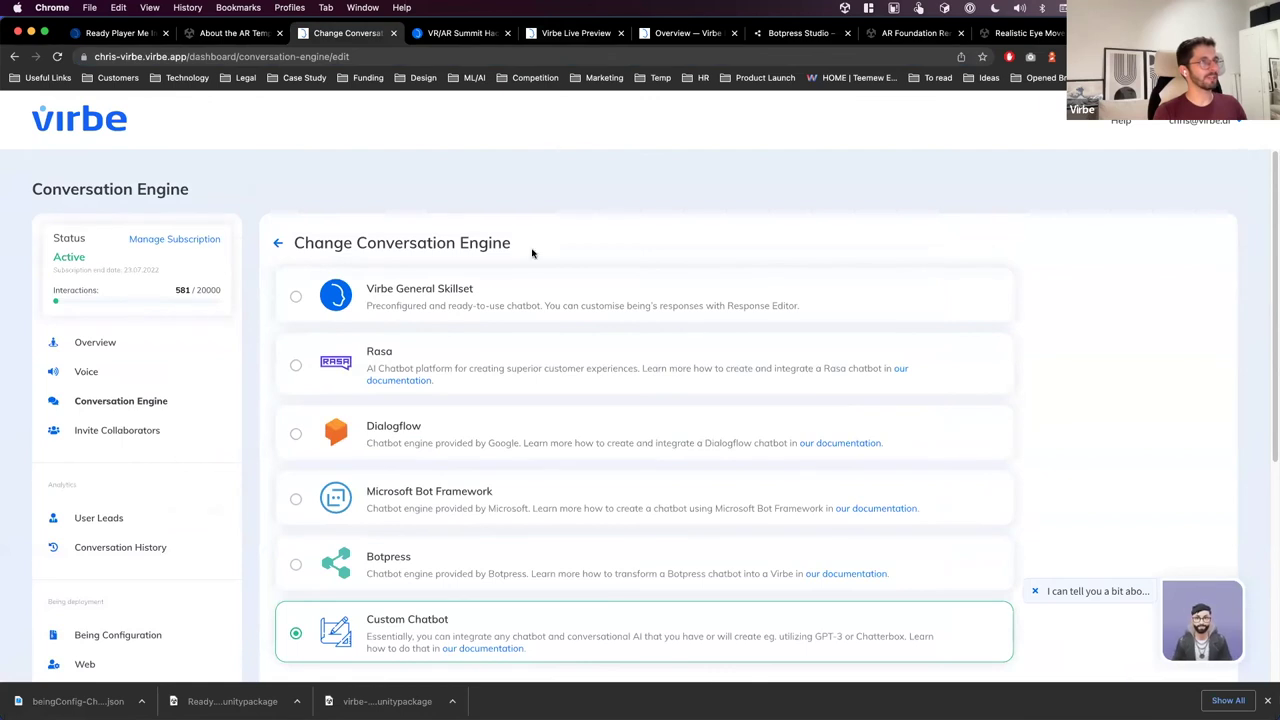
click(494, 294)
scroll(434, 283, down, 2)
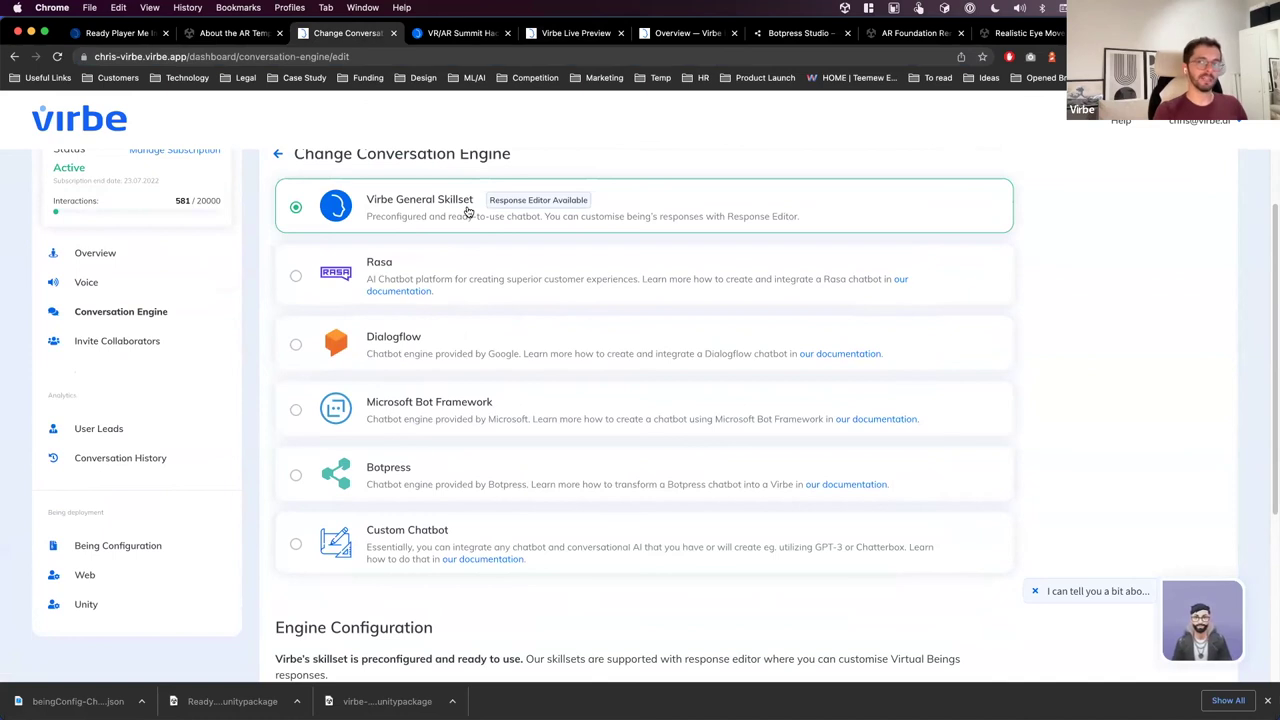
scroll(485, 262, up, 2)
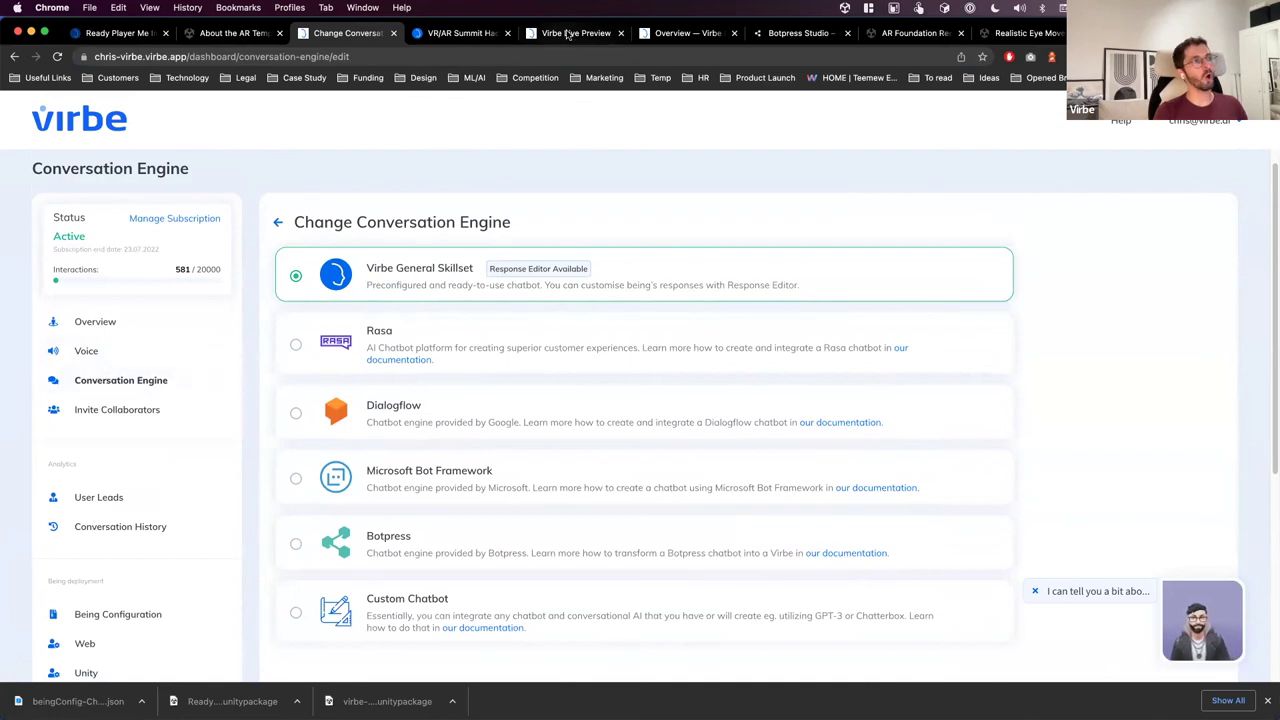
click(670, 32)
drag(670, 32, 450, 38)
Open the Welcome Script's Paragraph 1 behavior settings in the Presentation Editor
click(186, 401)
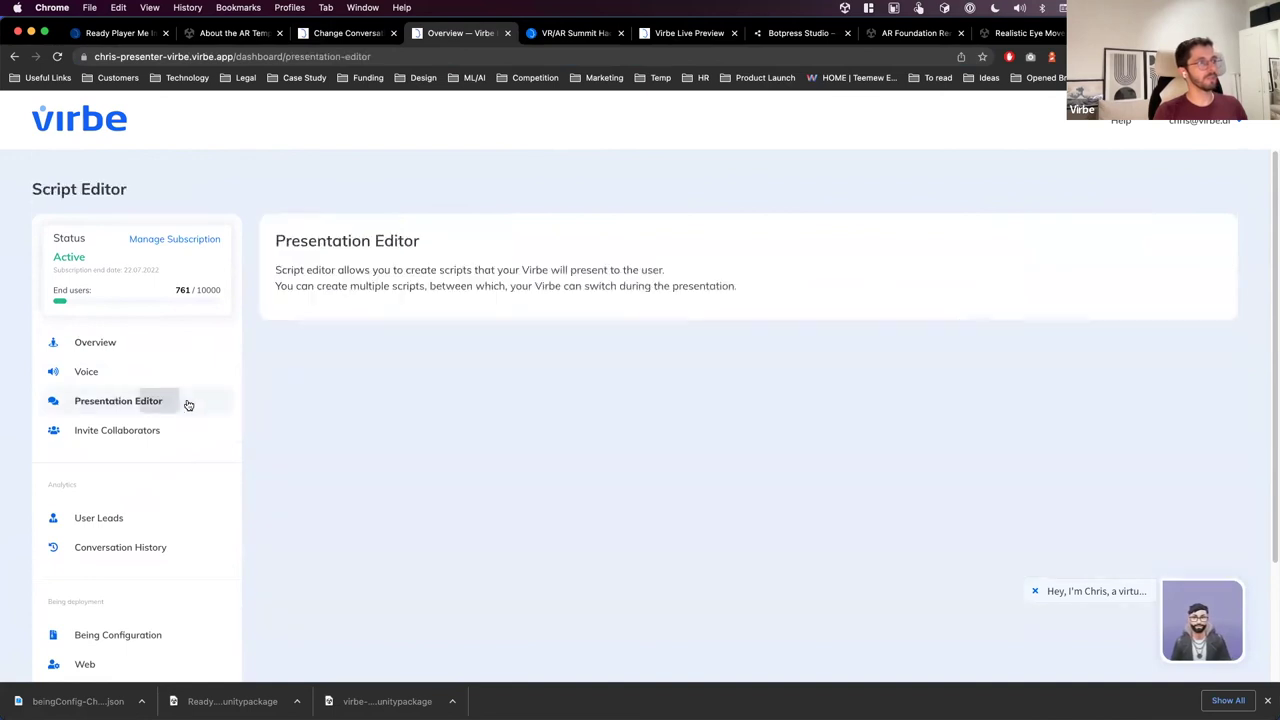
scroll(540, 400, down, 4)
scroll(543, 404, down, 2)
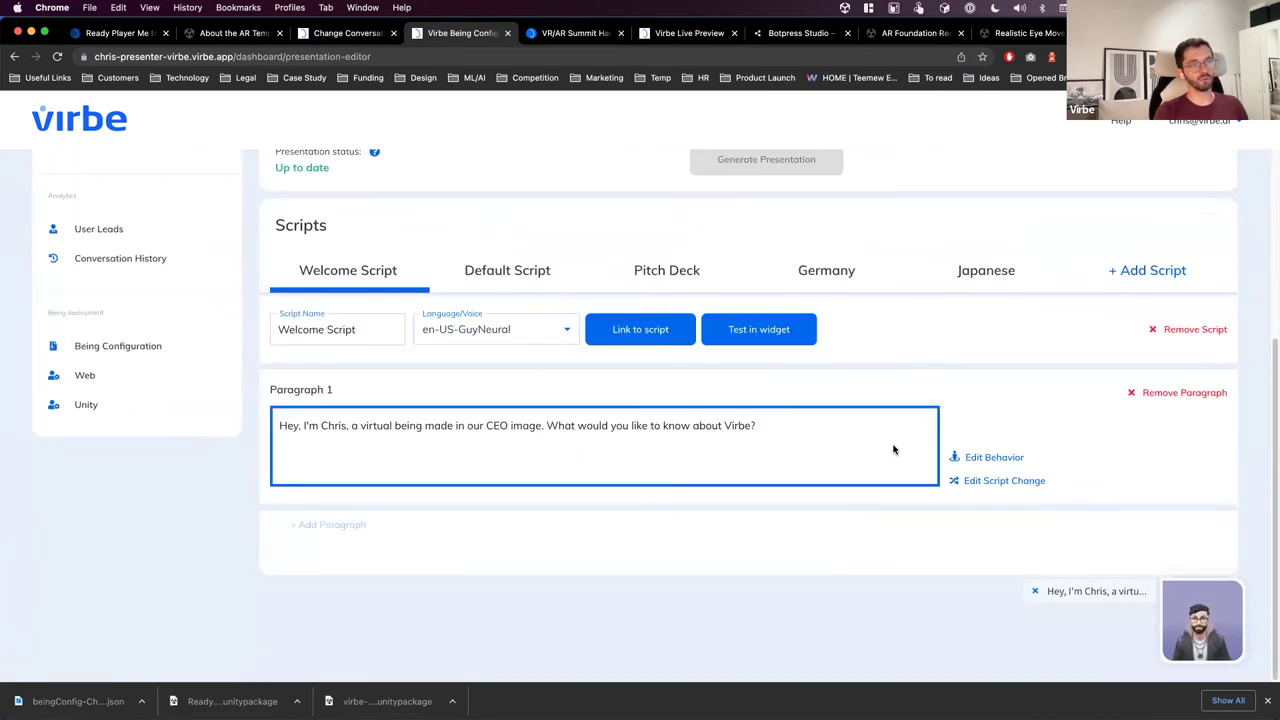
drag(287, 425, 970, 438)
click(994, 457)
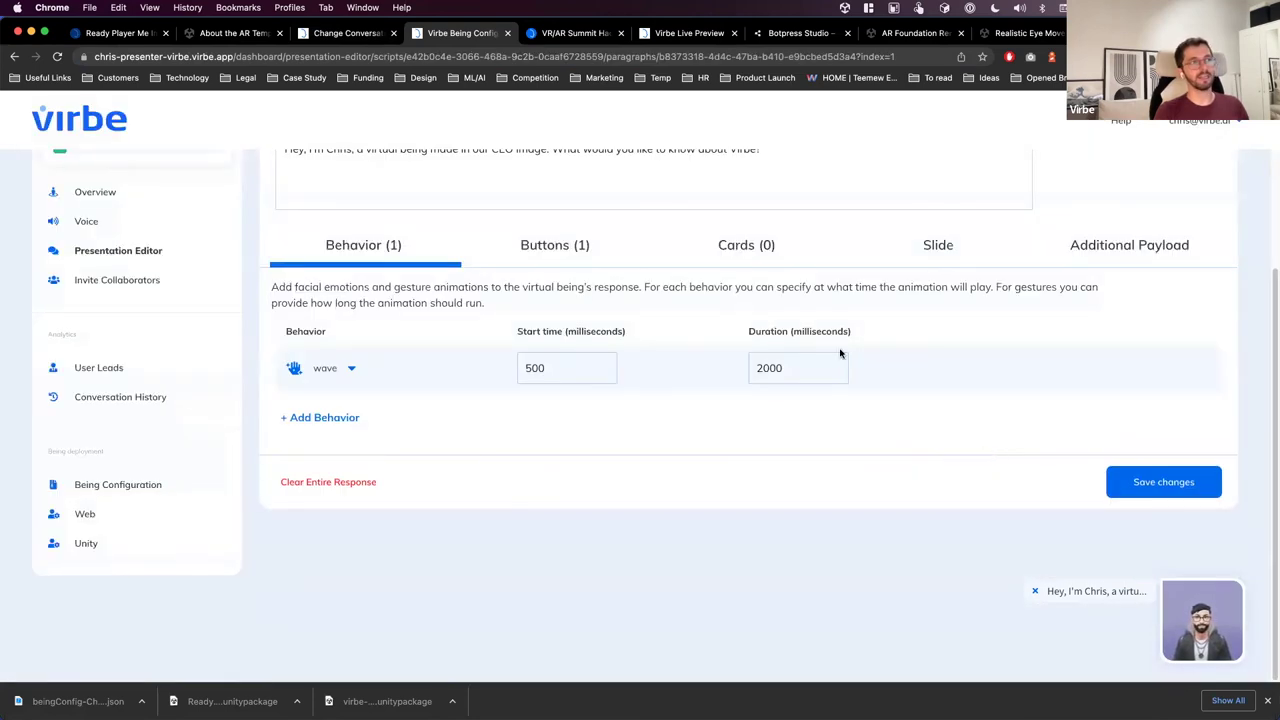
Add a second wave behavior at 0 ms for 2000 ms, then return to engine settings
click(324, 420)
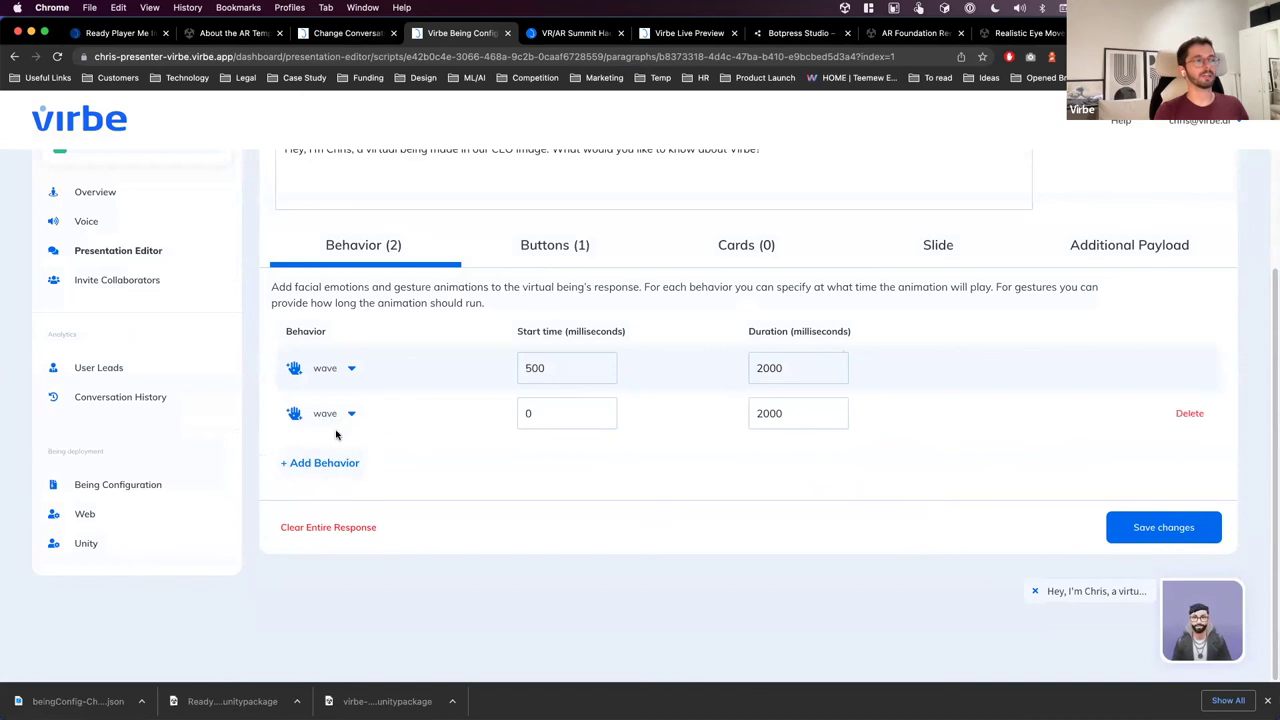
click(335, 418)
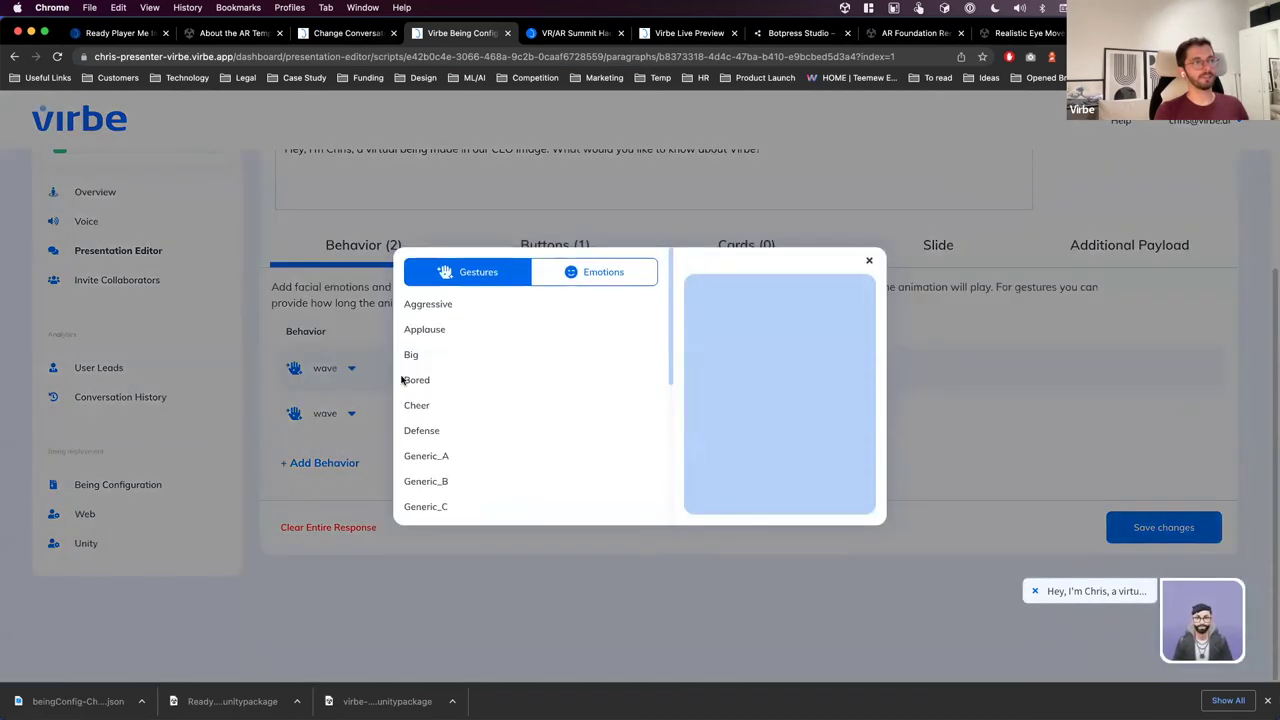
scroll(484, 420, down, 2)
scroll(482, 420, down, 3)
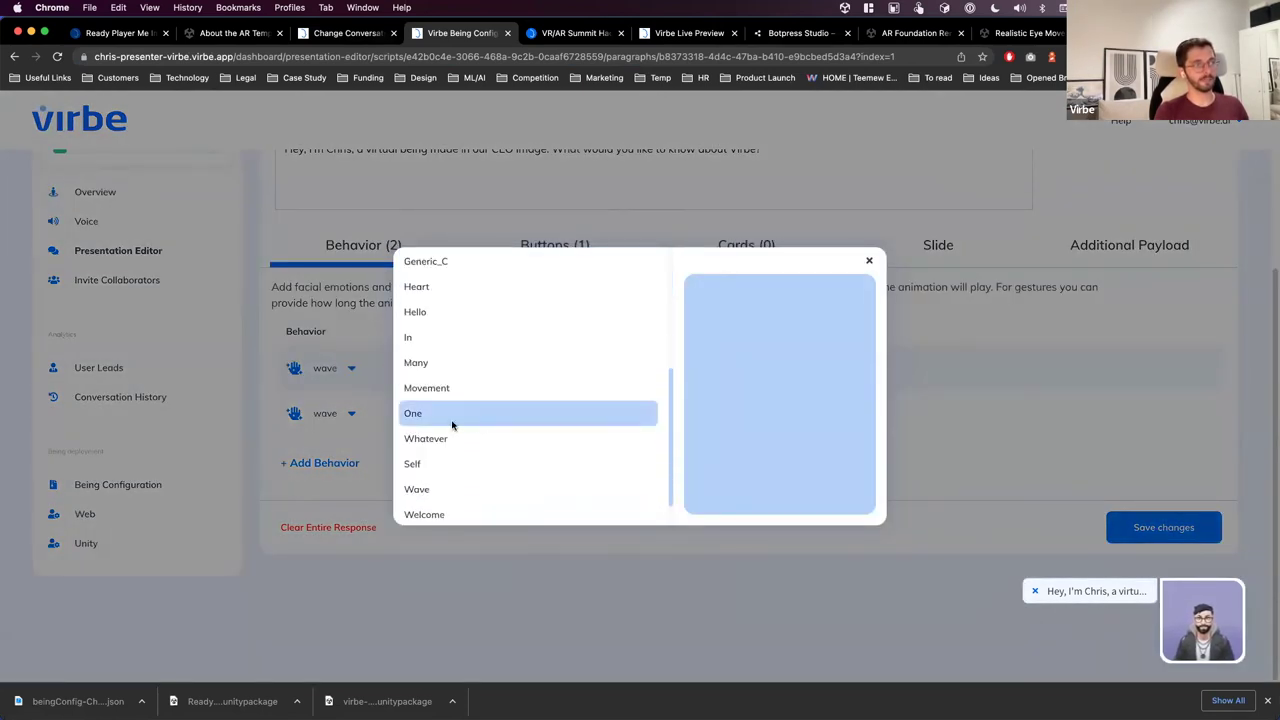
click(505, 552)
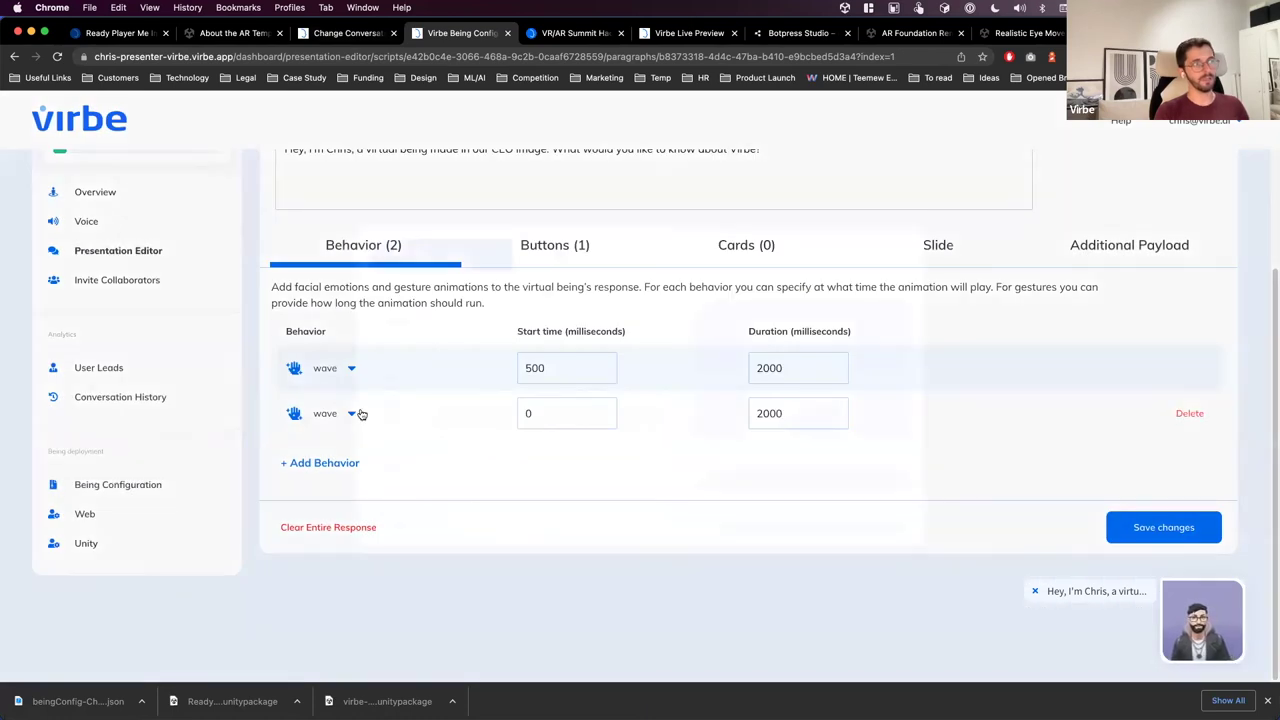
click(358, 414)
click(871, 260)
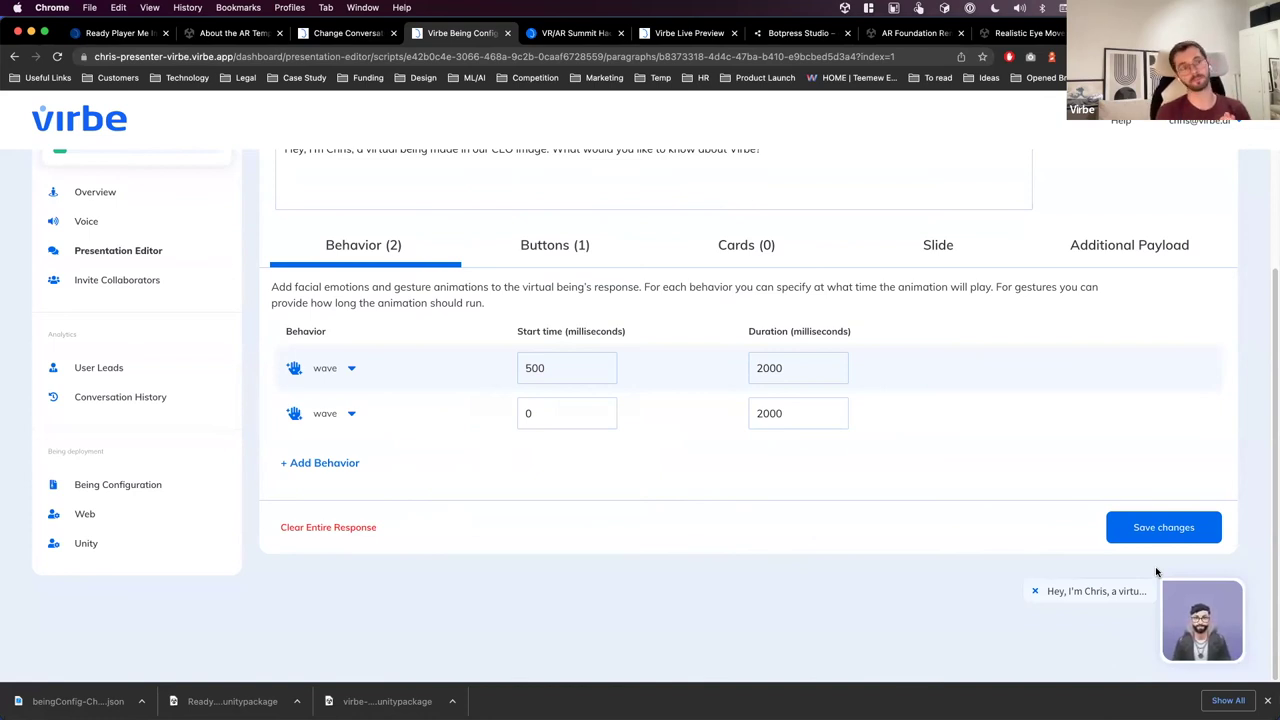
click(350, 34)
scroll(537, 268, up, 5)
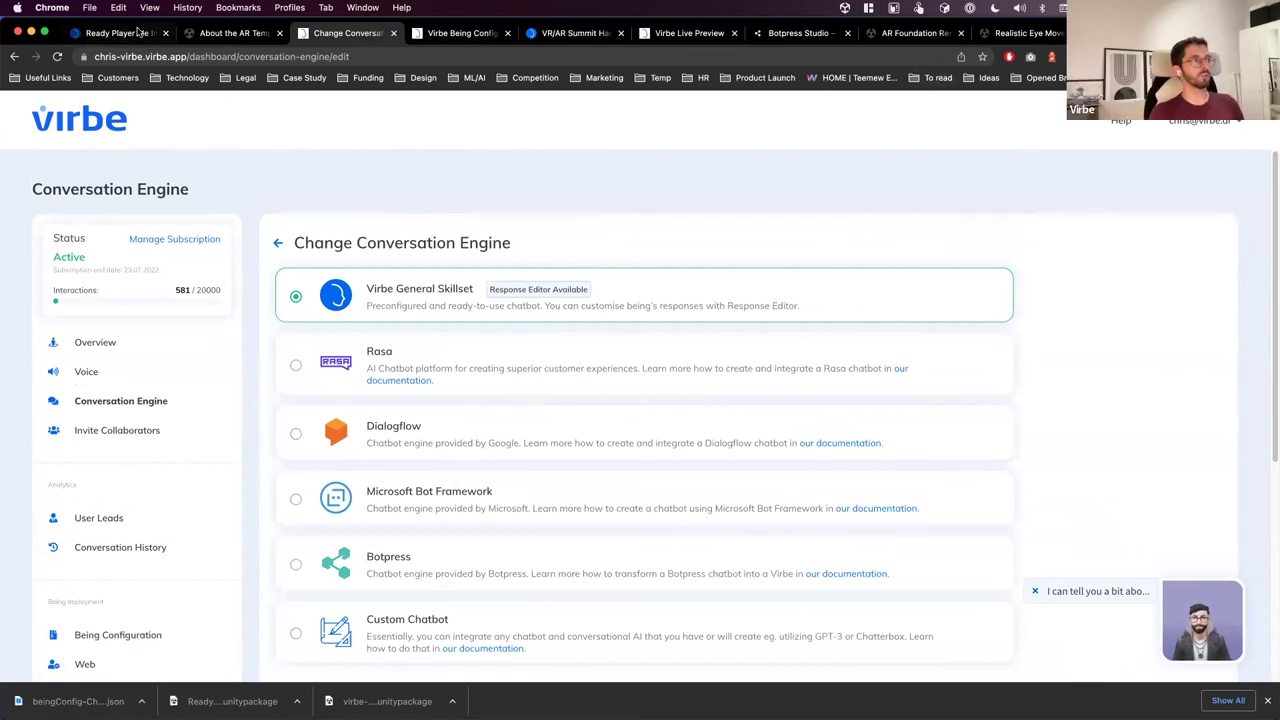
Open the Interactive mode Dialogflow integration guide in the Virbe documentation
key(super+1)
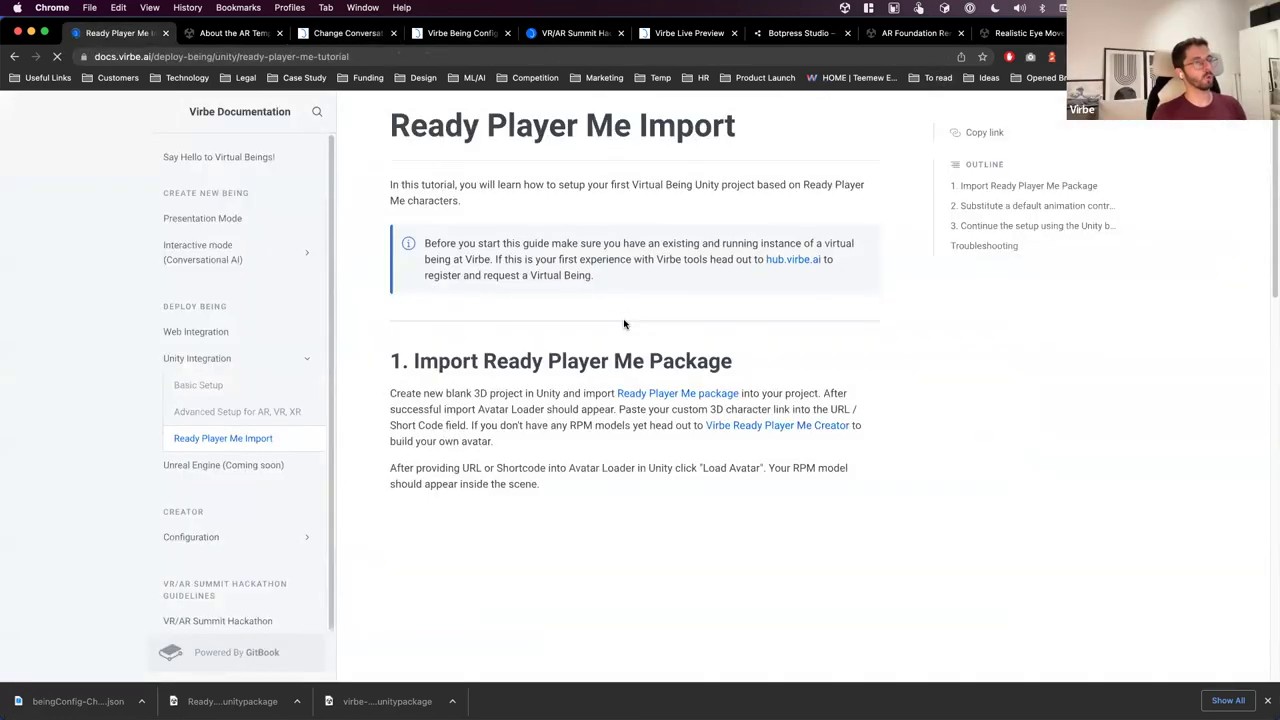
scroll(251, 362, down, 1)
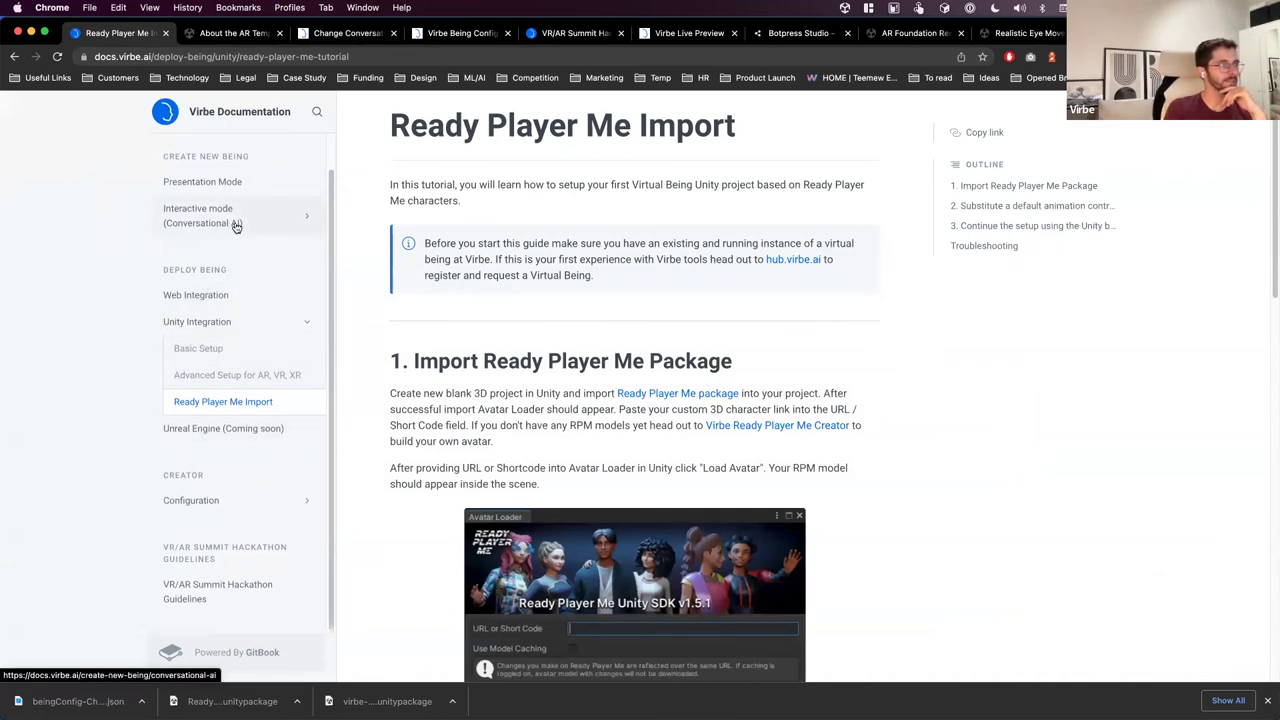
click(267, 222)
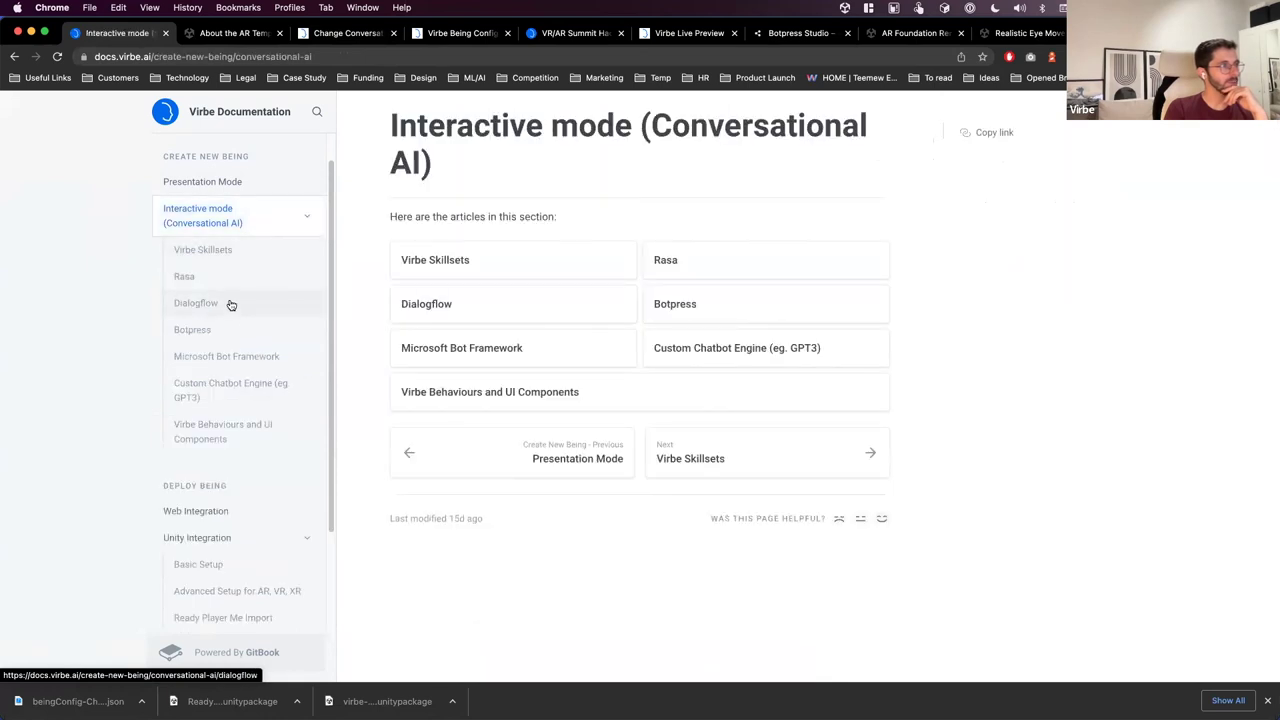
click(229, 303)
scroll(600, 303, down, 9)
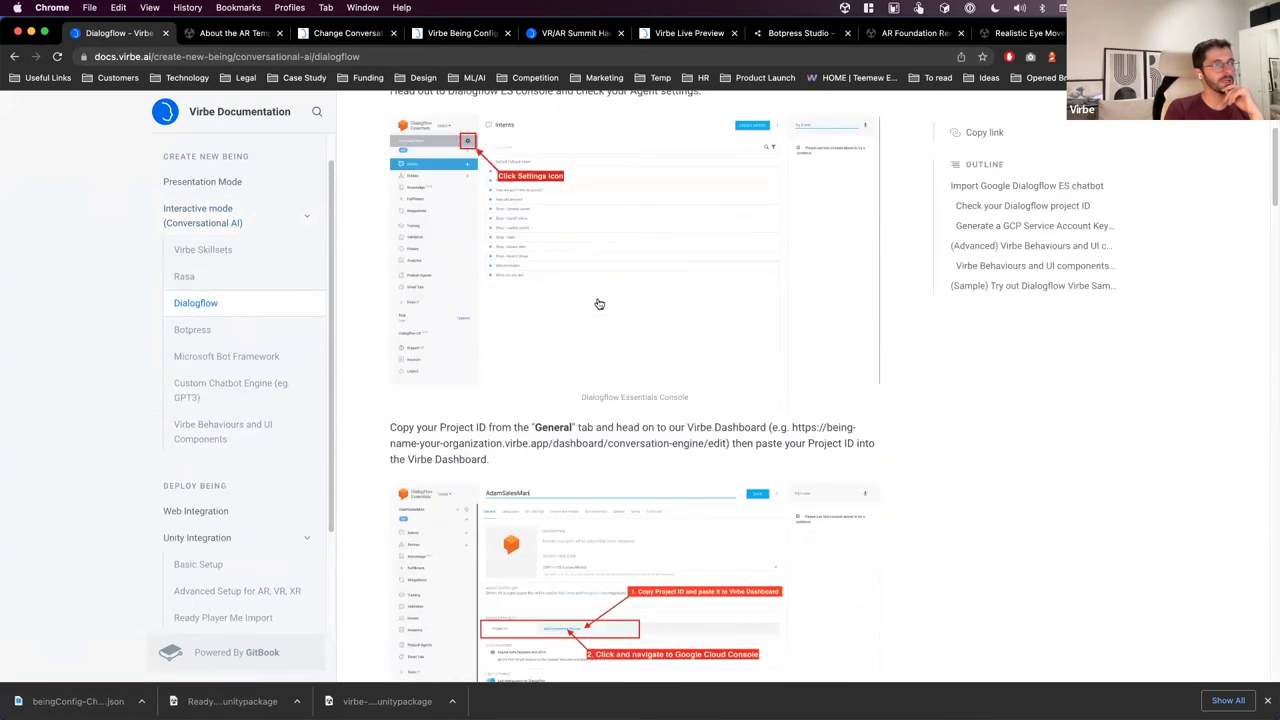
scroll(373, 198, down, 14)
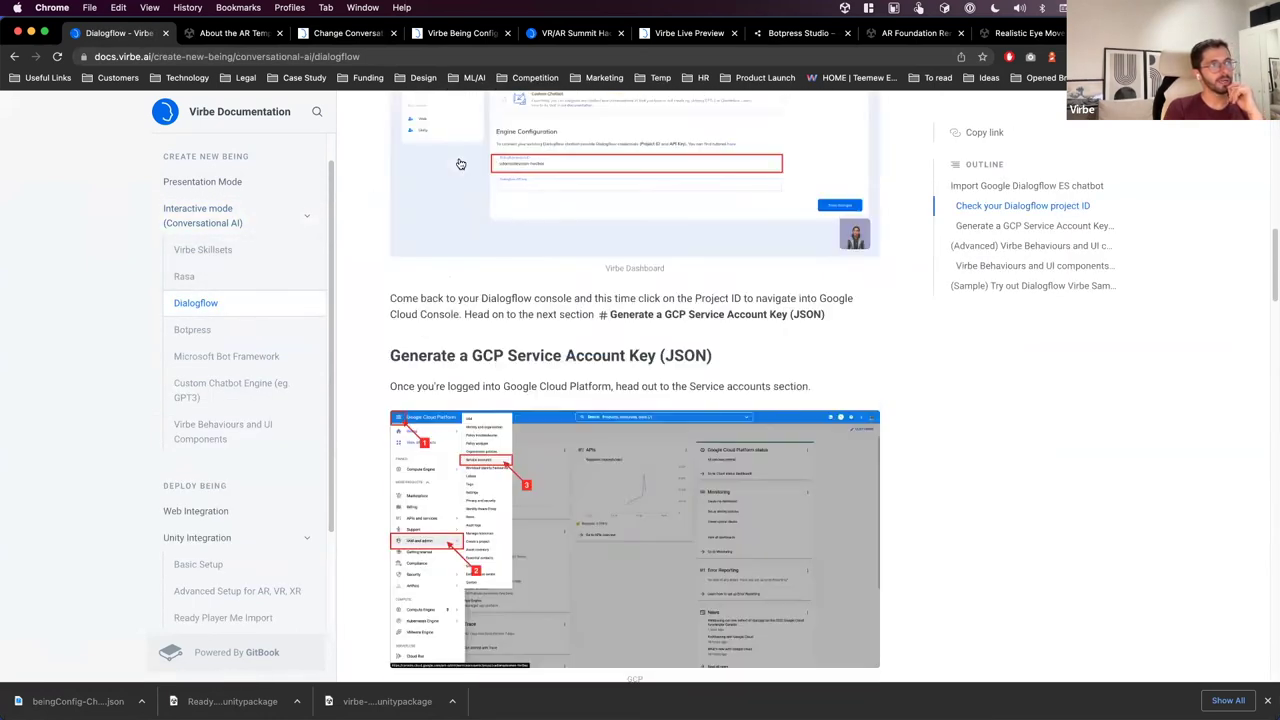
scroll(403, 253, down, 20)
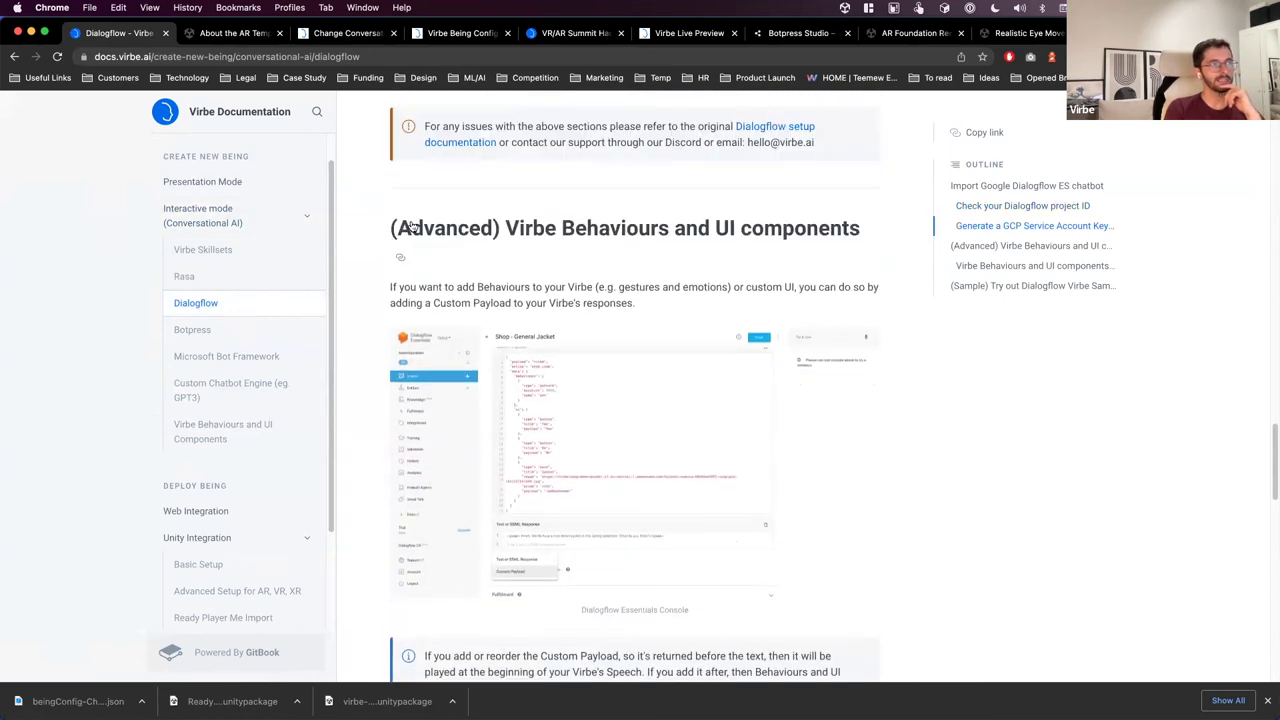
scroll(611, 263, down, 2)
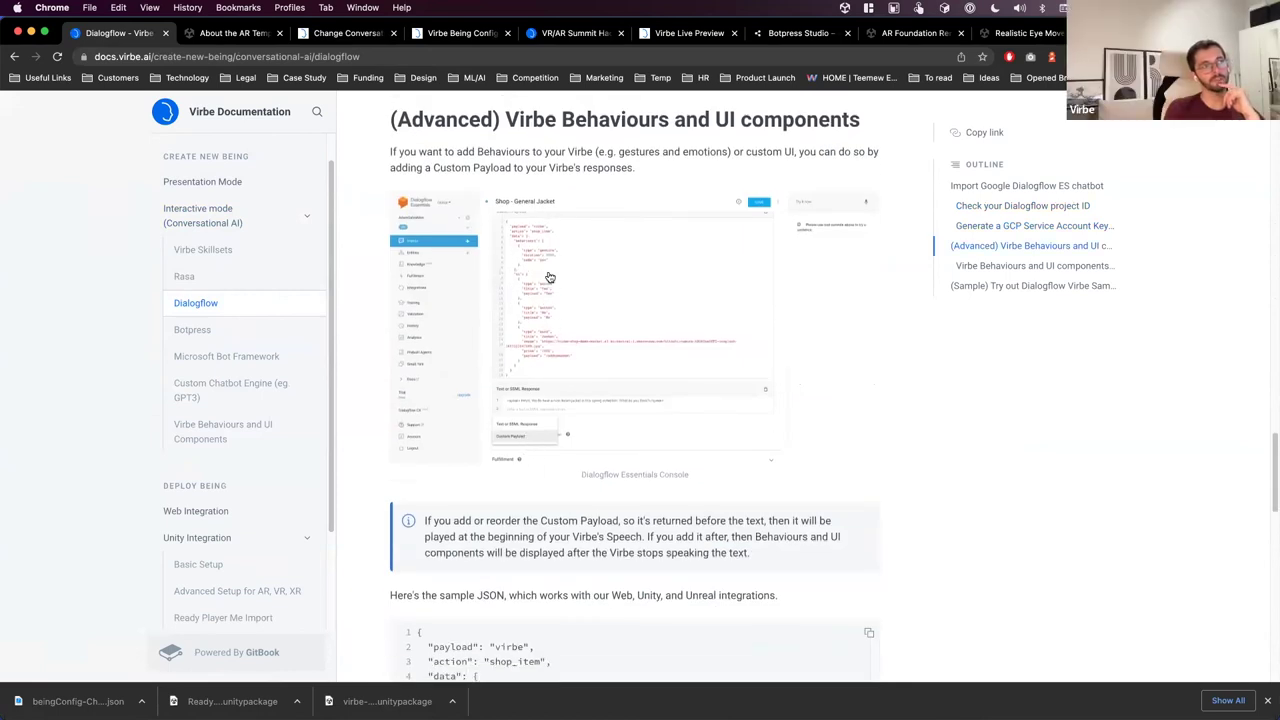
scroll(525, 455, down, 5)
Highlight the behaviours part of the sample JSON, then view the Virbe Live Preview
drag(421, 206, 546, 651)
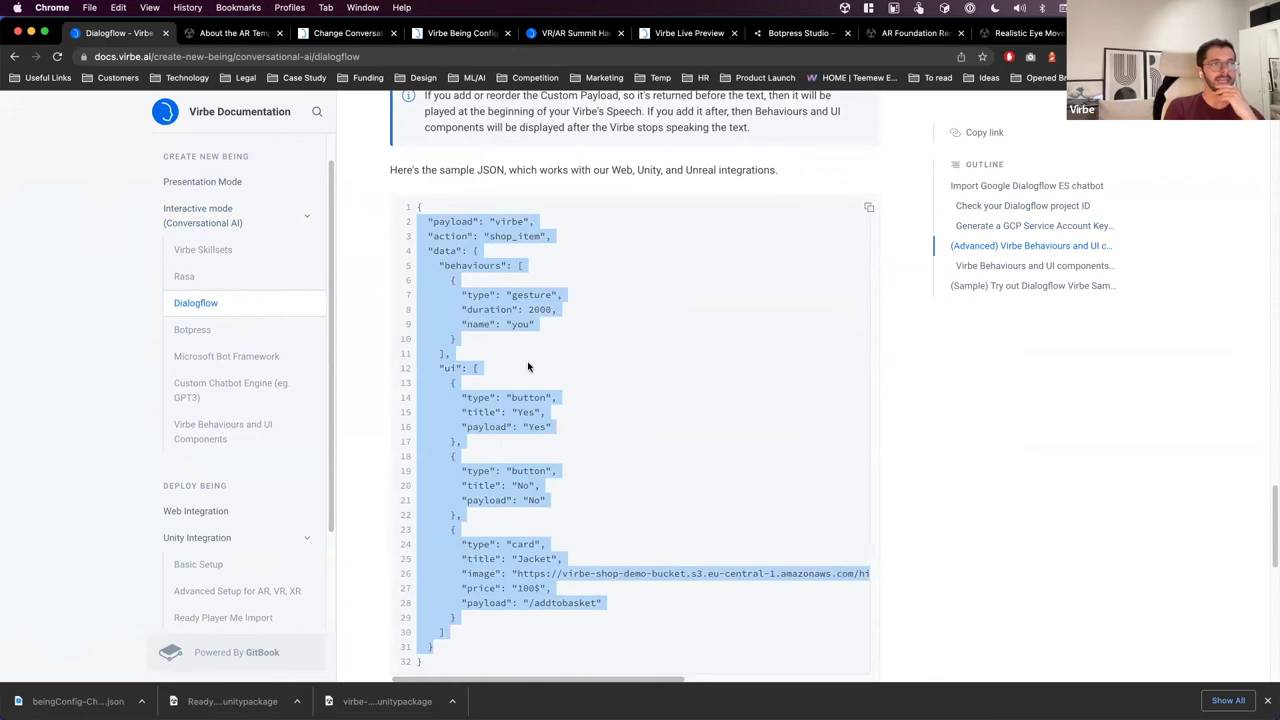
click(475, 336)
drag(441, 263, 486, 344)
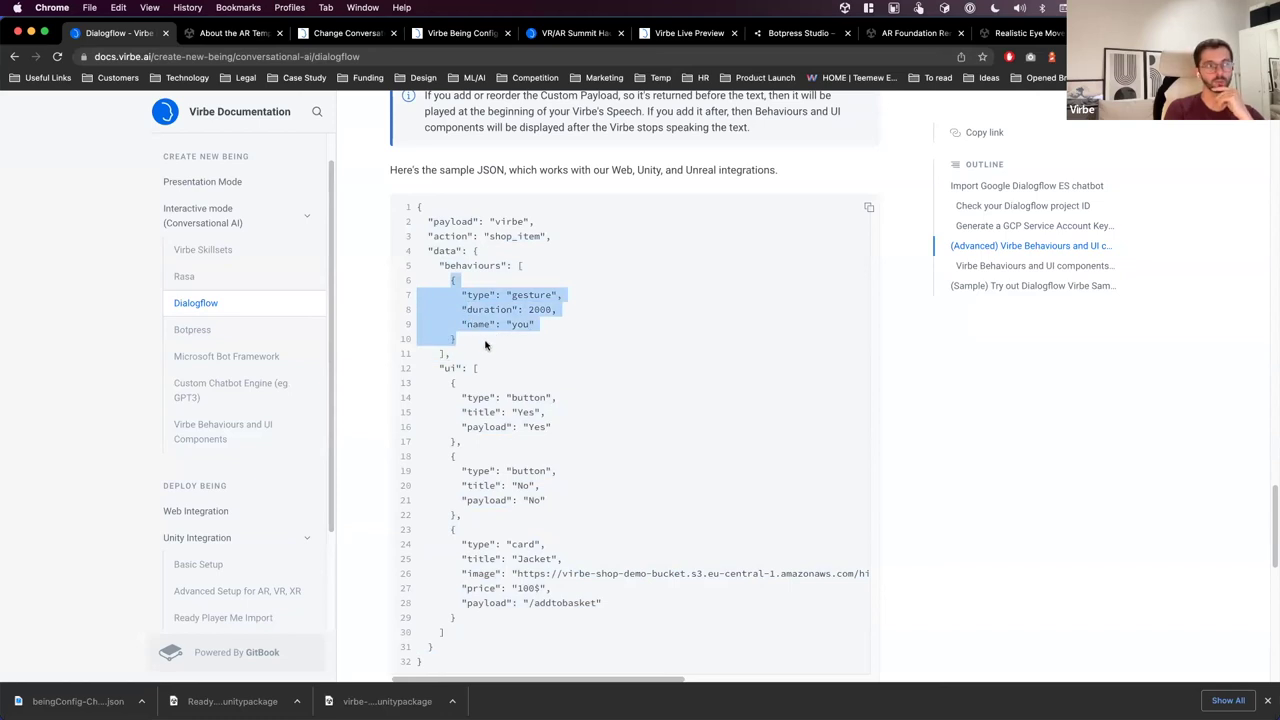
scroll(485, 345, down, 10)
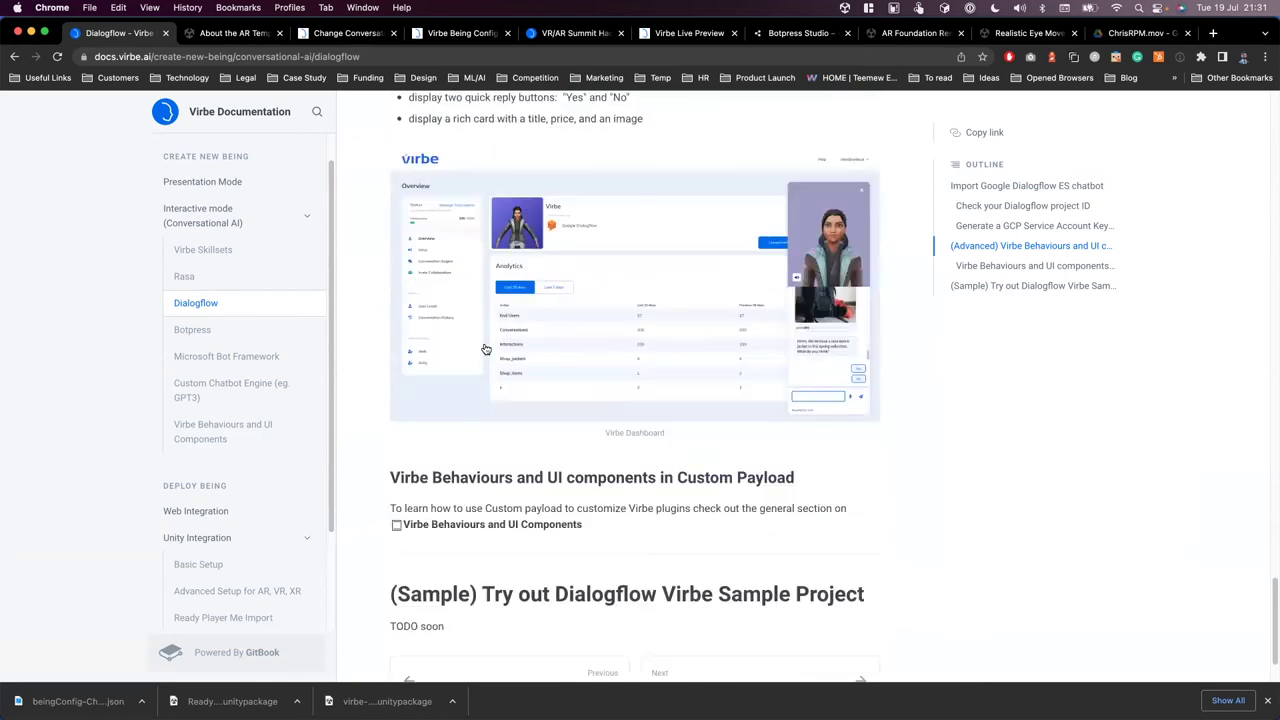
click(700, 35)
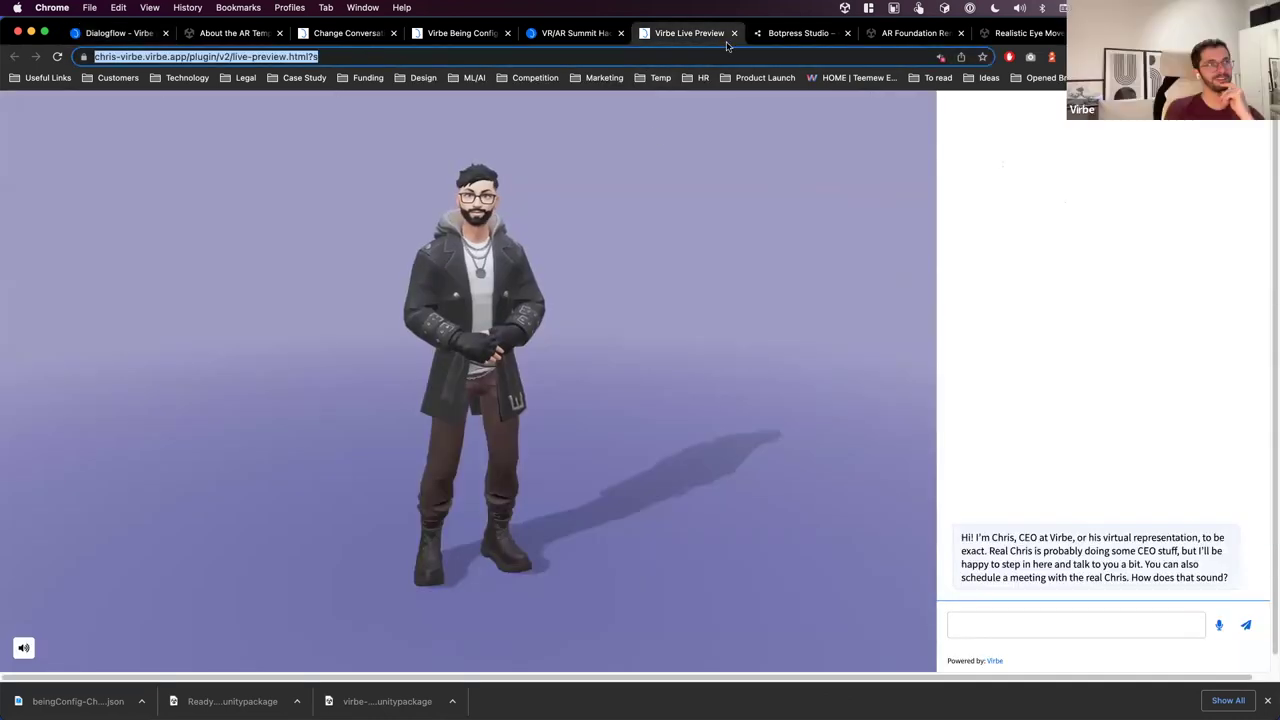
Review the welcome paragraph's wave gesture (500 ms, 2000 ms) unchanged, then edit its text
click(462, 33)
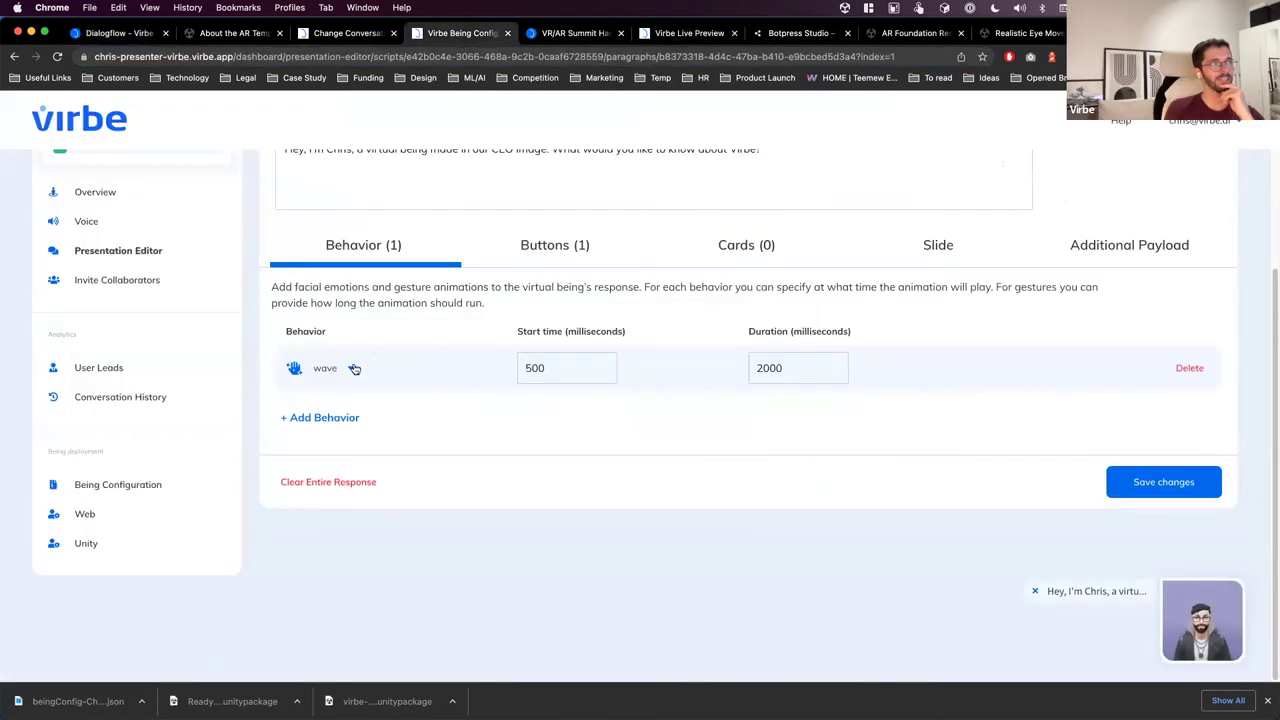
click(353, 368)
scroll(471, 457, down, 5)
scroll(420, 364, up, 10)
scroll(420, 367, down, 5)
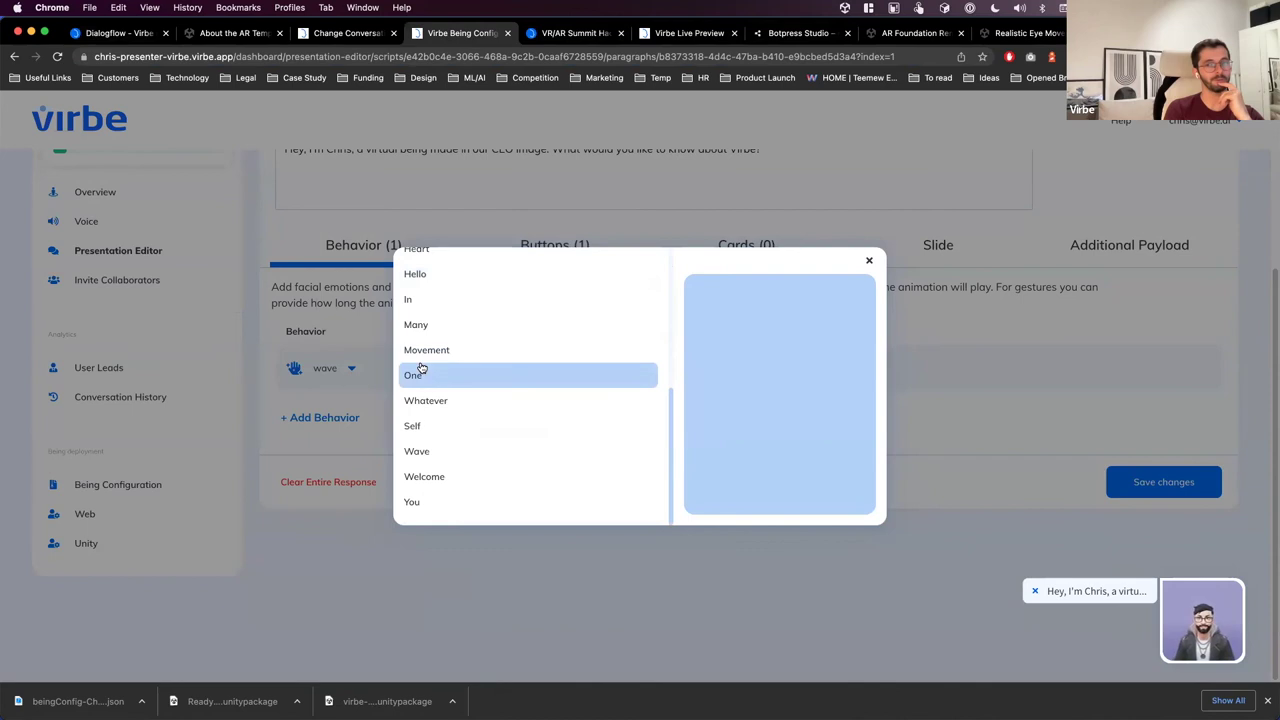
click(867, 262)
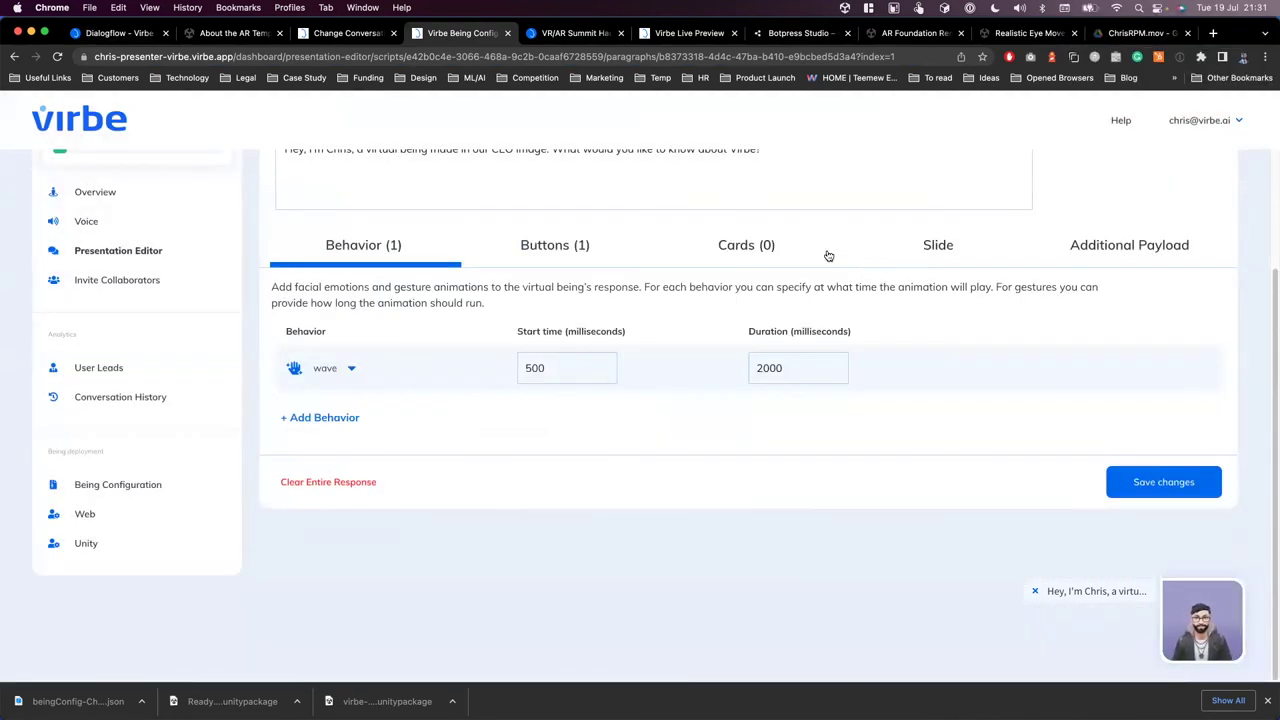
click(704, 164)
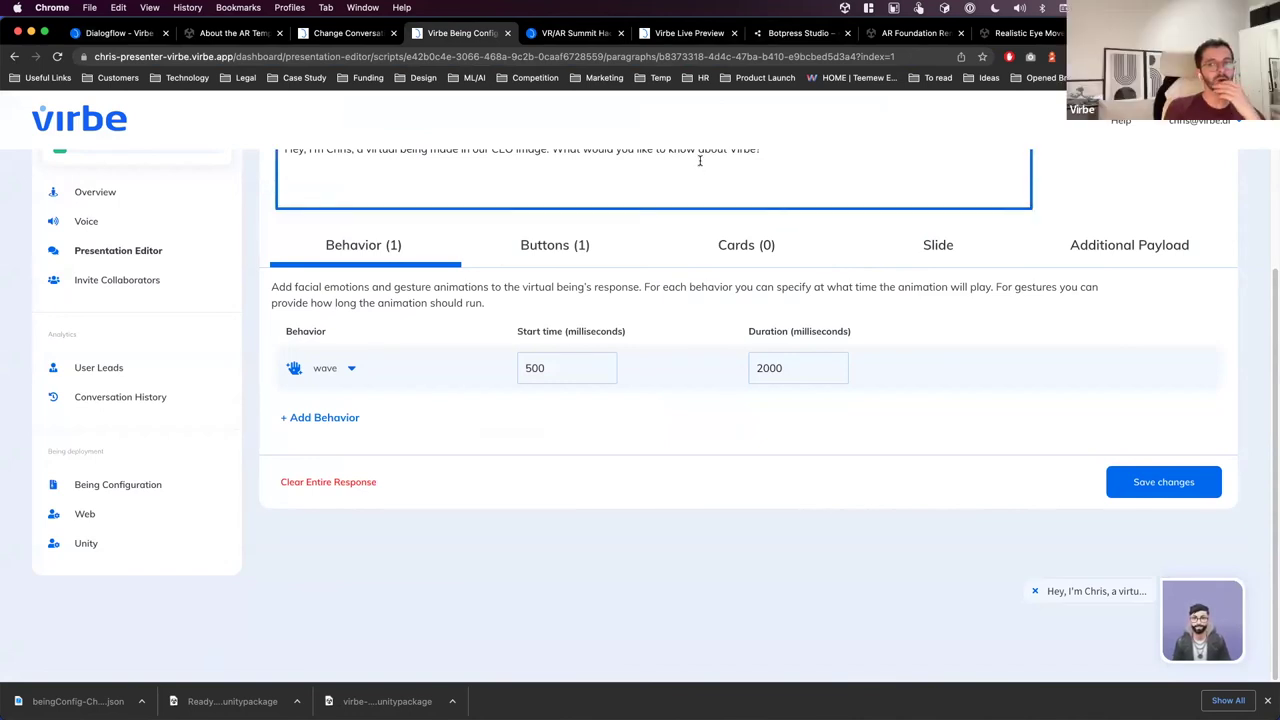